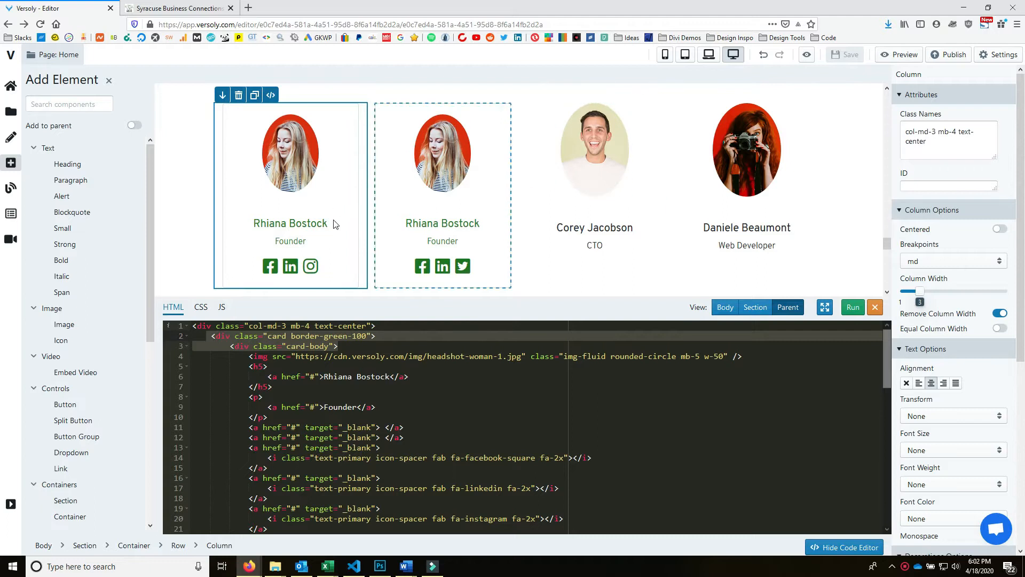
# - Select the photo in the first member card
pyautogui.scroll(-4, 514, 284)
pyautogui.scroll(3, 497, 217)
pyautogui.scroll(1, 748, 257)
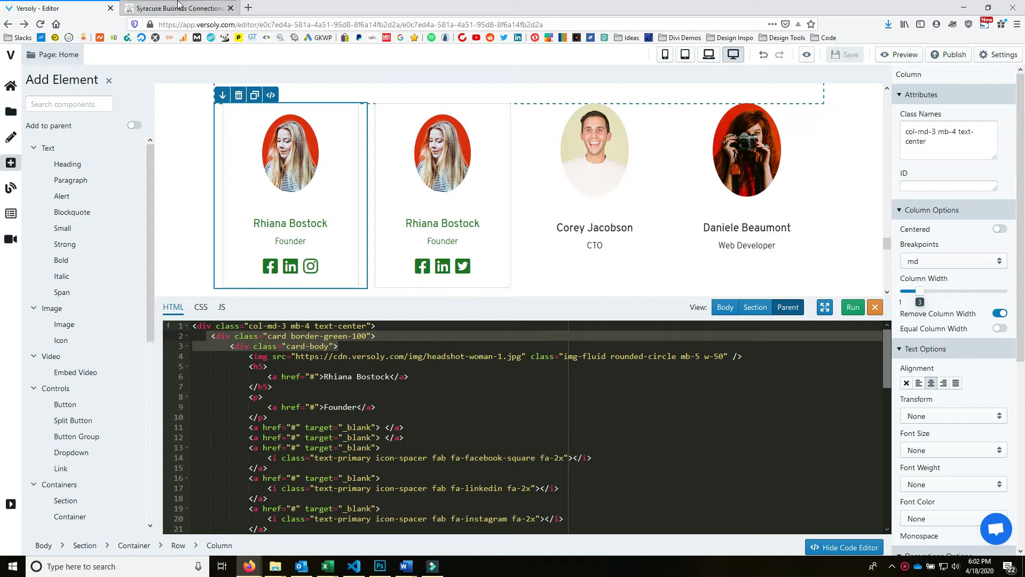
pyautogui.click(306, 146)
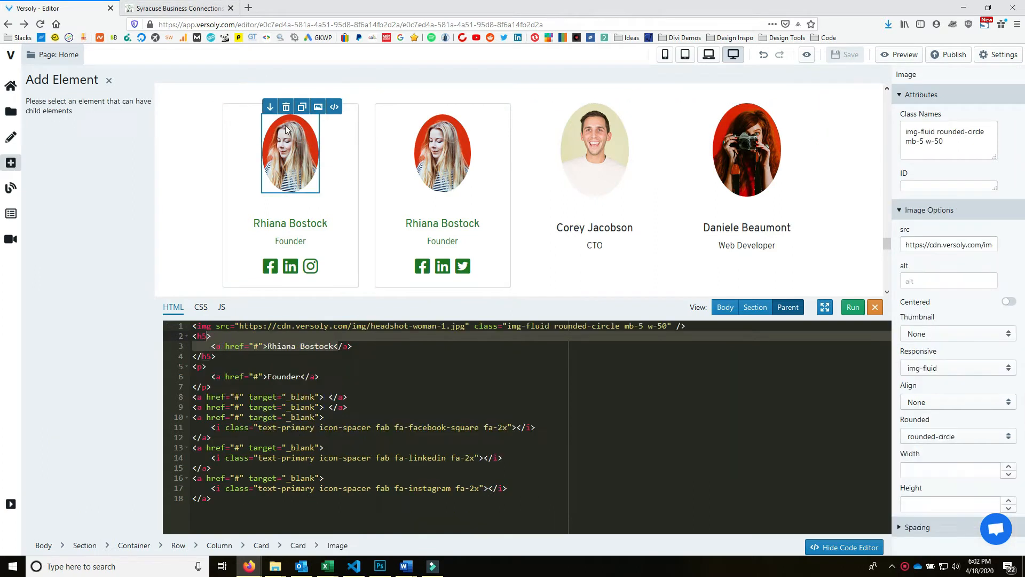
pyautogui.click(178, 7)
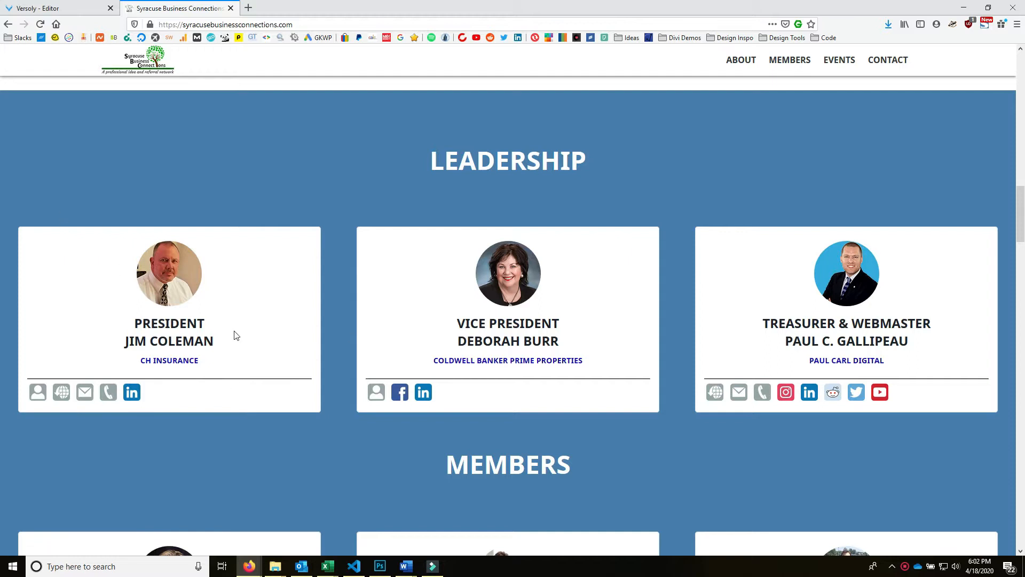
pyautogui.moveTo(215, 339); pyautogui.dragTo(126, 341)
pyautogui.rightClick(154, 338)
pyautogui.click(159, 346)
pyautogui.click(51, 8)
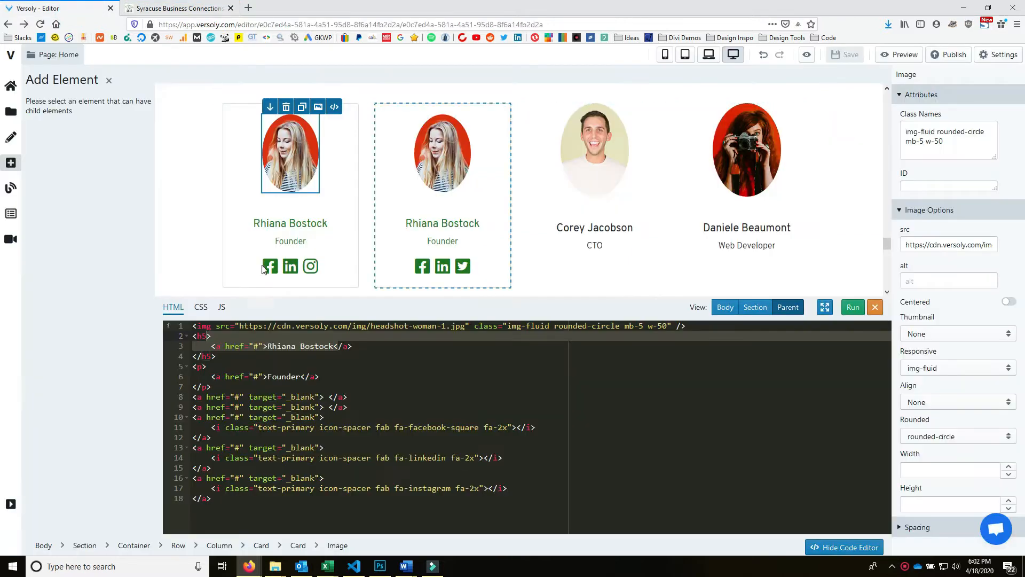
pyautogui.click(267, 346)
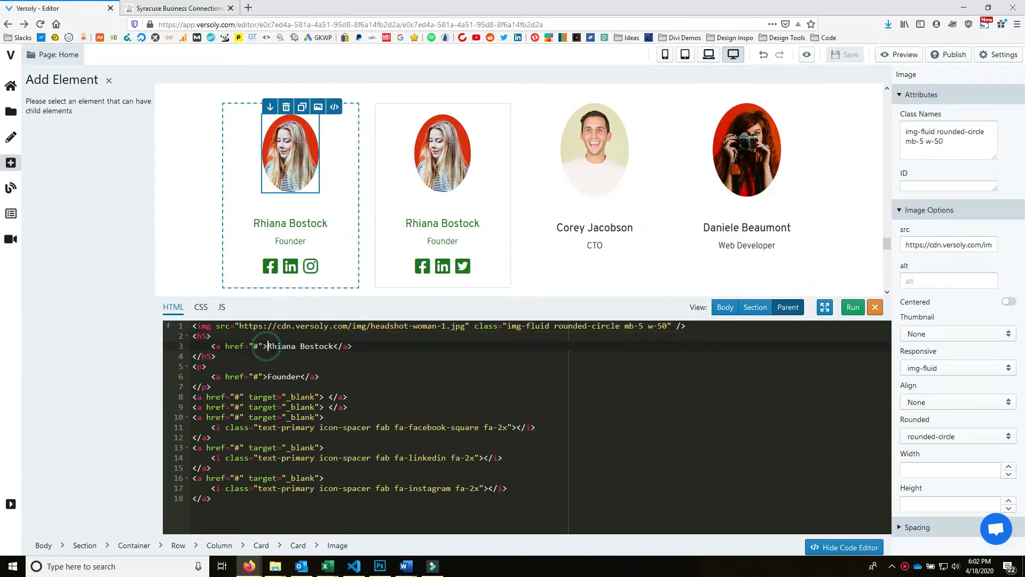
pyautogui.moveTo(267, 346); pyautogui.dragTo(335, 348)
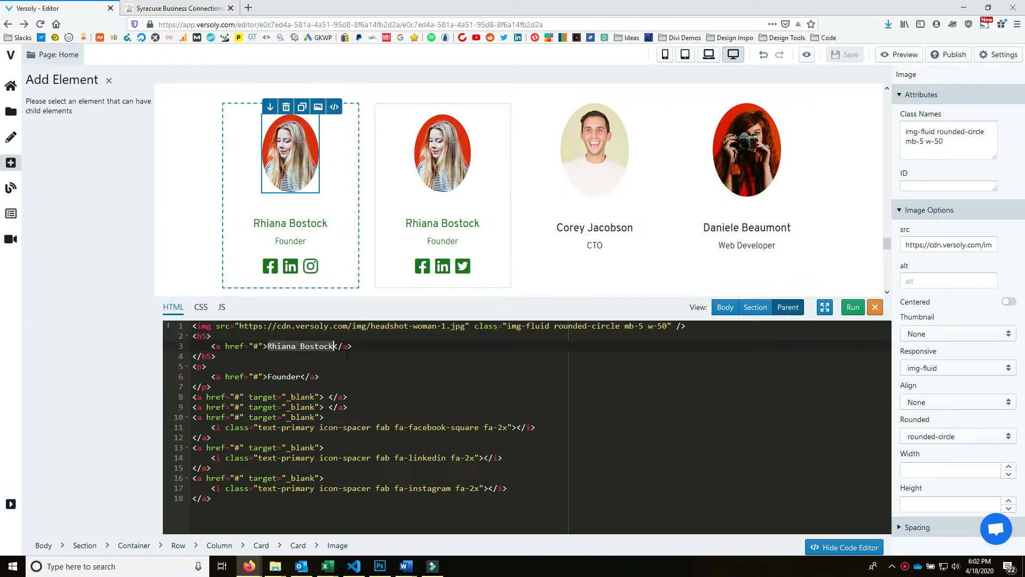
pyautogui.hotkey('ctrl', 'v')
pyautogui.press('Down')
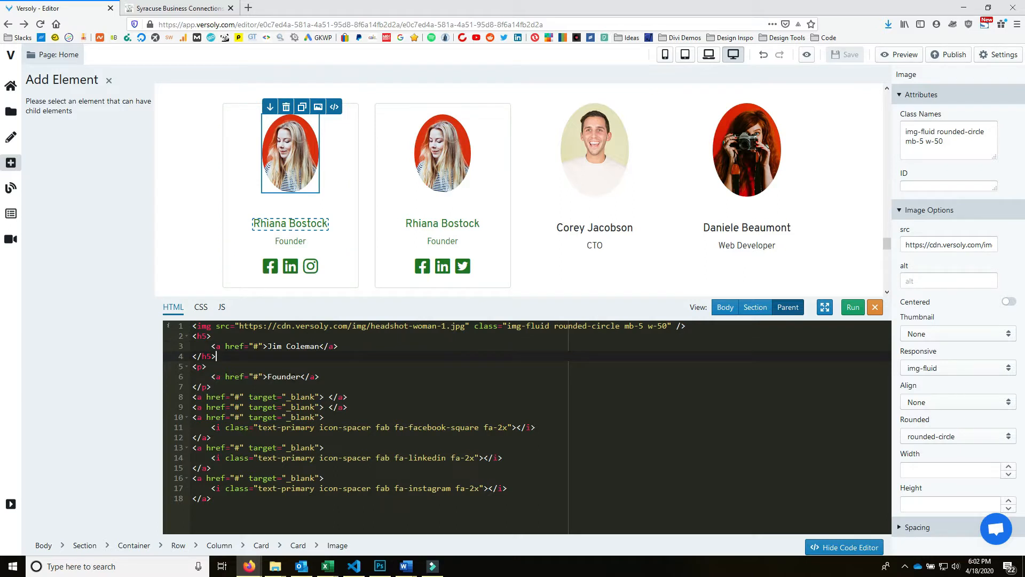
pyautogui.moveTo(301, 376); pyautogui.dragTo(277, 377)
pyautogui.write('CH Insuranc')
pyautogui.click(303, 356)
pyautogui.click(852, 307)
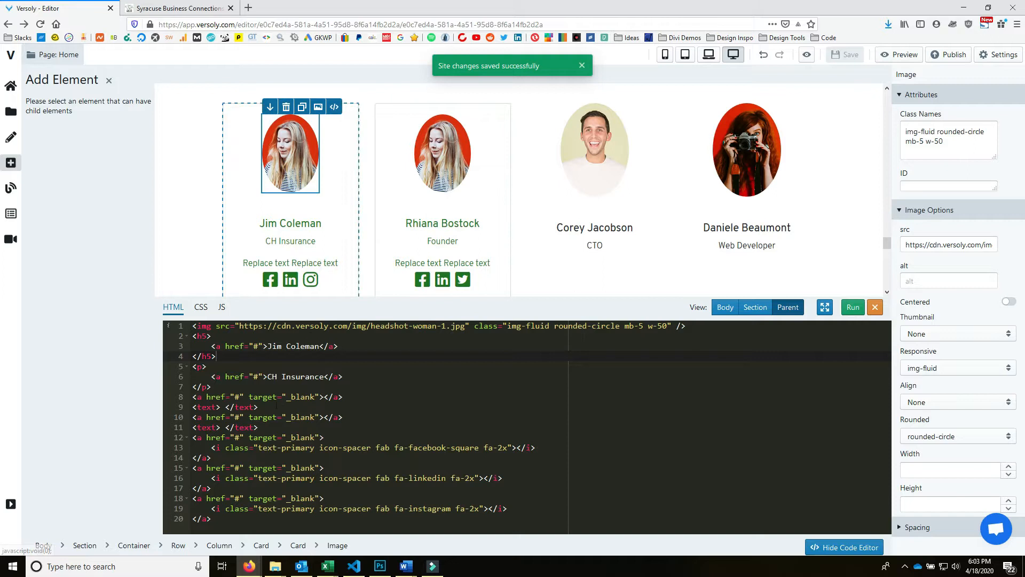
# - Delete the empty placeholder link lines from the card code and bring up the image library
pyautogui.moveTo(258, 427); pyautogui.dragTo(194, 396)
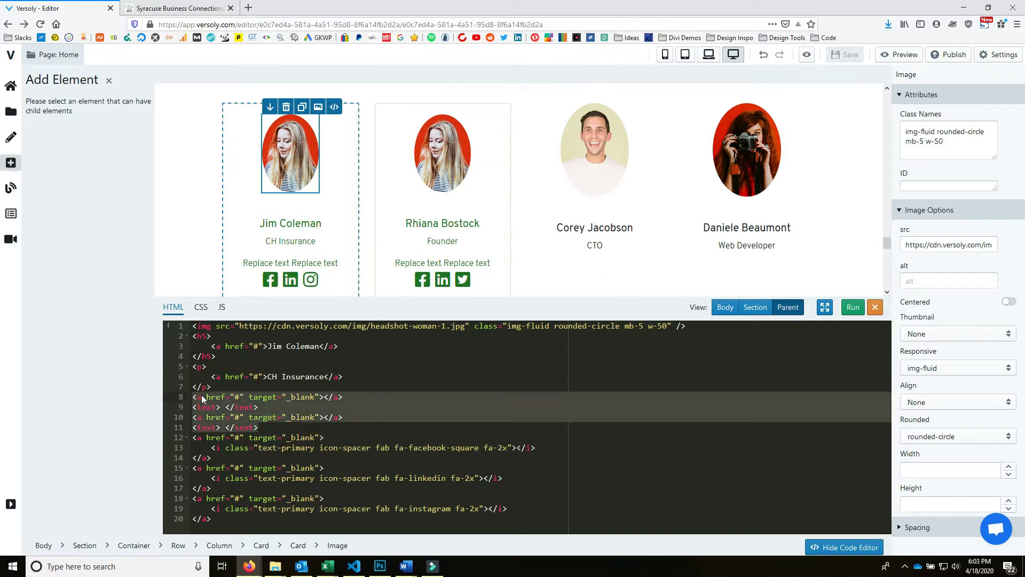
pyautogui.press('BackSpace')
pyautogui.press('BackSpace')
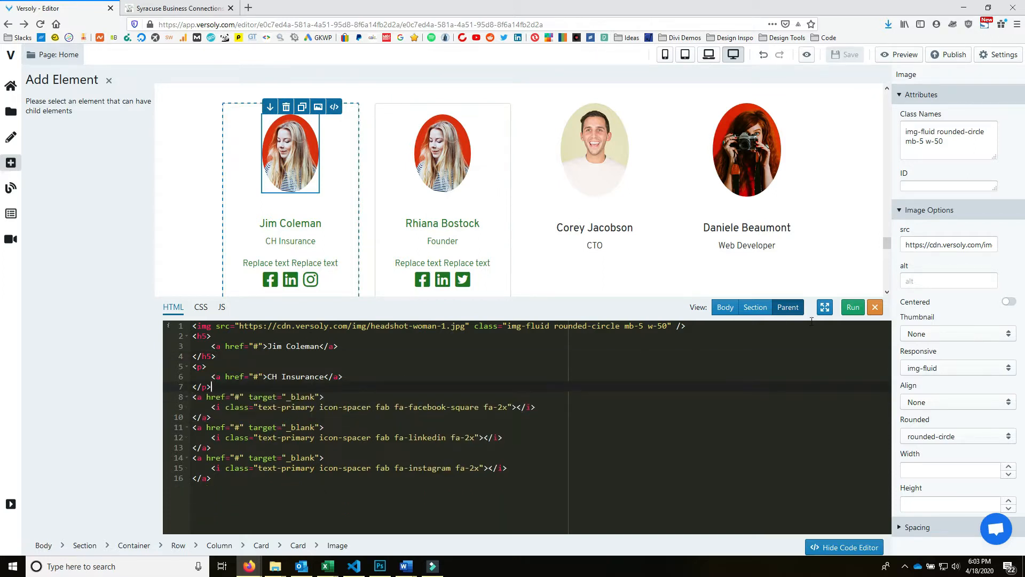
pyautogui.click(853, 307)
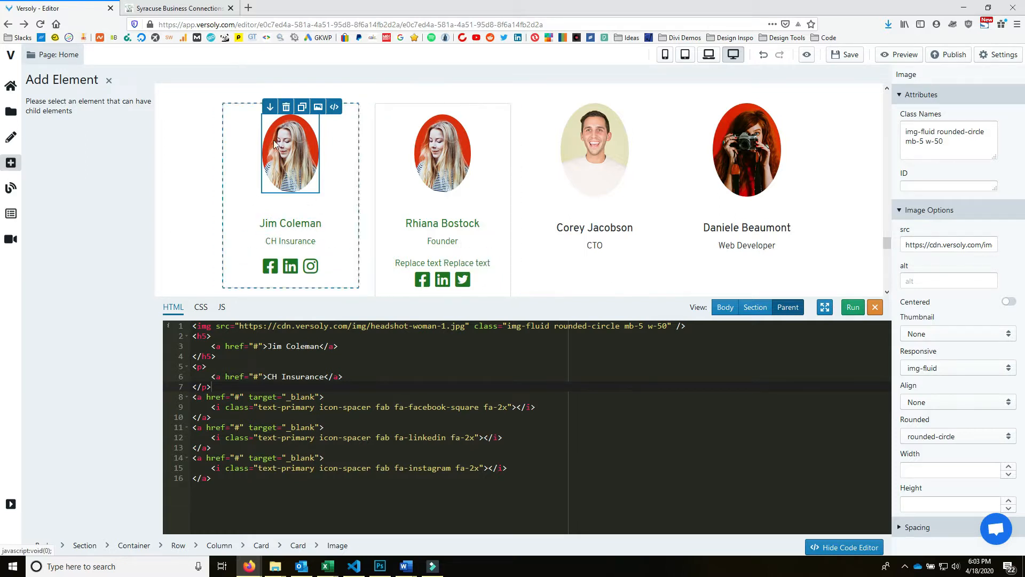
pyautogui.click(317, 108)
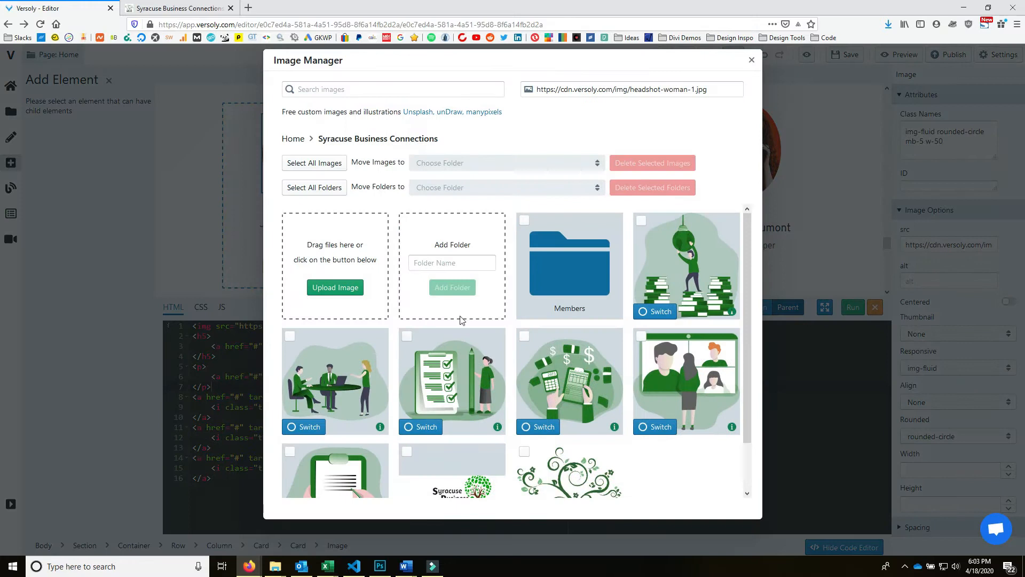
pyautogui.click(596, 295)
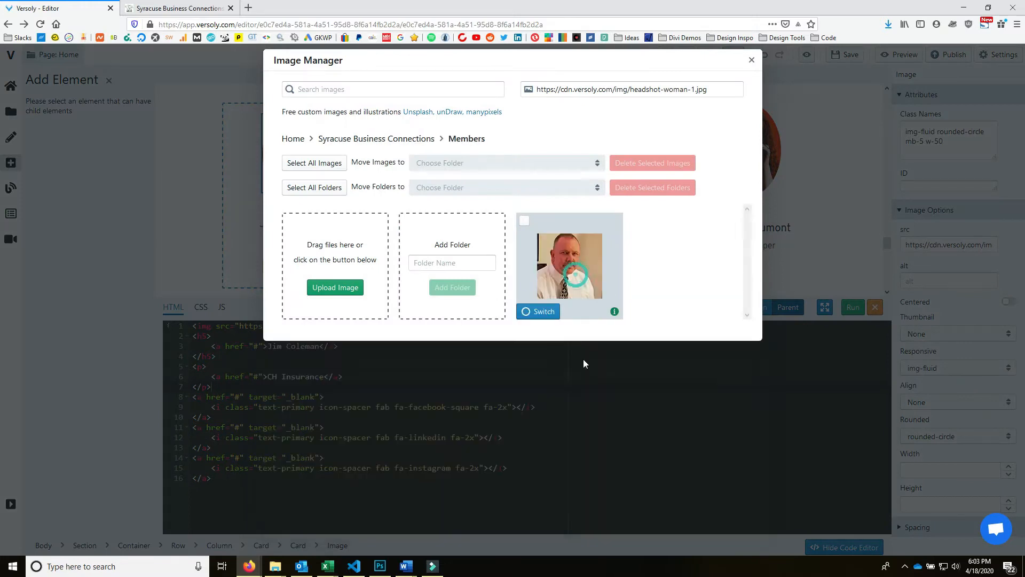
pyautogui.click(543, 309)
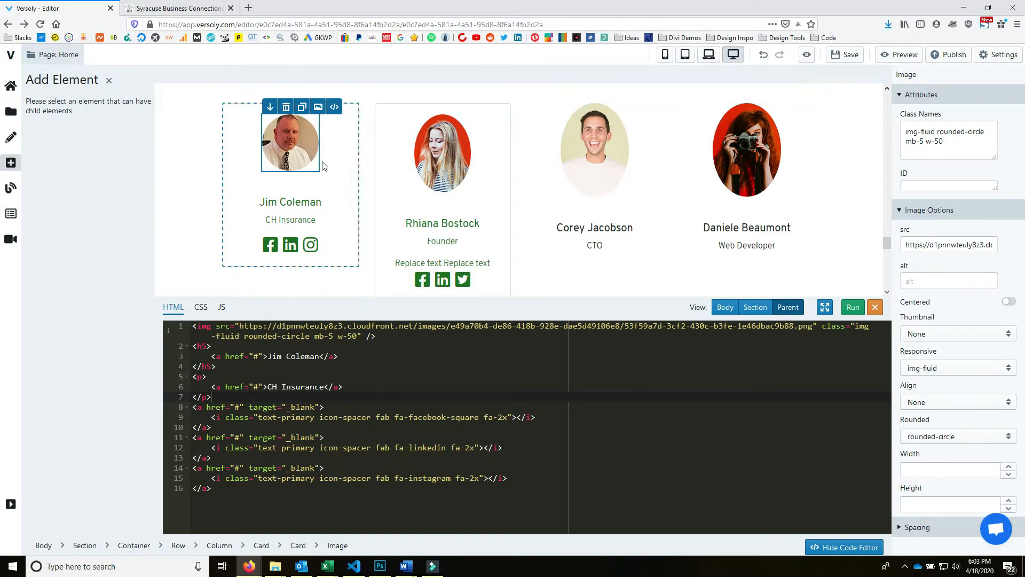
# - Copy a link from Jim's LinkedIn icon on the live site and paste it into the card code
pyautogui.click(176, 8)
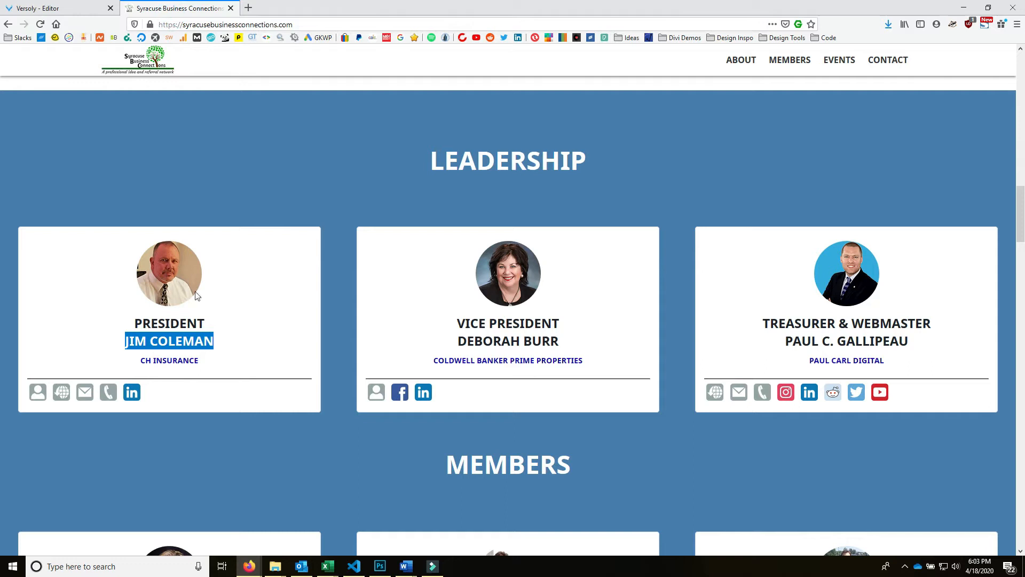
pyautogui.click(64, 8)
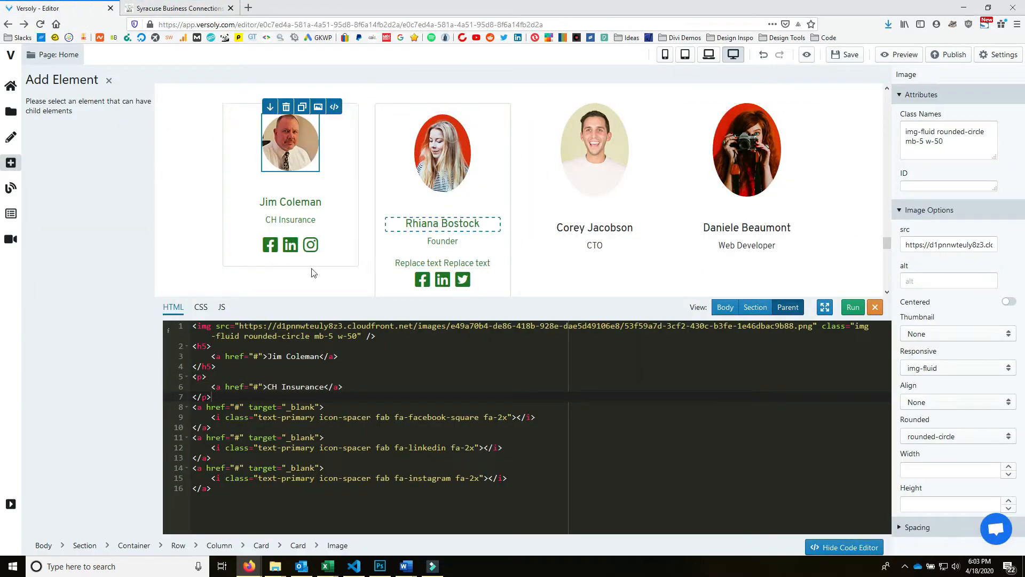
pyautogui.click(179, 8)
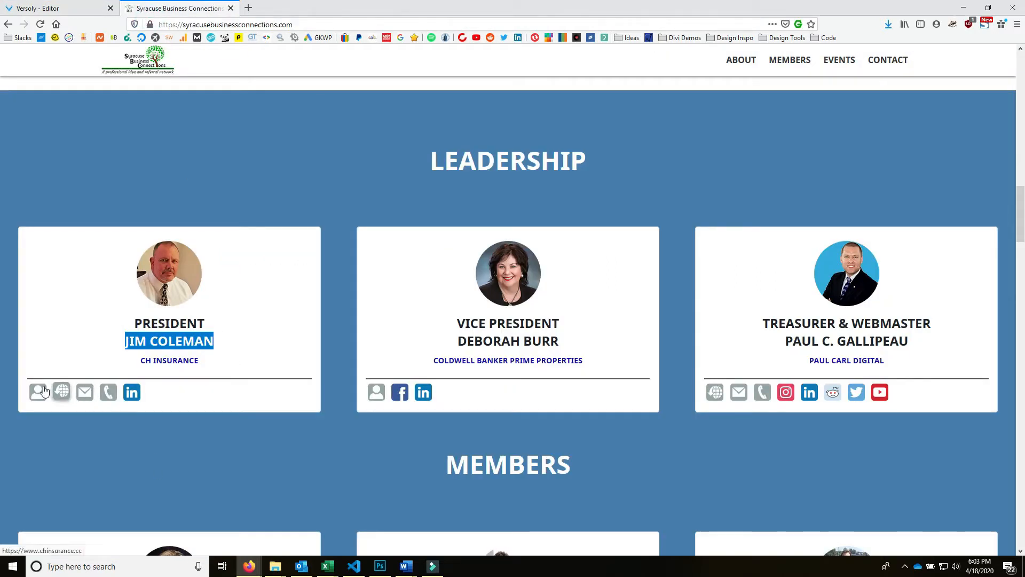
pyautogui.rightClick(141, 395)
pyautogui.click(215, 308)
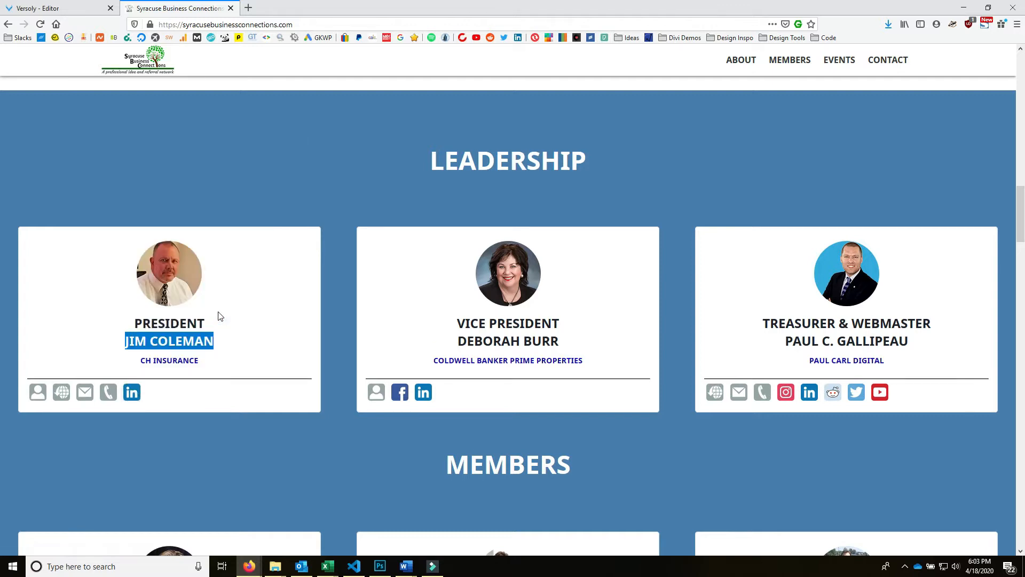
pyautogui.click(40, 7)
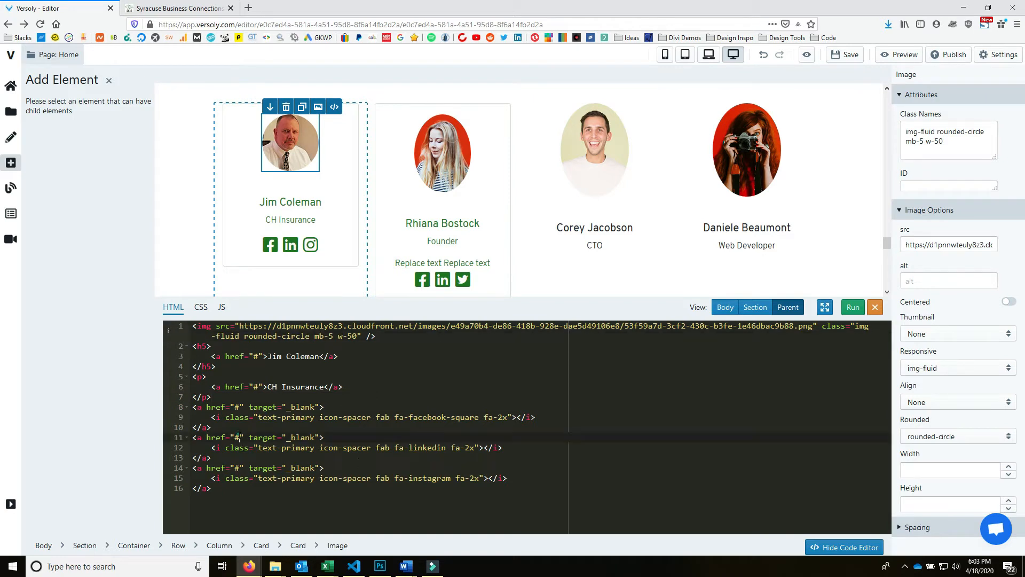
pyautogui.hotkey('ctrl', 'v')
pyautogui.click(322, 426)
# - Paste Jim's copied LinkedIn profile URL over the LinkedIn anchor's href
pyautogui.click(177, 8)
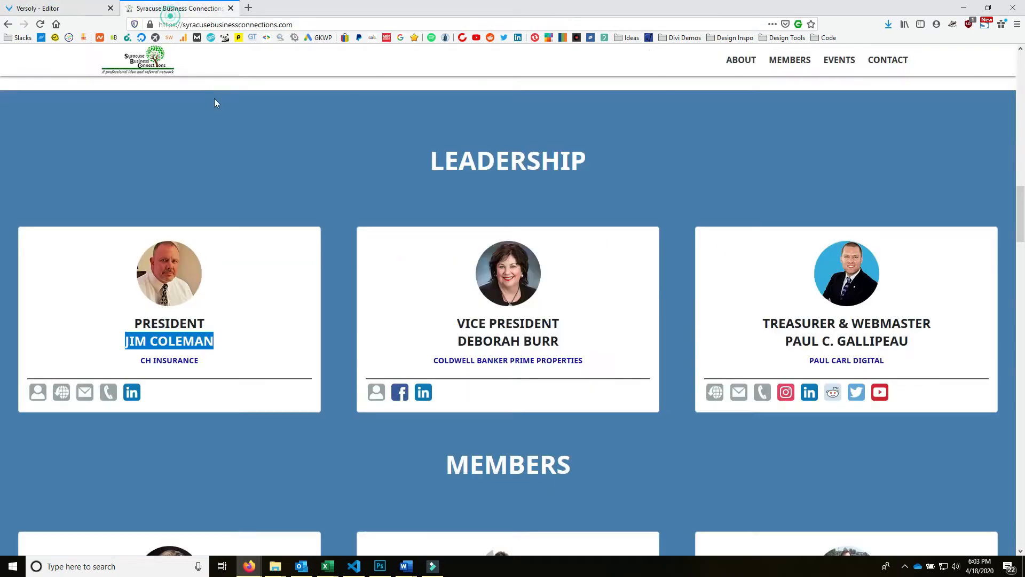
pyautogui.rightClick(136, 389)
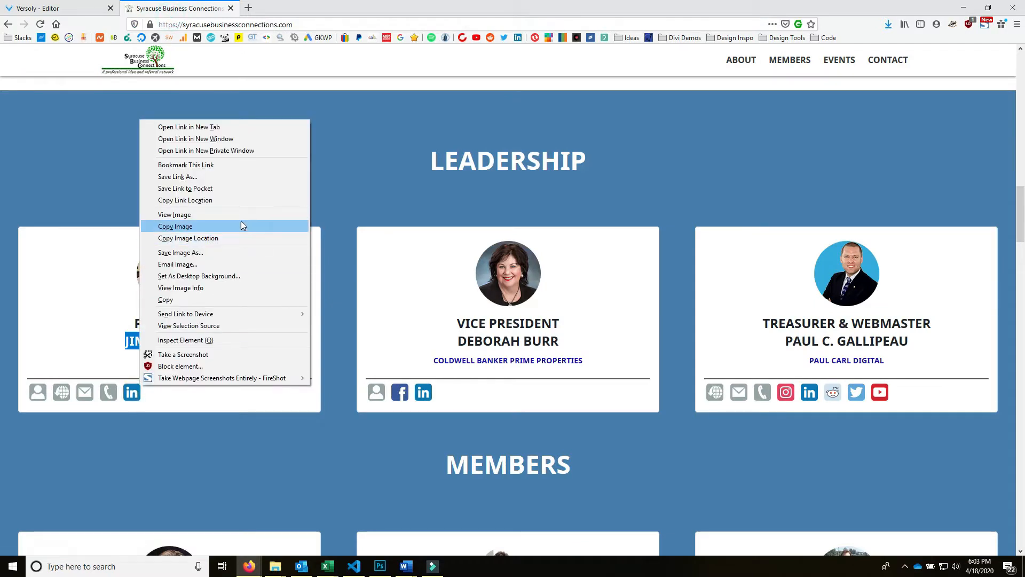
pyautogui.click(232, 200)
pyautogui.click(65, 10)
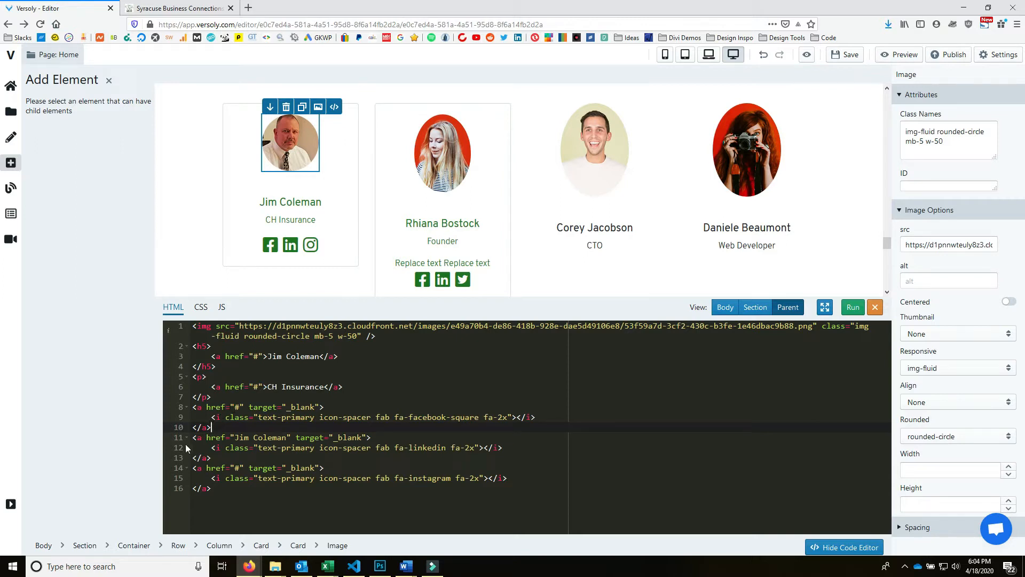
pyautogui.moveTo(235, 438); pyautogui.dragTo(278, 438)
pyautogui.hotkey('ctrl', 'v')
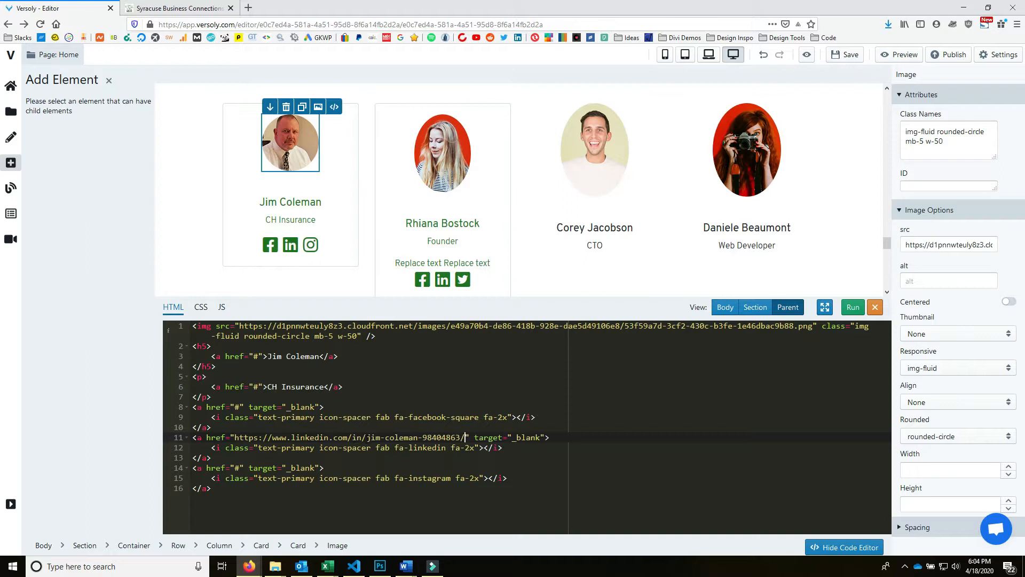
pyautogui.click(320, 417)
pyautogui.moveTo(193, 407); pyautogui.dragTo(236, 429)
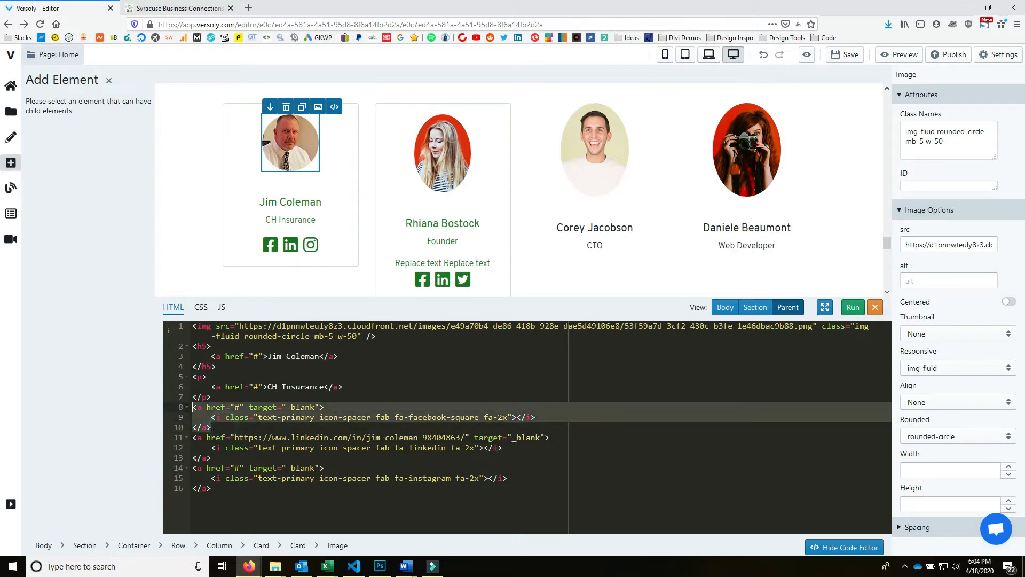
pyautogui.press('BackSpace')
pyautogui.hotkey('ctrl', 'z')
pyautogui.click(176, 8)
pyautogui.click(38, 391)
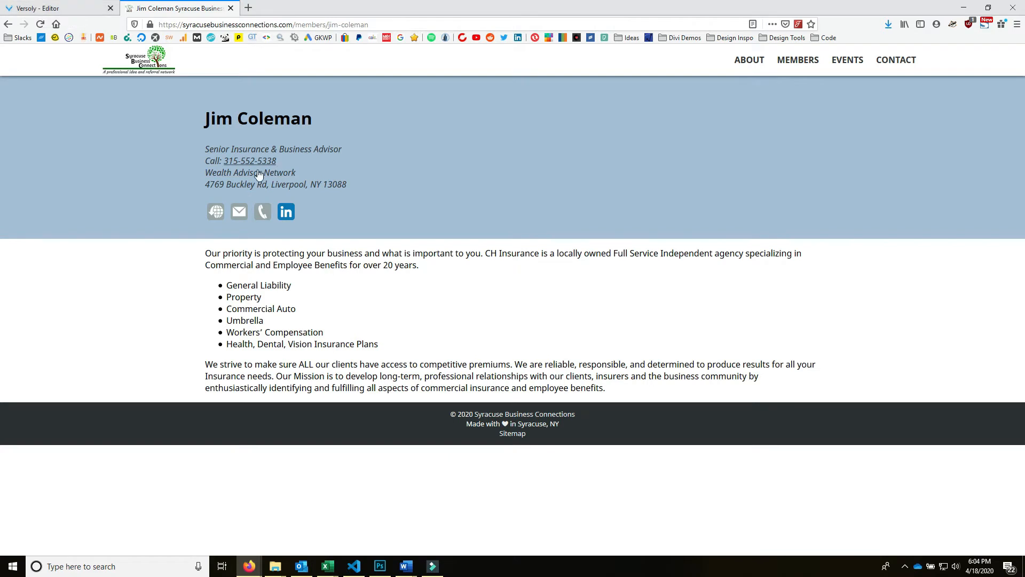
pyautogui.hotkey('ctrl', 'Tab')
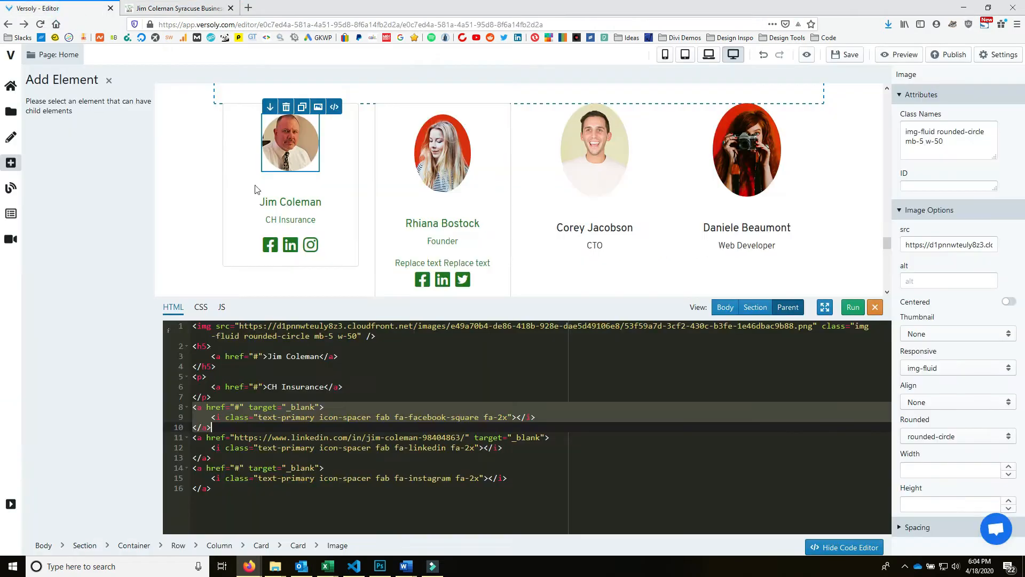
# - Delete the Facebook and Instagram link blocks, run the code, and save the site
pyautogui.click(341, 418)
pyautogui.moveTo(239, 429); pyautogui.dragTo(184, 407)
pyautogui.press('BackSpace')
pyautogui.press('BackSpace')
pyautogui.moveTo(231, 464); pyautogui.dragTo(192, 437)
pyautogui.press('BackSpace')
pyautogui.press('BackSpace')
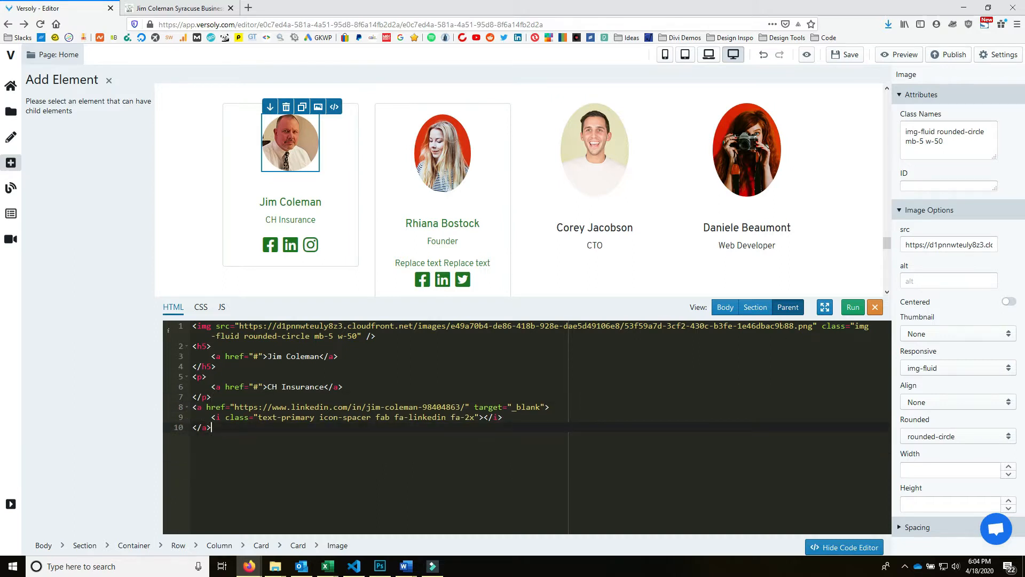
pyautogui.click(853, 307)
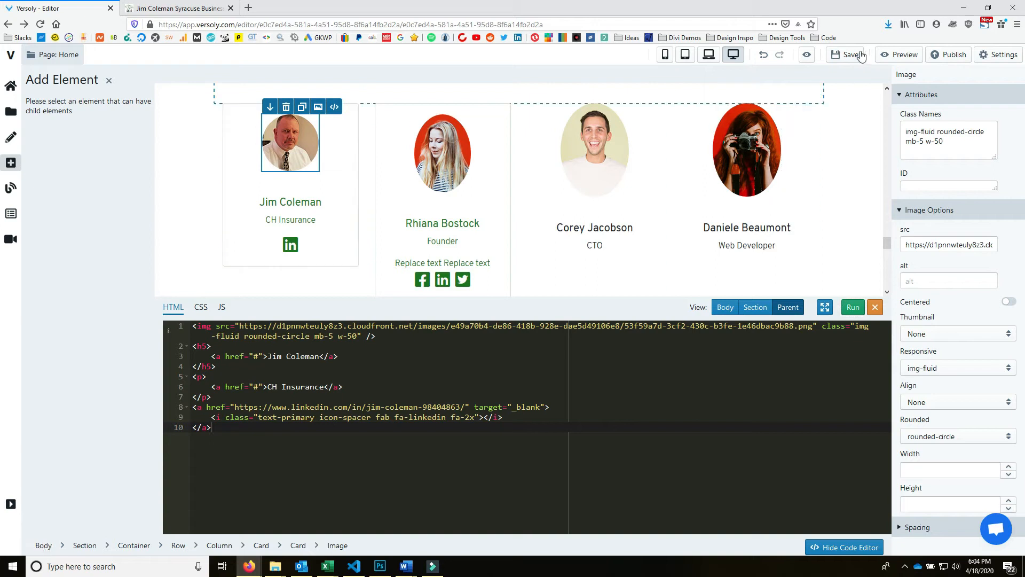
pyautogui.click(845, 54)
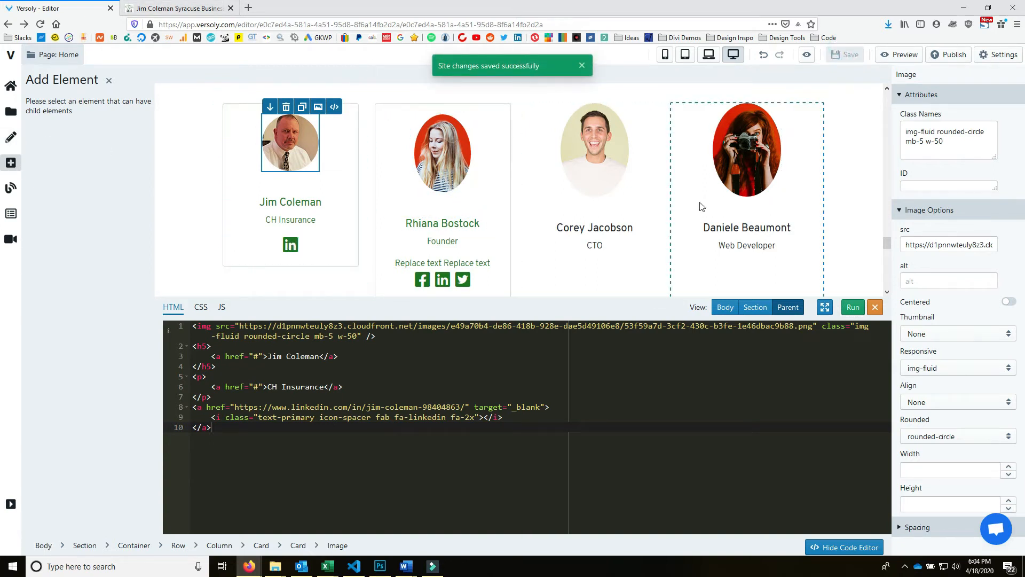
# - Delete the UI/UX Designer, CTO and Web Developer sample cards
pyautogui.click(448, 153)
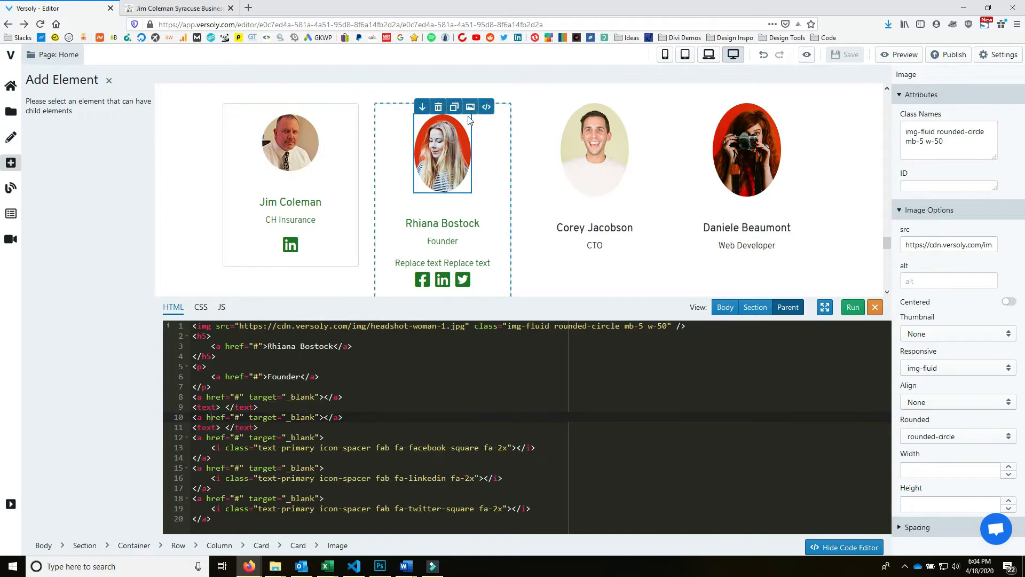
pyautogui.scroll(-3, 535, 206)
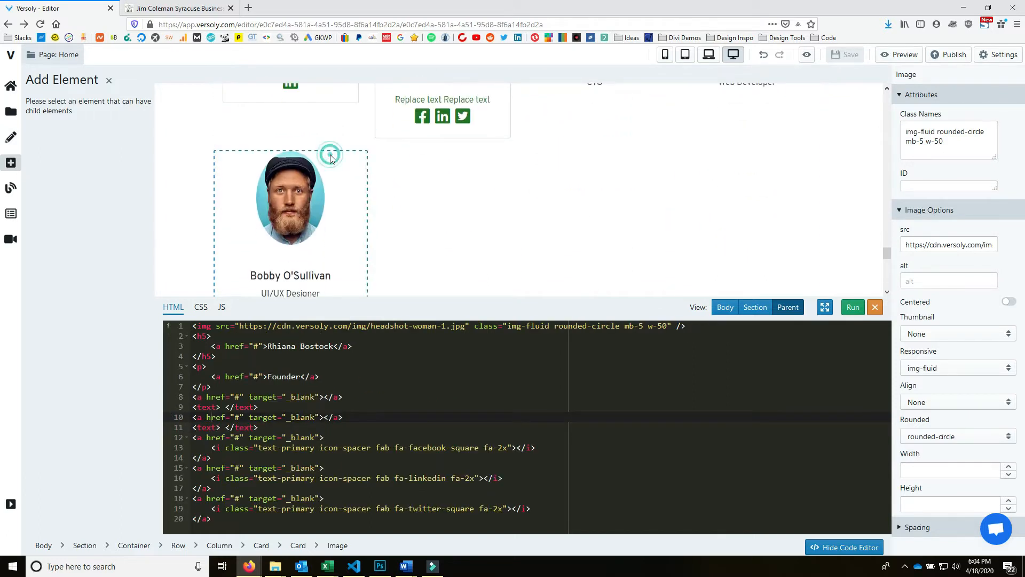
pyautogui.click(328, 153)
pyautogui.click(237, 144)
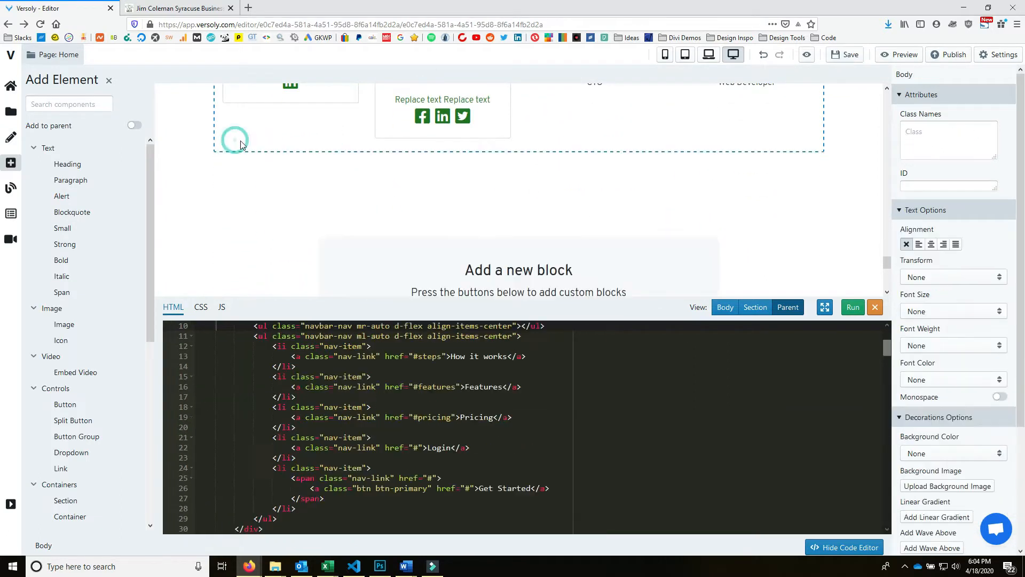
pyautogui.click(537, 223)
pyautogui.click(559, 206)
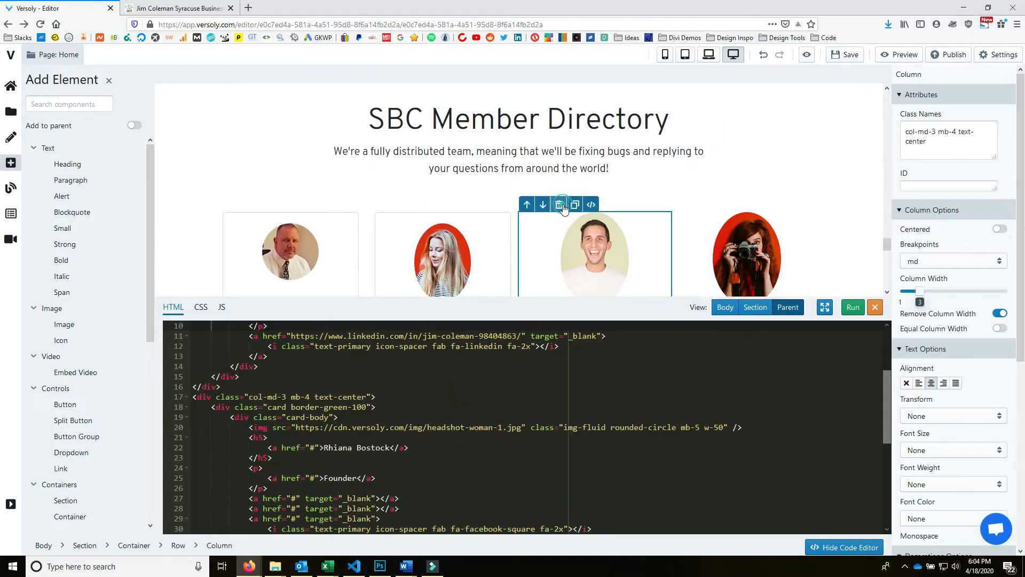
pyautogui.click(555, 232)
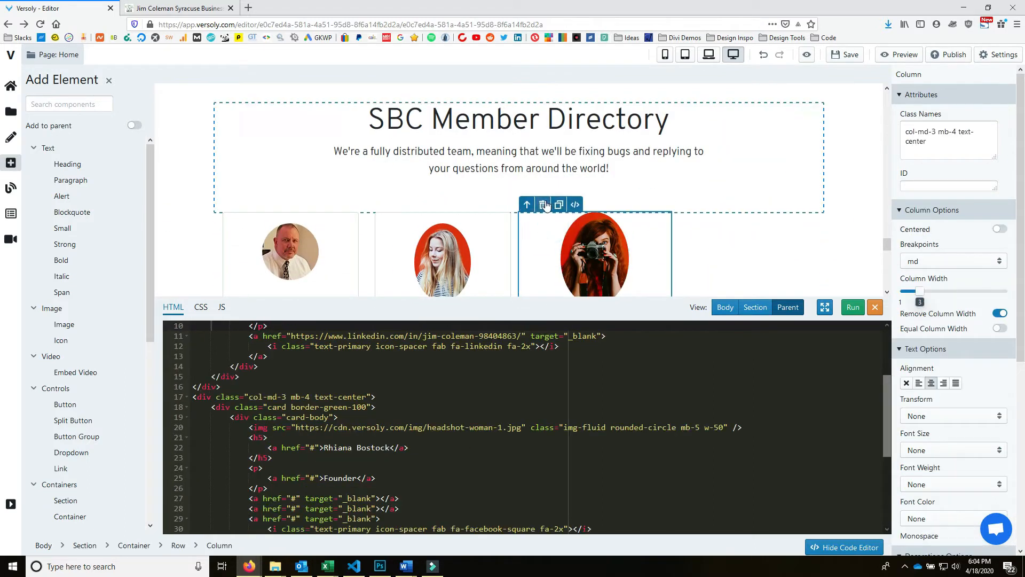
pyautogui.click(559, 207)
# - Review the live site's member list for comparison with the editor
pyautogui.scroll(-2, 577, 290)
pyautogui.scroll(-3, 569, 288)
pyautogui.scroll(2, 499, 254)
pyautogui.click(176, 8)
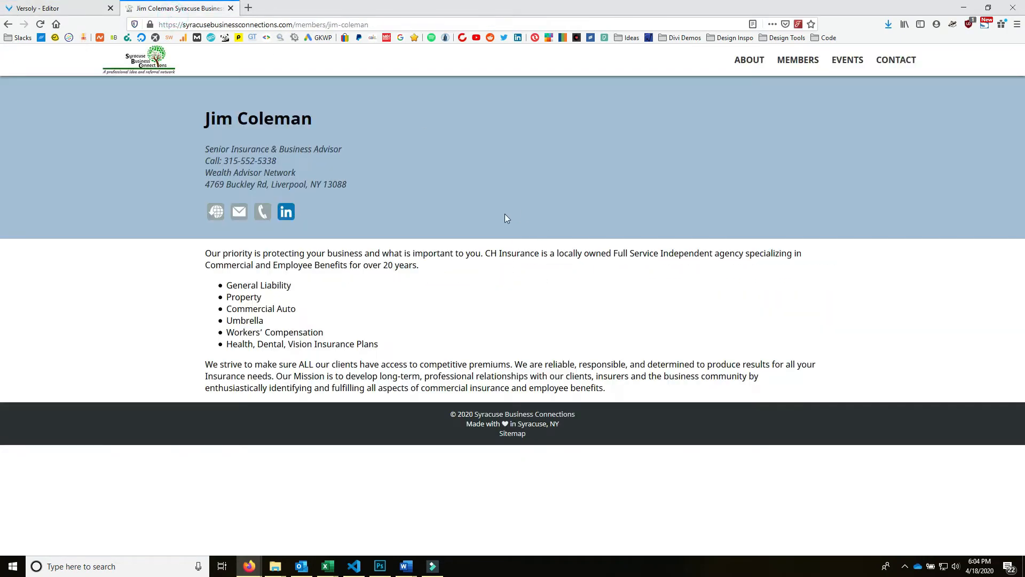
pyautogui.click(8, 24)
pyautogui.scroll(-5, 830, 308)
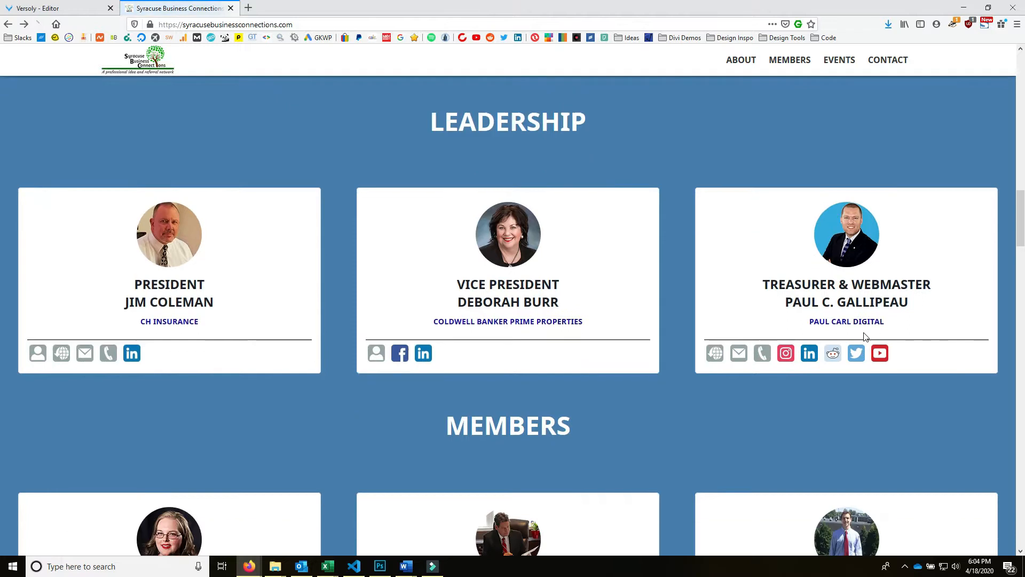
pyautogui.scroll(-5, 830, 309)
pyautogui.scroll(-8, 877, 323)
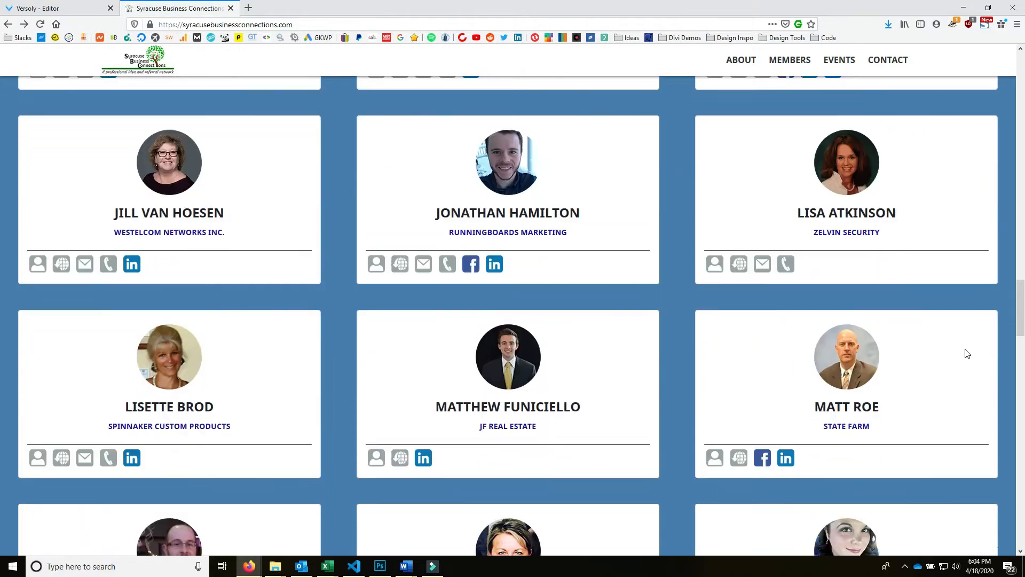
pyautogui.scroll(-4, 908, 237)
pyautogui.scroll(-3, 918, 262)
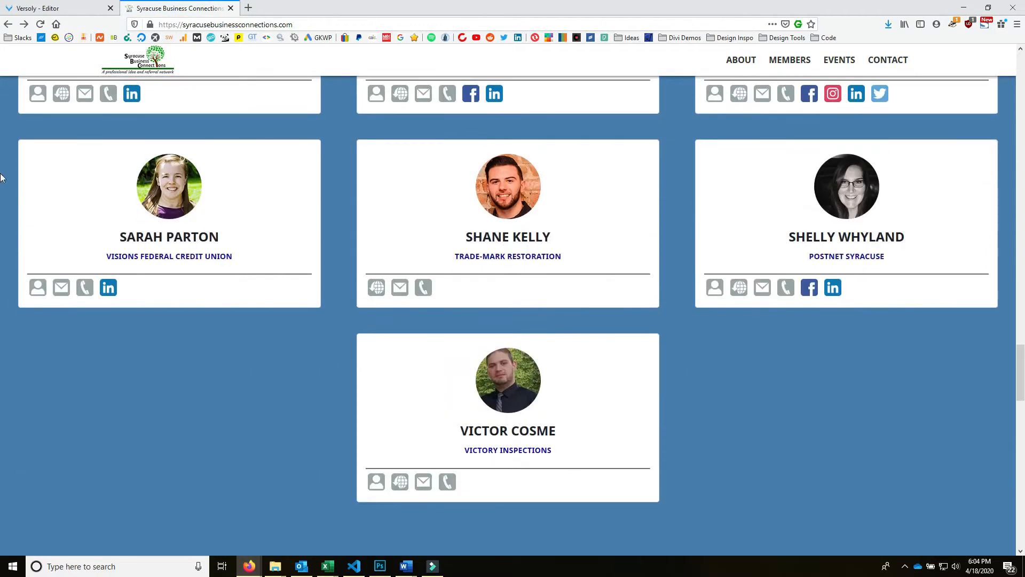
pyautogui.scroll(-5, 463, 513)
pyautogui.scroll(4, 581, 464)
pyautogui.click(48, 8)
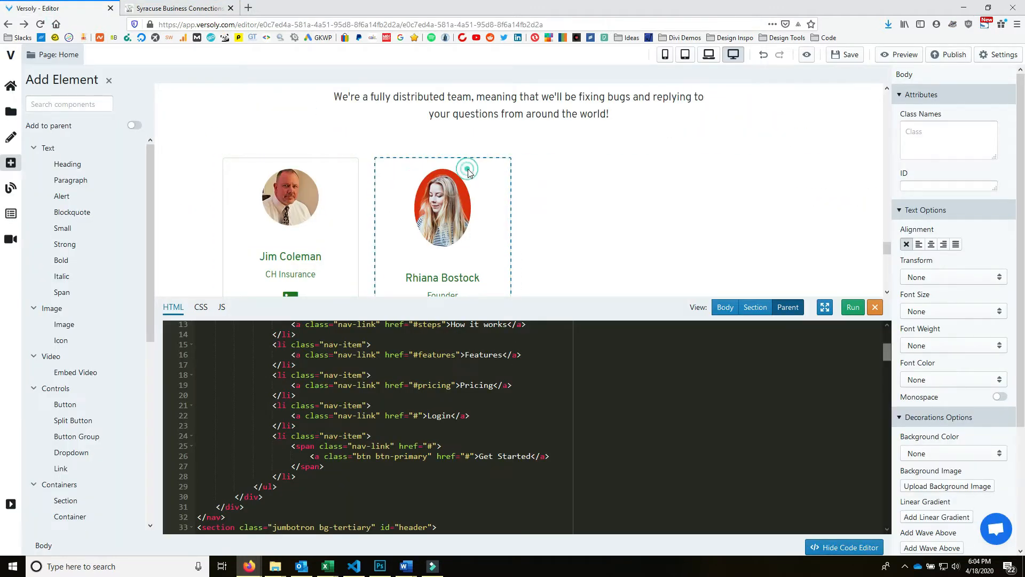
# - Duplicate the Founder card, then delete the duplicate
pyautogui.click(468, 165)
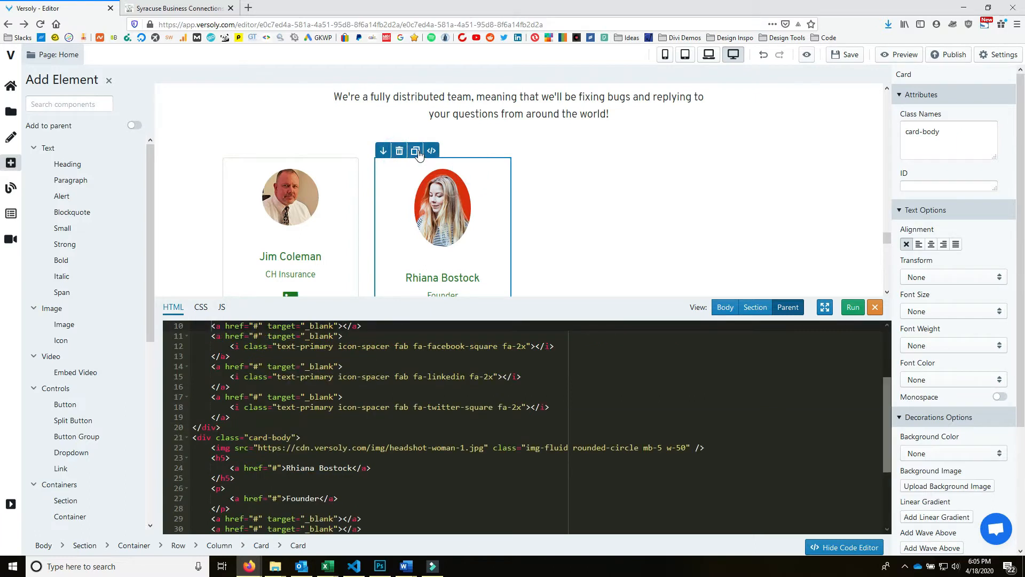
pyautogui.click(416, 151)
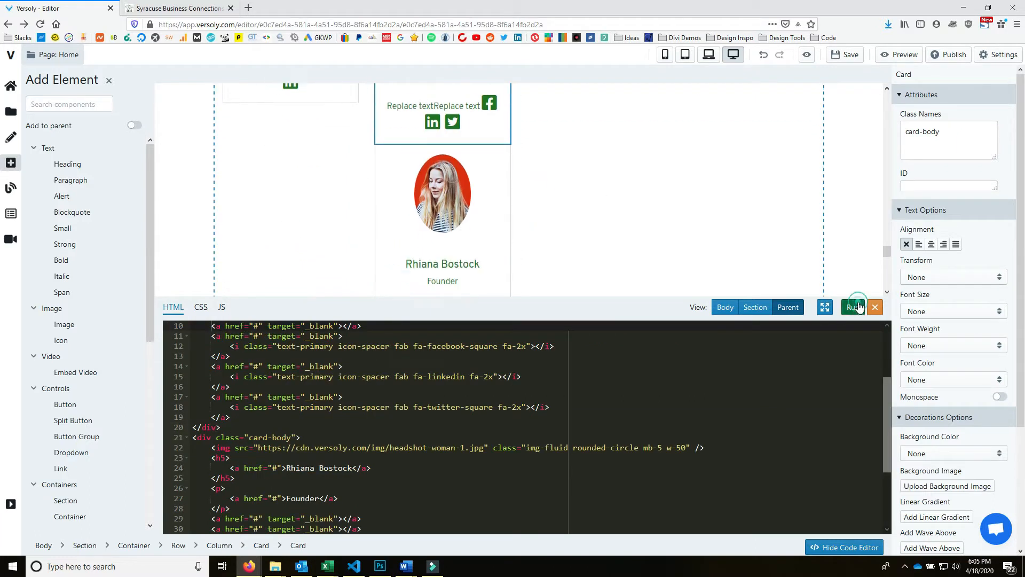
pyautogui.click(477, 169)
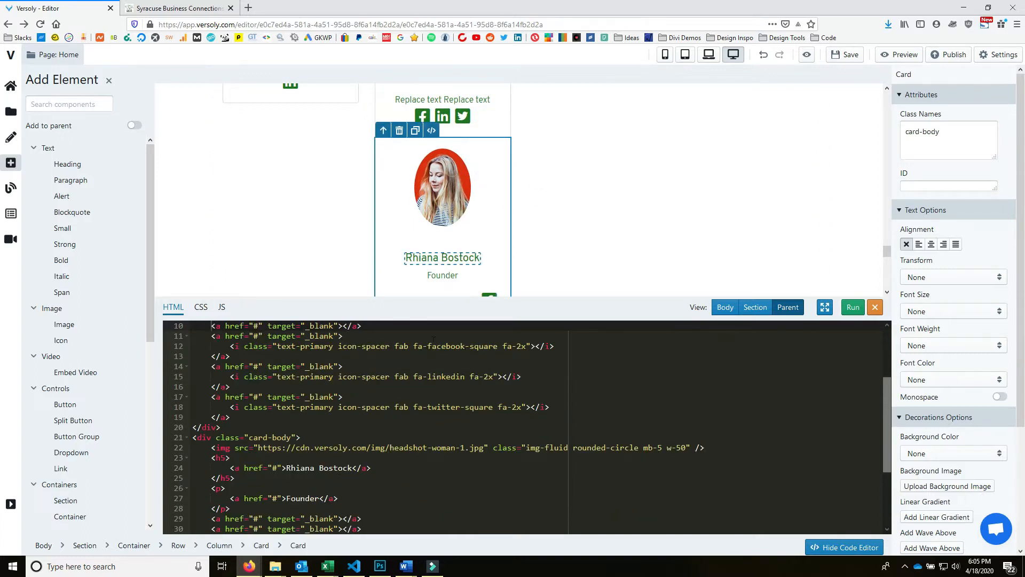
pyautogui.scroll(2, 551, 380)
pyautogui.scroll(8, 609, 228)
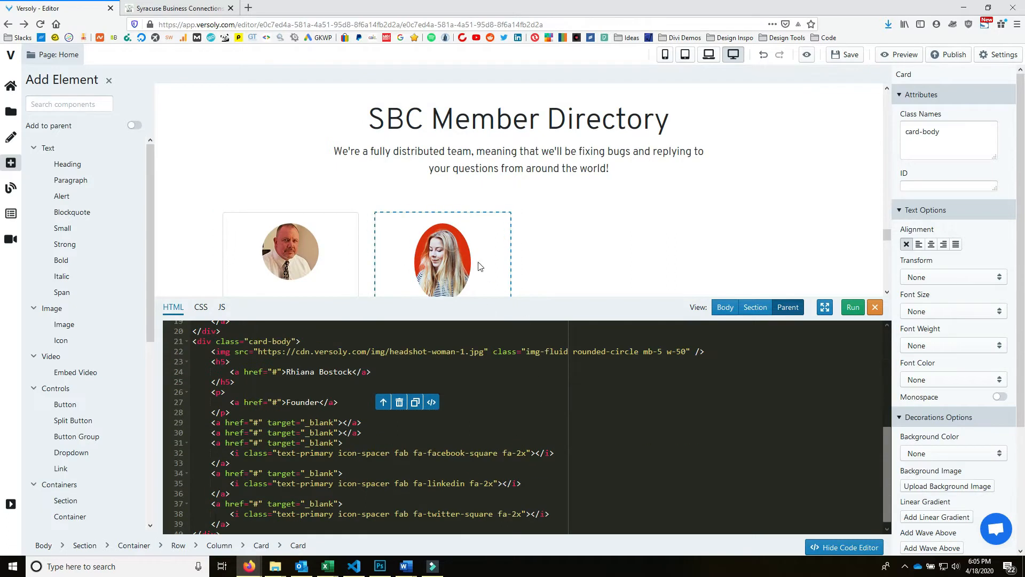
pyautogui.scroll(-4, 480, 225)
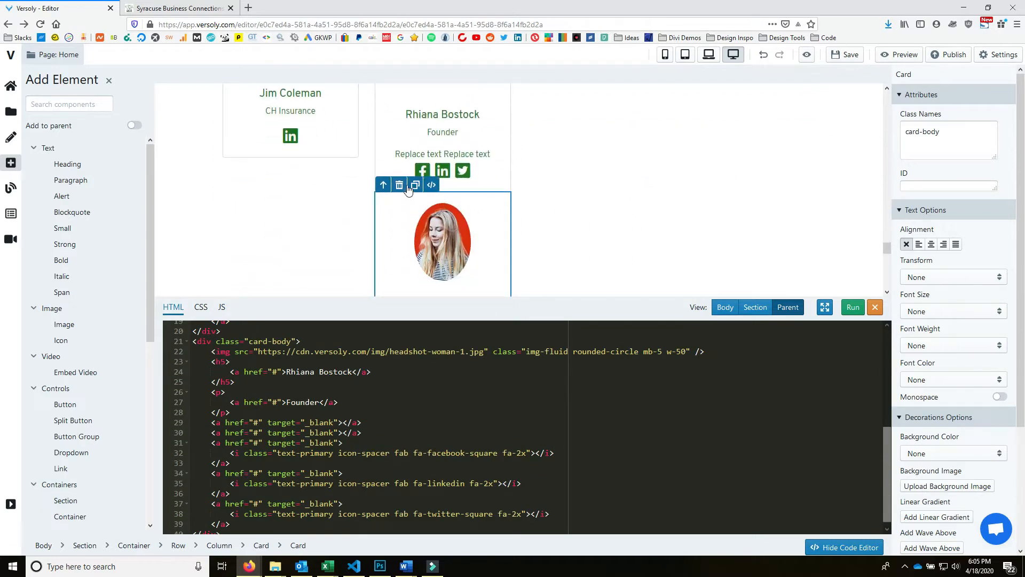
pyautogui.click(400, 186)
pyautogui.scroll(2, 412, 196)
pyautogui.scroll(2, 412, 196)
# - Duplicate the Founder card again, delete the extra copy, and select the Founder column
pyautogui.click(393, 209)
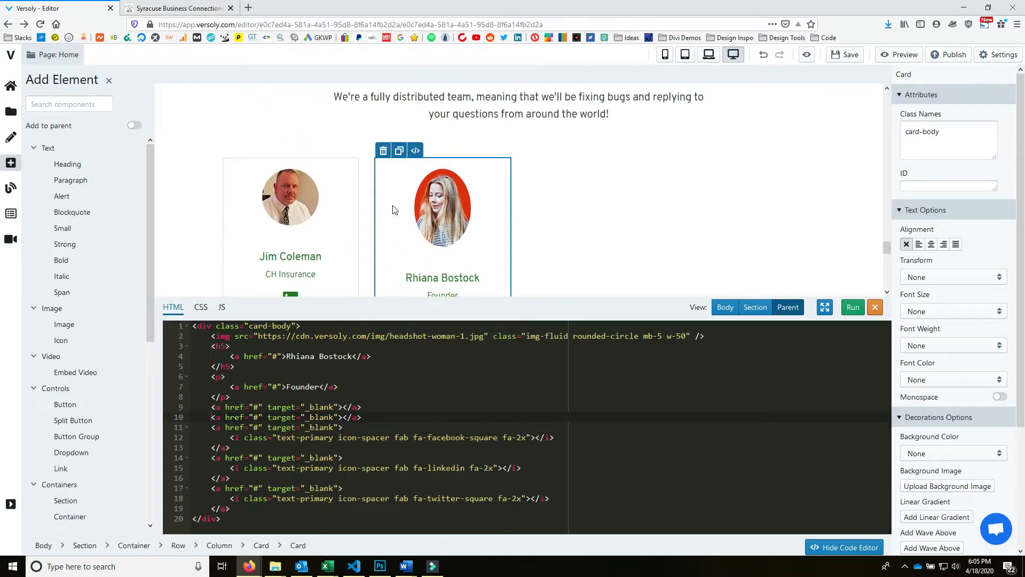
pyautogui.click(399, 150)
pyautogui.scroll(-4, 543, 207)
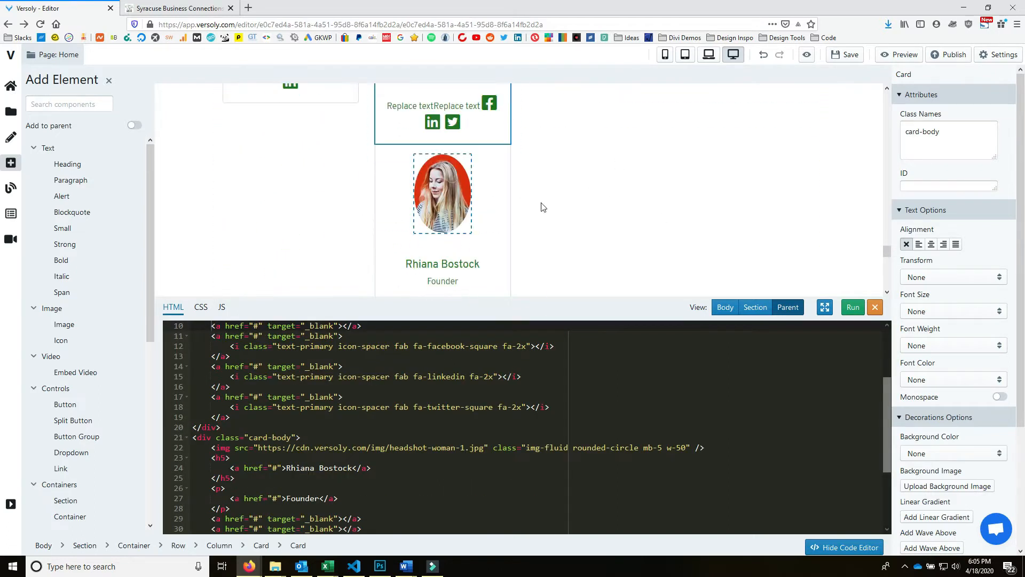
pyautogui.click(496, 192)
pyautogui.click(400, 132)
pyautogui.scroll(3, 437, 204)
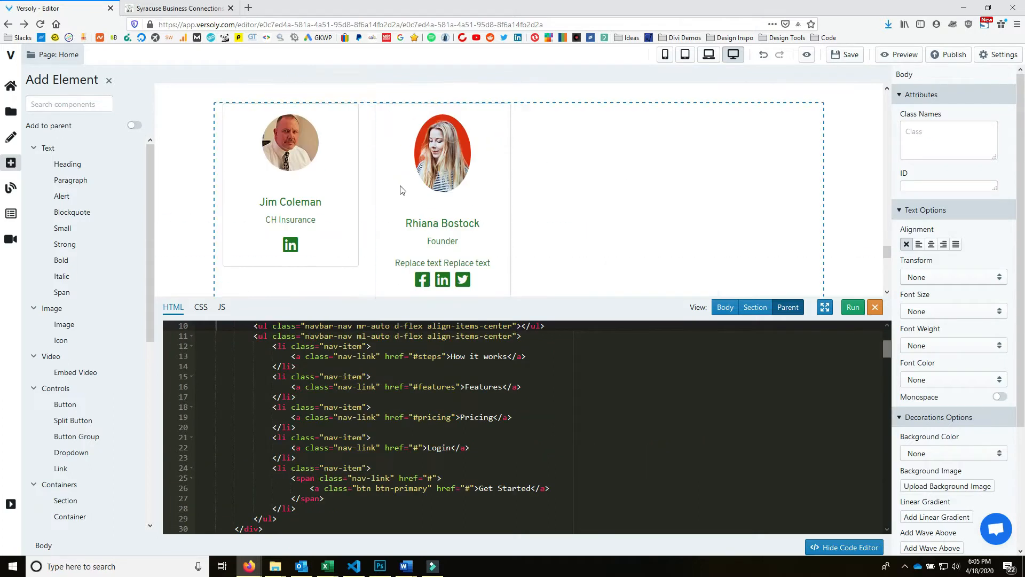
pyautogui.click(370, 124)
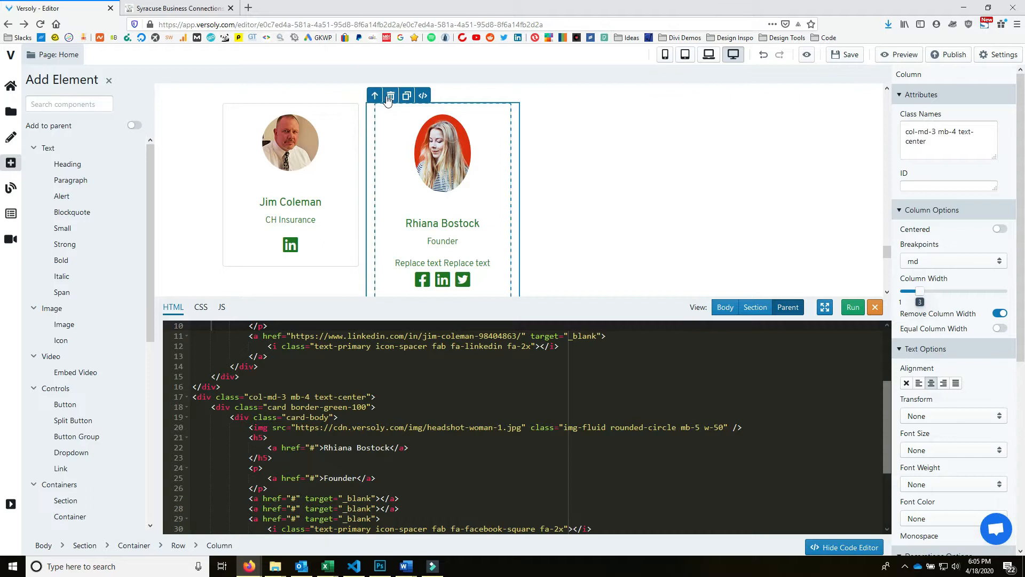
# - Duplicate the Founder column eleven times to fill rows of member cards
pyautogui.click(406, 97)
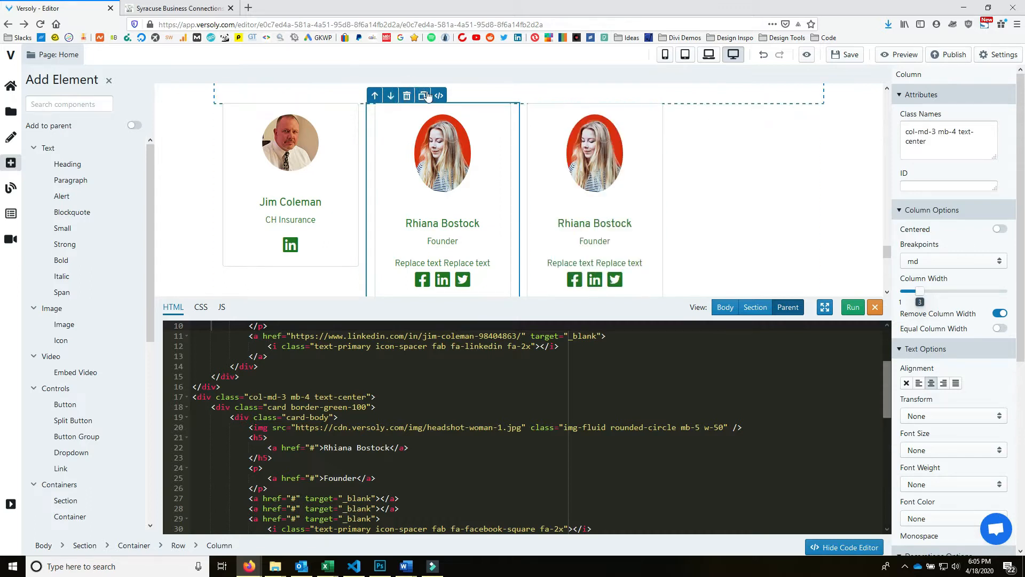
pyautogui.click(424, 96)
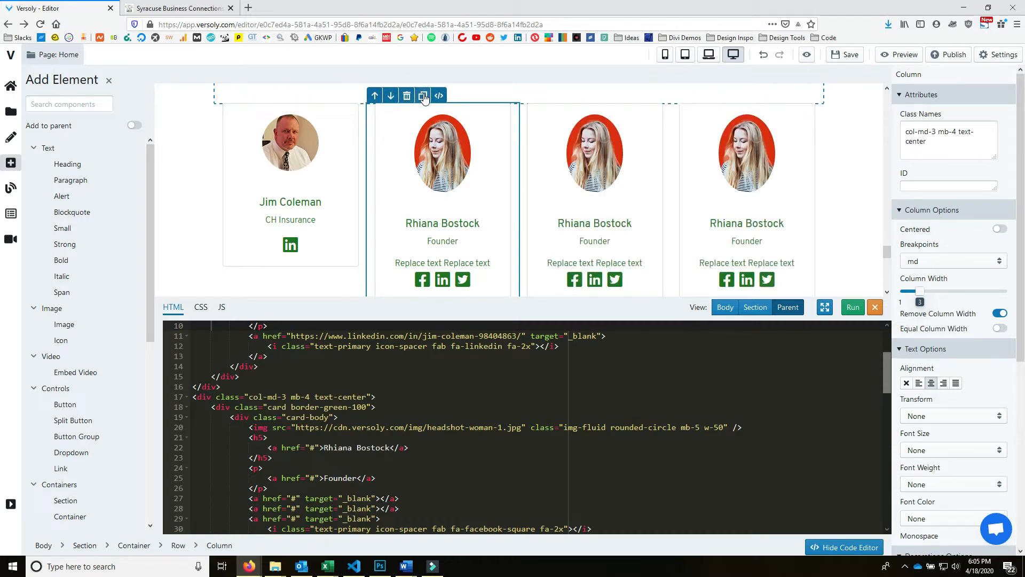
pyautogui.click(424, 99)
pyautogui.click(424, 99)
pyautogui.click(424, 99)
pyautogui.click(424, 99)
pyautogui.click(424, 98)
pyautogui.click(423, 98)
pyautogui.click(424, 97)
pyautogui.click(424, 98)
pyautogui.click(424, 98)
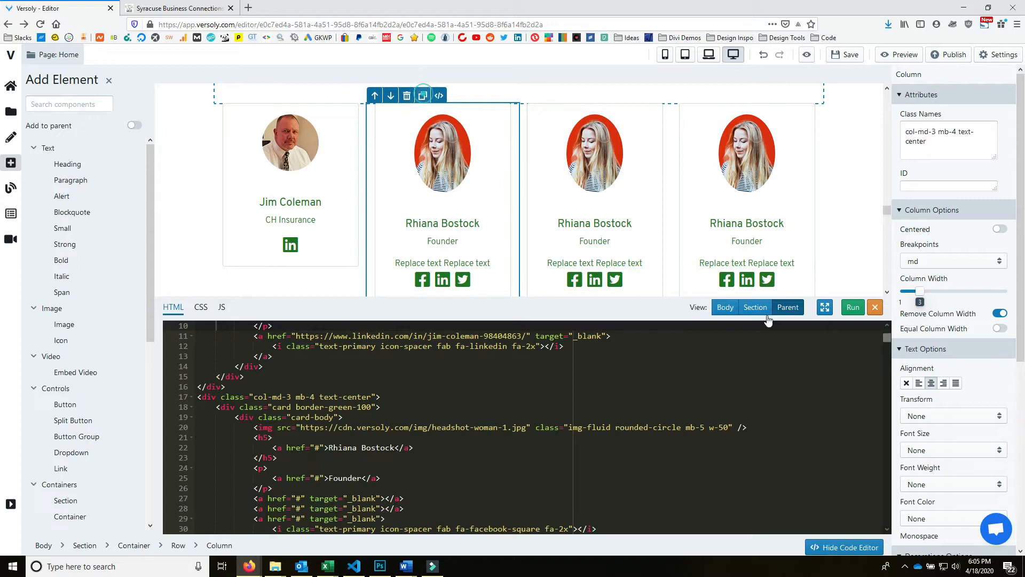
# - Hide the code panel, delete an extra Replace text link, and reload the editor
pyautogui.click(875, 307)
pyautogui.scroll(-12, 840, 306)
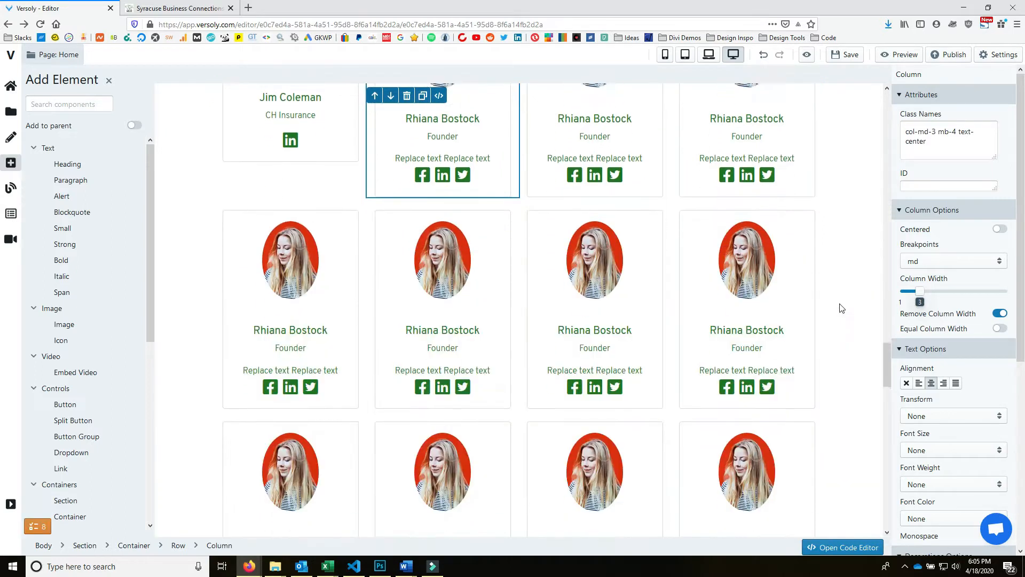
pyautogui.scroll(-10, 785, 397)
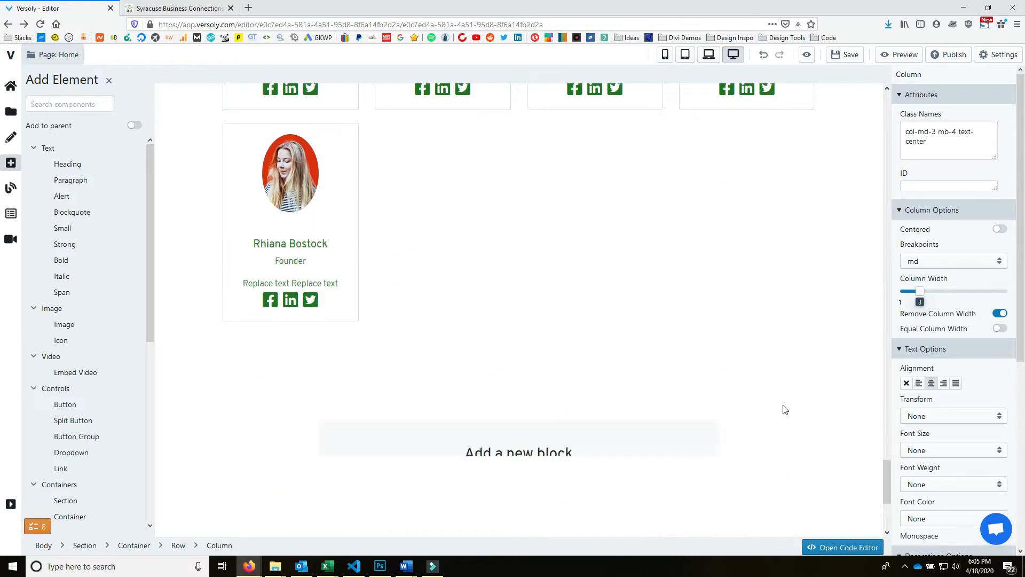
pyautogui.scroll(9, 744, 421)
pyautogui.scroll(-10, 737, 467)
pyautogui.scroll(8, 715, 475)
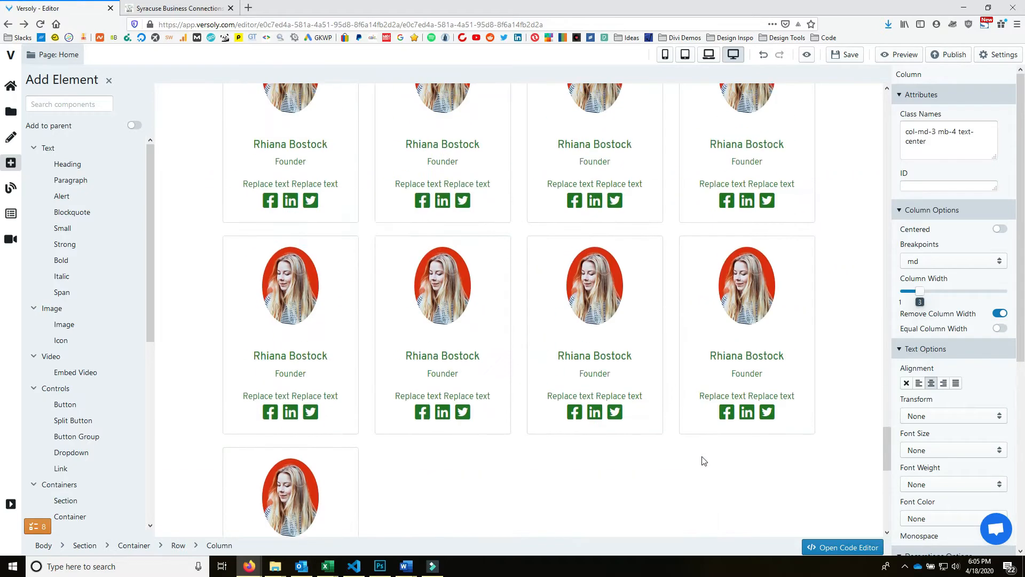
pyautogui.click(403, 399)
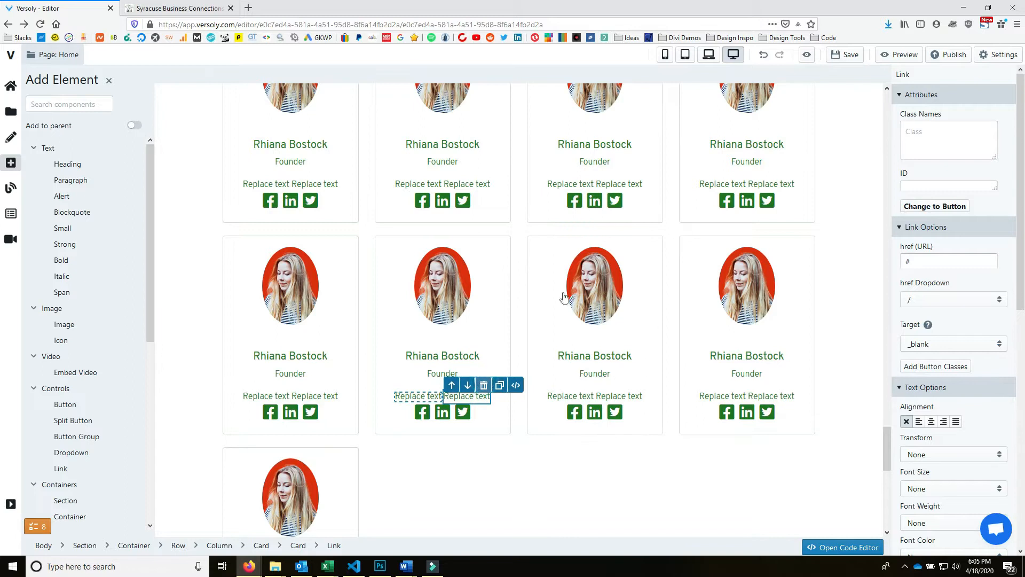
pyautogui.press('Delete')
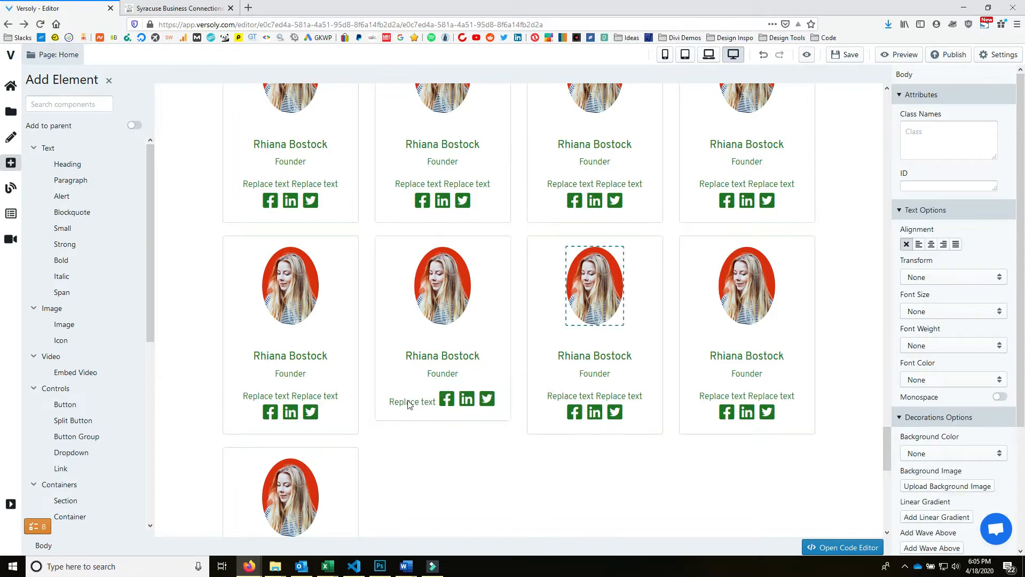
pyautogui.press('BackSpace')
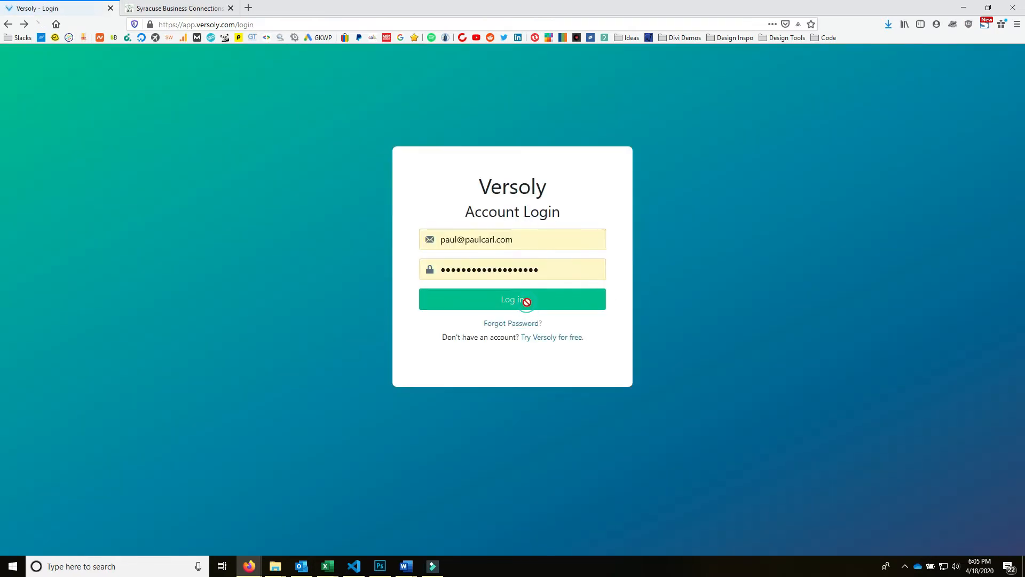
# - Log in and reopen the directory site project in the editor
pyautogui.click(526, 301)
pyautogui.click(316, 271)
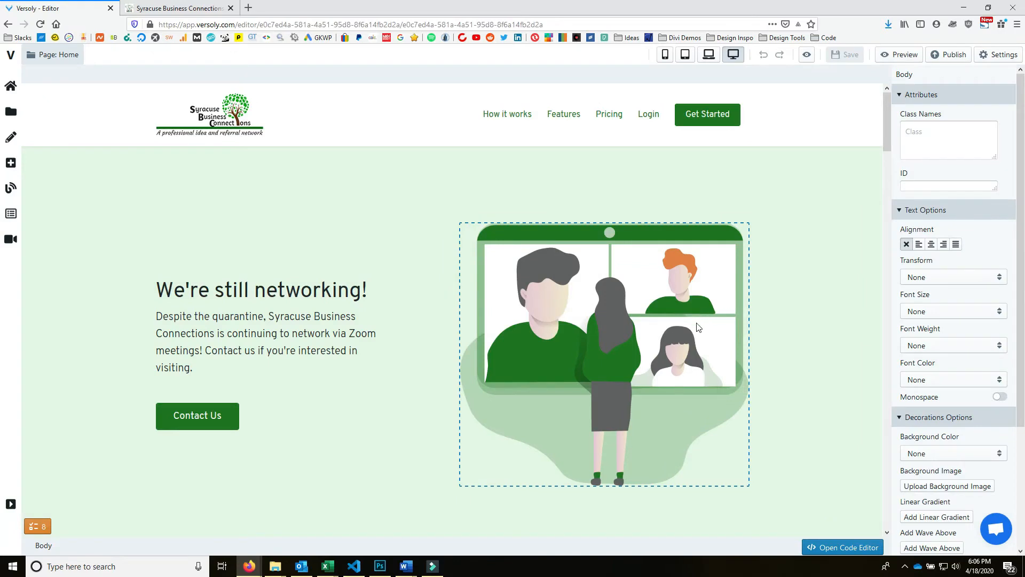
pyautogui.scroll(-20, 703, 318)
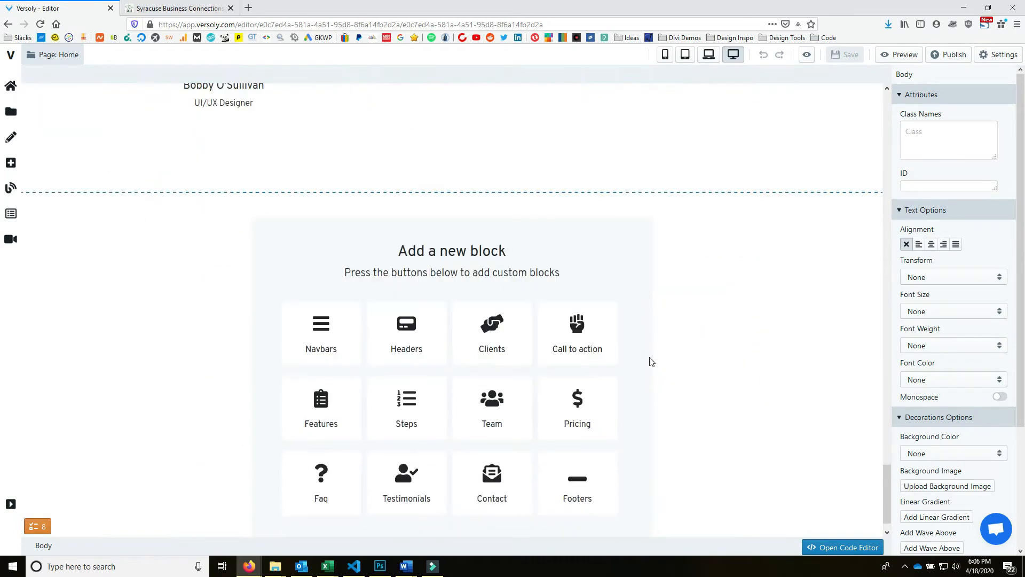
pyautogui.scroll(8, 648, 358)
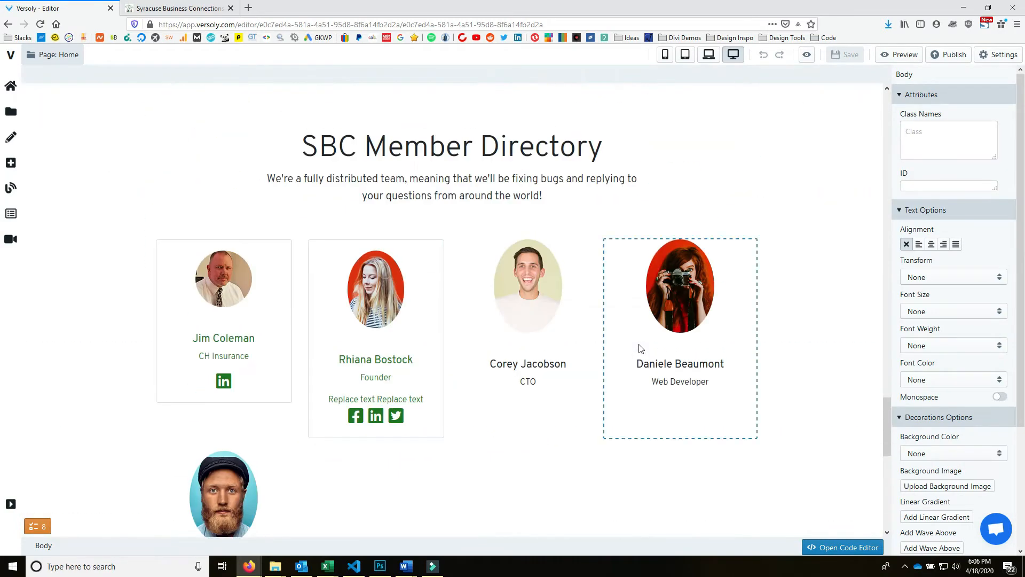
# - Delete the Founder card's two Replace text links
pyautogui.click(397, 401)
pyautogui.click(417, 390)
pyautogui.click(348, 404)
pyautogui.click(363, 393)
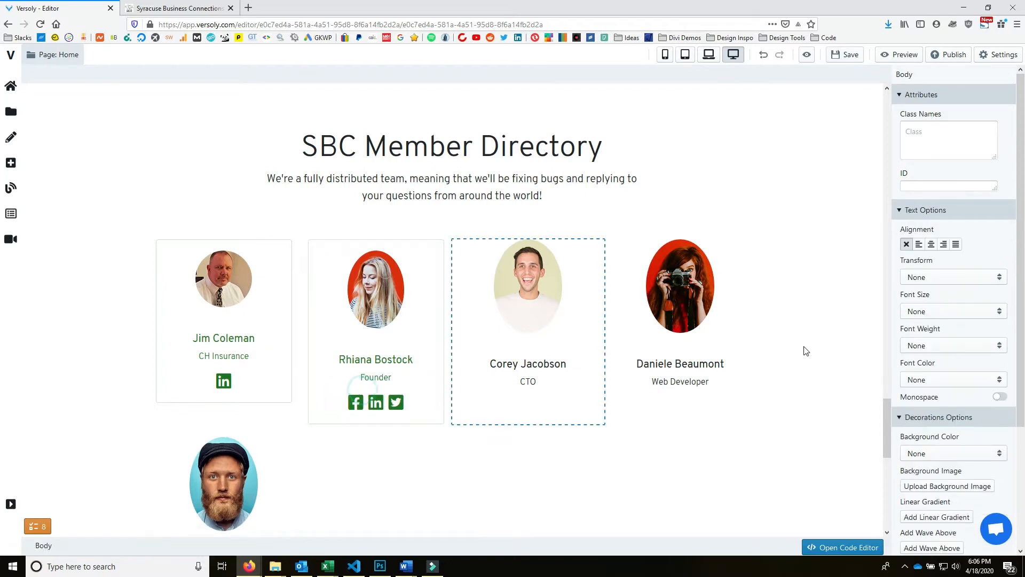
# - Delete the CTO, Web Developer and other unneeded template member cards
pyautogui.click(467, 316)
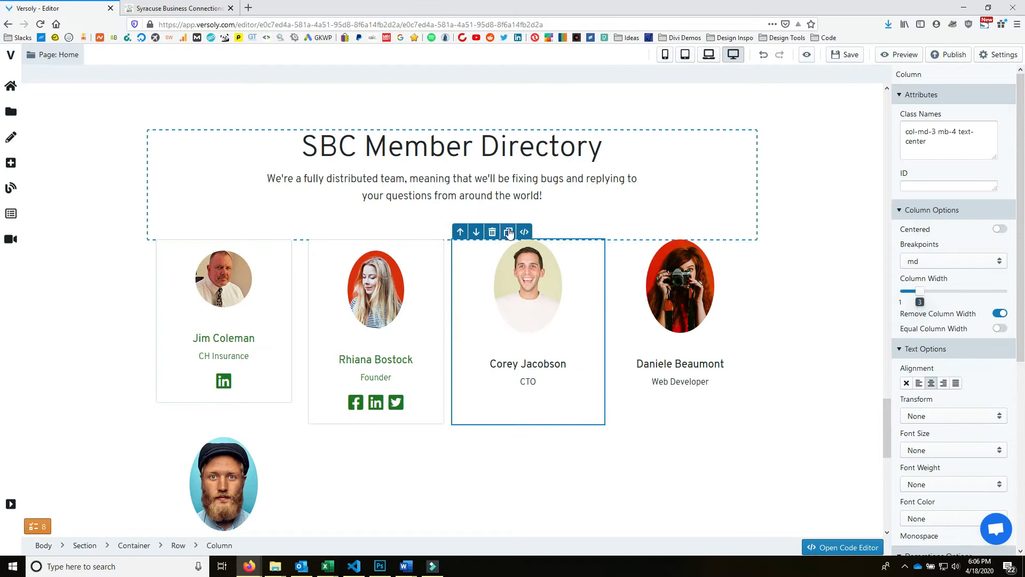
pyautogui.click(492, 231)
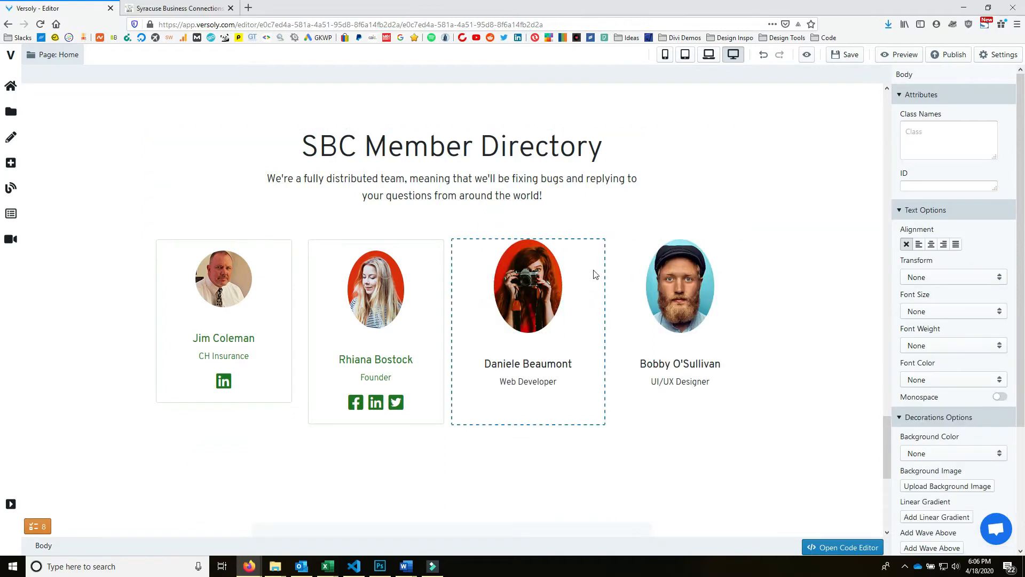
pyautogui.click(596, 274)
pyautogui.click(492, 231)
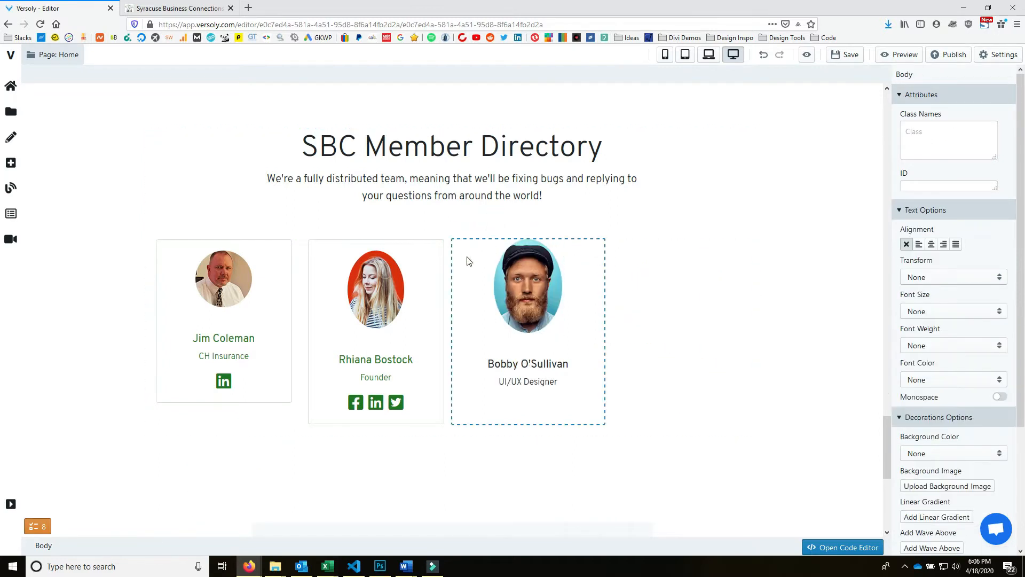
pyautogui.click(467, 260)
pyautogui.click(492, 232)
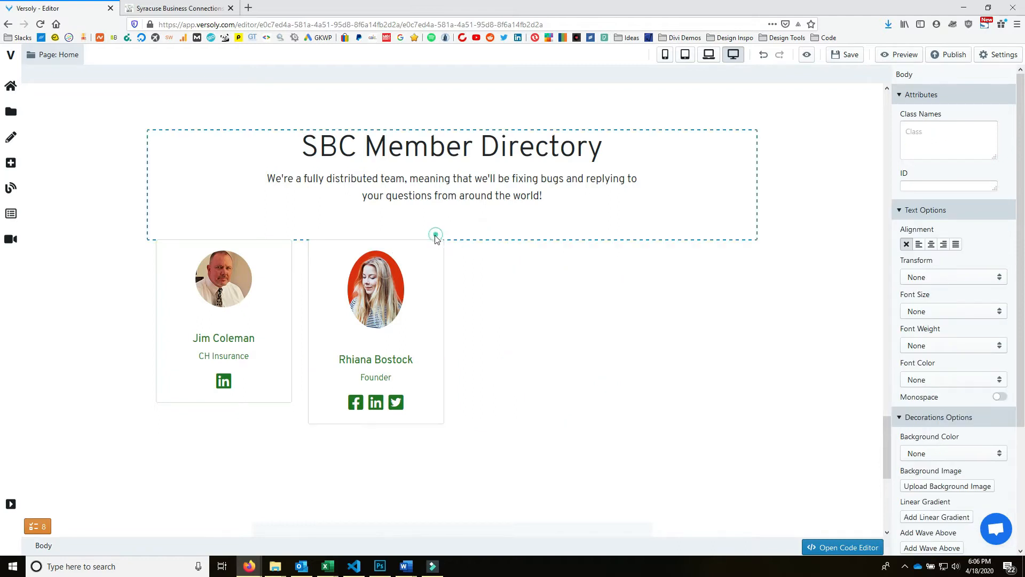
# - Select the Founder column, save the site, then copy and remove a duplicate card
pyautogui.click(450, 262)
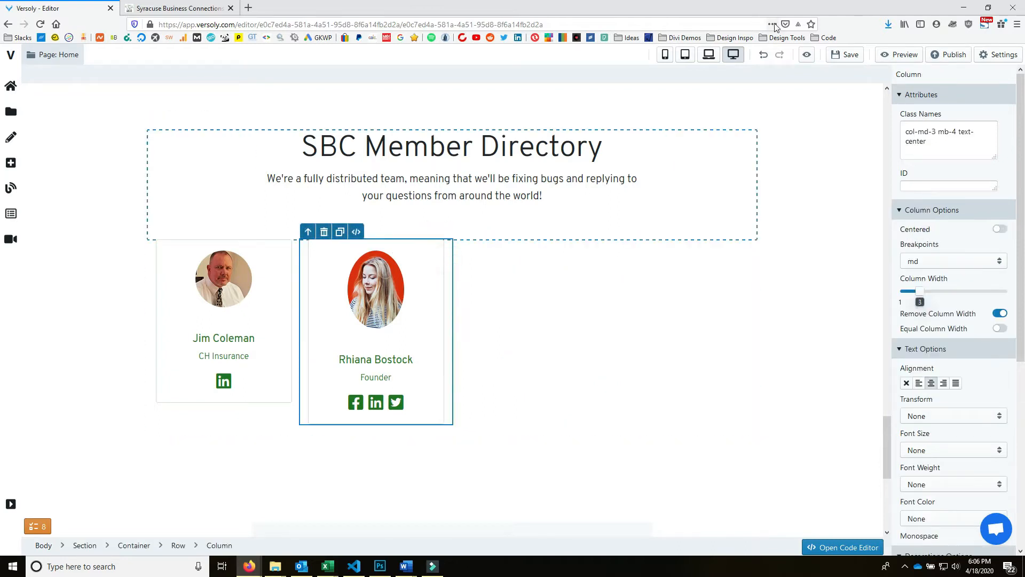
pyautogui.click(848, 55)
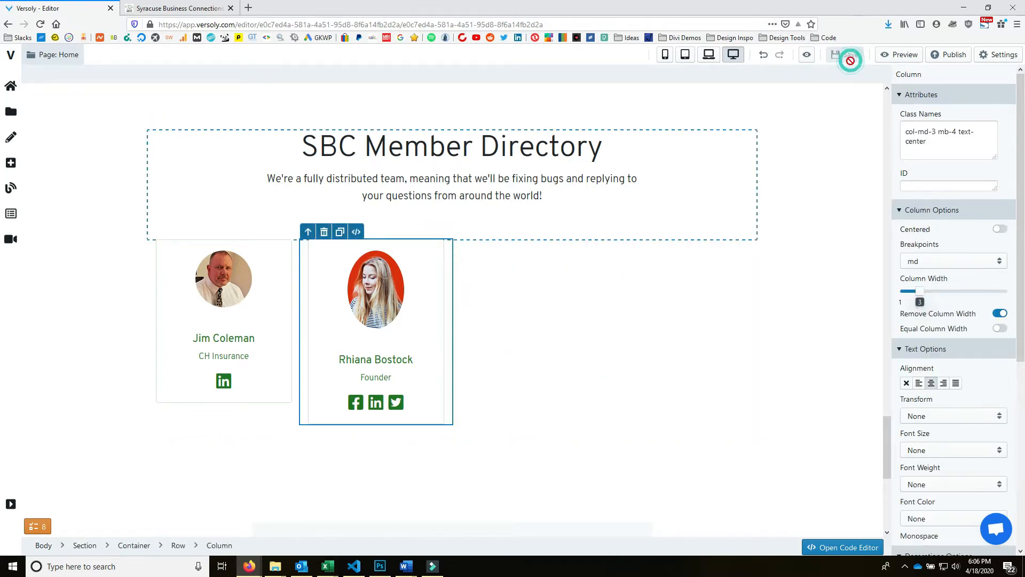
pyautogui.click(341, 232)
pyautogui.click(340, 232)
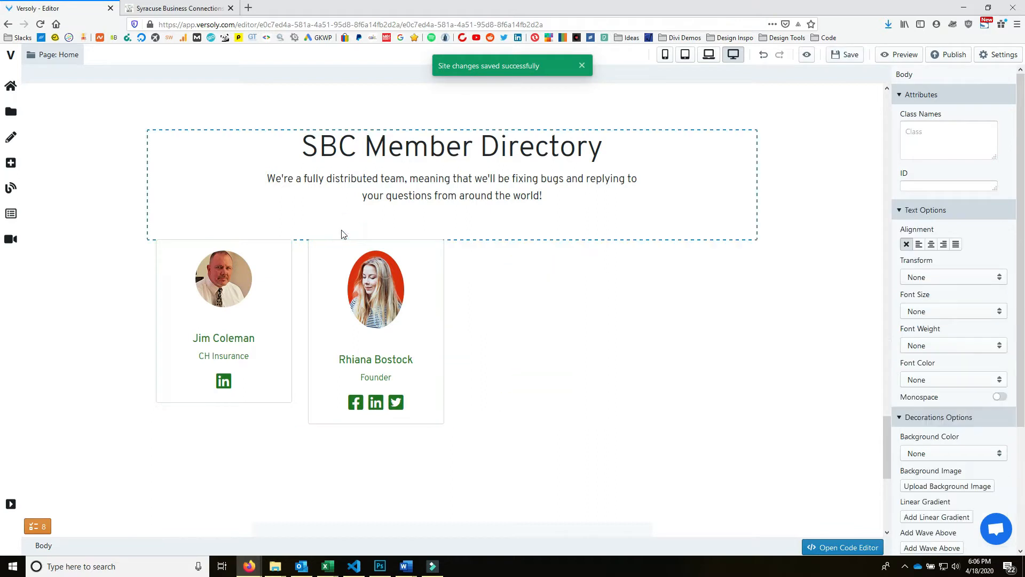
pyautogui.scroll(-3, 600, 327)
# - Duplicate the Founder card five times across two rows
pyautogui.scroll(3, 363, 270)
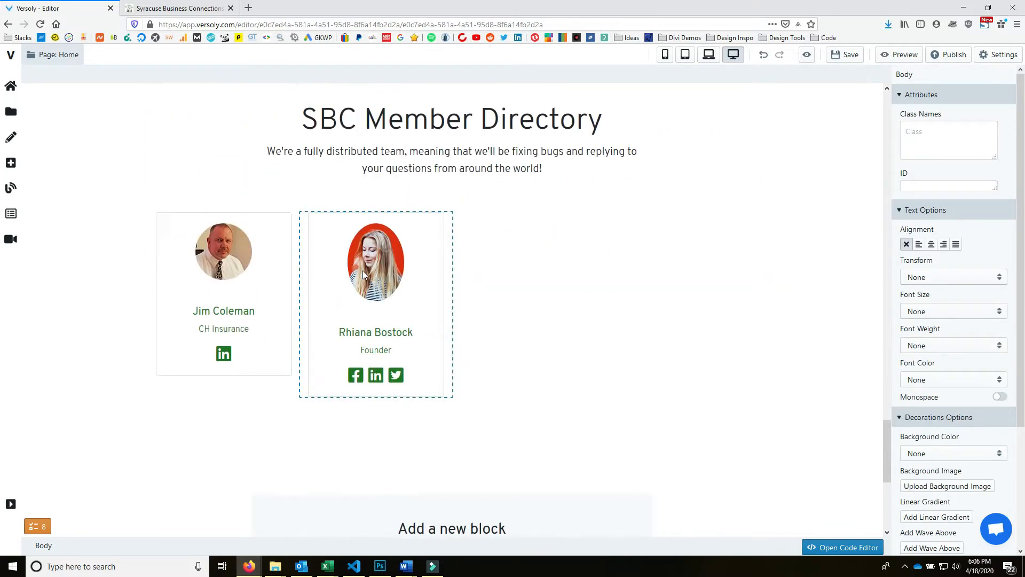
pyautogui.click(327, 266)
pyautogui.click(302, 259)
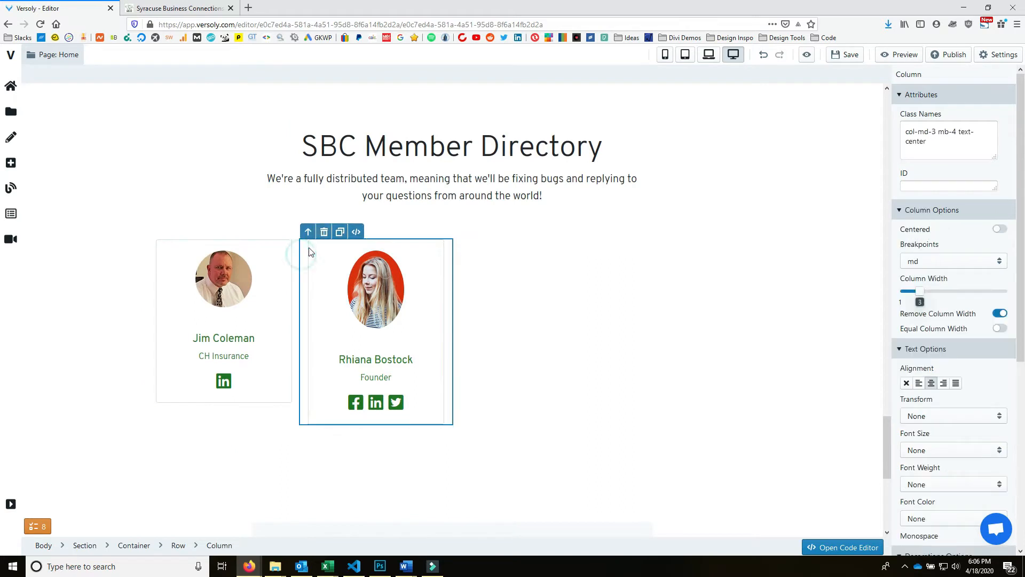
pyautogui.click(356, 232)
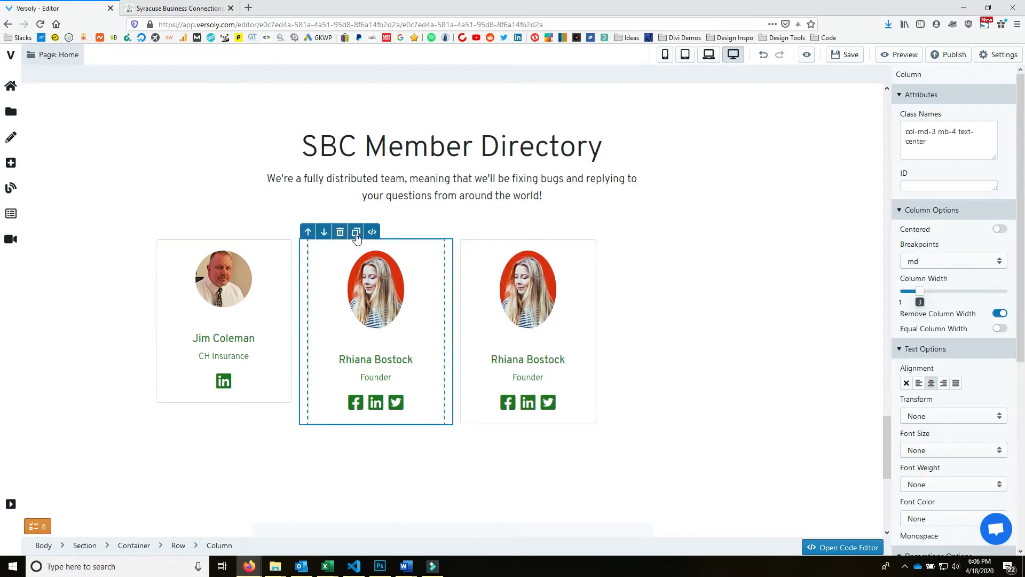
pyautogui.click(356, 233)
pyautogui.click(356, 233)
pyautogui.click(356, 233)
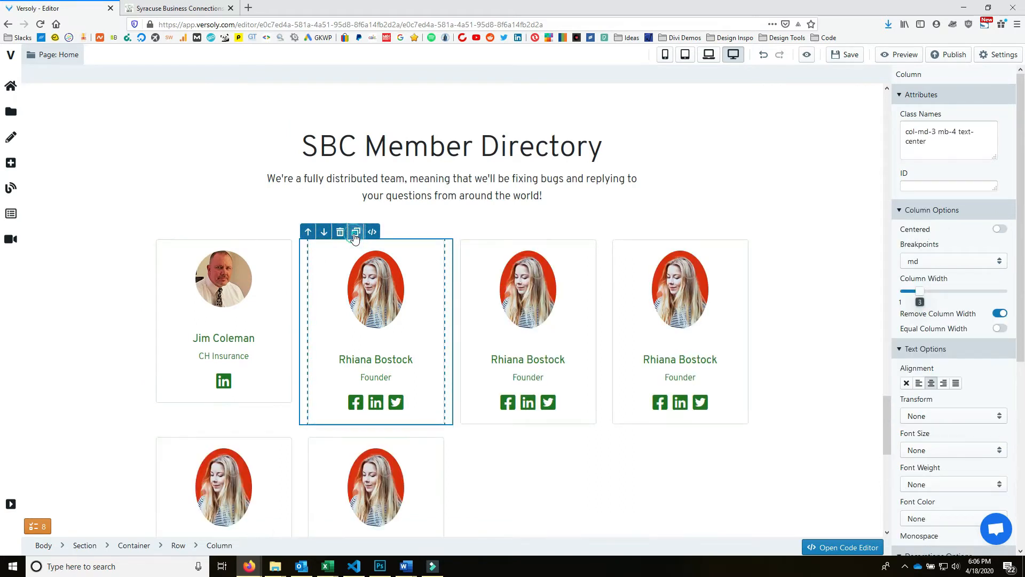
pyautogui.click(356, 233)
# - Select the second card's photo and bring up the image library to replace it
pyautogui.scroll(-3, 903, 281)
pyautogui.scroll(-5, 837, 346)
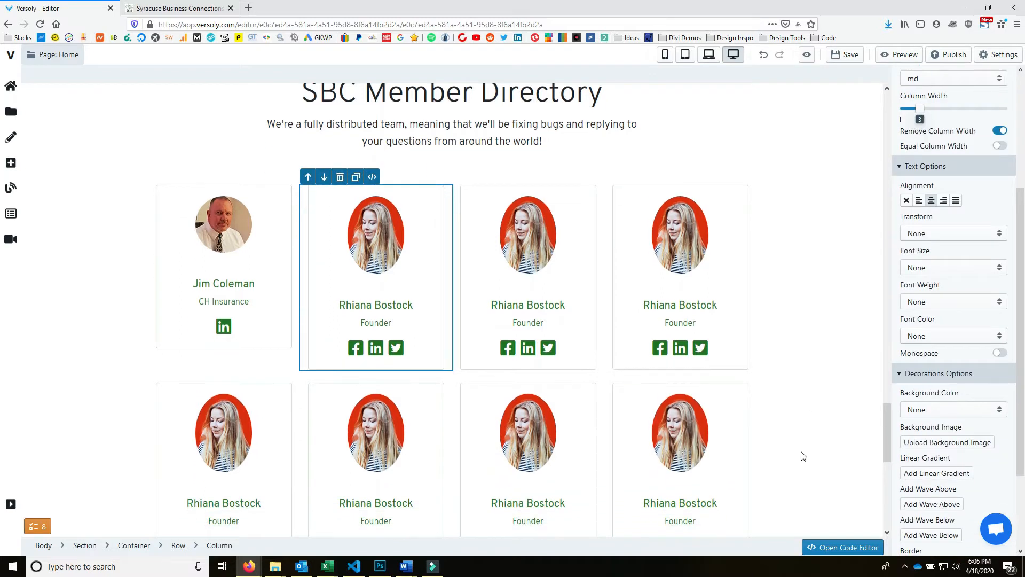
pyautogui.scroll(5, 690, 379)
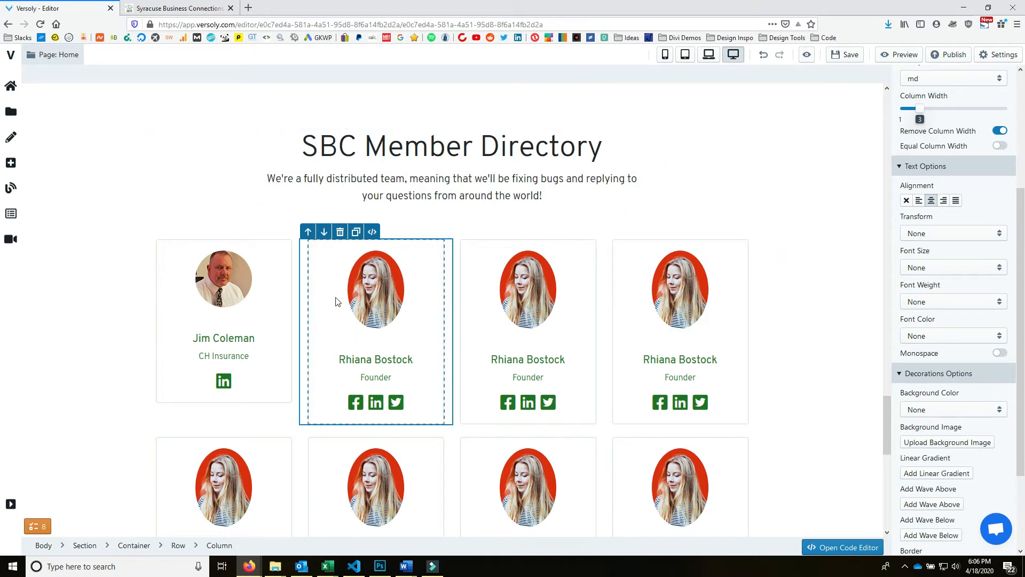
pyautogui.click(357, 271)
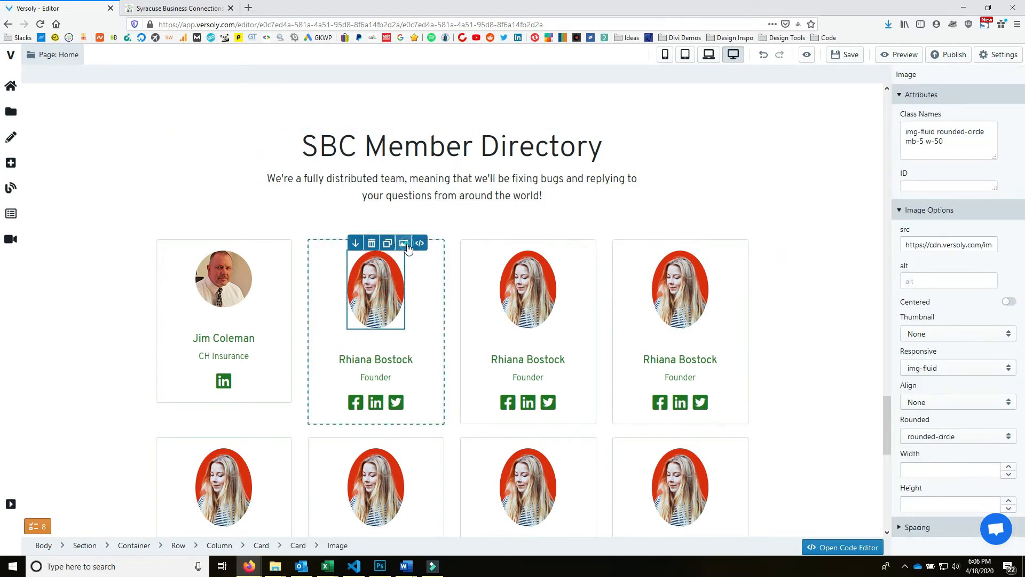
pyautogui.click(404, 243)
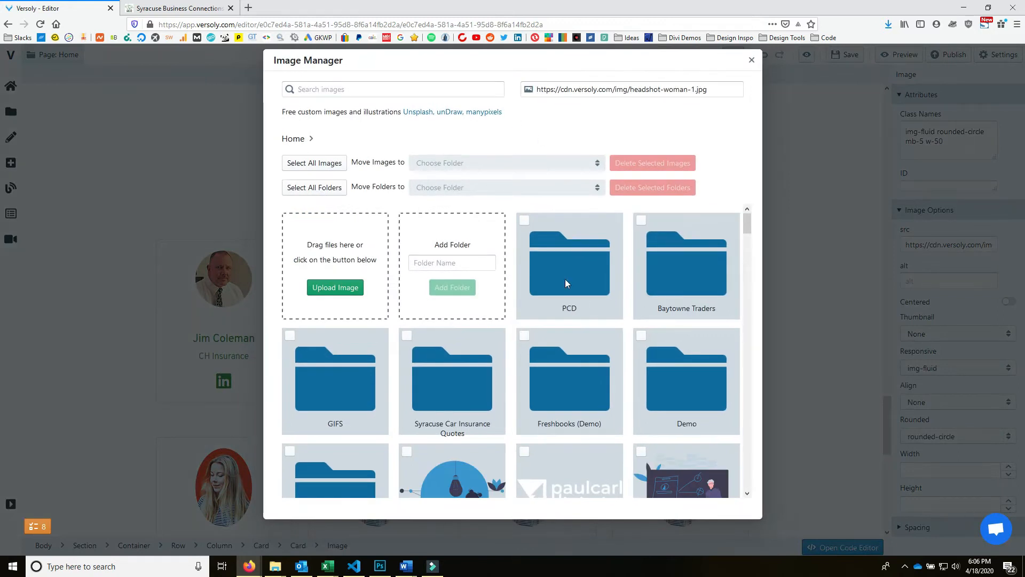
# - Open the Syracuse Business Connections > Members image folder and start an upload from the computer's Members folder
pyautogui.scroll(-3, 343, 437)
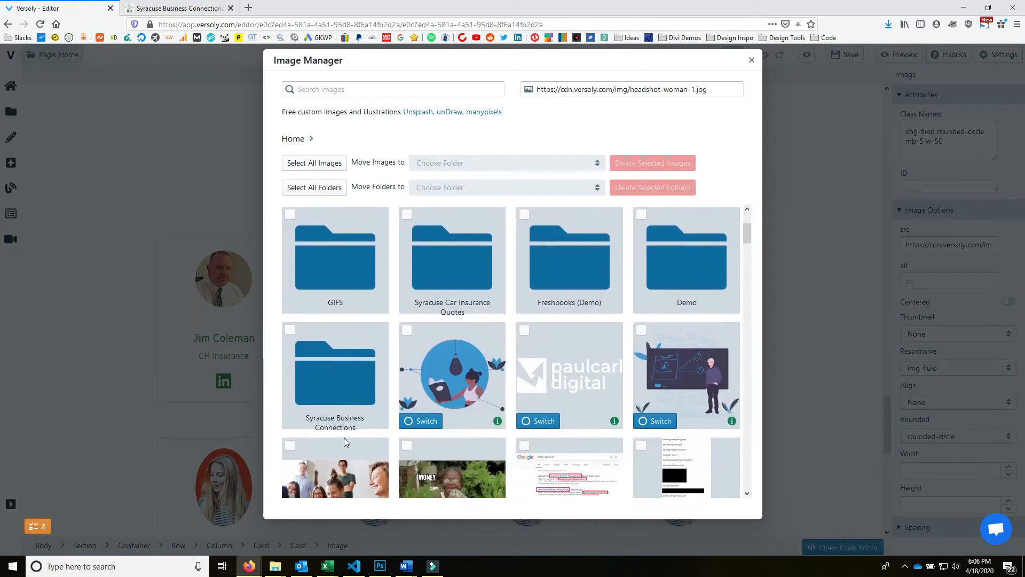
pyautogui.click(346, 383)
pyautogui.click(578, 212)
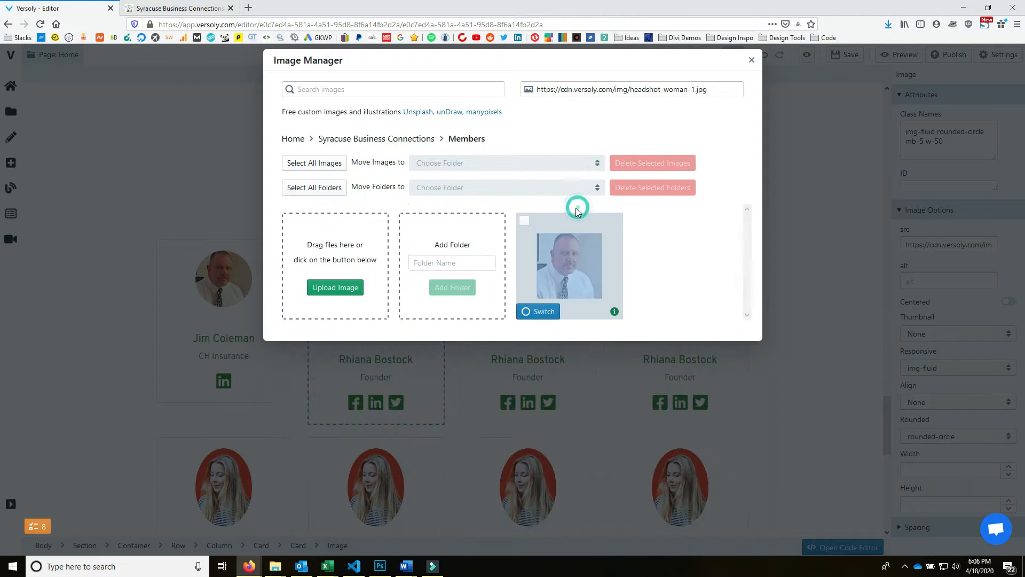
pyautogui.doubleClick(356, 290)
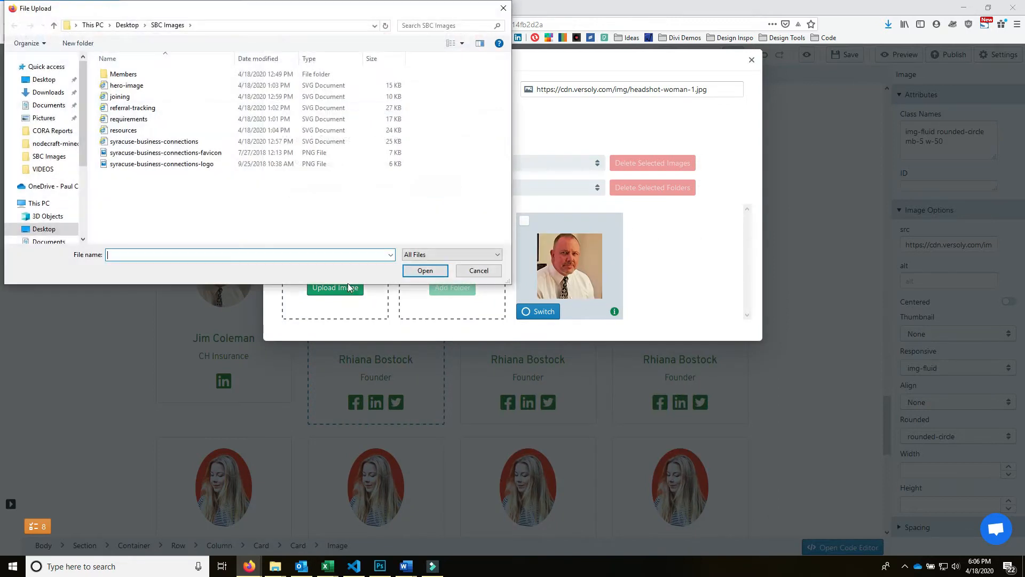
pyautogui.doubleClick(147, 71)
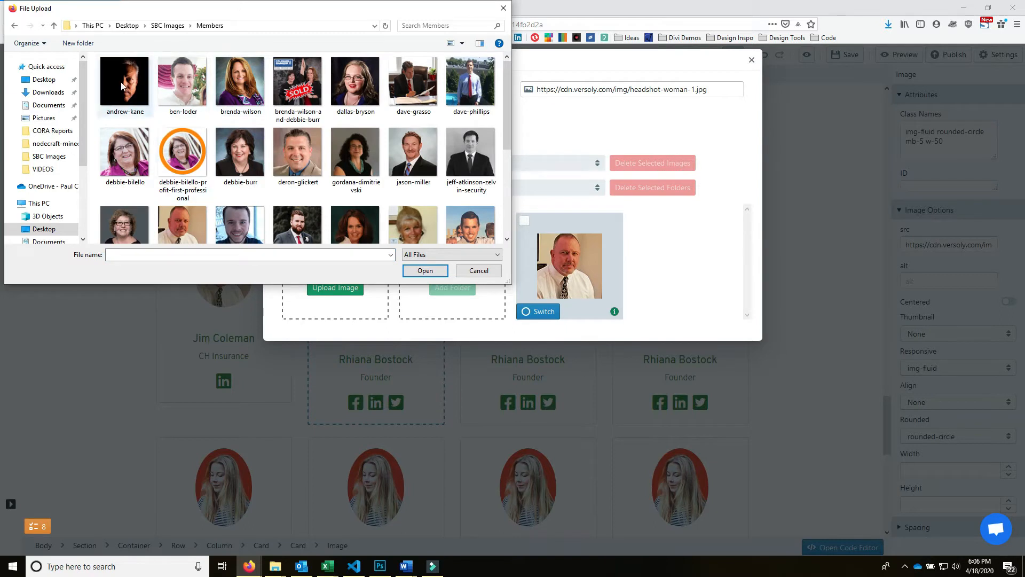
# - Multi-select all the member headshots and upload them into the Members folder
pyautogui.click(357, 85)
pyautogui.keyDown('ctrl'); pyautogui.click(414, 85); pyautogui.keyUp('ctrl')
pyautogui.keyDown('ctrl'); pyautogui.click(465, 91); pyautogui.keyUp('ctrl')
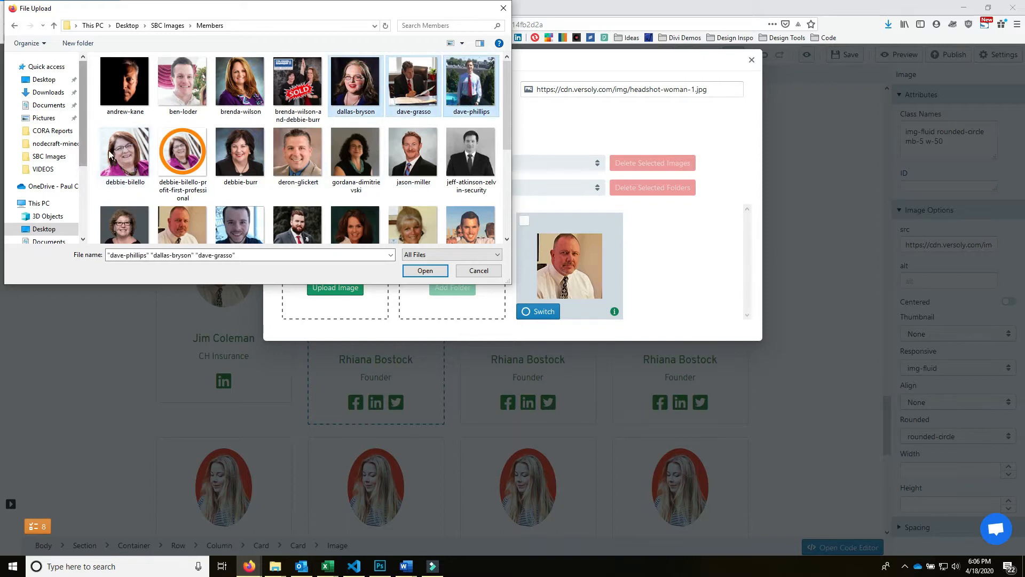
pyautogui.keyDown('ctrl'); pyautogui.click(110, 154); pyautogui.keyUp('ctrl')
pyautogui.keyDown('ctrl'); pyautogui.click(237, 155); pyautogui.keyUp('ctrl')
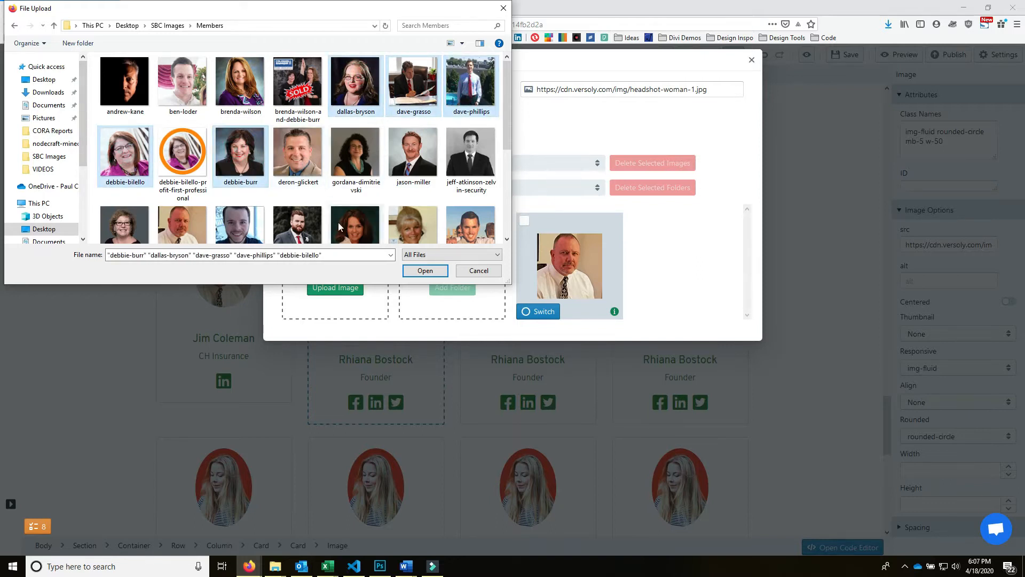
pyautogui.keyDown('ctrl'); pyautogui.click(368, 162); pyautogui.keyUp('ctrl')
pyautogui.keyDown('ctrl'); pyautogui.click(417, 162); pyautogui.keyUp('ctrl')
pyautogui.keyDown('ctrl'); pyautogui.click(469, 156); pyautogui.keyUp('ctrl')
pyautogui.scroll(-1, 221, 155)
pyautogui.keyDown('ctrl'); pyautogui.click(107, 201); pyautogui.keyUp('ctrl')
pyautogui.keyDown('ctrl'); pyautogui.click(254, 194); pyautogui.keyUp('ctrl')
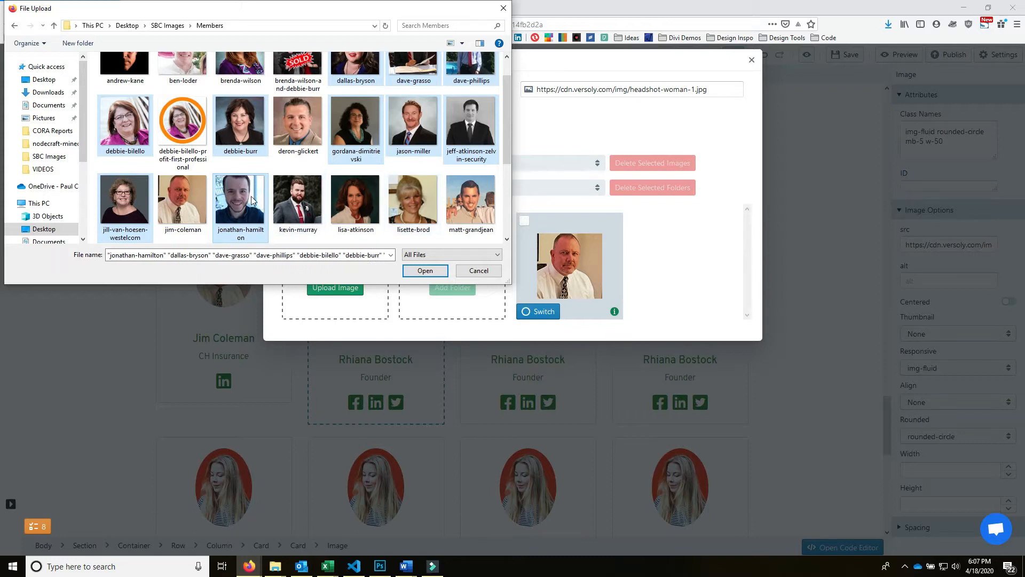
pyautogui.keyDown('ctrl'); pyautogui.click(355, 199); pyautogui.keyUp('ctrl')
pyautogui.keyDown('ctrl'); pyautogui.click(422, 188); pyautogui.keyUp('ctrl')
pyautogui.keyDown('ctrl'); pyautogui.click(449, 177); pyautogui.keyUp('ctrl')
pyautogui.keyDown('ctrl'); pyautogui.click(460, 195); pyautogui.keyUp('ctrl')
pyautogui.scroll(-1, 462, 197)
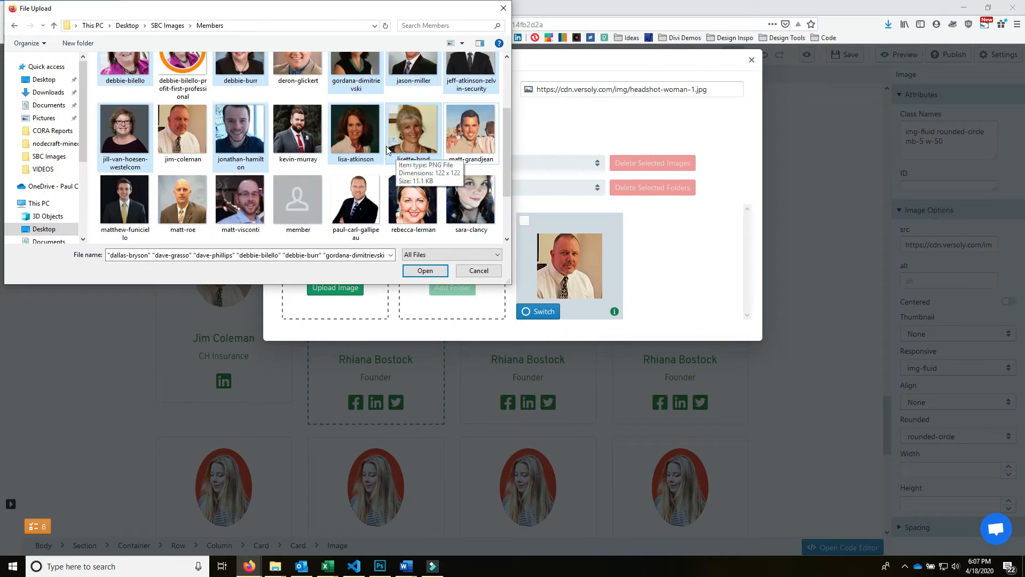
pyautogui.keyDown('ctrl'); pyautogui.click(473, 207); pyautogui.keyUp('ctrl')
pyautogui.keyDown('ctrl'); pyautogui.click(414, 202); pyautogui.keyUp('ctrl')
pyautogui.keyDown('ctrl'); pyautogui.click(355, 201); pyautogui.keyUp('ctrl')
pyautogui.keyDown('ctrl'); pyautogui.click(230, 213); pyautogui.keyUp('ctrl')
pyautogui.keyDown('ctrl'); pyautogui.click(194, 203); pyautogui.keyUp('ctrl')
pyautogui.keyDown('ctrl'); pyautogui.click(128, 209); pyautogui.keyUp('ctrl')
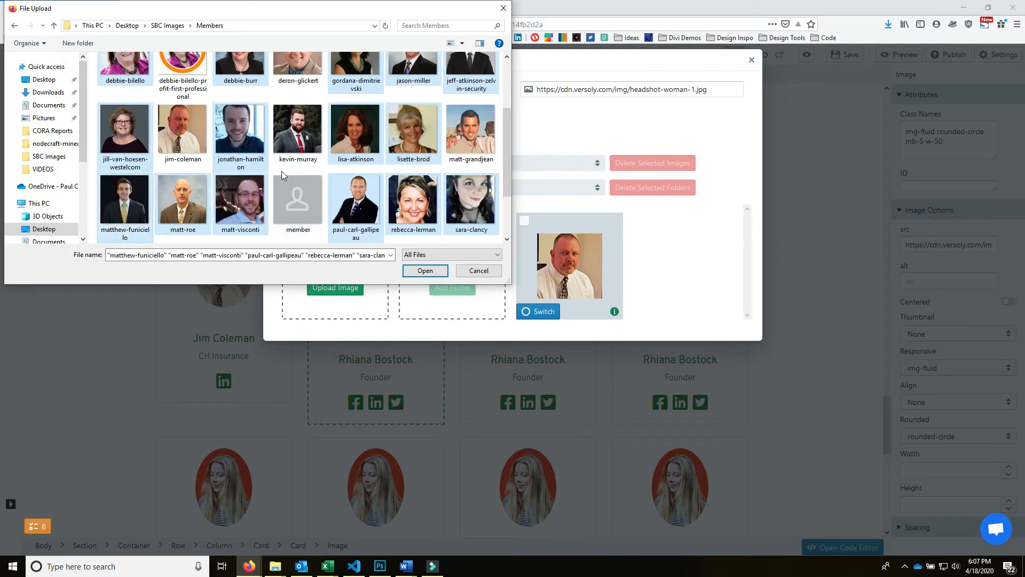
pyautogui.scroll(-1, 281, 170)
pyautogui.keyDown('ctrl'); pyautogui.click(294, 201); pyautogui.keyUp('ctrl')
pyautogui.keyDown('ctrl'); pyautogui.click(248, 203); pyautogui.keyUp('ctrl')
pyautogui.keyDown('ctrl'); pyautogui.click(164, 200); pyautogui.keyUp('ctrl')
pyautogui.keyDown('ctrl'); pyautogui.click(128, 203); pyautogui.keyUp('ctrl')
pyautogui.click(422, 269)
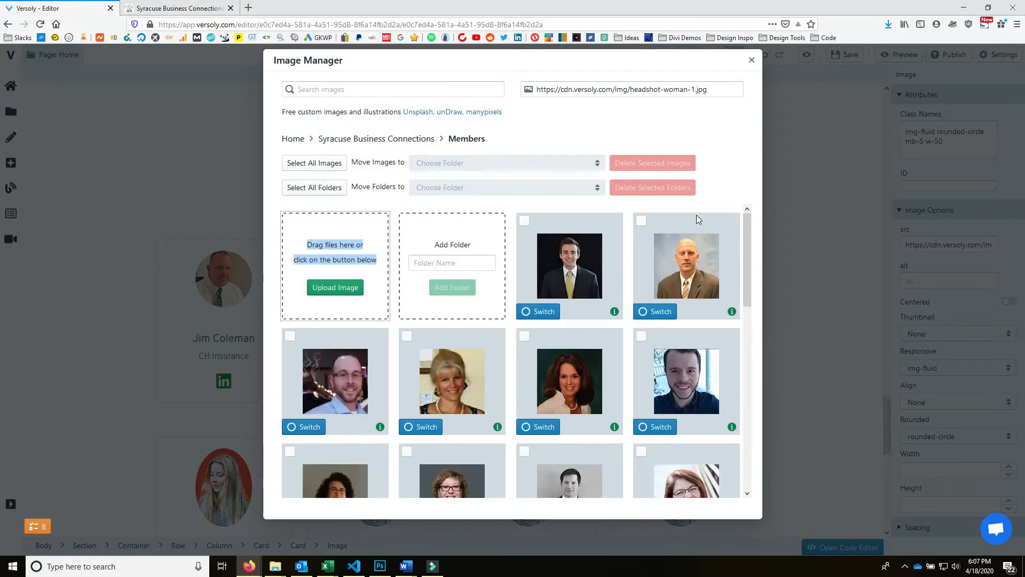
# - Copy the Vice President's name from the live Syracuse Business Connections site
pyautogui.scroll(-6, 614, 243)
pyautogui.scroll(-1, 606, 300)
pyautogui.scroll(5, 606, 300)
pyautogui.click(191, 5)
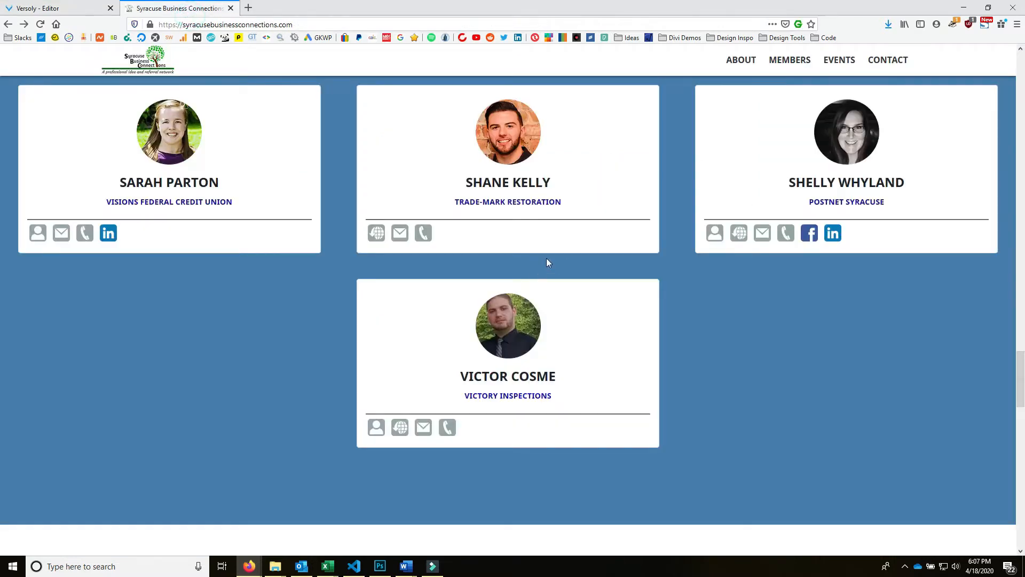
pyautogui.scroll(15, 546, 258)
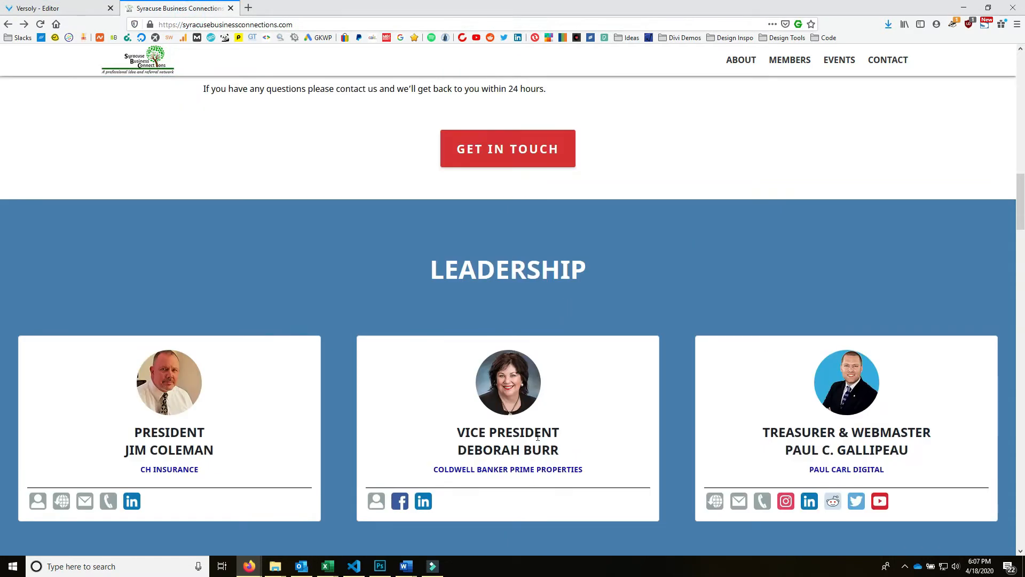
pyautogui.scroll(-4, 538, 436)
pyautogui.tripleClick(497, 233)
pyautogui.rightClick(497, 234)
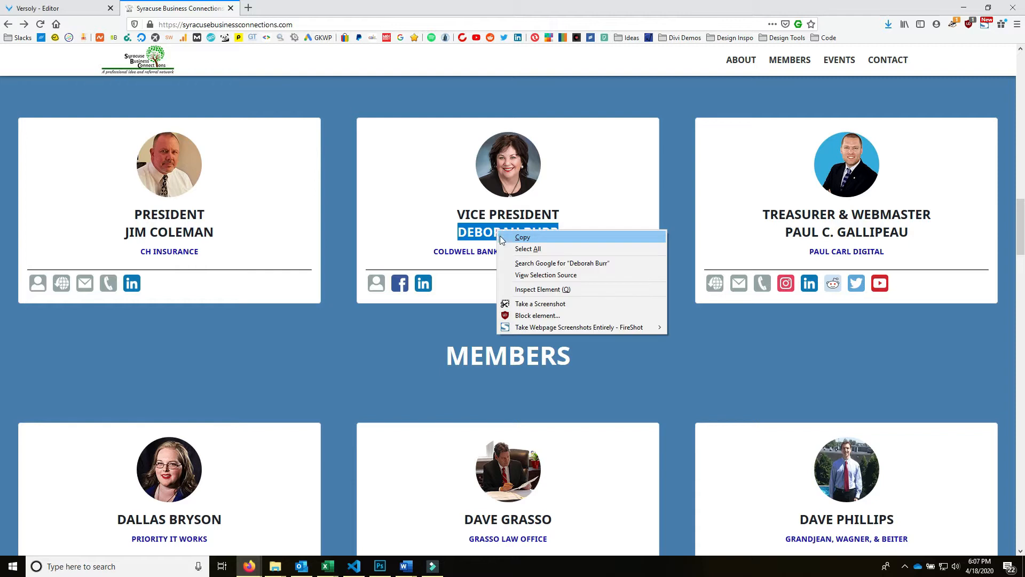
pyautogui.click(504, 239)
# - Switch the second card's stock photo to the Vice President's headshot
pyautogui.click(67, 6)
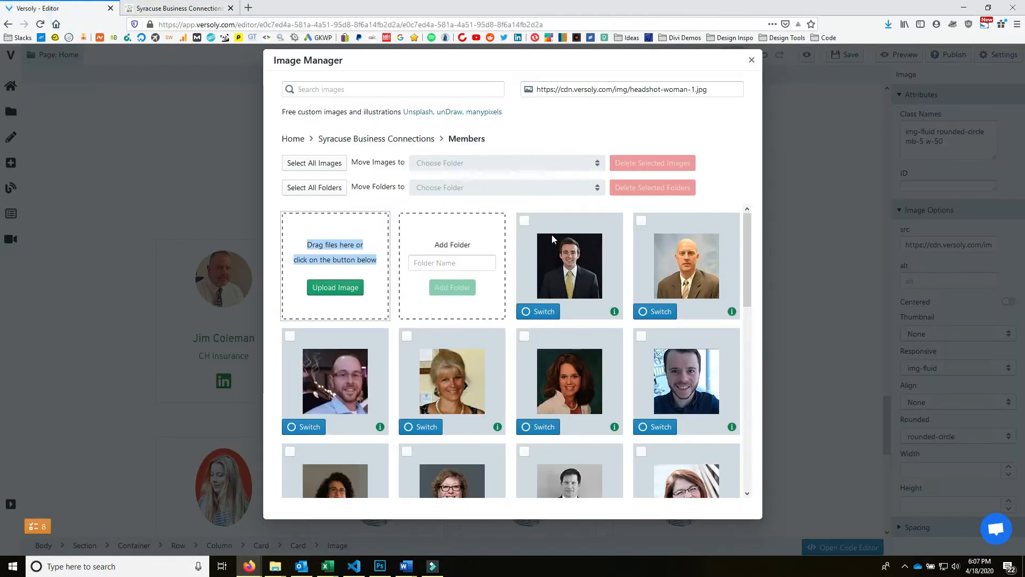
pyautogui.scroll(-4, 658, 321)
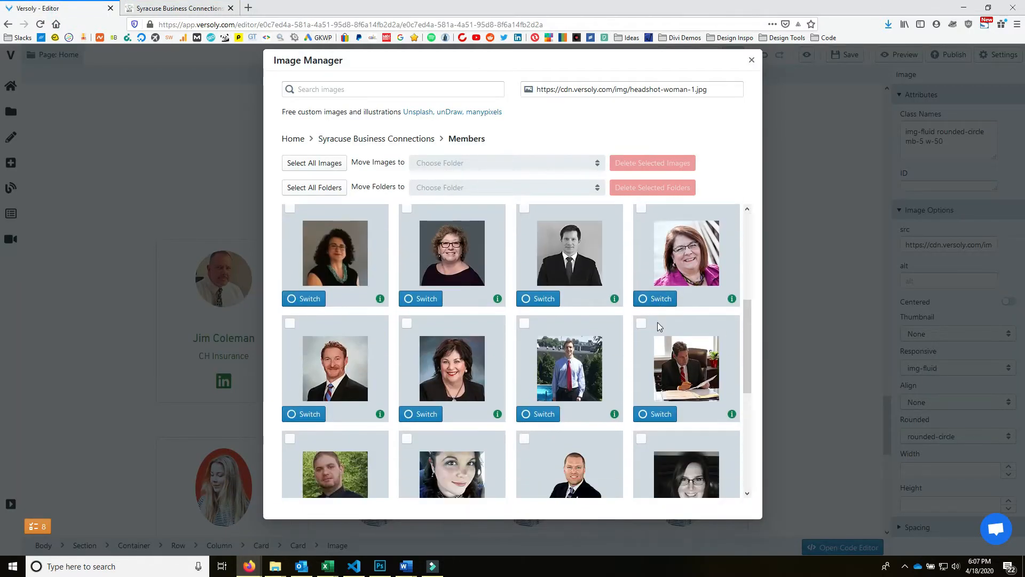
pyautogui.click(427, 414)
# - Replace the second card's placeholder name with the copied Vice President's name
pyautogui.click(386, 342)
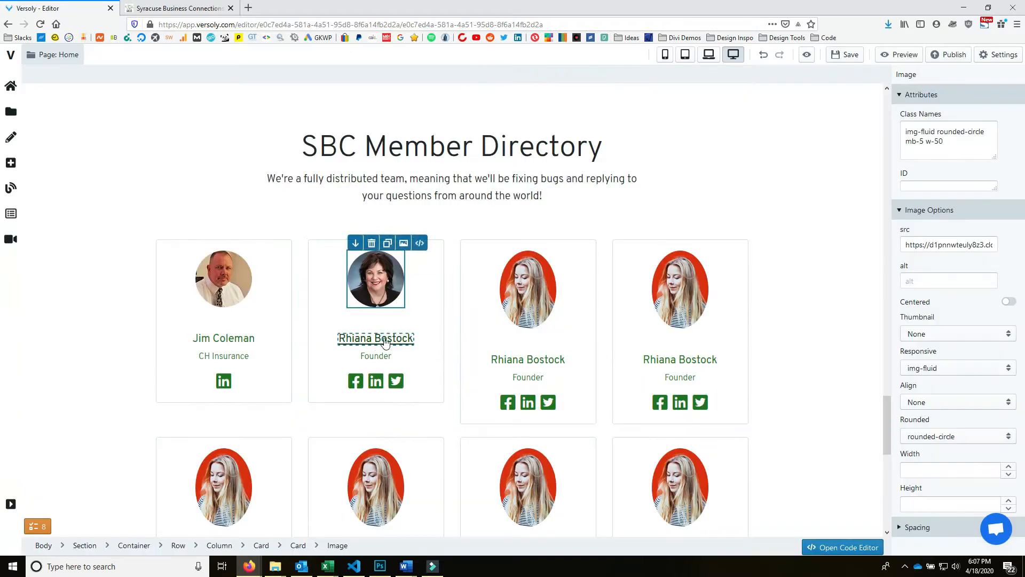
pyautogui.tripleClick(378, 345)
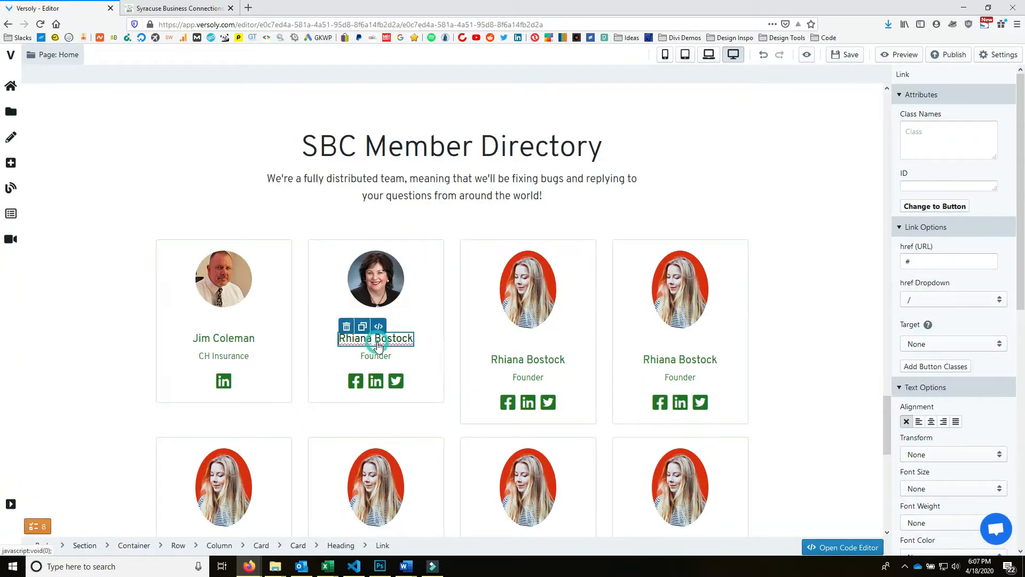
pyautogui.hotkey('ctrl', 'v')
# - Replace the card's Founder subtitle with Coldwell Banker Prime Properties from the live site
pyautogui.click(376, 356)
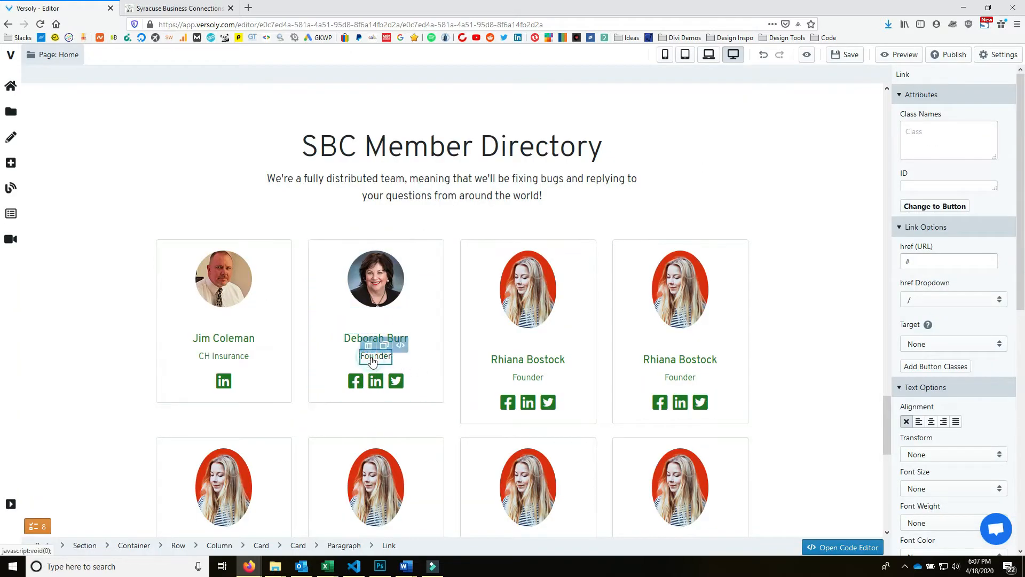
pyautogui.hotkey('ctrl', 'Tab')
pyautogui.moveTo(592, 246); pyautogui.dragTo(427, 255)
pyautogui.click(76, 9)
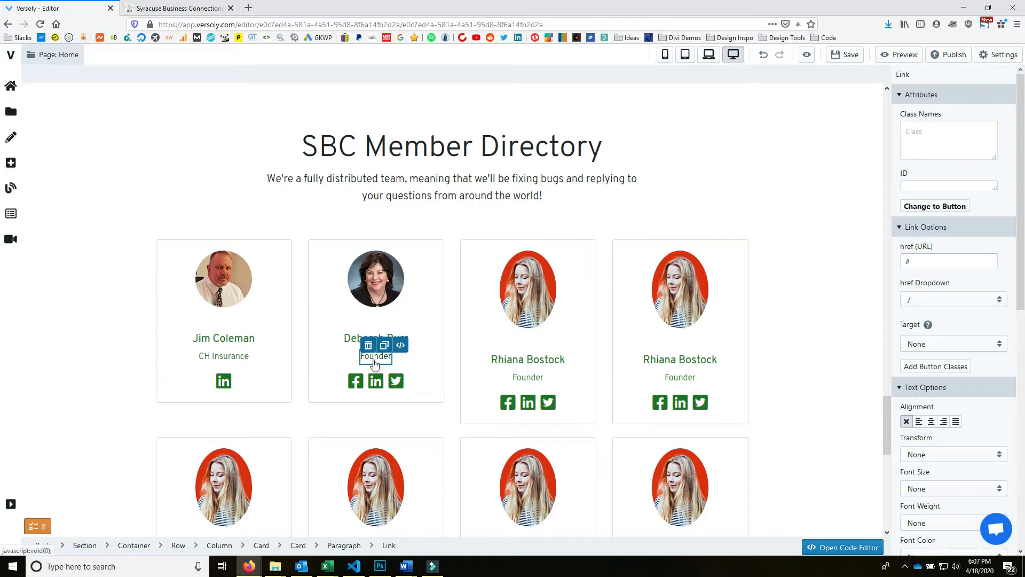
pyautogui.hotkey('ctrl', 'v')
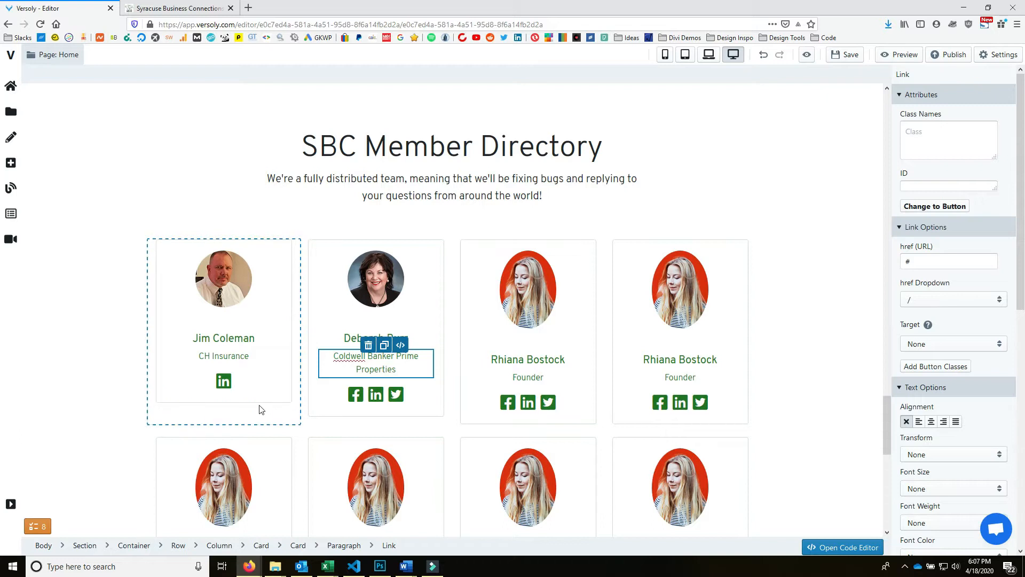
# - Bring up the link options for CH Insurance on the live members page
pyautogui.scroll(-4, 374, 427)
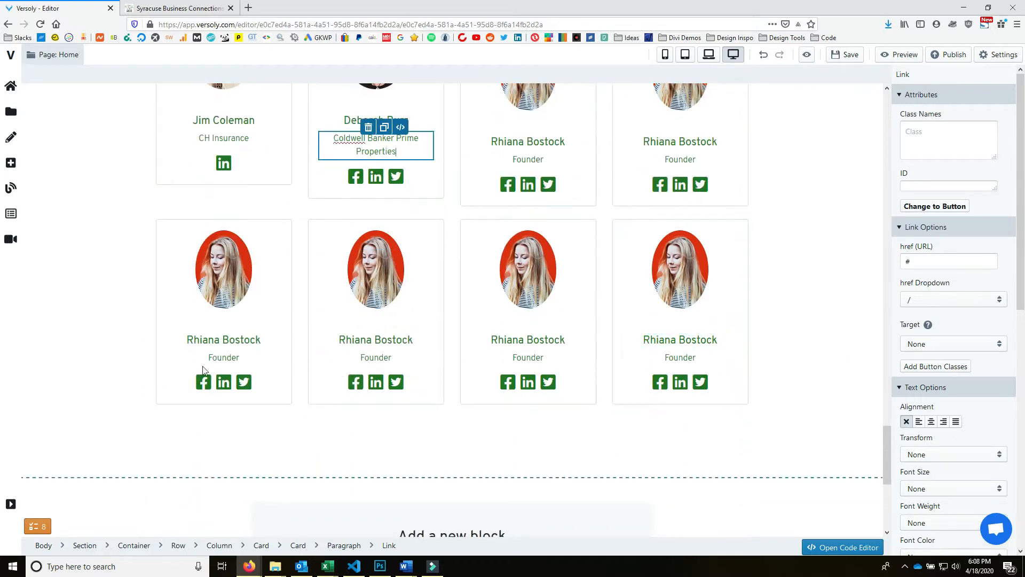
pyautogui.scroll(2, 435, 391)
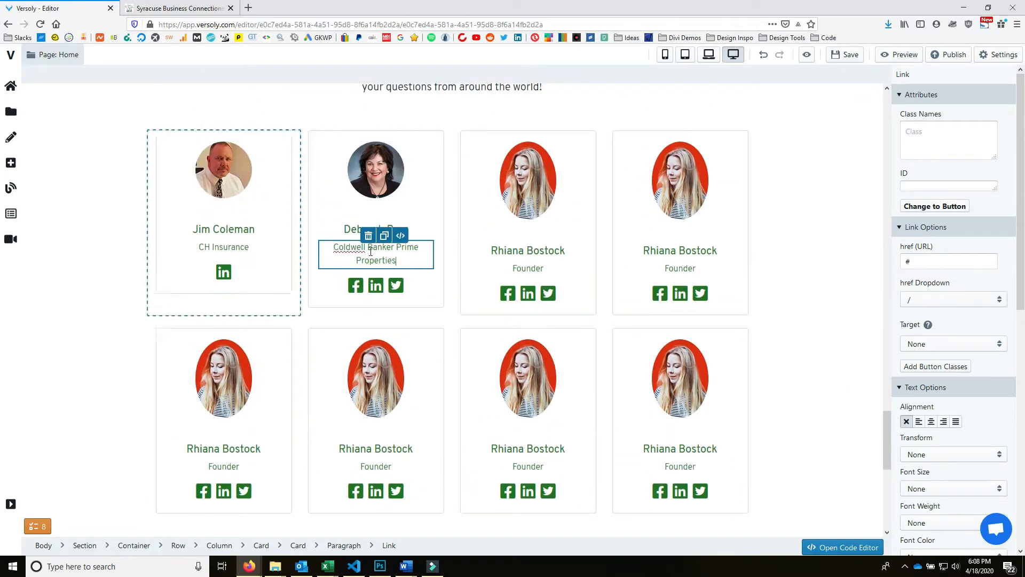
pyautogui.click(176, 8)
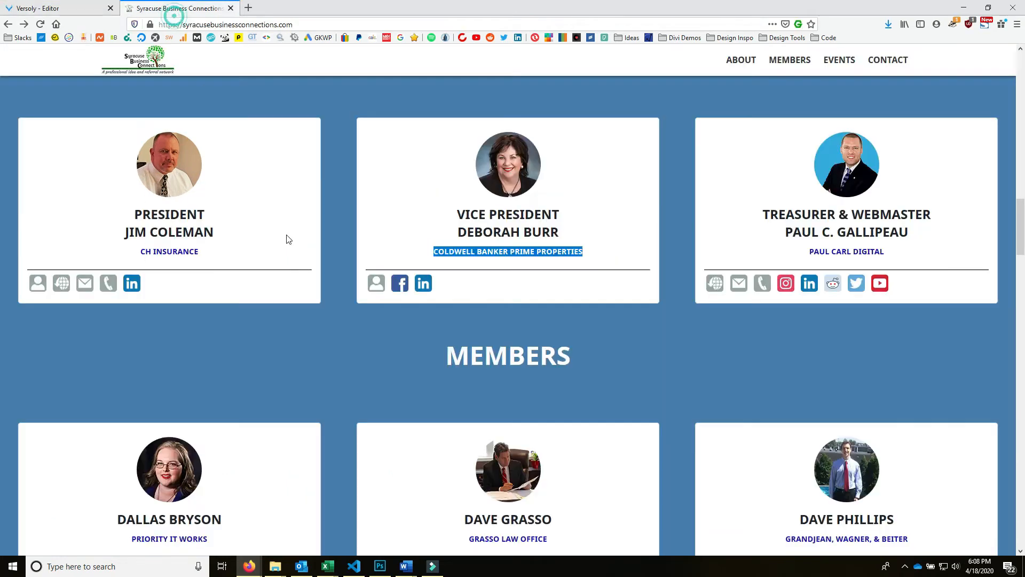
pyautogui.rightClick(176, 255)
# - Paste the copied CH Insurance website address into its link in the first card's code
pyautogui.click(271, 329)
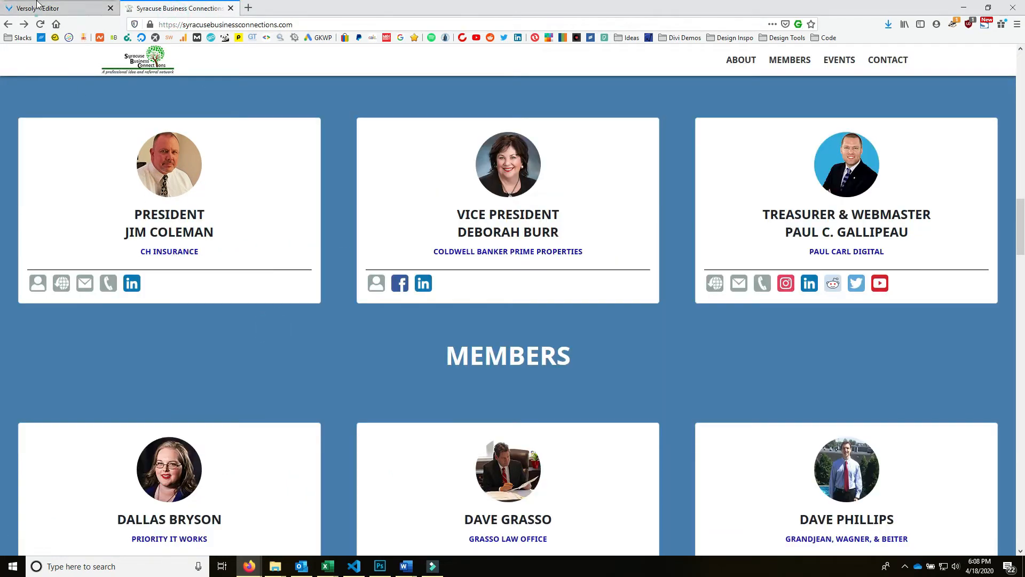
pyautogui.hotkey('ctrl', 'Tab')
pyautogui.click(225, 277)
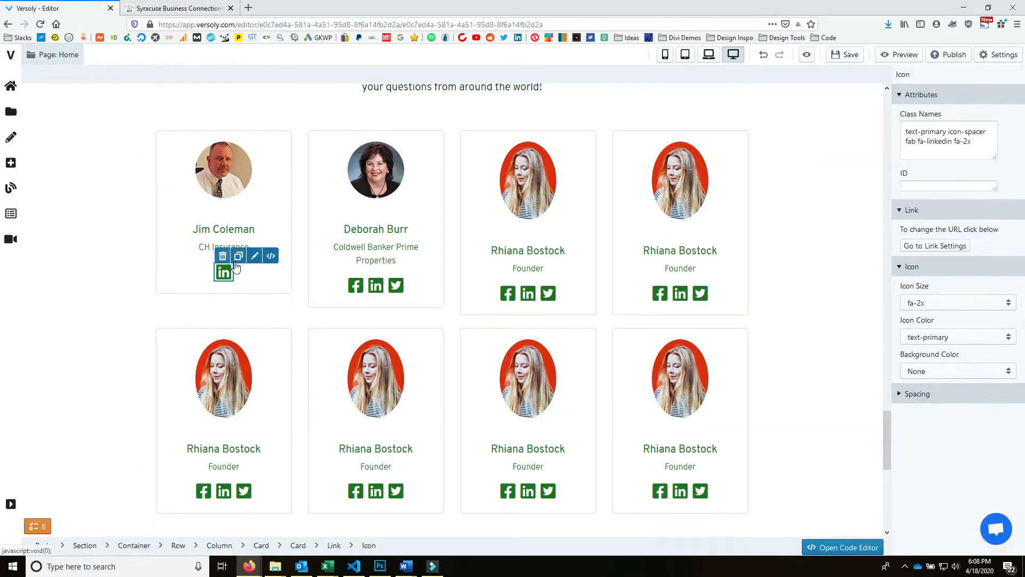
pyautogui.click(270, 256)
pyautogui.click(105, 350)
pyautogui.click(196, 270)
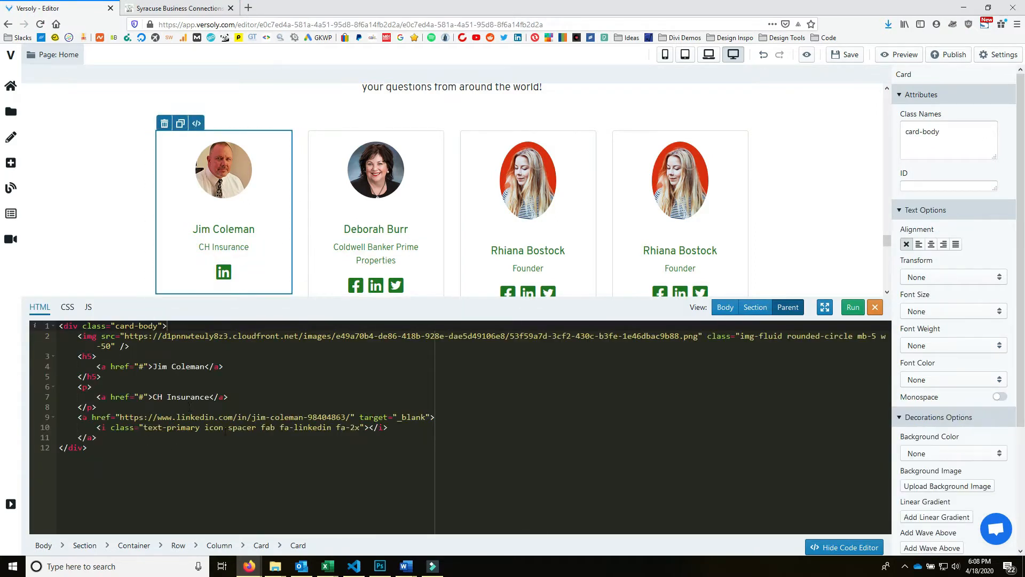
pyautogui.click(143, 397)
pyautogui.press('BackSpace')
pyautogui.hotkey('ctrl', 'v')
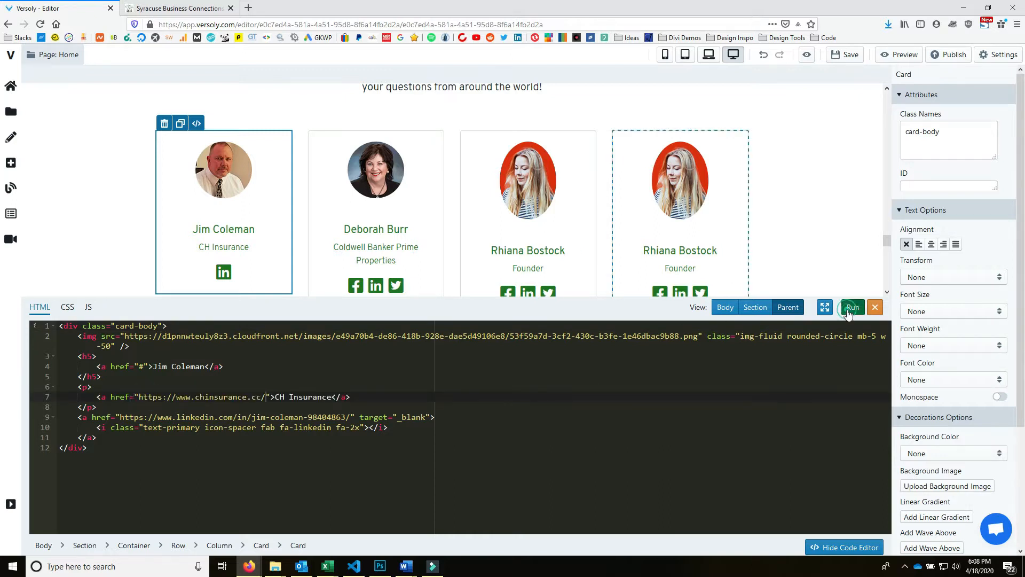
# - Copy Coldwell Banker Prime Properties' website address and paste it into its link's href
pyautogui.click(413, 261)
pyautogui.click(179, 8)
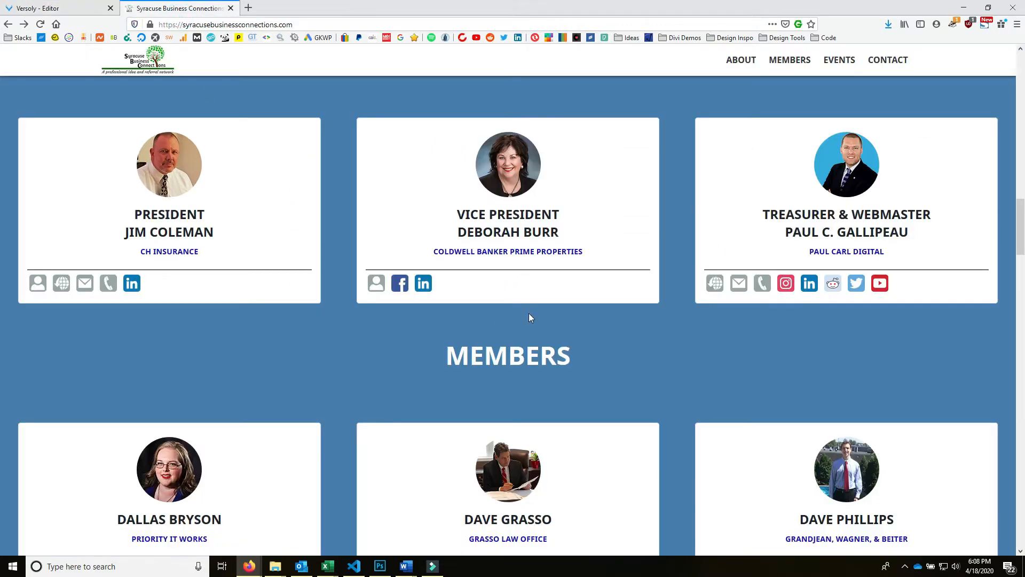
pyautogui.rightClick(523, 256)
pyautogui.click(587, 336)
pyautogui.click(50, 9)
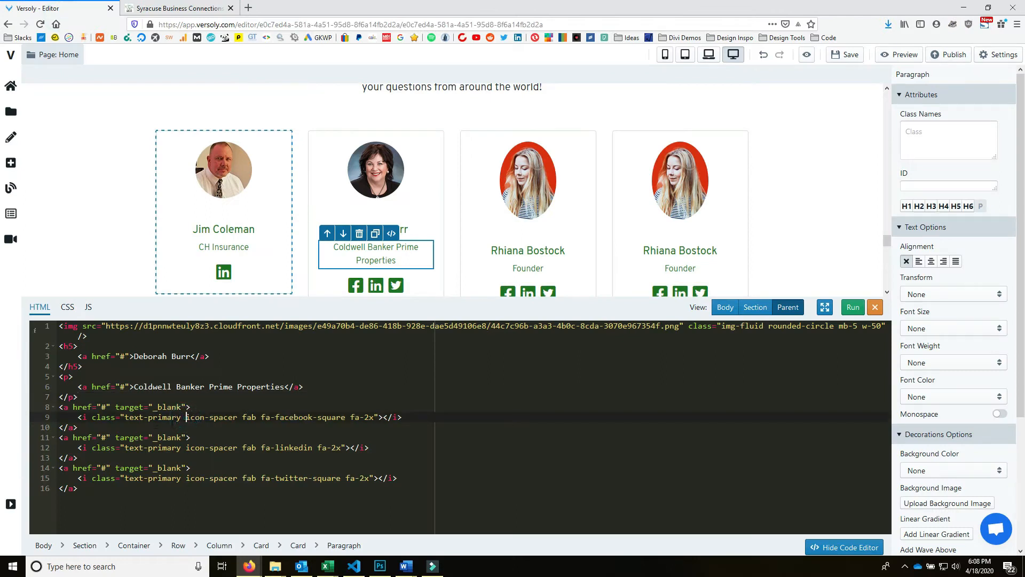
pyautogui.click(122, 386)
pyautogui.hotkey('ctrl', 'v')
# - Add target="_blank" to both company links and run the code
pyautogui.write('target=')
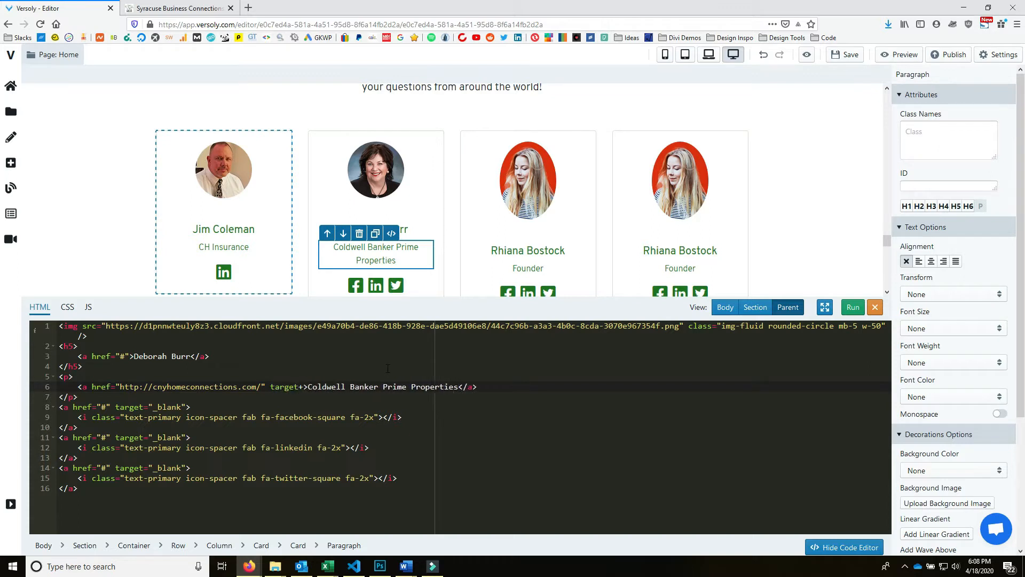
pyautogui.write('"_blank')
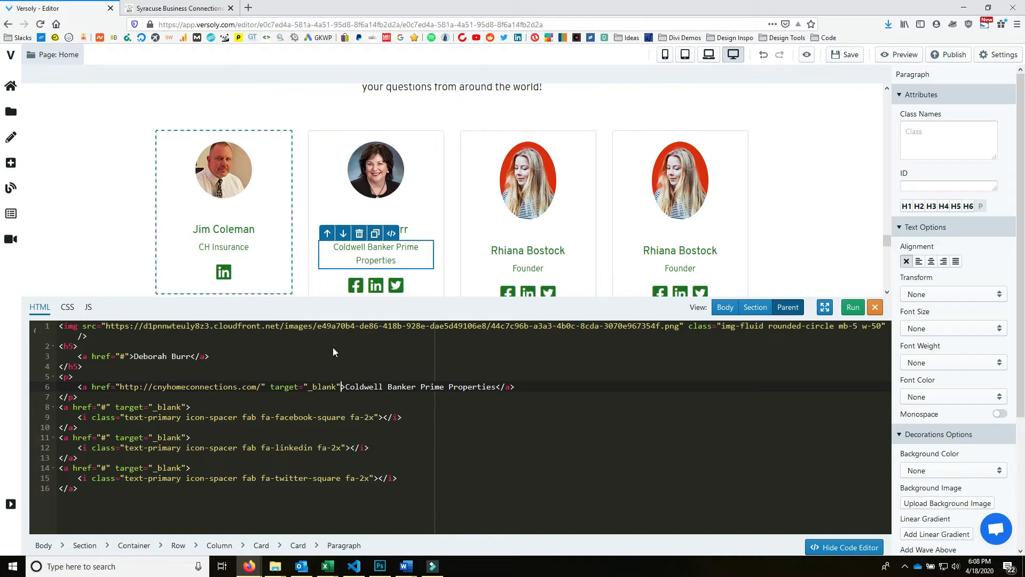
pyautogui.moveTo(270, 387); pyautogui.dragTo(327, 386)
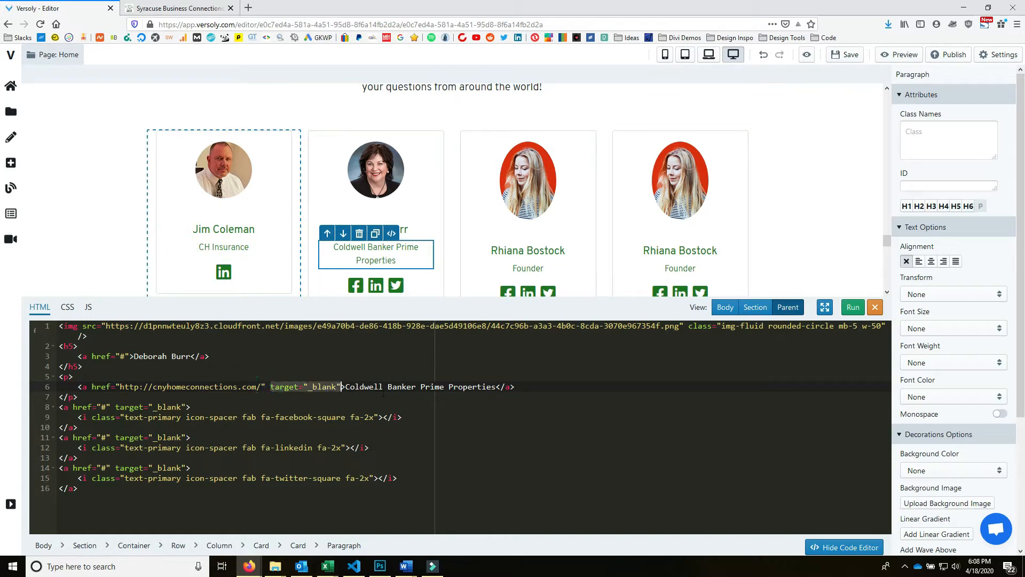
pyautogui.click(407, 427)
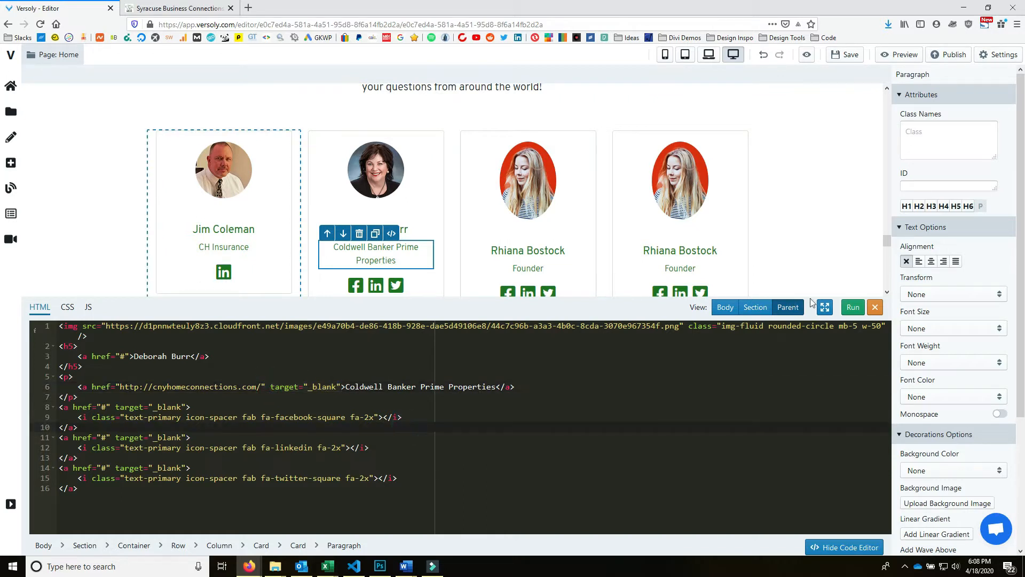
pyautogui.click(252, 263)
pyautogui.click(143, 366)
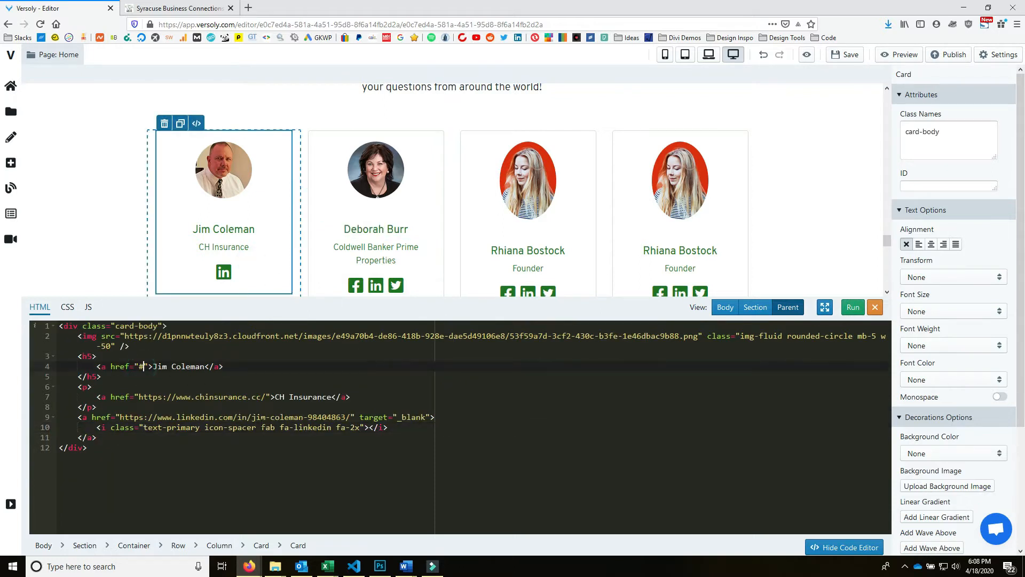
pyautogui.hotkey('ctrl', 'v')
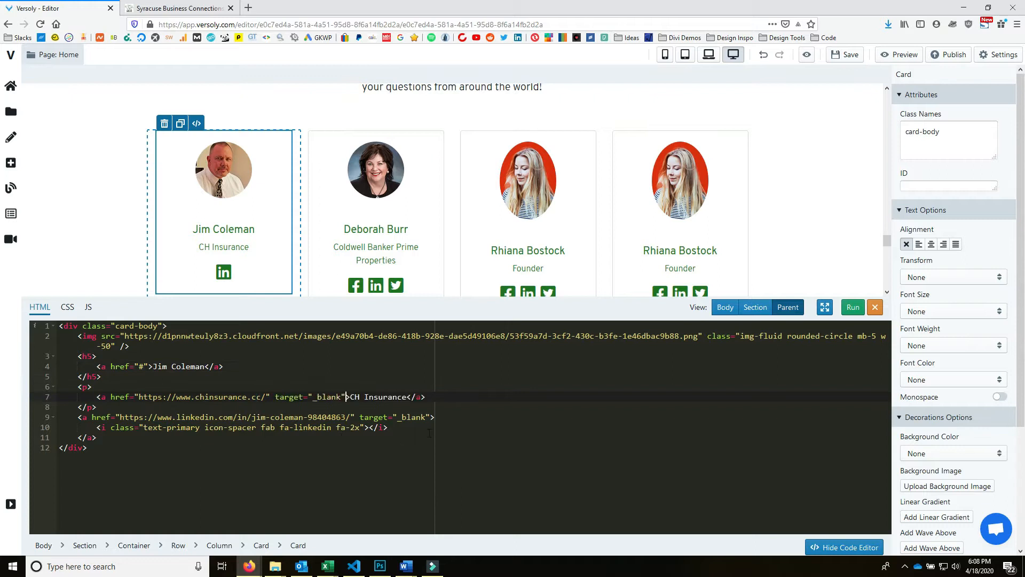
pyautogui.click(853, 308)
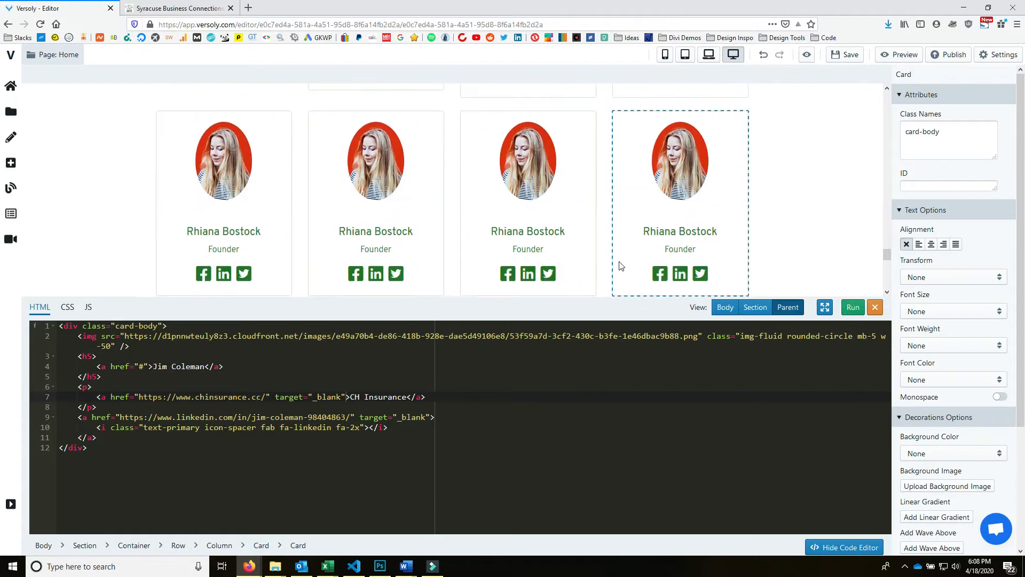
# - Delete the leftover placeholder columns from both directory rows
pyautogui.scroll(-4, 456, 186)
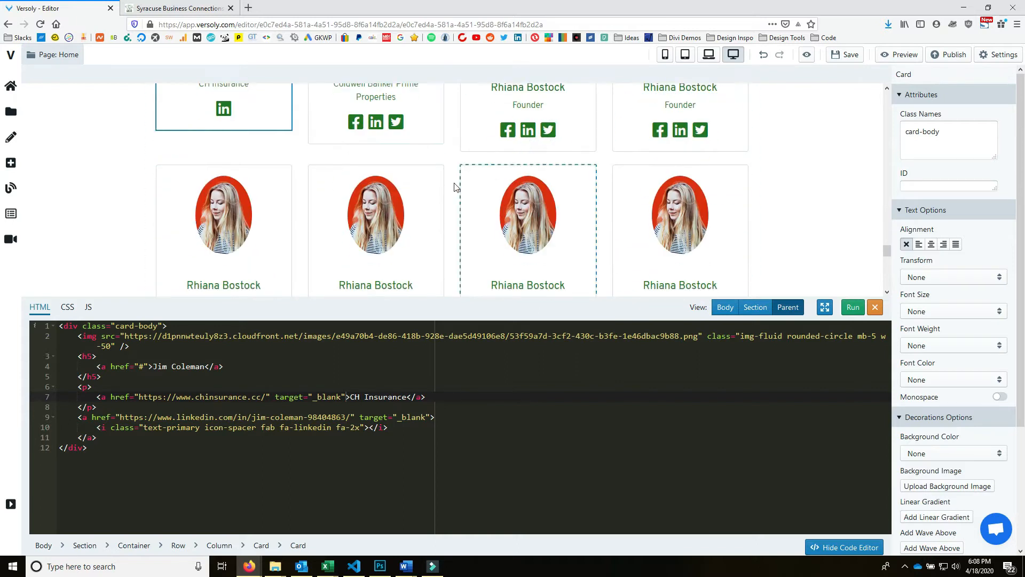
pyautogui.click(298, 182)
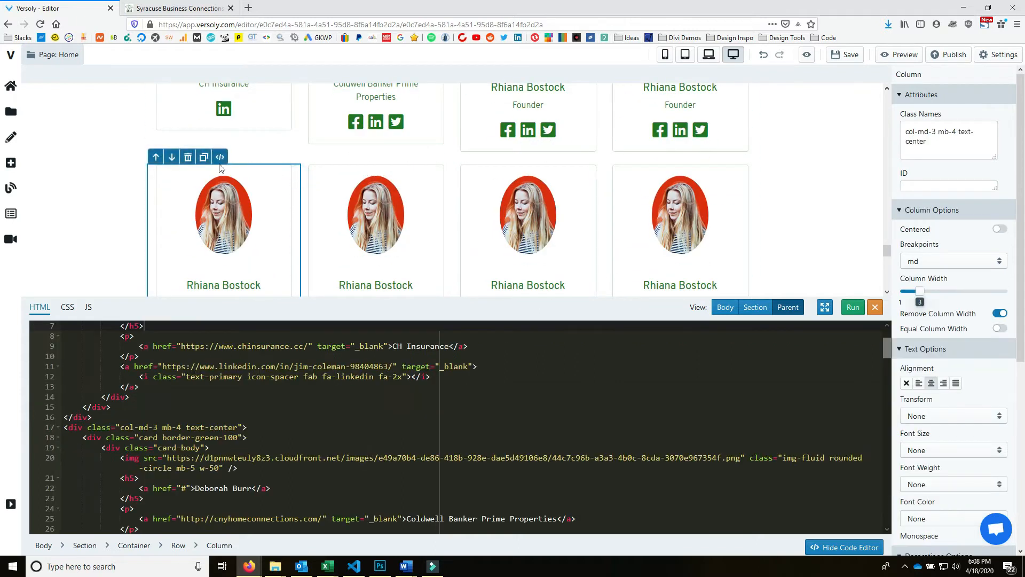
pyautogui.click(188, 158)
pyautogui.click(293, 170)
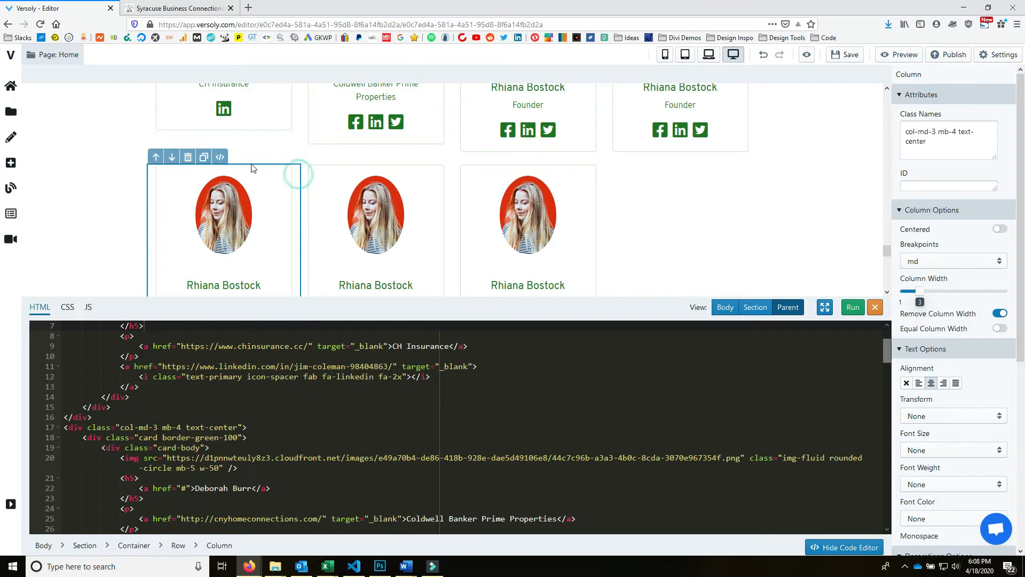
pyautogui.click(189, 157)
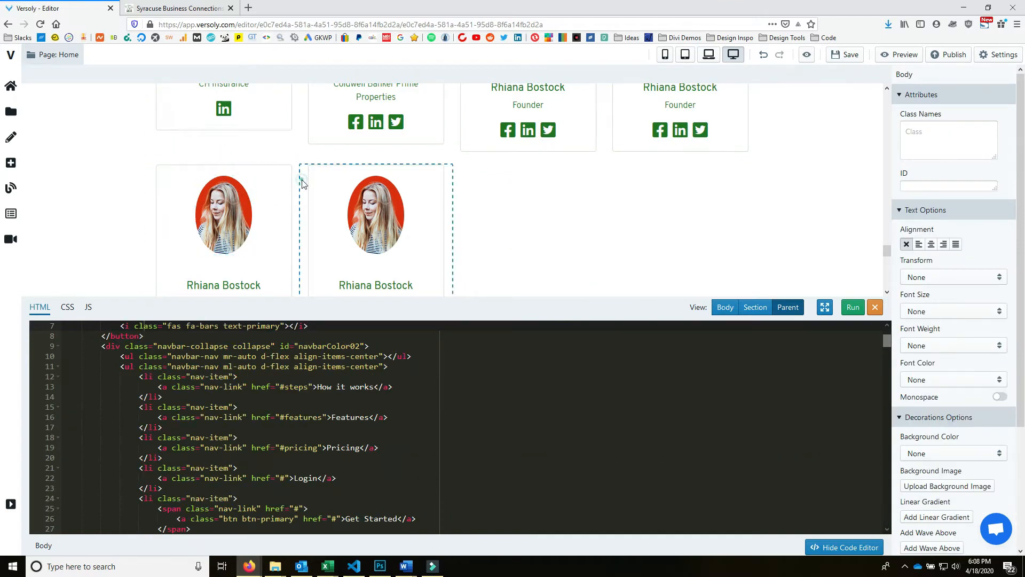
pyautogui.click(302, 178)
pyautogui.click(324, 157)
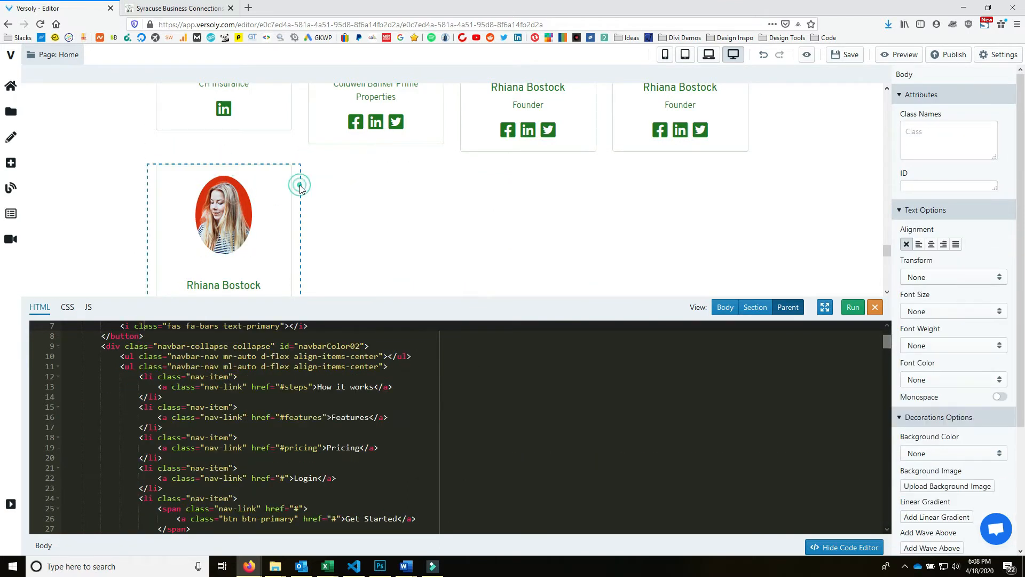
pyautogui.click(300, 186)
pyautogui.scroll(4, 481, 245)
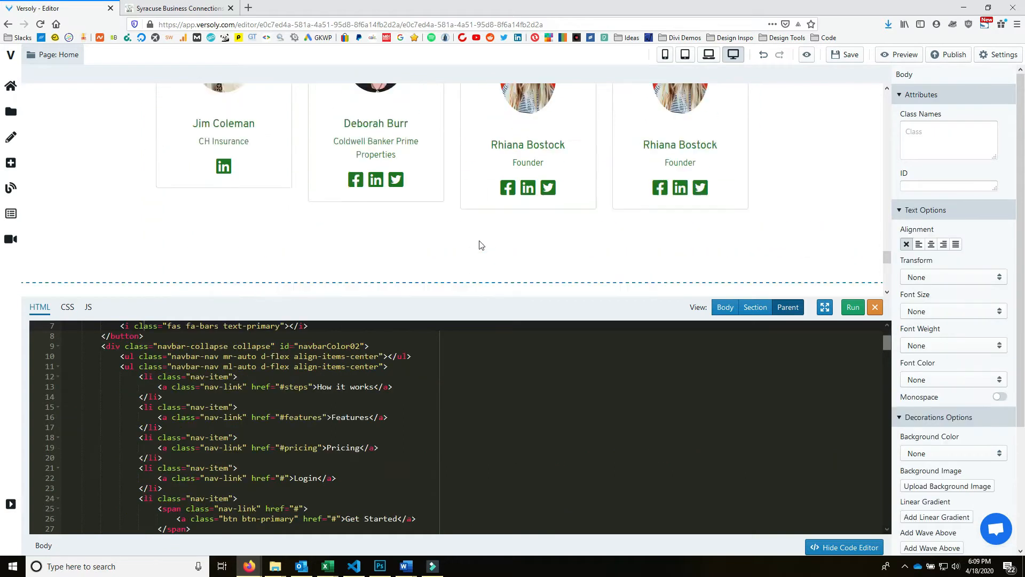
pyautogui.scroll(-3, 641, 191)
pyautogui.scroll(3, 640, 160)
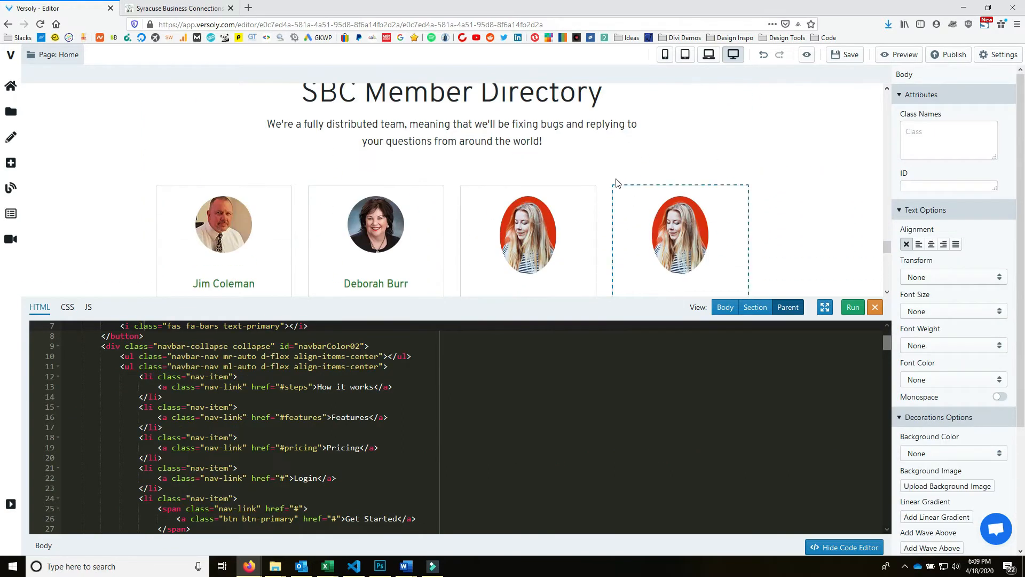
pyautogui.click(599, 206)
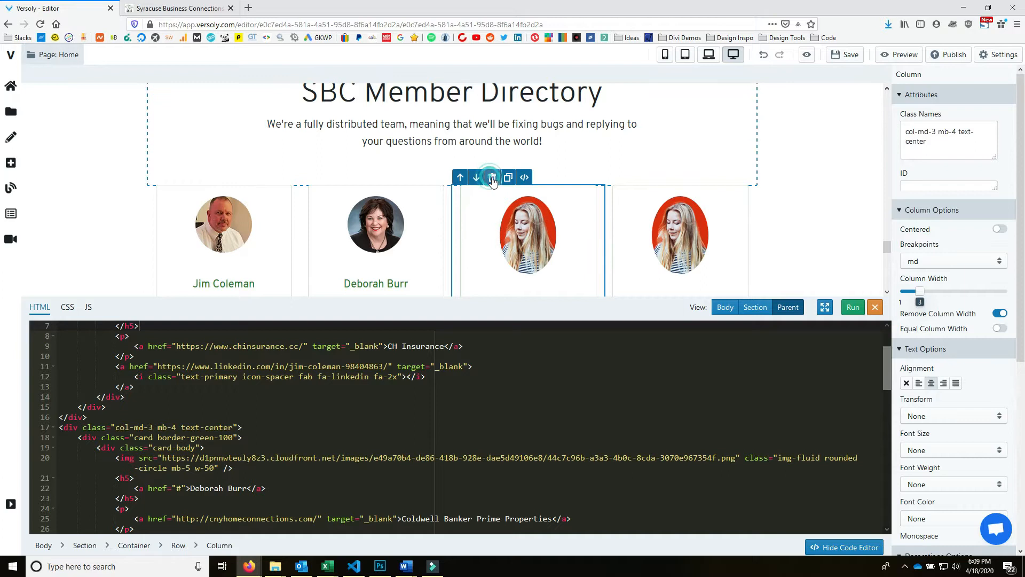
pyautogui.click(492, 179)
pyautogui.click(603, 196)
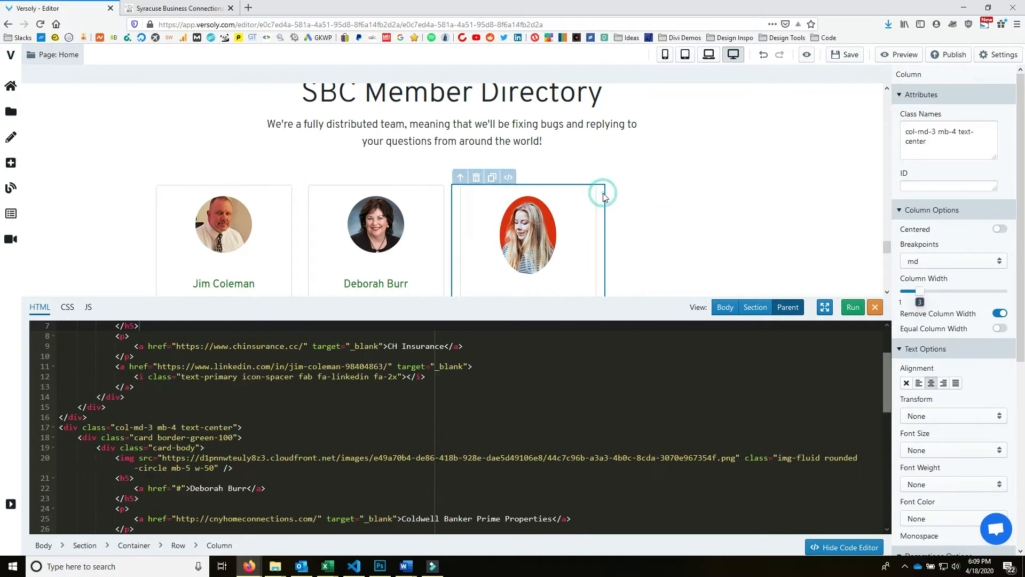
pyautogui.click(475, 180)
pyautogui.scroll(-2, 416, 251)
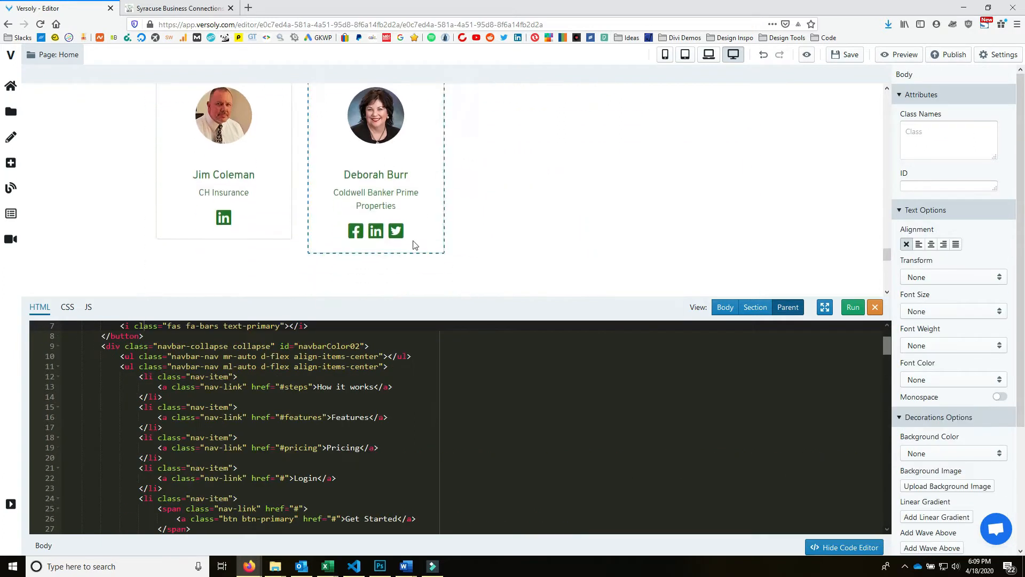
# - Link the second card's Facebook icon to the member's Facebook page address
pyautogui.click(160, 8)
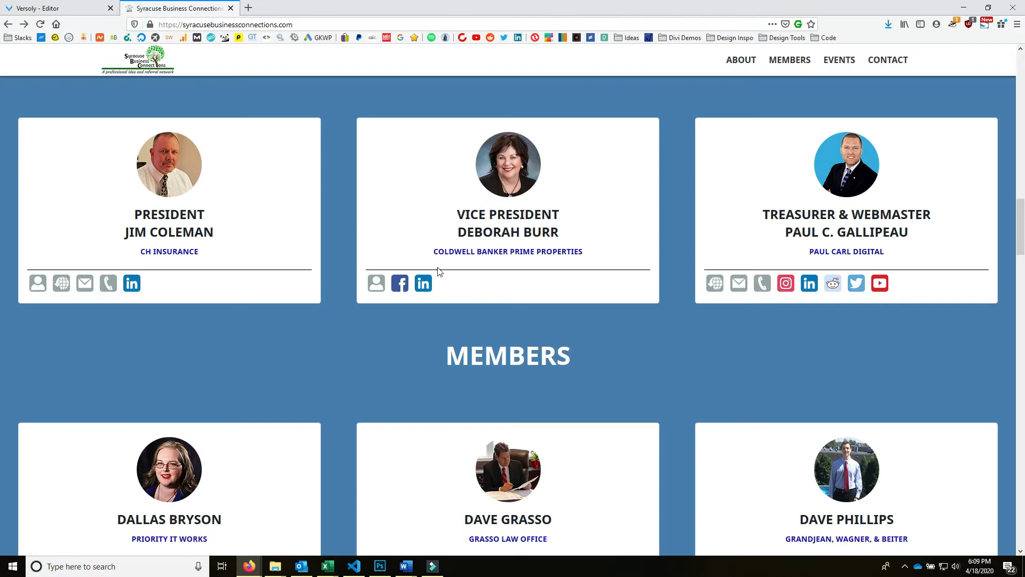
pyautogui.rightClick(402, 287)
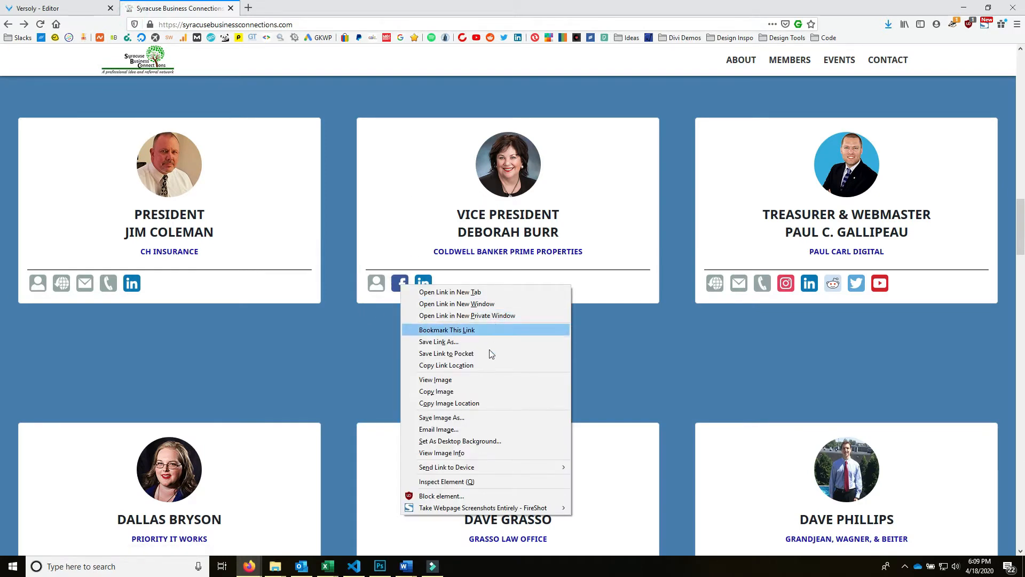
pyautogui.click(482, 368)
pyautogui.click(54, 8)
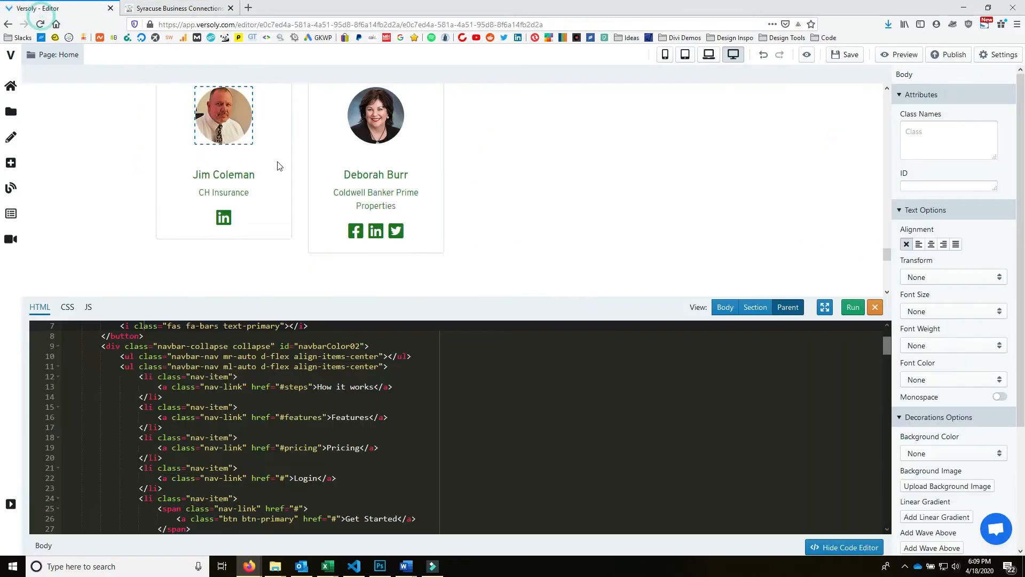
pyautogui.click(354, 243)
pyautogui.click(354, 238)
pyautogui.click(336, 244)
pyautogui.click(200, 464)
pyautogui.doubleClick(123, 417)
pyautogui.hotkey('ctrl', 'v')
# - Paste the member's LinkedIn profile address into the LinkedIn link on line 12
pyautogui.click(353, 451)
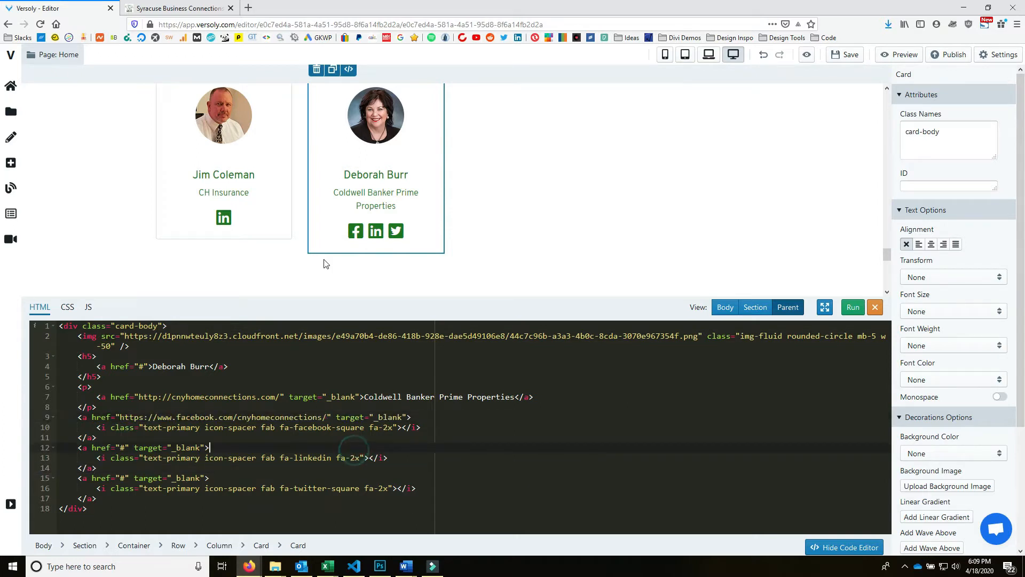
pyautogui.click(177, 8)
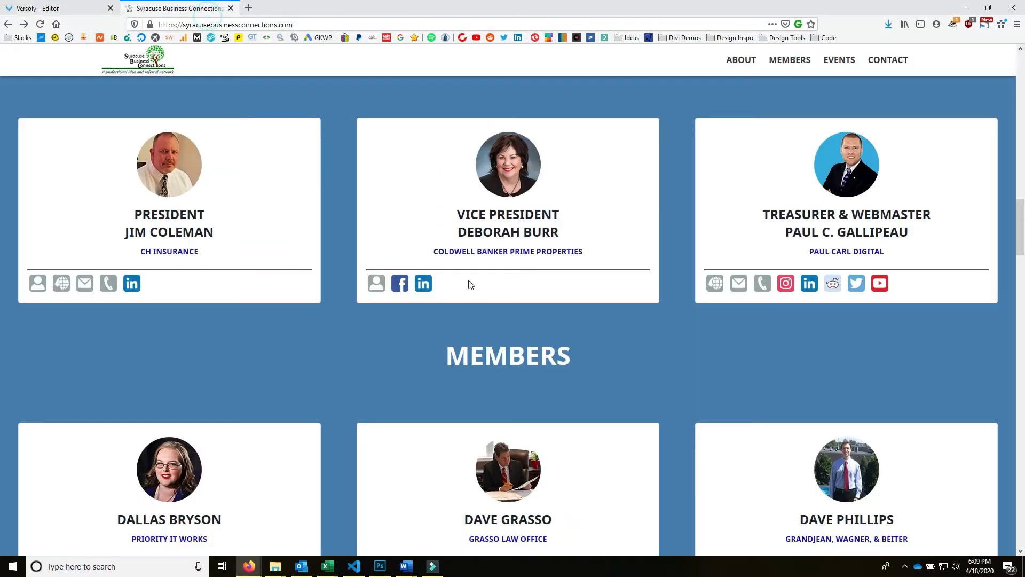
pyautogui.rightClick(422, 287)
pyautogui.click(491, 360)
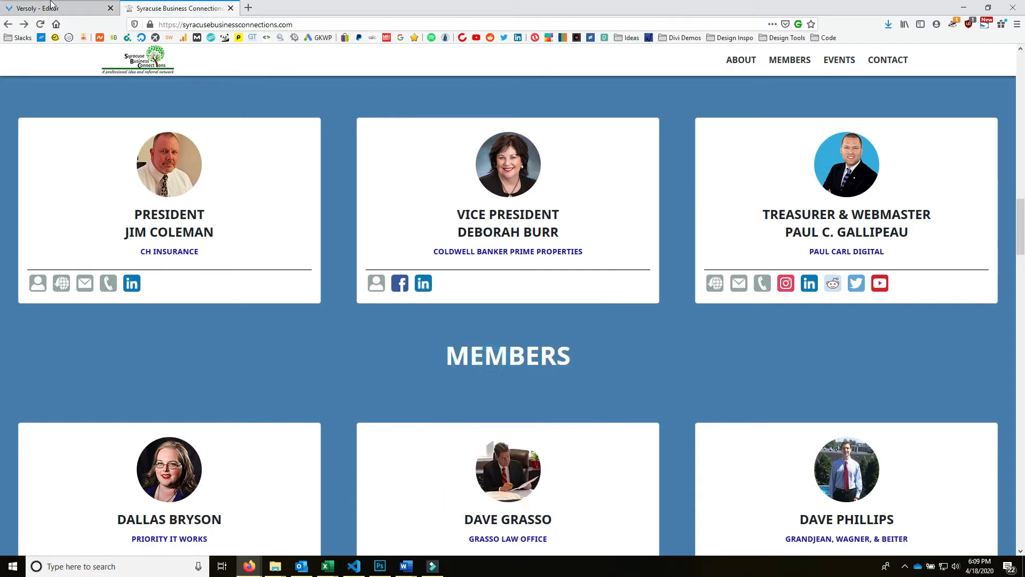
pyautogui.click(52, 6)
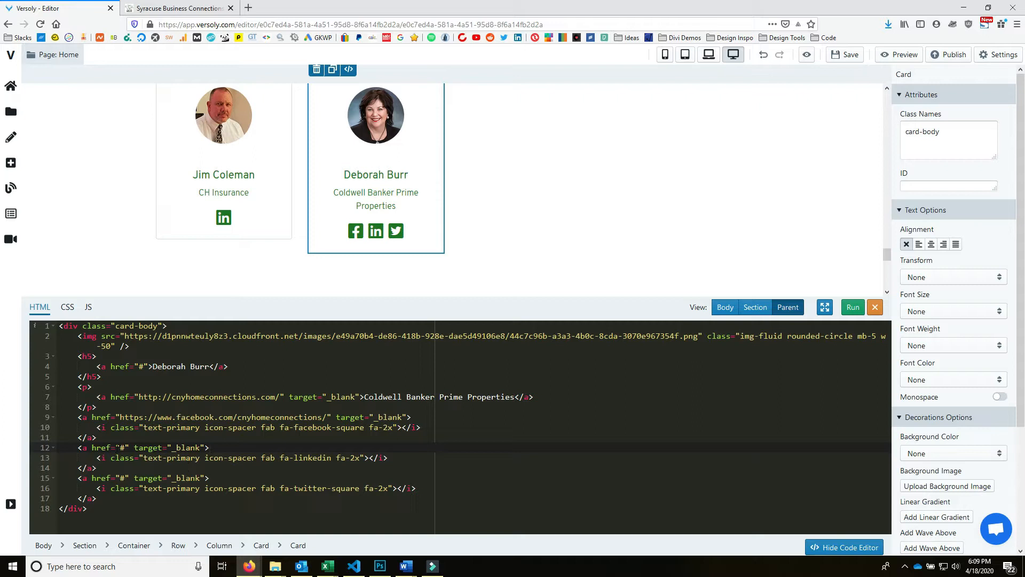
pyautogui.doubleClick(124, 448)
pyautogui.hotkey('ctrl', 'v')
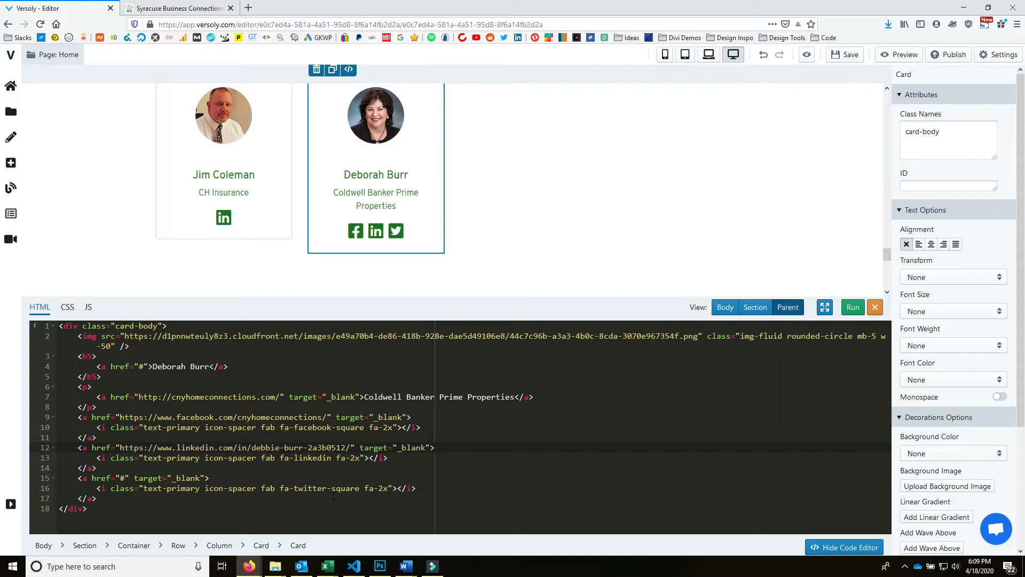
# - Delete the Twitter link block, run the code, and close the code editor
pyautogui.moveTo(132, 499); pyautogui.dragTo(59, 478)
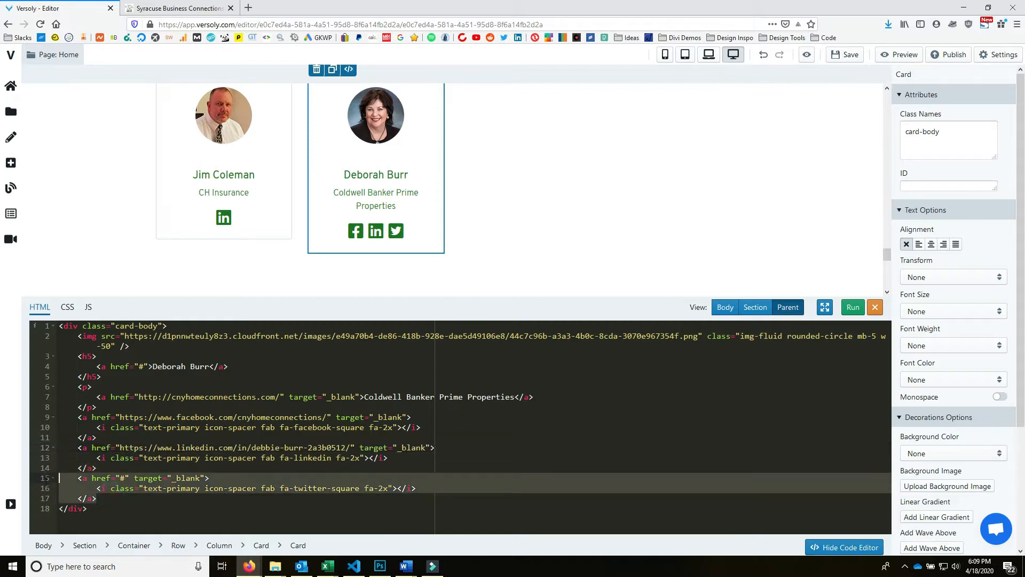
pyautogui.press('BackSpace')
pyautogui.press('BackSpace')
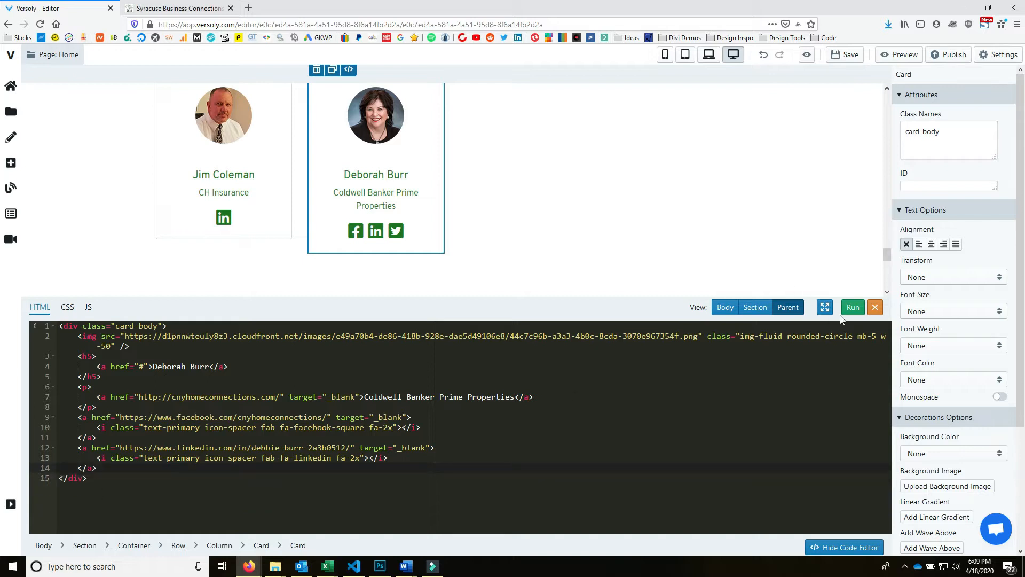
pyautogui.click(853, 307)
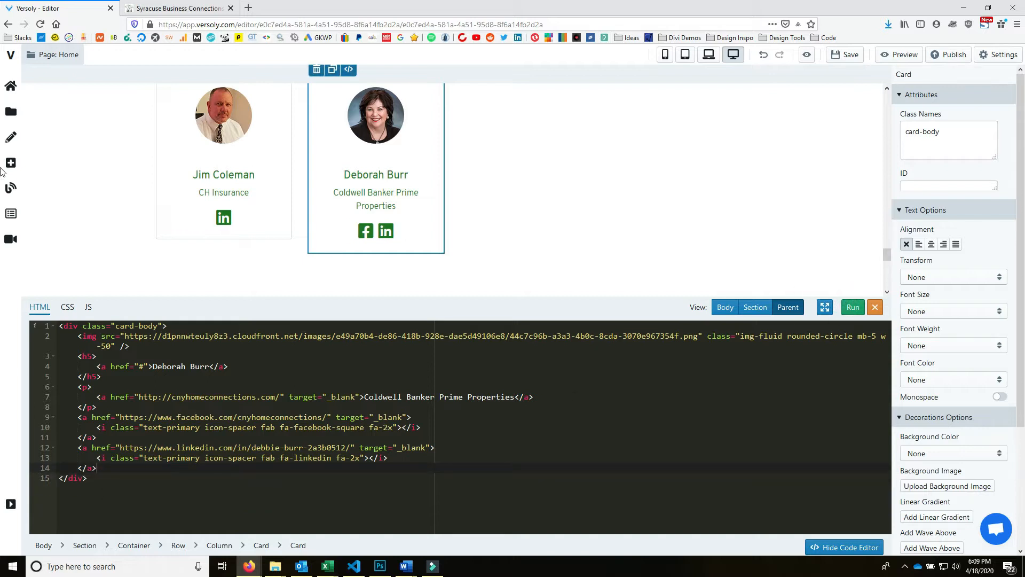
pyautogui.click(875, 308)
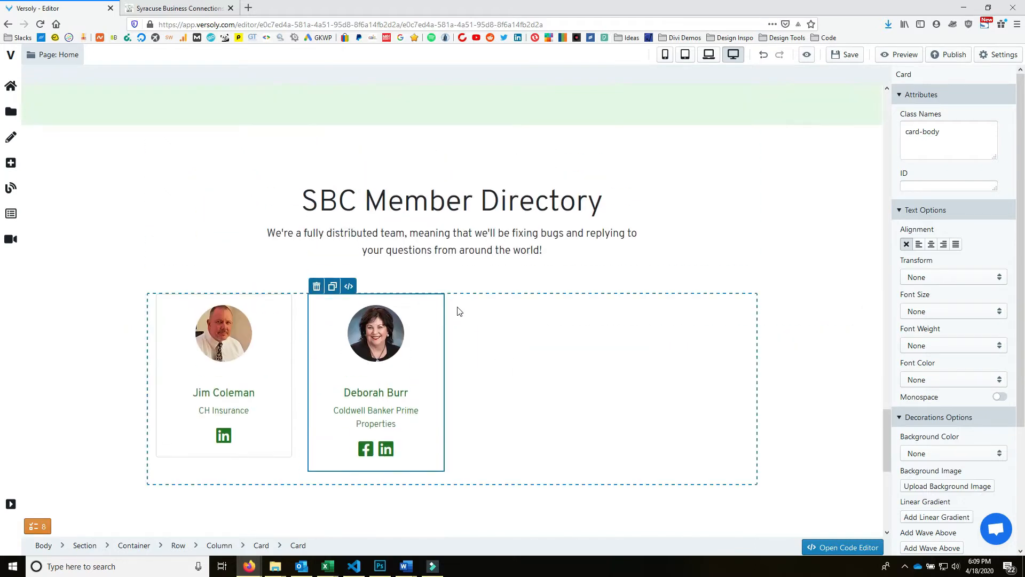
# - Duplicate the second member card twice so the directory row holds four cards
pyautogui.click(449, 308)
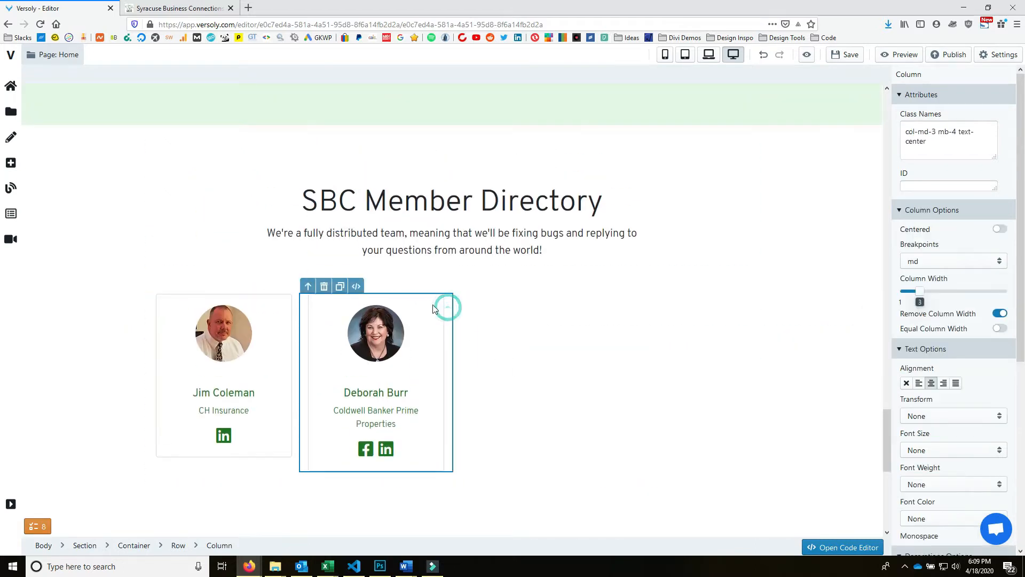
pyautogui.click(356, 287)
pyautogui.click(357, 287)
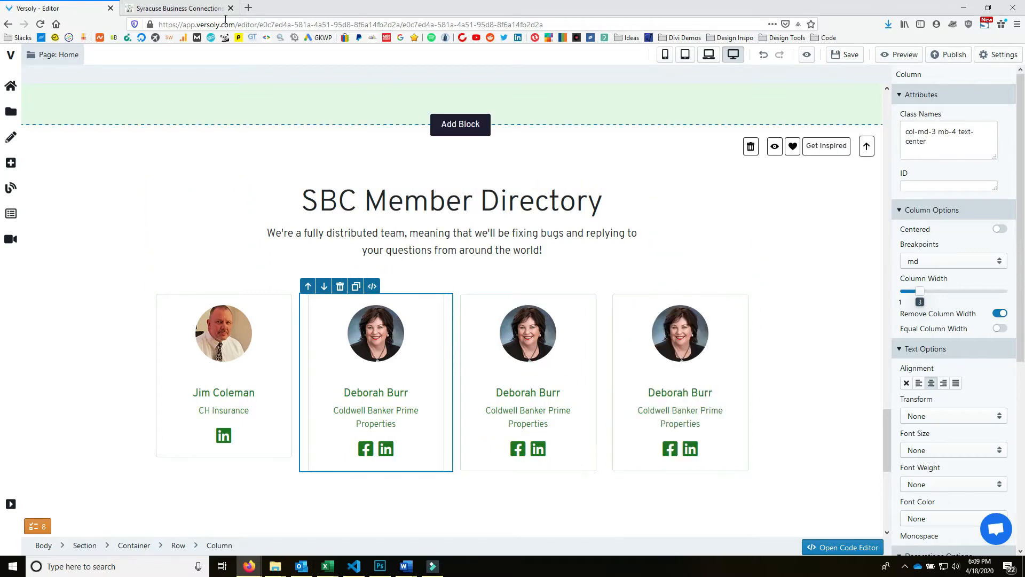
# - Copy the treasurer's name from the live Syracuse members page
pyautogui.click(160, 8)
pyautogui.moveTo(933, 234); pyautogui.dragTo(781, 233)
pyautogui.rightClick(812, 232)
pyautogui.click(833, 239)
pyautogui.click(7, 5)
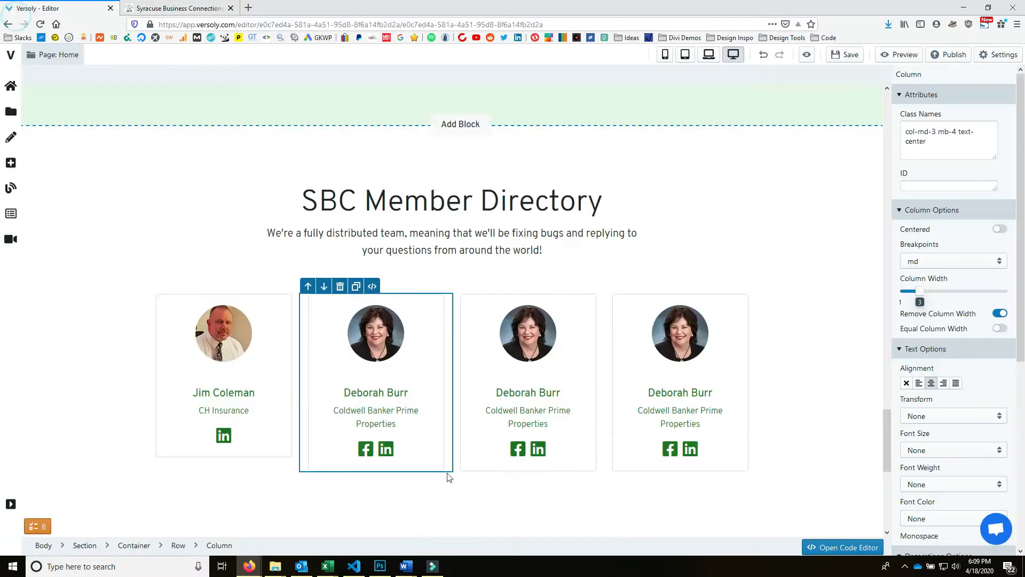
# - Replace the third card's member name in its HTML with the treasurer's name and run it
pyautogui.click(604, 368)
pyautogui.click(522, 288)
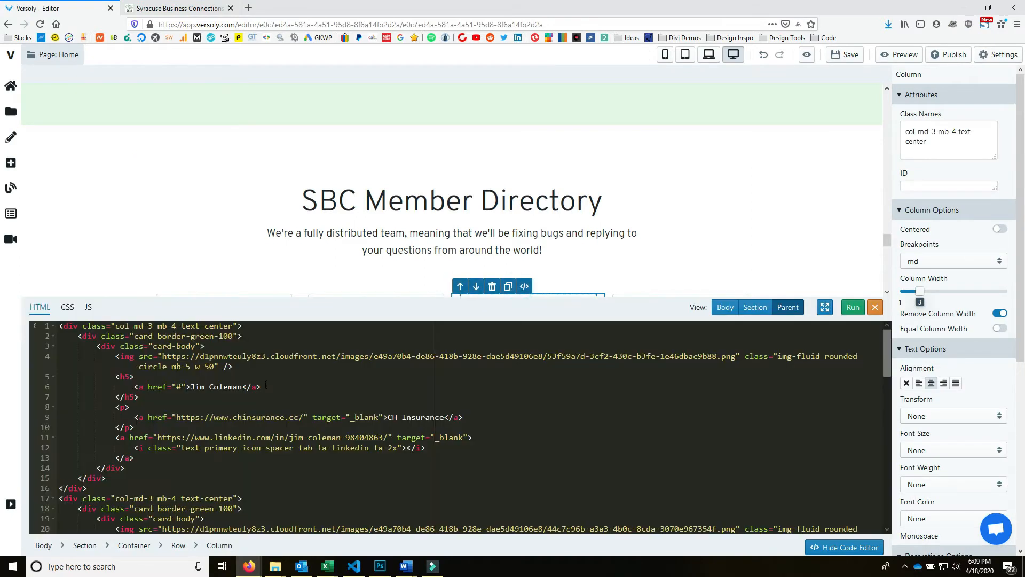
pyautogui.moveTo(191, 386); pyautogui.dragTo(242, 386)
pyautogui.scroll(-4, 600, 206)
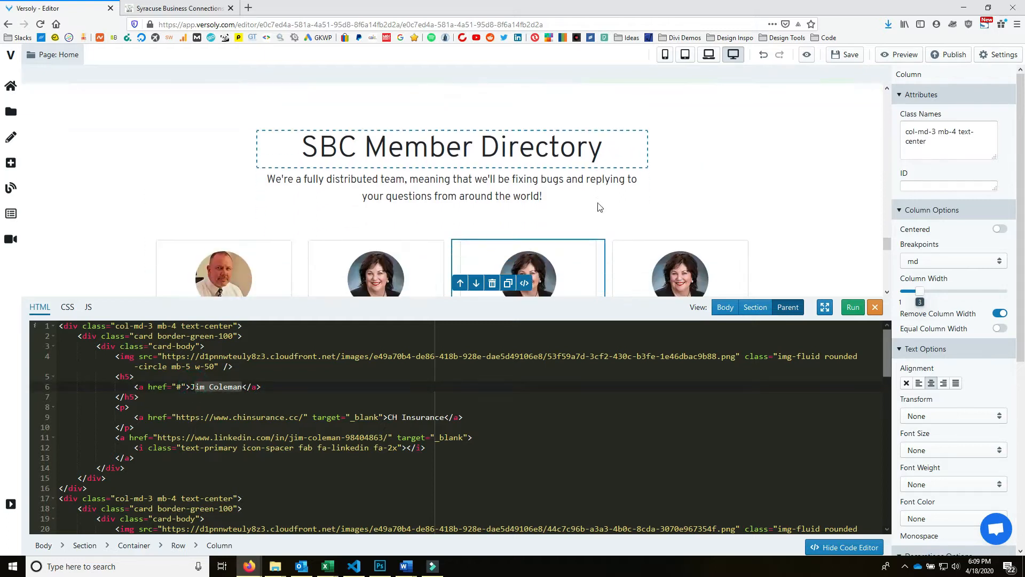
pyautogui.scroll(-4, 454, 432)
pyautogui.scroll(-8, 453, 433)
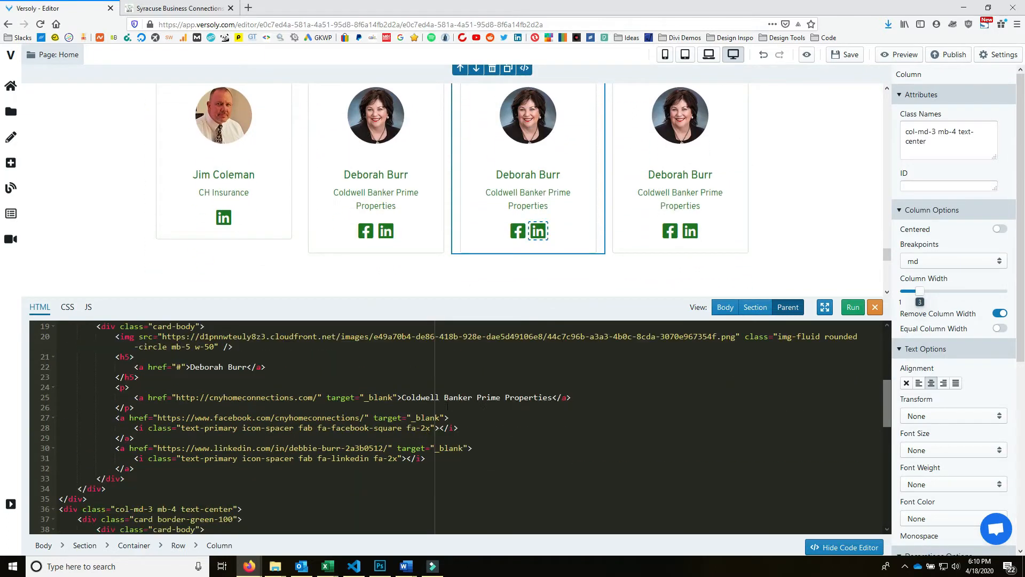
pyautogui.click(591, 228)
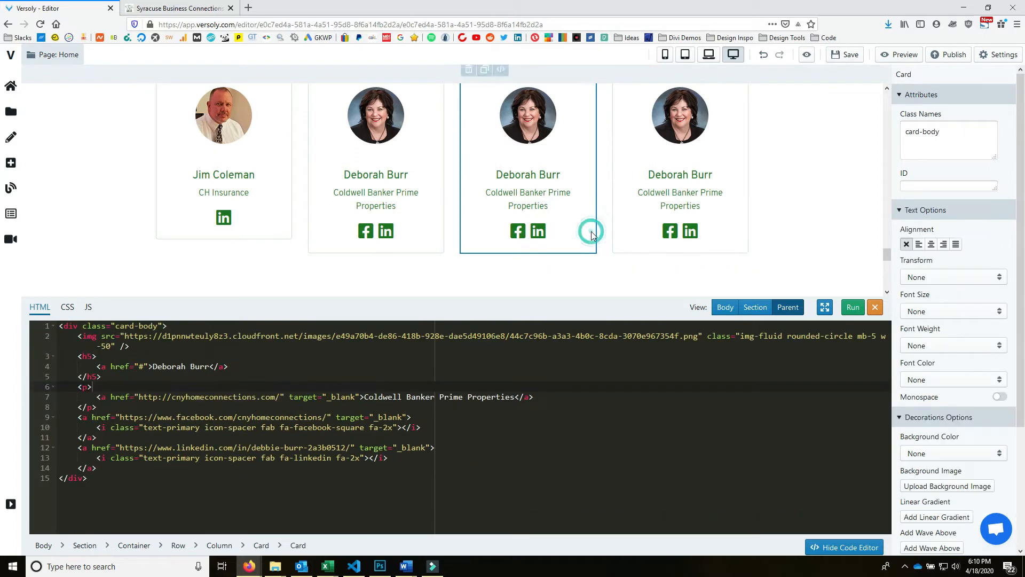
pyautogui.moveTo(152, 366); pyautogui.dragTo(207, 366)
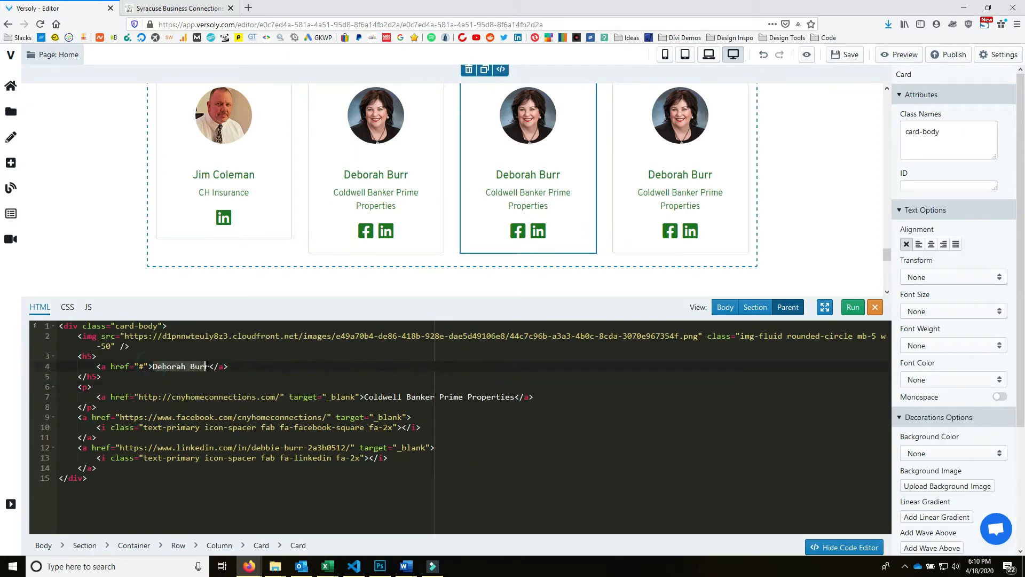
pyautogui.hotkey('ctrl', 'v')
pyautogui.click(852, 307)
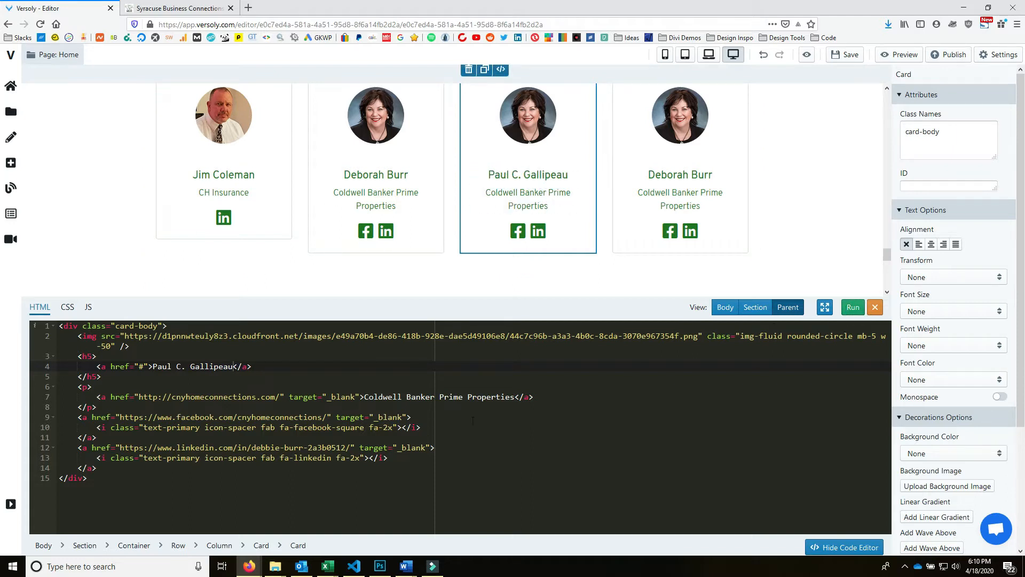
pyautogui.moveTo(364, 397); pyautogui.dragTo(512, 397)
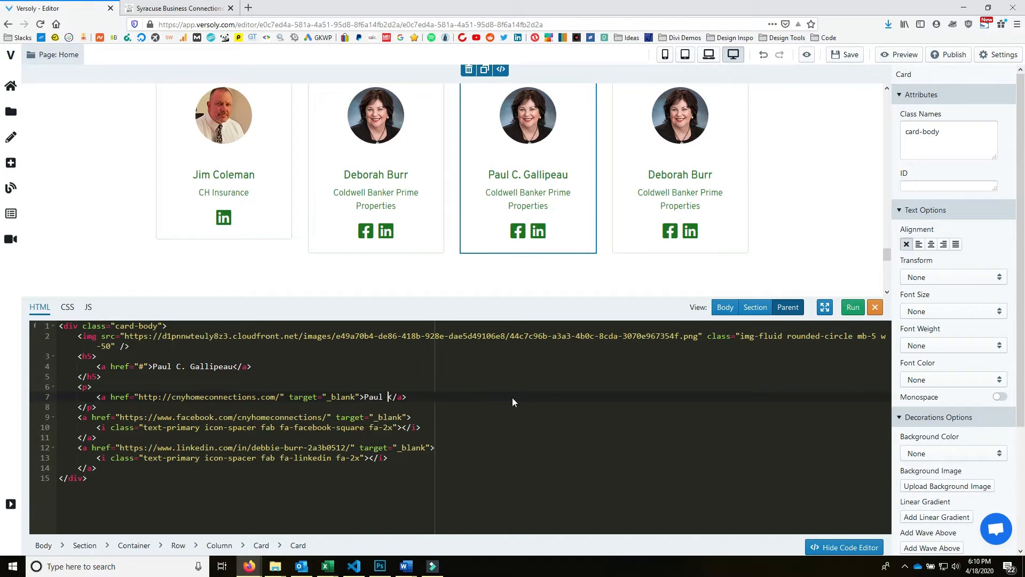
pyautogui.click(158, 397)
pyautogui.write('s')
pyautogui.moveTo(176, 397); pyautogui.dragTo(257, 399)
pyautogui.write('paulcarl')
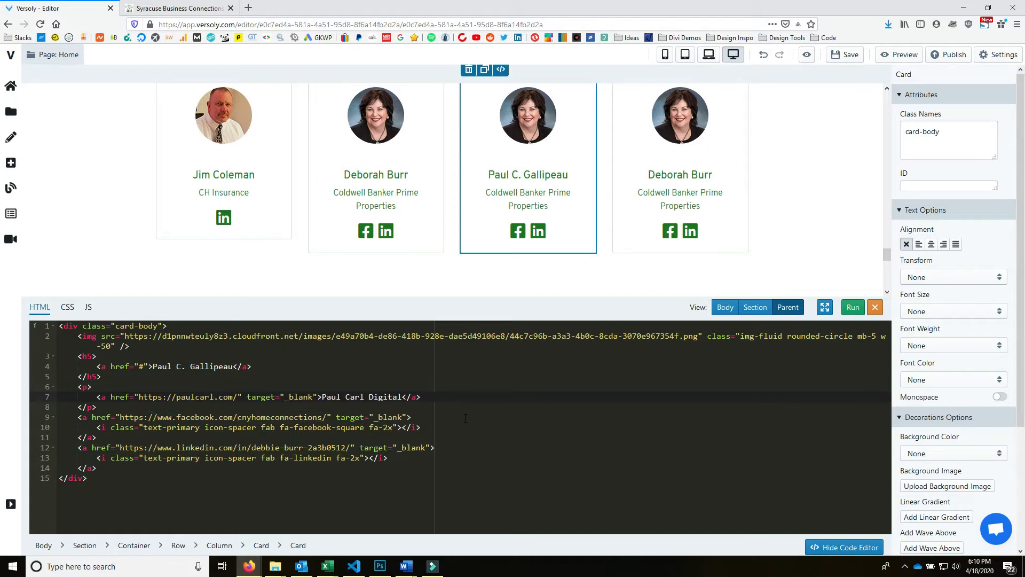
pyautogui.press('Delete')
pyautogui.click(460, 400)
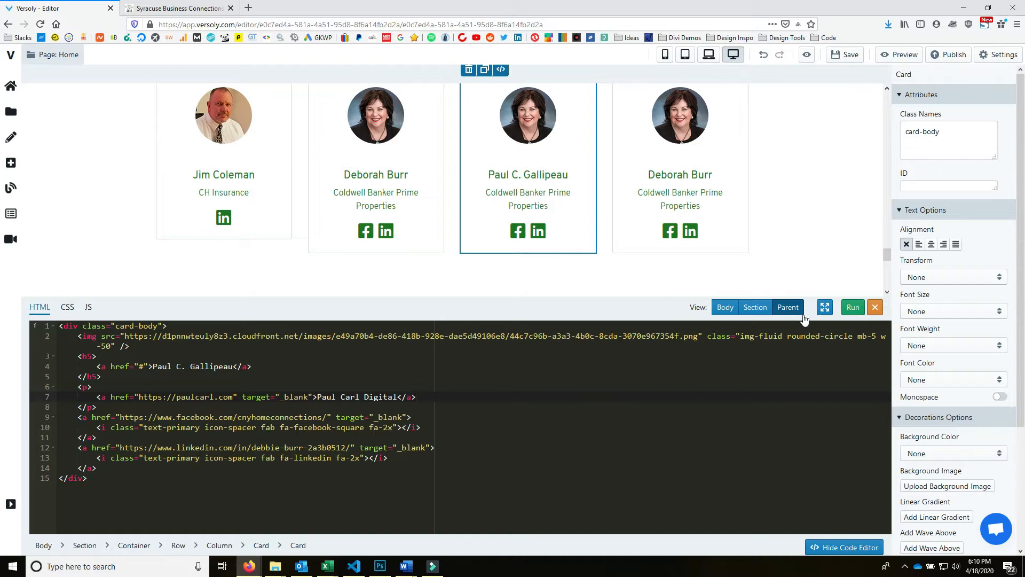
pyautogui.click(854, 309)
# - Swap the third card's copied photo for the suited man's portrait from the Members images
pyautogui.click(527, 115)
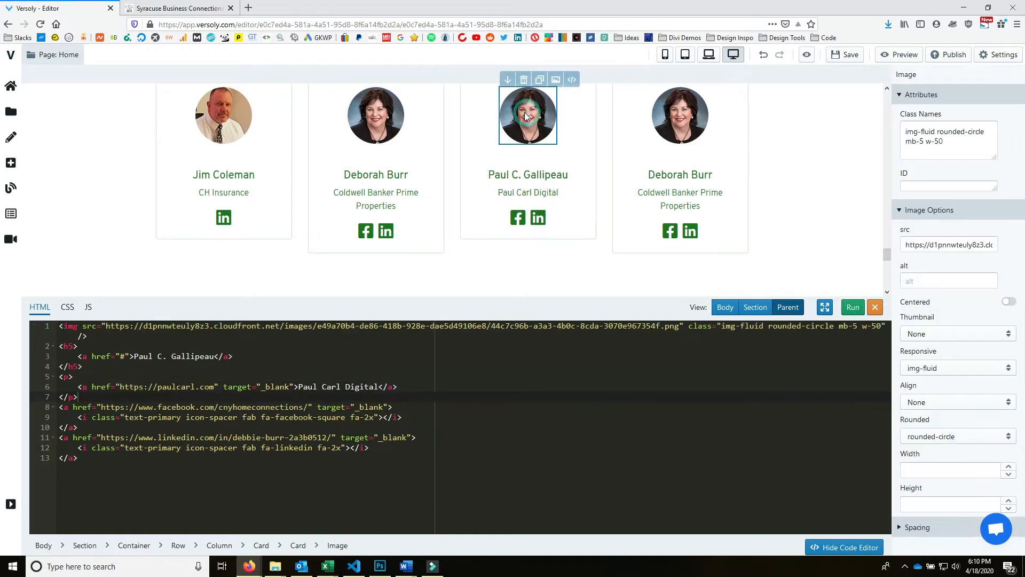
pyautogui.click(555, 79)
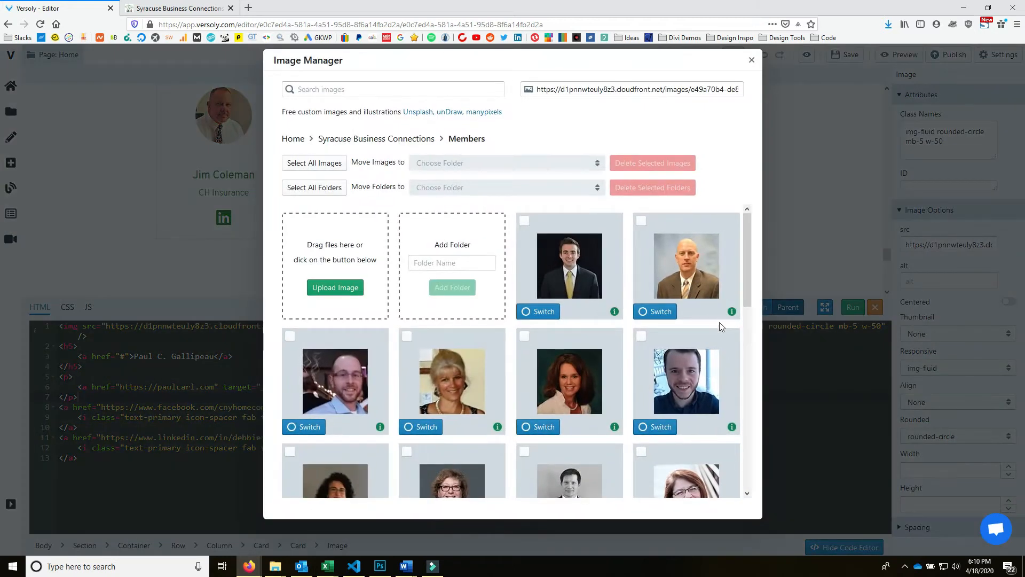
pyautogui.scroll(-10, 719, 322)
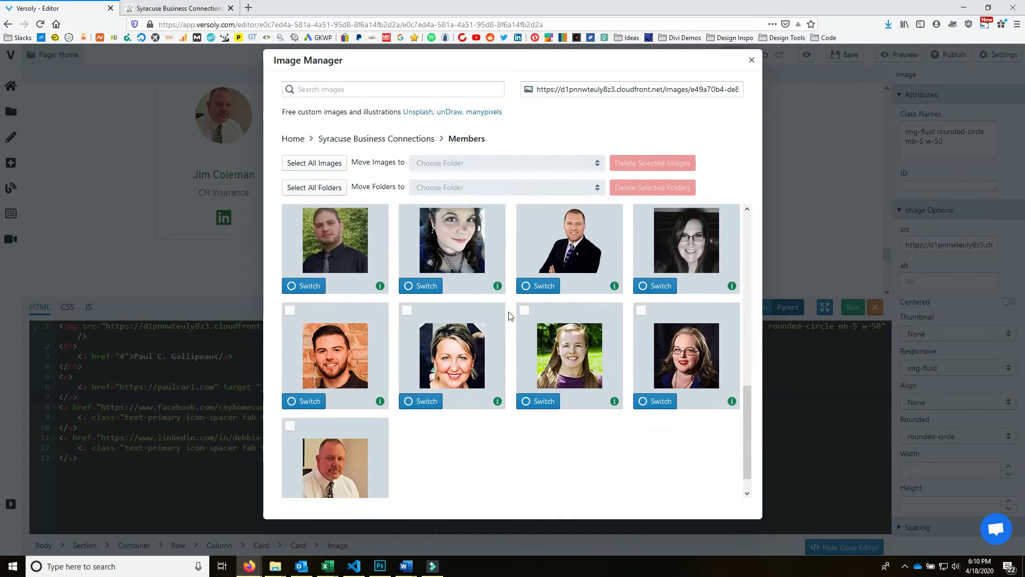
pyautogui.click(539, 286)
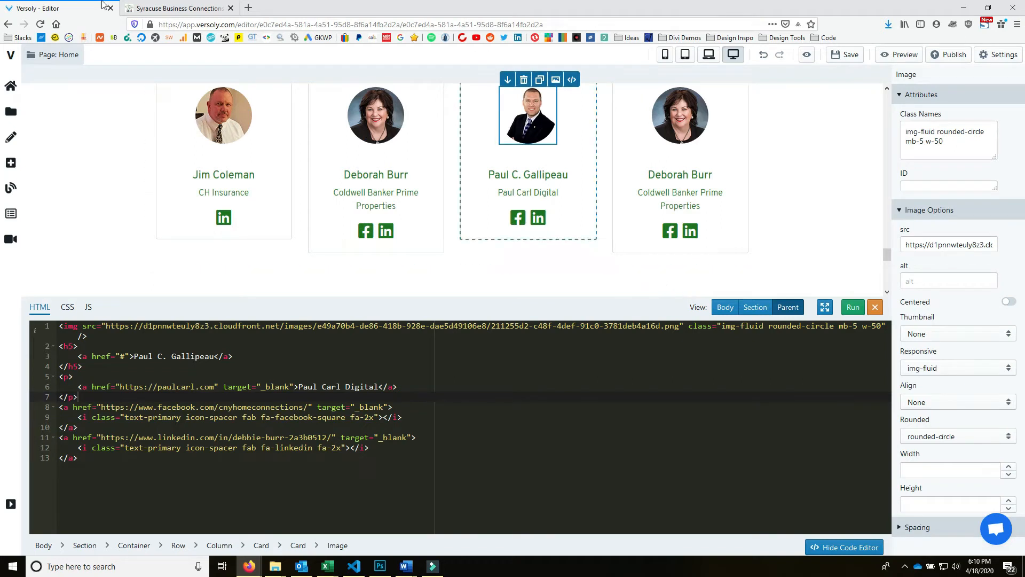
pyautogui.click(166, 8)
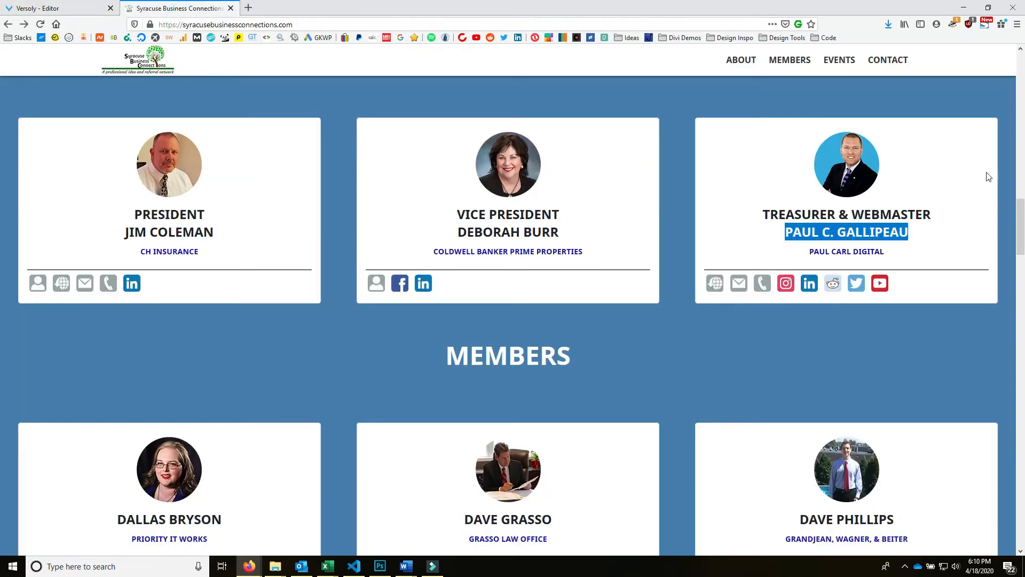
pyautogui.rightClick(516, 170)
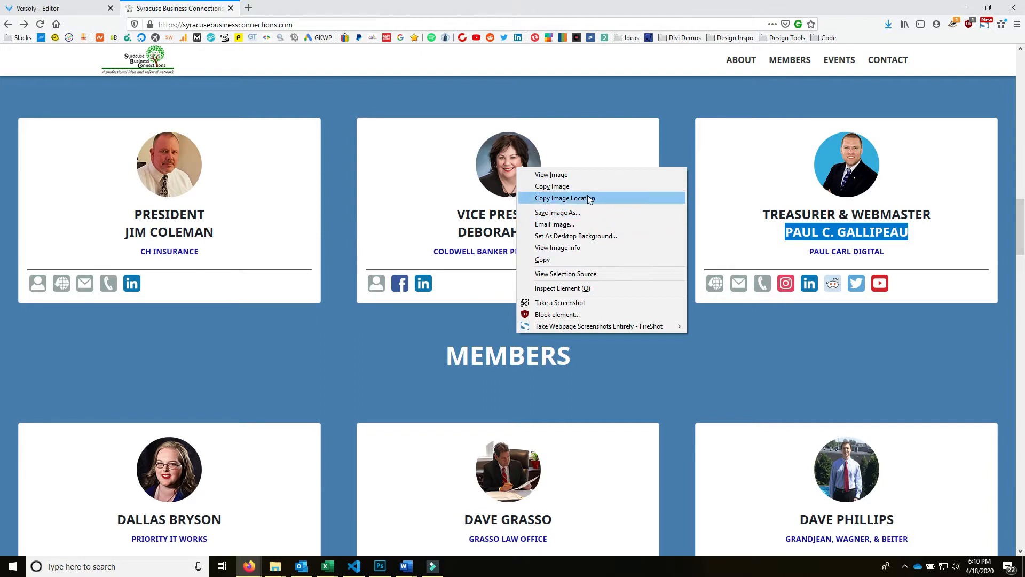
pyautogui.click(584, 177)
pyautogui.rightClick(508, 307)
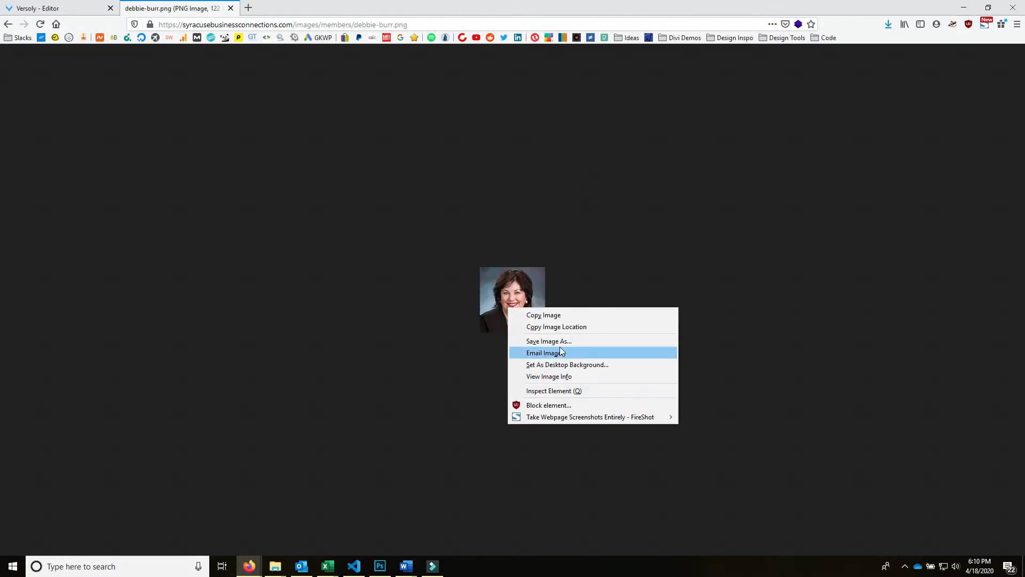
pyautogui.click(583, 376)
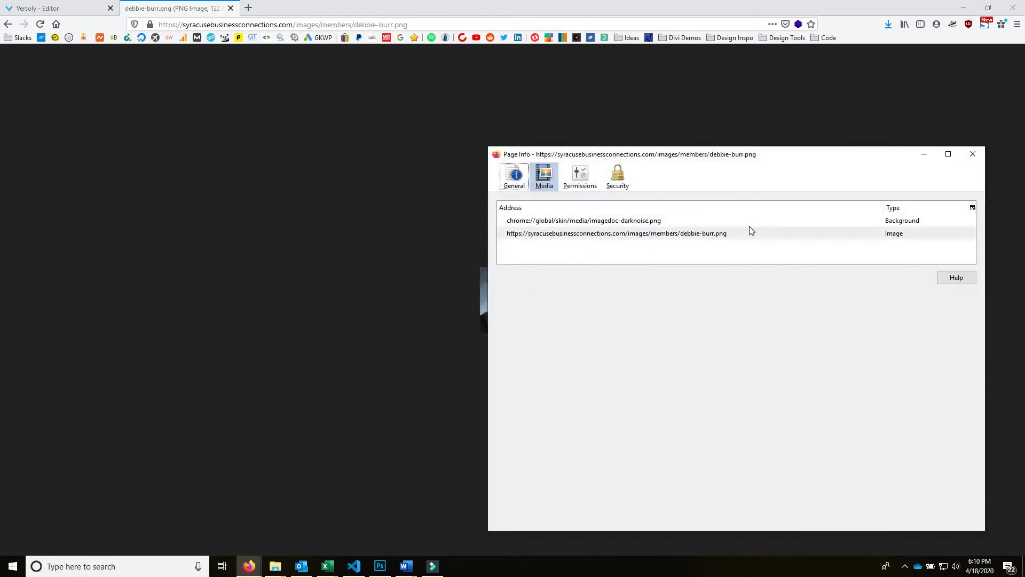
pyautogui.click(514, 176)
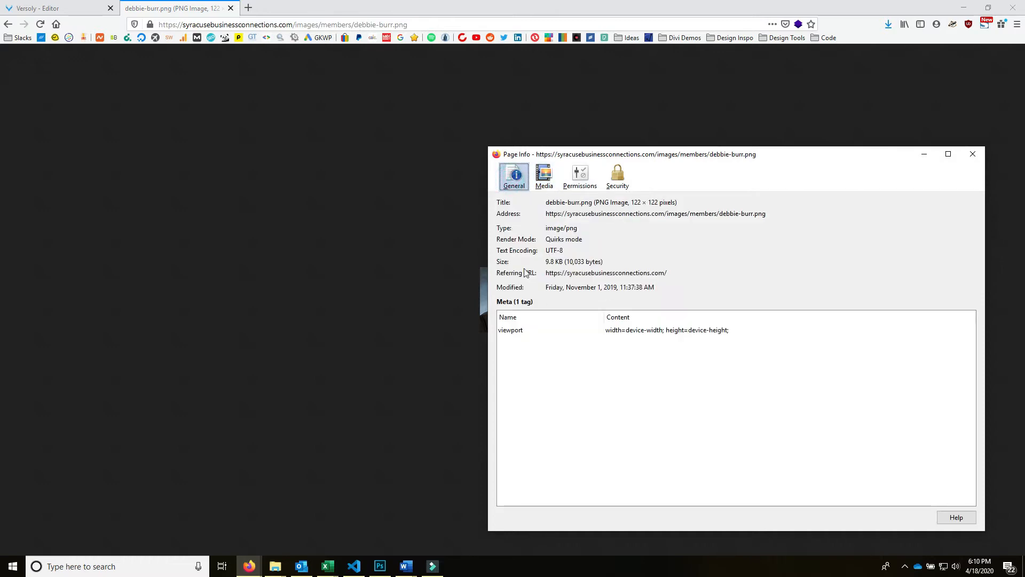
pyautogui.click(972, 154)
pyautogui.click(8, 24)
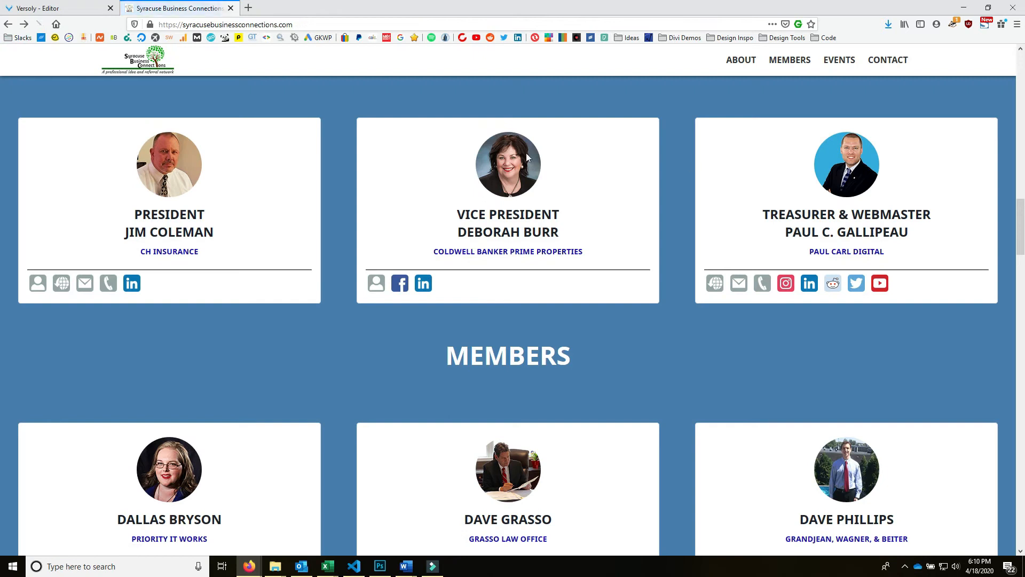
# - Load paulcarl.com in a new tab and scroll through its home page
pyautogui.hotkey('ctrl', 't')
pyautogui.write('pau')
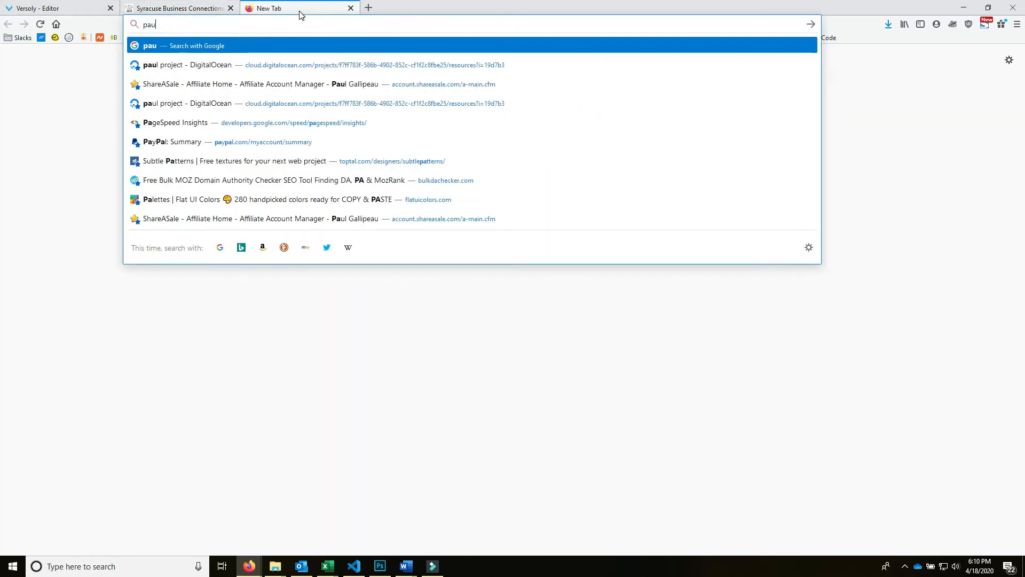
pyautogui.write('lcarl.com')
pyautogui.press('Return')
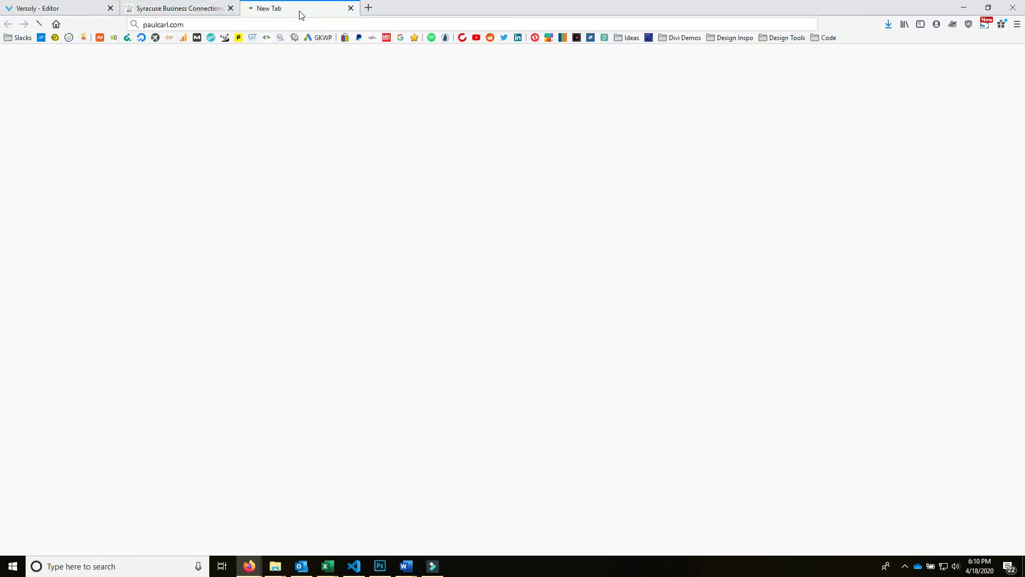
pyautogui.scroll(-20, 912, 268)
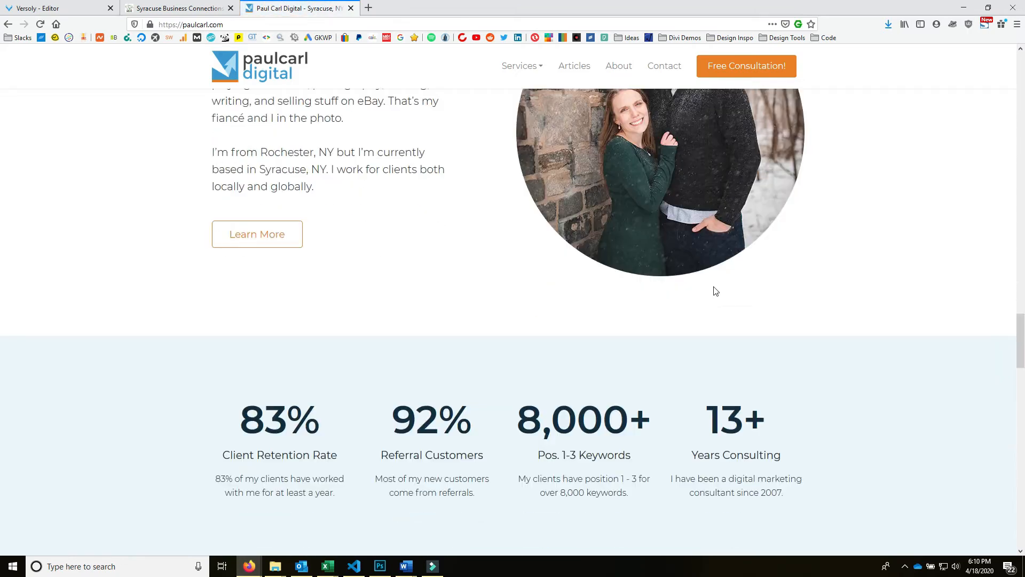
pyautogui.scroll(6, 713, 290)
pyautogui.scroll(-15, 745, 347)
pyautogui.scroll(8, 701, 357)
# - Review the Paul Carl Digital About page, then return to the Syracuse Business Connections tab
pyautogui.click(619, 65)
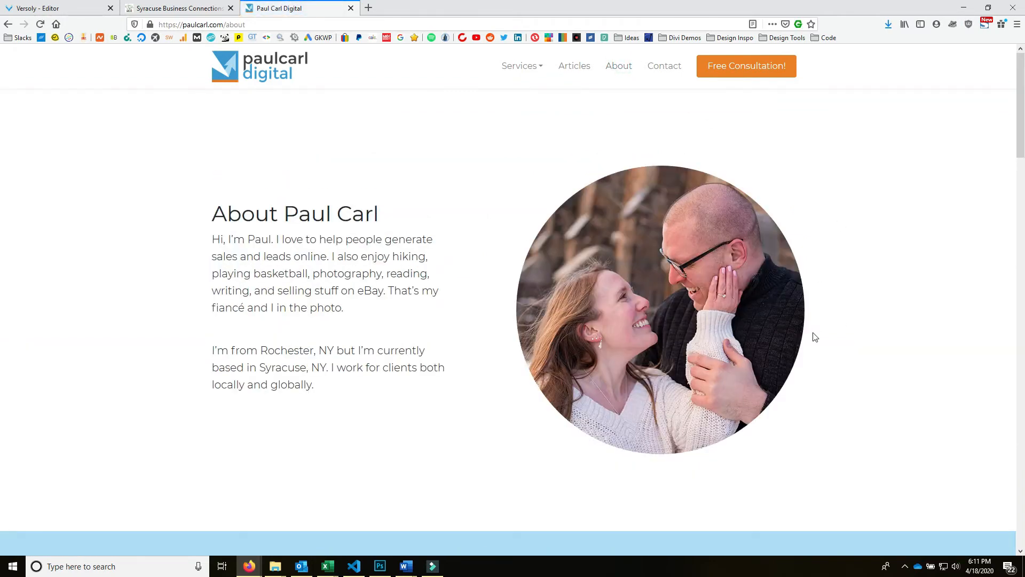
pyautogui.scroll(-15, 816, 337)
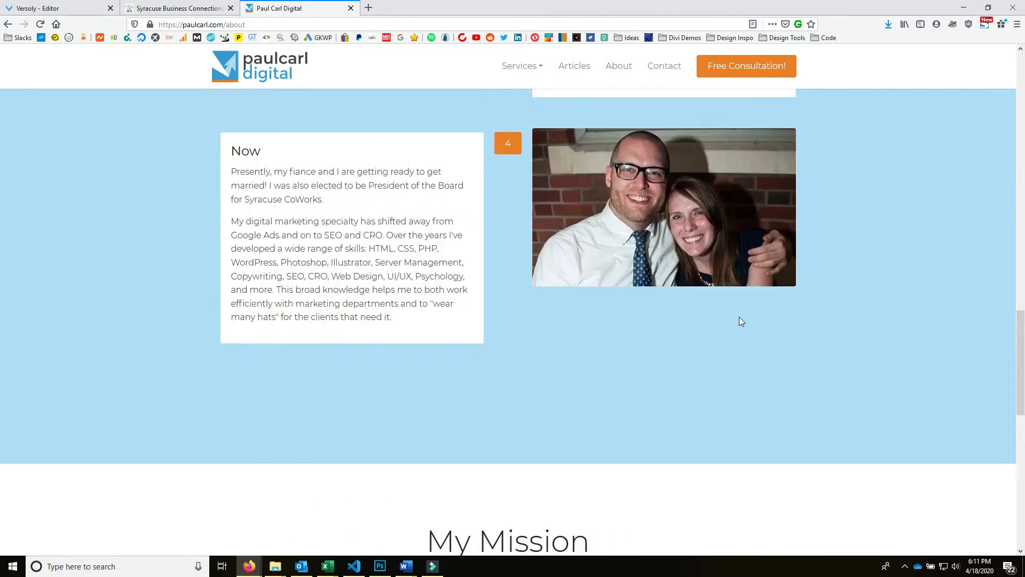
pyautogui.scroll(4, 740, 321)
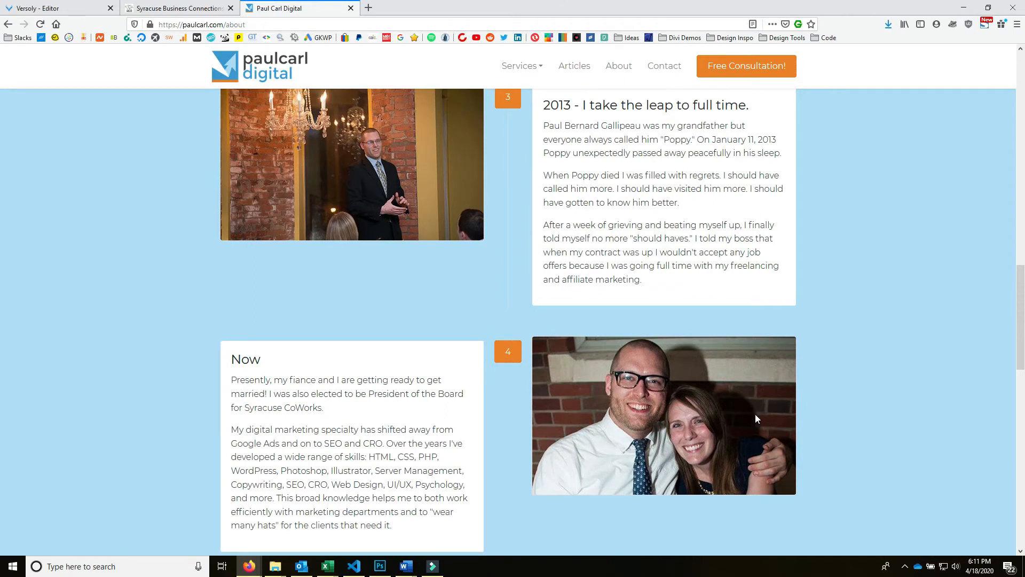
pyautogui.scroll(-5, 755, 414)
pyautogui.press('Home')
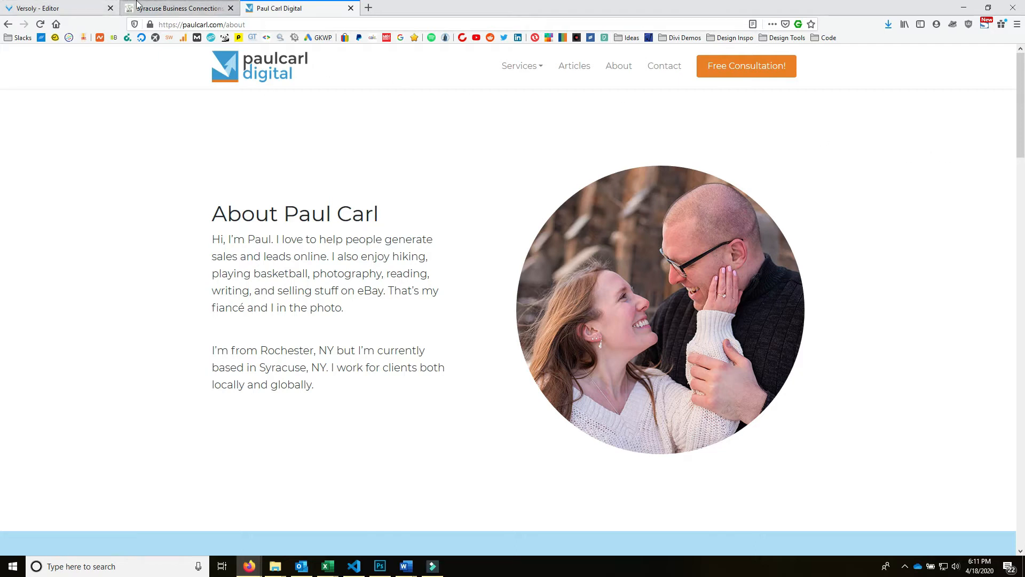
pyautogui.click(161, 5)
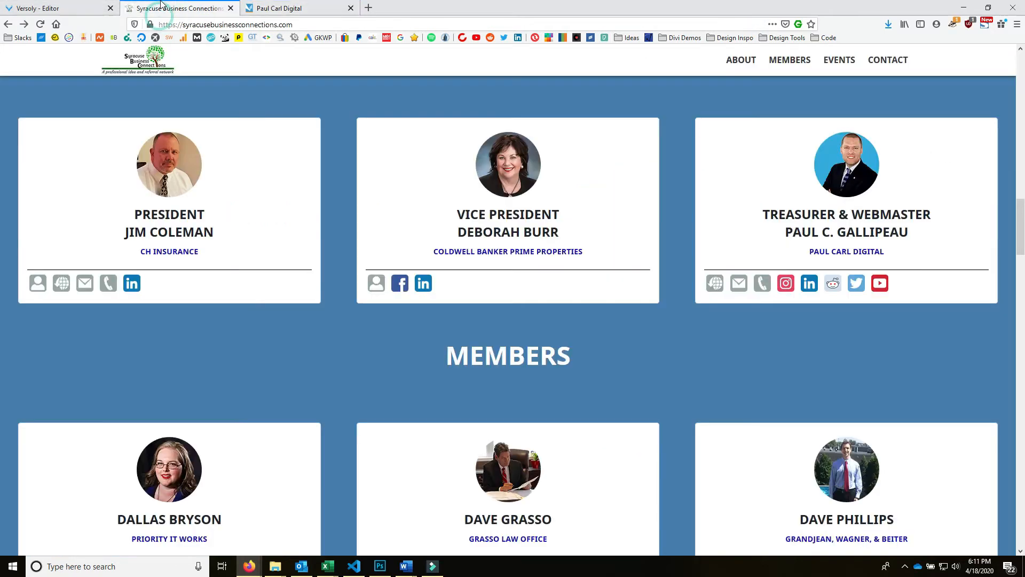
# - Inspect the treasurer's photo on the live site to read its #34ace0 background colour
pyautogui.rightClick(826, 175)
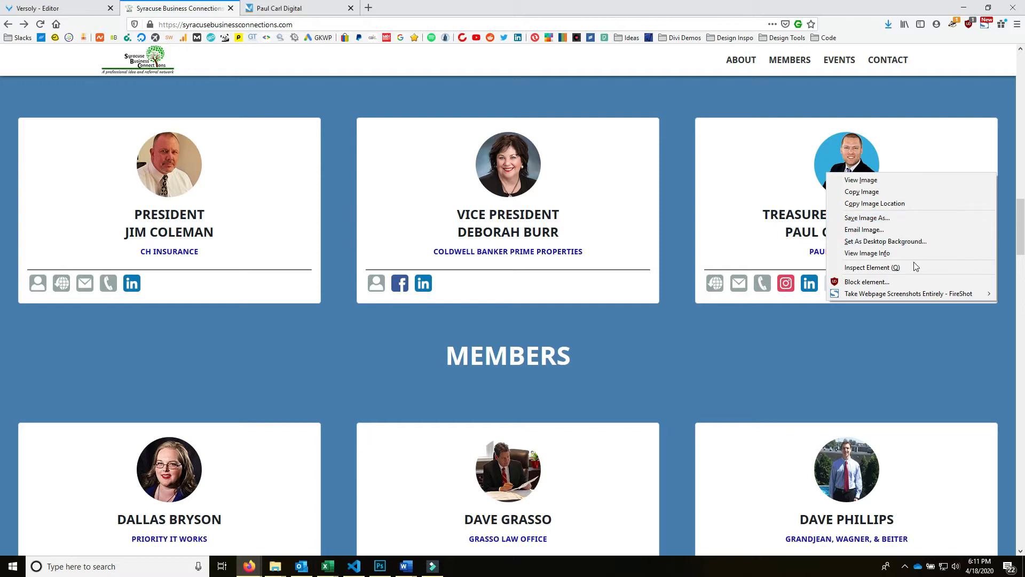
pyautogui.click(873, 267)
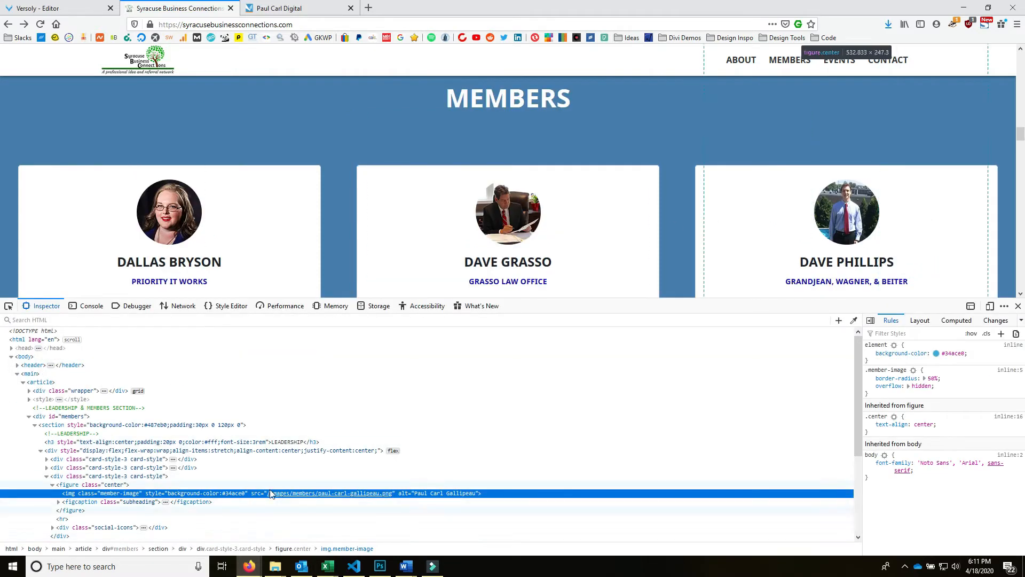
pyautogui.doubleClick(235, 494)
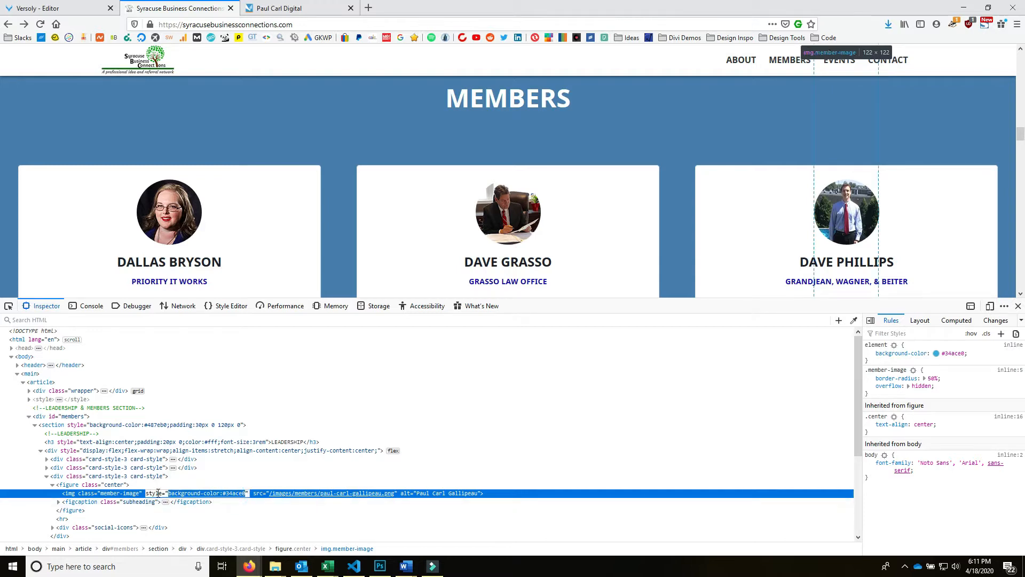
pyautogui.click(1019, 307)
pyautogui.scroll(-5, 885, 358)
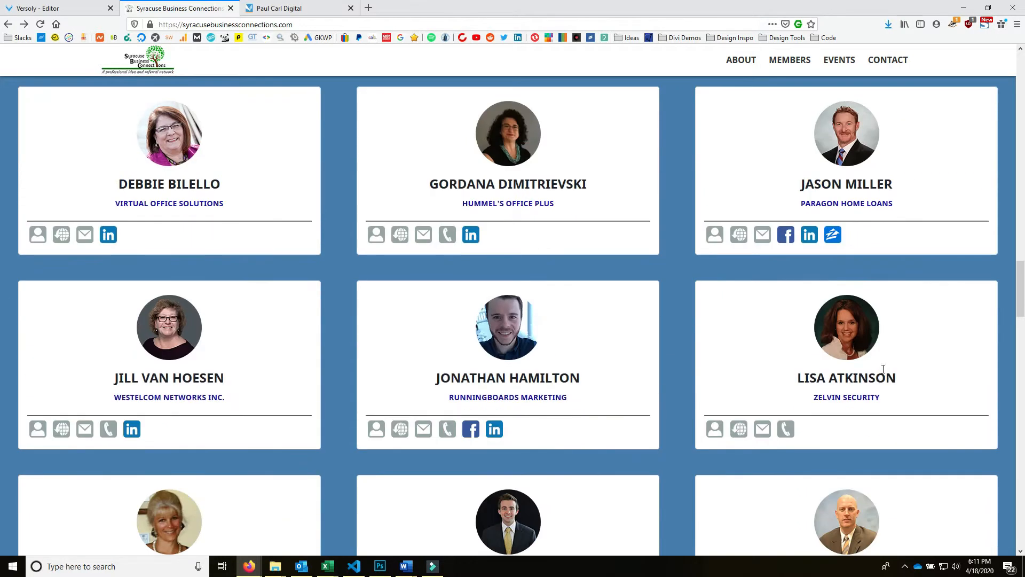
pyautogui.scroll(10, 883, 369)
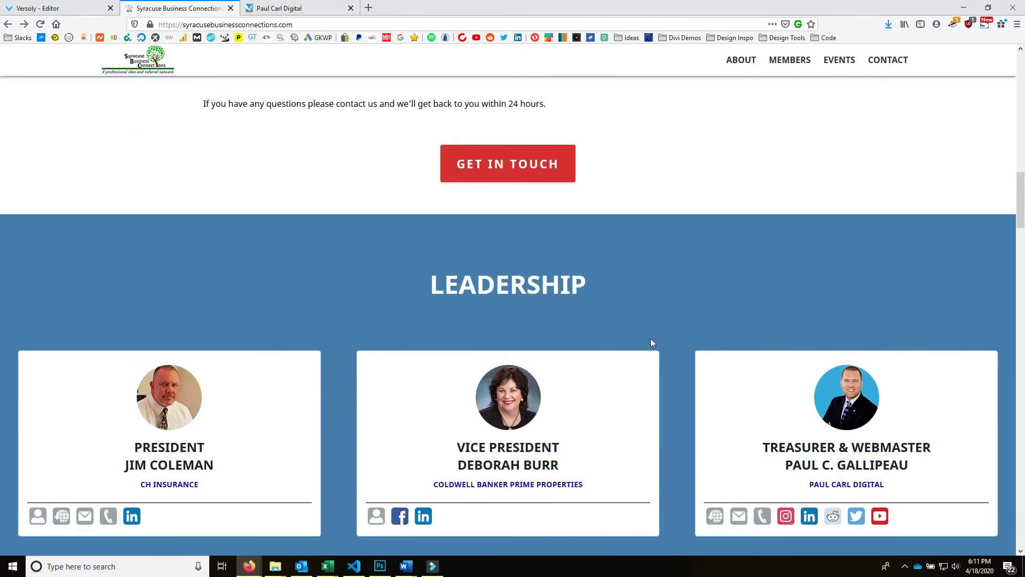
pyautogui.scroll(-6, 947, 407)
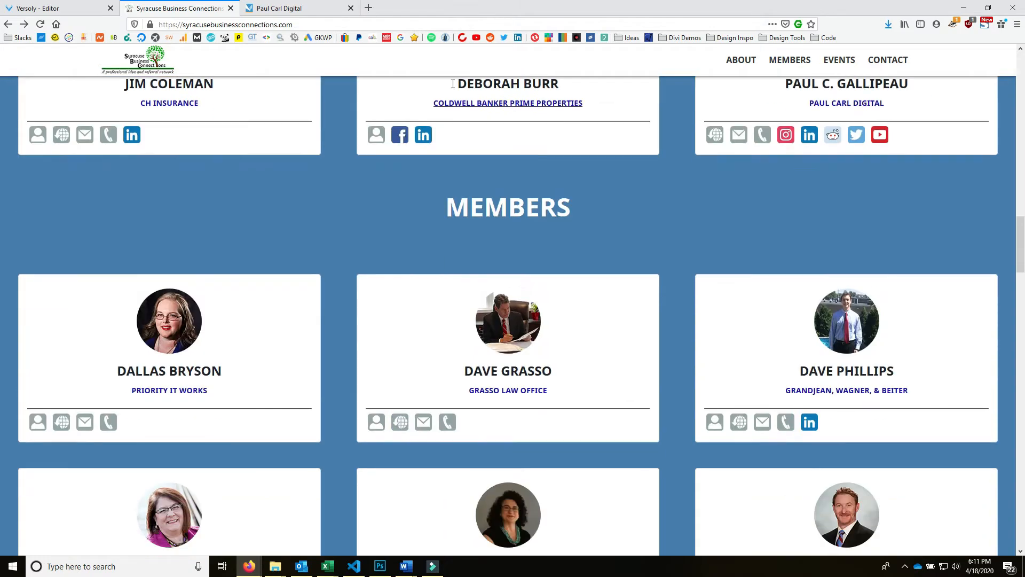
pyautogui.scroll(5, 859, 269)
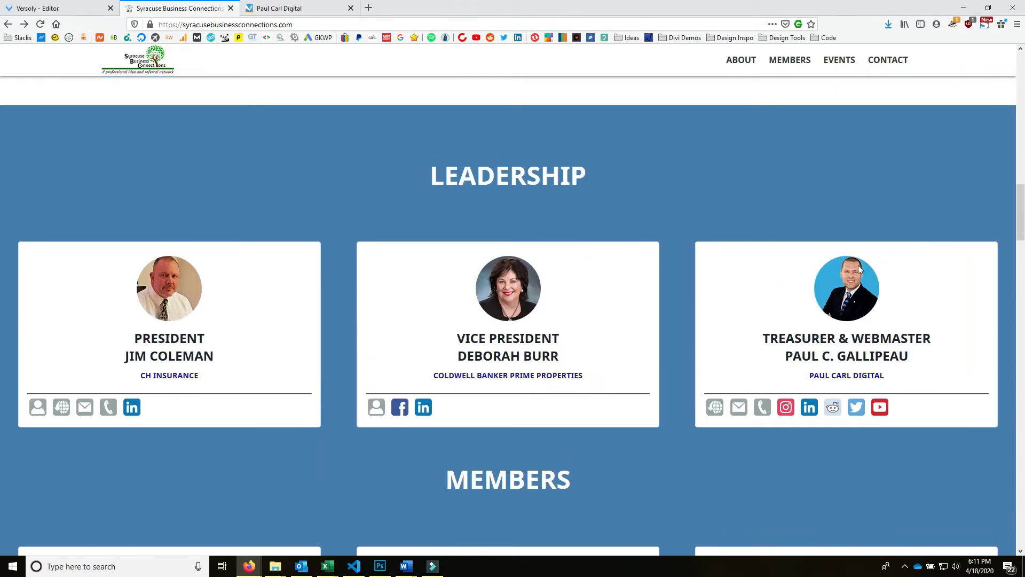
# - Return to the Versoly editor and place the cursor in the treasurer card's image tag
pyautogui.click(59, 8)
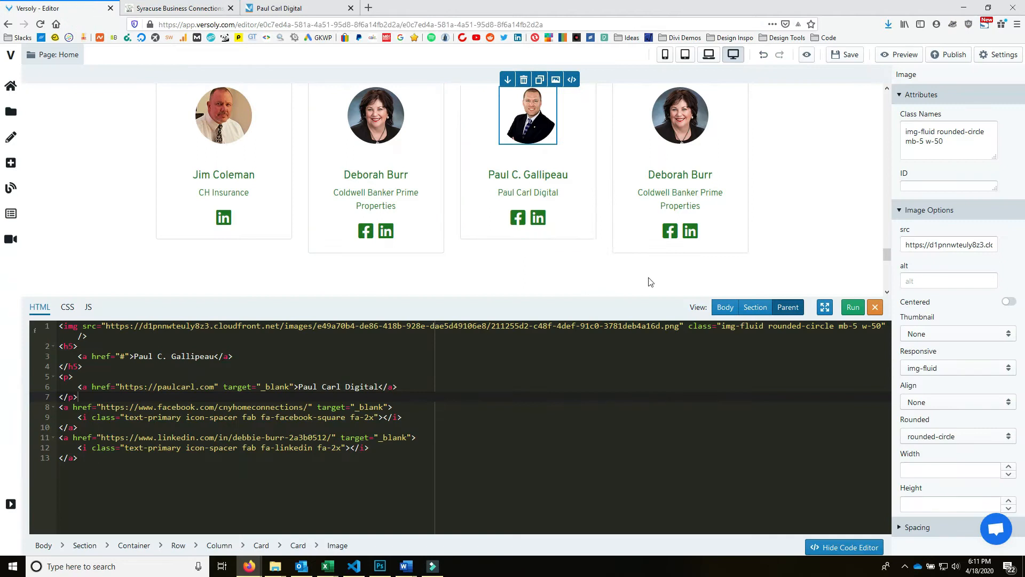
pyautogui.scroll(2, 634, 250)
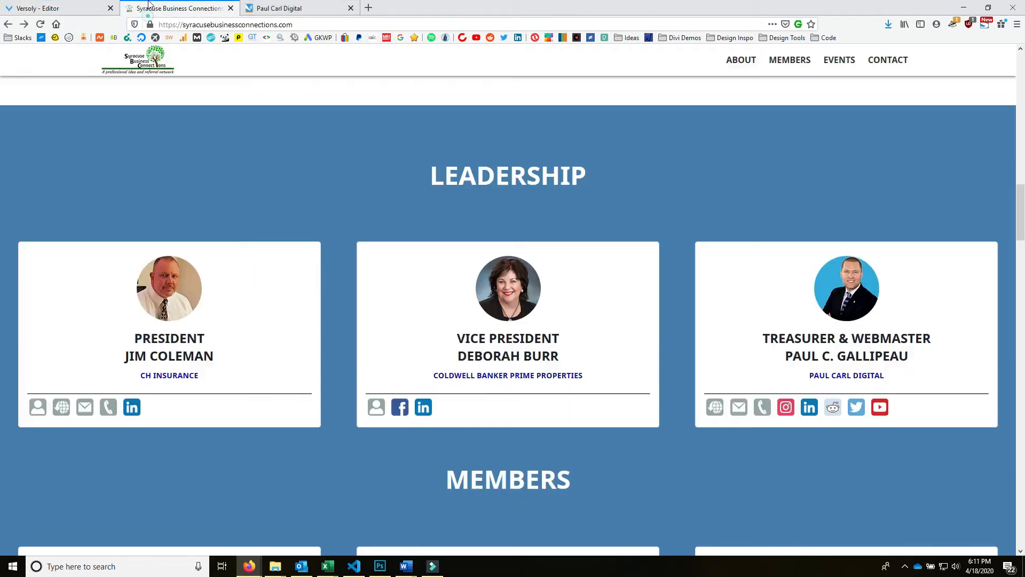
pyautogui.click(179, 8)
pyautogui.rightClick(848, 288)
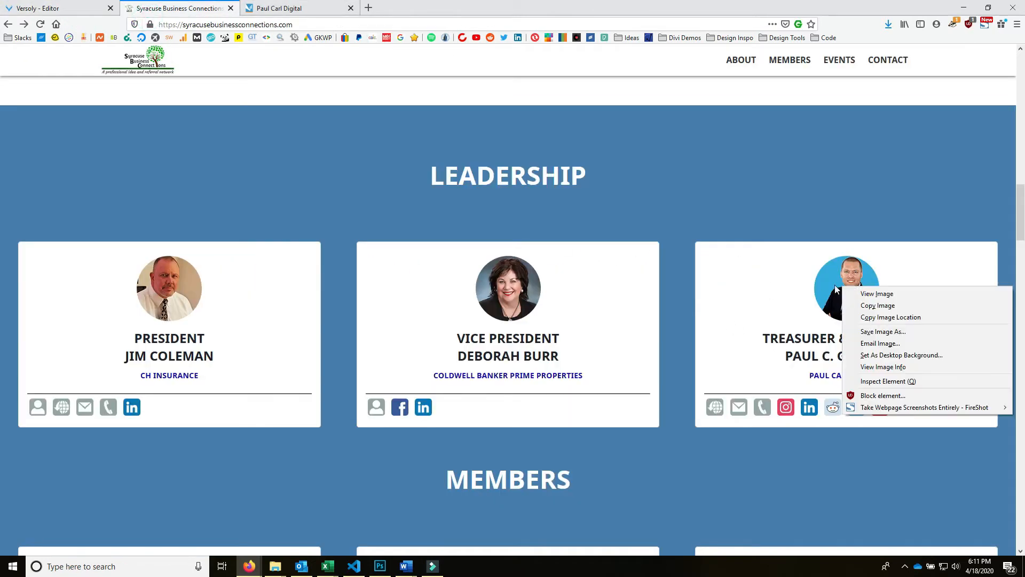
pyautogui.click(59, 8)
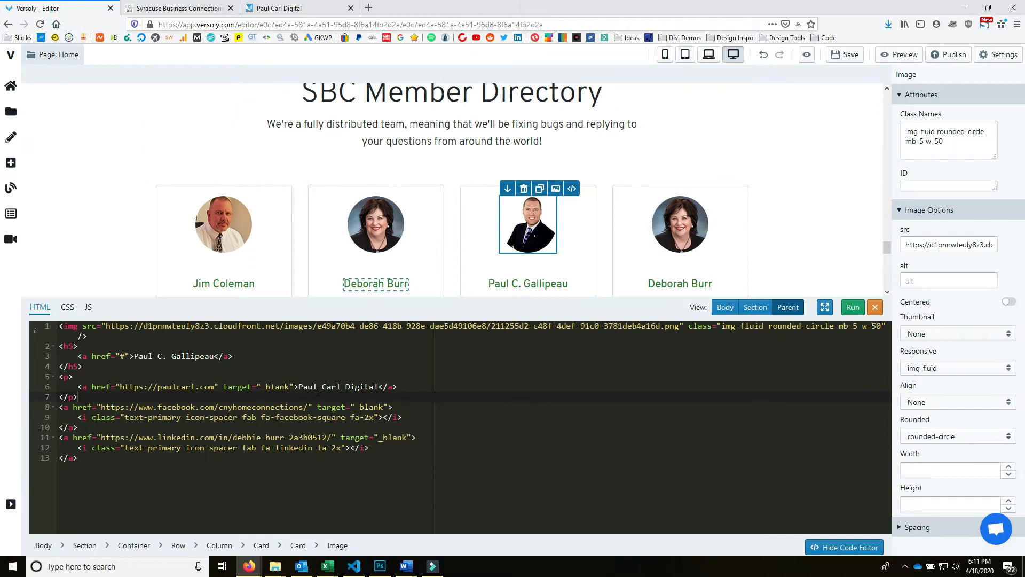
pyautogui.click(224, 386)
pyautogui.moveTo(435, 571)
# - Add an inline background-color style to the treasurer photo, trying blue, then fefefe
pyautogui.click(83, 326)
pyautogui.write('style')
pyautogui.write('="backgrou')
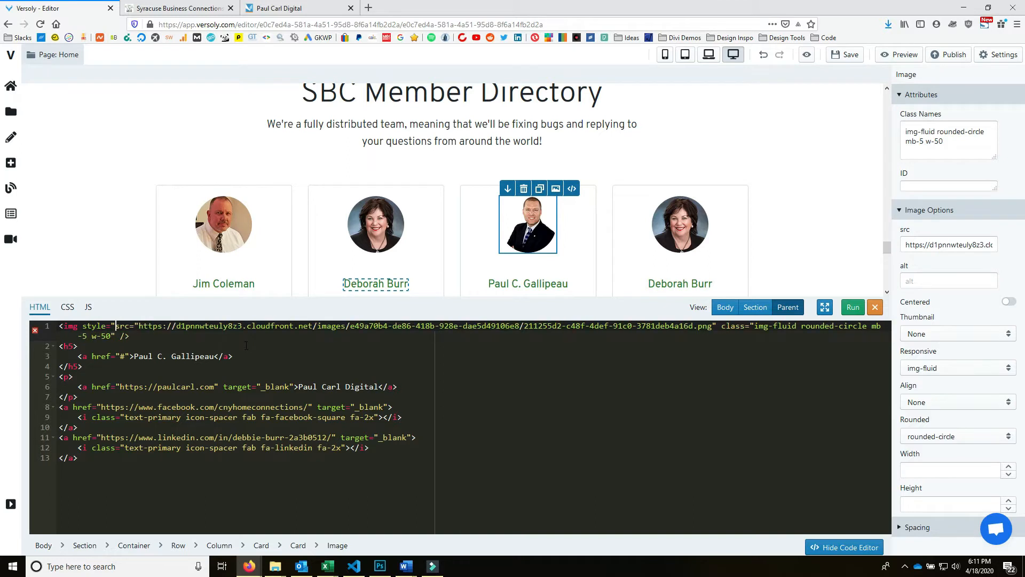
pyautogui.write('nd-color:')
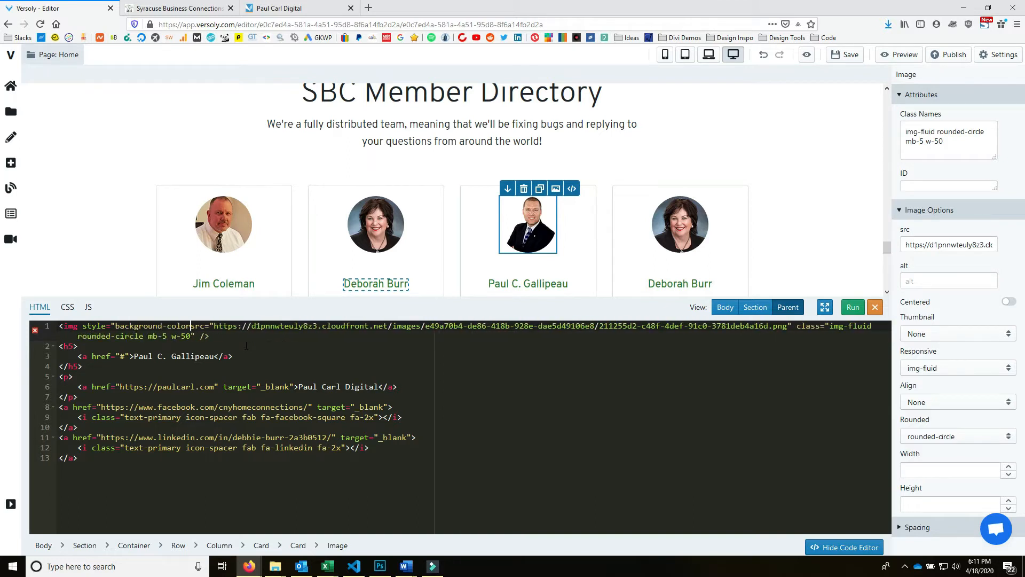
pyautogui.write('blue;"')
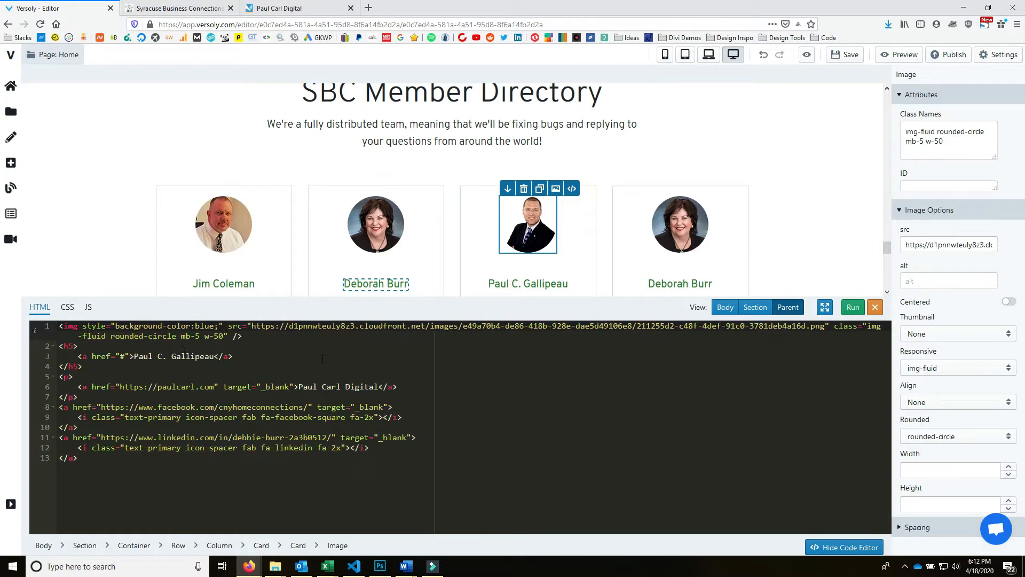
pyautogui.click(853, 308)
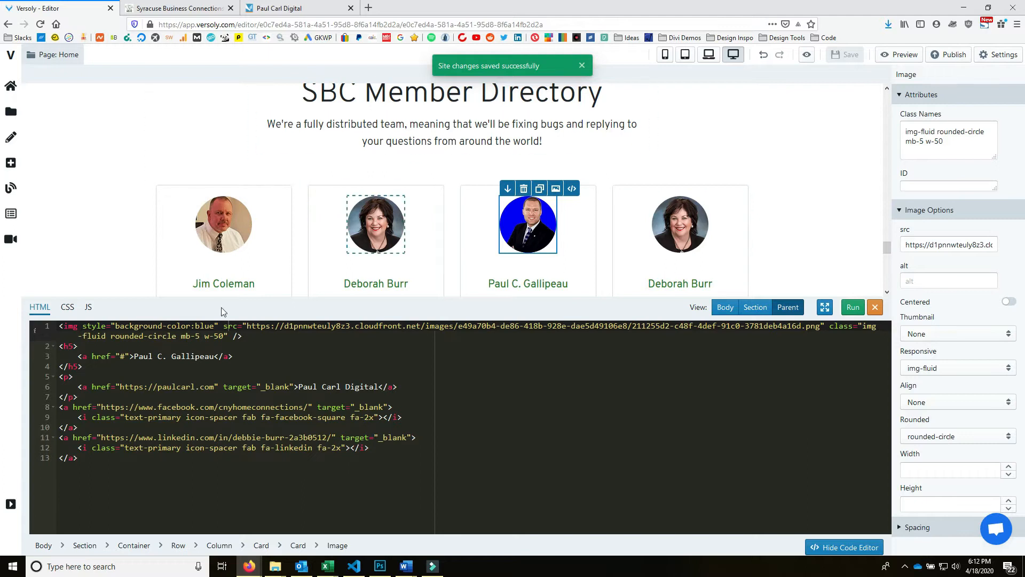
pyautogui.moveTo(194, 325); pyautogui.dragTo(214, 325)
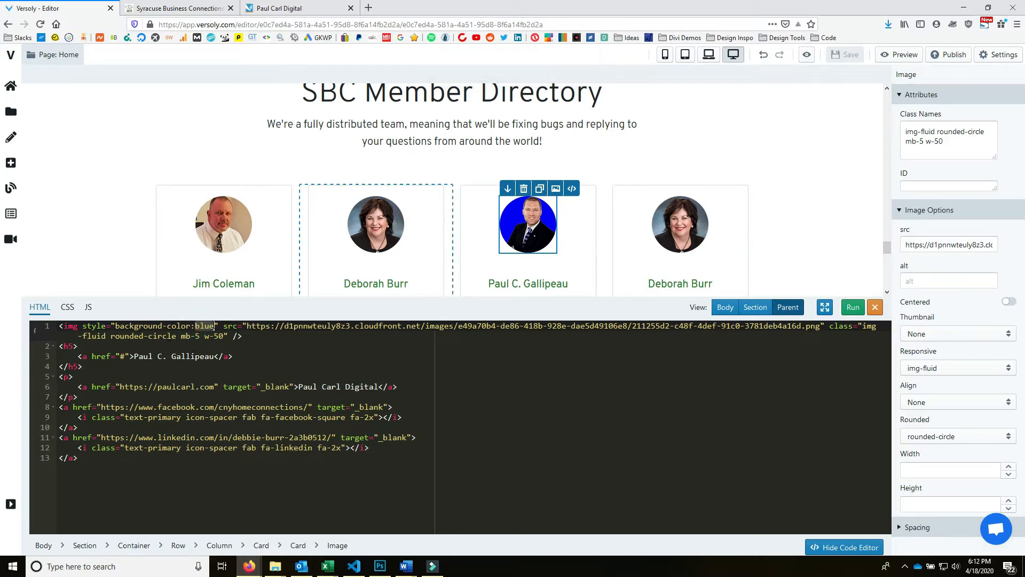
pyautogui.write('fefefe')
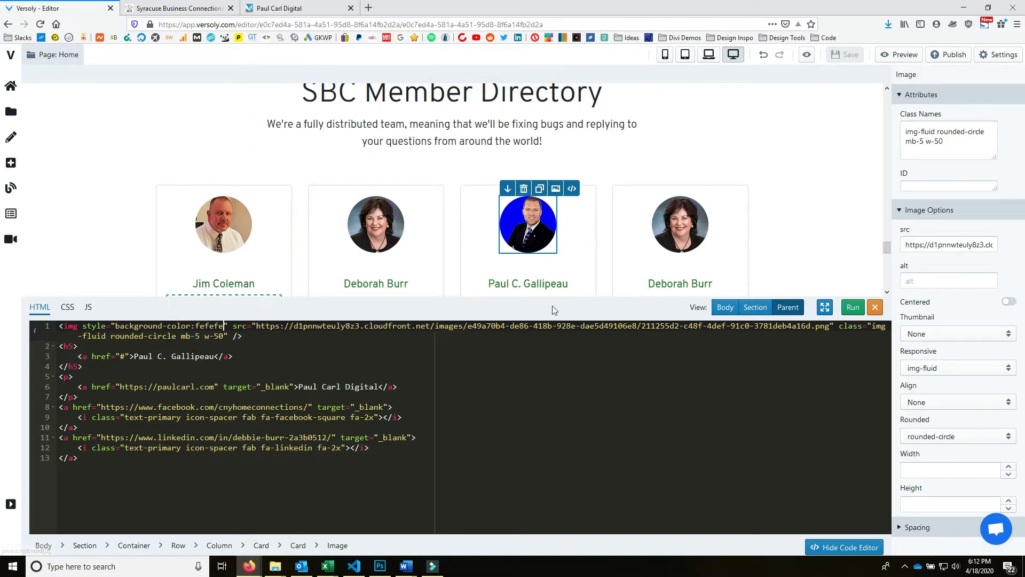
pyautogui.click(848, 308)
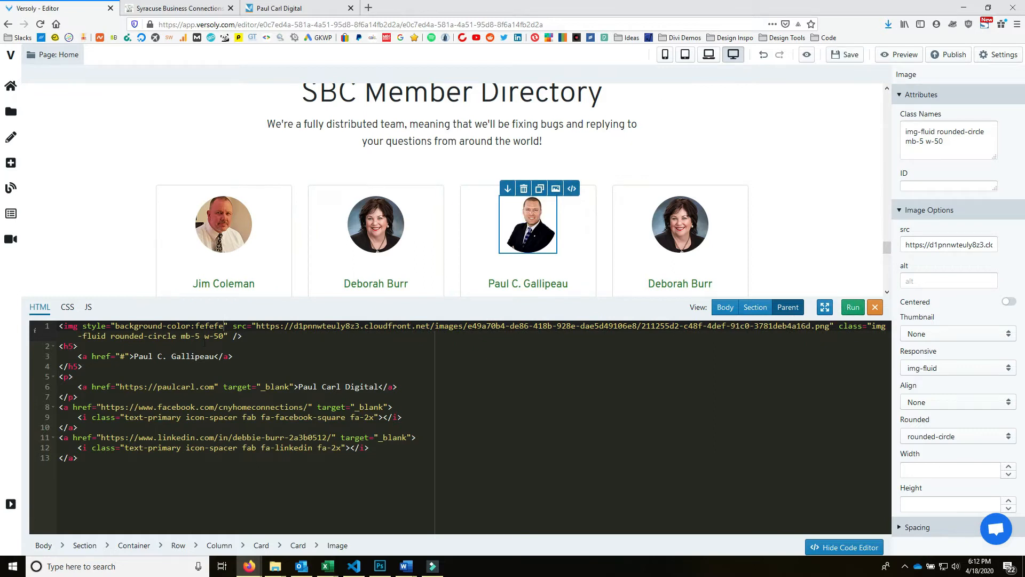
# - Settle the photo's background colour on #f6f6f6 and apply it
pyautogui.click(201, 325)
pyautogui.click(853, 309)
pyautogui.click(195, 325)
pyautogui.write('#f6f6f6')
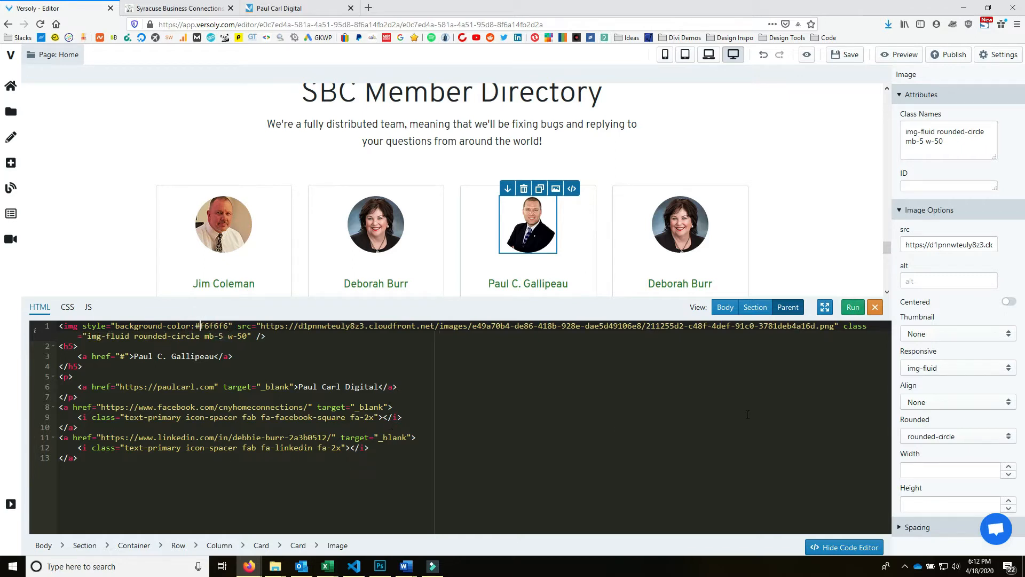
pyautogui.click(853, 307)
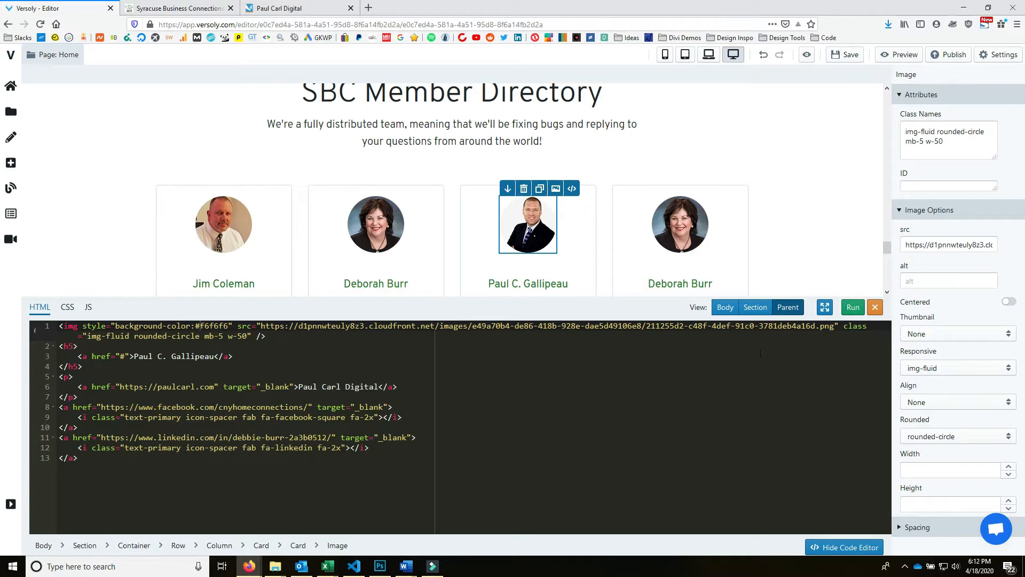
pyautogui.moveTo(198, 327); pyautogui.dragTo(197, 332)
pyautogui.click(198, 330)
pyautogui.click(203, 327)
# - Copy the City Lights swatch from the Flat UI Colors American palette, then return to the Syracuse page
pyautogui.middleClick(549, 38)
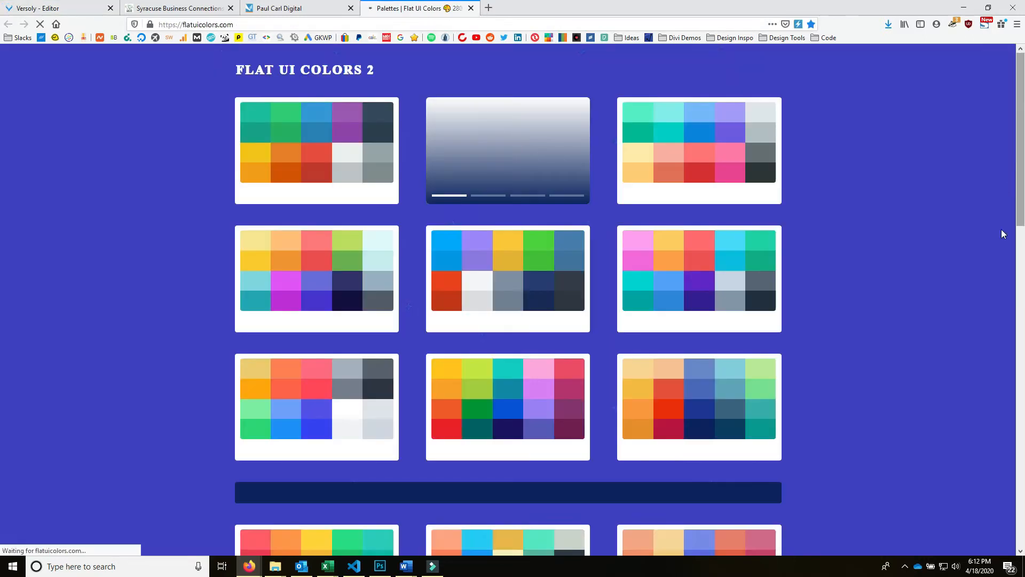
pyautogui.click(702, 161)
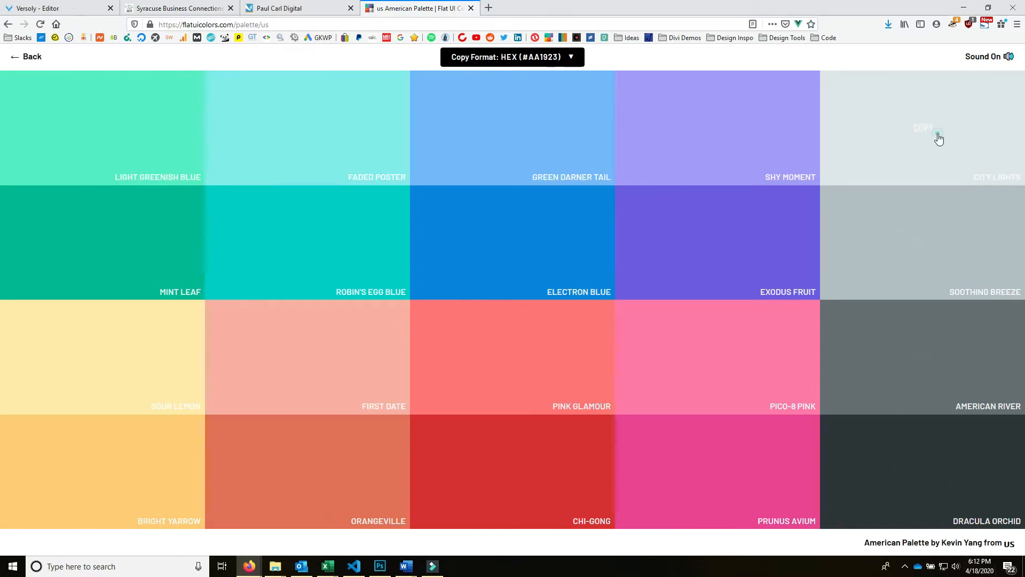
pyautogui.click(939, 139)
pyautogui.click(274, 8)
pyautogui.click(170, 8)
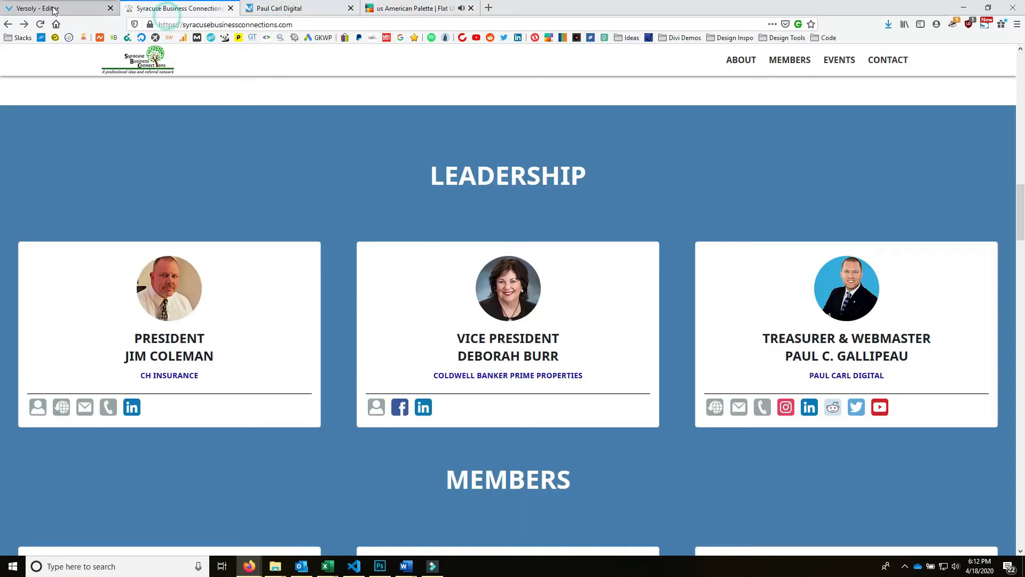
# - Replace #f6f6f6 with the pasted City Lights #dfe6e9, run it, and compare with the live site
pyautogui.click(53, 9)
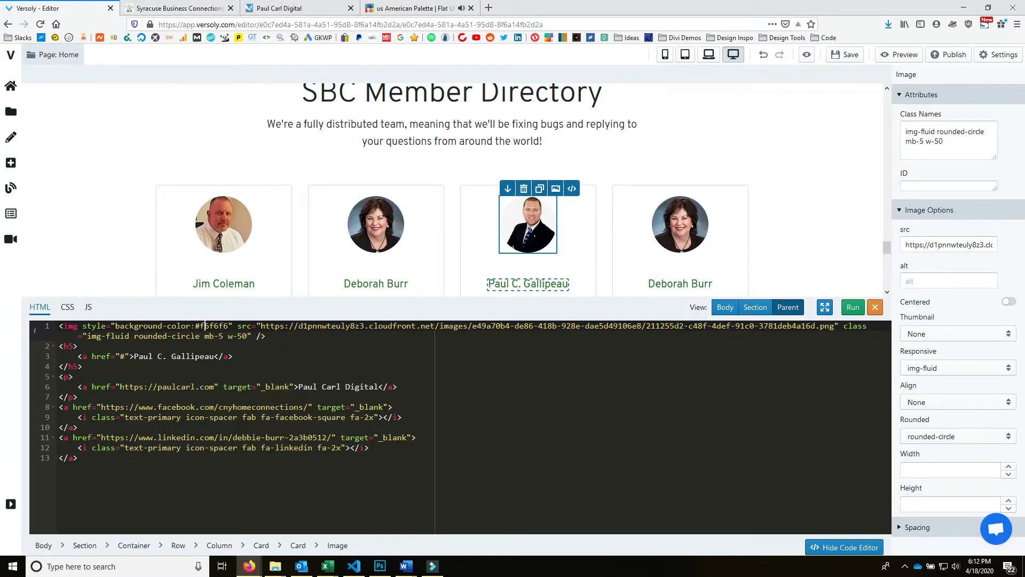
pyautogui.moveTo(196, 325); pyautogui.dragTo(219, 325)
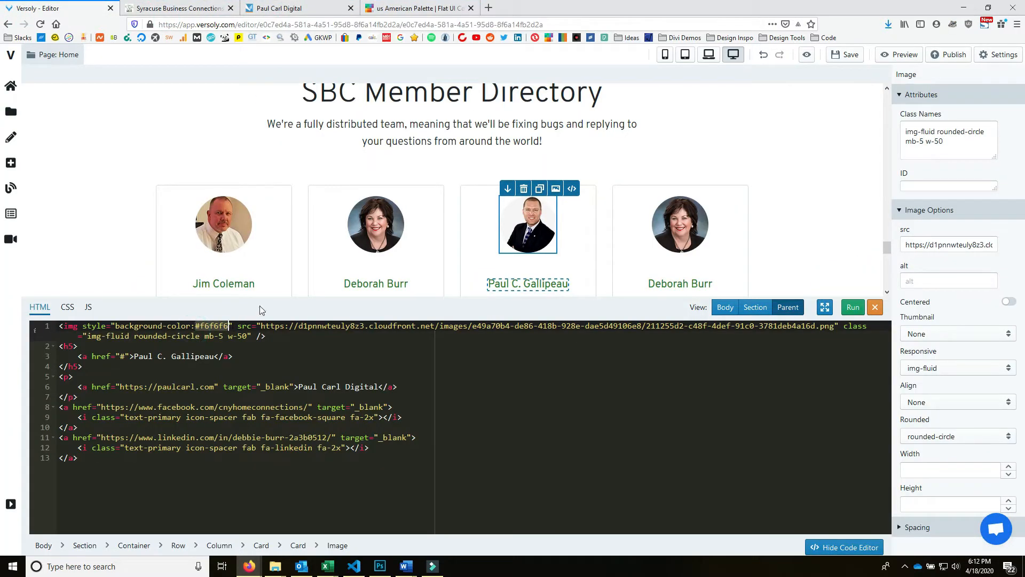
pyautogui.write('#dfe6e9')
pyautogui.click(853, 307)
pyautogui.click(558, 396)
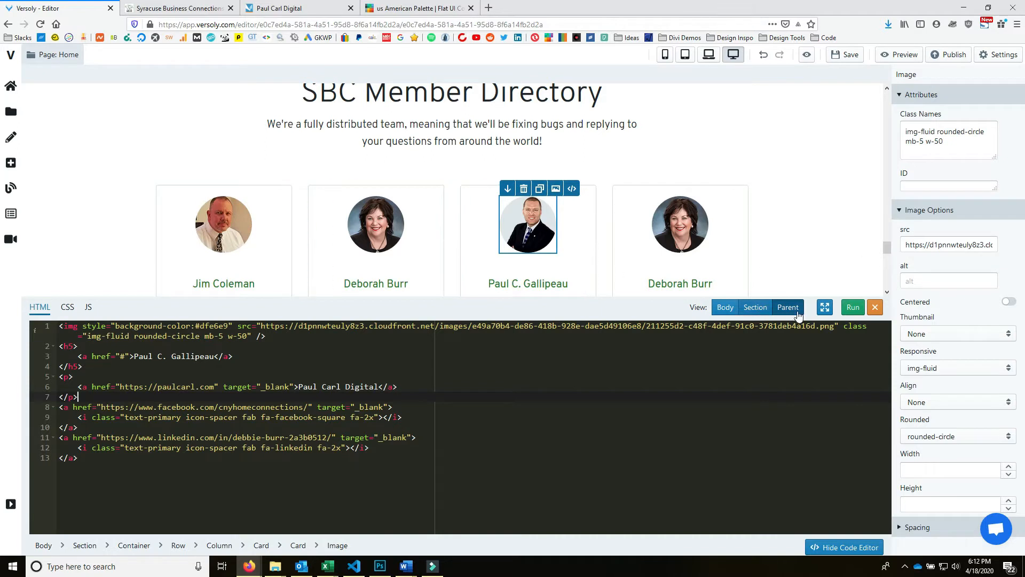
pyautogui.click(852, 307)
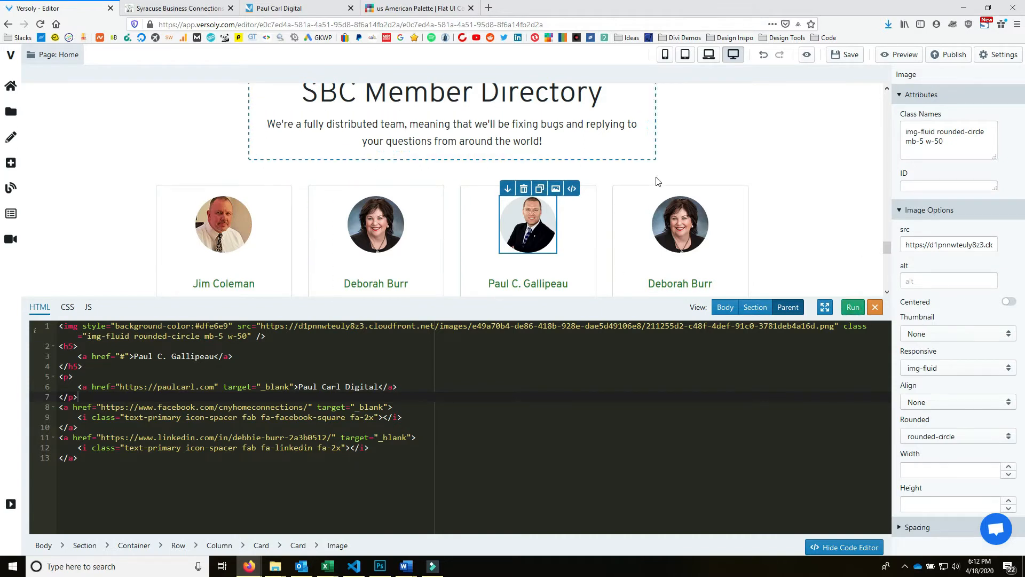
pyautogui.scroll(-3, 657, 182)
pyautogui.click(176, 8)
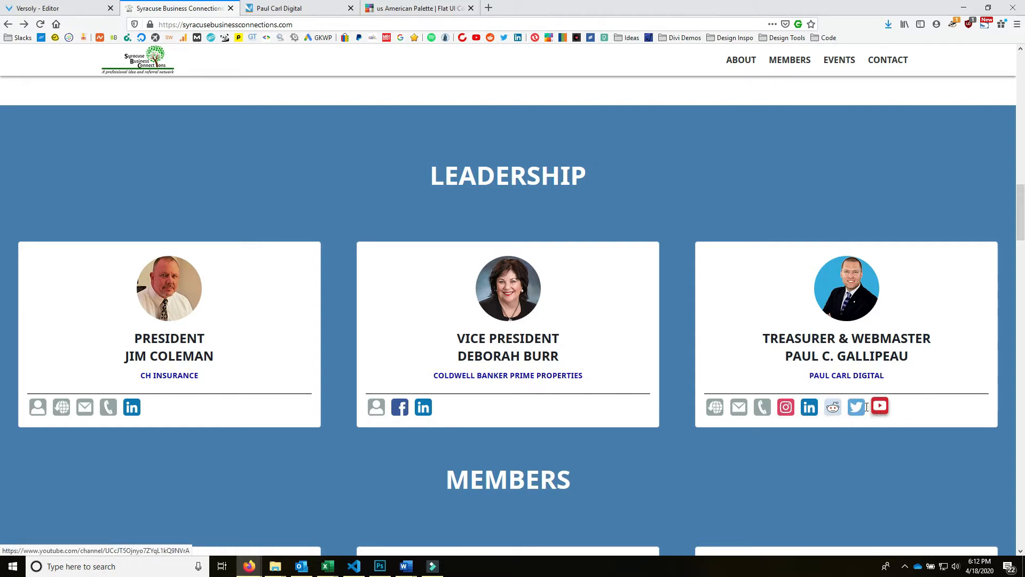
# - Paste the treasurer's LinkedIn profile URL, copied from the live site, over the third card's LinkedIn href
pyautogui.rightClick(809, 407)
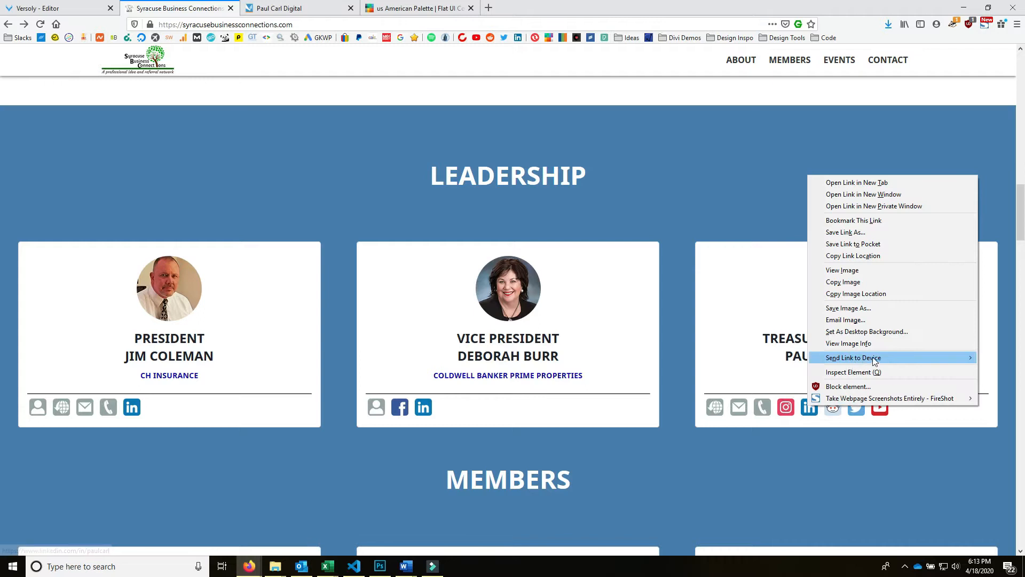
pyautogui.click(903, 258)
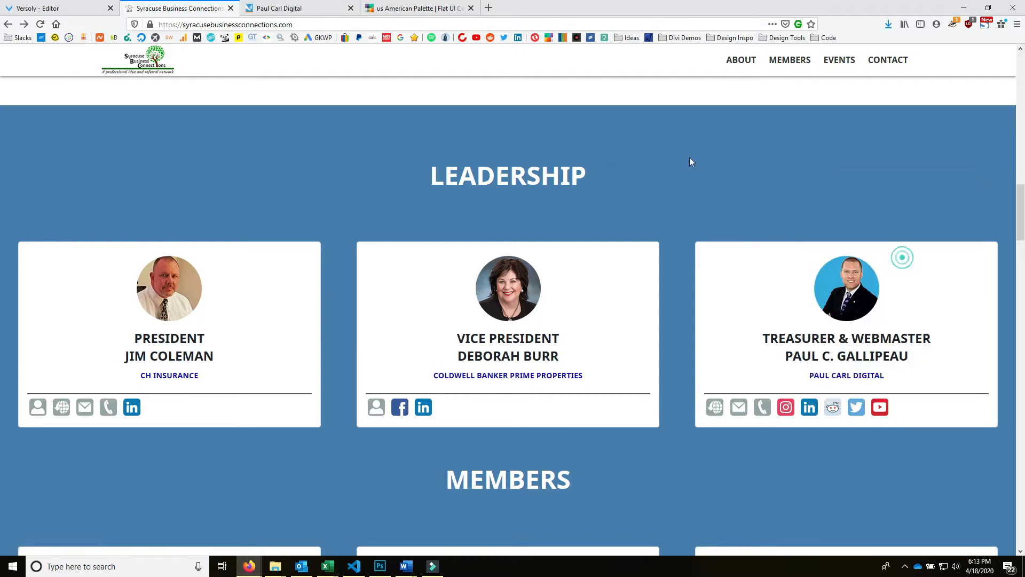
pyautogui.click(86, 6)
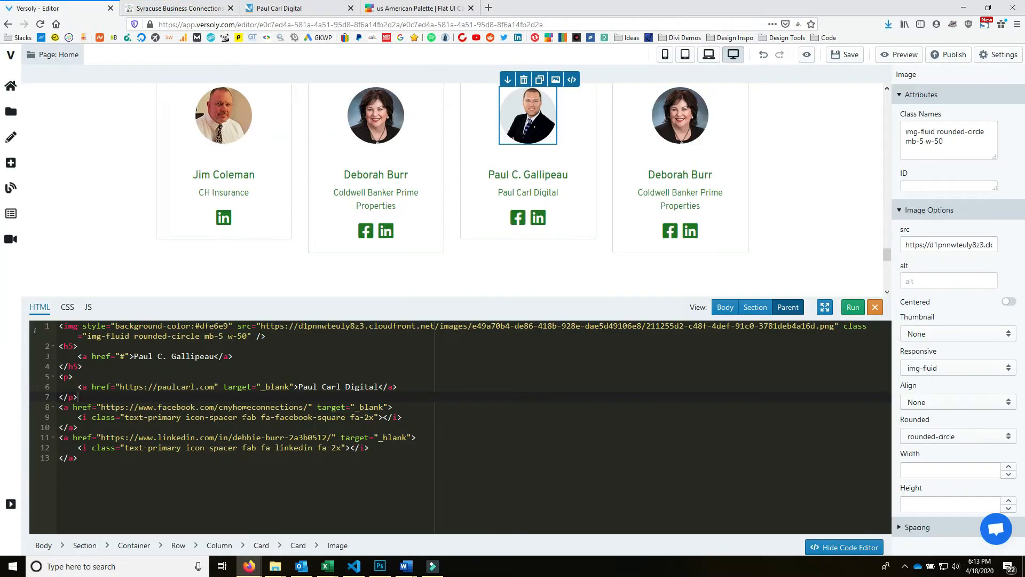
pyautogui.moveTo(336, 428); pyautogui.dragTo(105, 438)
pyautogui.click(341, 466)
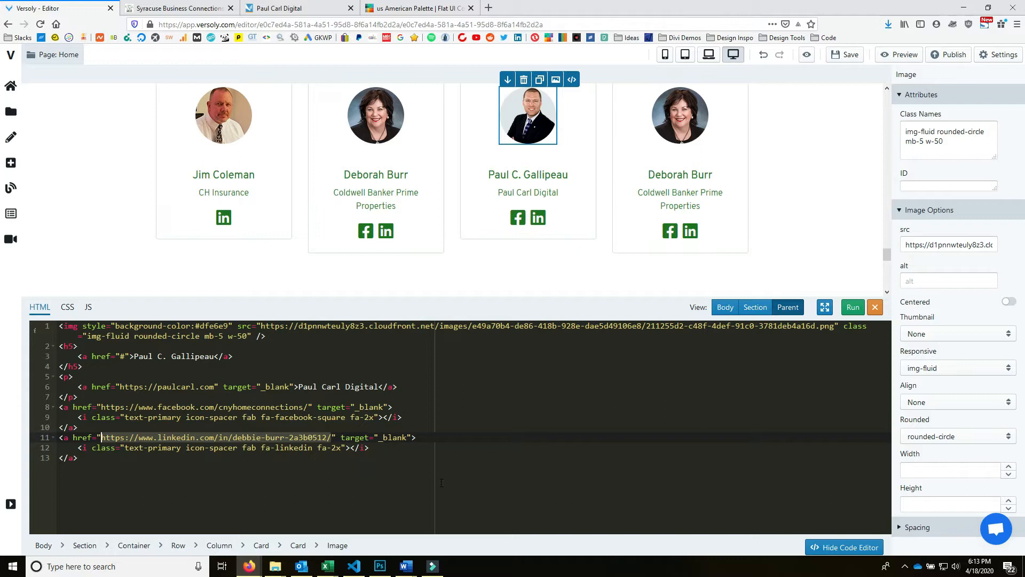
pyautogui.hotkey('ctrl', 'v')
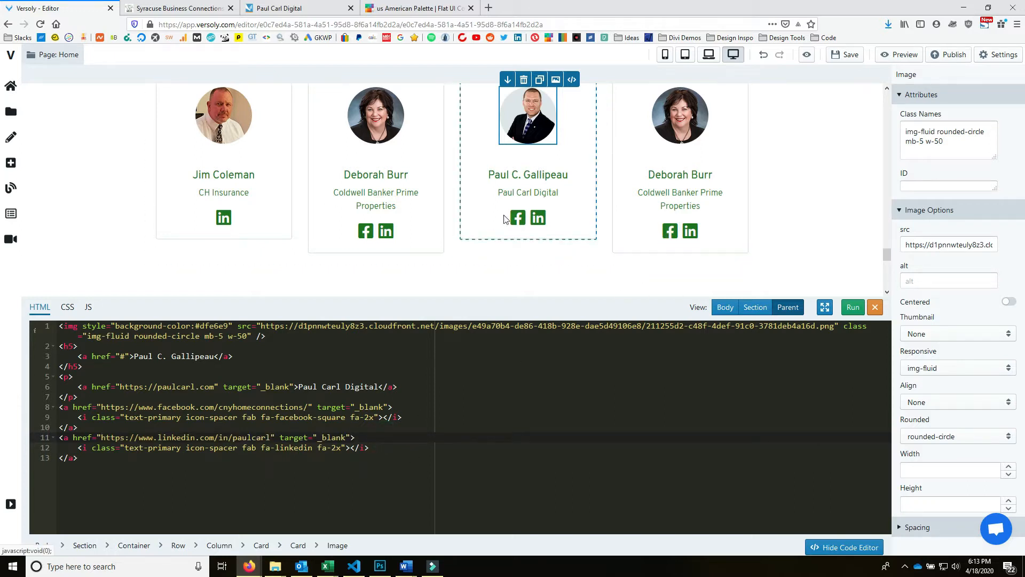
pyautogui.click(522, 224)
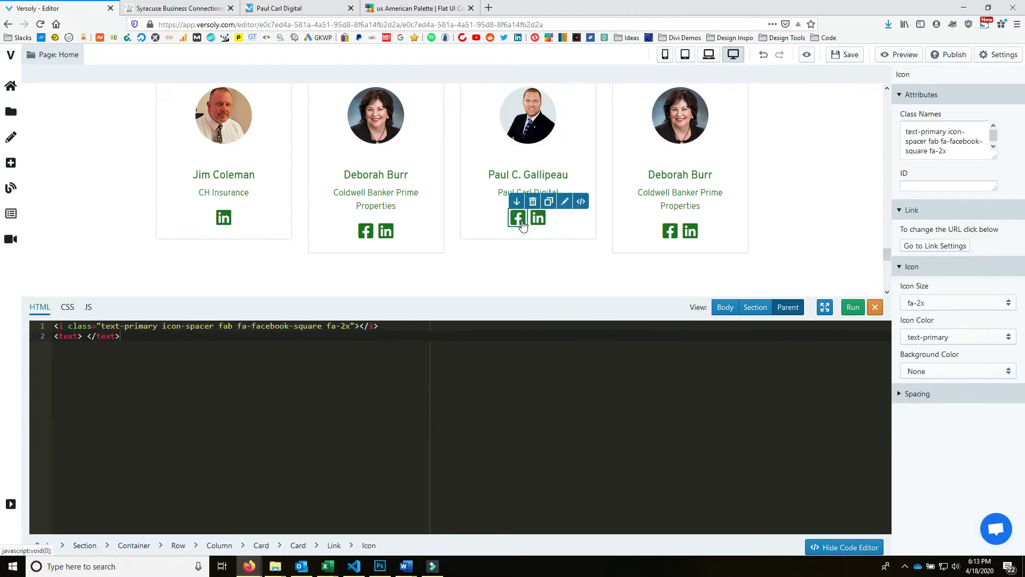
# - Replace the third card's Facebook icon with reddit-square, found by searching 'redd'
pyautogui.click(563, 202)
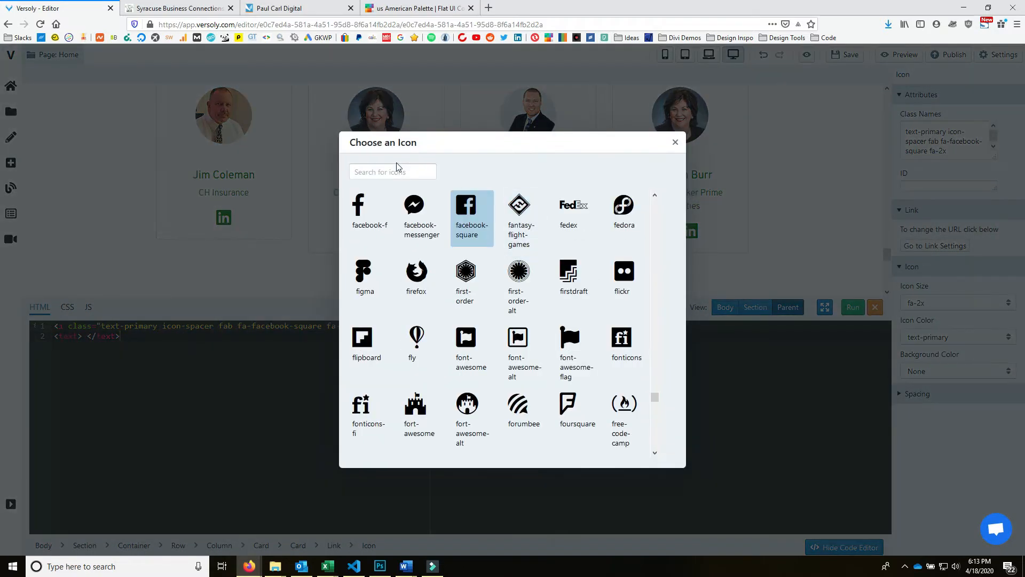
pyautogui.click(283, 8)
pyautogui.click(182, 7)
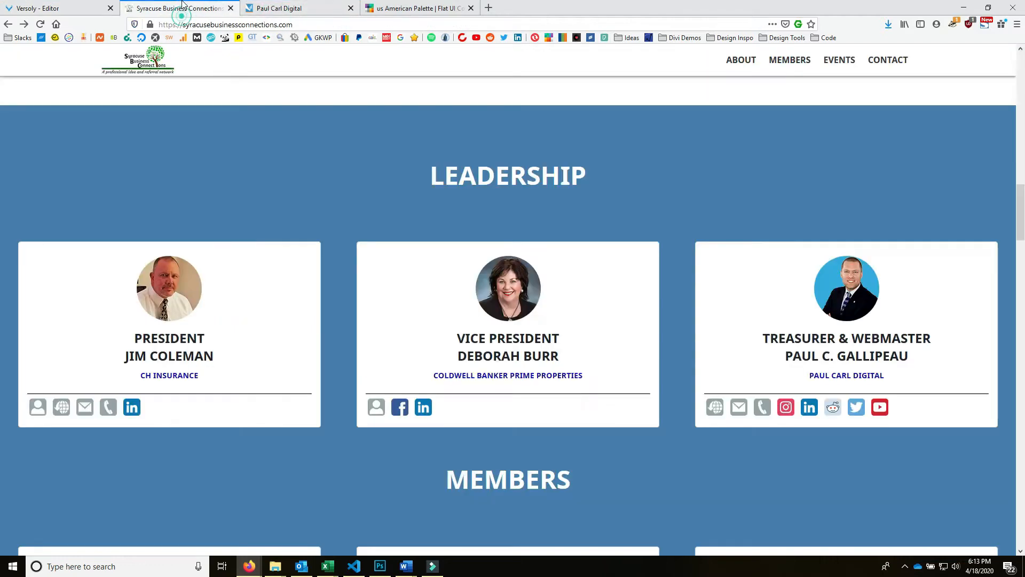
pyautogui.click(350, 8)
pyautogui.click(48, 8)
pyautogui.click(392, 172)
pyautogui.write('redd')
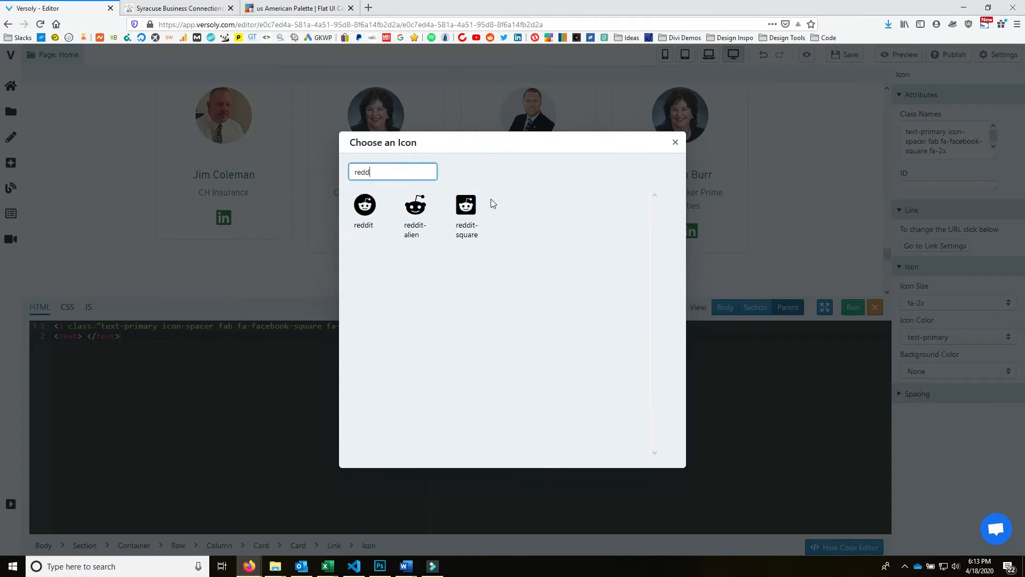
pyautogui.click(465, 207)
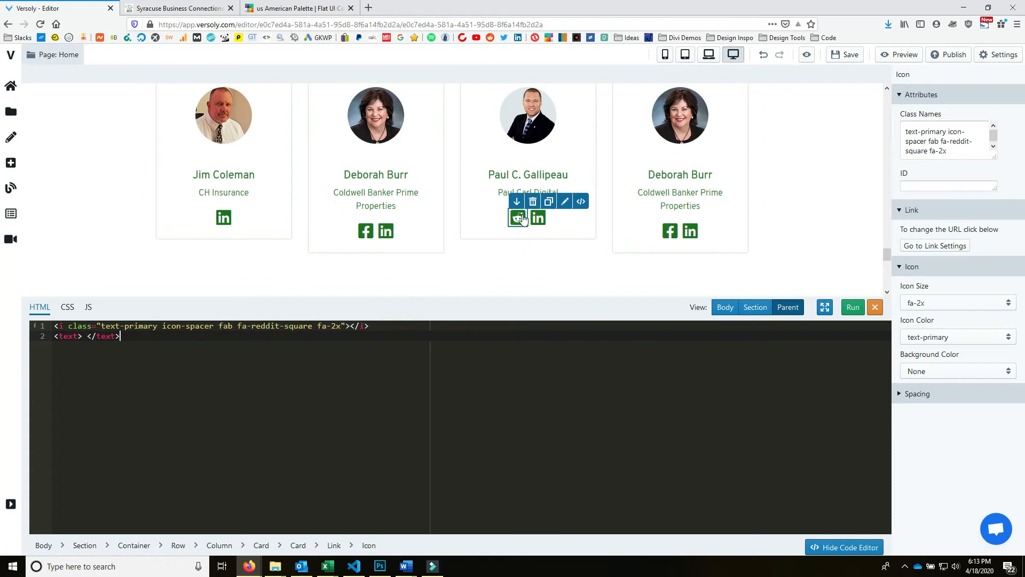
pyautogui.click(581, 203)
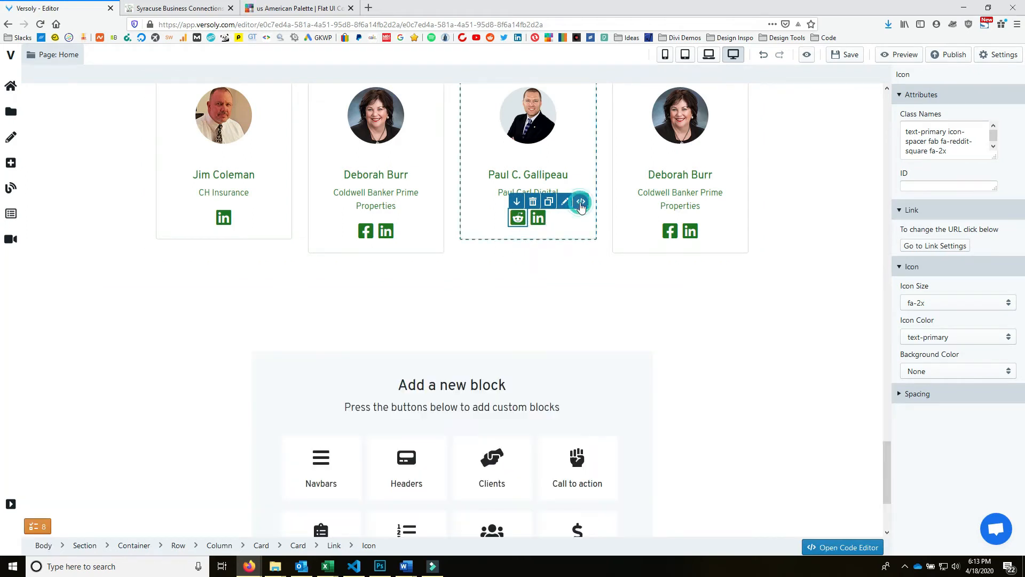
pyautogui.click(581, 203)
pyautogui.click(584, 222)
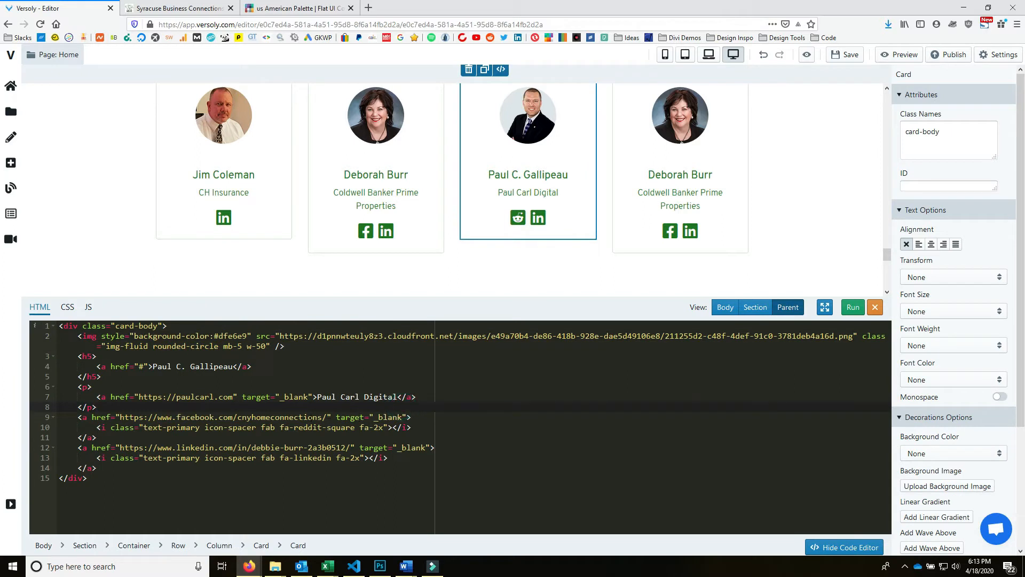
# - Copy the live Reddit icon's link and paste it over the Facebook href in the third card's code
pyautogui.click(173, 8)
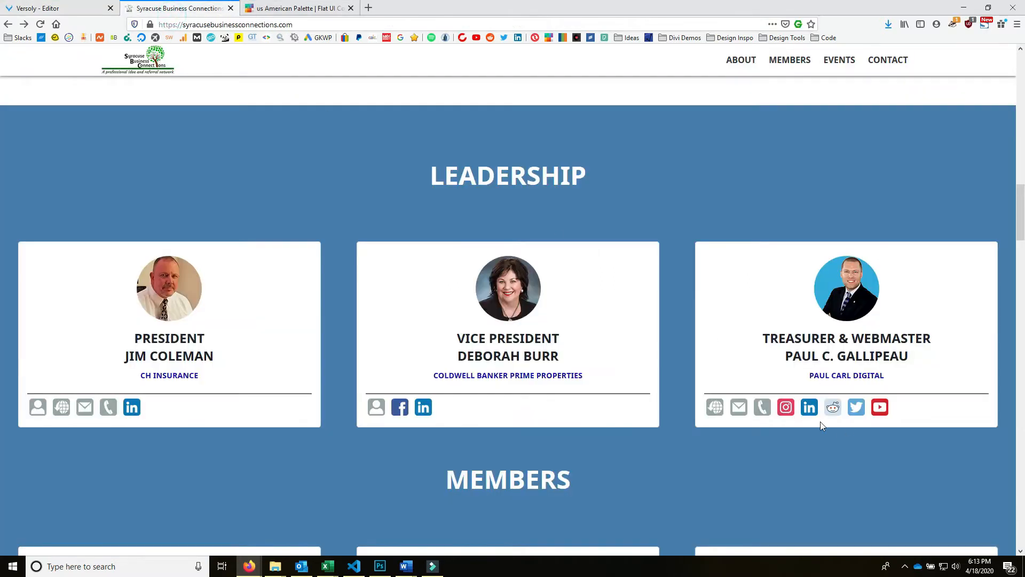
pyautogui.rightClick(836, 415)
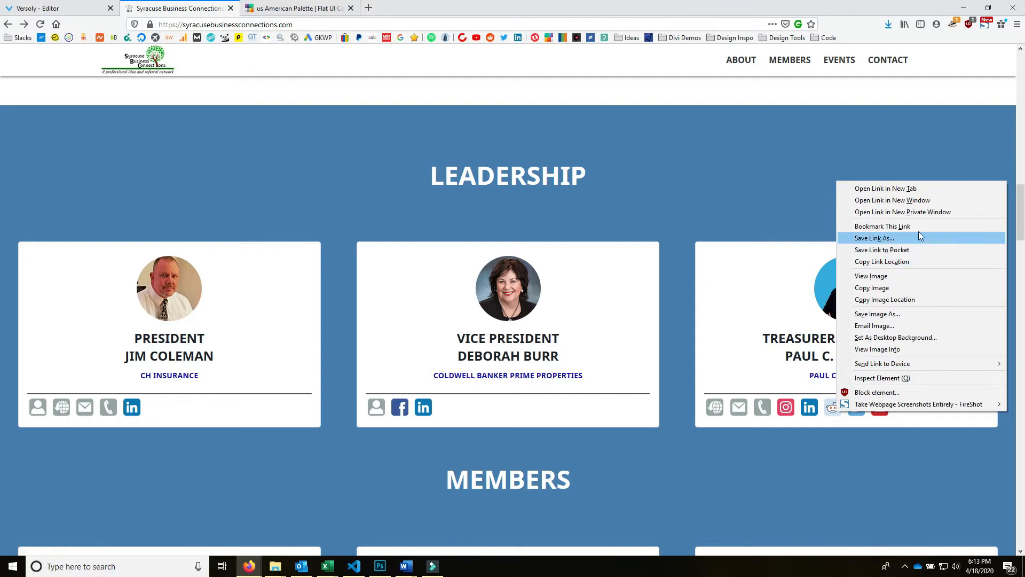
pyautogui.click(937, 260)
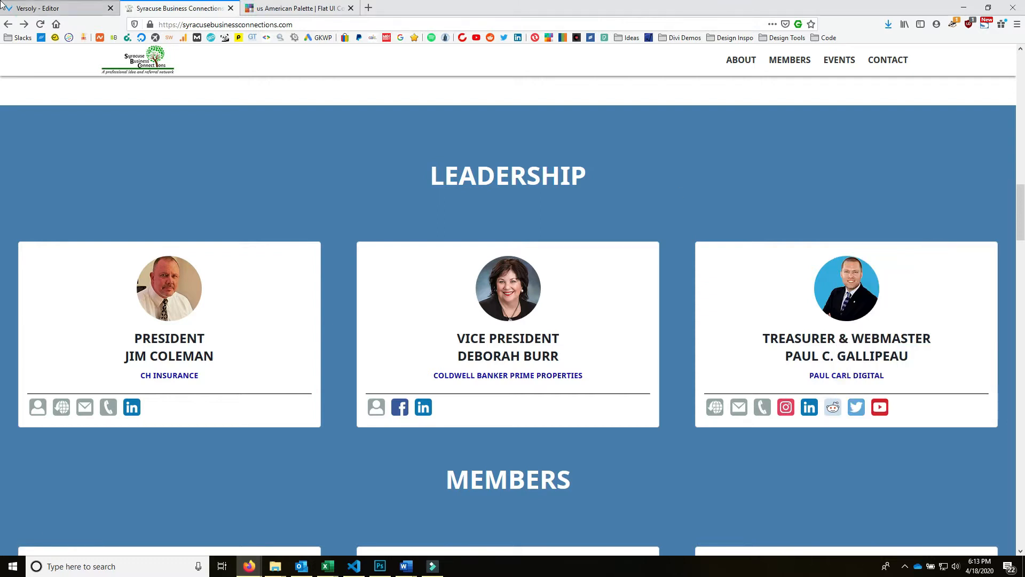
pyautogui.click(51, 8)
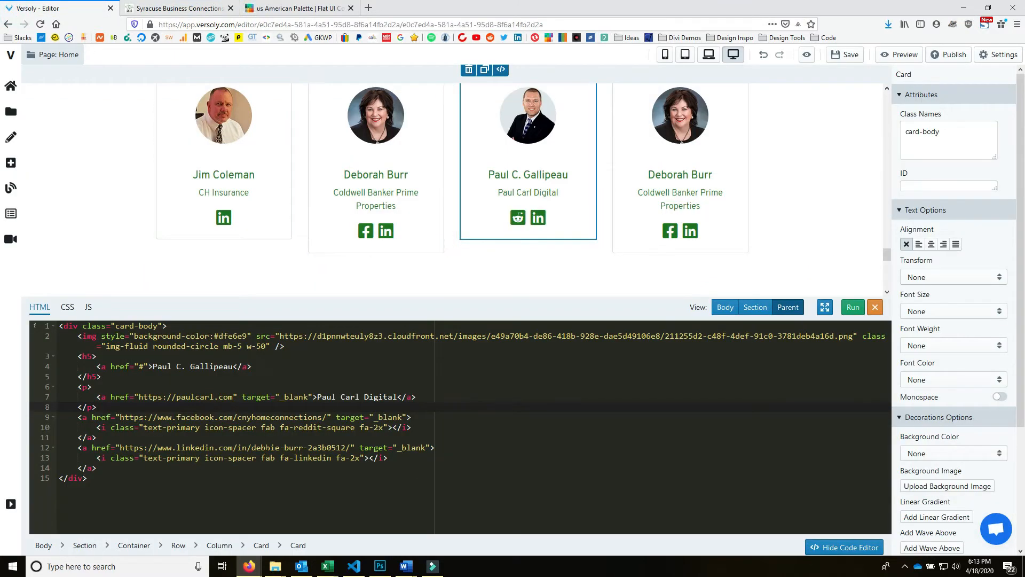
pyautogui.moveTo(327, 416); pyautogui.dragTo(120, 417)
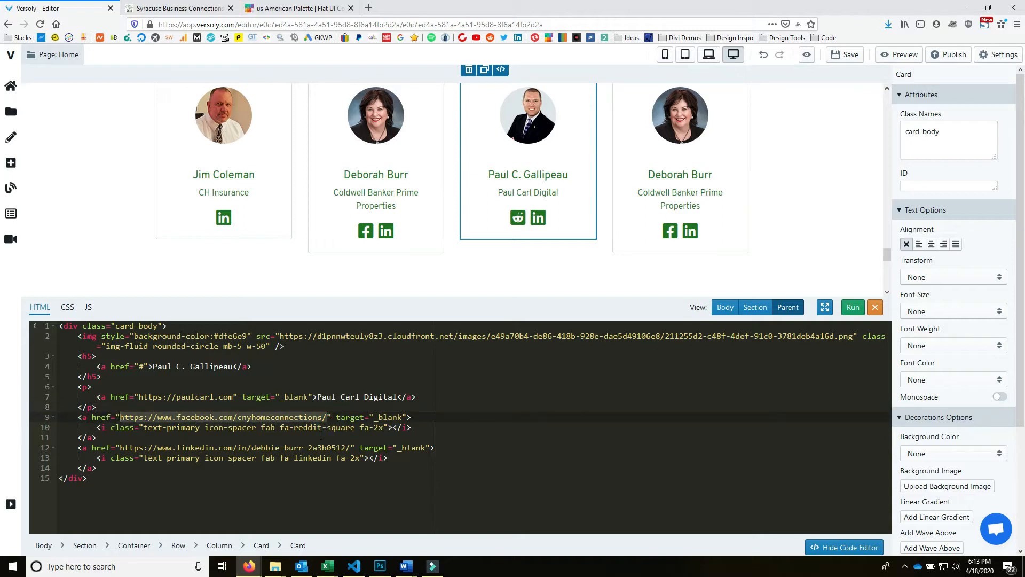
pyautogui.hotkey('ctrl', 'v')
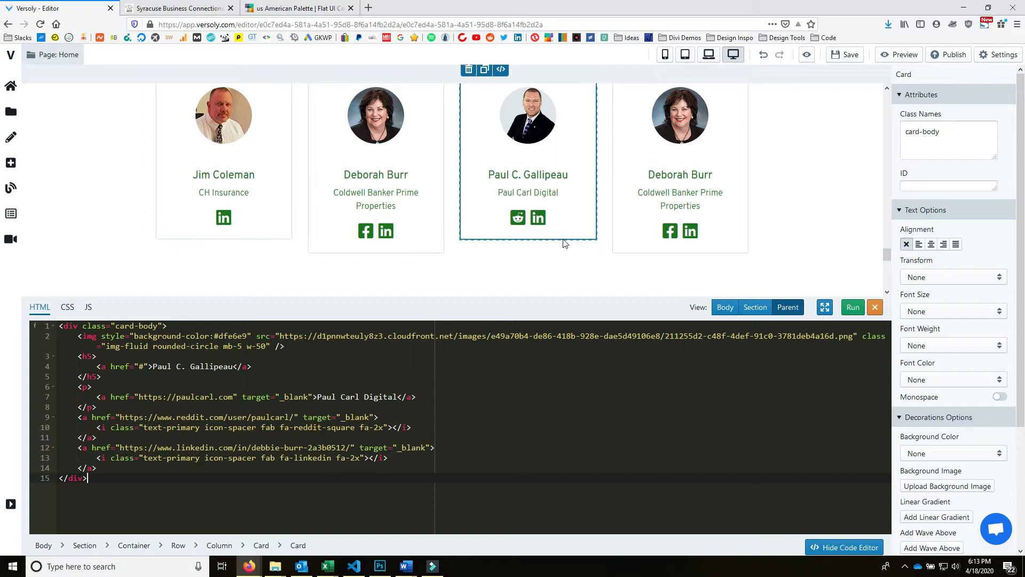
# - Duplicate the LinkedIn link block twice below itself and run the code to update the card
pyautogui.moveTo(98, 468); pyautogui.dragTo(74, 450)
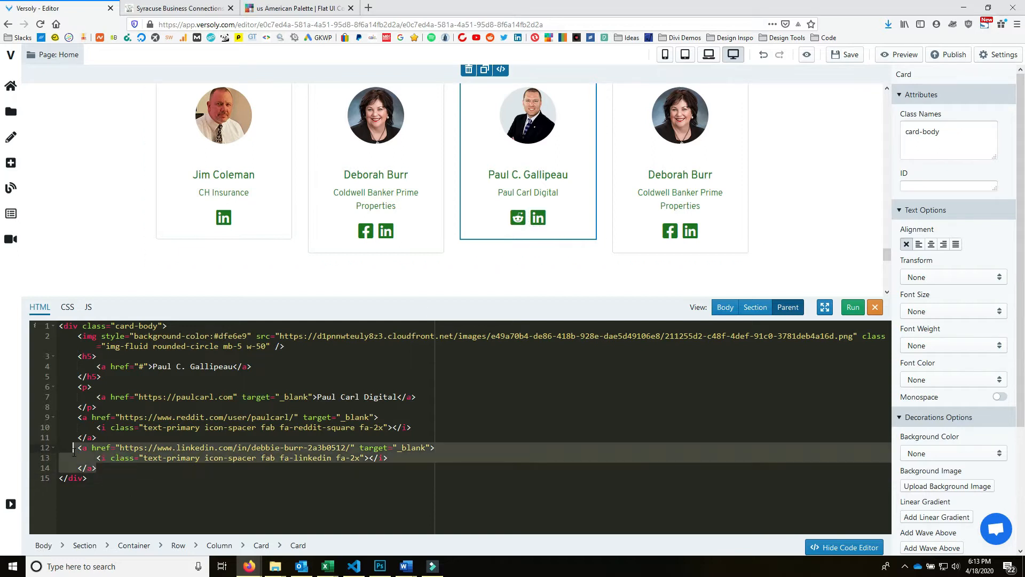
pyautogui.hotkey('ctrl', 'c')
pyautogui.click(144, 470)
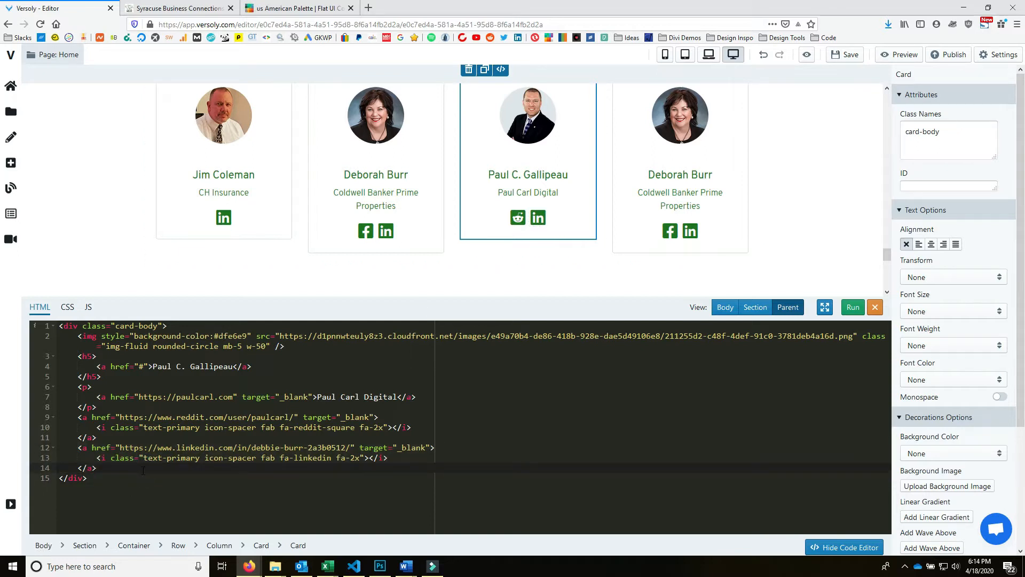
pyautogui.press('Return')
pyautogui.hotkey('ctrl', 'v')
pyautogui.press('Return')
pyautogui.hotkey('ctrl', 'v')
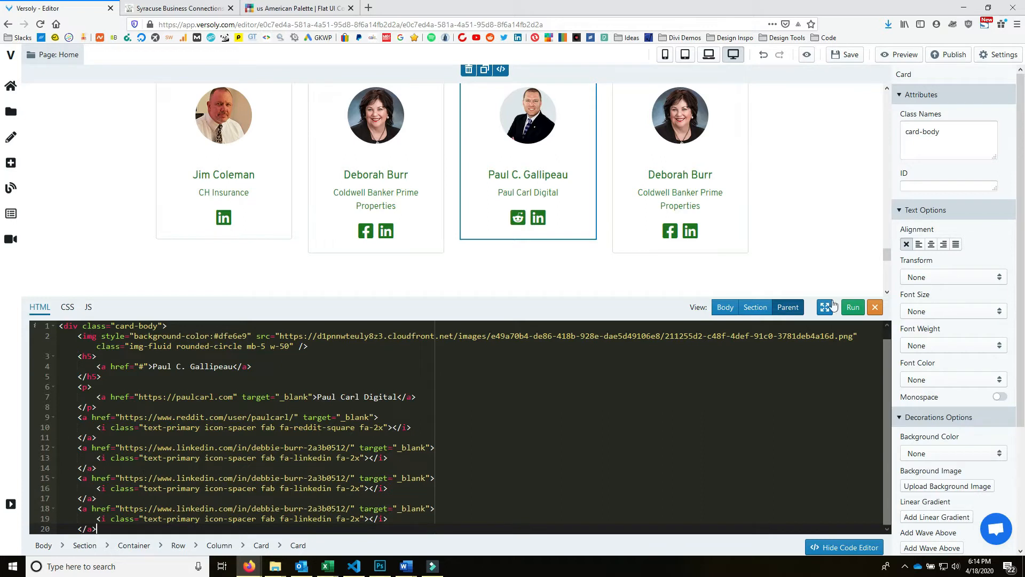
pyautogui.click(853, 307)
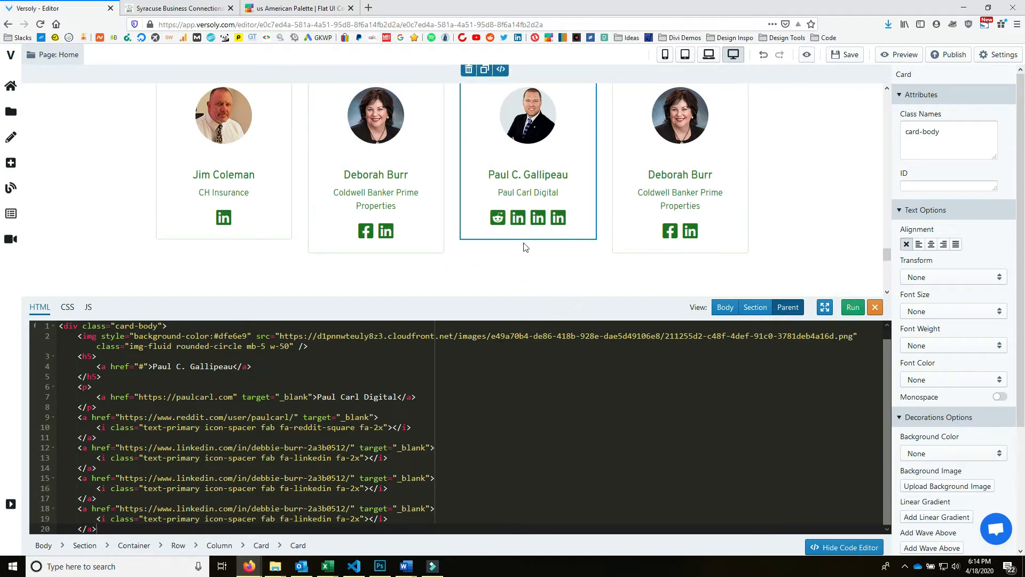
# - Change the second LinkedIn icon copy to twitter-square
pyautogui.click(538, 218)
pyautogui.click(586, 202)
pyautogui.doubleClick(385, 172)
pyautogui.write('twitter')
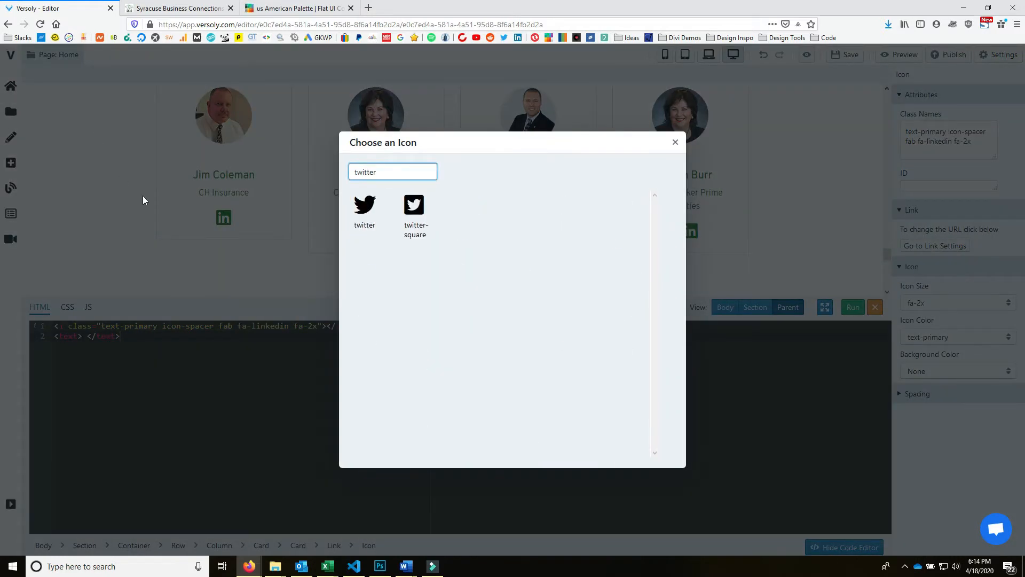
pyautogui.click(414, 208)
# - Change the last LinkedIn icon copy to youtube-square and select the whole third card
pyautogui.click(558, 224)
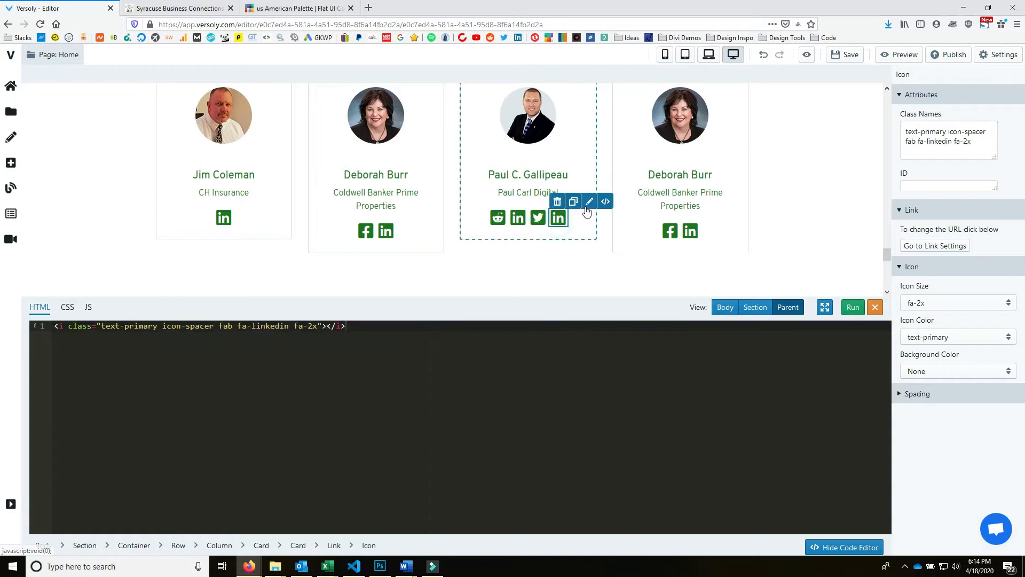
pyautogui.click(585, 201)
pyautogui.doubleClick(390, 170)
pyautogui.write('youtube')
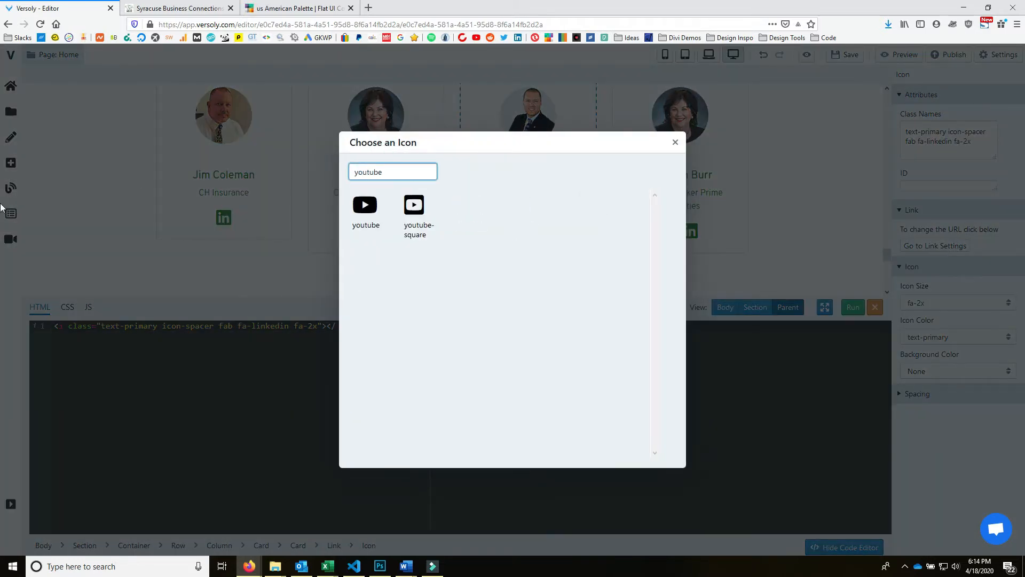
pyautogui.click(416, 208)
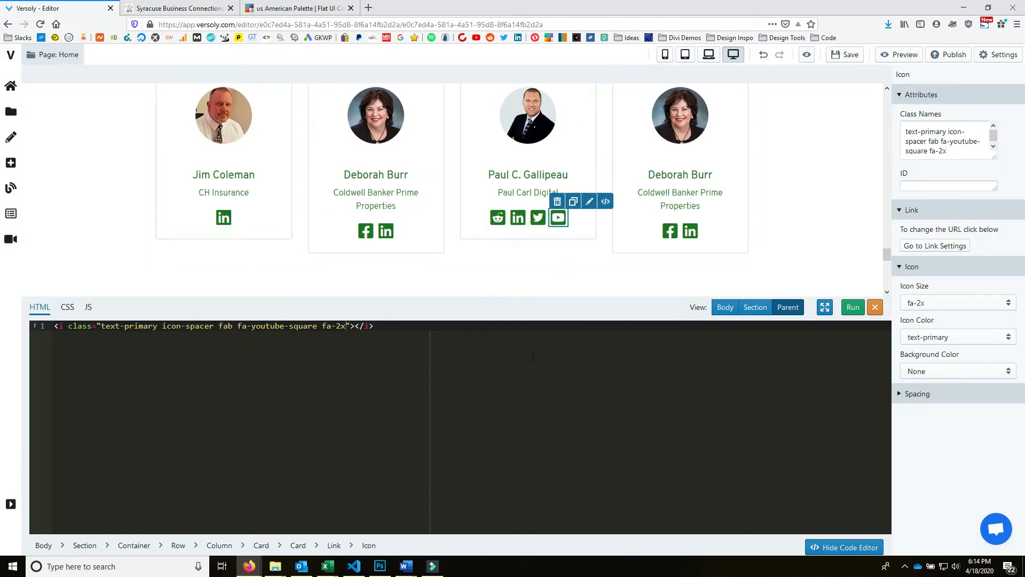
pyautogui.click(479, 216)
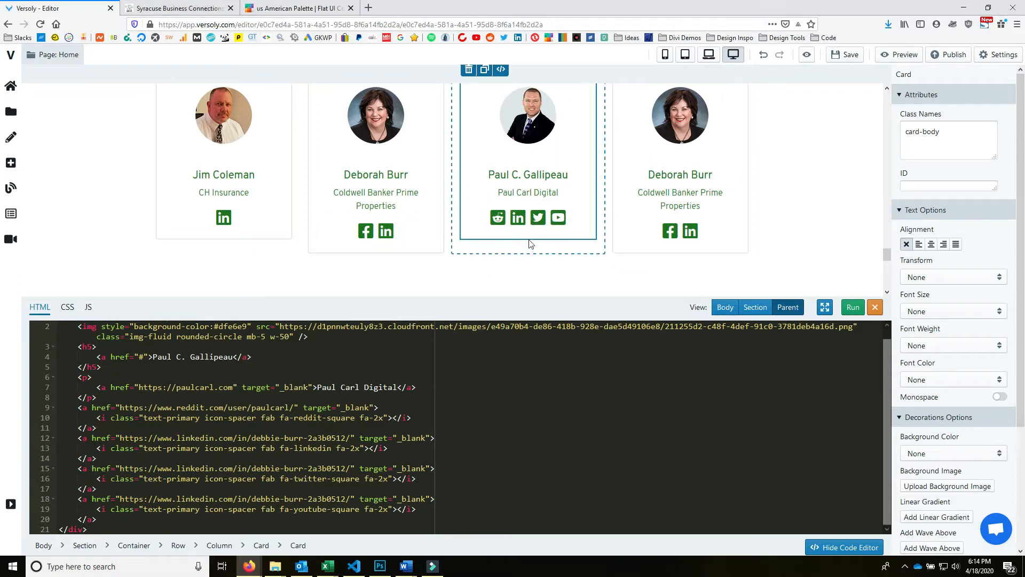
# - Open the member's YouTube link from the live site and select the channel address
pyautogui.hotkey('ctrl', 'Tab')
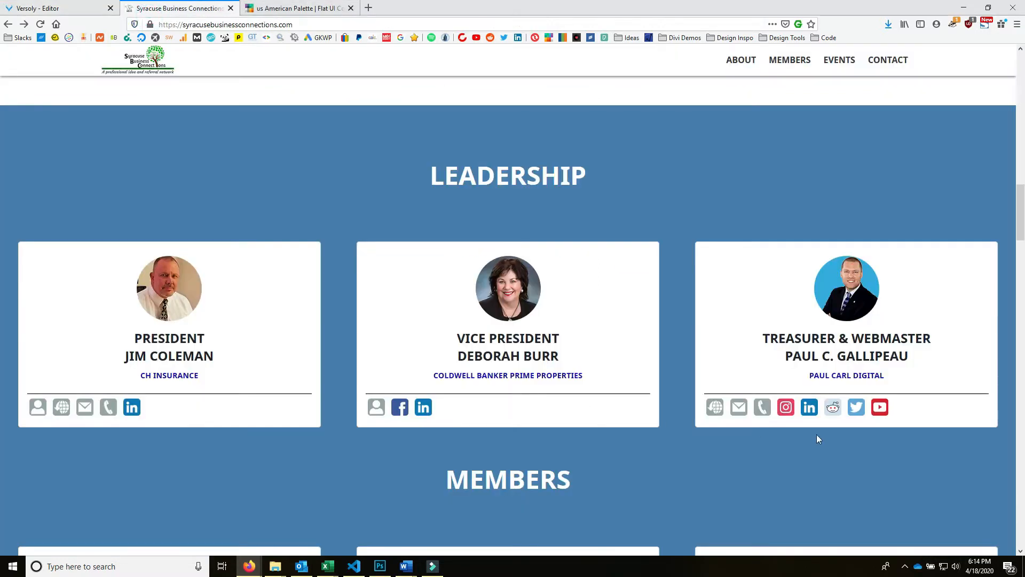
pyautogui.middleClick(878, 413)
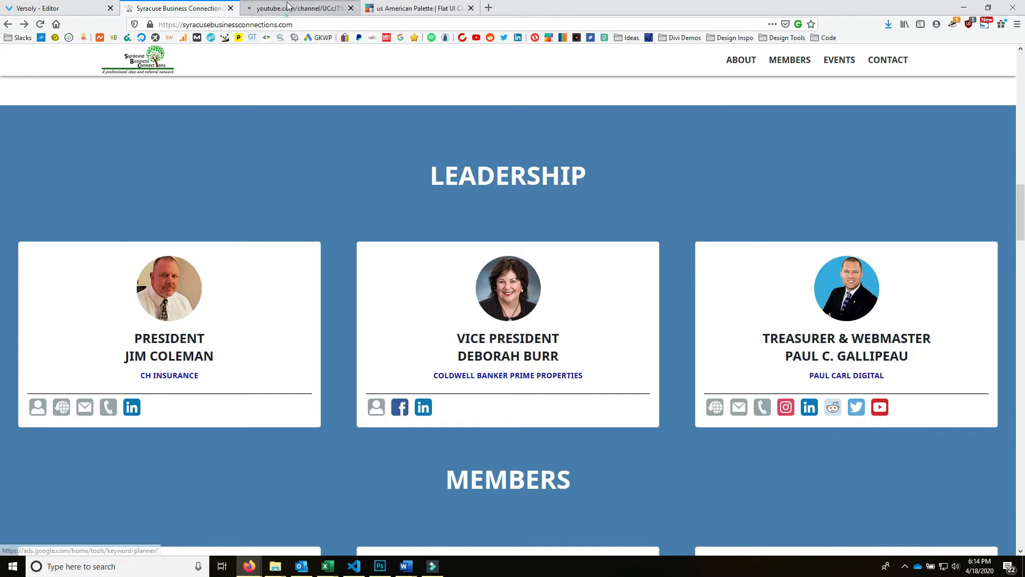
pyautogui.click(310, 14)
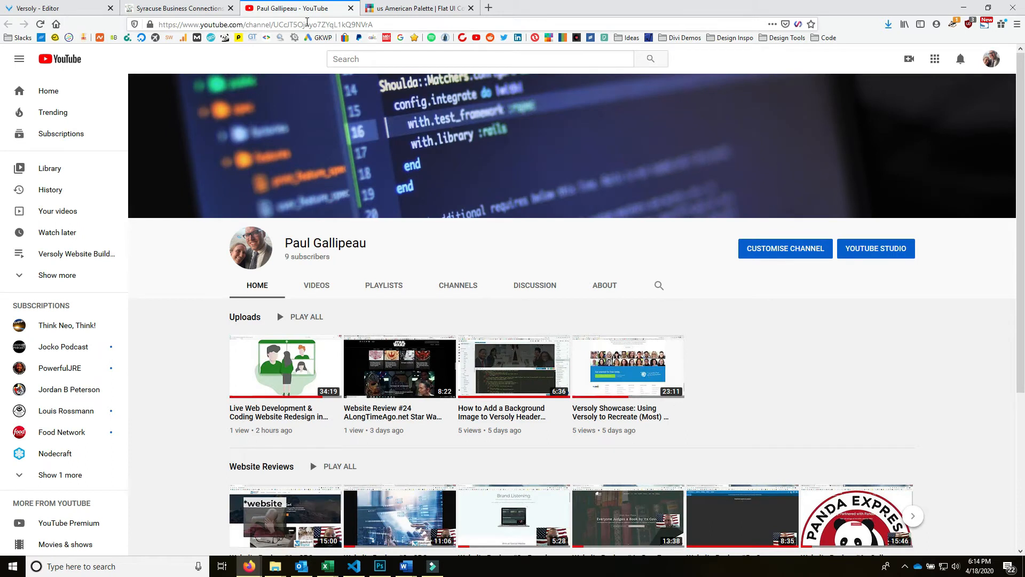
pyautogui.click(307, 22)
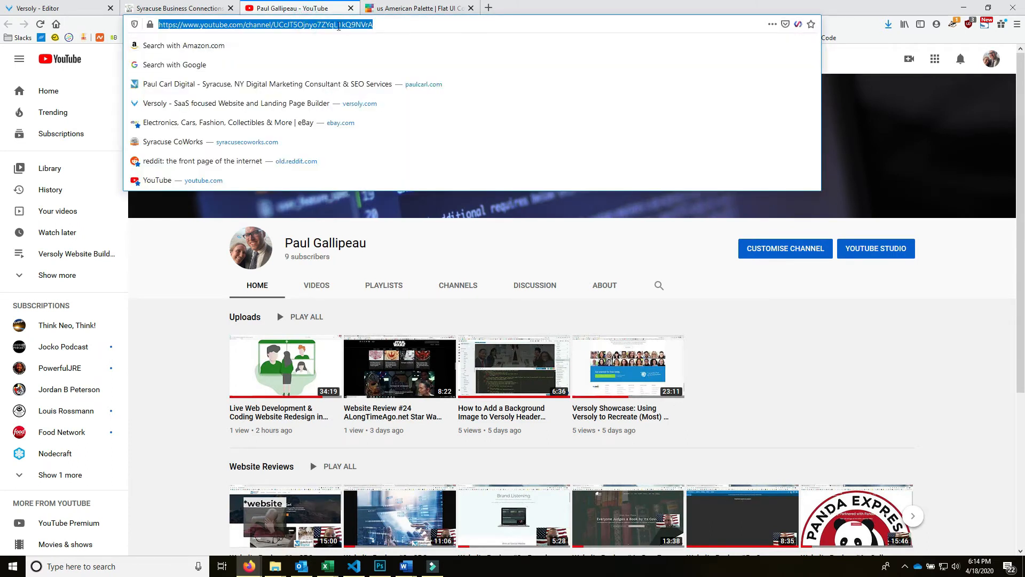
# - Replace the old LinkedIn URL in the youtube-square link with the YouTube channel address
pyautogui.click(212, 15)
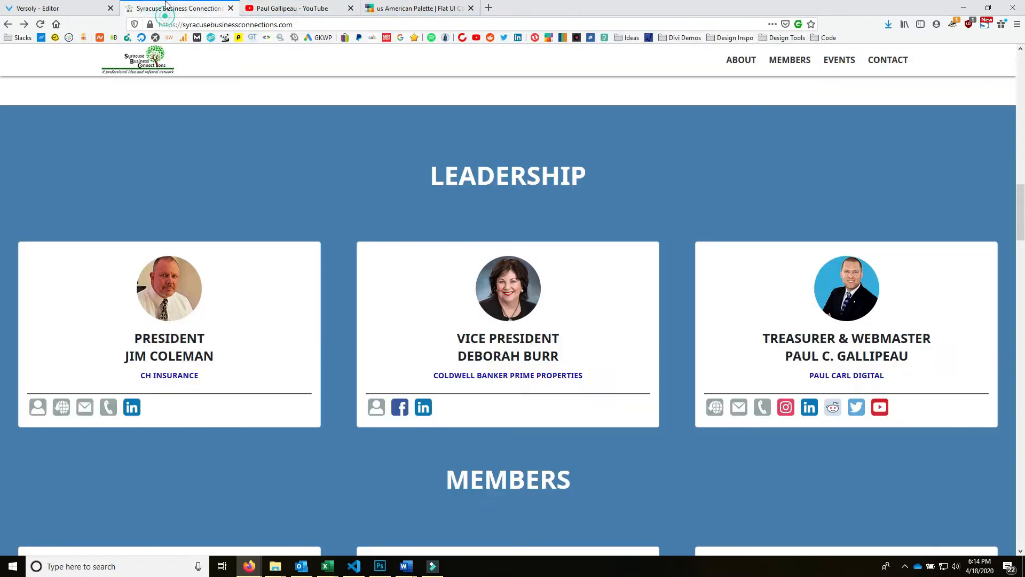
pyautogui.click(48, 9)
pyautogui.click(289, 526)
pyautogui.moveTo(350, 498); pyautogui.dragTo(158, 499)
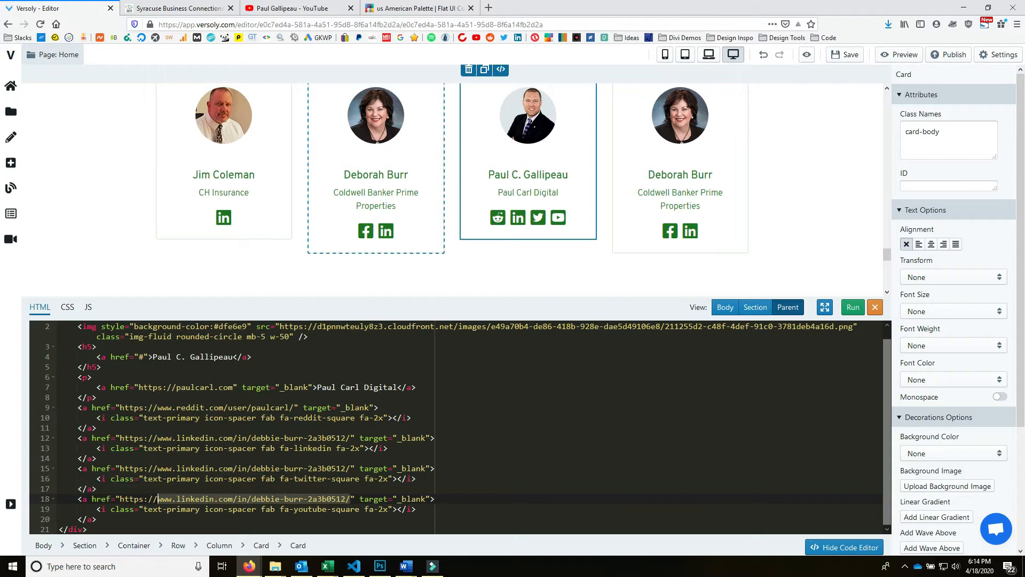
pyautogui.moveTo(145, 498); pyautogui.dragTo(120, 498)
pyautogui.hotkey('ctrl', 'v')
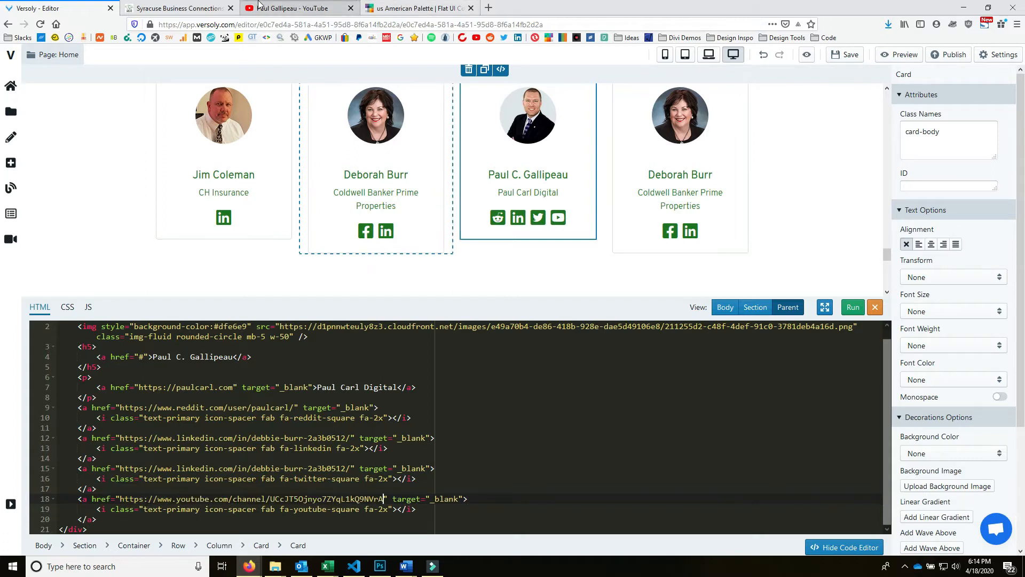
pyautogui.click(176, 8)
# - Replace the line-12 LinkedIn href with the member's LinkedIn profile address from the live site, and run
pyautogui.rightClick(807, 417)
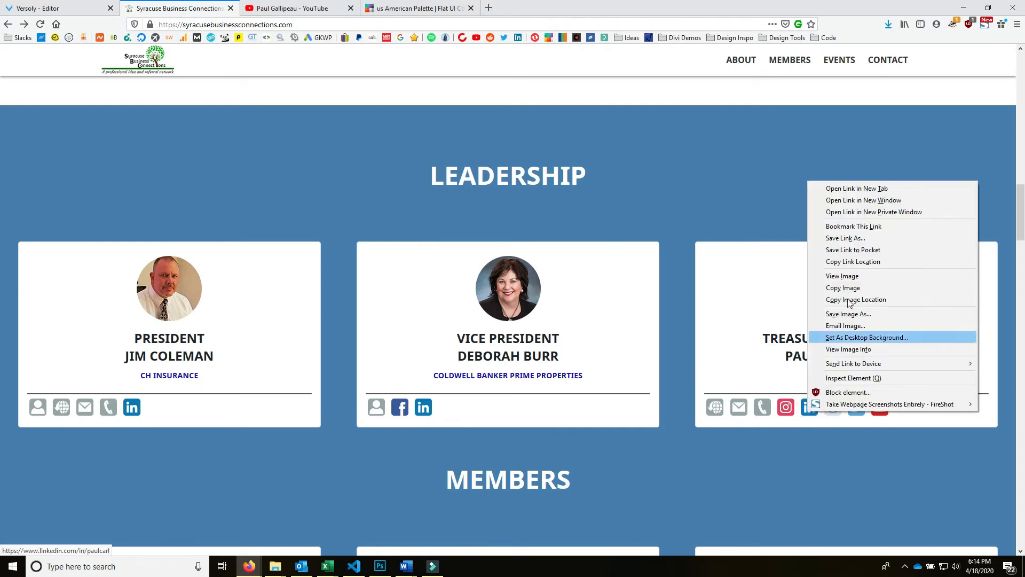
pyautogui.click(888, 260)
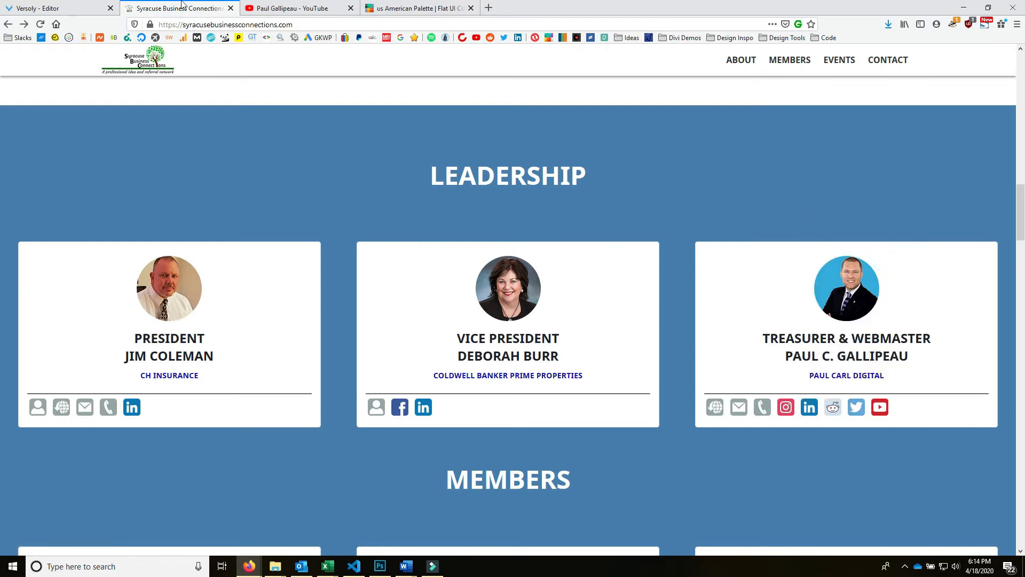
pyautogui.click(58, 8)
pyautogui.click(355, 459)
pyautogui.moveTo(347, 438); pyautogui.dragTo(265, 430)
pyautogui.click(325, 441)
pyautogui.moveTo(350, 436); pyautogui.dragTo(130, 438)
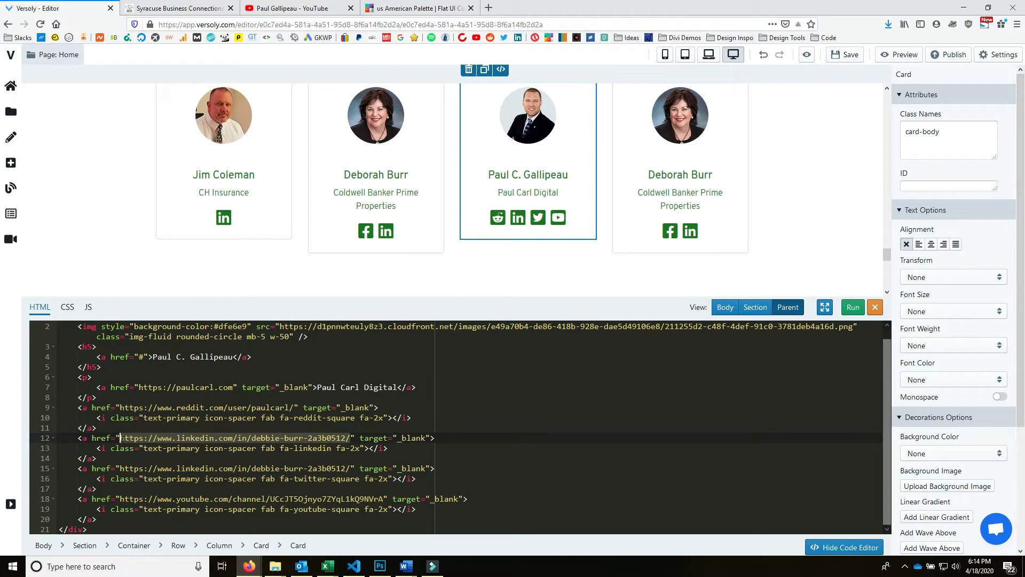
pyautogui.hotkey('ctrl', 'v')
pyautogui.click(849, 308)
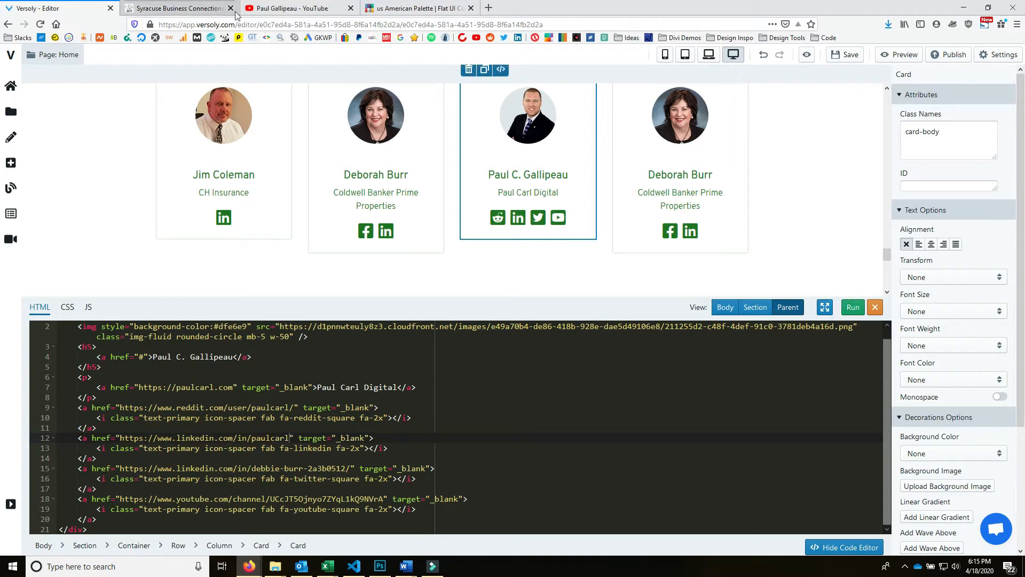
# - Replace the line-15 Twitter href with the member's Twitter page address, and run
pyautogui.click(176, 9)
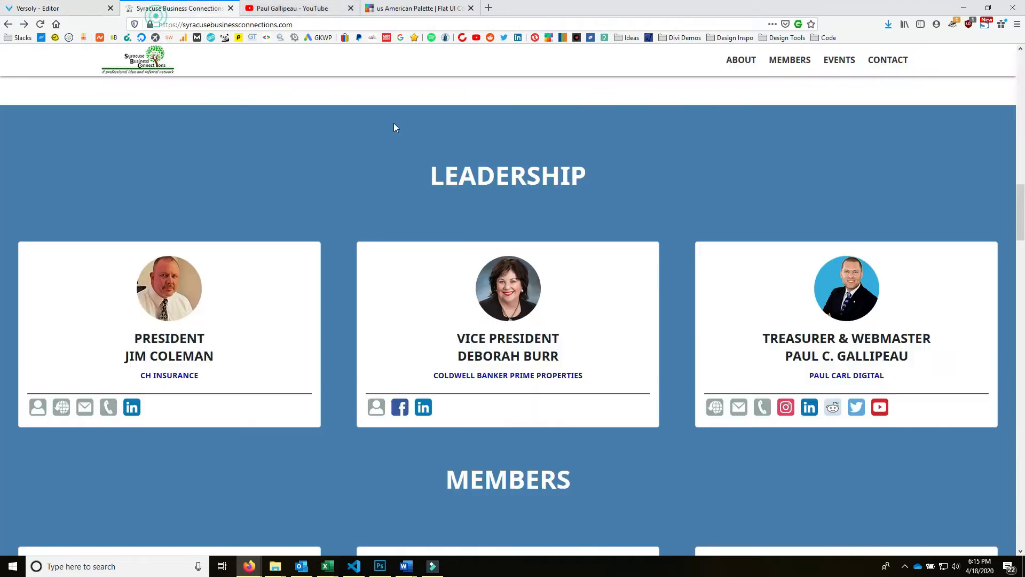
pyautogui.rightClick(856, 408)
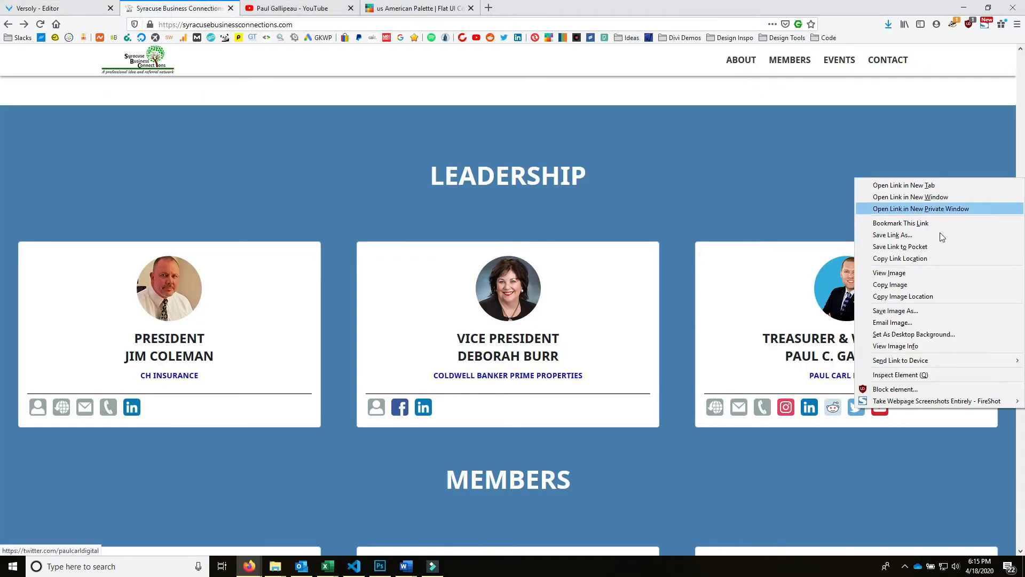
pyautogui.click(923, 259)
pyautogui.click(64, 8)
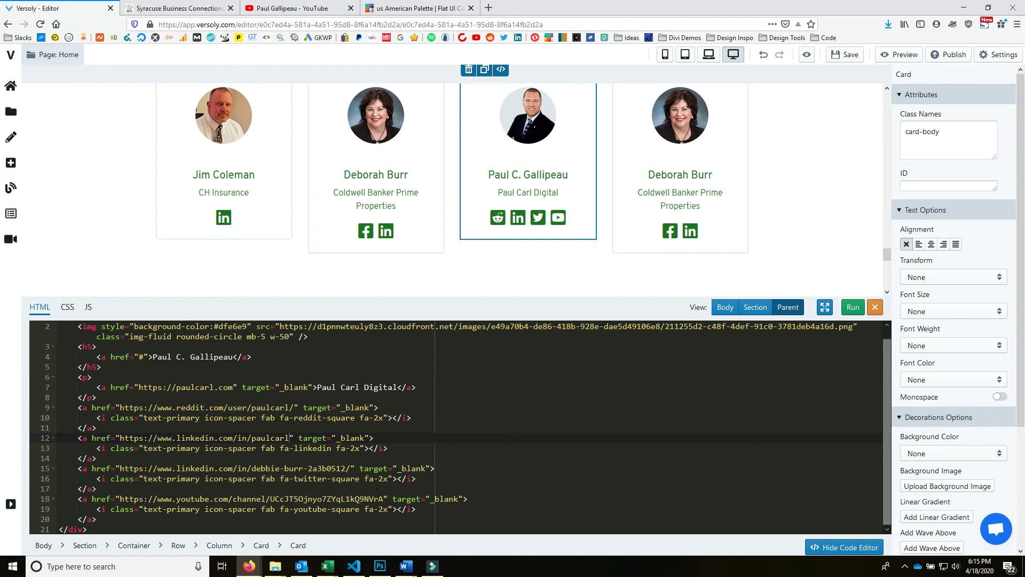
pyautogui.click(352, 468)
pyautogui.moveTo(352, 468); pyautogui.dragTo(122, 468)
pyautogui.hotkey('ctrl', 'v')
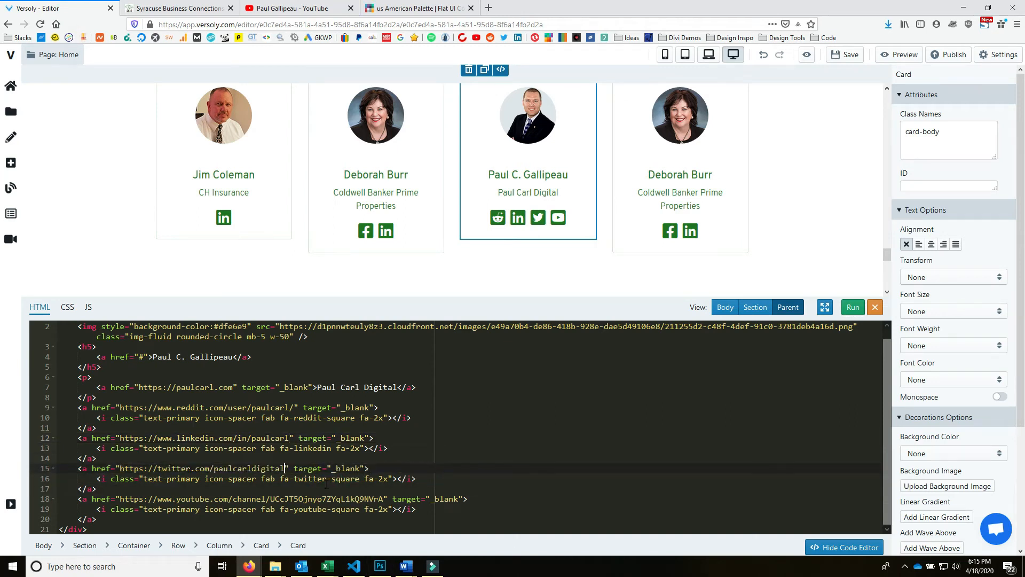
pyautogui.click(304, 469)
pyautogui.click(851, 308)
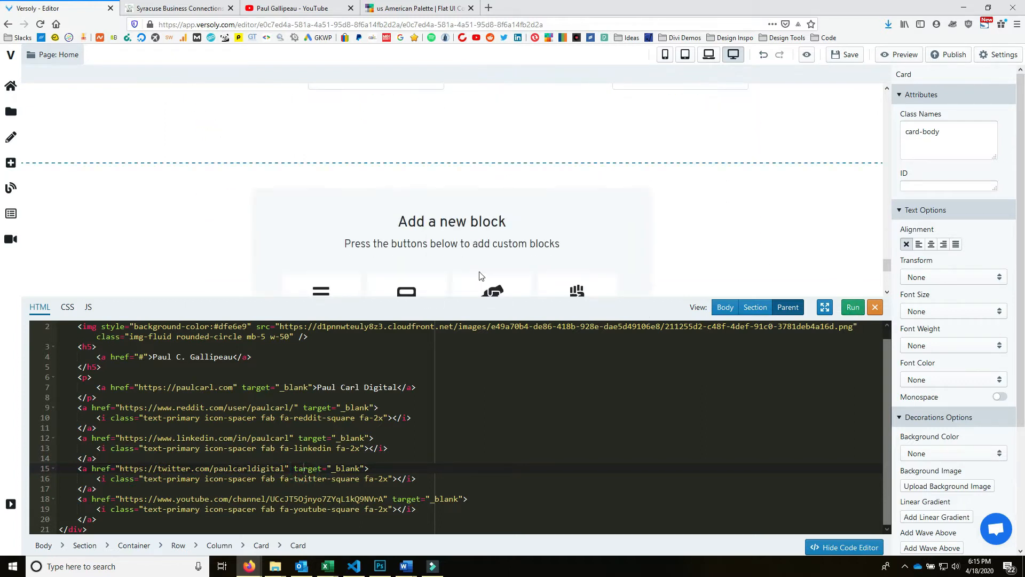
# - Select the fourth card so the Code Editor shows its HTML
pyautogui.scroll(2, 647, 165)
pyautogui.scroll(-2, 526, 215)
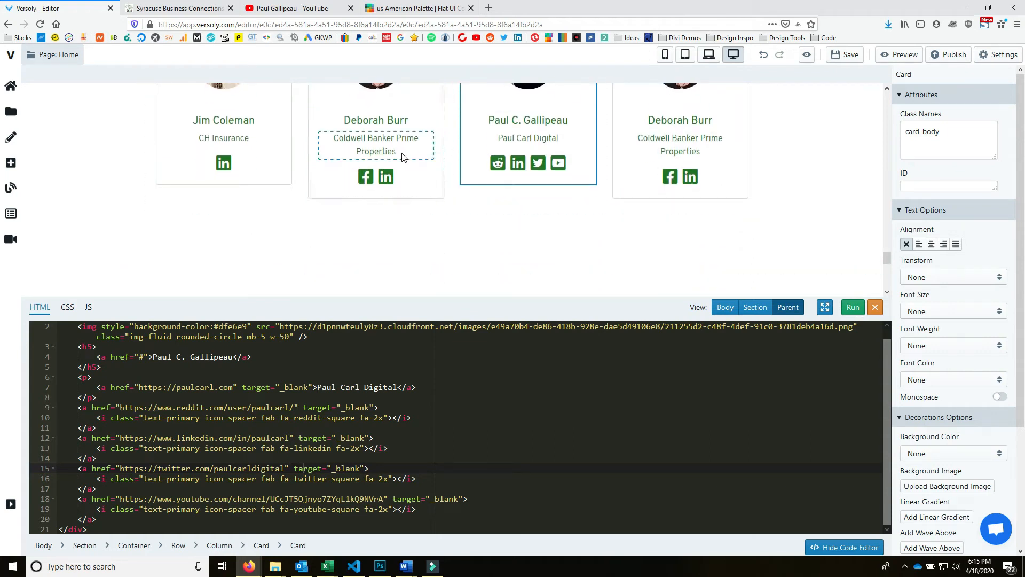
pyautogui.scroll(3, 515, 179)
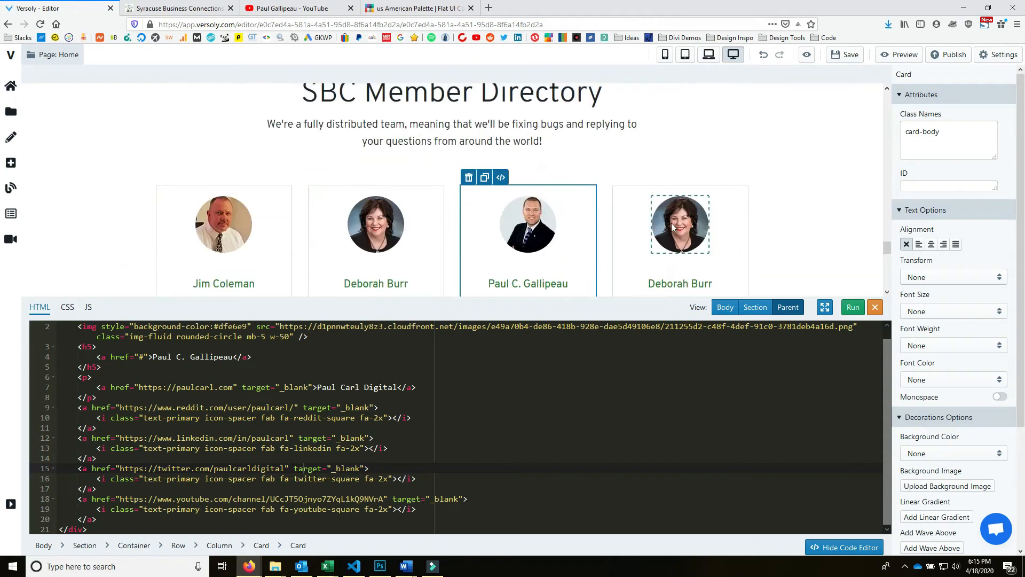
pyautogui.scroll(-2, 672, 206)
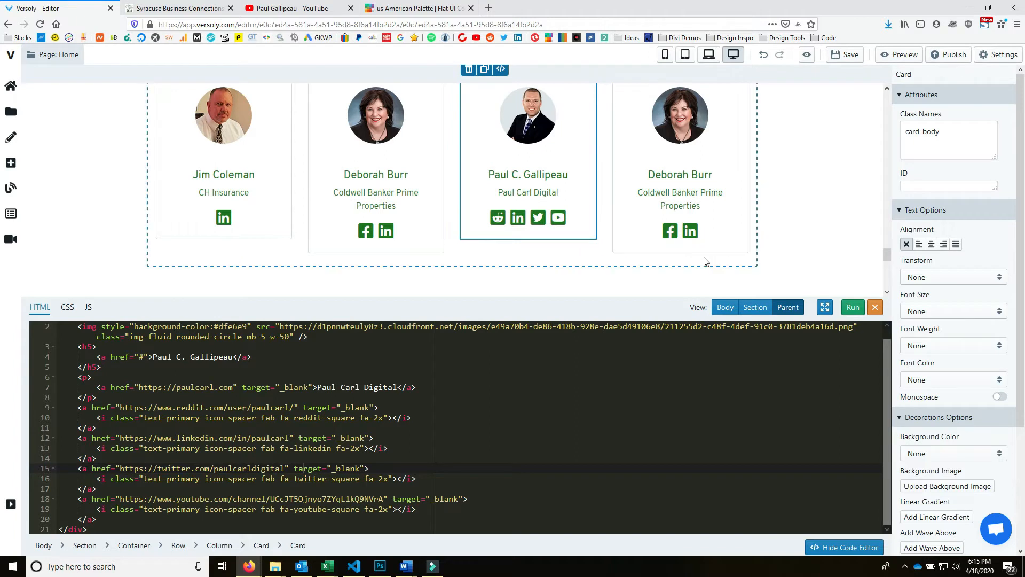
pyautogui.click(703, 161)
# - Select the first member's name on the live directory site
pyautogui.click(175, 7)
pyautogui.scroll(-7, 564, 277)
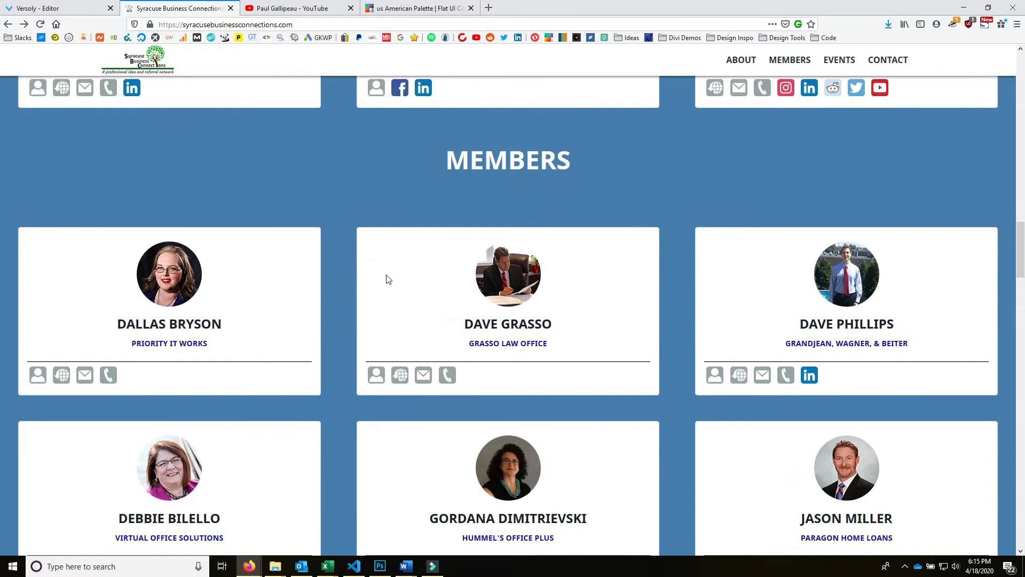
pyautogui.moveTo(227, 267); pyautogui.dragTo(117, 263)
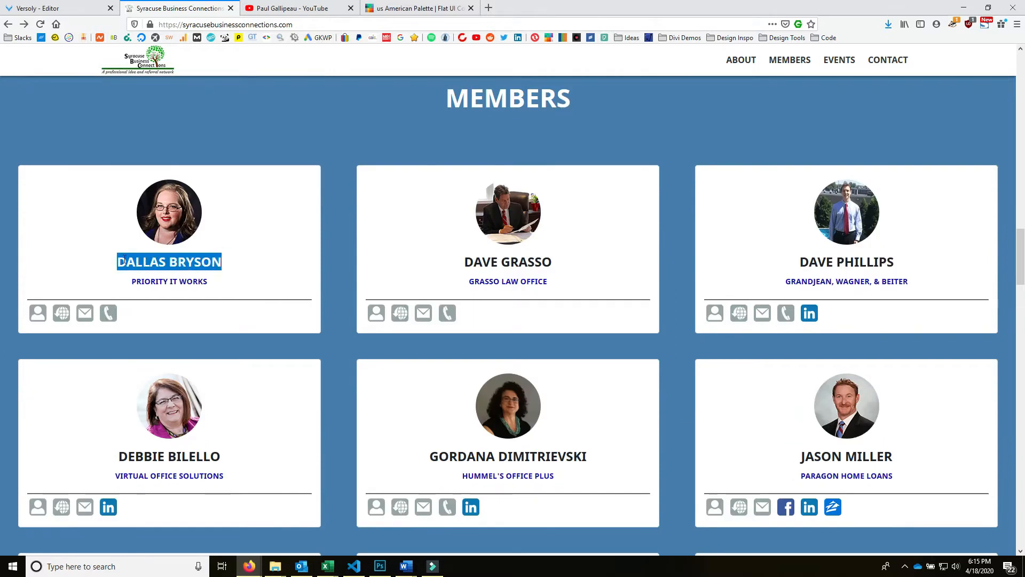
pyautogui.click(43, 6)
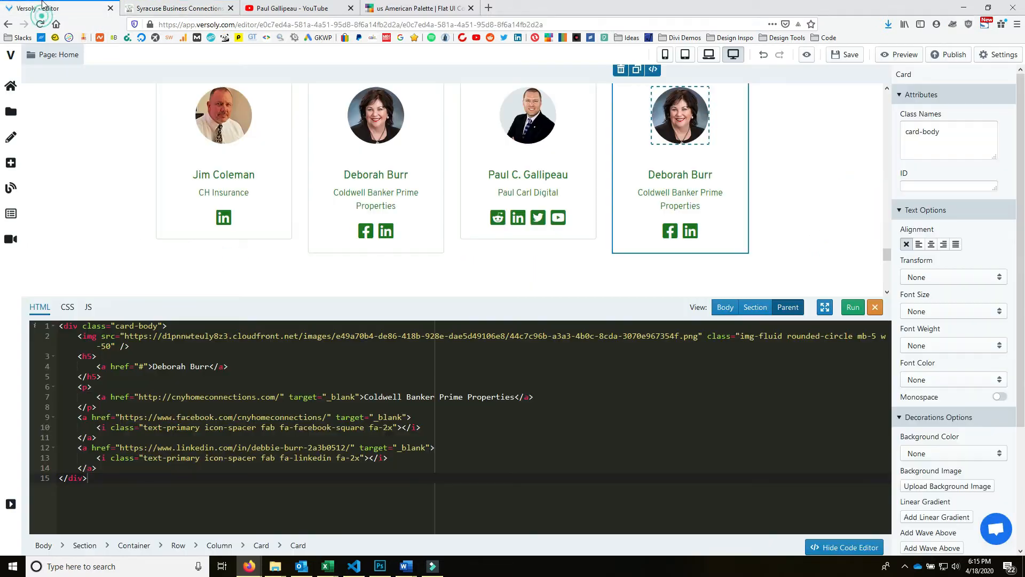
# - Replace the fourth card's heading name with the first live-site member's name
pyautogui.click(676, 179)
pyautogui.click(116, 327)
pyautogui.moveTo(116, 327); pyautogui.dragTo(171, 326)
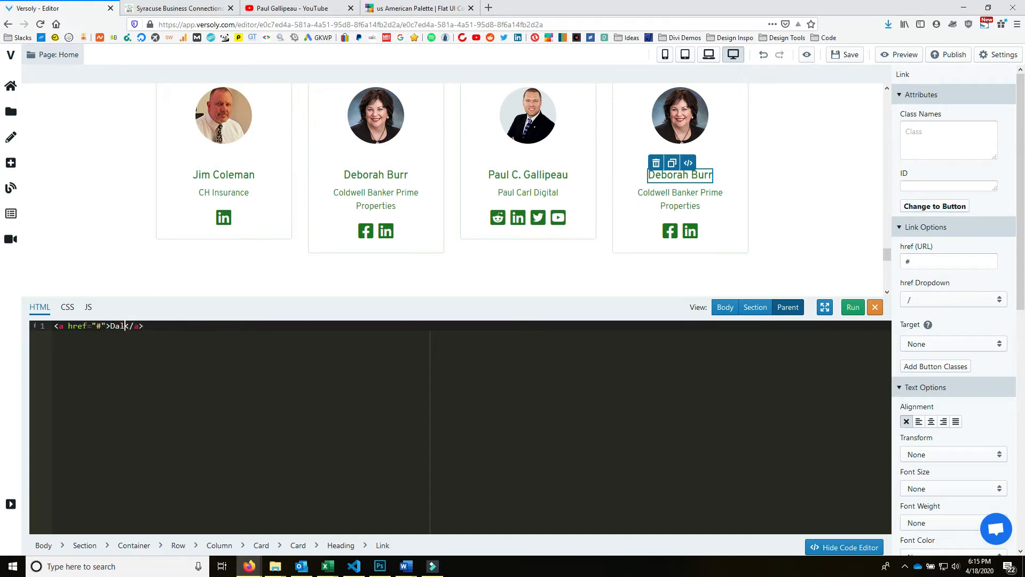
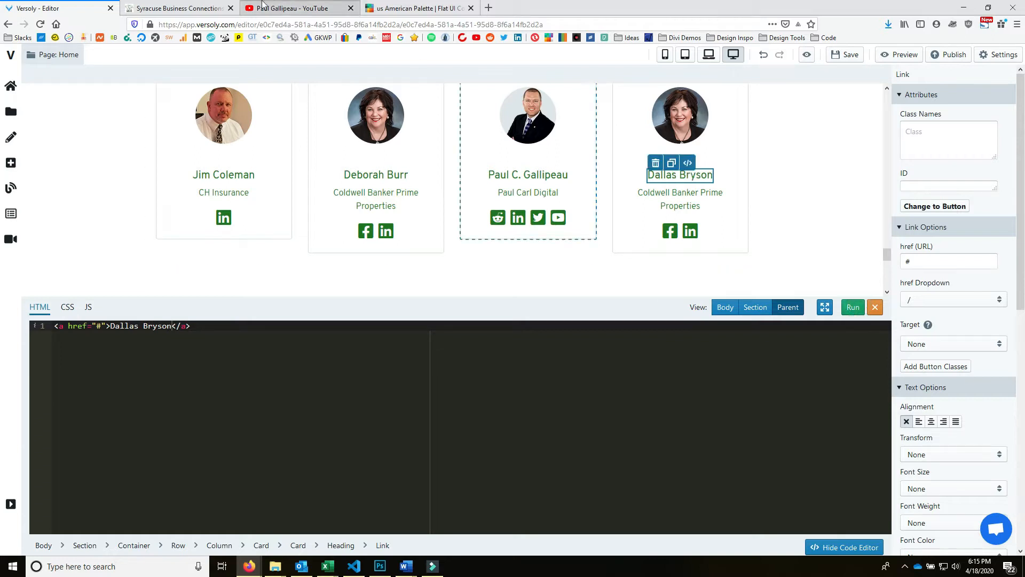
# - Select the fourth card's company paragraph and check the Priority IT Works link on the live site
pyautogui.click(176, 8)
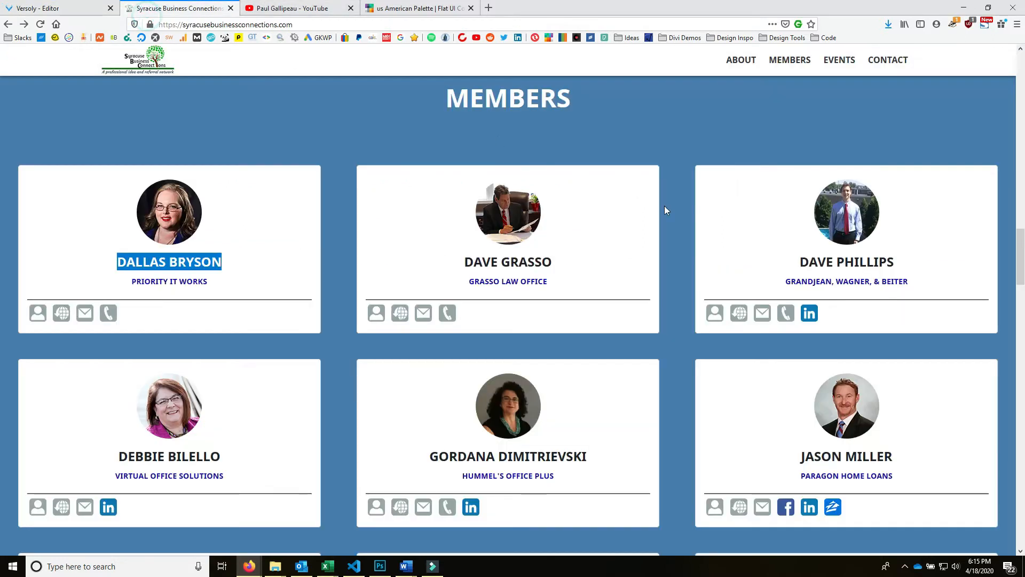
pyautogui.tripleClick(221, 283)
pyautogui.click(37, 8)
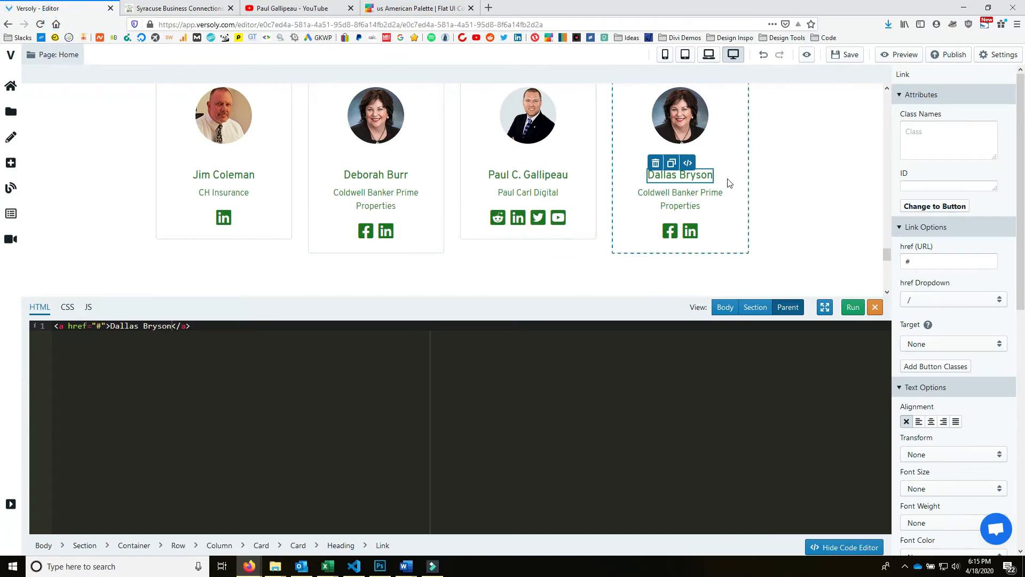
pyautogui.click(699, 203)
pyautogui.click(177, 8)
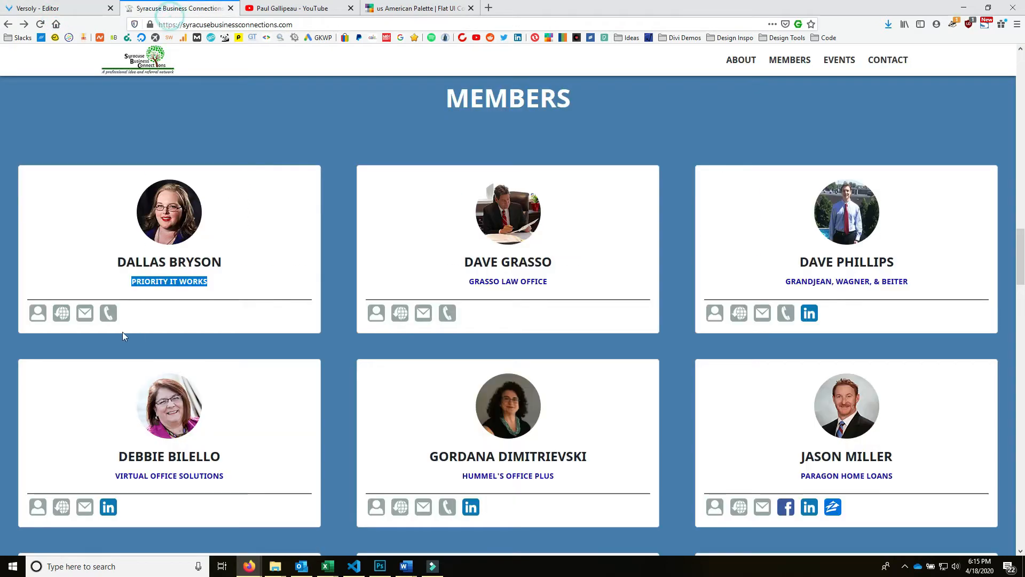
pyautogui.rightClick(191, 282)
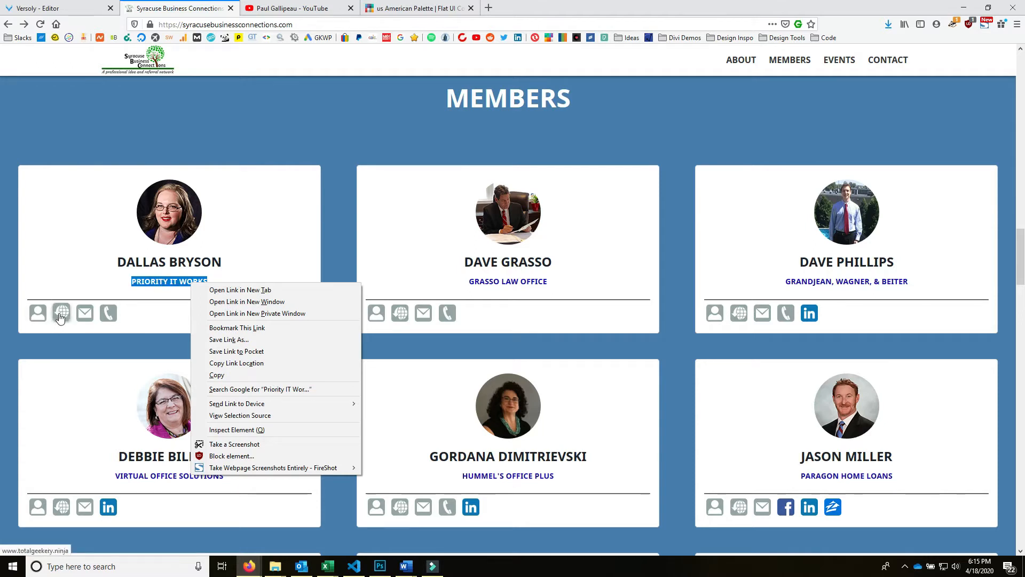
# - Search Google for 'priority it works' in a new tab
pyautogui.click(307, 140)
pyautogui.hotkey('ctrl', 't')
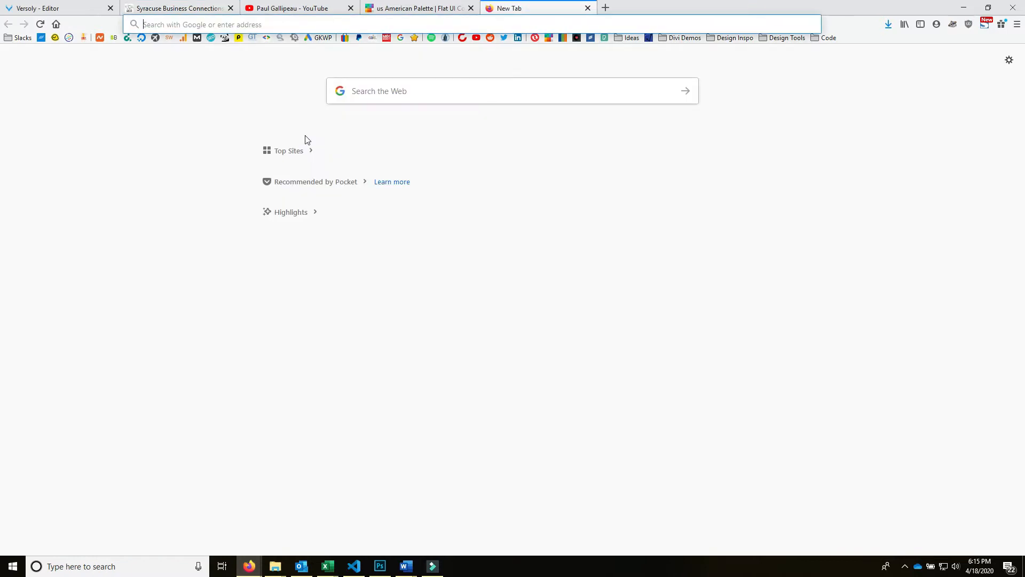
pyautogui.write('priority it')
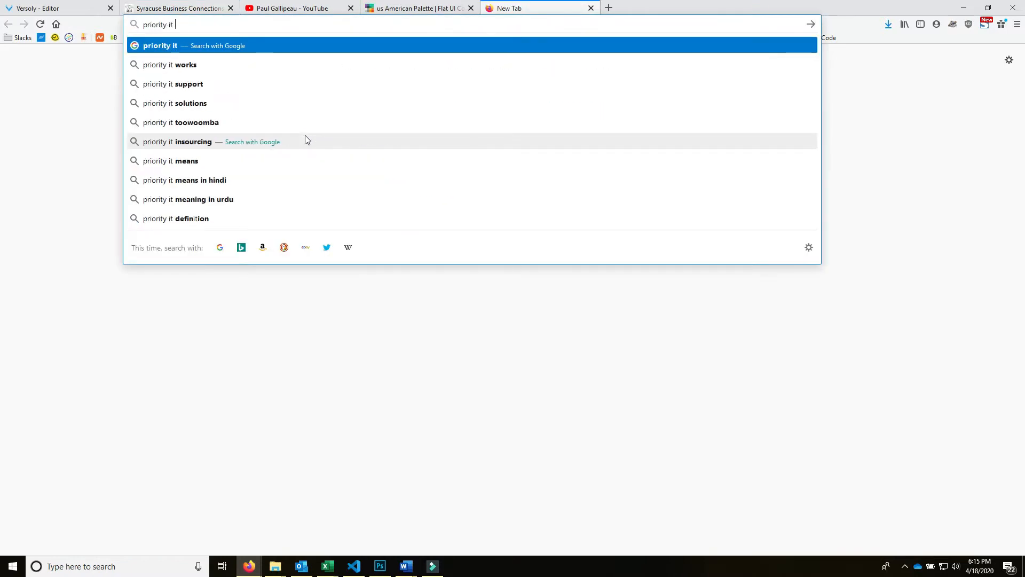
pyautogui.press('Down')
pyautogui.press('Return')
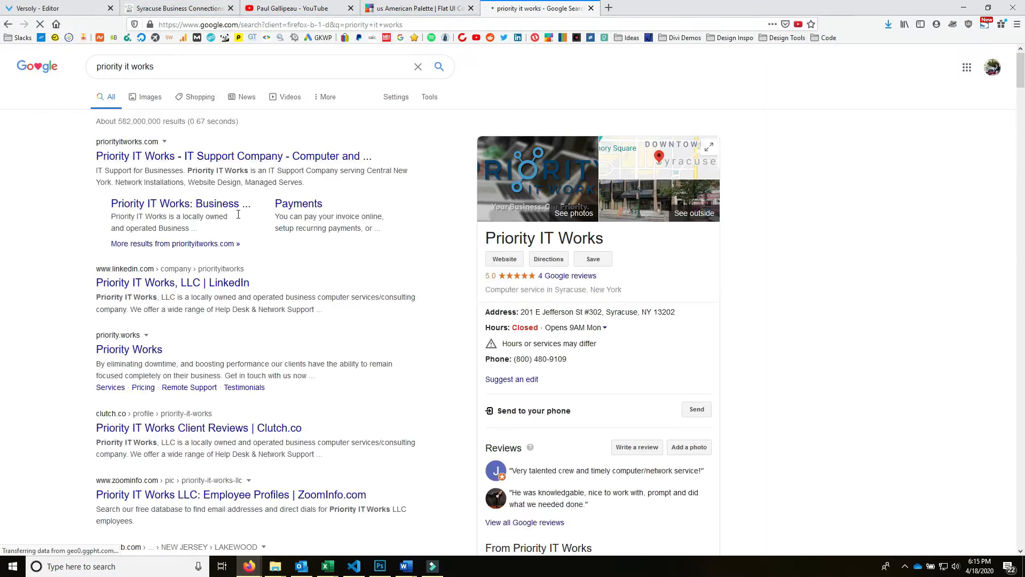
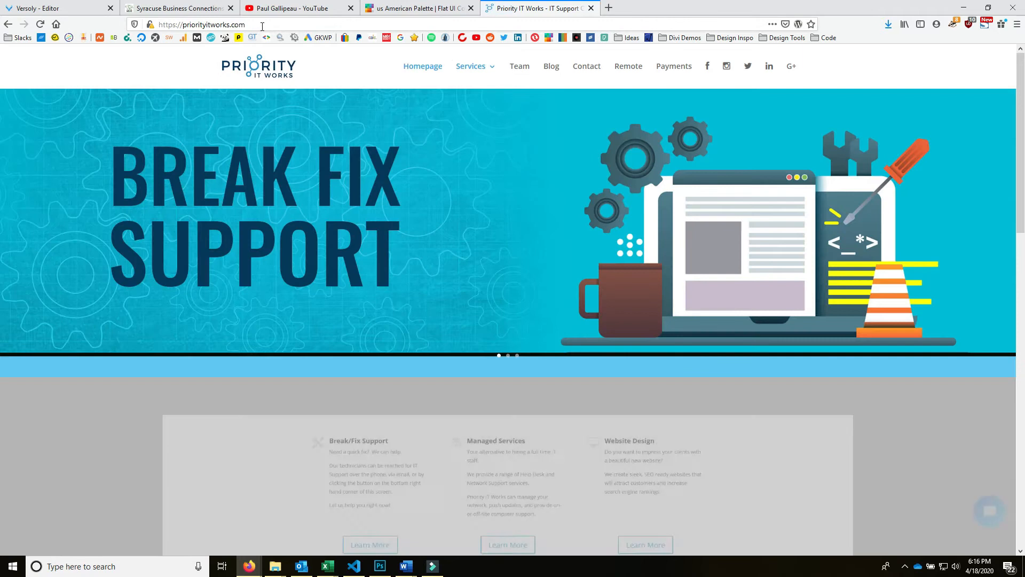
# - Inspect the priorityitworks.com address and its connection security details
pyautogui.click(224, 25)
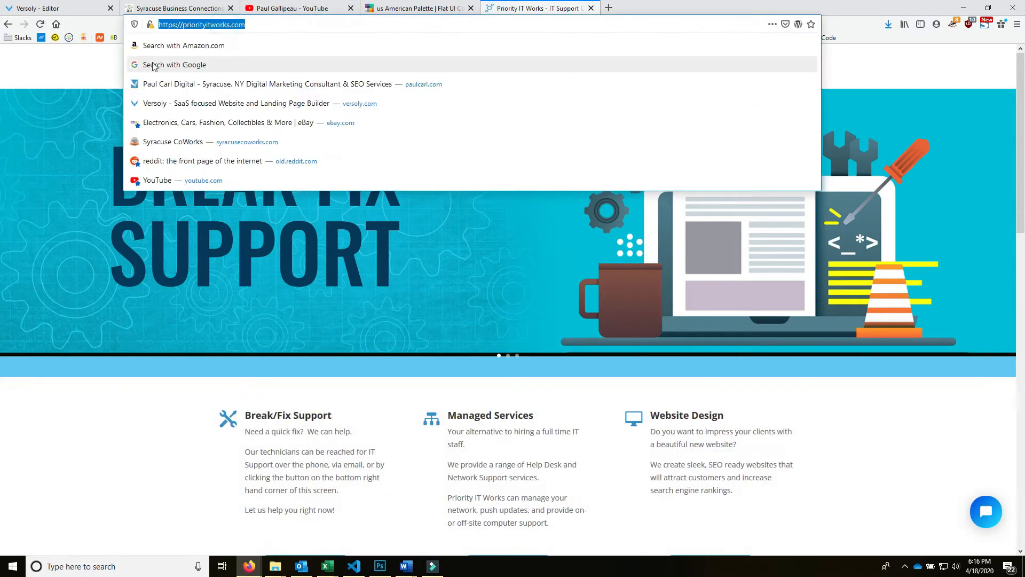
pyautogui.click(13, 268)
pyautogui.click(150, 24)
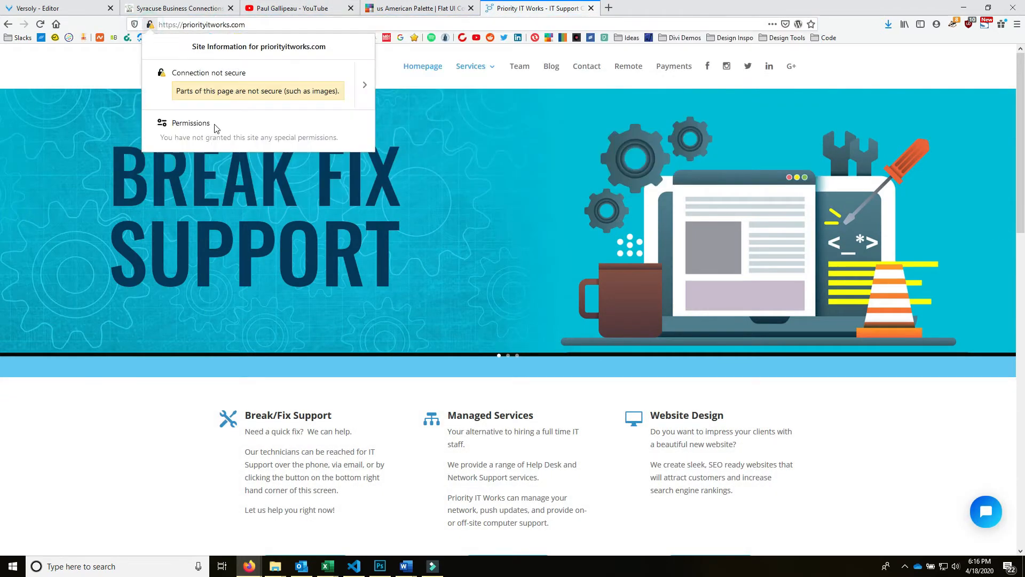
pyautogui.click(364, 84)
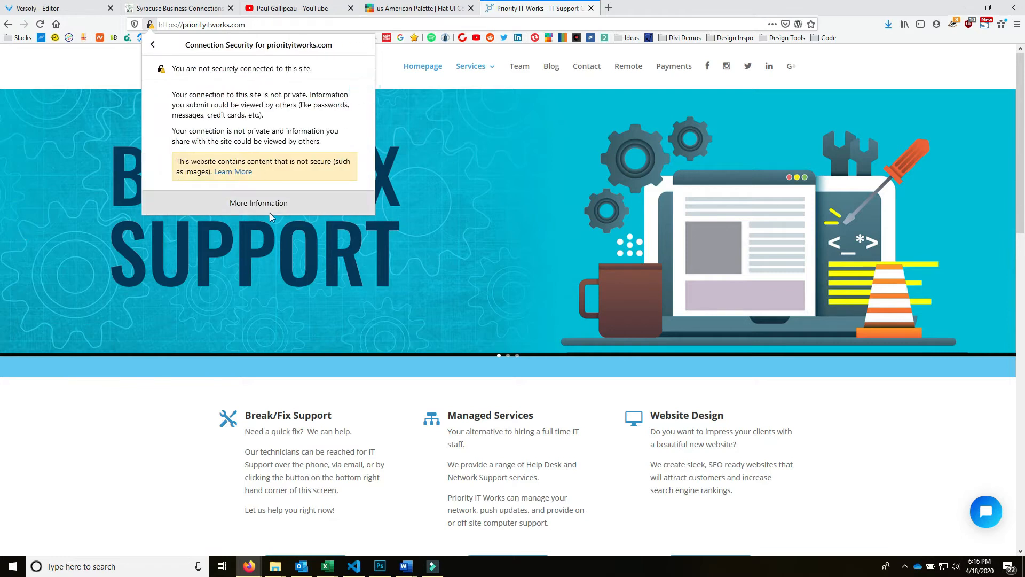
pyautogui.click(596, 260)
# - Review the Priority IT Works page, copy its full URL, and close its tab
pyautogui.scroll(-10, 596, 260)
pyautogui.scroll(10, 586, 338)
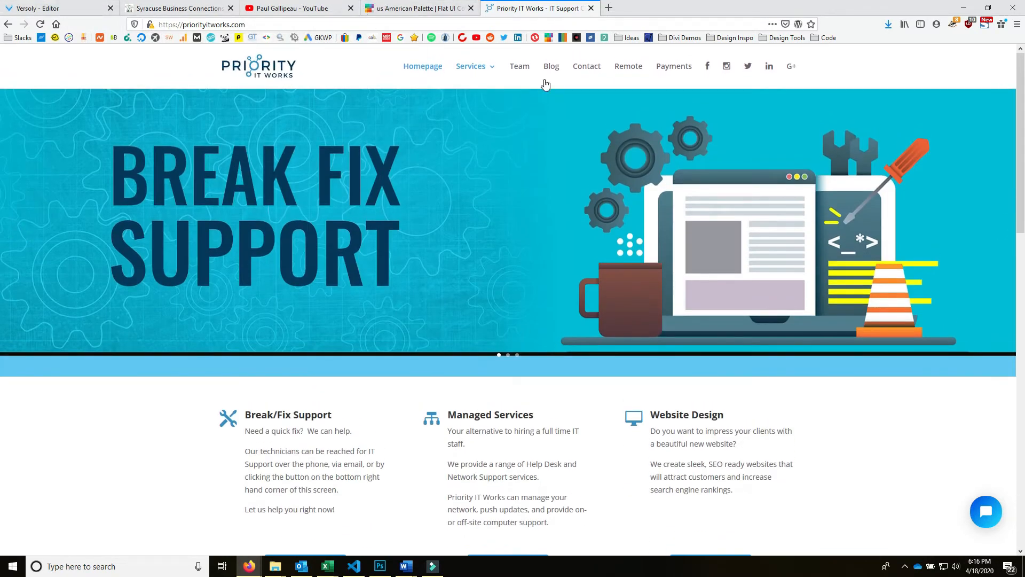
pyautogui.scroll(-8, 623, 297)
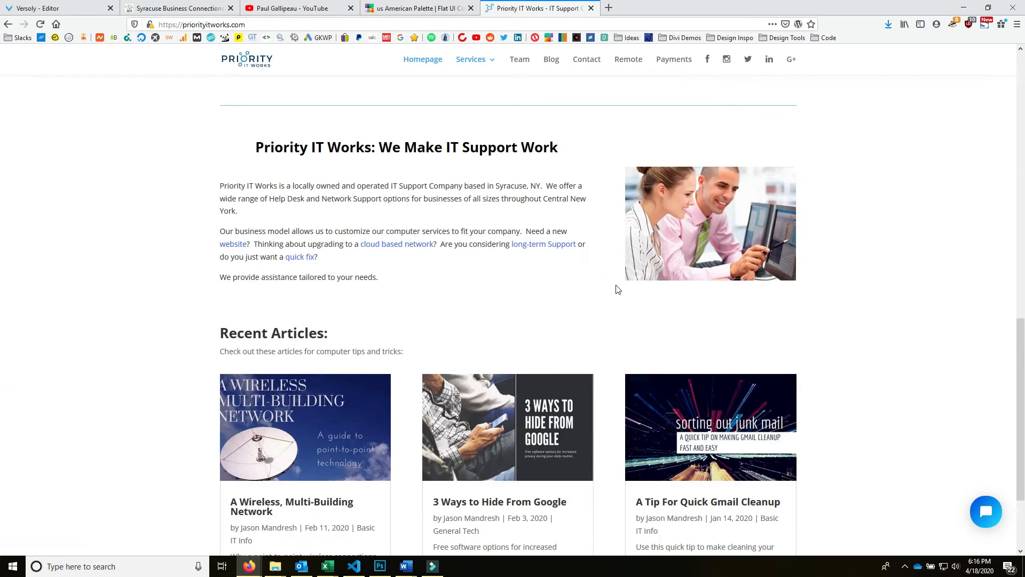
pyautogui.scroll(8, 614, 287)
pyautogui.click(579, 22)
pyautogui.hotkey('ctrl', 'c')
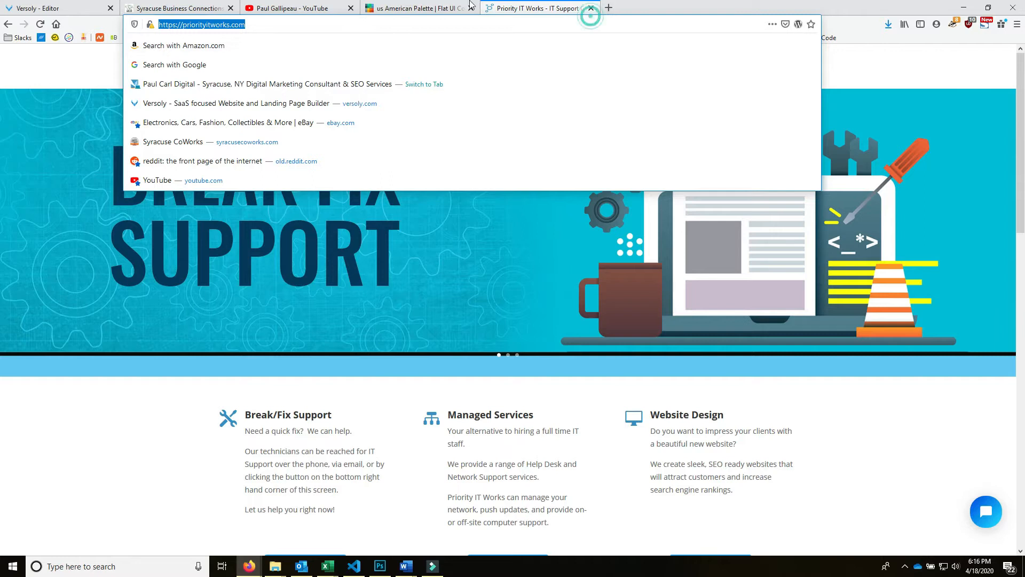
pyautogui.click(472, 8)
pyautogui.click(472, 8)
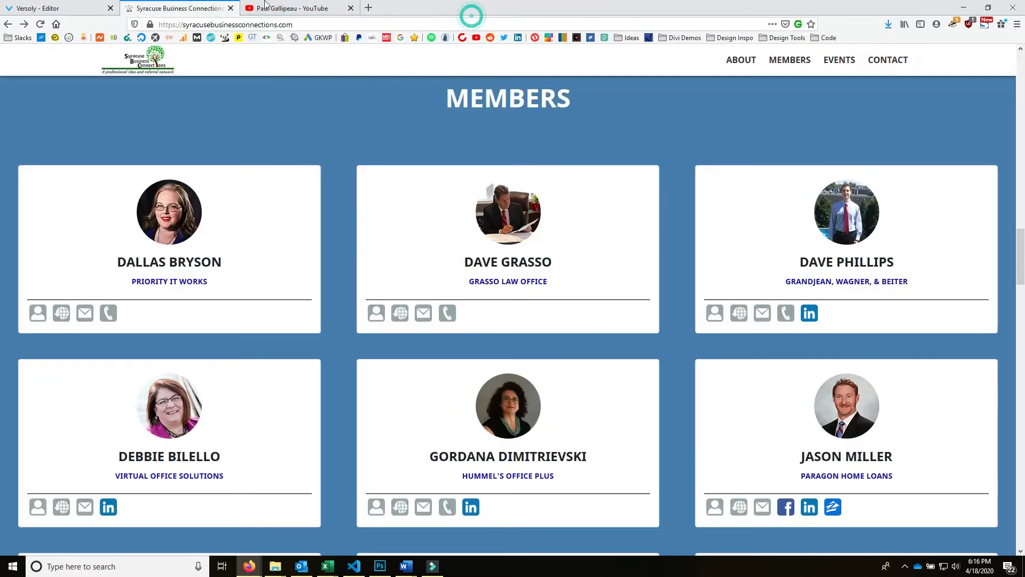
pyautogui.click(41, 9)
pyautogui.click(263, 392)
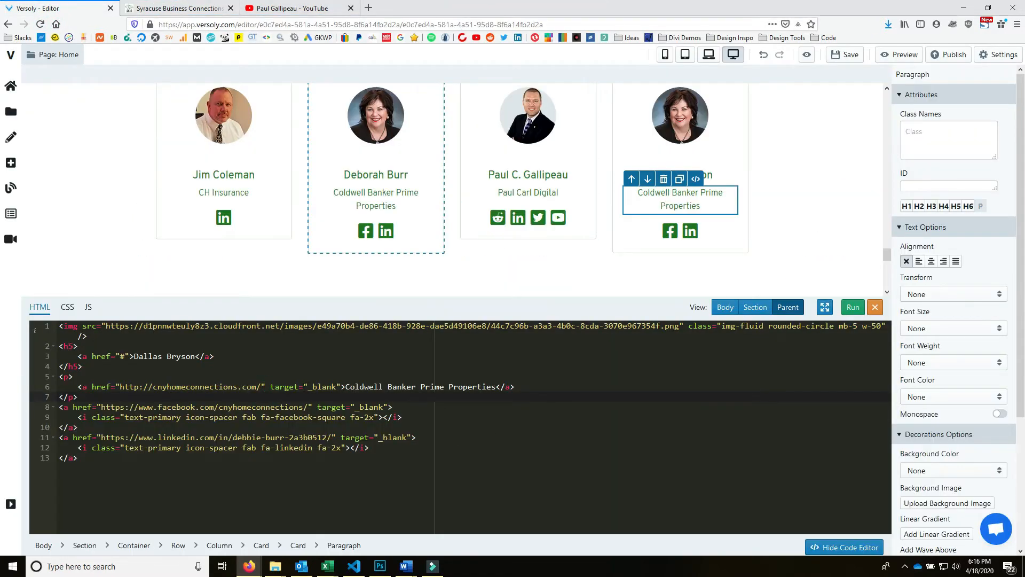
pyautogui.moveTo(262, 386); pyautogui.dragTo(111, 386)
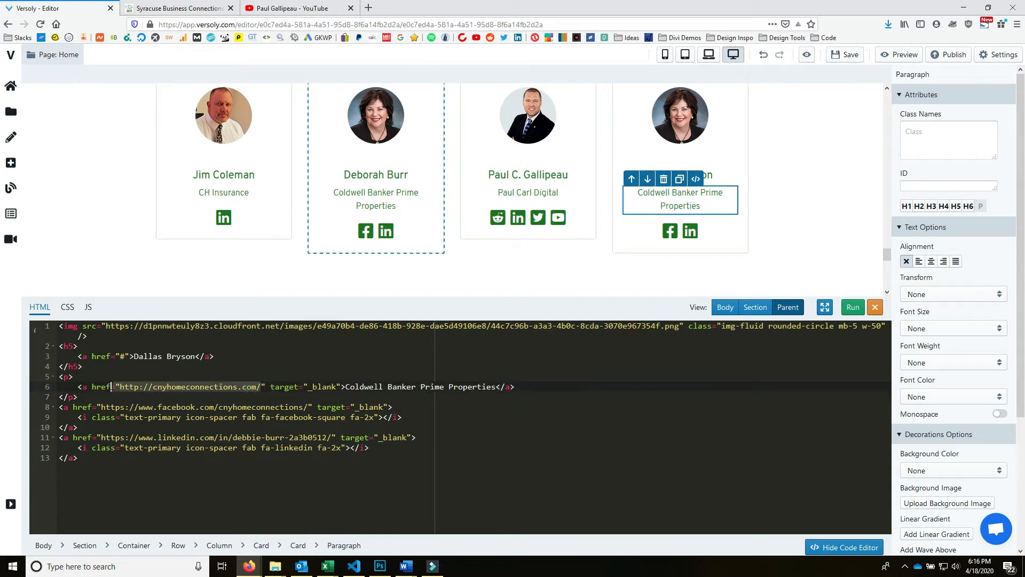
pyautogui.hotkey('ctrl', 'v')
pyautogui.moveTo(336, 386); pyautogui.dragTo(479, 386)
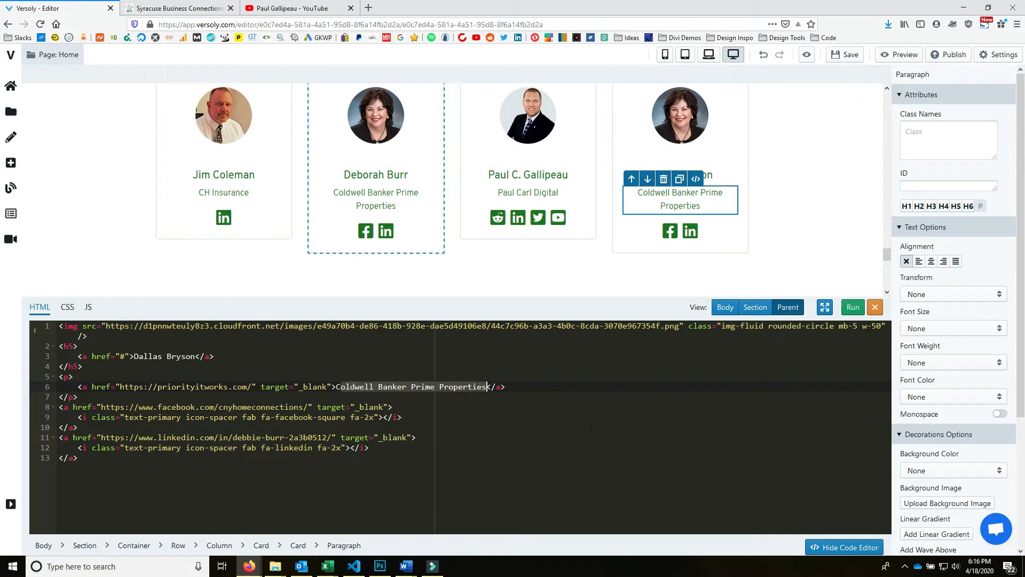
pyautogui.write('C')
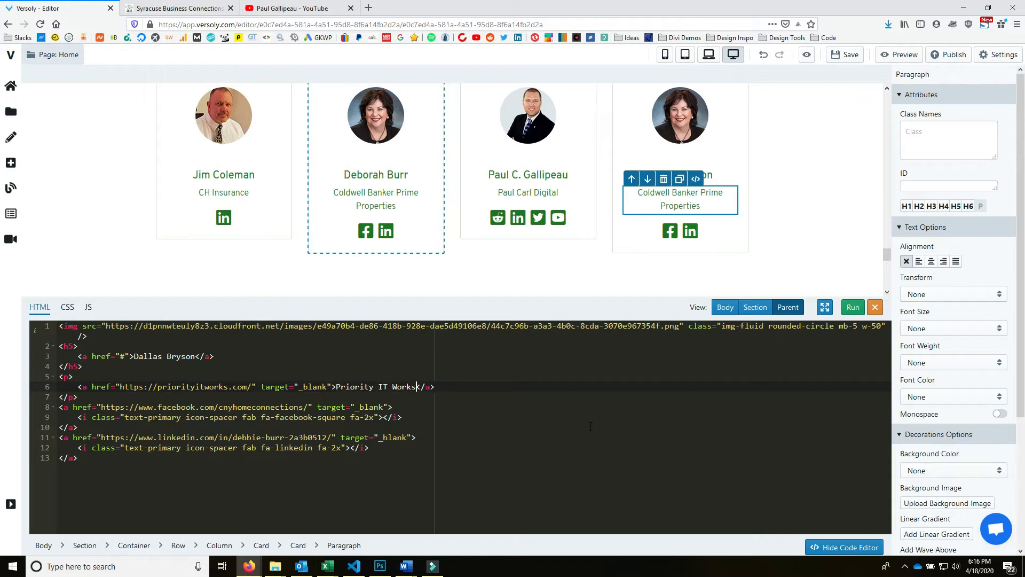
pyautogui.click(852, 309)
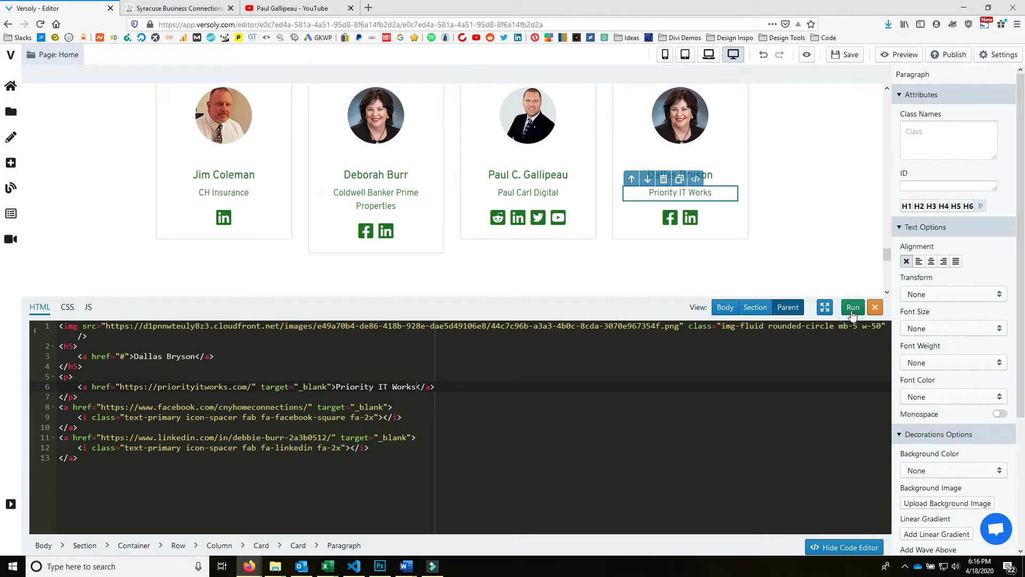
pyautogui.click(135, 5)
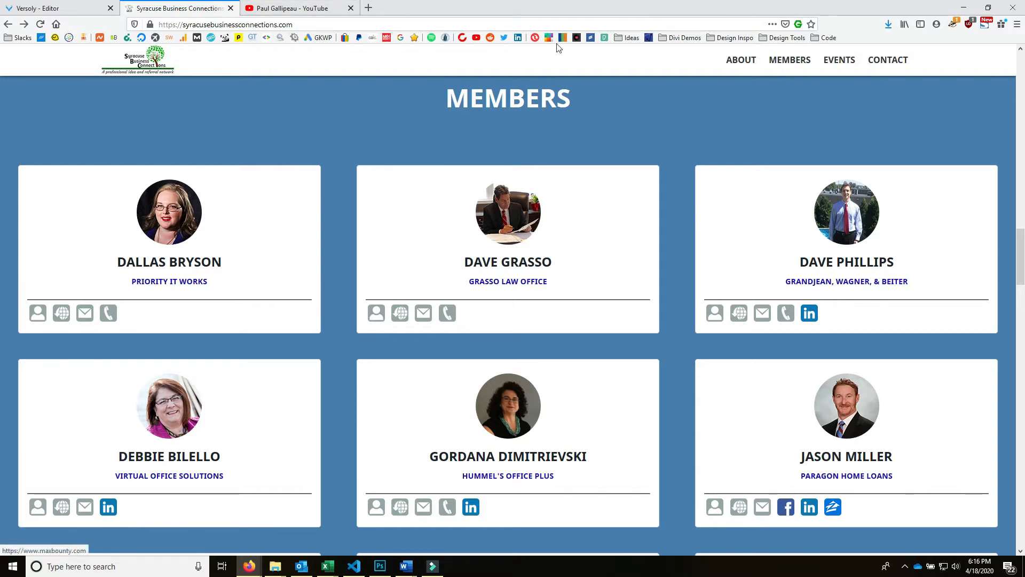
# - Close the YouTube tab, search LinkedIn for the fourth card member's name, and copy their profile URL
pyautogui.click(518, 37)
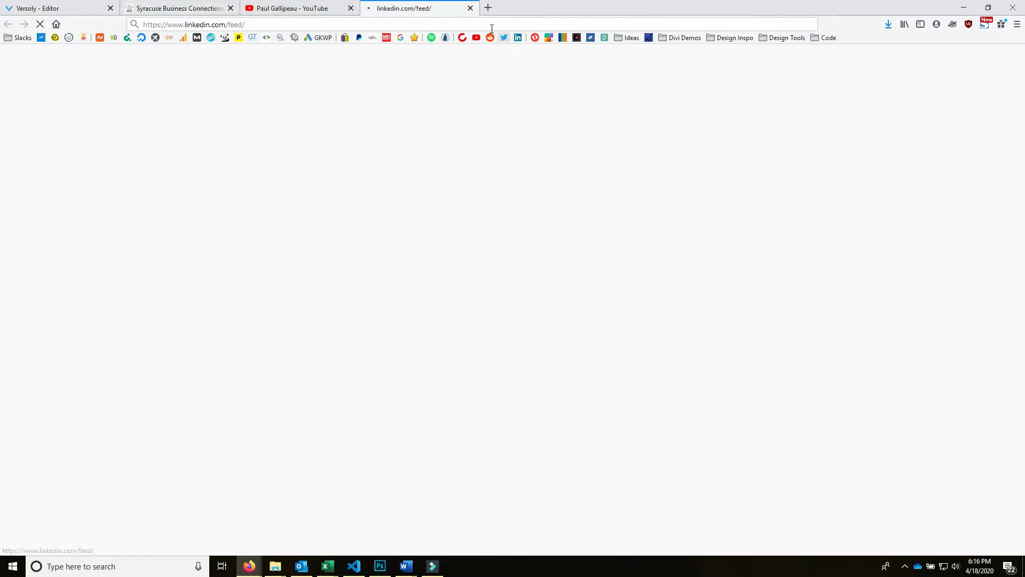
pyautogui.click(350, 8)
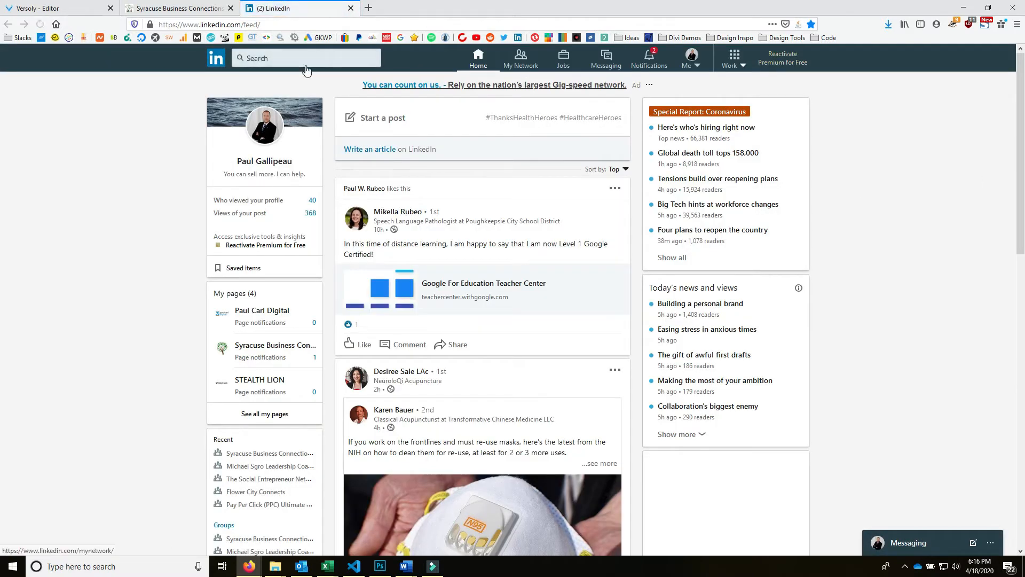
pyautogui.click(320, 58)
pyautogui.write('dallas')
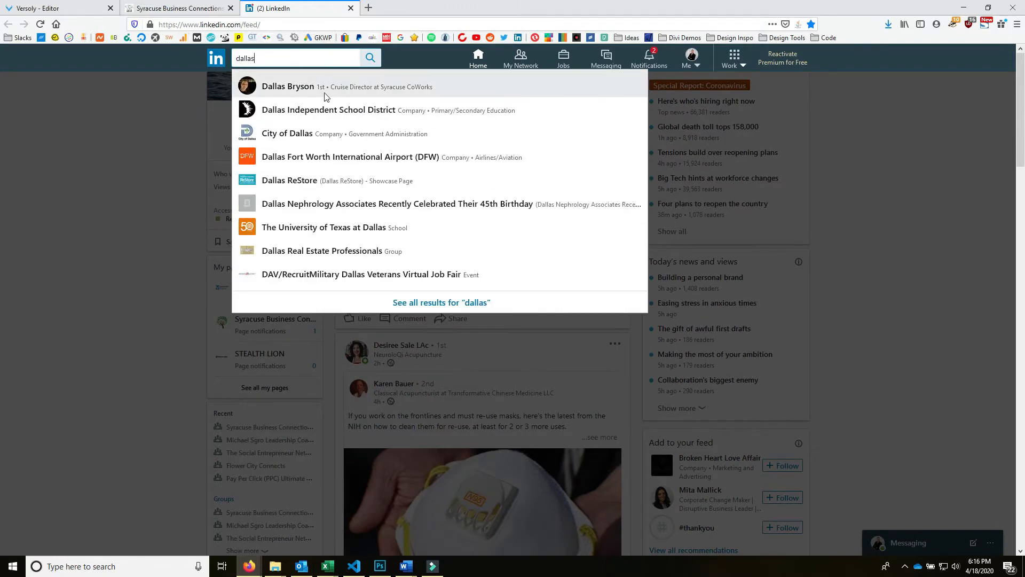
pyautogui.click(337, 89)
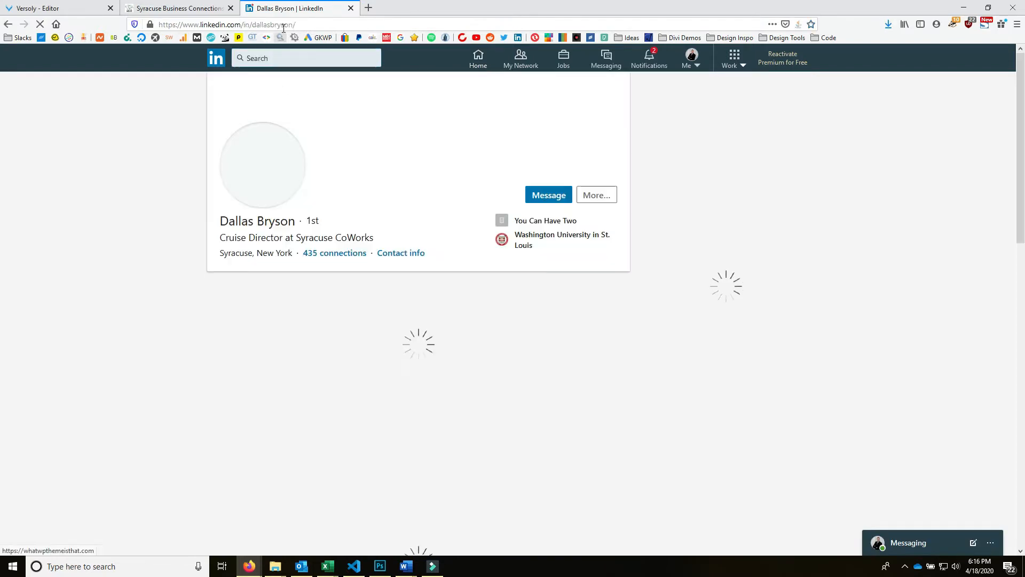
pyautogui.click(288, 25)
pyautogui.hotkey('ctrl', 'c')
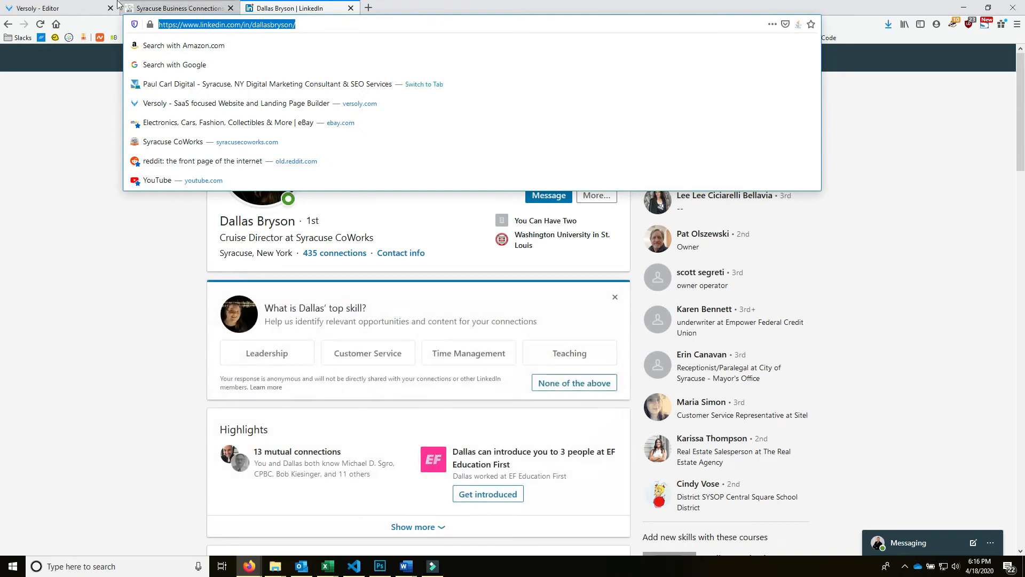
pyautogui.click(64, 11)
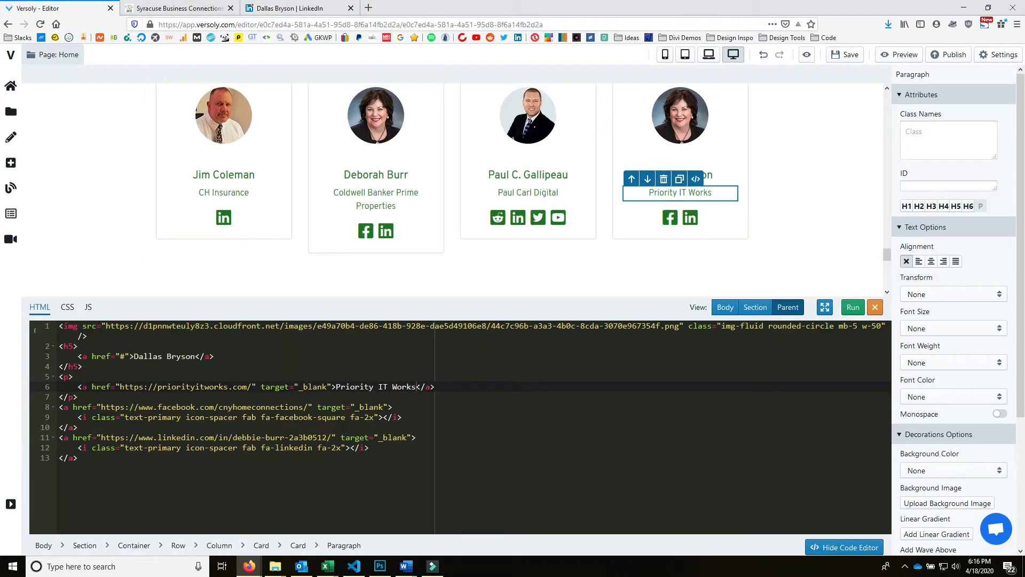
# - Point the card's LinkedIn link to the member's profile and remove the Facebook icon link
pyautogui.moveTo(331, 437); pyautogui.dragTo(47, 407)
pyautogui.hotkey('ctrl', 'v')
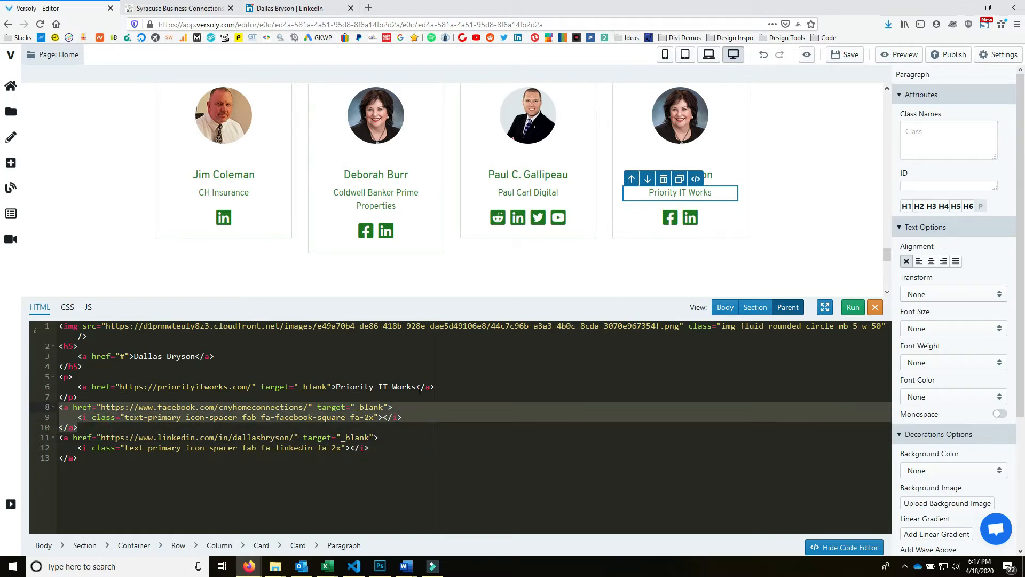
pyautogui.press('BackSpace')
pyautogui.press('BackSpace')
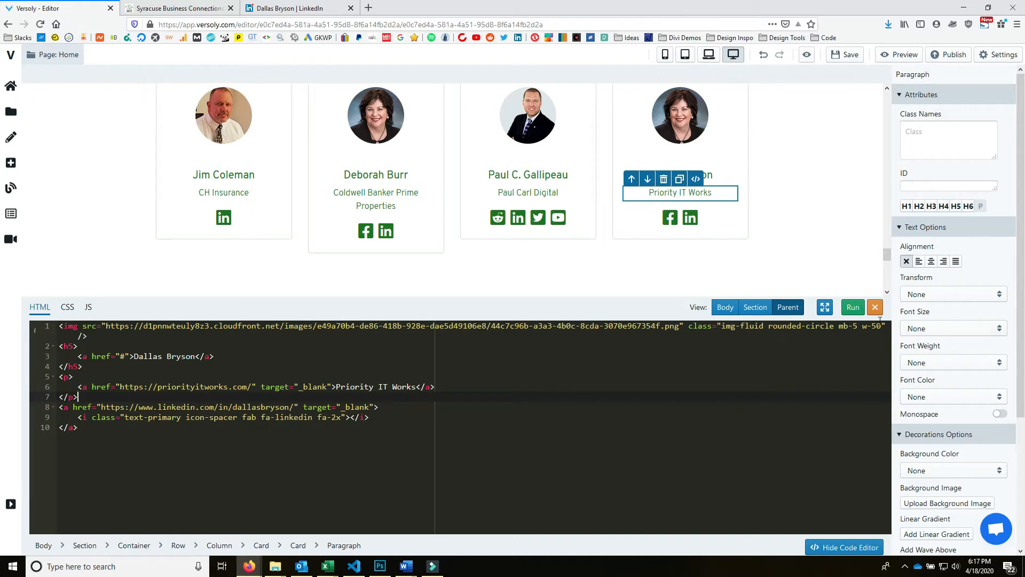
pyautogui.click(853, 307)
# - Replace the card's profile photo with the member's correct image from the library
pyautogui.click(688, 111)
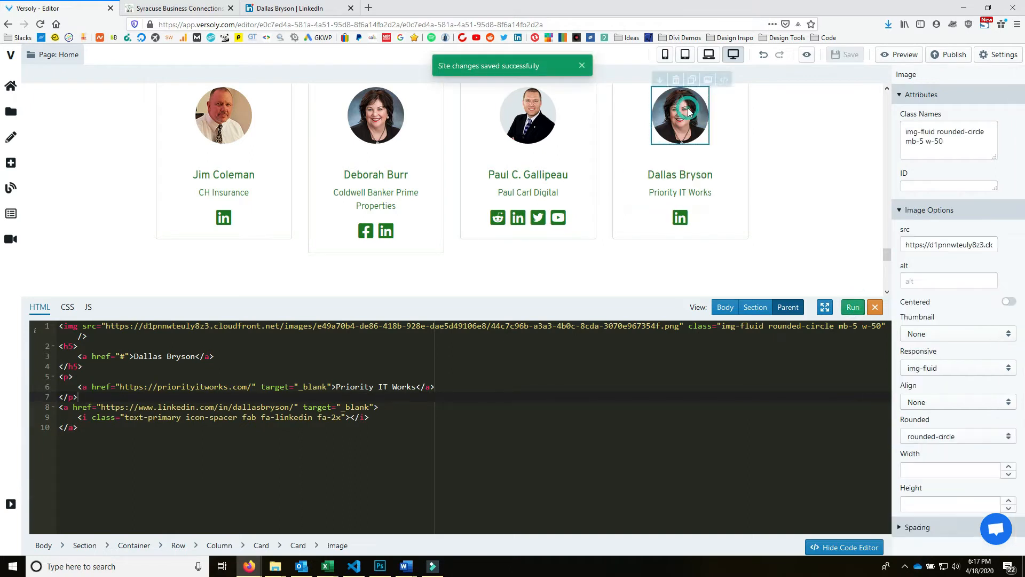
pyautogui.click(708, 79)
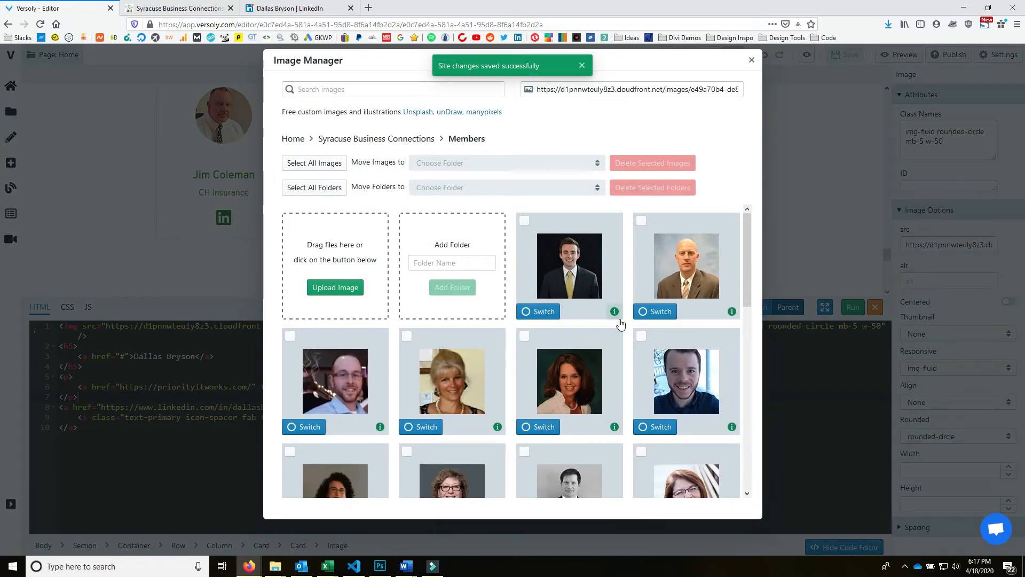
pyautogui.scroll(-5, 656, 355)
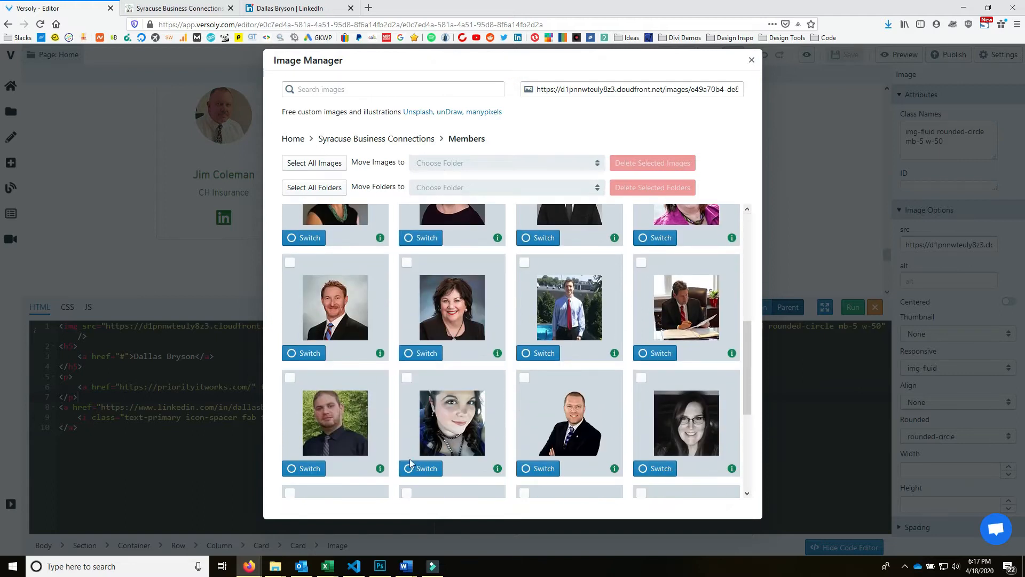
pyautogui.scroll(-3, 594, 348)
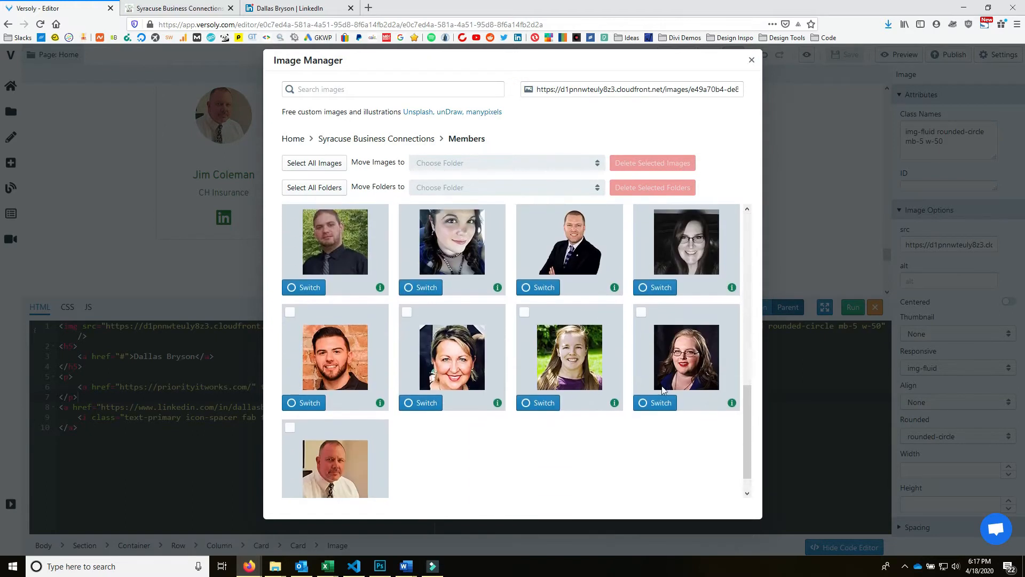
pyautogui.click(664, 404)
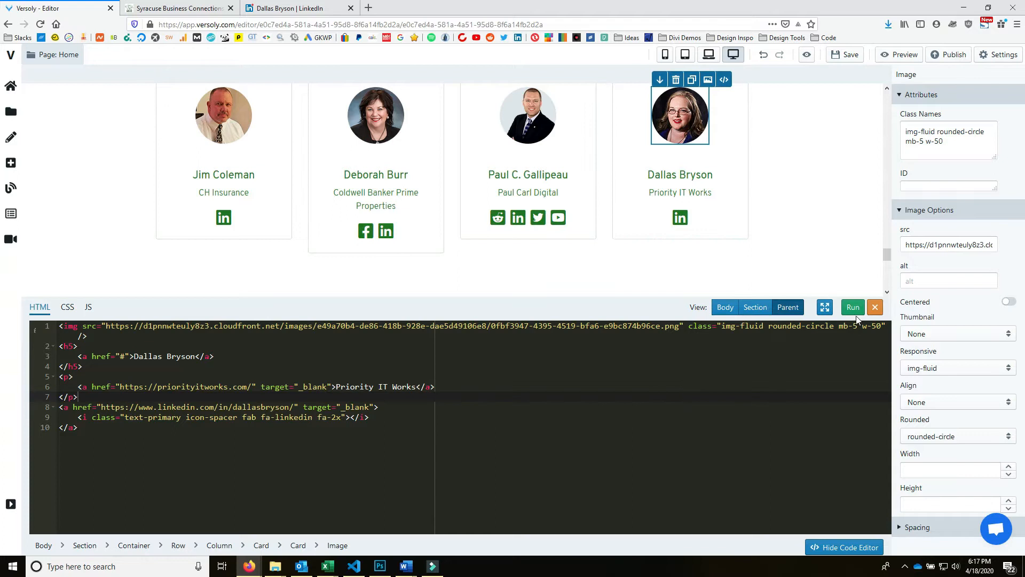
pyautogui.click(875, 307)
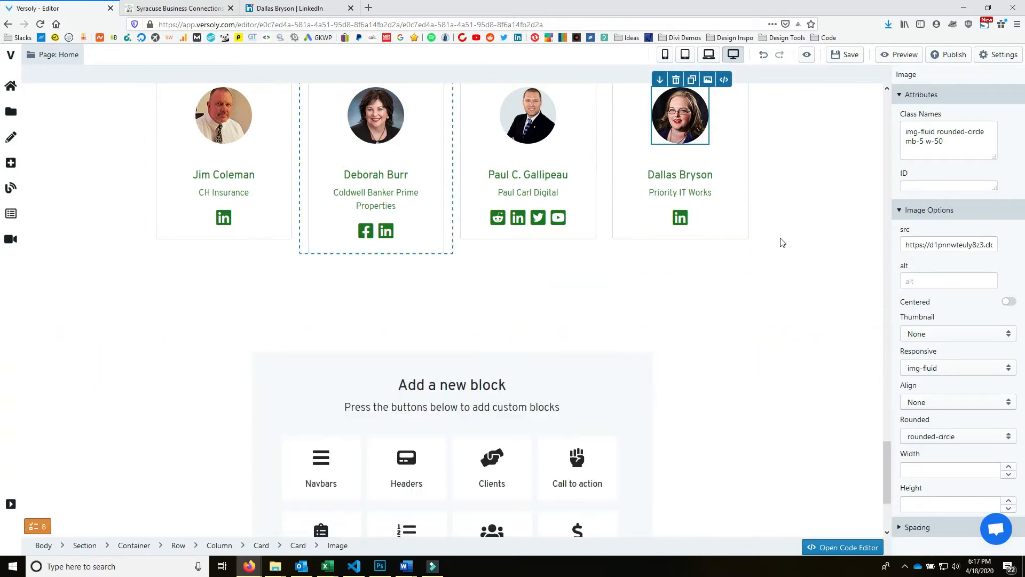
# - Save the site changes and switch to the live Syracuse Business Connections site
pyautogui.scroll(6, 566, 320)
pyautogui.scroll(-8, 629, 342)
pyautogui.scroll(9, 623, 416)
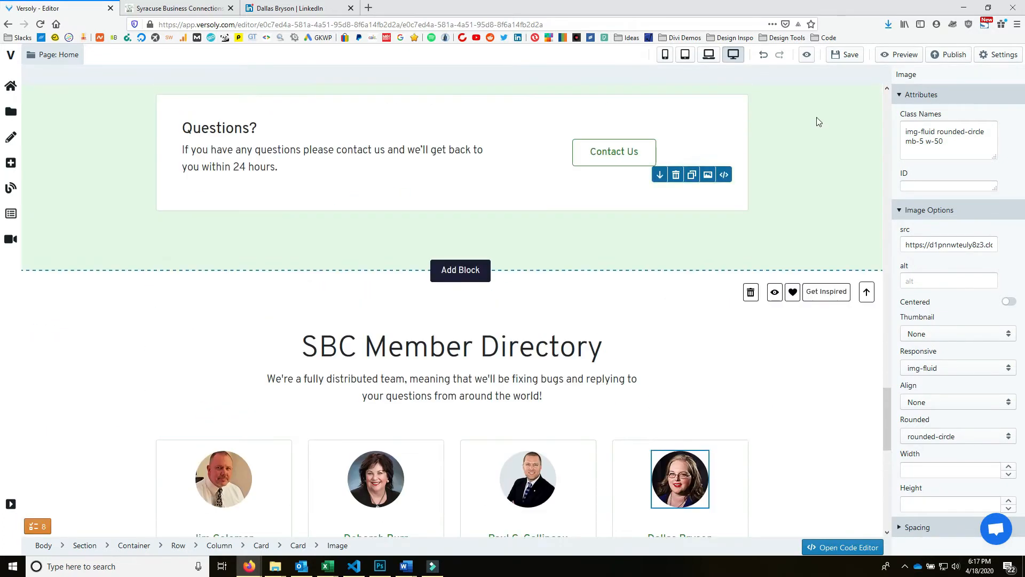
pyautogui.click(854, 60)
pyautogui.scroll(-10, 523, 432)
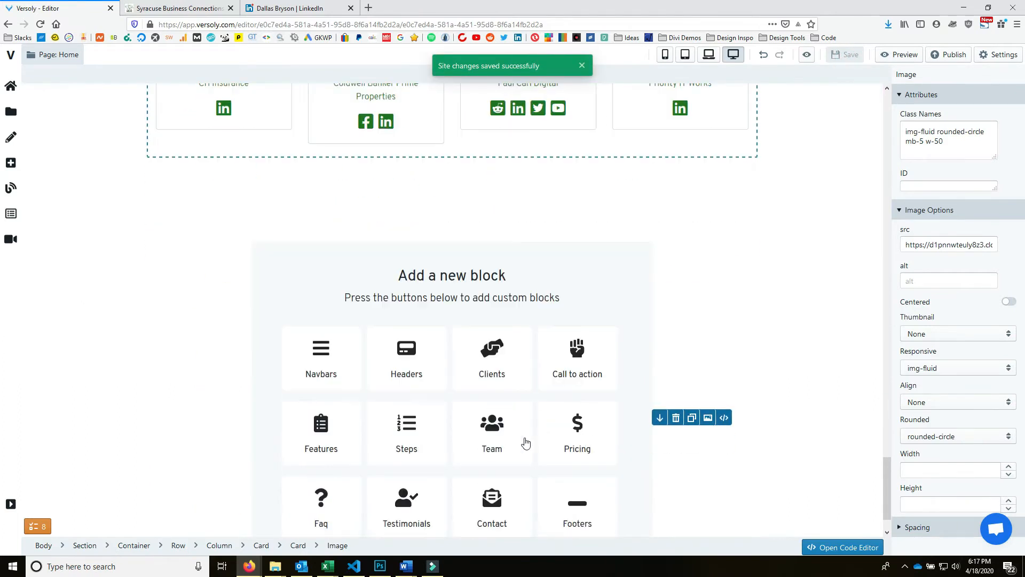
pyautogui.hotkey('ctrl', 'Tab')
pyautogui.scroll(-15, 524, 390)
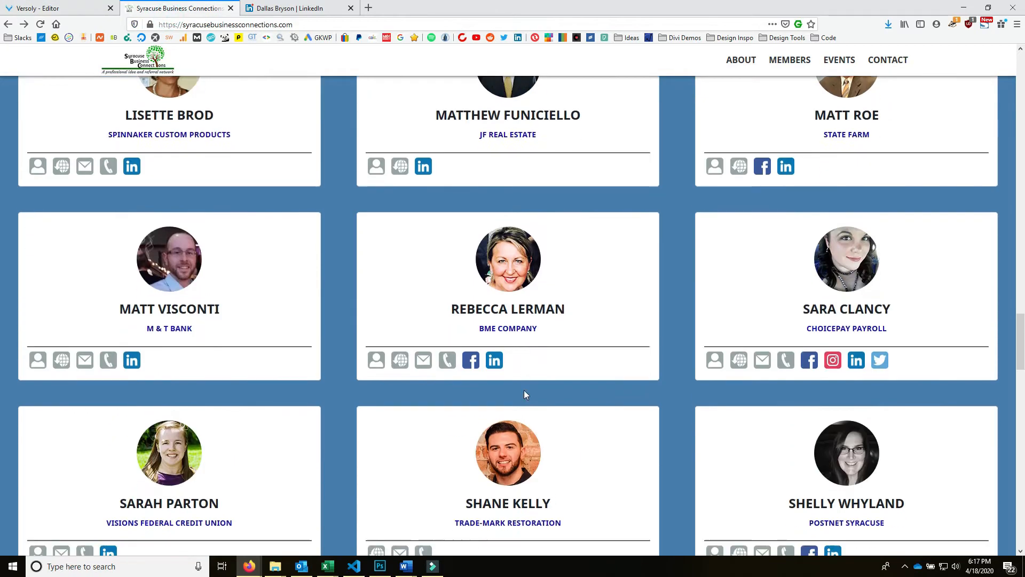
# - Search the live page source for 'events' to locate the section id and Google Calendar iframe line
pyautogui.scroll(5, 529, 393)
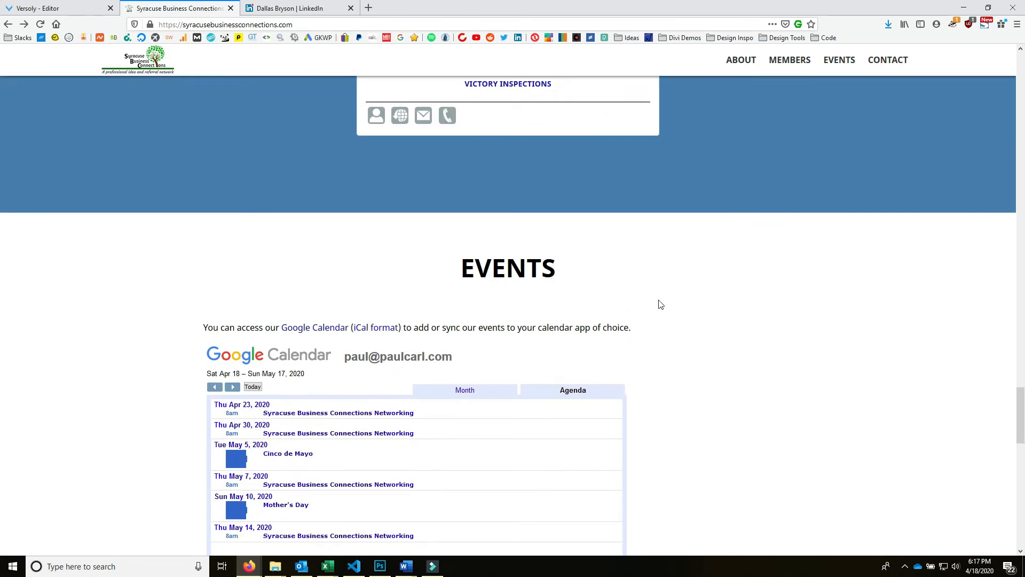
pyautogui.hotkey('ctrl', 'u')
pyautogui.hotkey('ctrl', 'f')
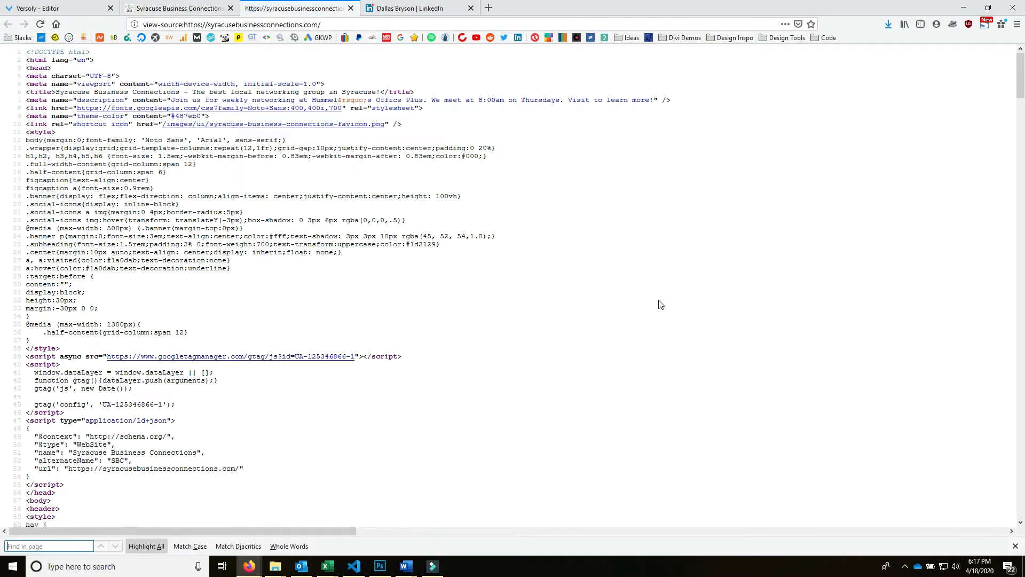
pyautogui.write('events')
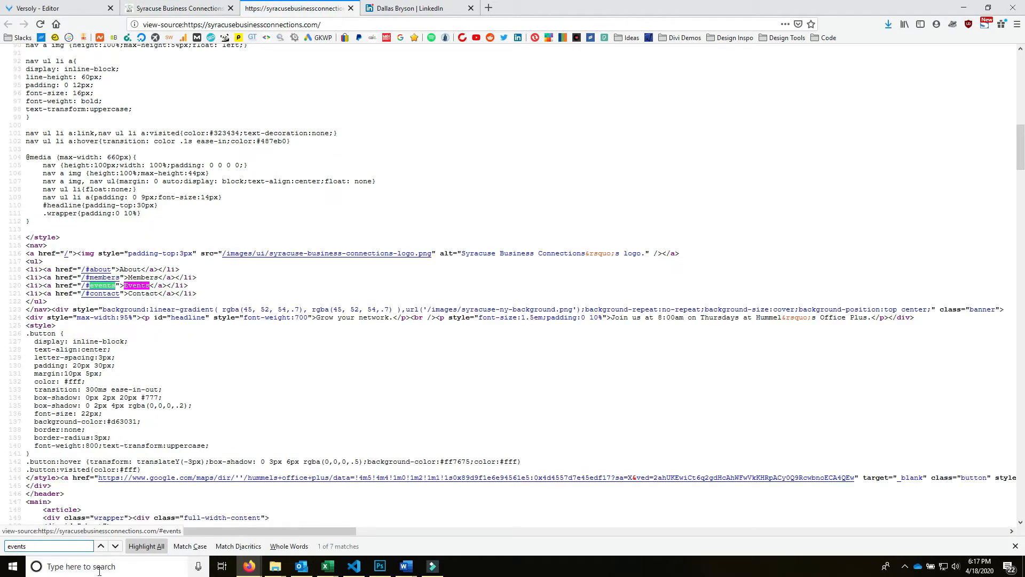
pyautogui.click(116, 546)
pyautogui.click(116, 546)
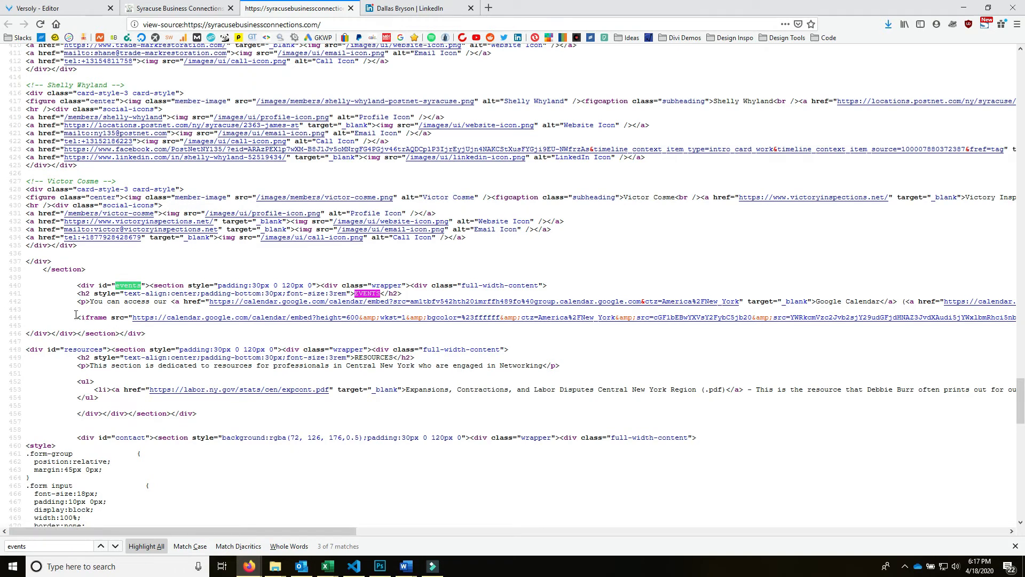
pyautogui.moveTo(79, 317); pyautogui.dragTo(1013, 326)
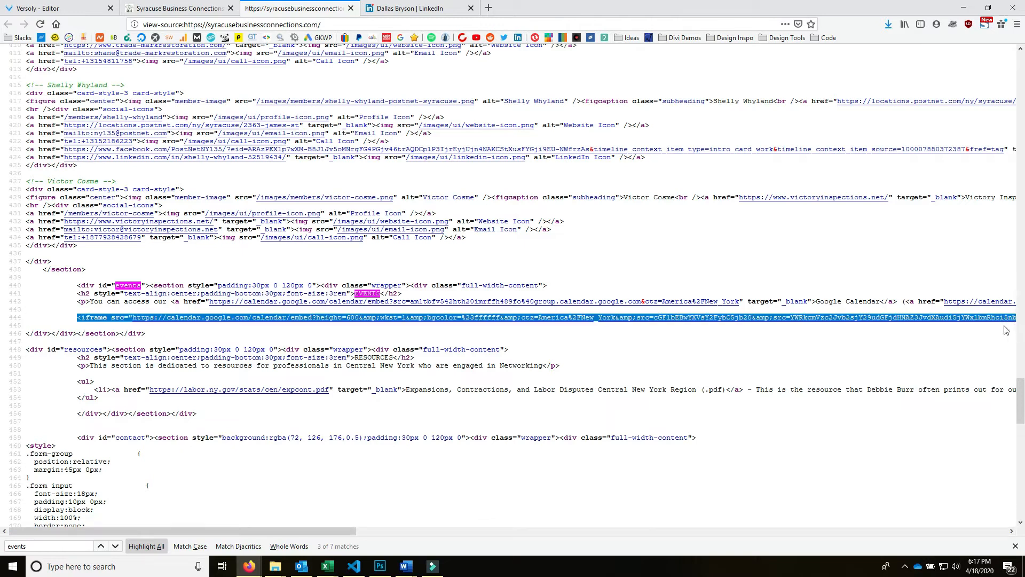
pyautogui.moveTo(336, 531); pyautogui.dragTo(155, 527)
# - Add a Display 1 block from the Features library below the member directory
pyautogui.click(163, 12)
pyautogui.click(57, 6)
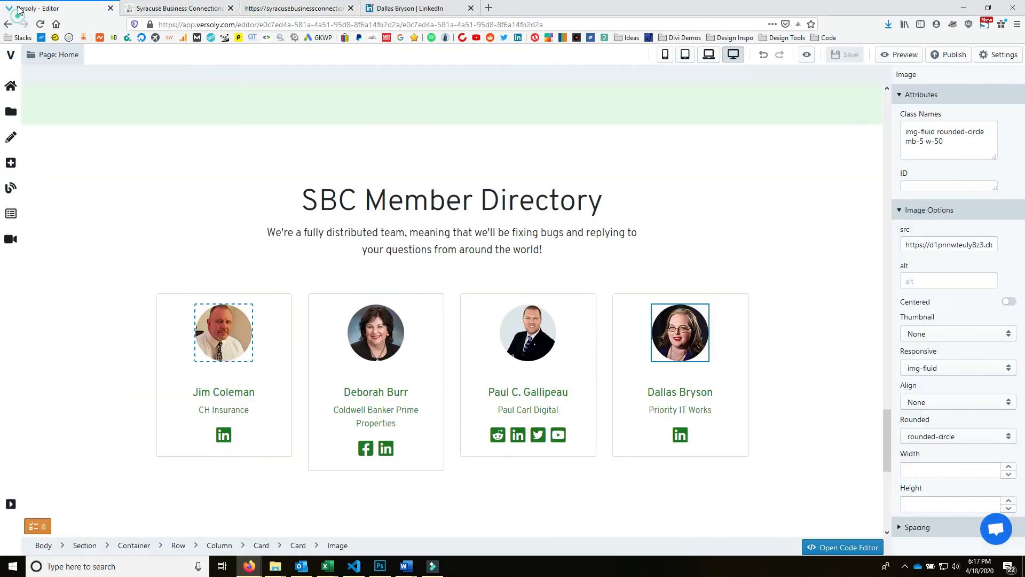
pyautogui.scroll(-7, 526, 393)
pyautogui.scroll(5, 462, 460)
pyautogui.scroll(1, 463, 460)
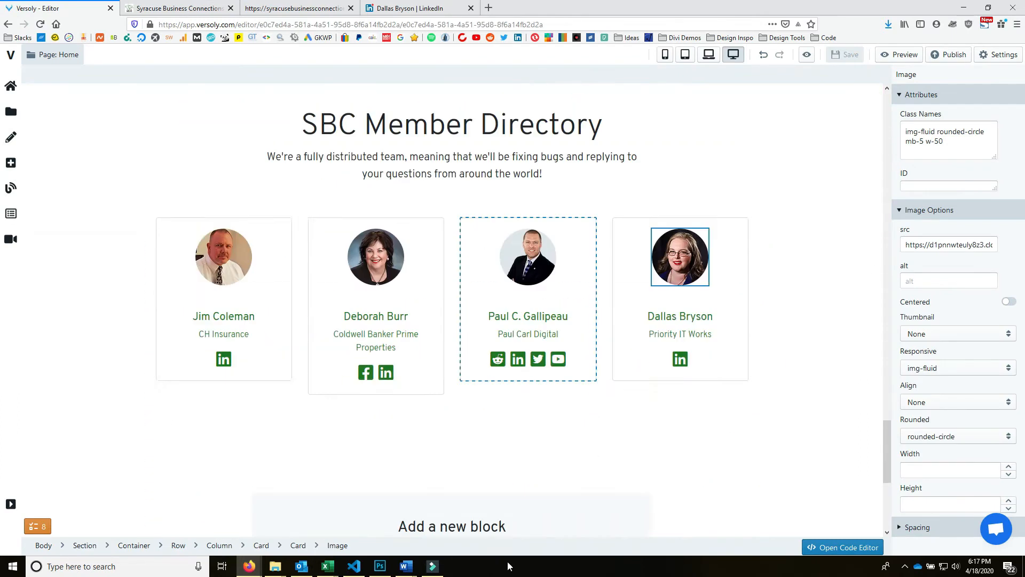
pyautogui.scroll(-5, 519, 244)
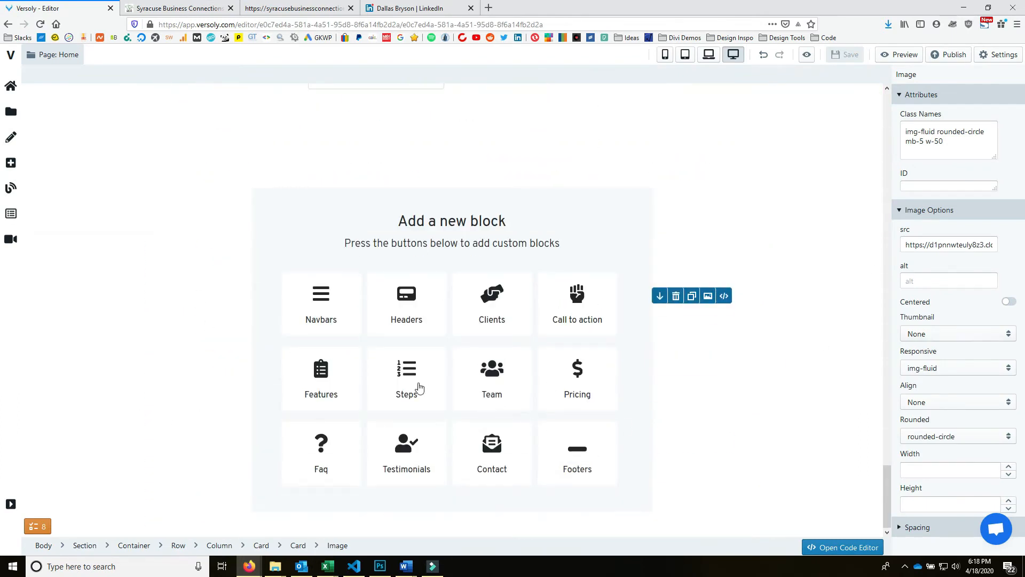
pyautogui.click(335, 393)
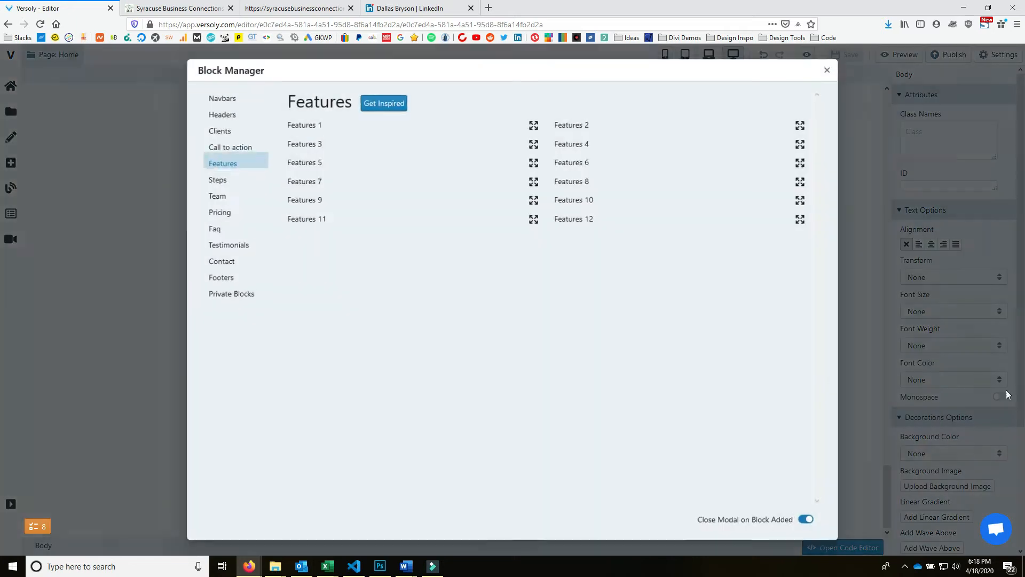
pyautogui.scroll(-5, 587, 347)
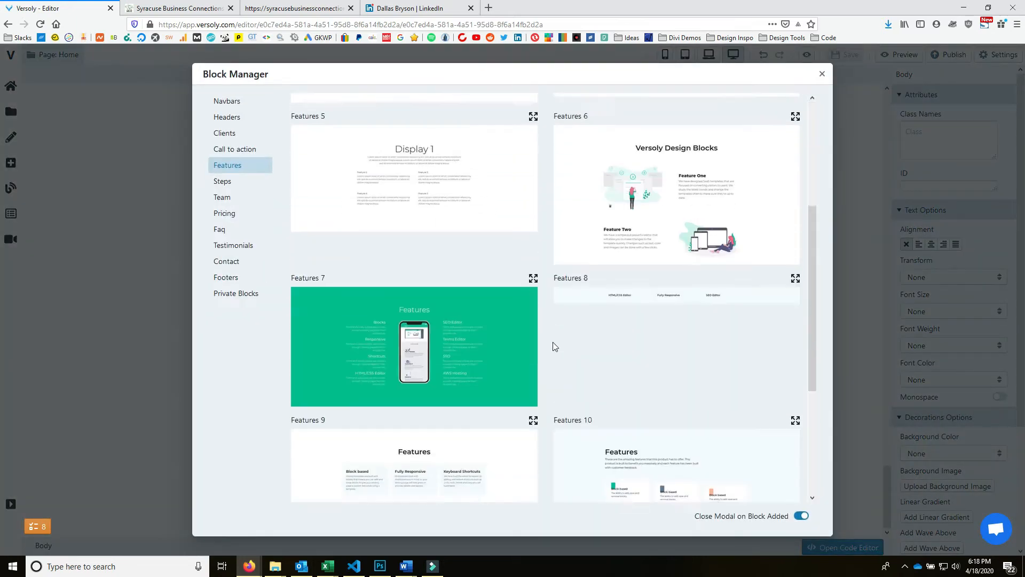
pyautogui.click(430, 161)
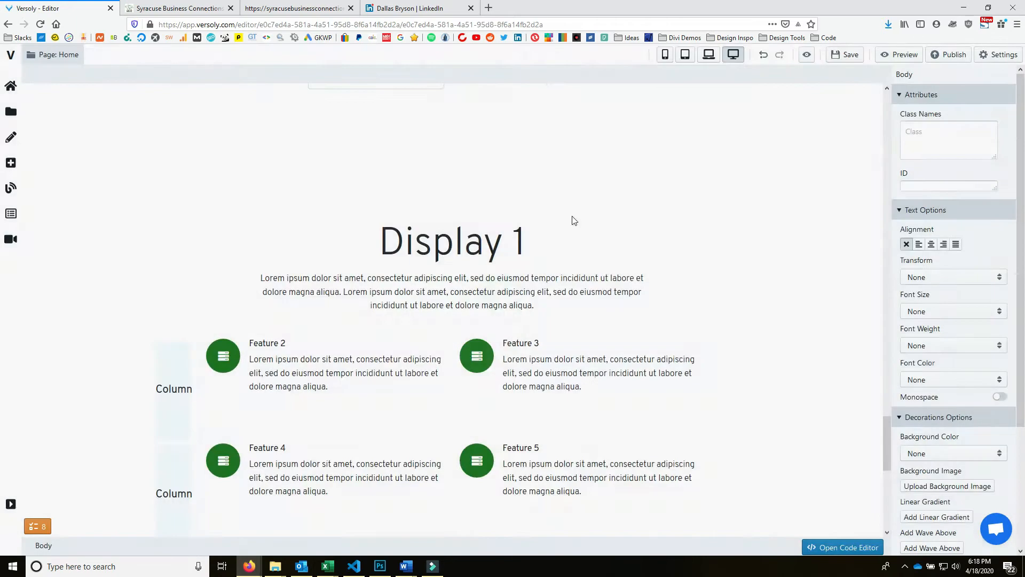
# - Set the new section's background colour to bg-tertiary
pyautogui.click(361, 196)
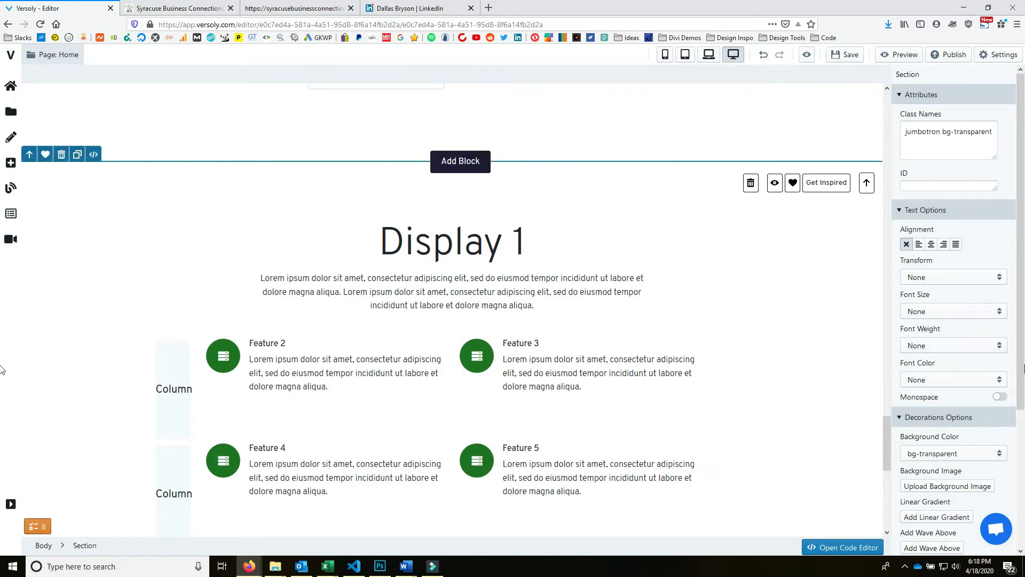
pyautogui.click(941, 454)
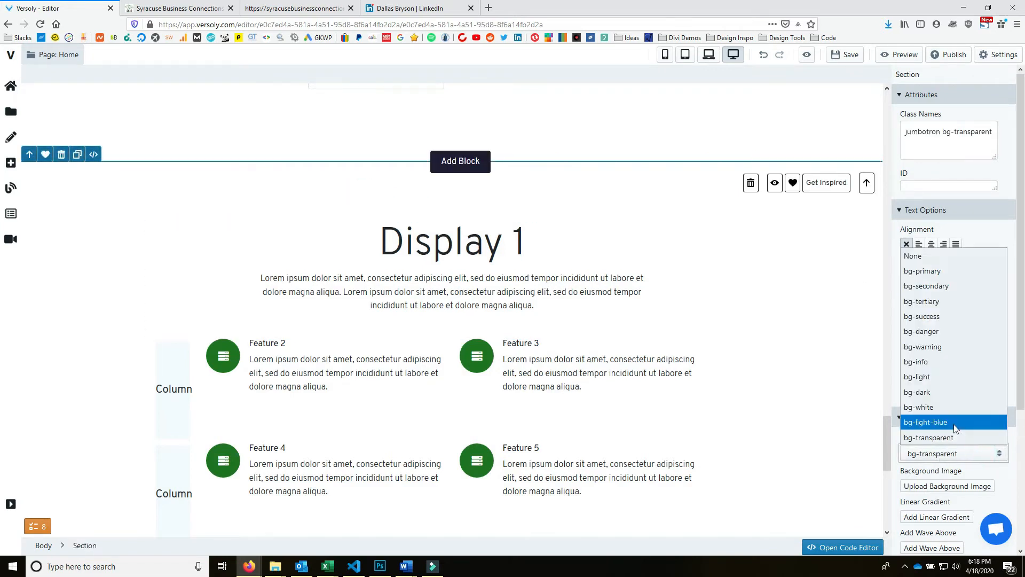
pyautogui.click(968, 300)
pyautogui.scroll(-15, 656, 342)
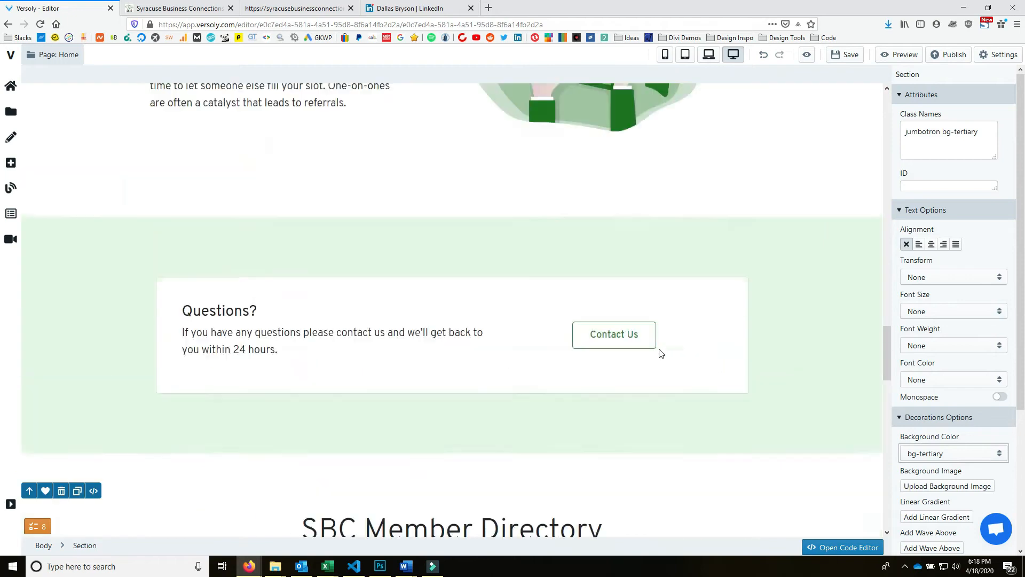
pyautogui.scroll(5, 641, 373)
pyautogui.scroll(-15, 636, 371)
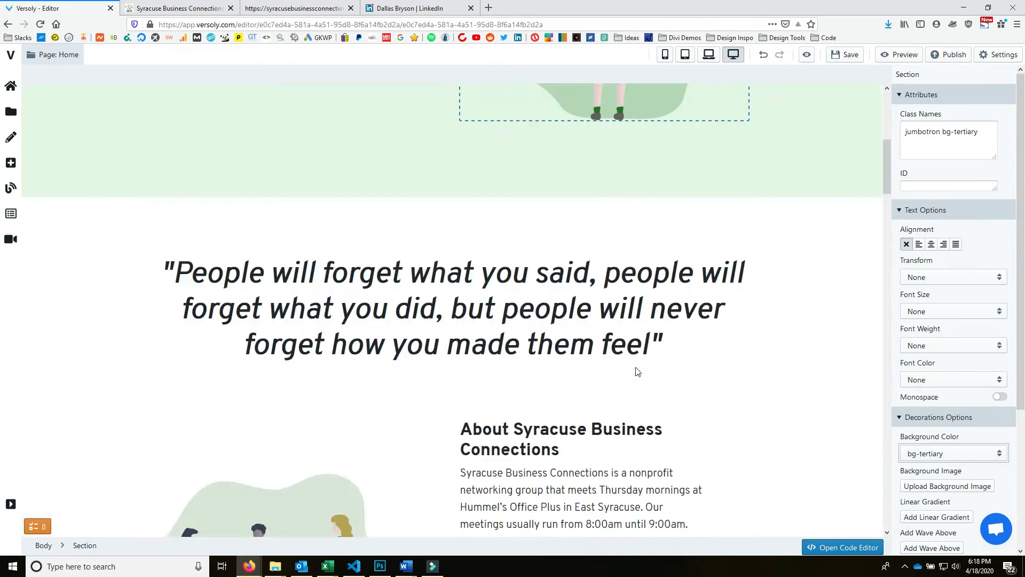
pyautogui.scroll(6, 591, 303)
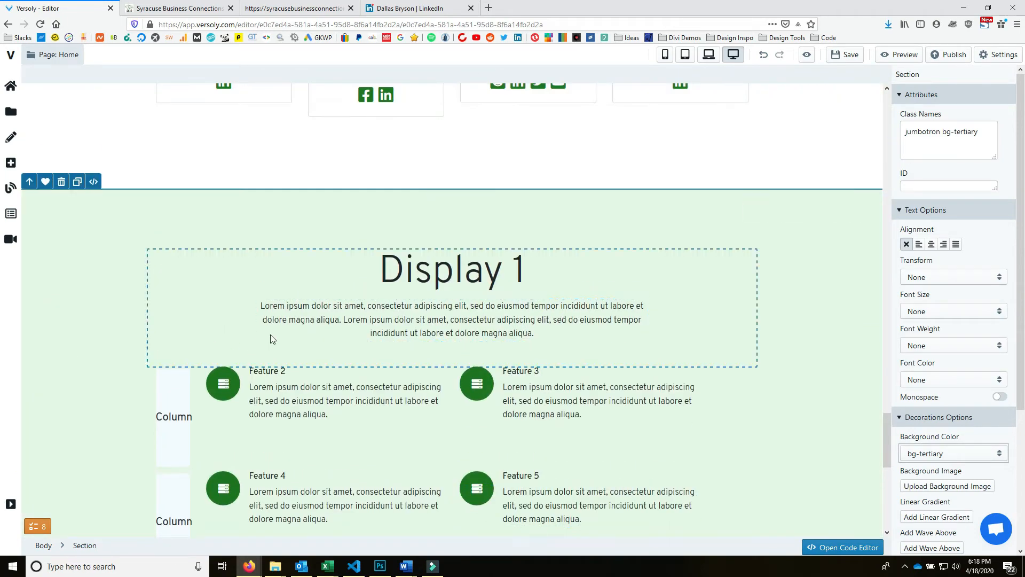
# - Delete the Feature 2 and Feature 3 columns, the leftover empty column, and the emptied row
pyautogui.click(202, 372)
pyautogui.click(239, 358)
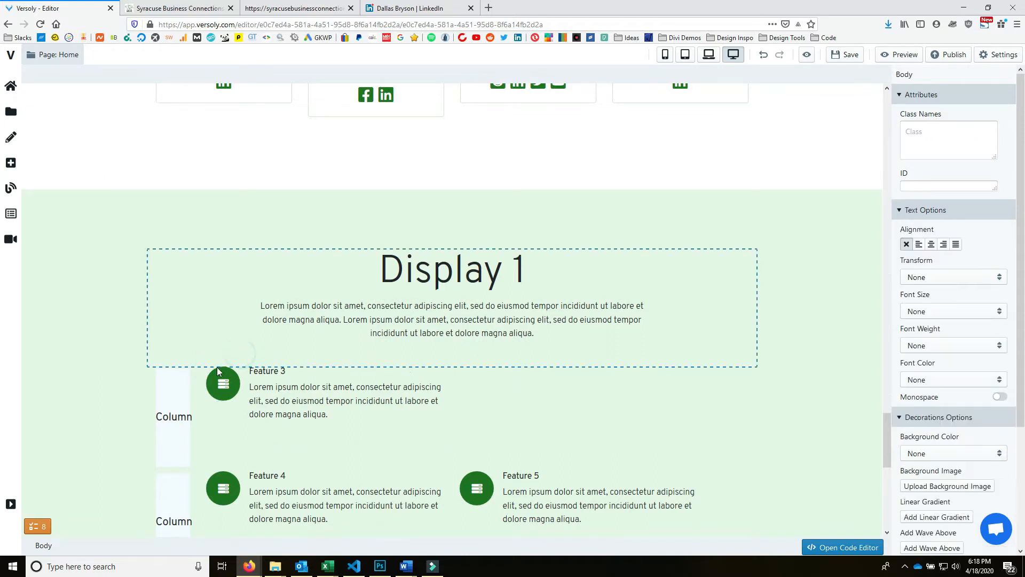
pyautogui.click(202, 373)
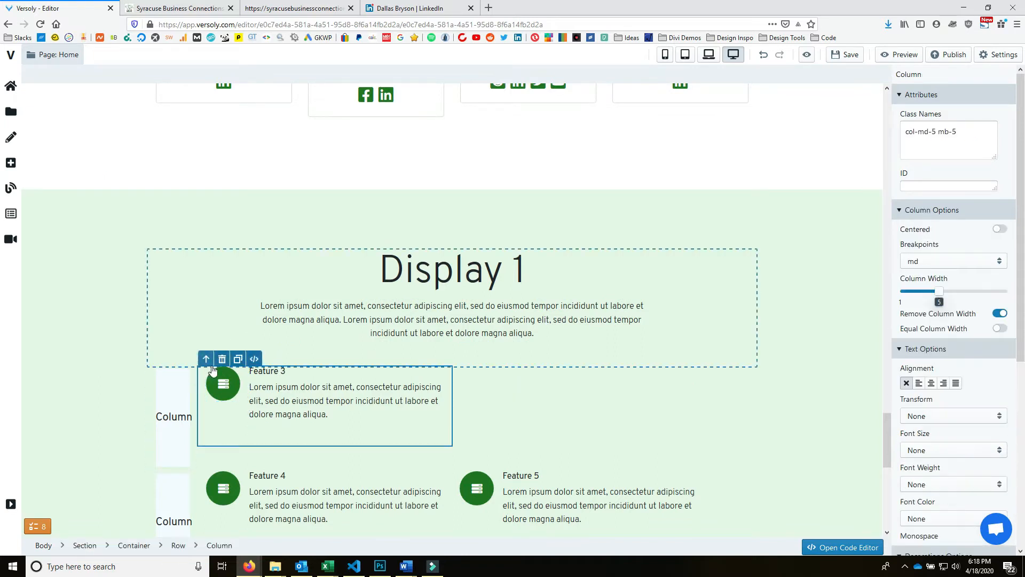
pyautogui.click(222, 360)
pyautogui.click(167, 380)
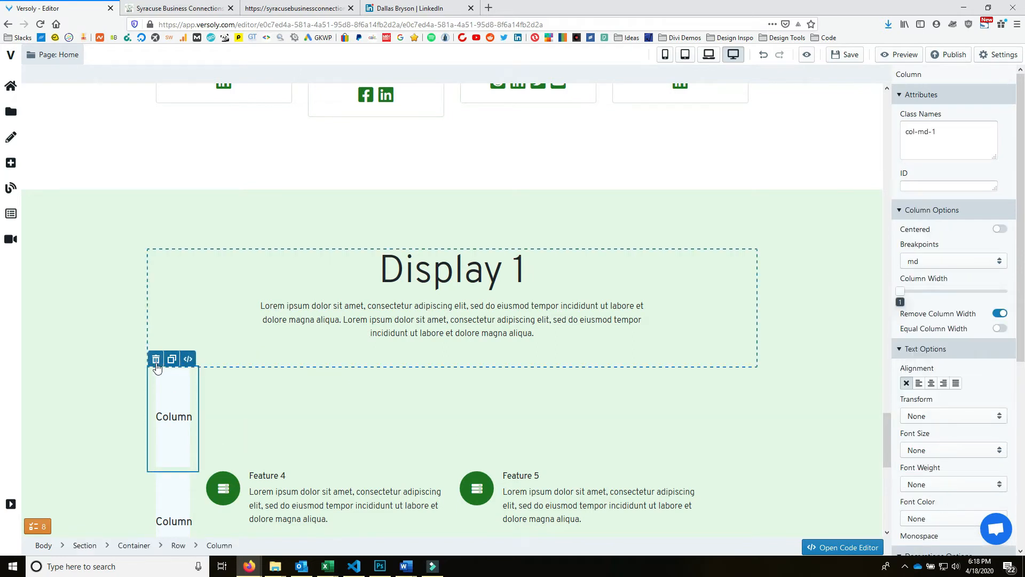
pyautogui.click(168, 358)
pyautogui.click(179, 386)
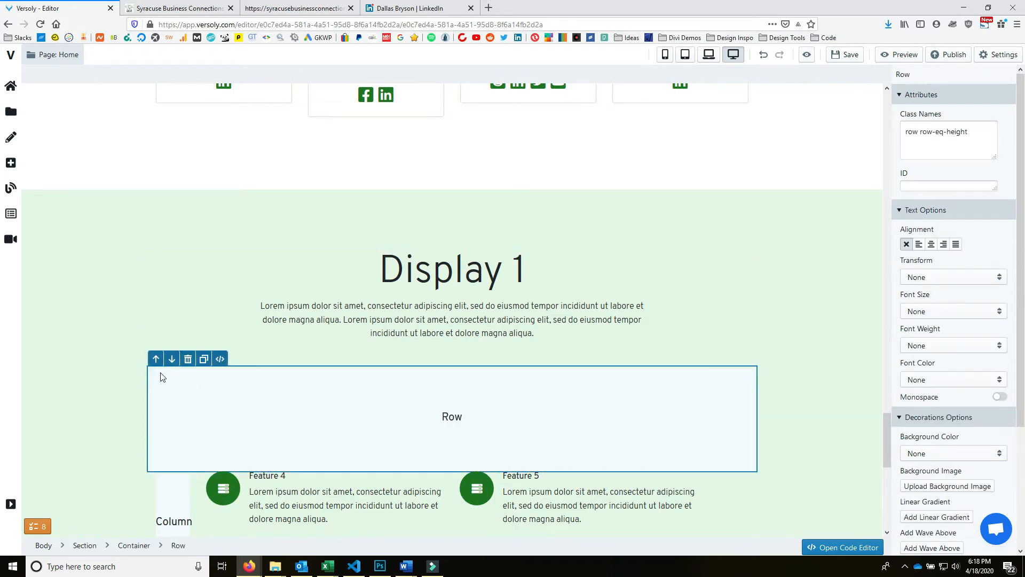
pyautogui.click(188, 360)
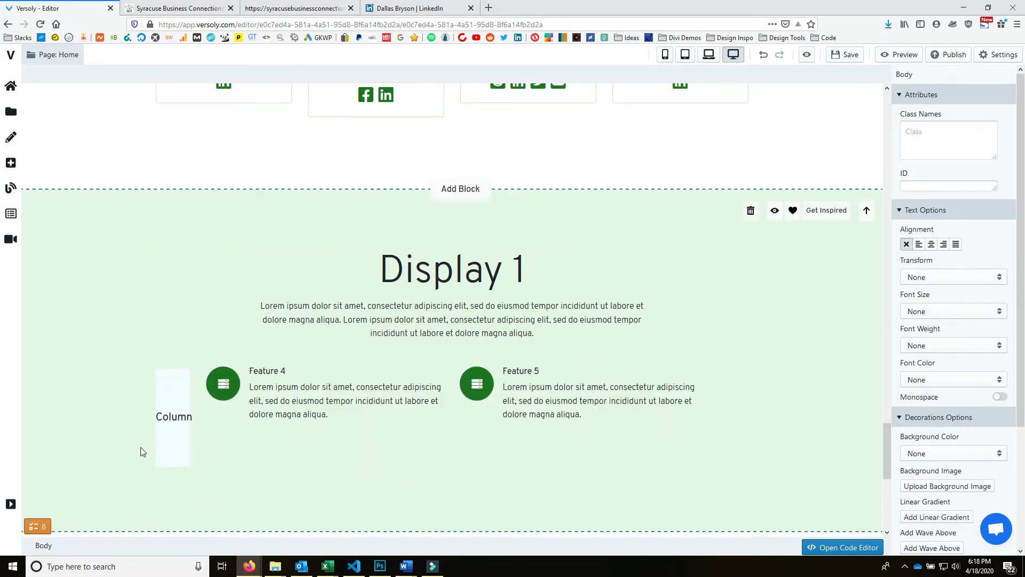
# - Delete the remaining row holding Features 4 and 5
pyautogui.click(149, 380)
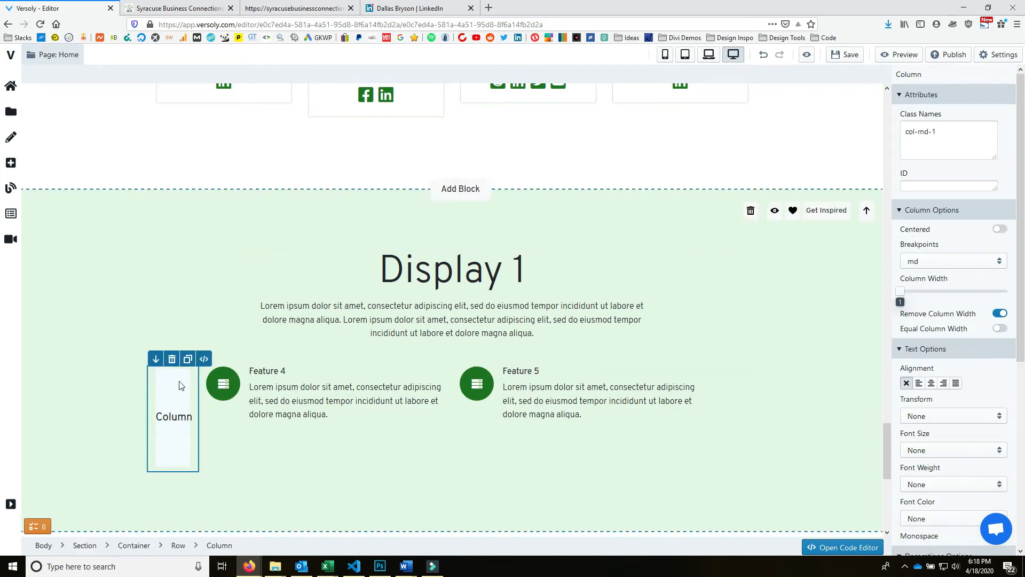
pyautogui.click(140, 384)
pyautogui.click(151, 405)
pyautogui.click(177, 546)
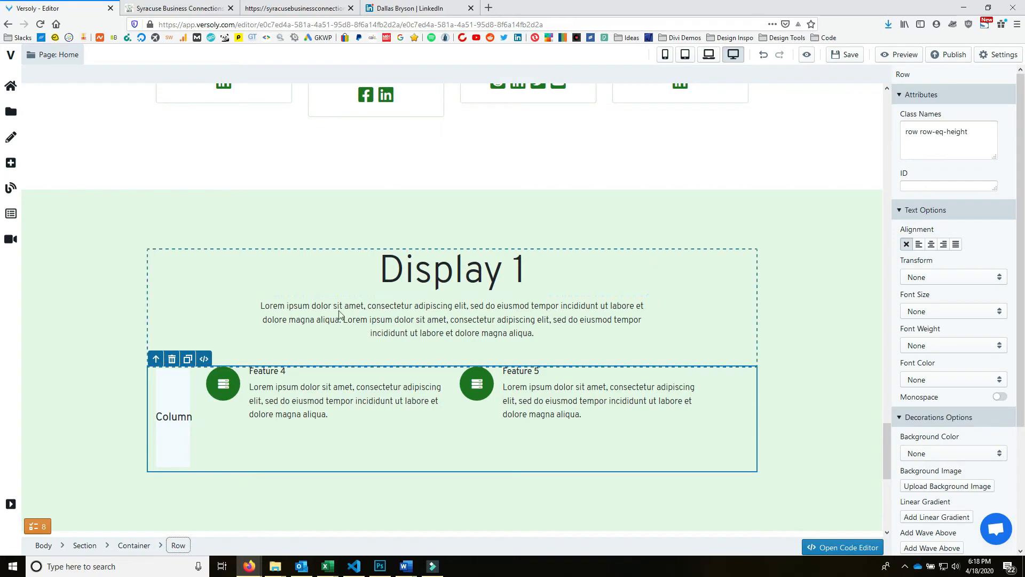
pyautogui.click(172, 360)
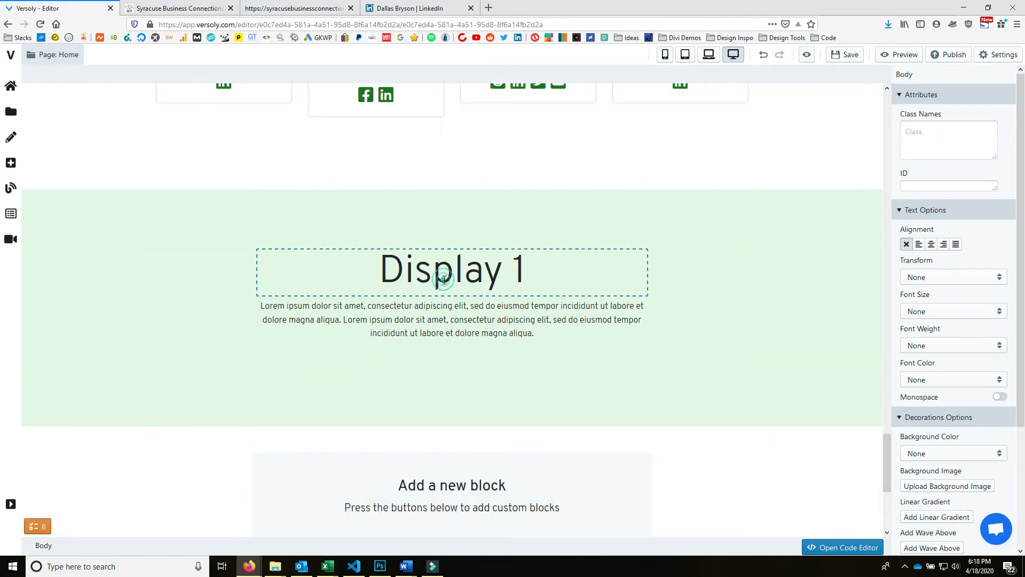
# - Rename the heading to Events and delete the placeholder paragraph from the block's HTML
pyautogui.click(444, 279)
pyautogui.tripleClick(507, 272)
pyautogui.write('Events')
pyautogui.doubleClick(500, 320)
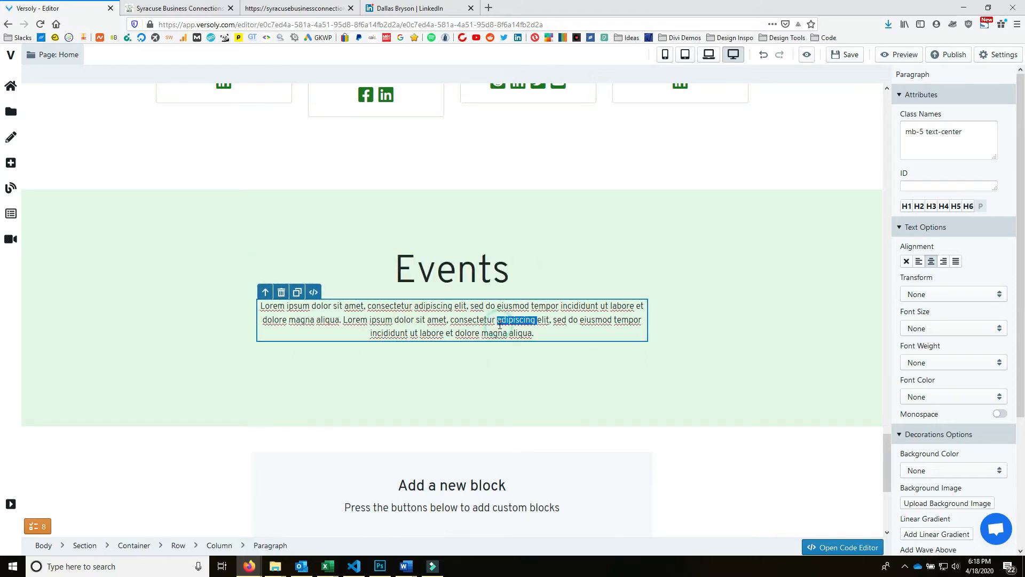
pyautogui.click(313, 292)
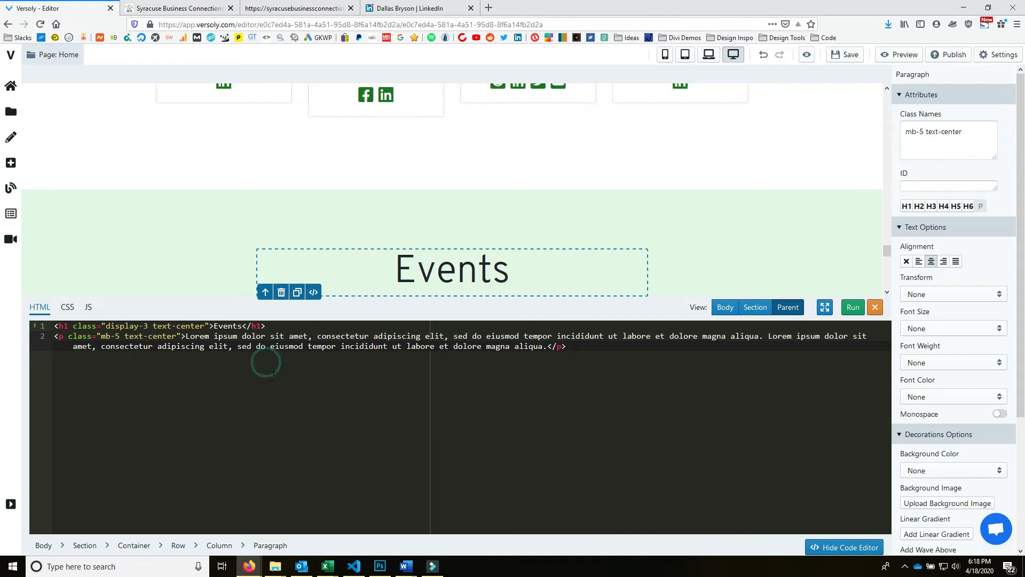
pyautogui.moveTo(28, 345); pyautogui.dragTo(19, 333)
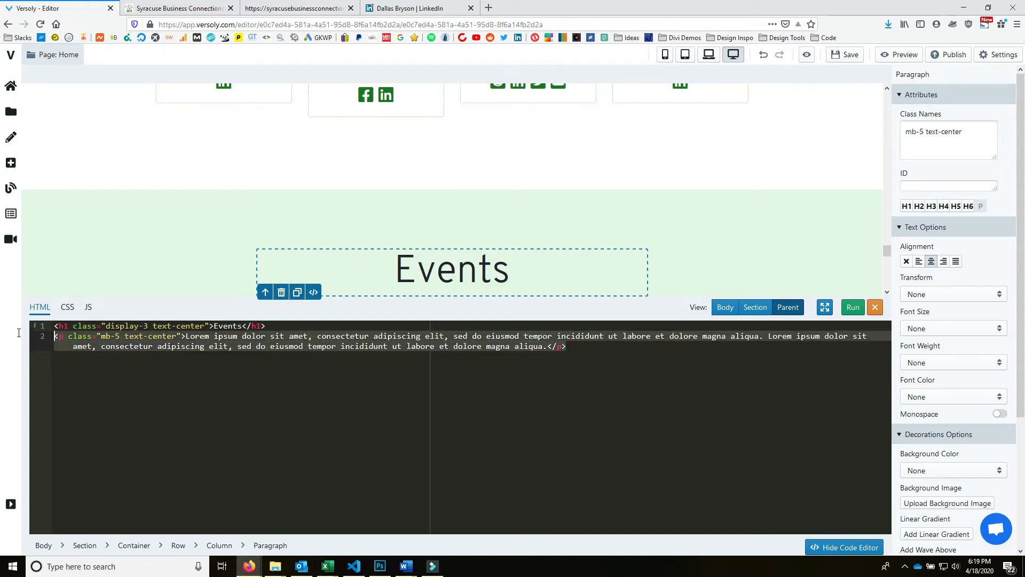
pyautogui.press('BackSpace')
# - Change the heading from h1 to h2 and paste the Google Calendar iframe inside a new div
pyautogui.doubleClick(63, 325)
pyautogui.write('h2')
pyautogui.doubleClick(257, 326)
pyautogui.write('h2')
pyautogui.click(259, 336)
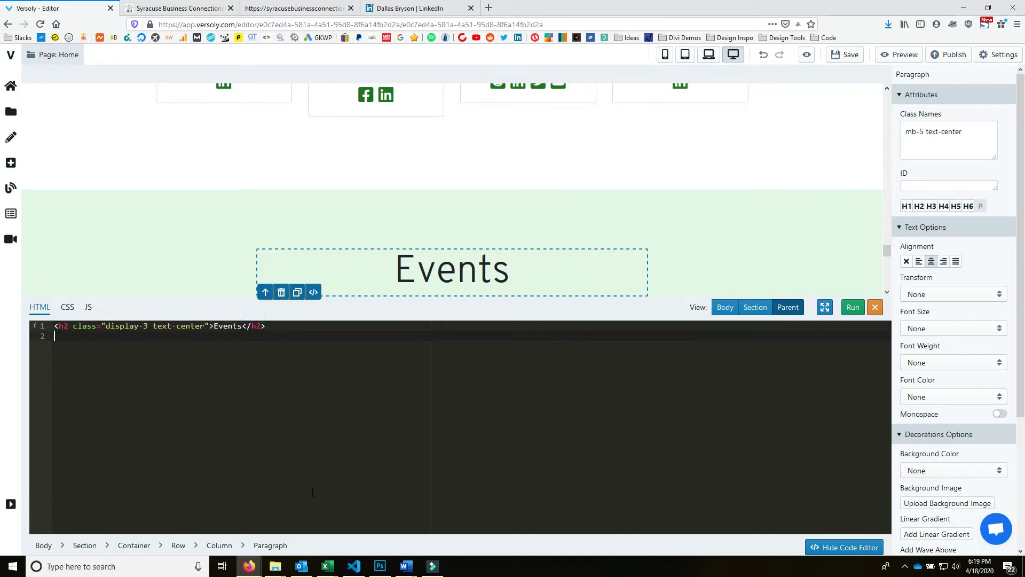
pyautogui.write('<div></div>')
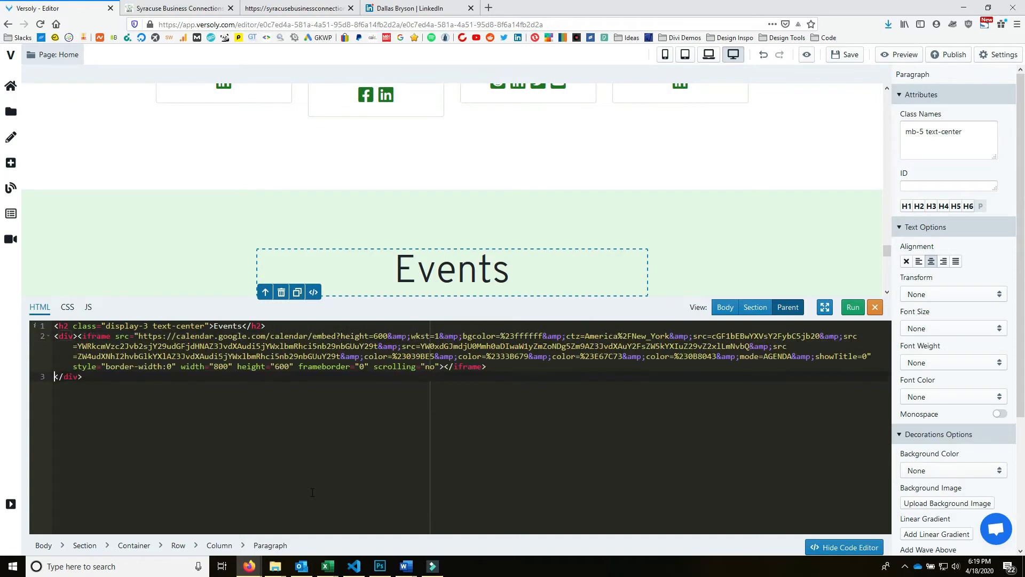
# - Run the code to render the Google Calendar embed in the Events section
pyautogui.click(852, 307)
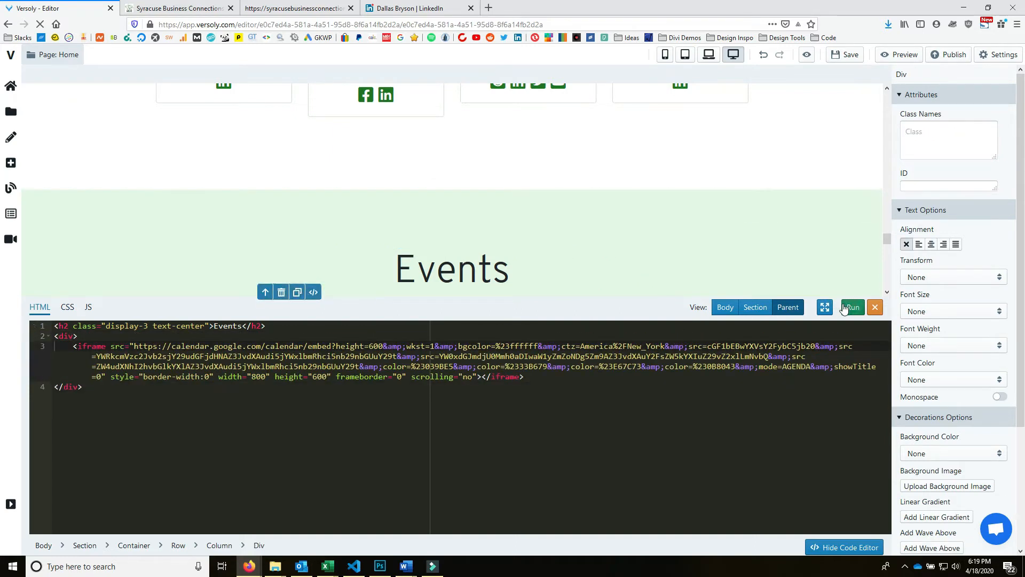
pyautogui.scroll(-6, 764, 190)
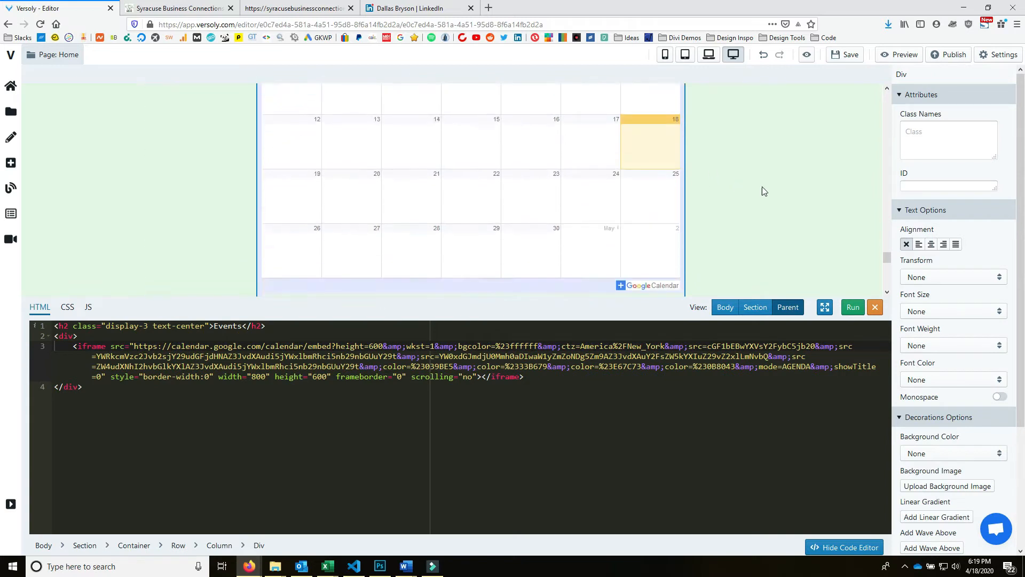
pyautogui.scroll(3, 786, 193)
pyautogui.click(853, 307)
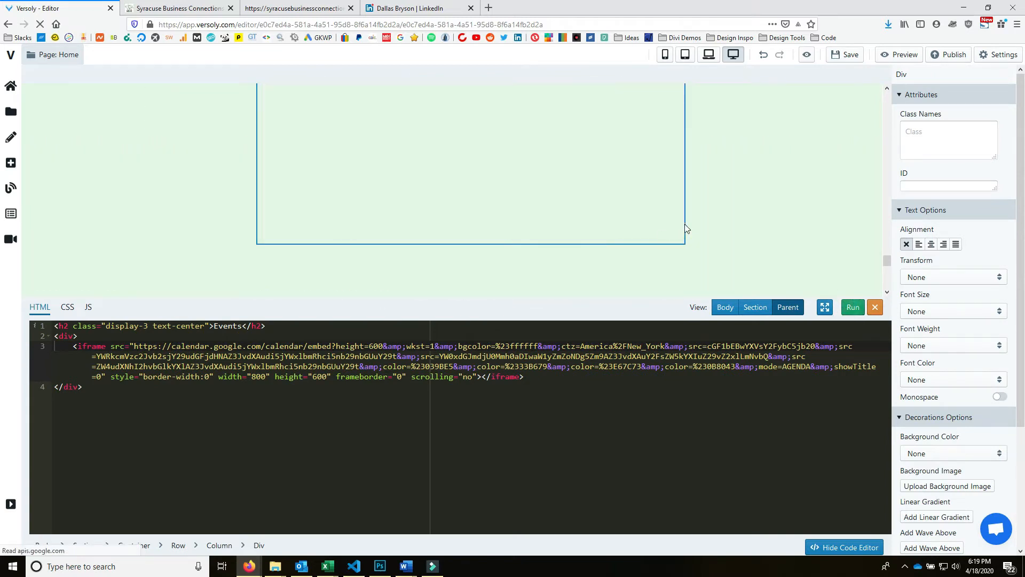
pyautogui.scroll(6, 793, 240)
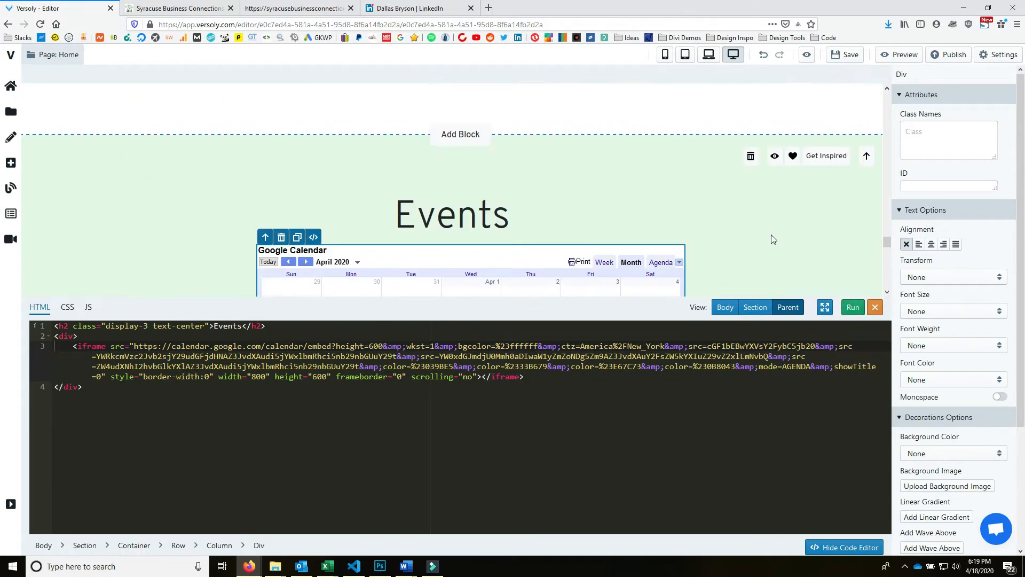
pyautogui.scroll(-3, 770, 237)
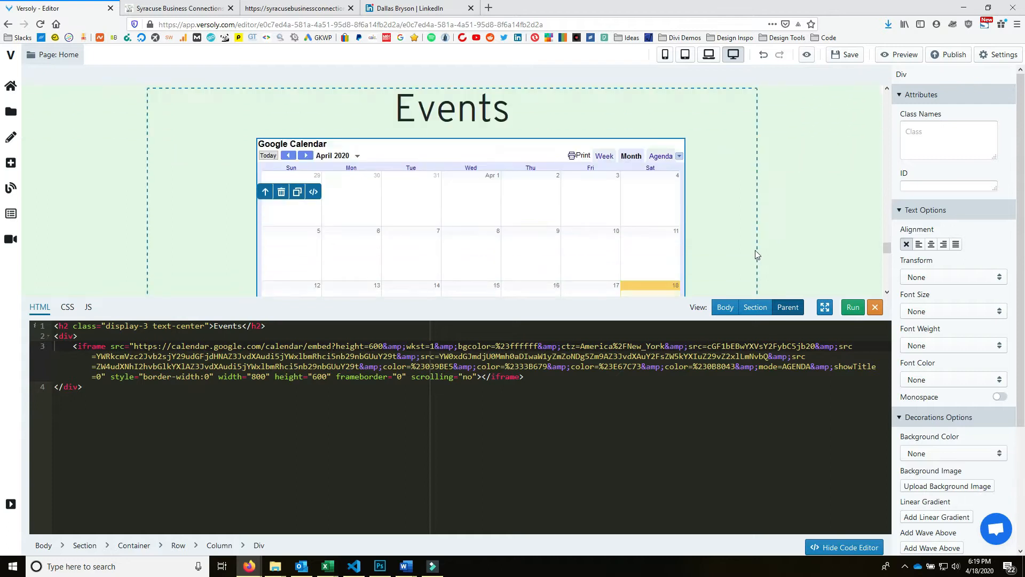
# - Hide the code editor, check the April 2020 calendar, save, and close the LinkedIn tab
pyautogui.click(875, 307)
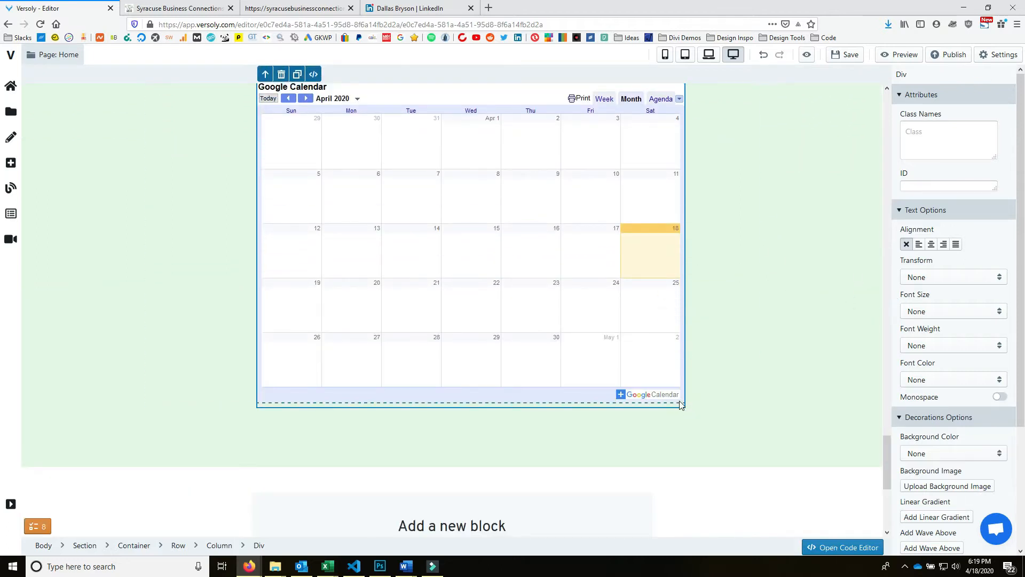
pyautogui.scroll(2, 734, 334)
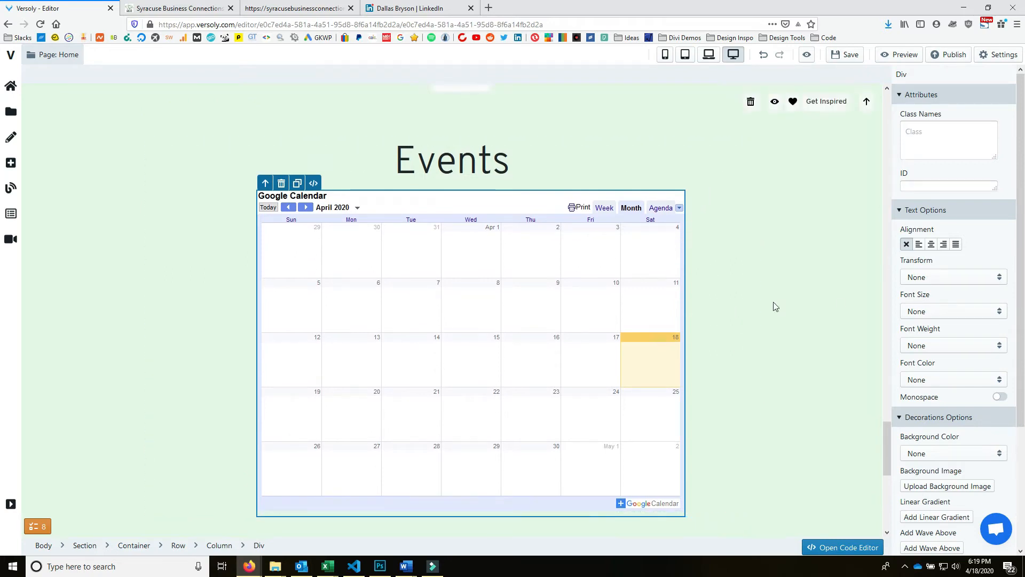
pyautogui.scroll(6, 693, 165)
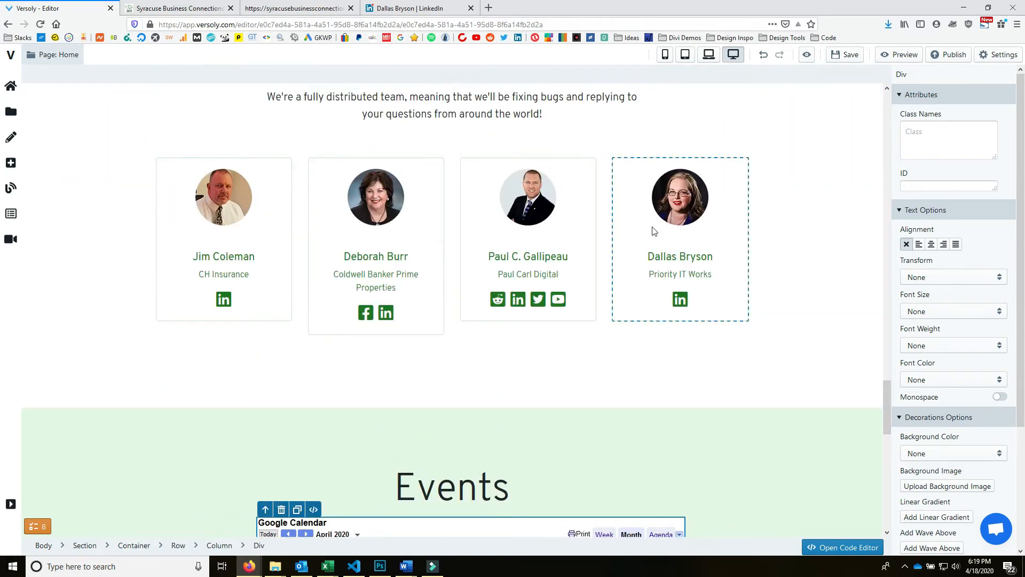
pyautogui.scroll(15, 654, 230)
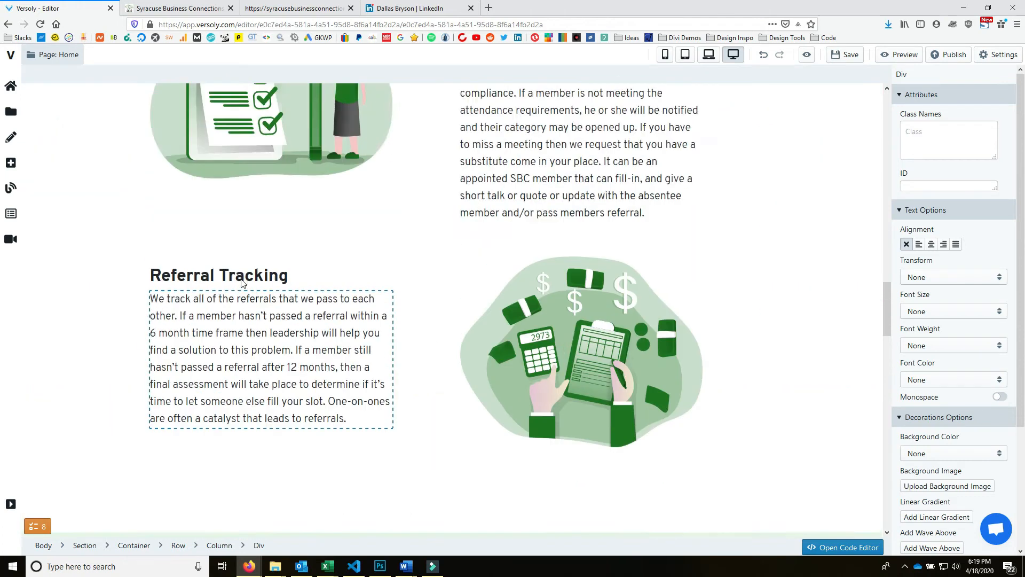
pyautogui.scroll(-20, 241, 283)
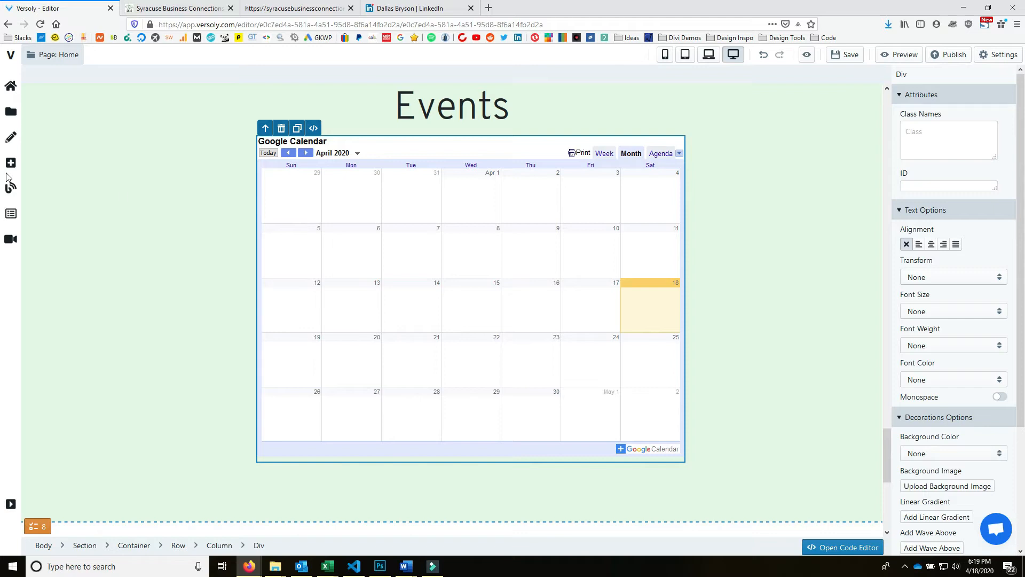
pyautogui.scroll(-5, 827, 381)
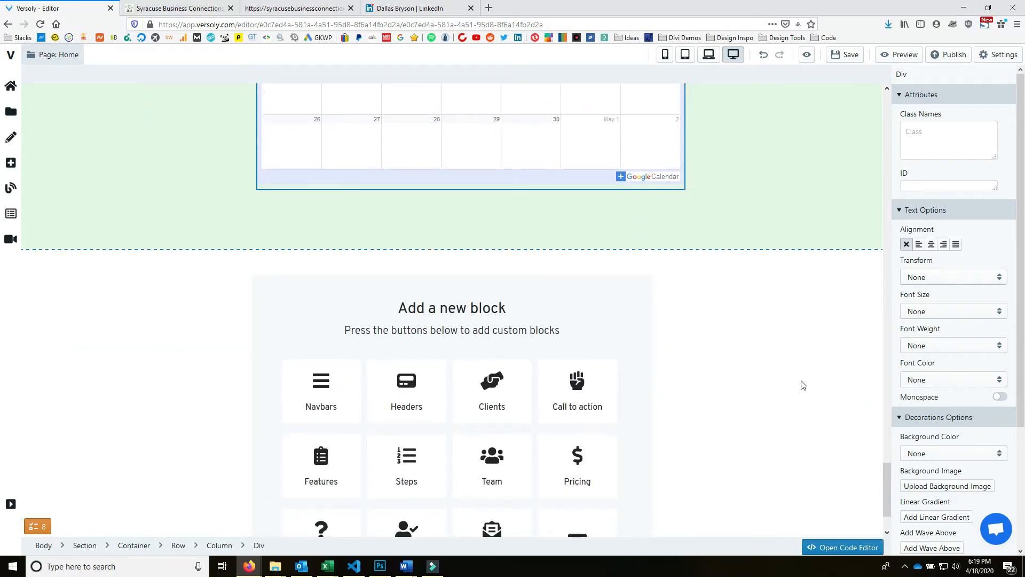
pyautogui.scroll(8, 801, 384)
pyautogui.click(846, 55)
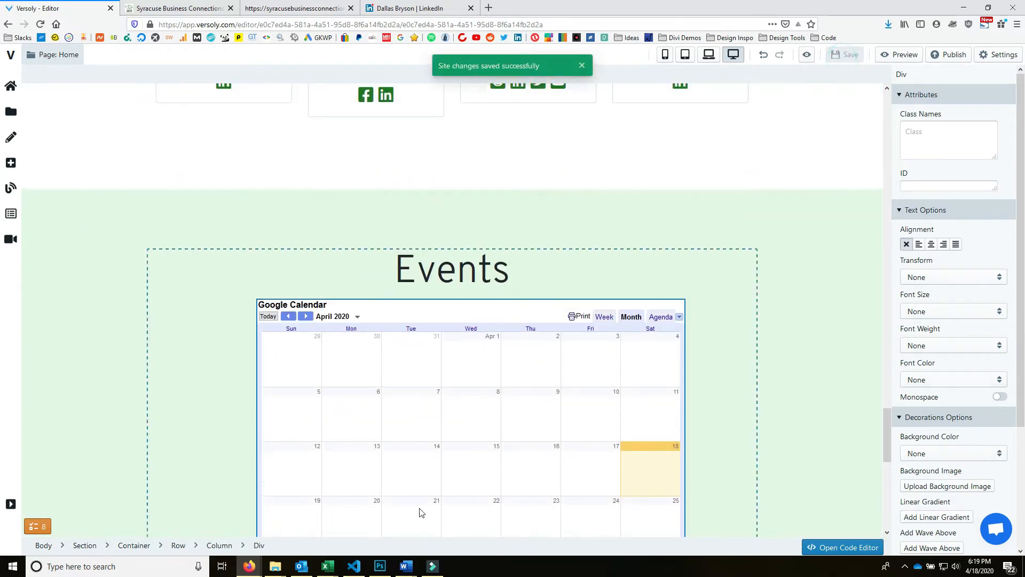
pyautogui.click(471, 8)
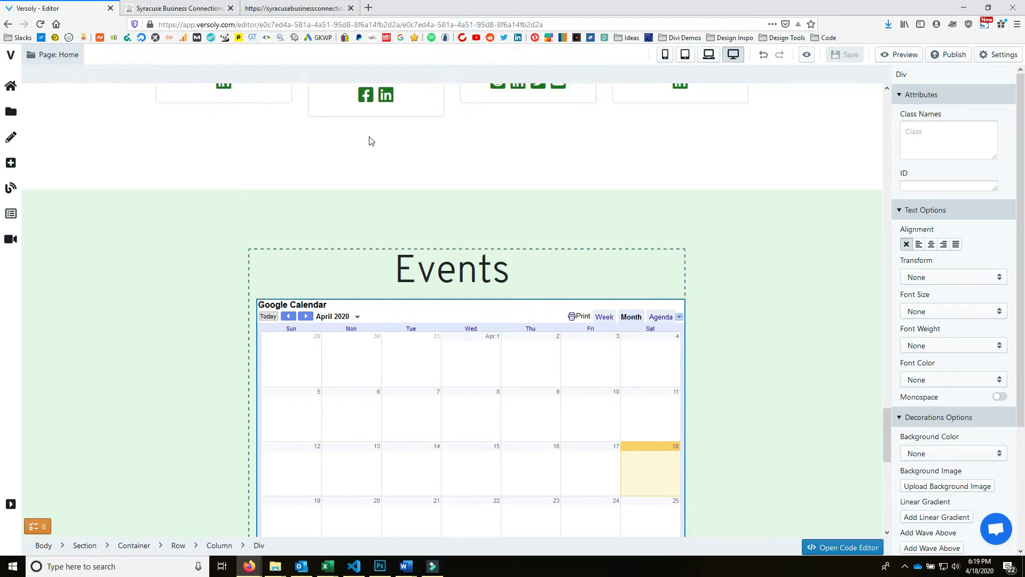
pyautogui.scroll(-6, 680, 432)
pyautogui.click(212, 4)
pyautogui.scroll(-10, 694, 448)
pyautogui.scroll(-2, 694, 470)
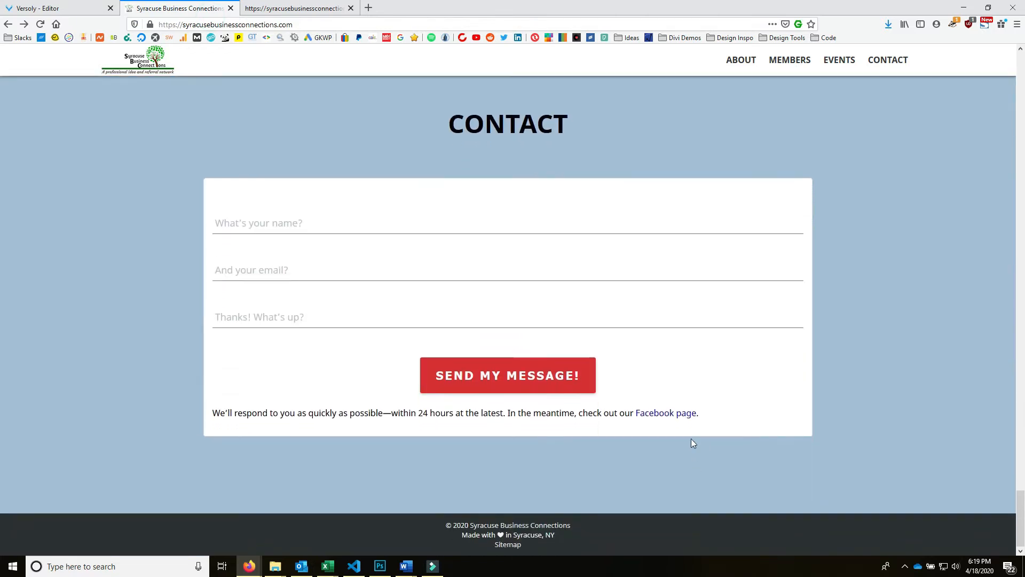
pyautogui.scroll(10, 693, 441)
pyautogui.scroll(1, 666, 438)
pyautogui.scroll(-4, 630, 419)
pyautogui.scroll(-1, 625, 422)
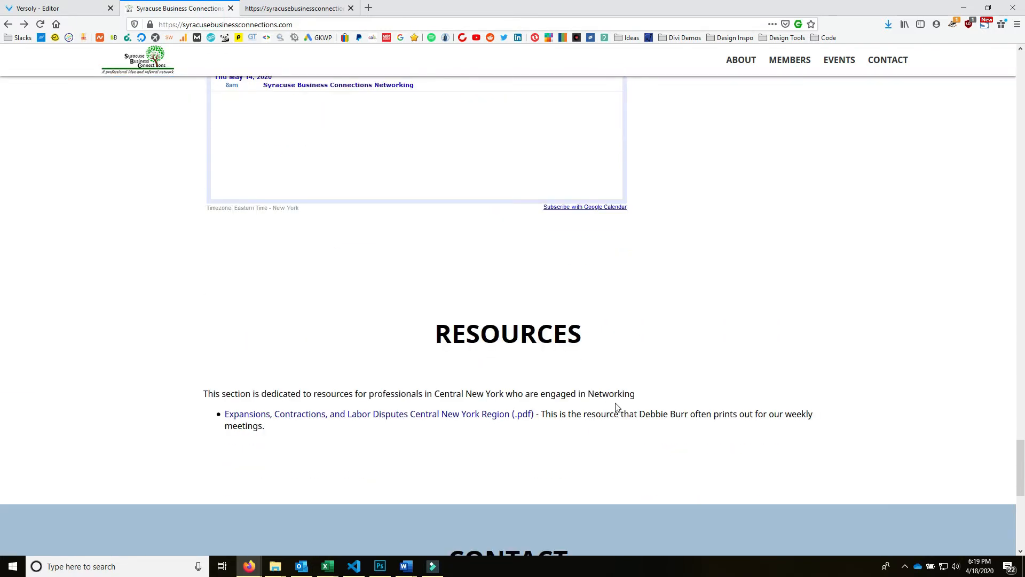
pyautogui.click(47, 5)
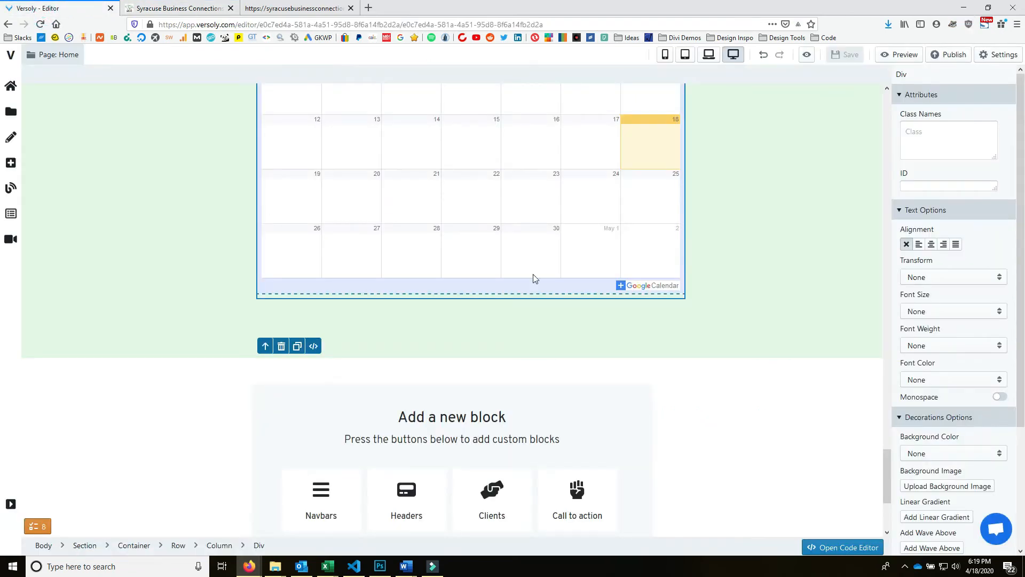
# - Open the Block Manager and browse the Steps, Team, Faq, Pricing, Testimonials and Contact designs
pyautogui.scroll(-3, 403, 269)
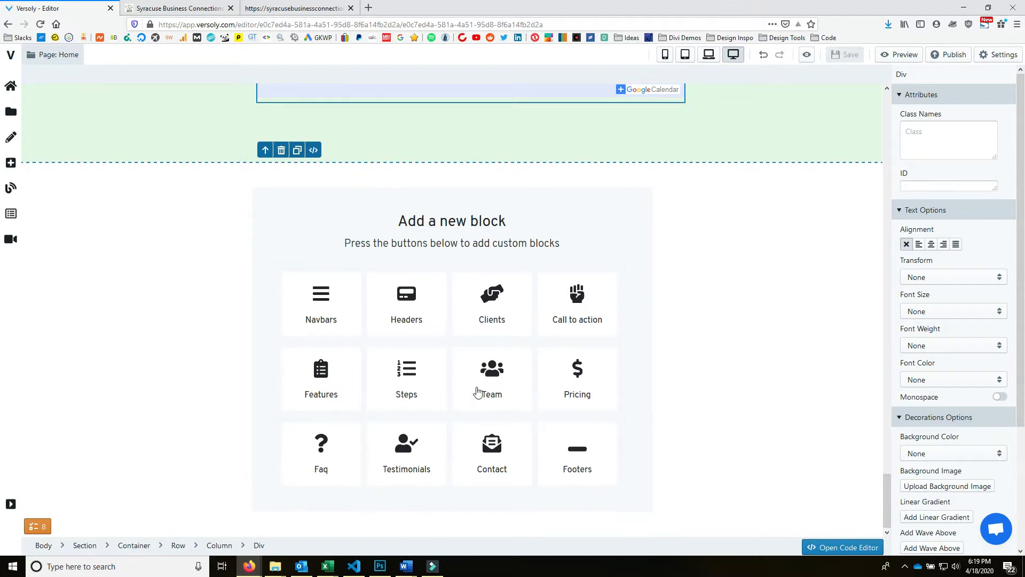
pyautogui.click(414, 369)
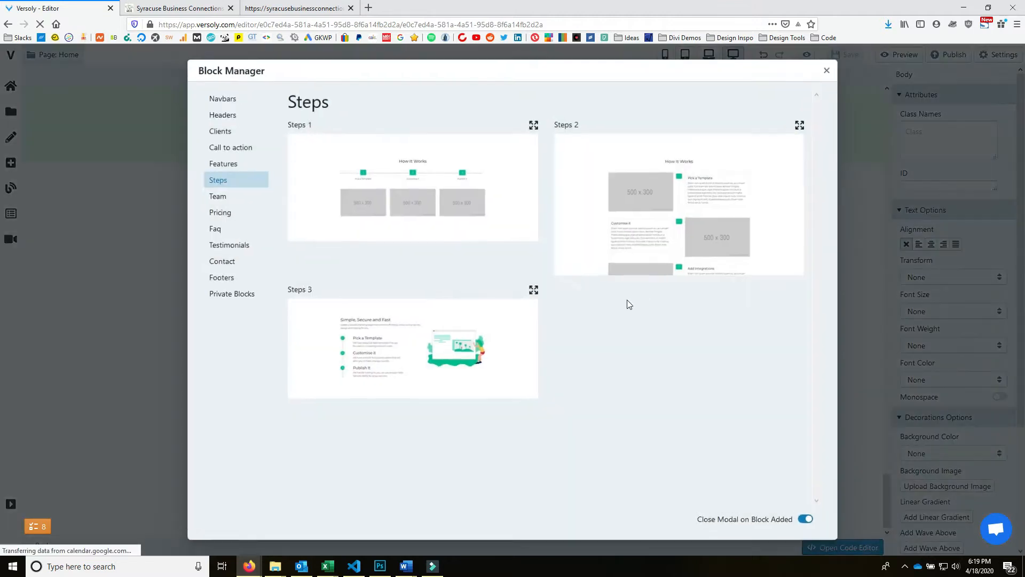
pyautogui.click(239, 200)
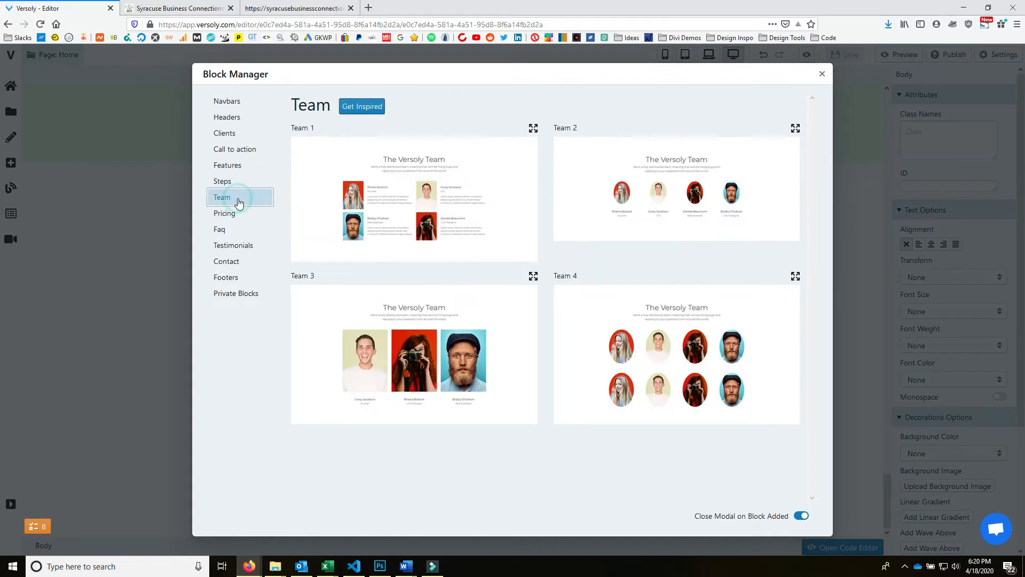
pyautogui.click(240, 228)
pyautogui.click(248, 212)
pyautogui.click(230, 247)
pyautogui.click(243, 266)
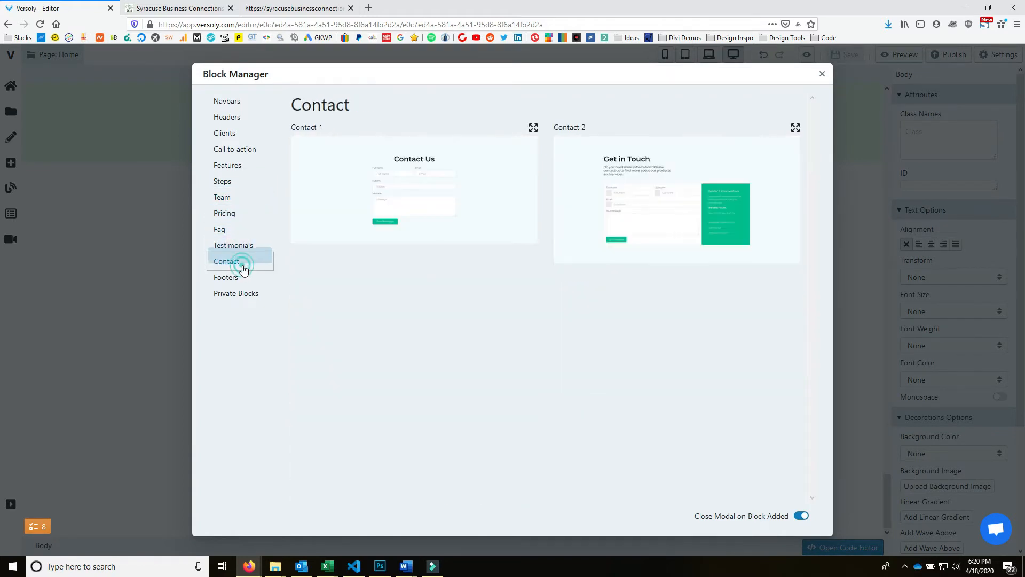
# - Look through Faq, Testimonials, Footers, Clients and Headers, ending on the Features designs
pyautogui.click(261, 231)
pyautogui.click(249, 247)
pyautogui.click(236, 279)
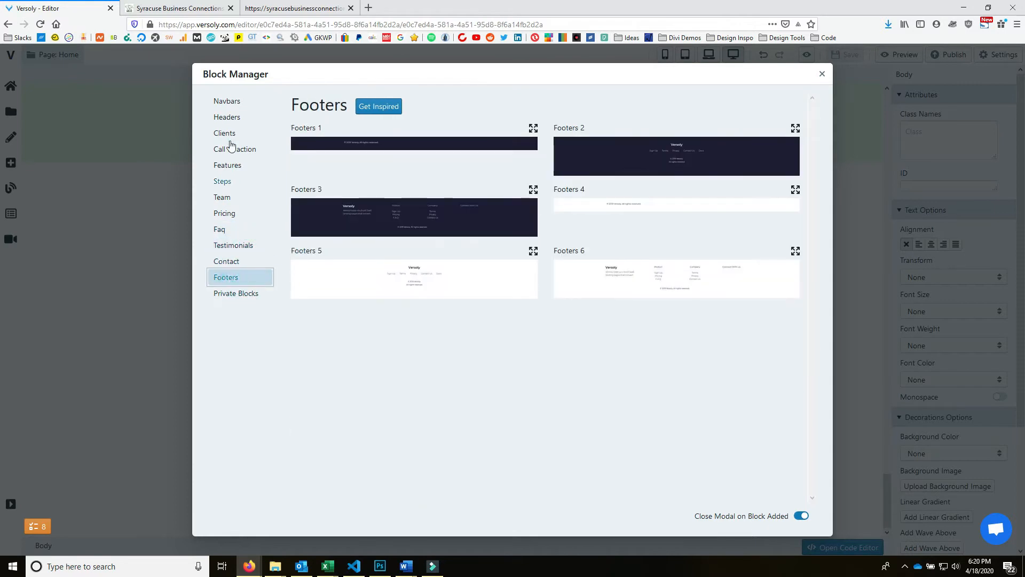
pyautogui.click(228, 137)
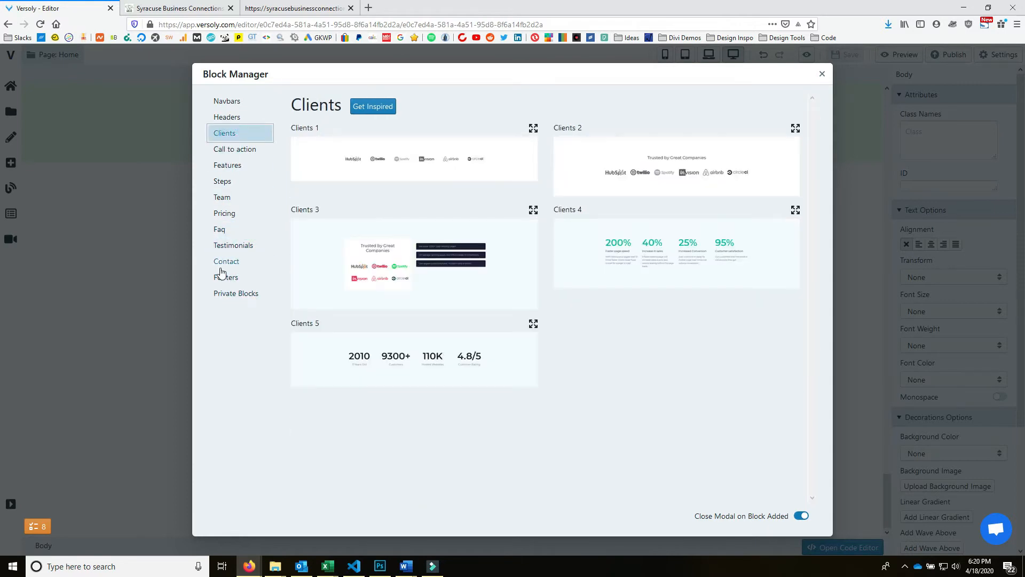
pyautogui.click(236, 121)
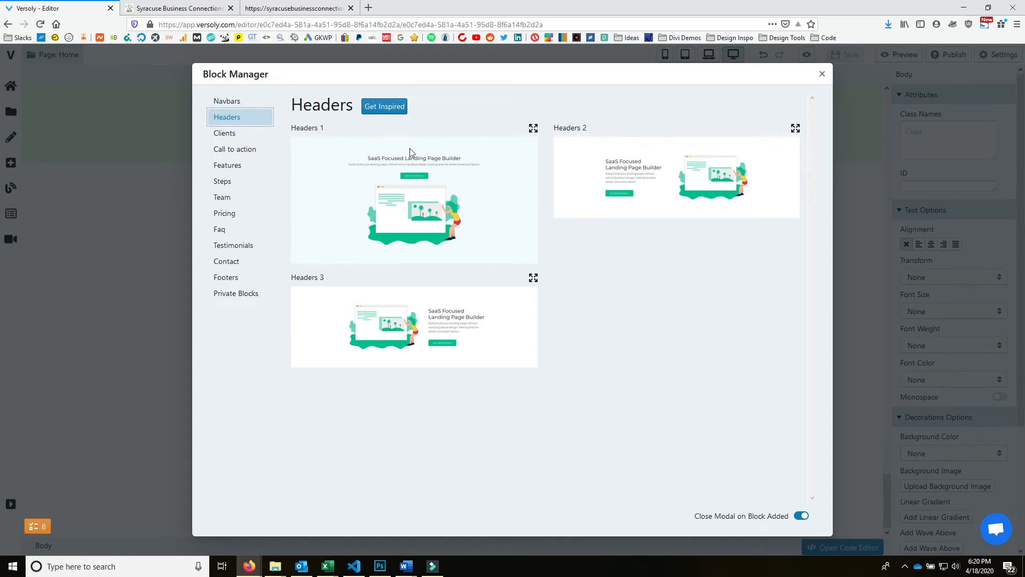
pyautogui.click(249, 165)
pyautogui.scroll(-8, 605, 287)
pyautogui.scroll(5, 607, 265)
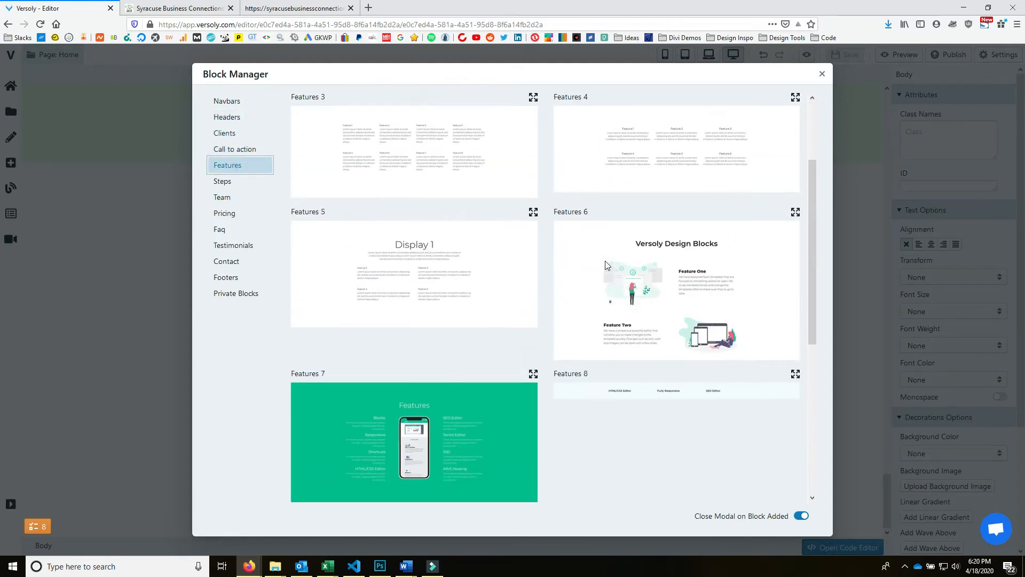
pyautogui.scroll(-5, 606, 266)
pyautogui.scroll(5, 609, 276)
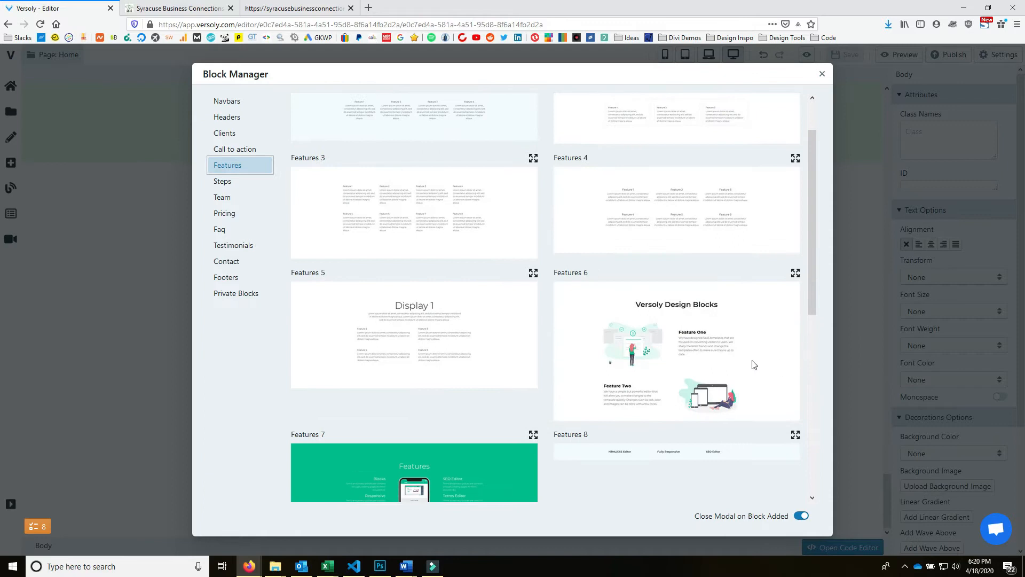
# - Insert the Features 6 block below the calendar and retitle its heading 'Resources'
pyautogui.click(658, 347)
pyautogui.doubleClick(536, 234)
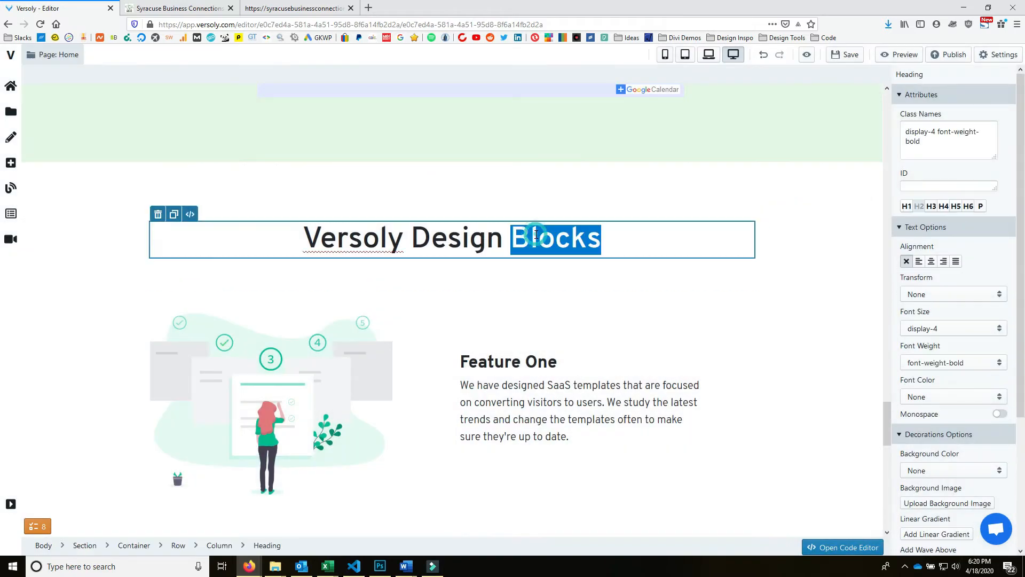
pyautogui.tripleClick(536, 233)
pyautogui.write('Resources')
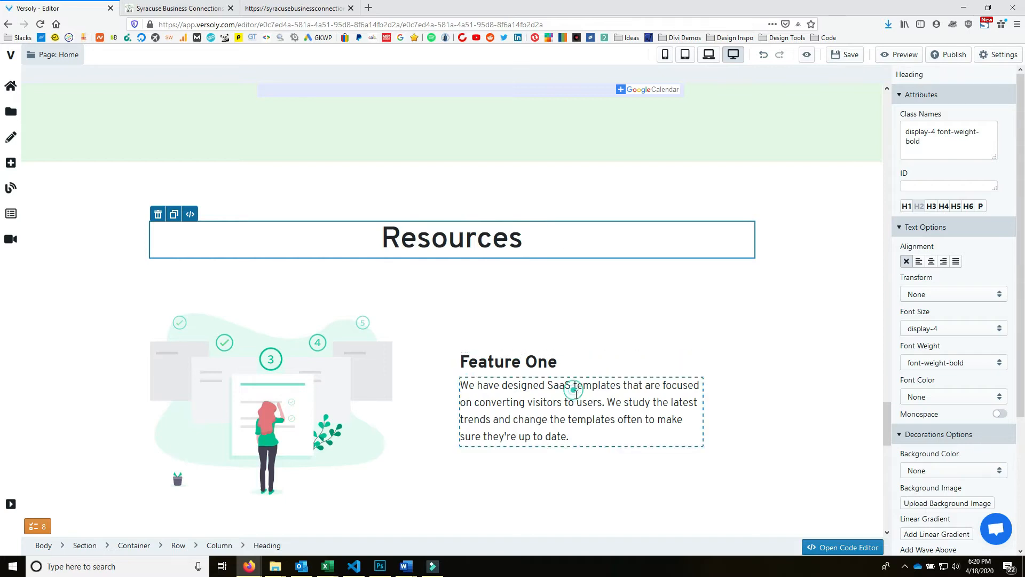
# - Delete the Feature Two and Feature Three rows from the new block
pyautogui.click(572, 389)
pyautogui.click(334, 318)
pyautogui.scroll(-3, 322, 387)
pyautogui.scroll(-1, 322, 388)
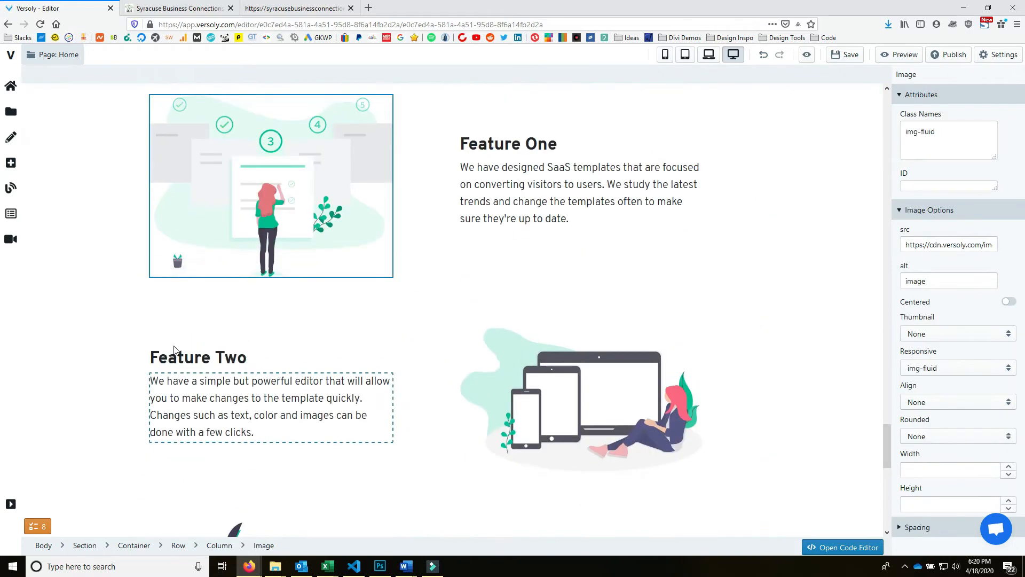
pyautogui.click(155, 337)
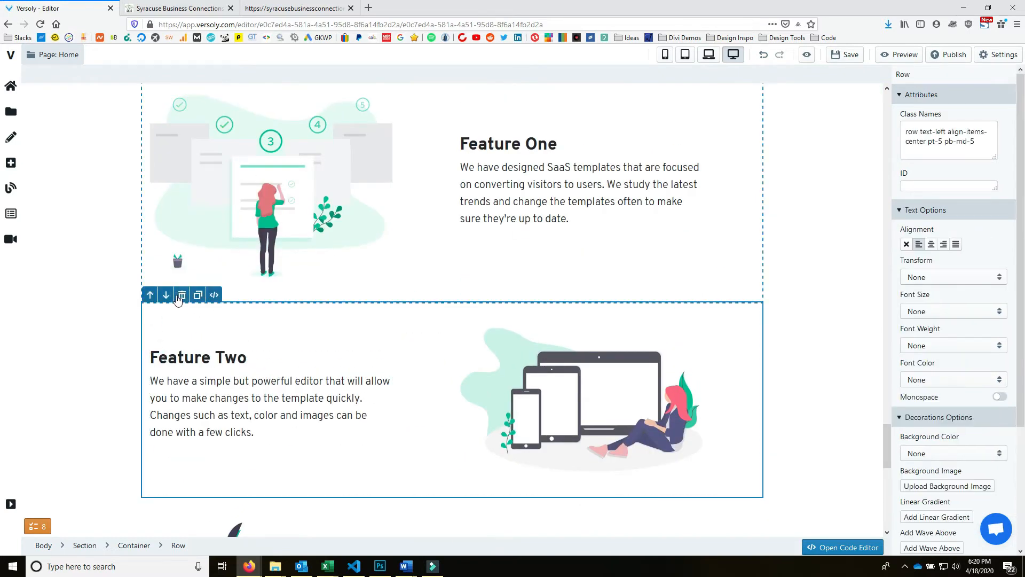
pyautogui.click(182, 295)
pyautogui.click(159, 322)
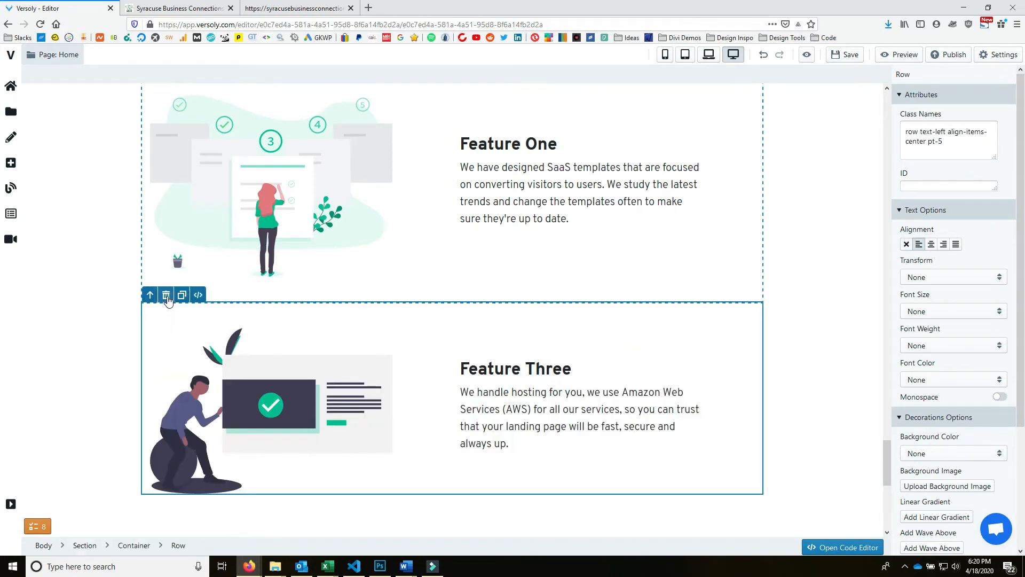
pyautogui.click(167, 296)
pyautogui.scroll(-3, 513, 414)
pyautogui.scroll(3, 497, 408)
pyautogui.scroll(3, 480, 405)
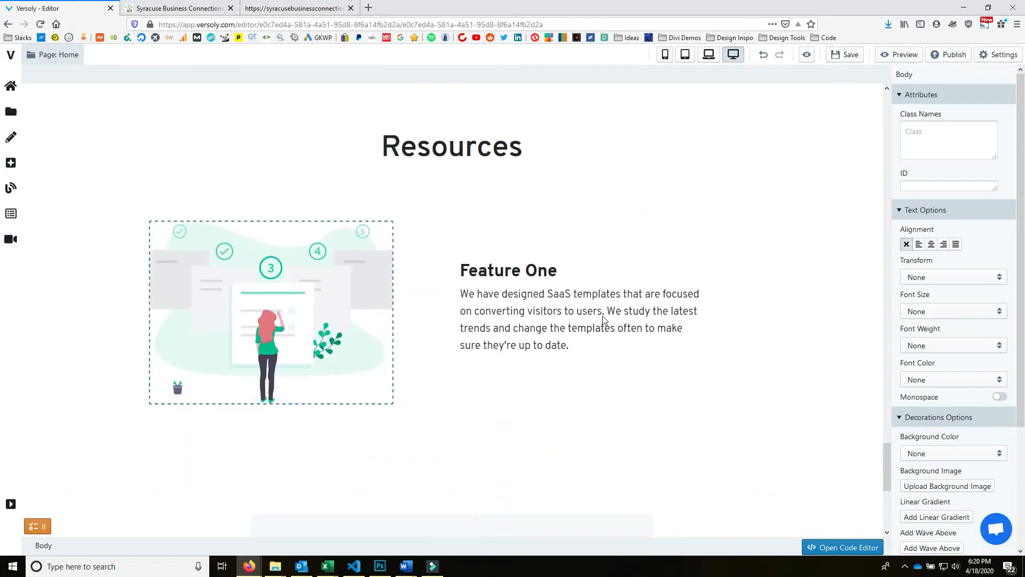
# - Swap the Feature One picture for the green lightbulb-and-money illustration from the Syracuse Business Connections folder
pyautogui.click(322, 302)
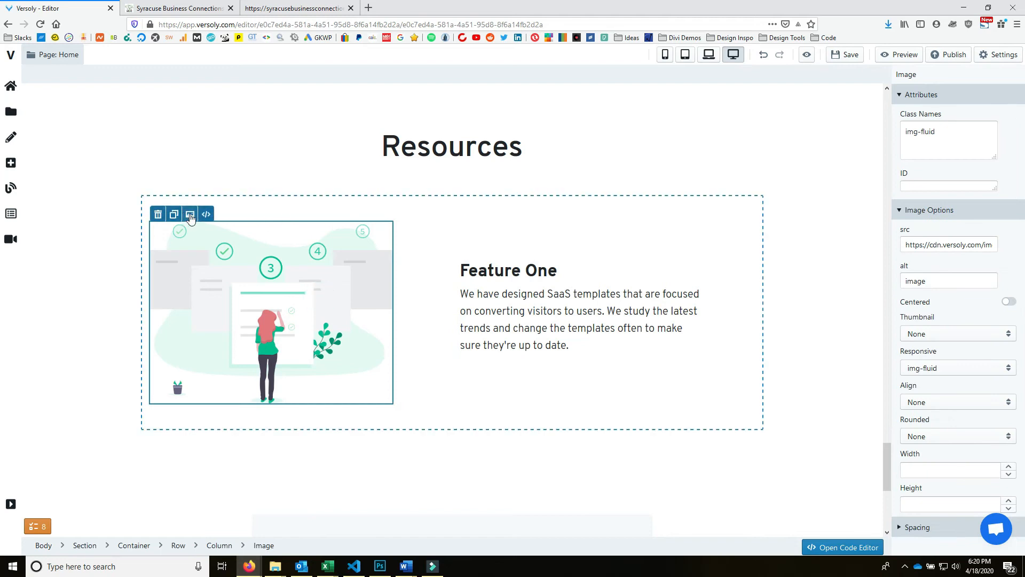
pyautogui.click(190, 215)
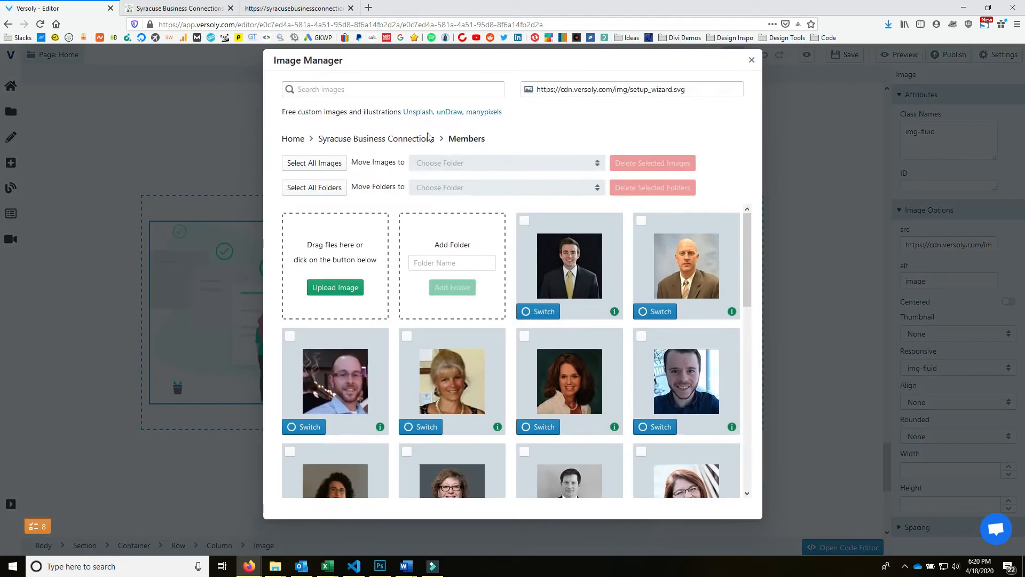
pyautogui.click(429, 138)
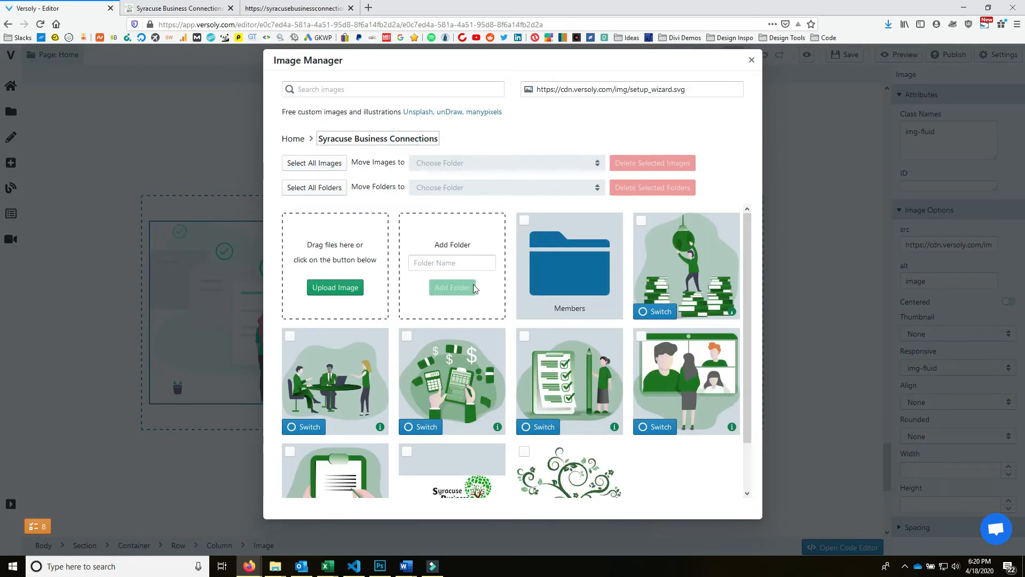
pyautogui.click(656, 311)
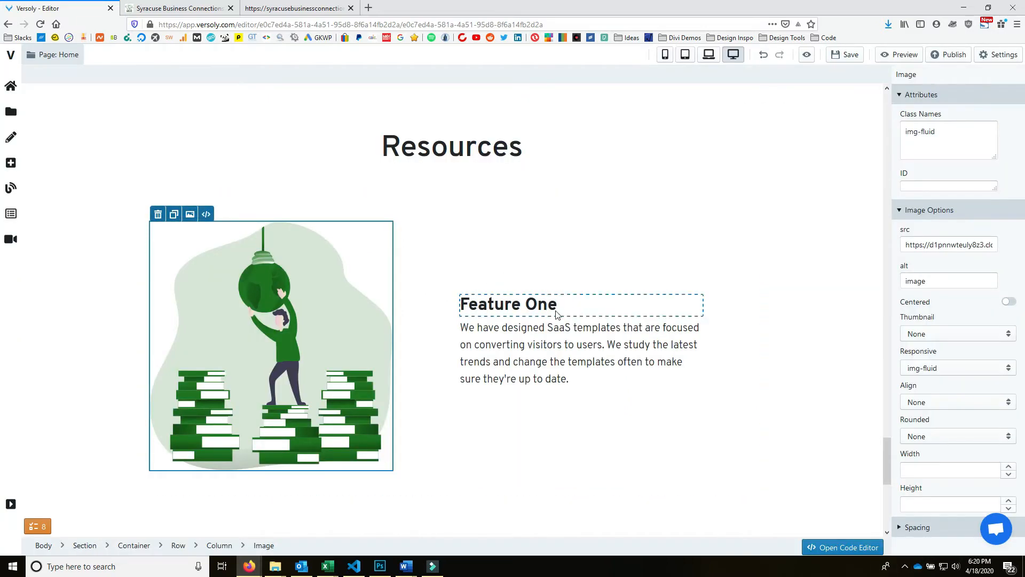
pyautogui.click(180, 8)
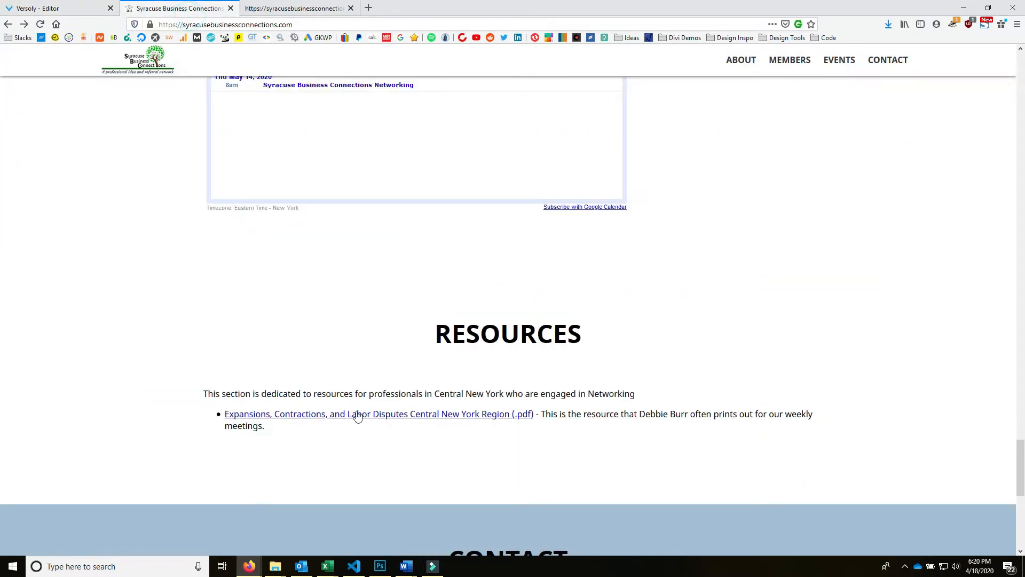
# - Open the Expansions, Contractions and Labor Disputes PDF in a new tab and select its text
pyautogui.click(450, 417)
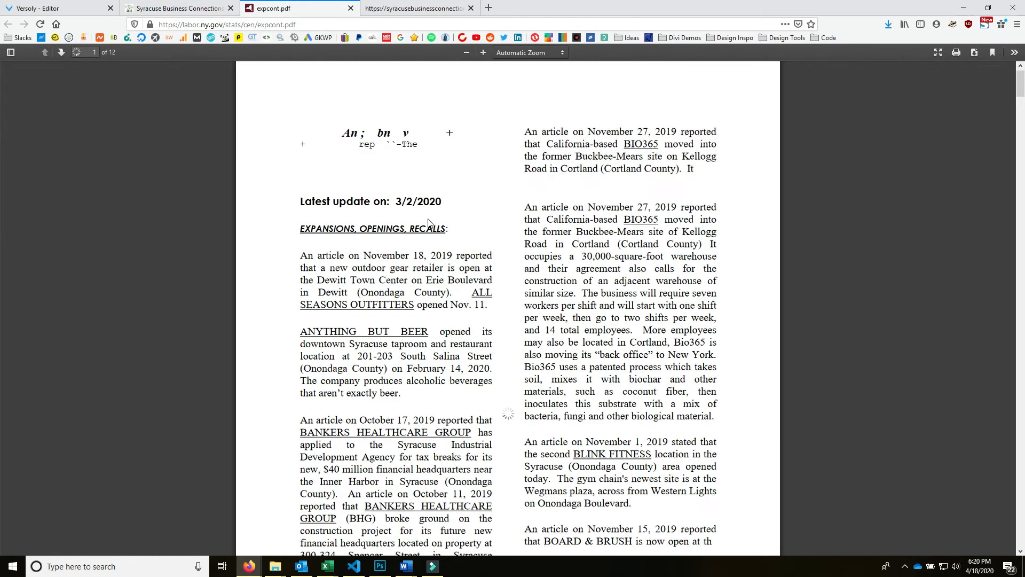
pyautogui.moveTo(303, 331); pyautogui.dragTo(469, 374)
pyautogui.scroll(-15, 538, 410)
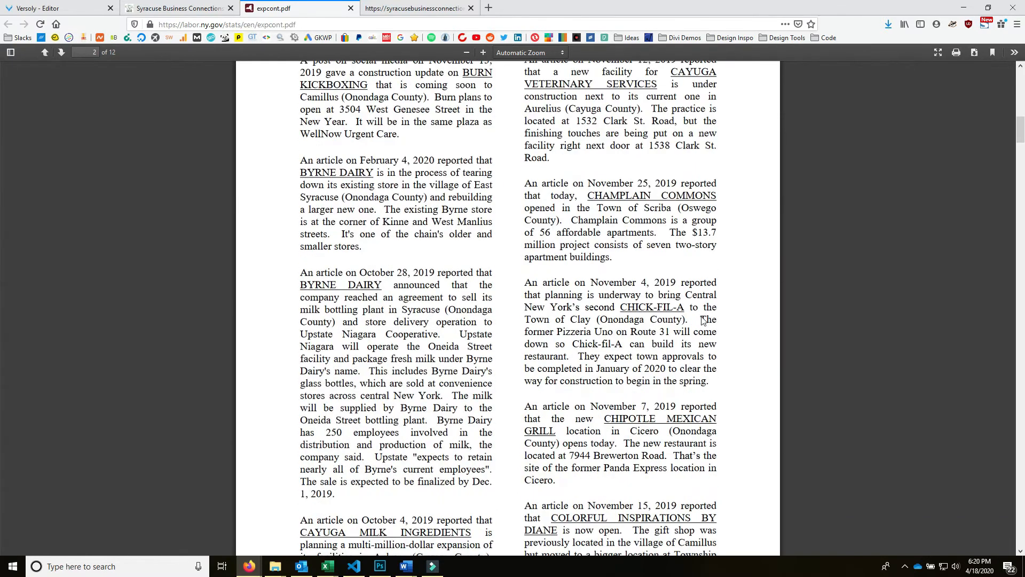
pyautogui.scroll(15, 714, 319)
pyautogui.hotkey('ctrl', 'a')
# - Copy the Resources section's intro sentence from the live Syracuse Business Connections site
pyautogui.click(182, 11)
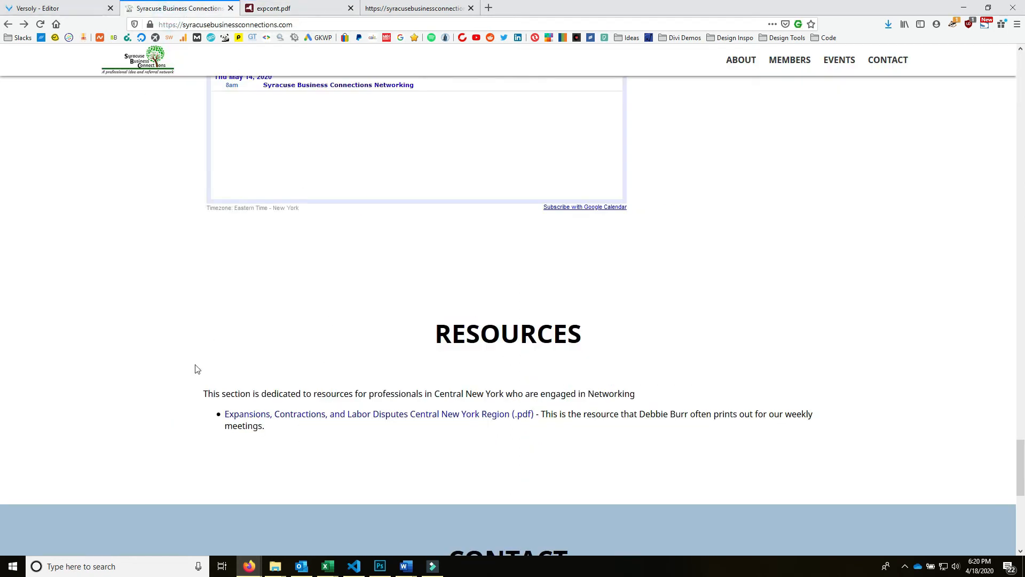
pyautogui.moveTo(206, 393); pyautogui.dragTo(656, 396)
pyautogui.rightClick(619, 393)
pyautogui.click(635, 400)
pyautogui.click(75, 8)
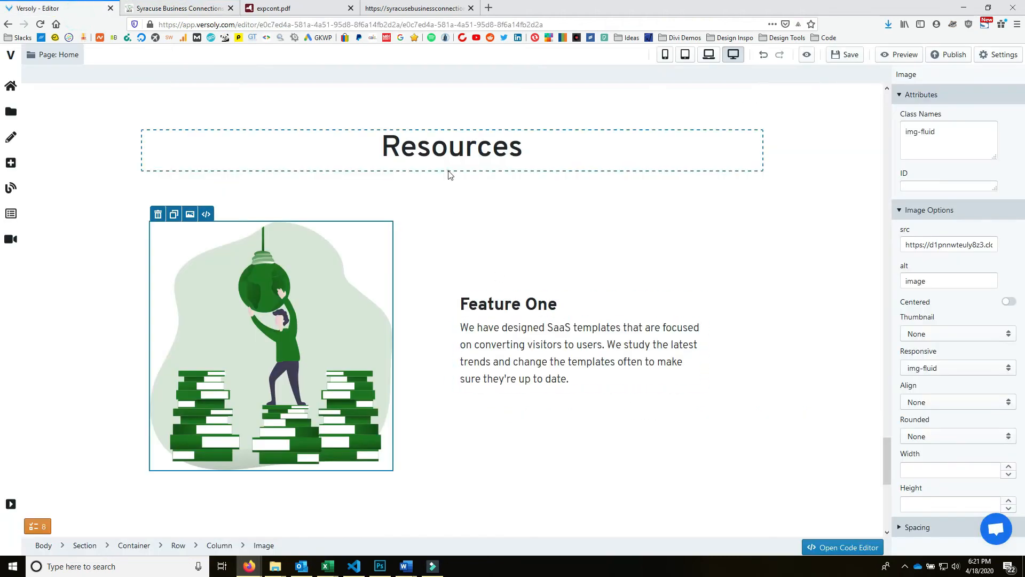
# - Add a <p class="lead"> line with the Central New York networking sentence after the Resources heading code
pyautogui.click(425, 140)
pyautogui.click(182, 122)
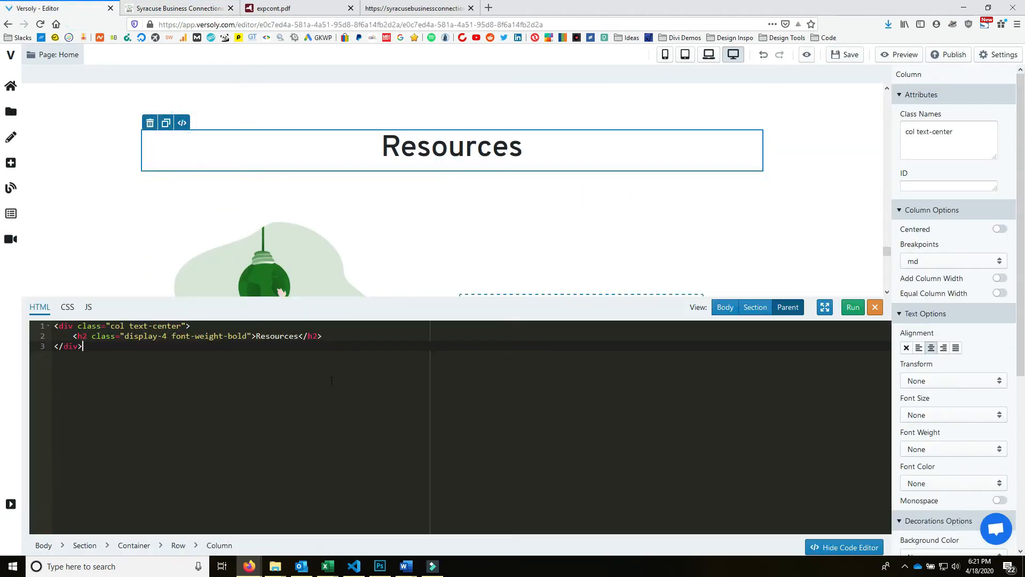
pyautogui.click(357, 336)
pyautogui.press('Return')
pyautogui.write('<p class="lead"></p>')
pyautogui.hotkey('ctrl', 'v')
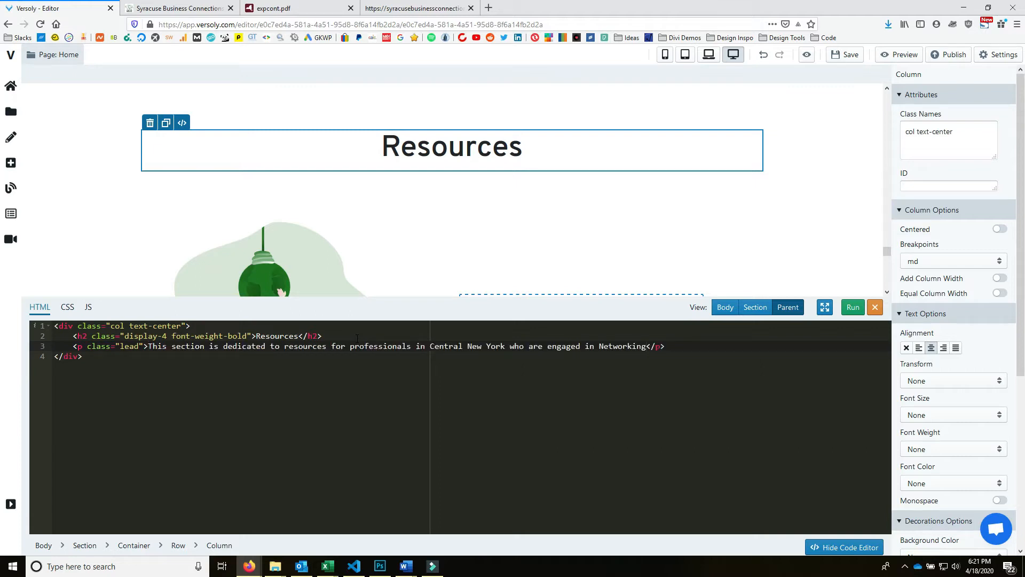
pyautogui.click(853, 307)
# - Select the labor disputes PDF bullet text in the live site's Resources section
pyautogui.click(133, 5)
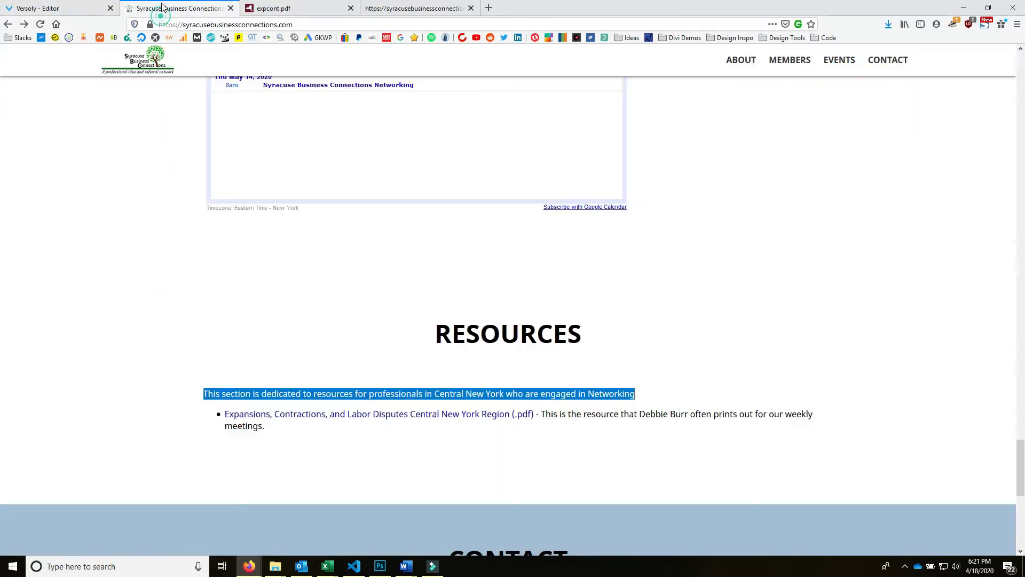
pyautogui.click(593, 434)
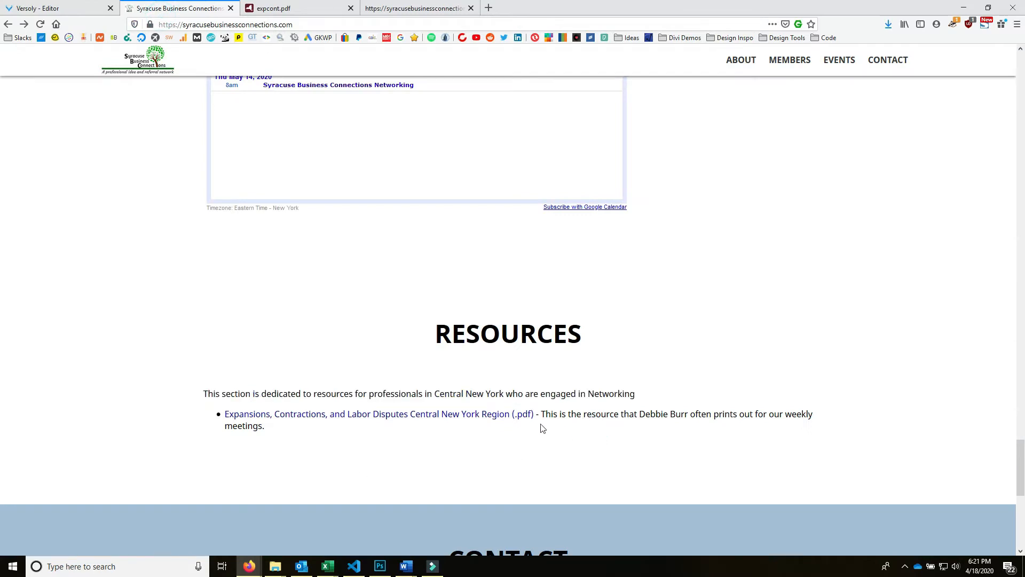
pyautogui.moveTo(567, 424); pyautogui.dragTo(228, 416)
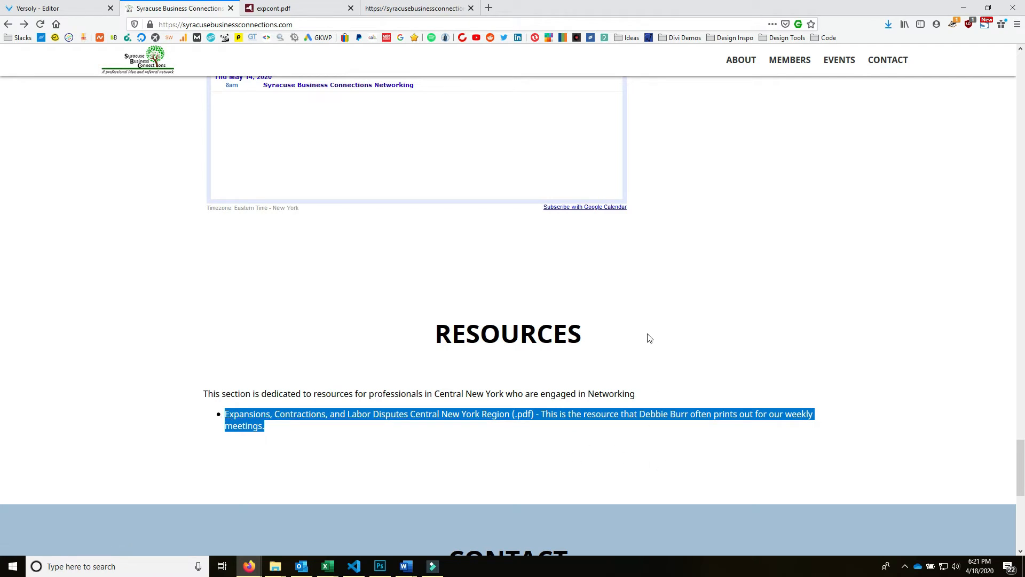
pyautogui.click(273, 8)
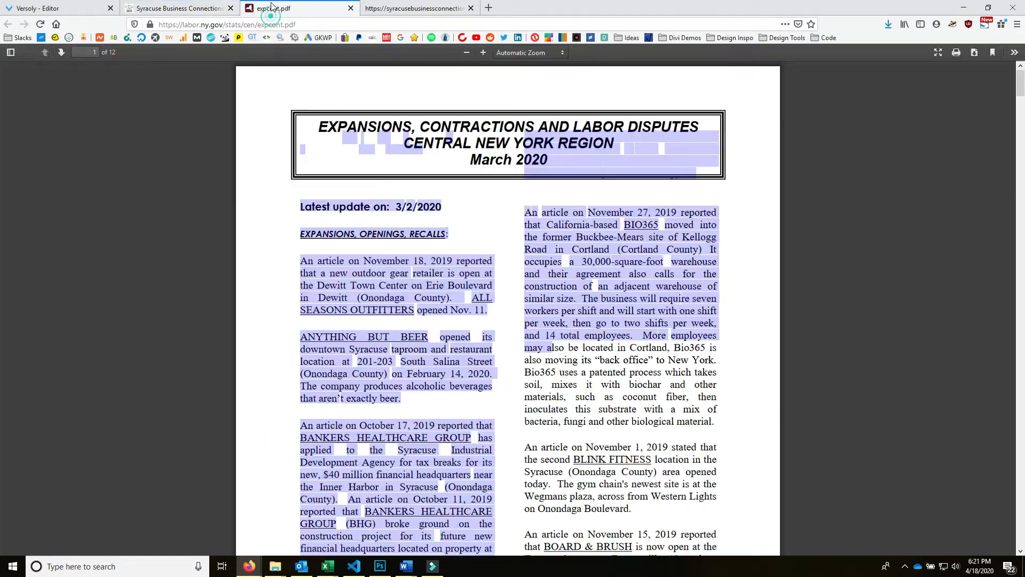
pyautogui.click(415, 11)
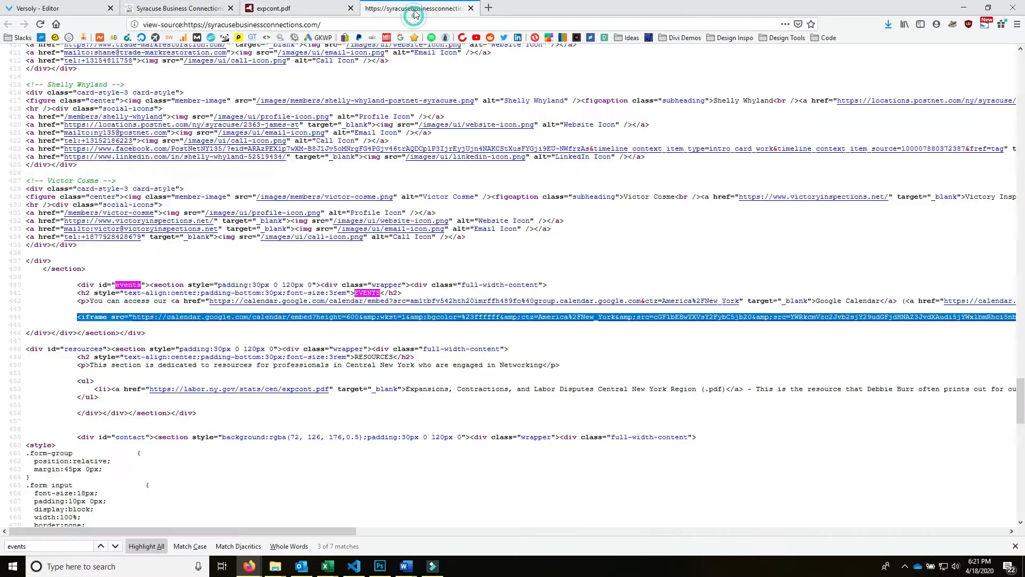
pyautogui.click(179, 10)
pyautogui.click(70, 11)
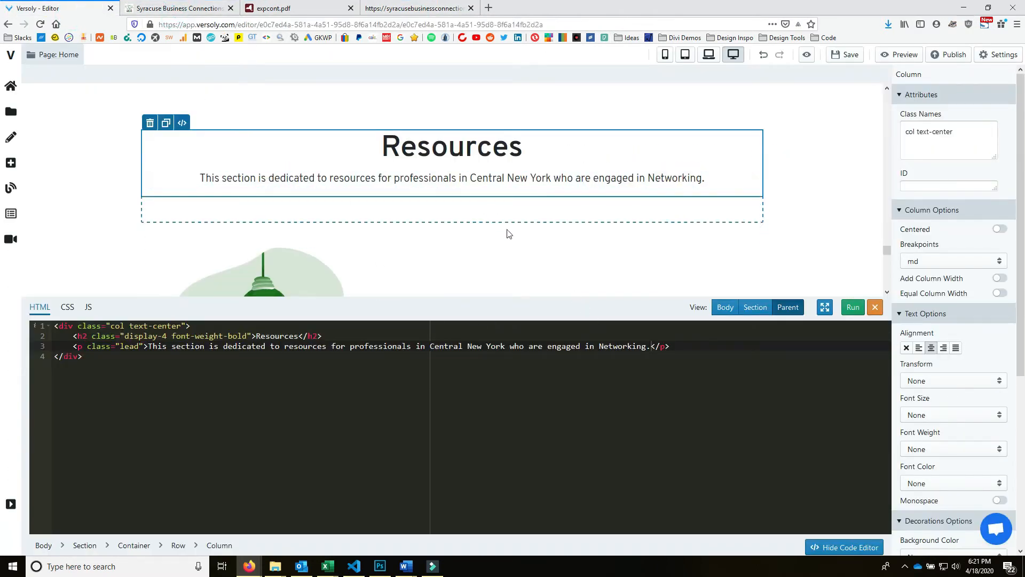
# - Paste the resource description into Feature One's paragraph and replace 'Feature One' with the PDF title
pyautogui.scroll(-5, 508, 234)
pyautogui.click(544, 170)
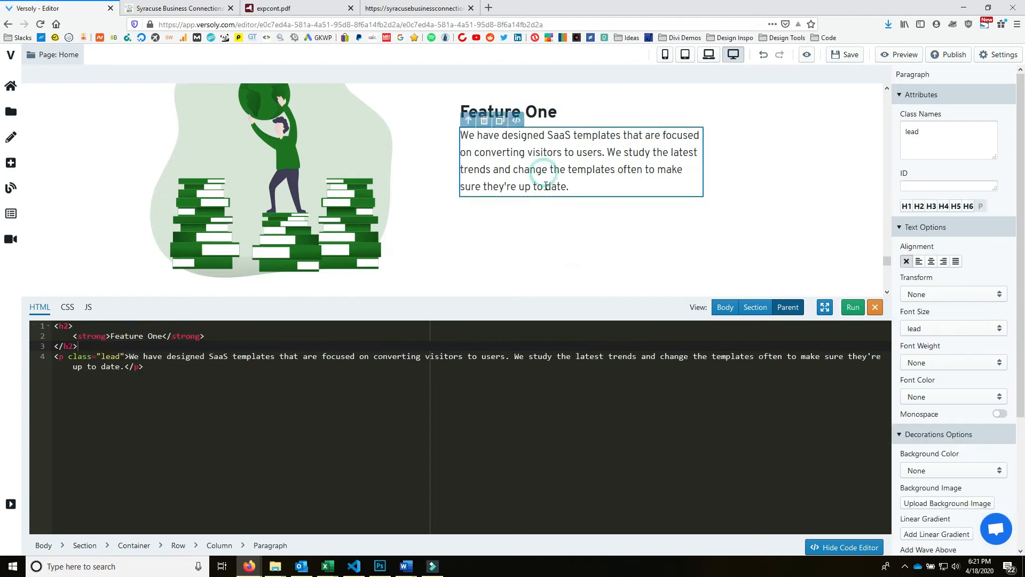
pyautogui.click(549, 184)
pyautogui.click(624, 183)
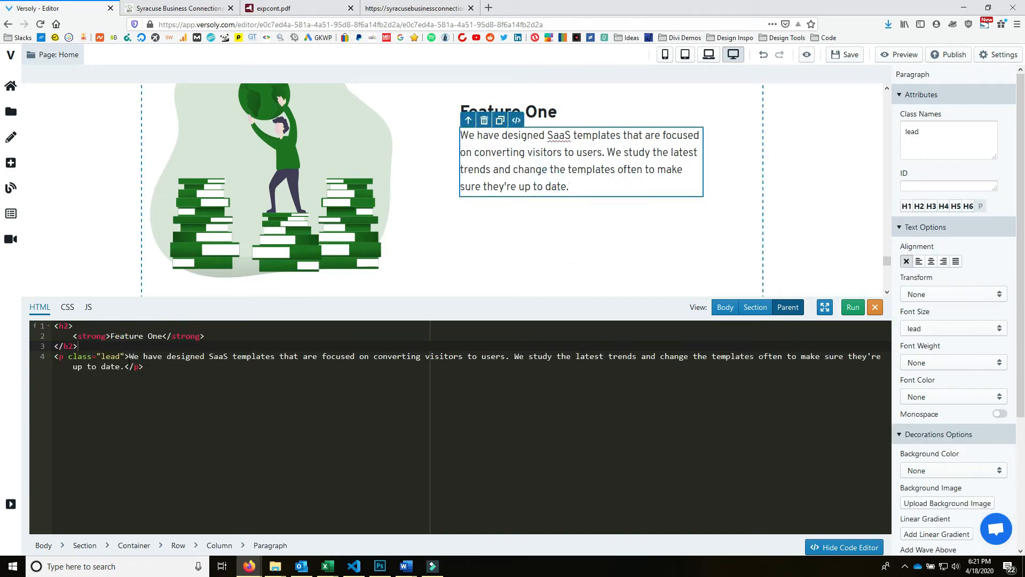
pyautogui.moveTo(129, 356); pyautogui.dragTo(125, 367)
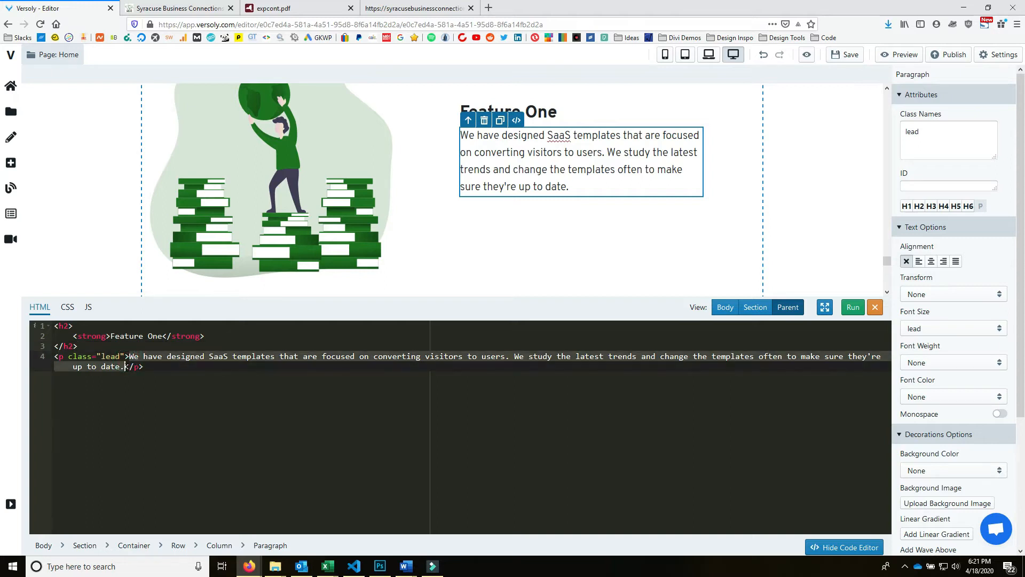
pyautogui.hotkey('ctrl', 'v')
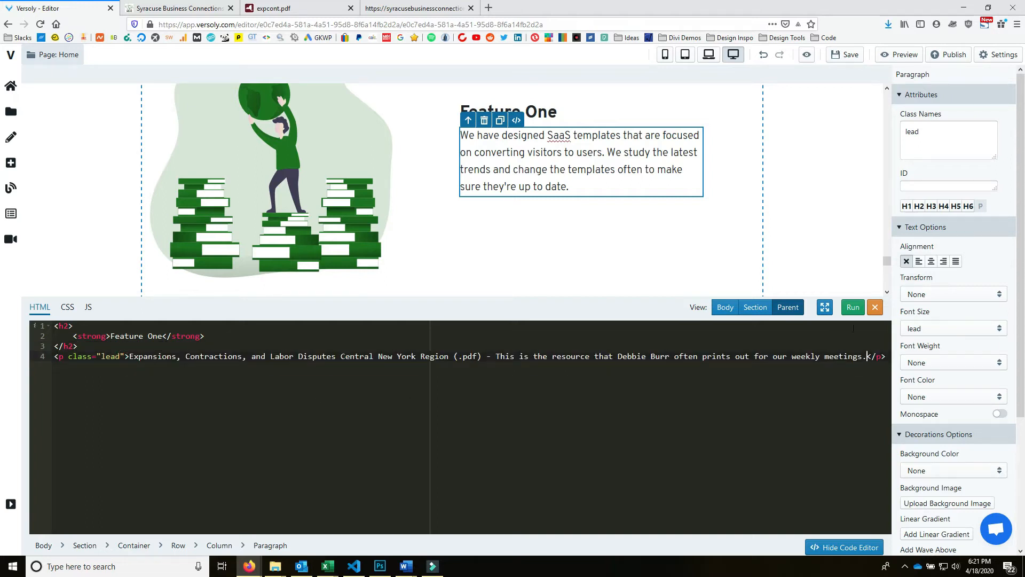
pyautogui.moveTo(132, 361); pyautogui.dragTo(482, 356)
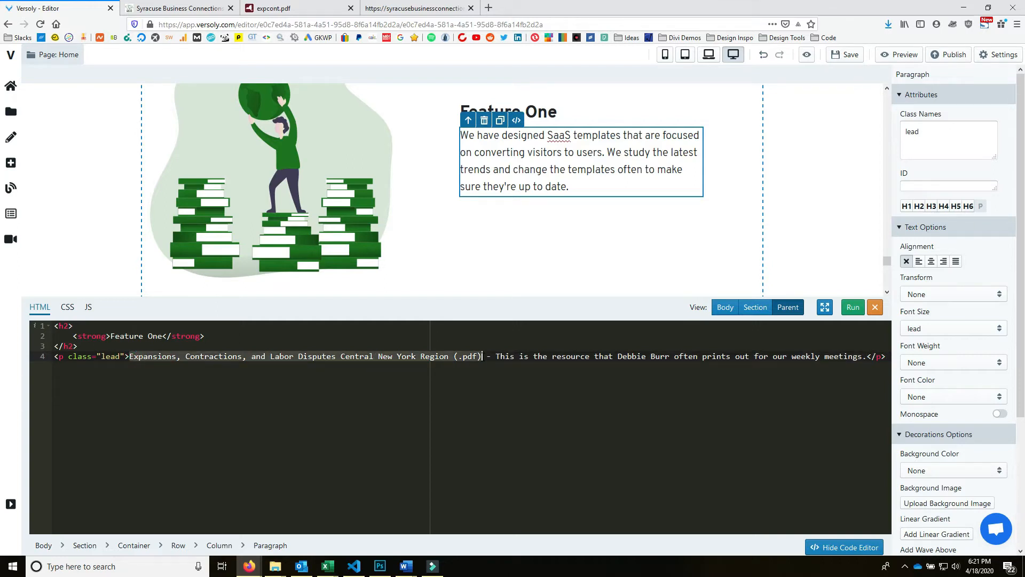
pyautogui.hotkey('ctrl', 'c')
pyautogui.click(113, 337)
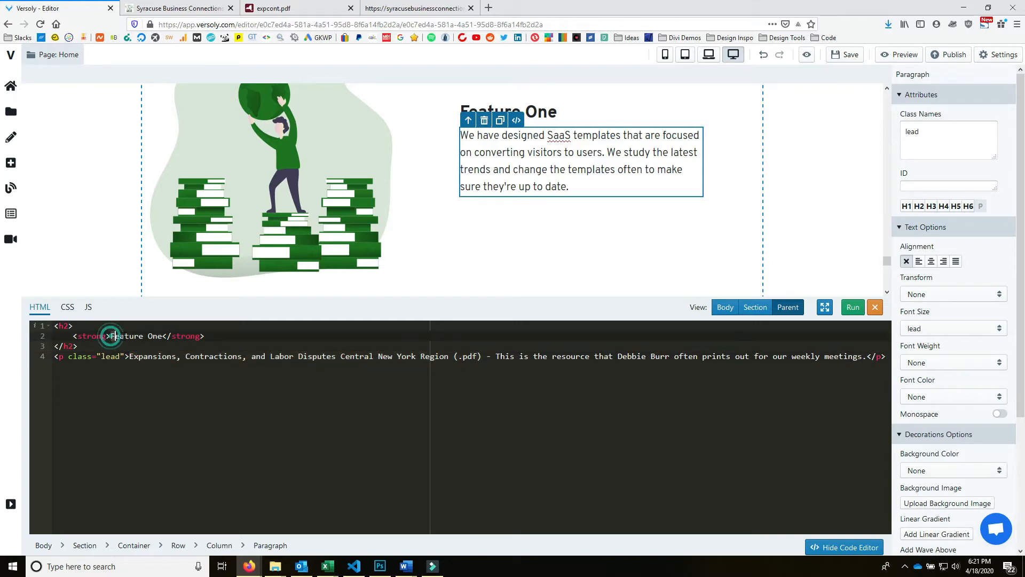
pyautogui.moveTo(110, 336); pyautogui.dragTo(161, 336)
pyautogui.hotkey('ctrl', 'v')
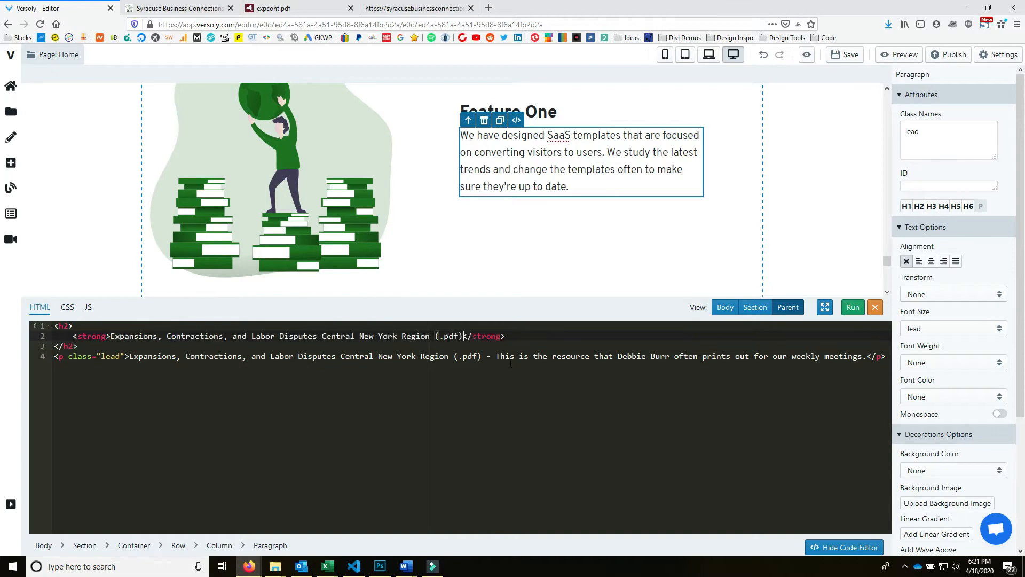
pyautogui.click(850, 307)
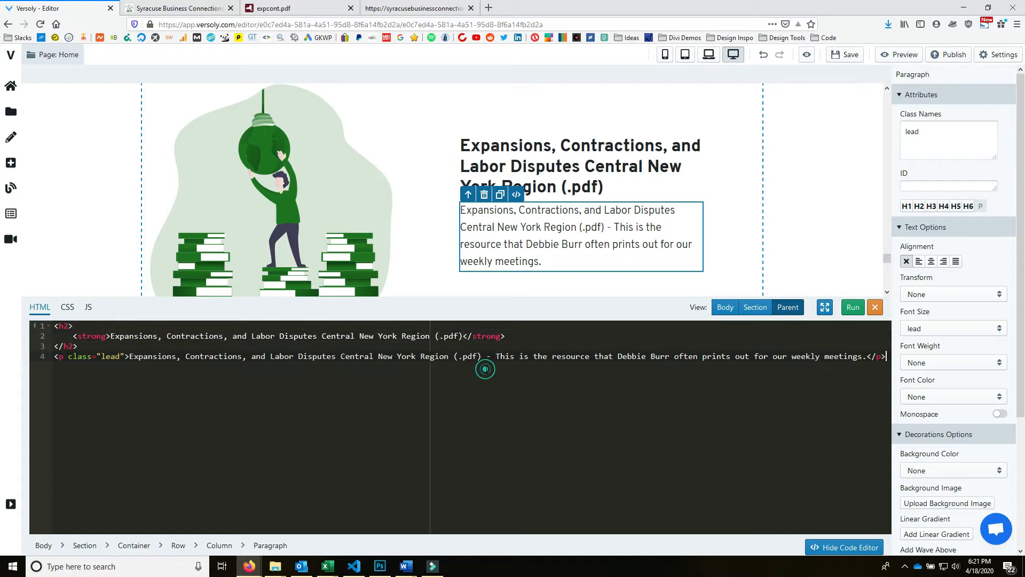
# - Delete the repeated PDF title from the paragraph code and apply the change
pyautogui.moveTo(496, 360); pyautogui.dragTo(143, 357)
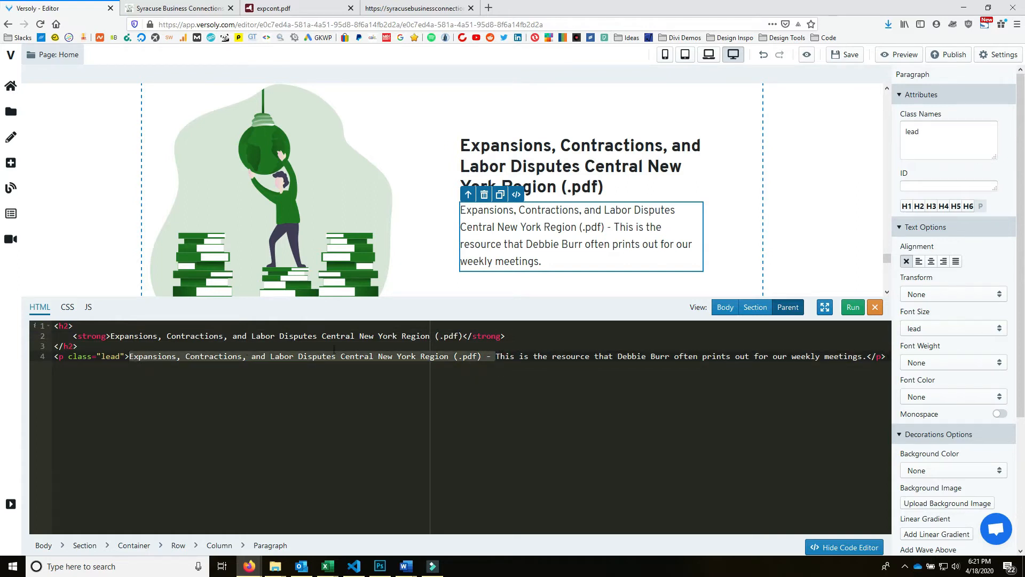
pyautogui.press('BackSpace')
pyautogui.click(552, 362)
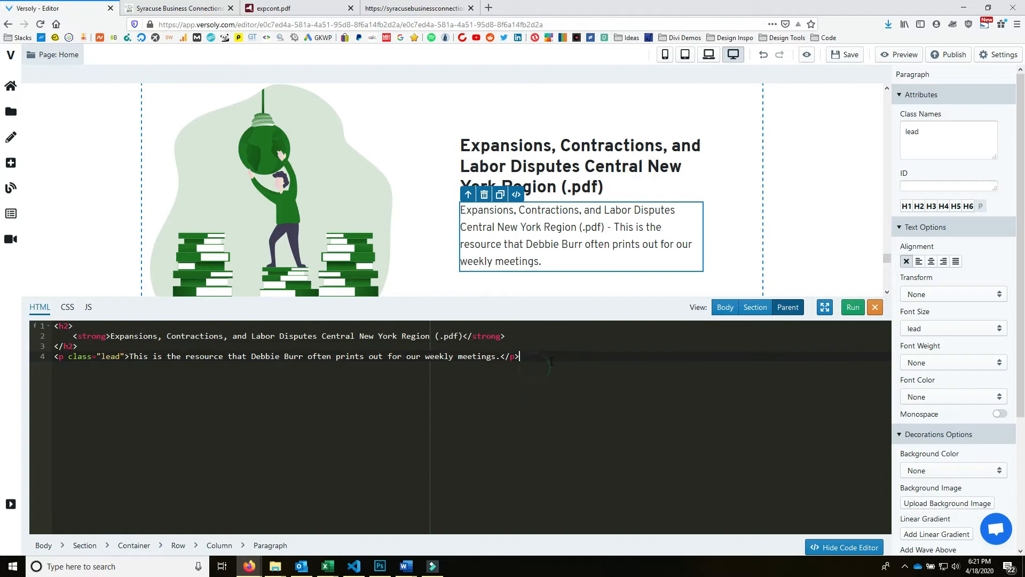
pyautogui.click(853, 307)
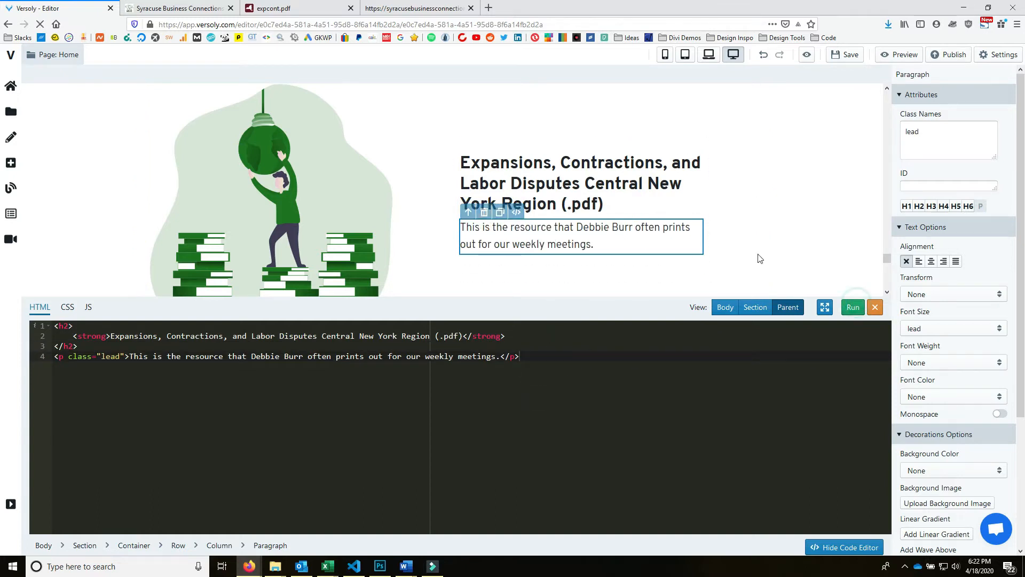
pyautogui.click(12, 163)
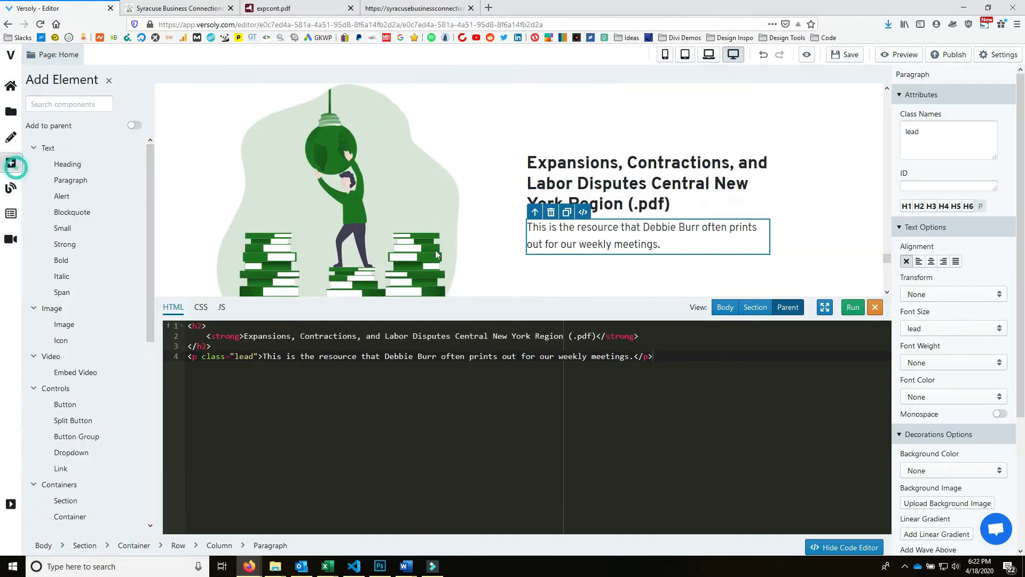
pyautogui.scroll(-4, 128, 288)
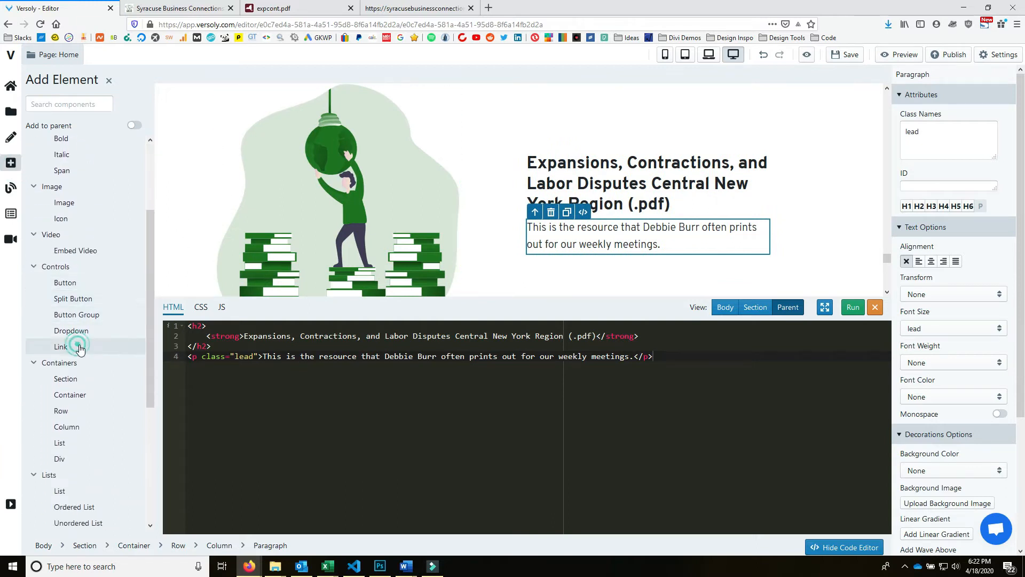
pyautogui.click(60, 347)
pyautogui.click(545, 256)
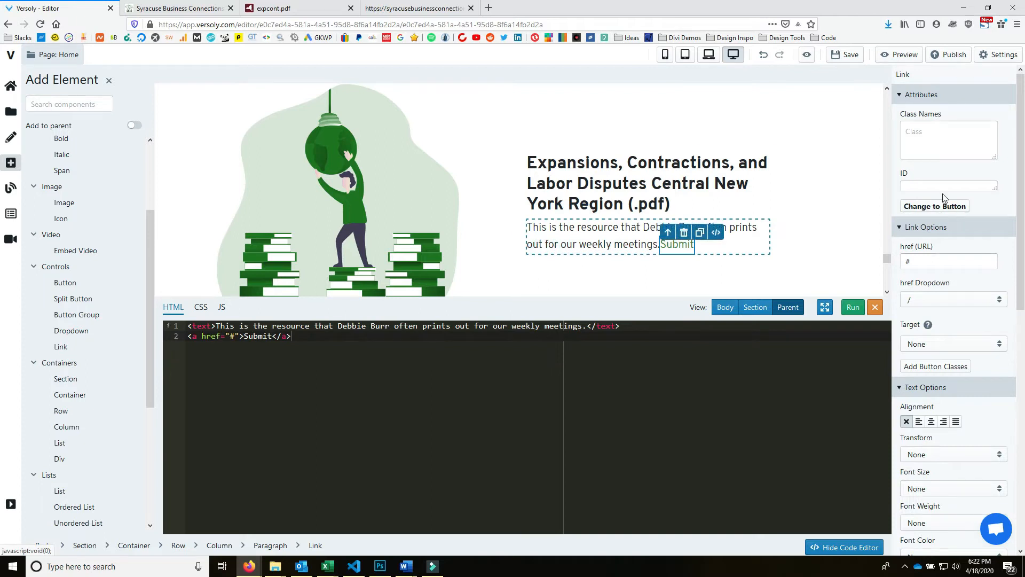
pyautogui.click(952, 212)
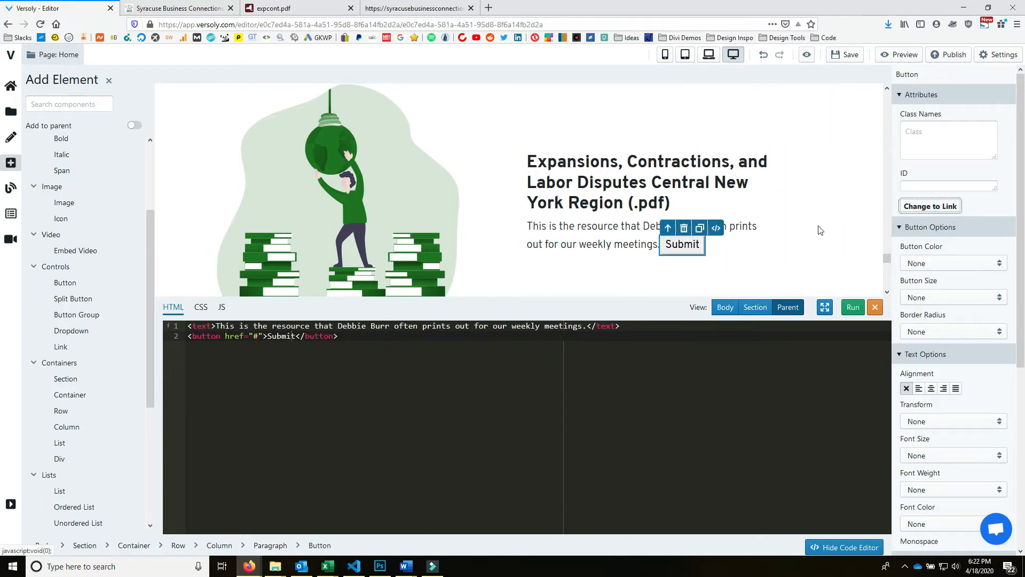
pyautogui.click(676, 248)
pyautogui.moveTo(359, 337); pyautogui.dragTo(179, 339)
pyautogui.press('BackSpace')
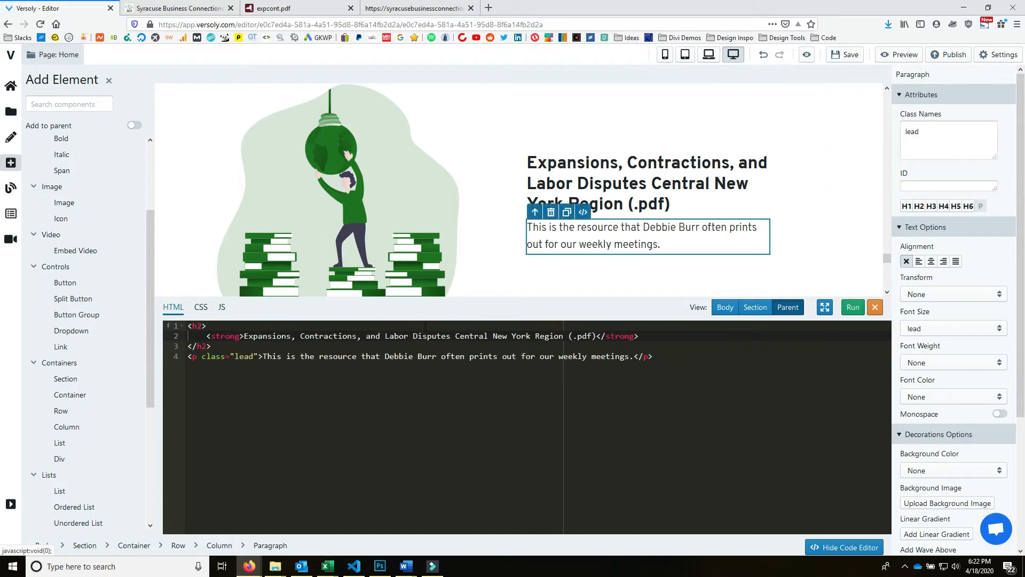
pyautogui.click(673, 261)
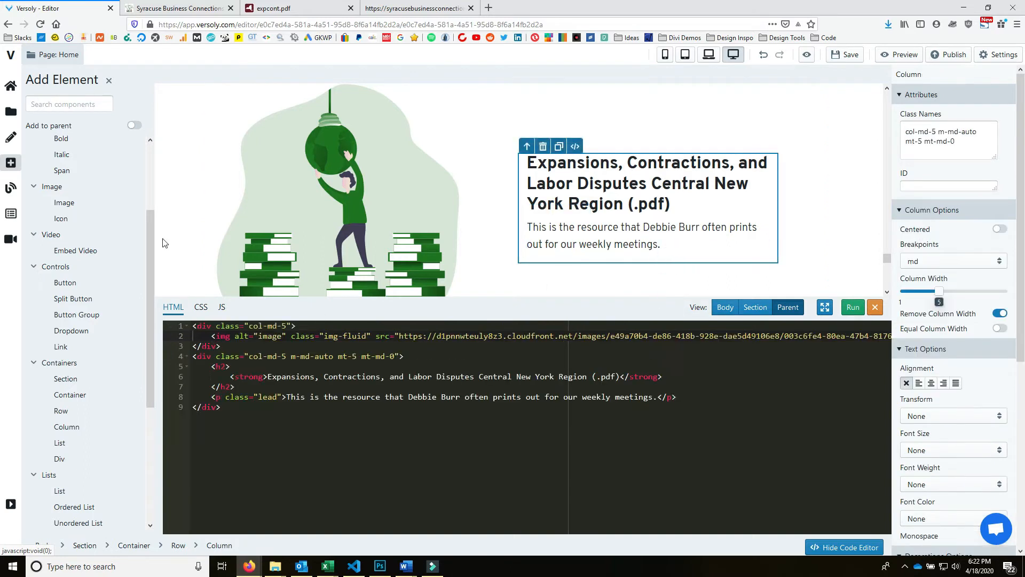
# - Add an outline button and recode it as <a href="" target="_blank"> instead of <button>
pyautogui.click(86, 287)
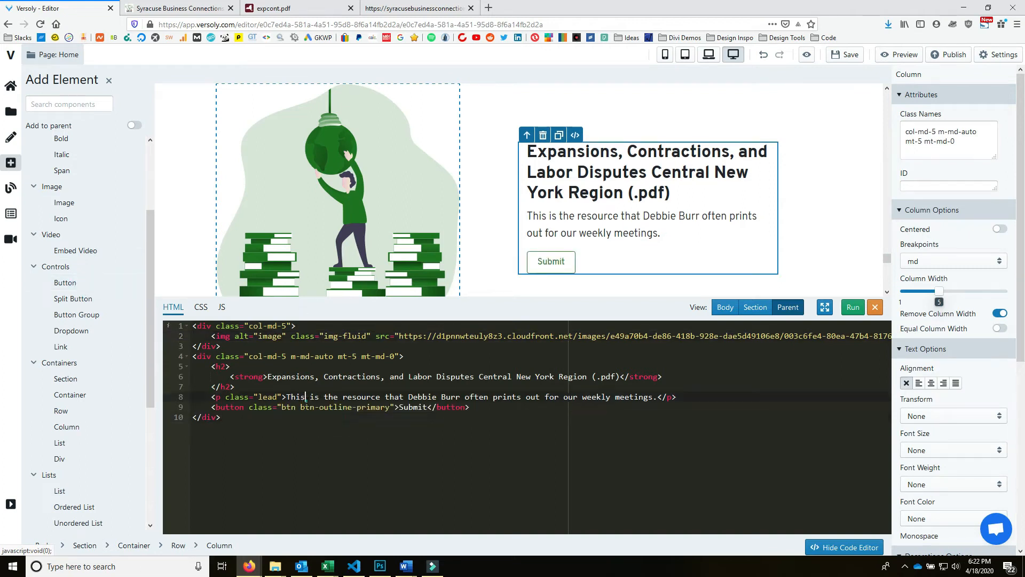
pyautogui.click(263, 406)
pyautogui.moveTo(244, 407); pyautogui.dragTo(216, 407)
pyautogui.write('a')
pyautogui.doubleClick(420, 408)
pyautogui.write('a')
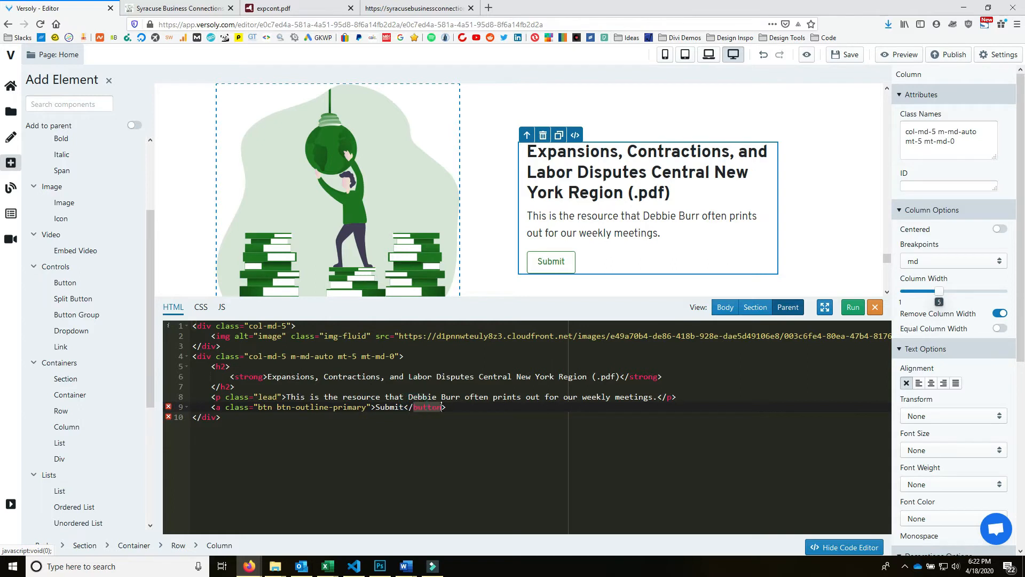
pyautogui.click(225, 407)
pyautogui.write('h')
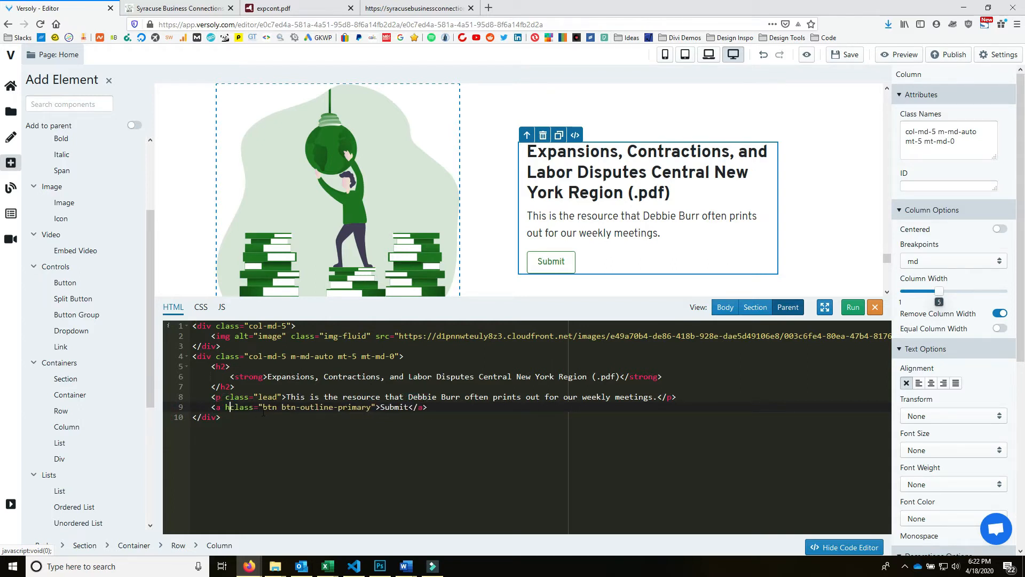
pyautogui.write('ref="')
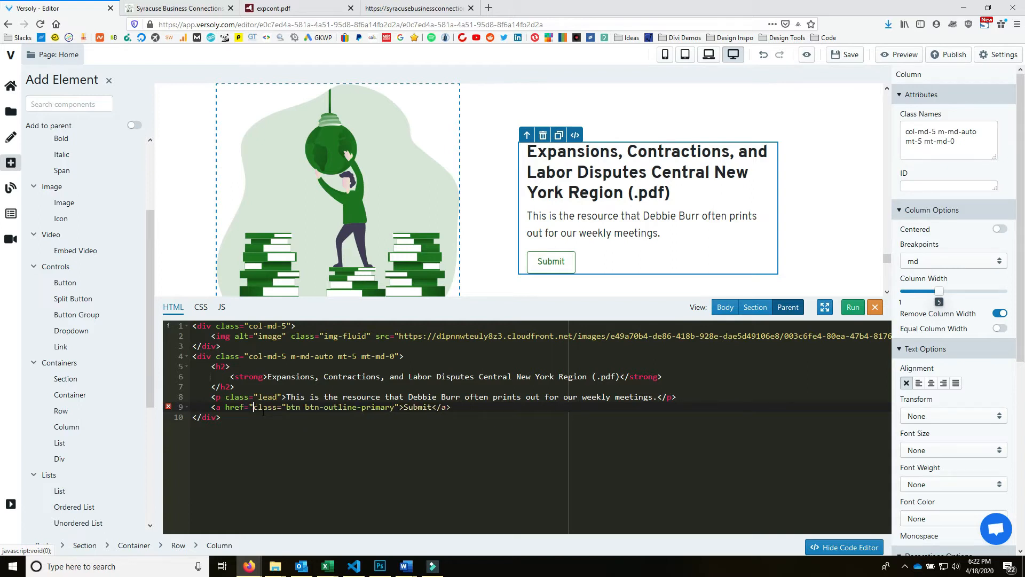
pyautogui.write('" target=')
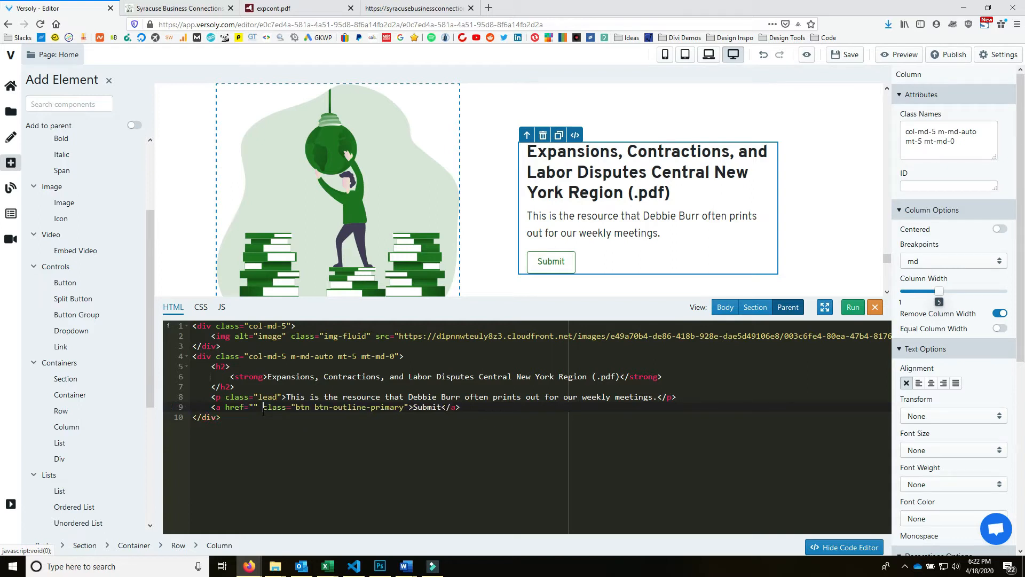
pyautogui.write('"_blank"')
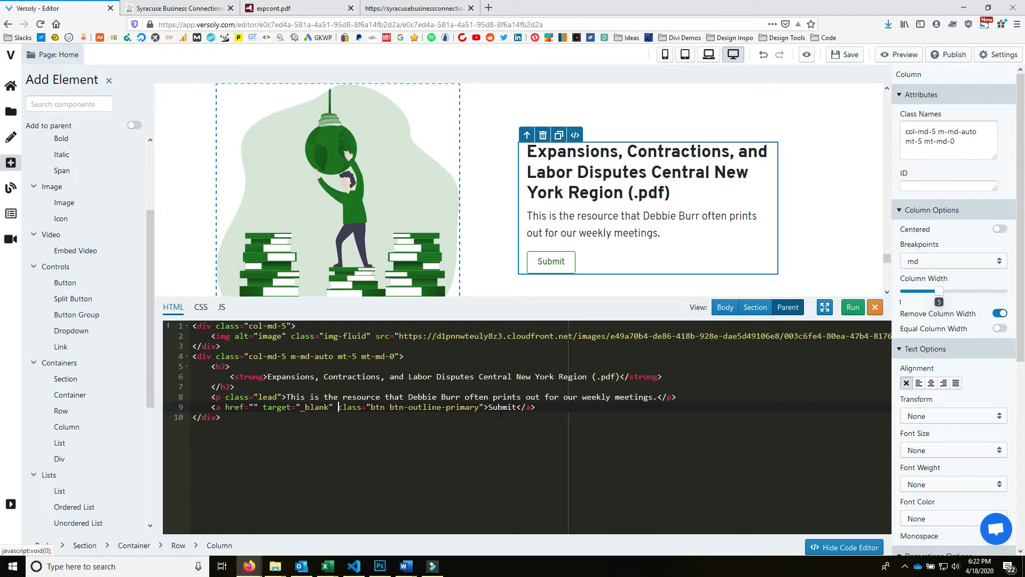
# - Rename the button label from Submit to Download .PDF
pyautogui.moveTo(489, 407); pyautogui.dragTo(522, 407)
pyautogui.write('Downloa')
pyautogui.click(288, 8)
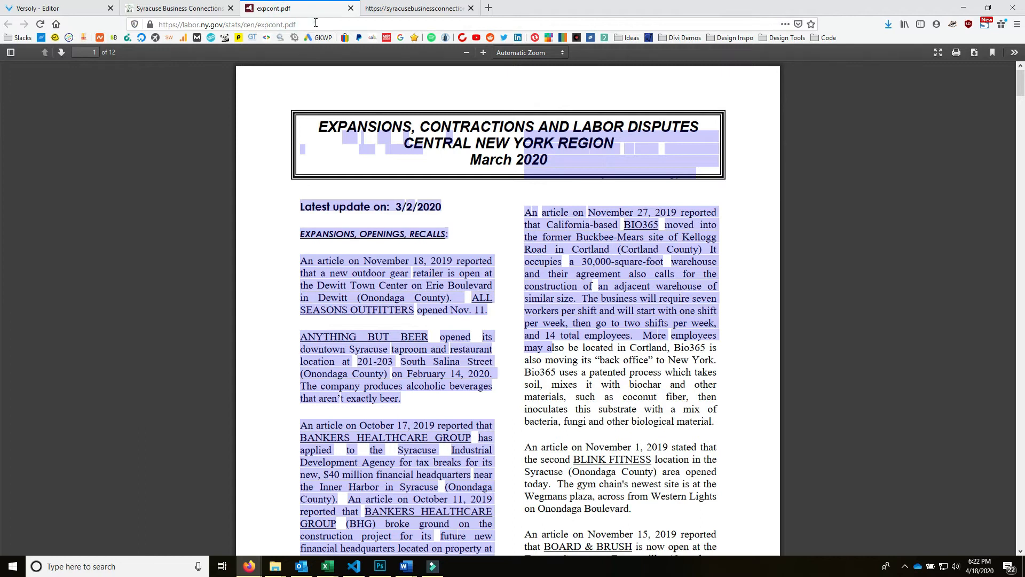
# - Set the button's href to the labor.ny.gov expcont.pdf address
pyautogui.click(315, 23)
pyautogui.hotkey('ctrl', 'c')
pyautogui.click(69, 8)
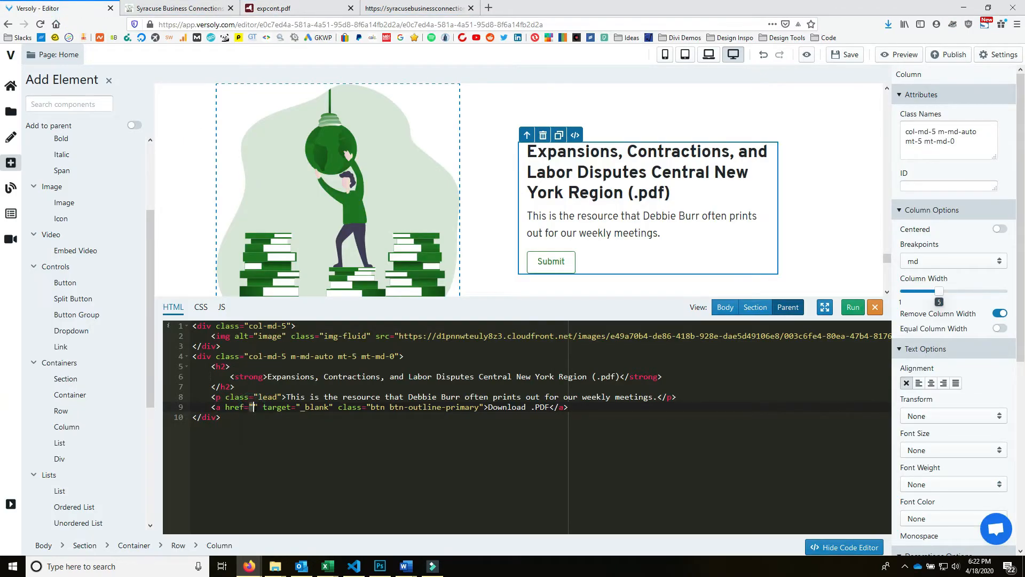
pyautogui.hotkey('ctrl', 'v')
pyautogui.click(845, 311)
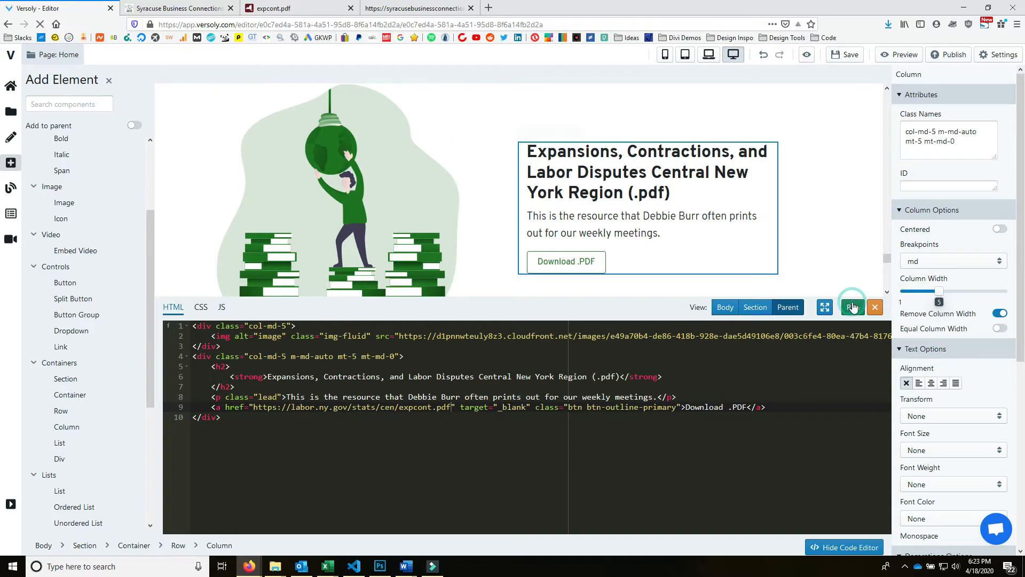
# - Float the Download .PDF button right, replacing text-right with style="float:right;"
pyautogui.click(590, 260)
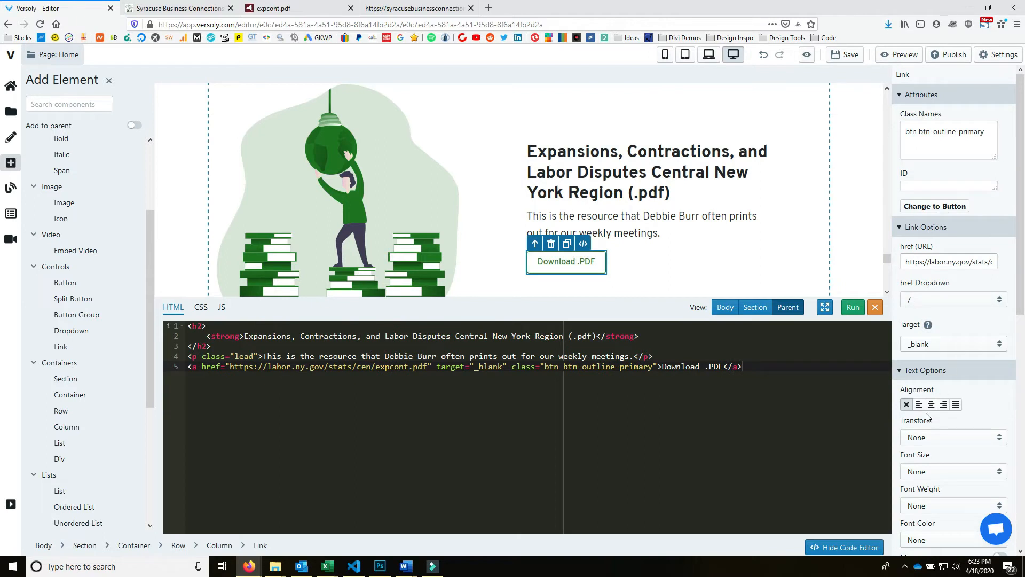
pyautogui.scroll(-3, 961, 471)
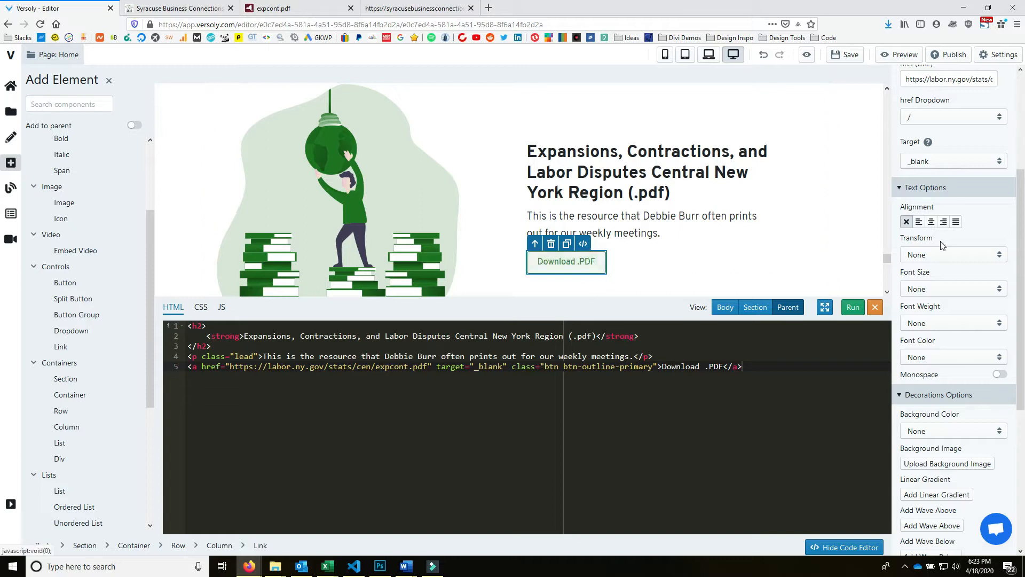
pyautogui.click(945, 222)
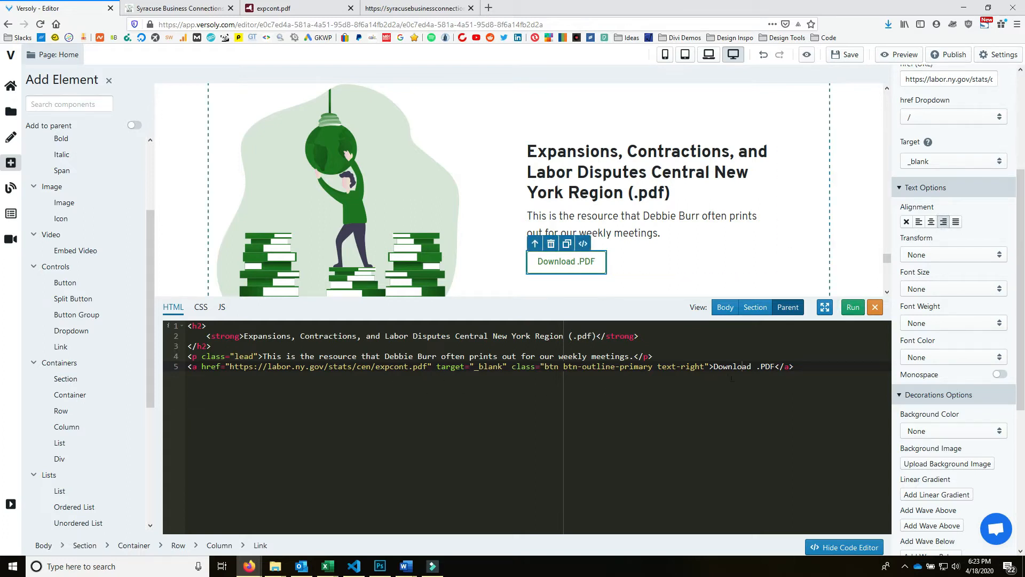
pyautogui.moveTo(658, 366); pyautogui.dragTo(705, 366)
pyautogui.press('BackSpace')
pyautogui.press('BackSpace')
pyautogui.click(662, 356)
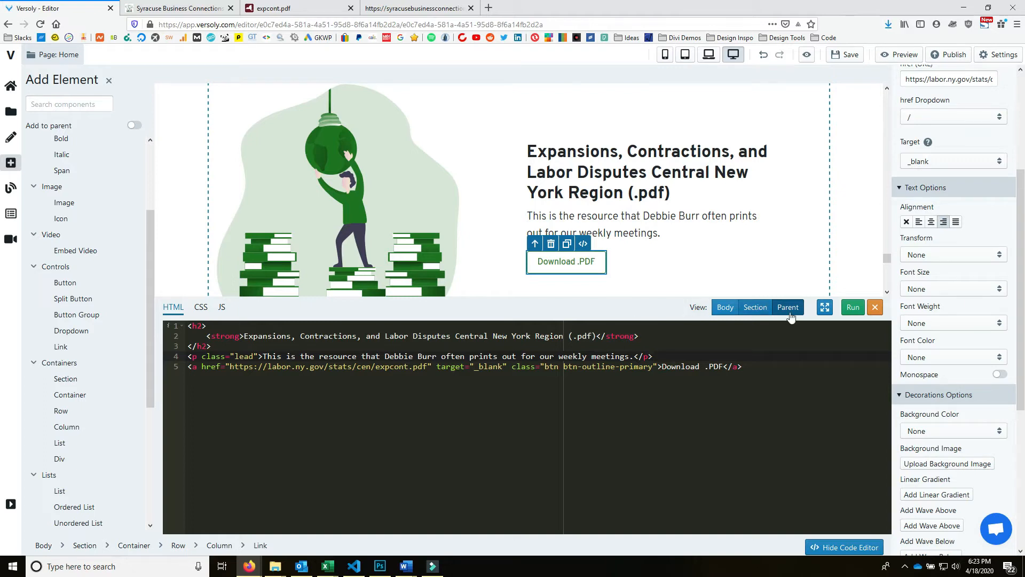
pyautogui.click(436, 366)
pyautogui.write('style')
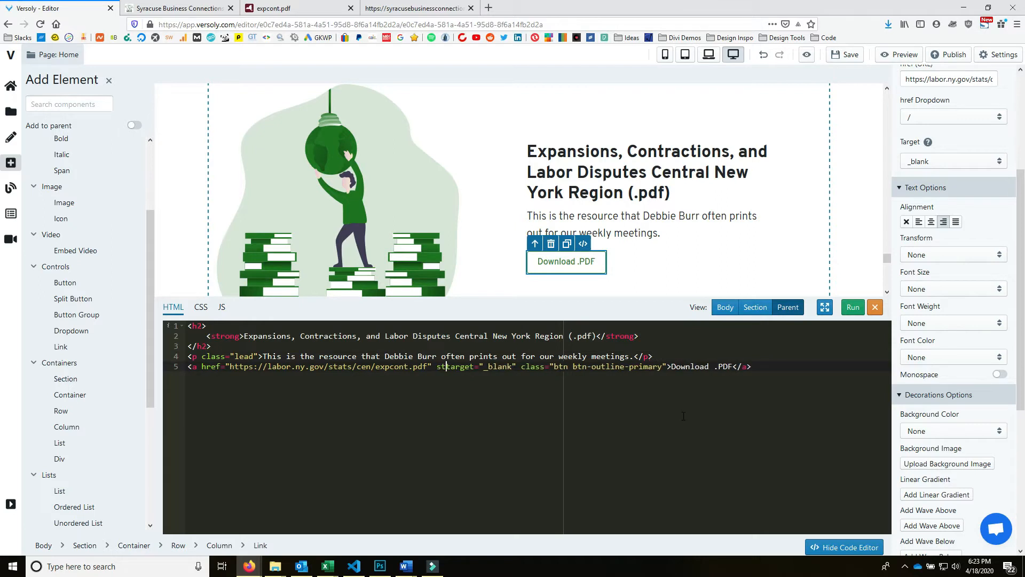
pyautogui.write('="float:')
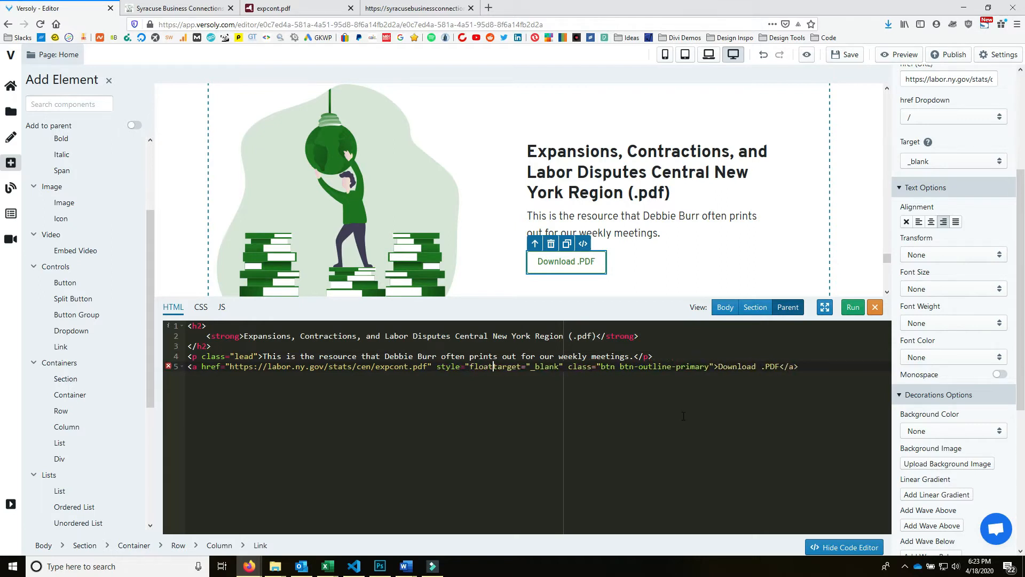
pyautogui.write('right;"')
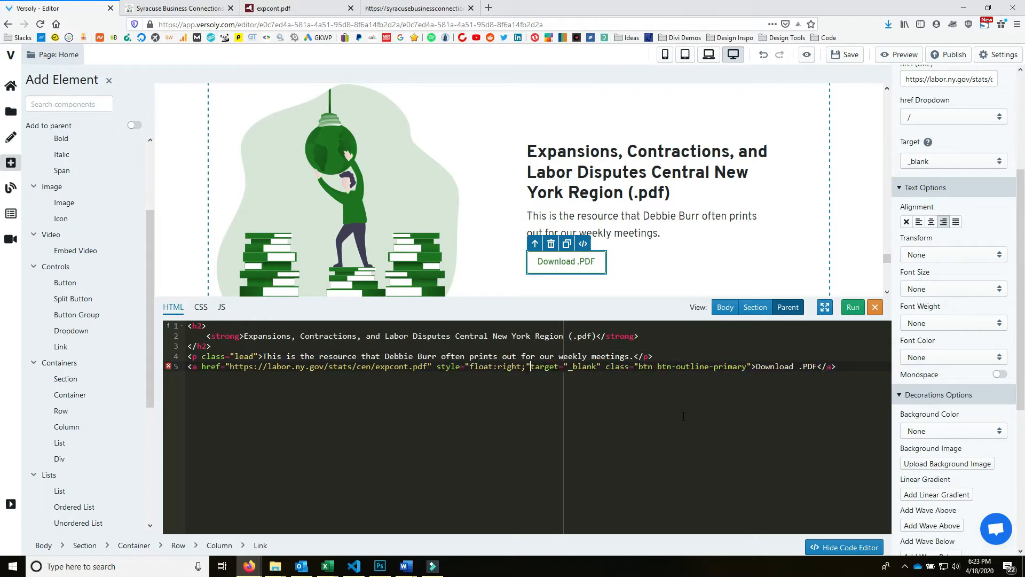
pyautogui.click(853, 307)
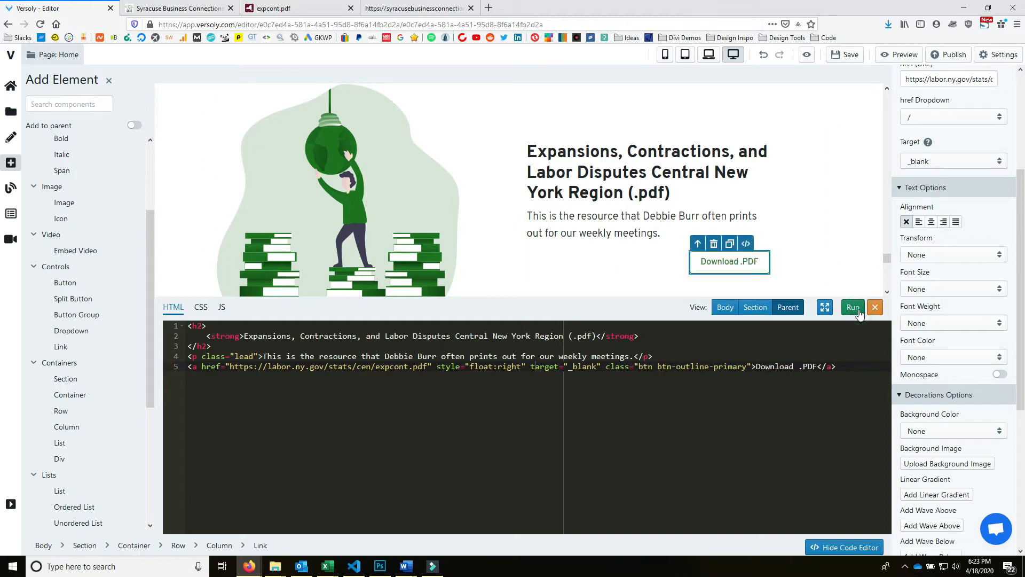
pyautogui.click(855, 308)
# - Save the site and close the code editor
pyautogui.click(852, 57)
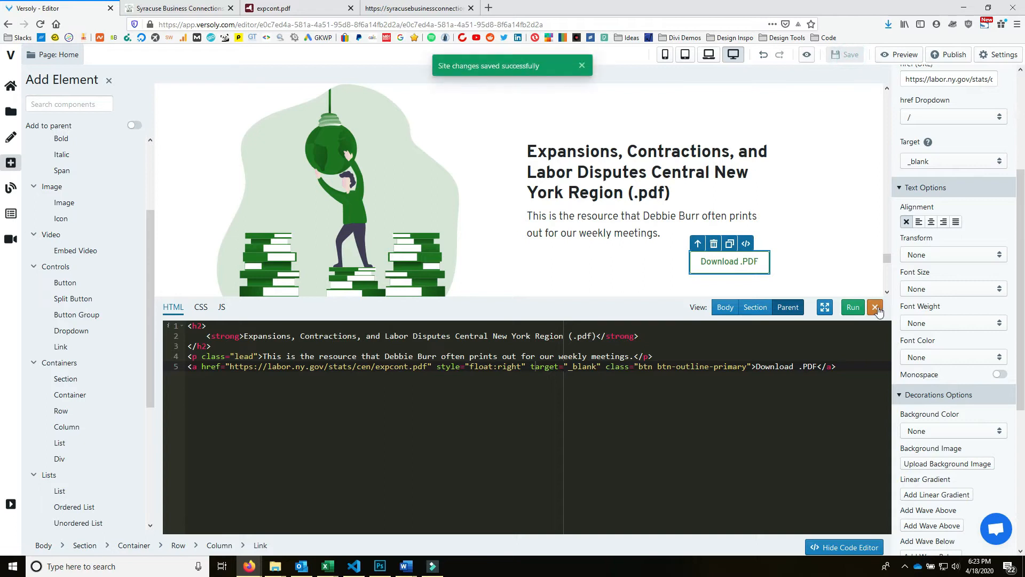
pyautogui.click(875, 307)
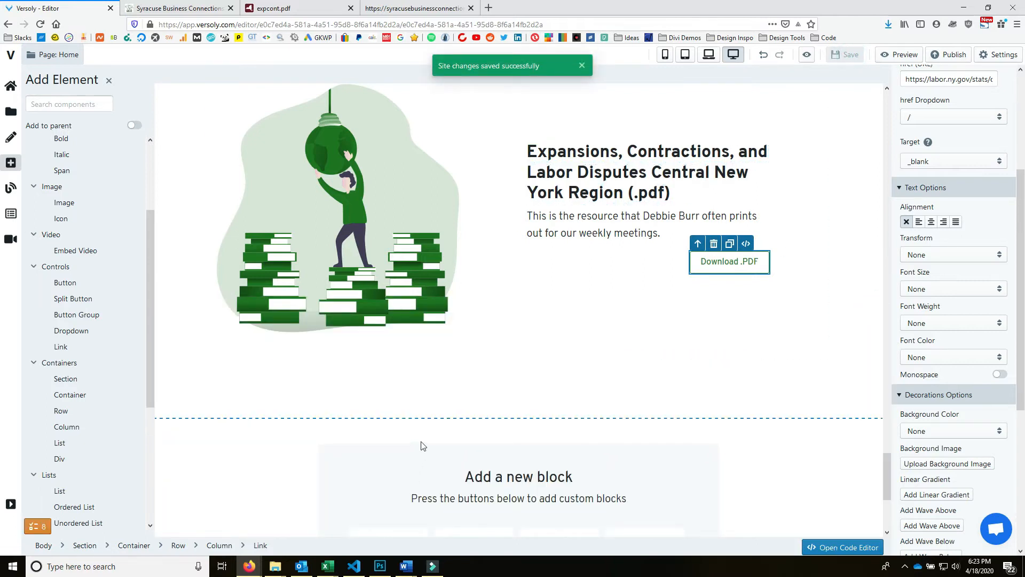
pyautogui.scroll(4, 505, 416)
pyautogui.scroll(-3, 541, 451)
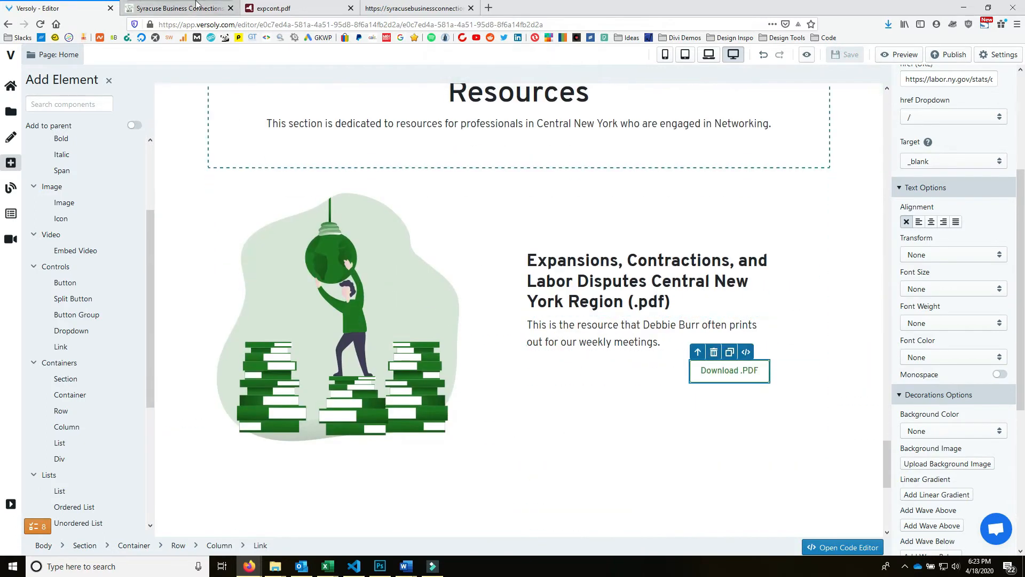
# - Glance at the live site, then scroll the Versoly editor down to the 'Add a new block' panel
pyautogui.click(223, 4)
pyautogui.scroll(-7, 575, 265)
pyautogui.scroll(6, 575, 378)
pyautogui.scroll(-6, 575, 378)
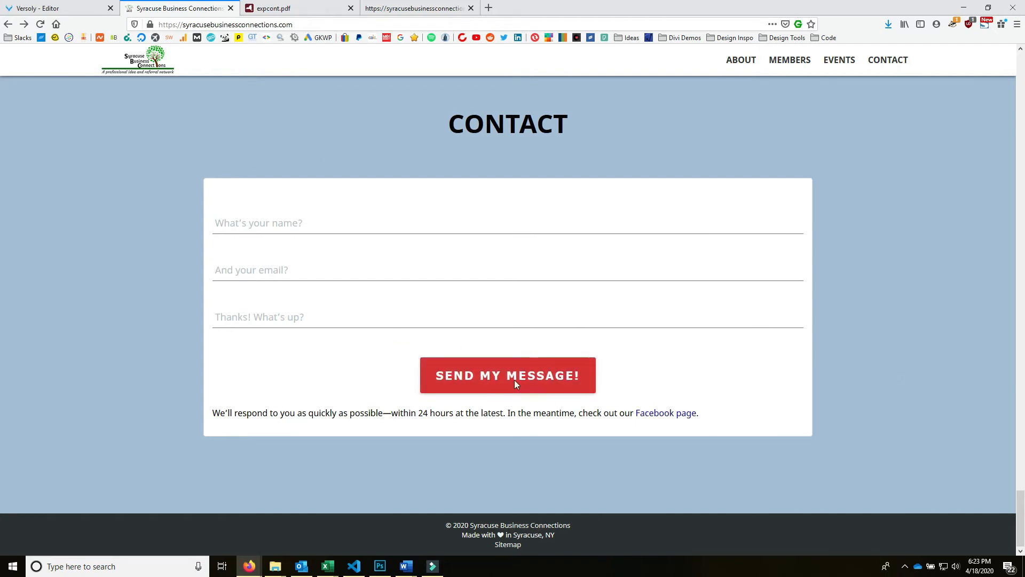
pyautogui.click(53, 8)
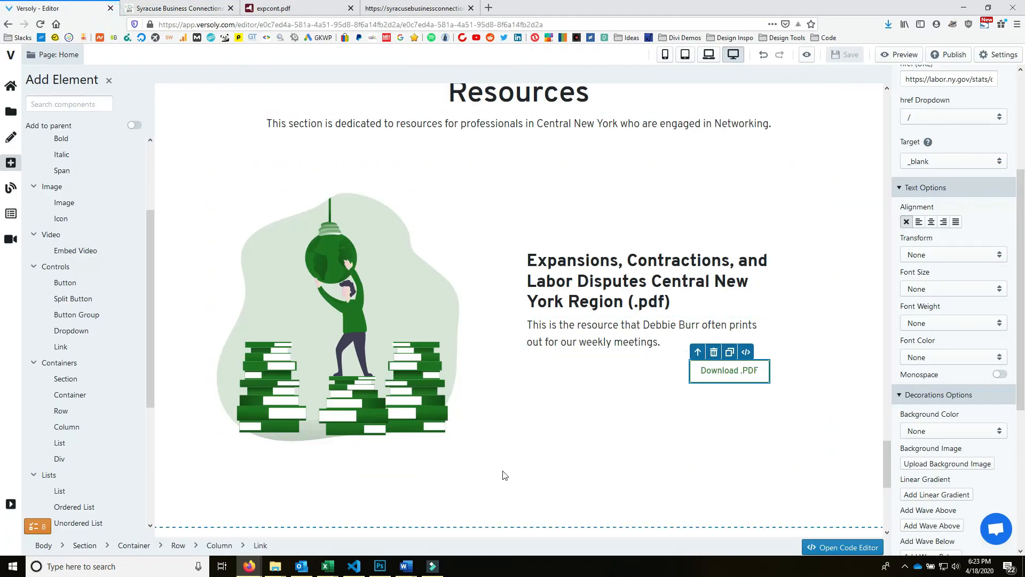
pyautogui.scroll(-7, 505, 475)
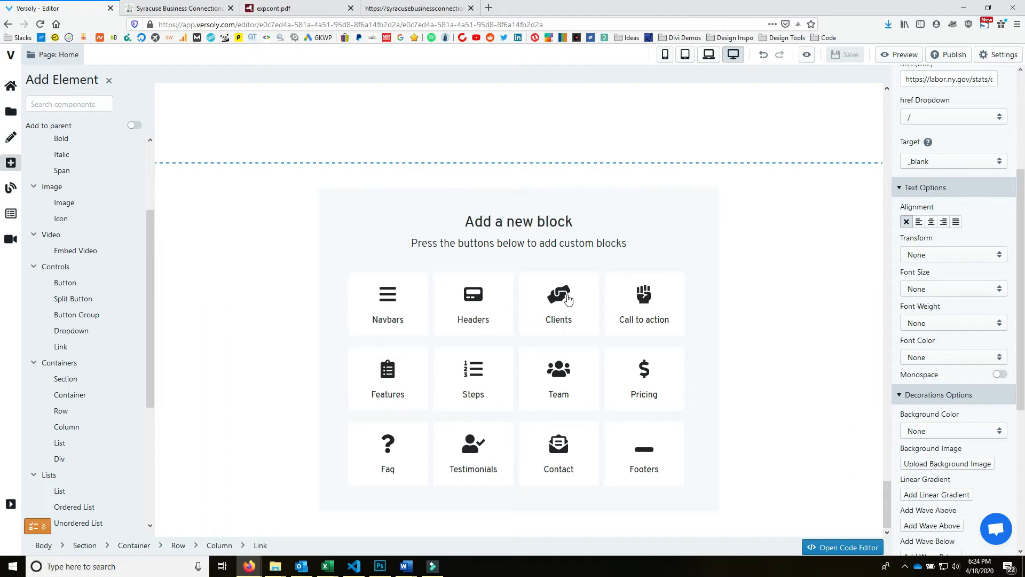
# - Add the Footers 1 block, a dark copyright bar with social icons, at the page bottom
pyautogui.click(625, 463)
pyautogui.click(624, 453)
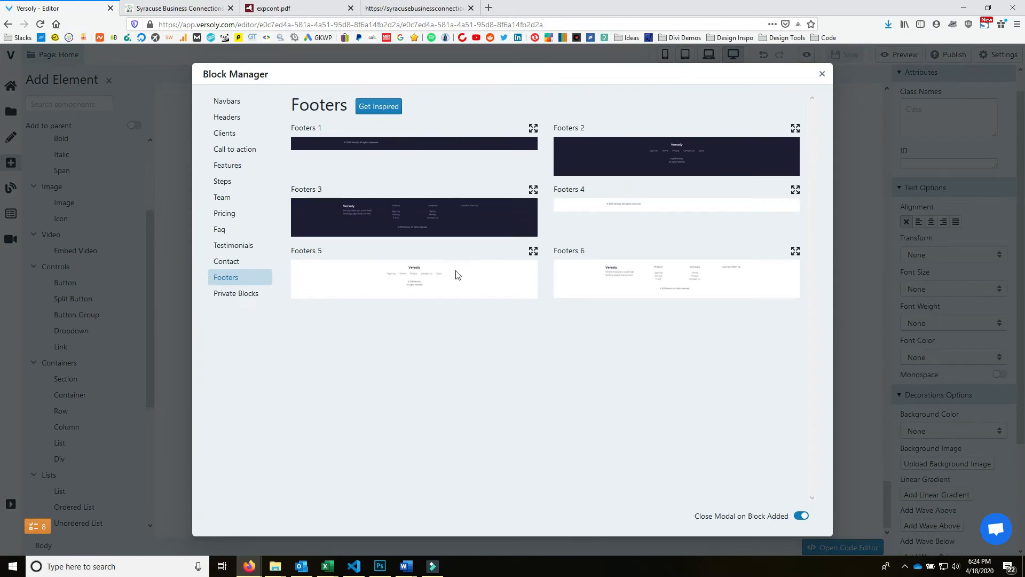
pyautogui.click(417, 146)
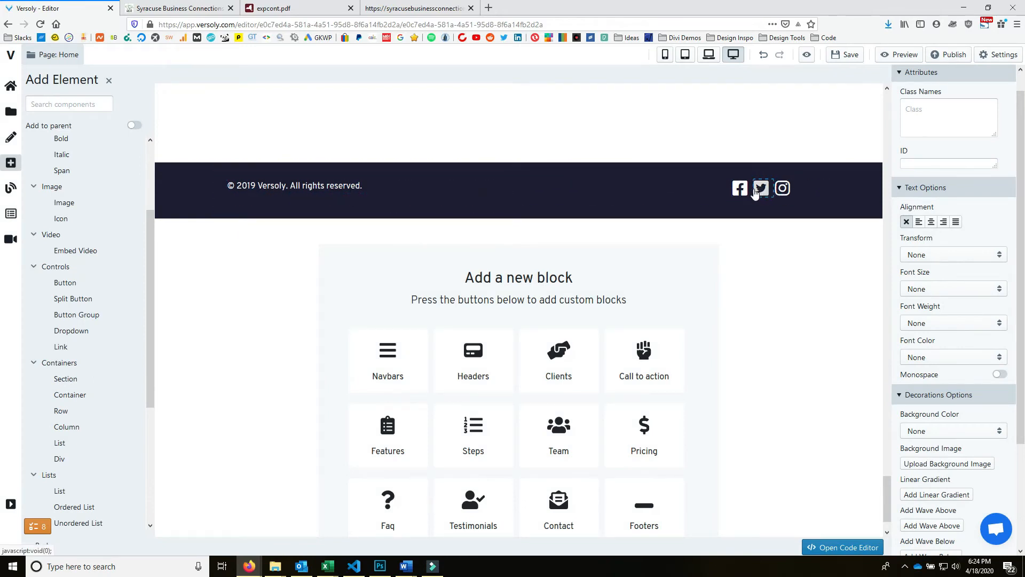
pyautogui.click(807, 184)
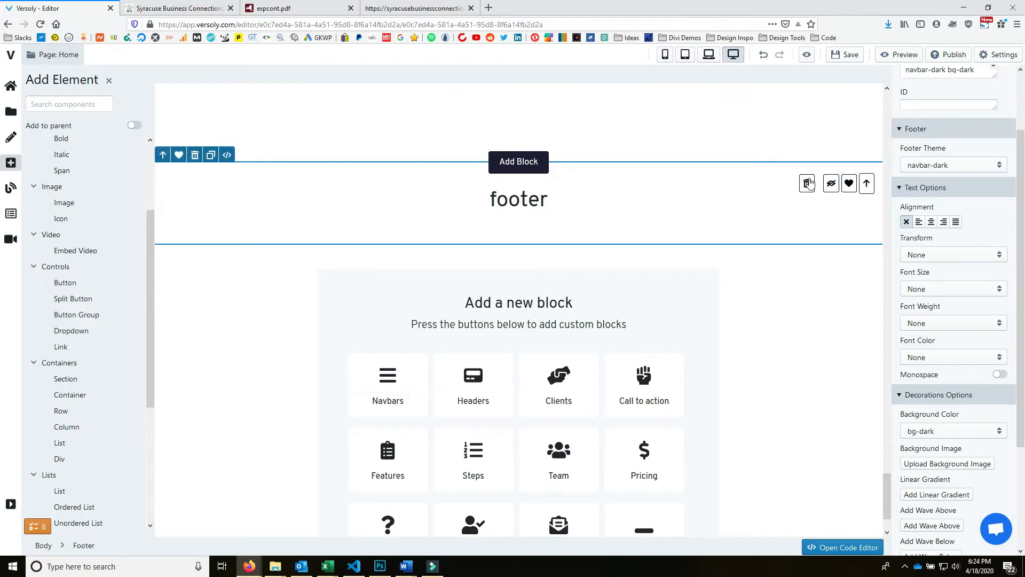
pyautogui.click(830, 184)
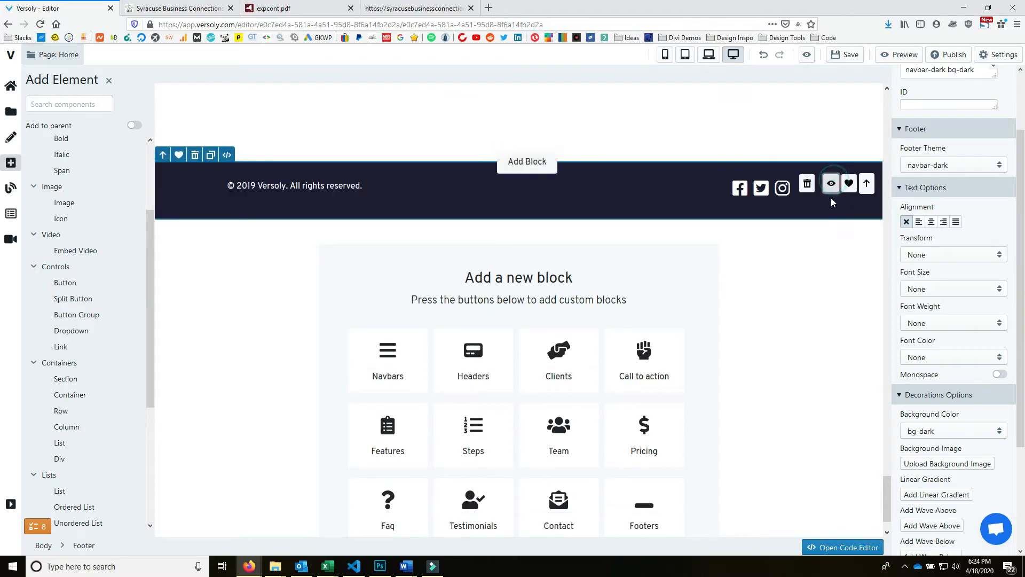
pyautogui.click(608, 192)
pyautogui.click(430, 182)
pyautogui.click(434, 174)
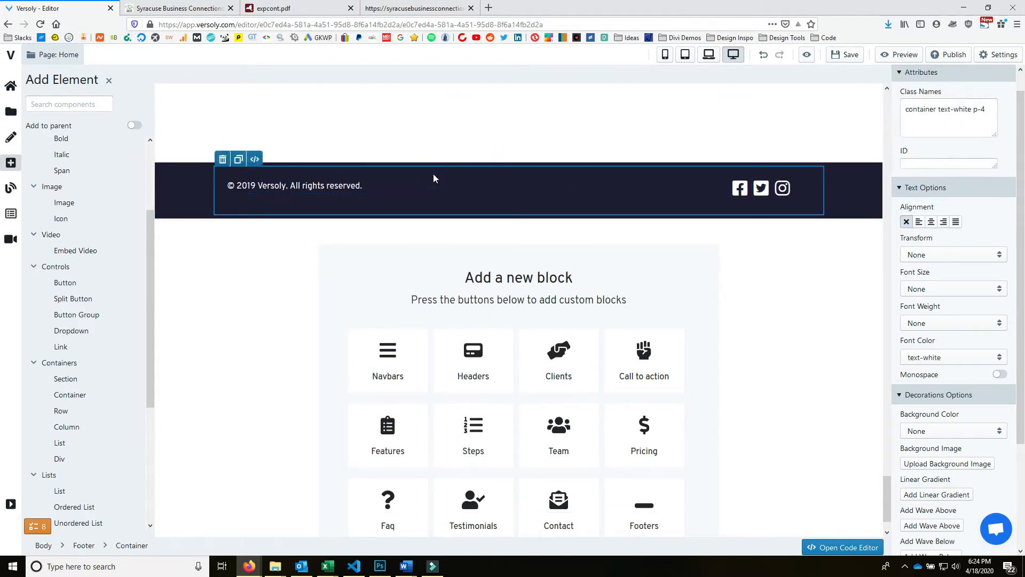
pyautogui.click(197, 183)
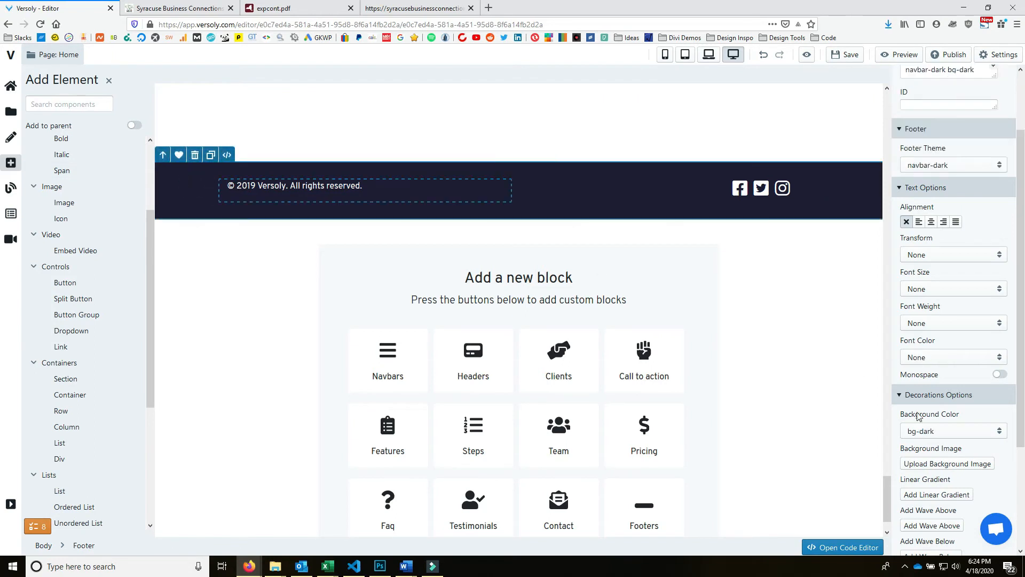
pyautogui.click(980, 254)
pyautogui.click(967, 262)
pyautogui.click(944, 432)
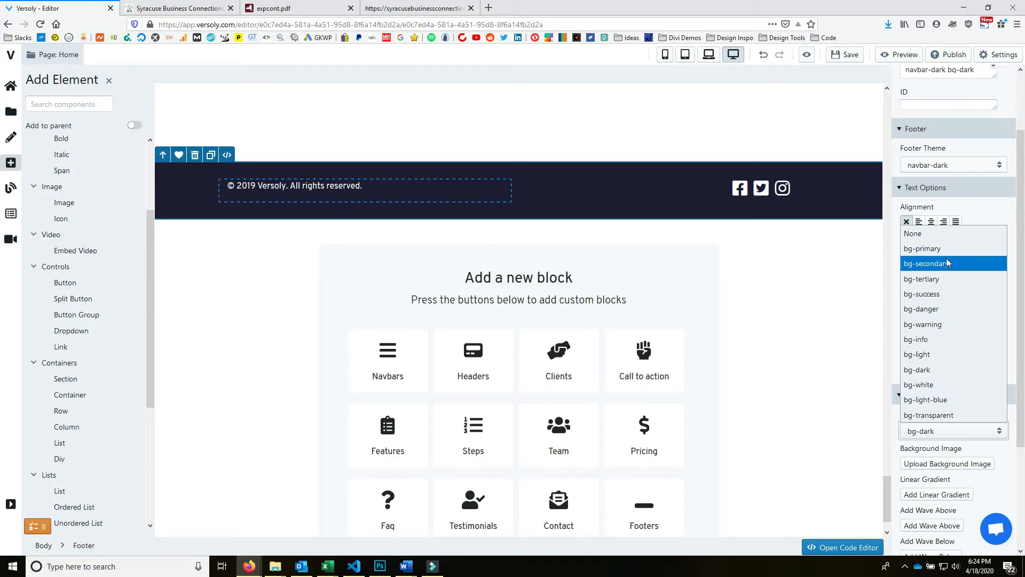
pyautogui.click(946, 246)
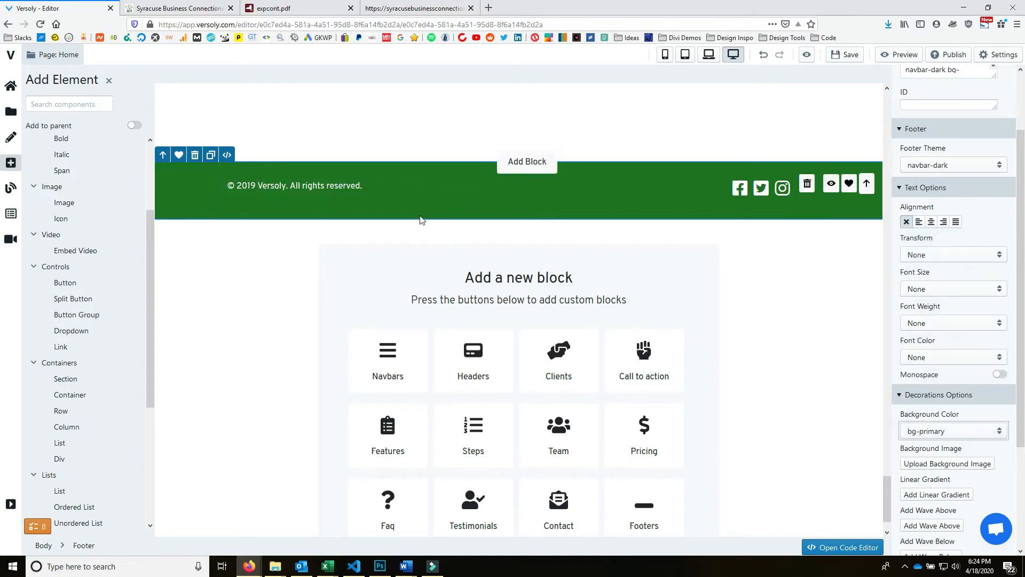
pyautogui.scroll(10, 427, 219)
pyautogui.scroll(15, 502, 251)
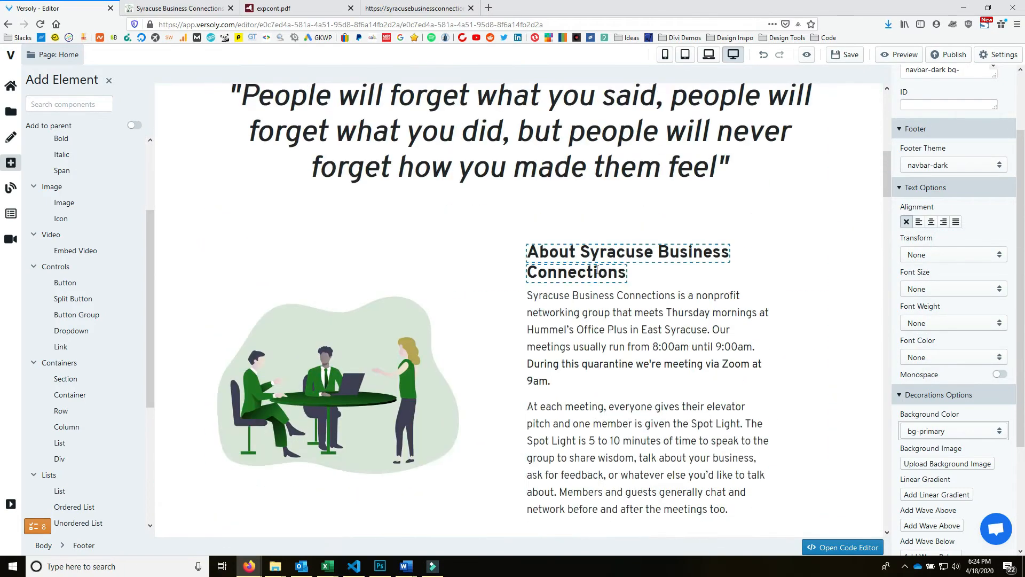
pyautogui.scroll(-20, 630, 267)
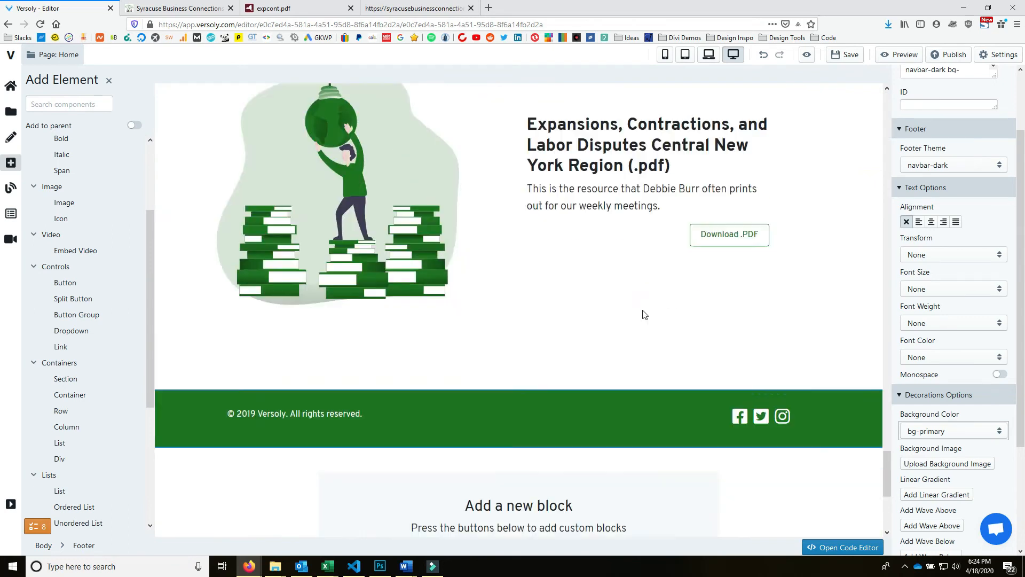
pyautogui.scroll(2, 647, 304)
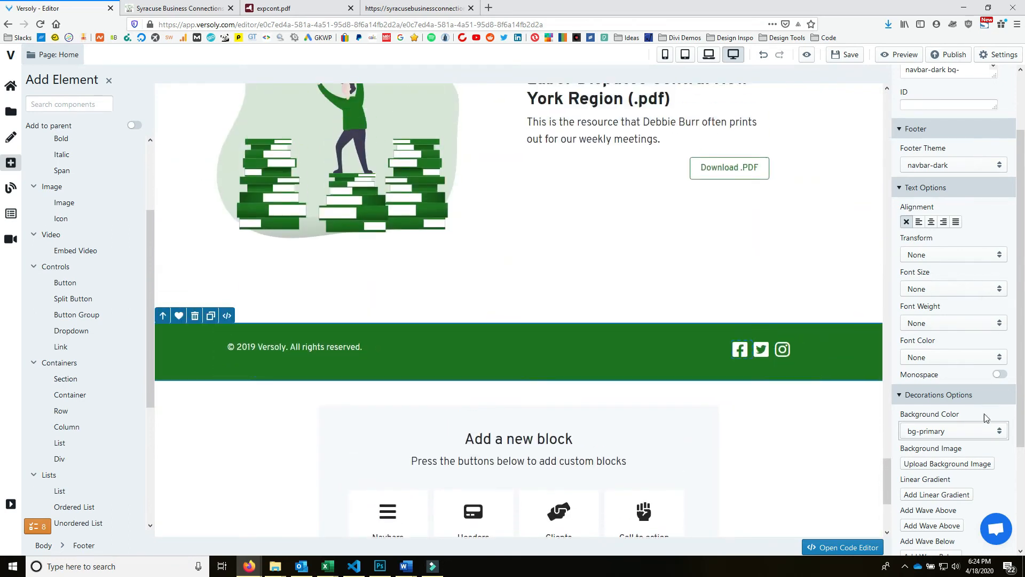
pyautogui.click(983, 430)
pyautogui.click(965, 259)
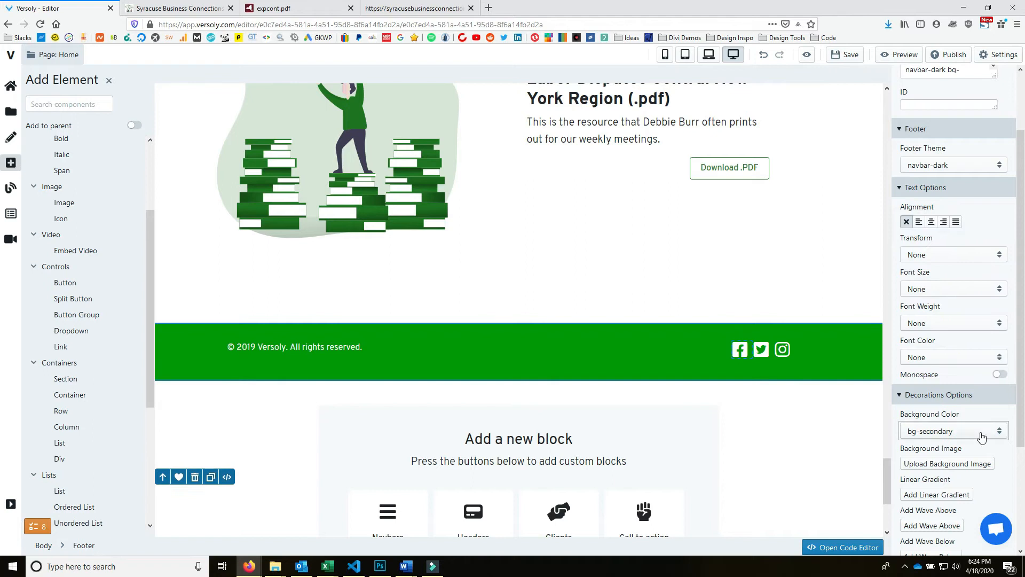
pyautogui.click(982, 432)
pyautogui.click(951, 275)
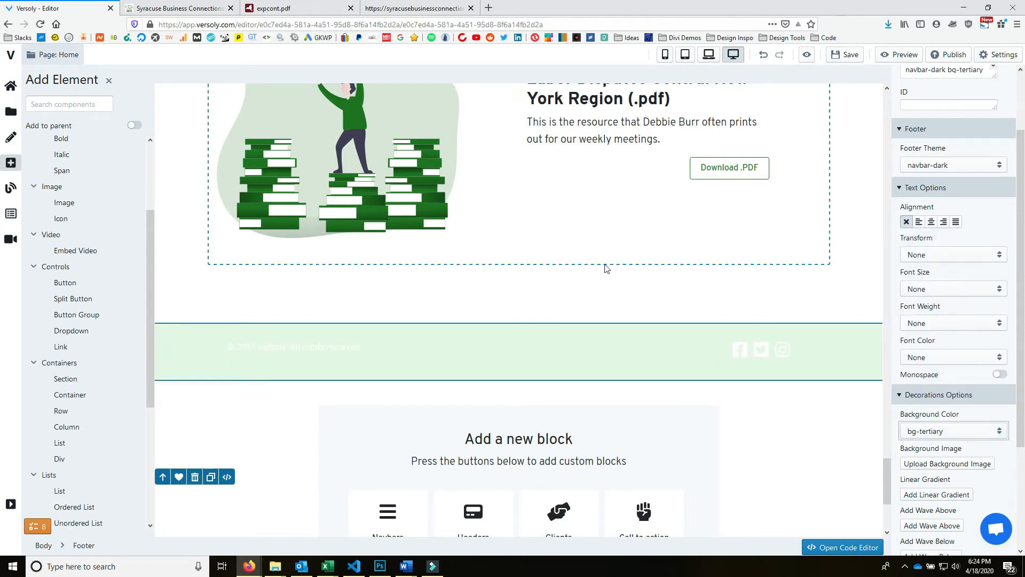
pyautogui.click(968, 432)
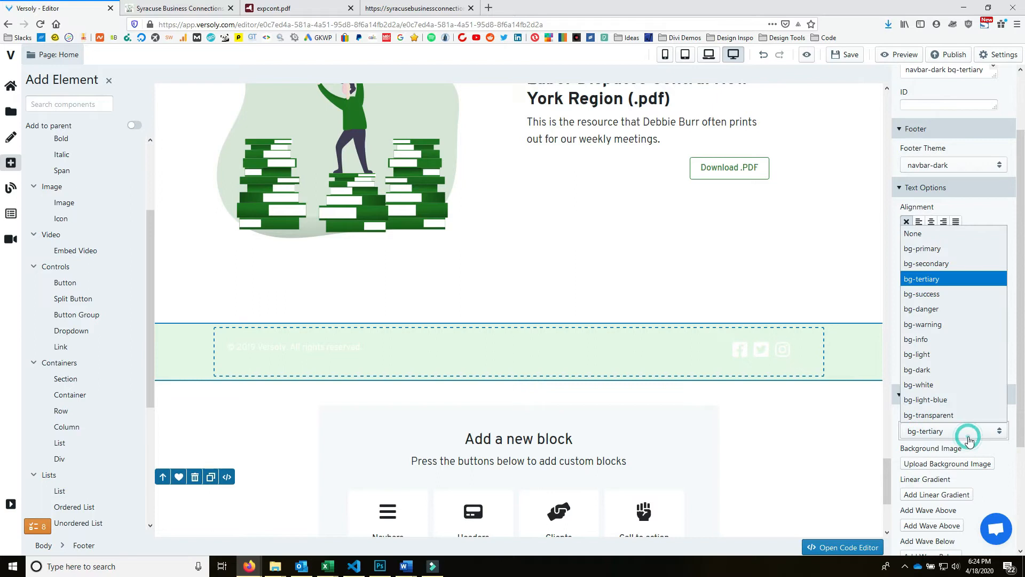
pyautogui.click(948, 369)
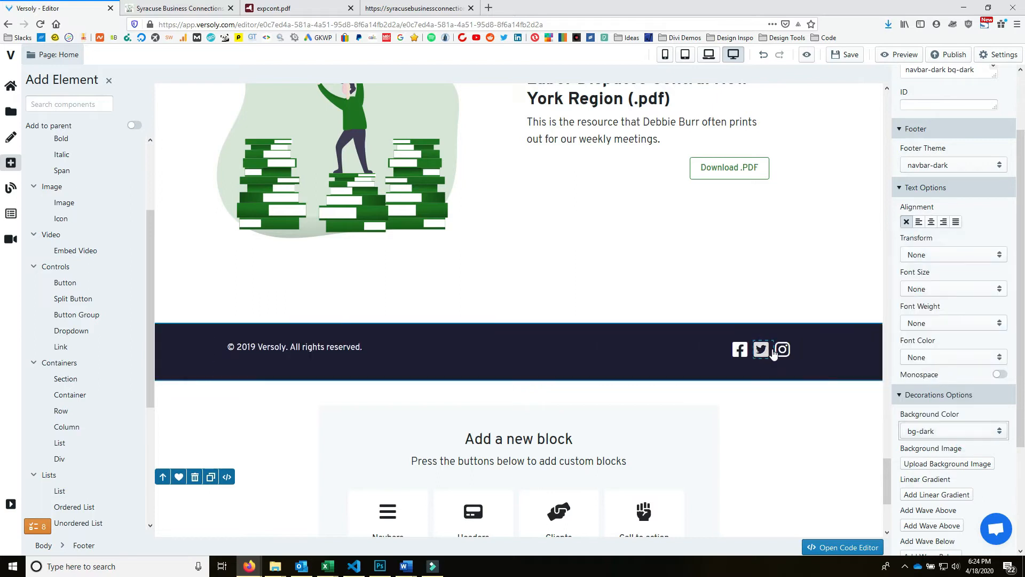
# - Scroll through the page's sections, then bring up Photoshop with the site screenshot
pyautogui.scroll(-1, 594, 268)
pyautogui.scroll(10, 528, 270)
pyautogui.scroll(15, 539, 280)
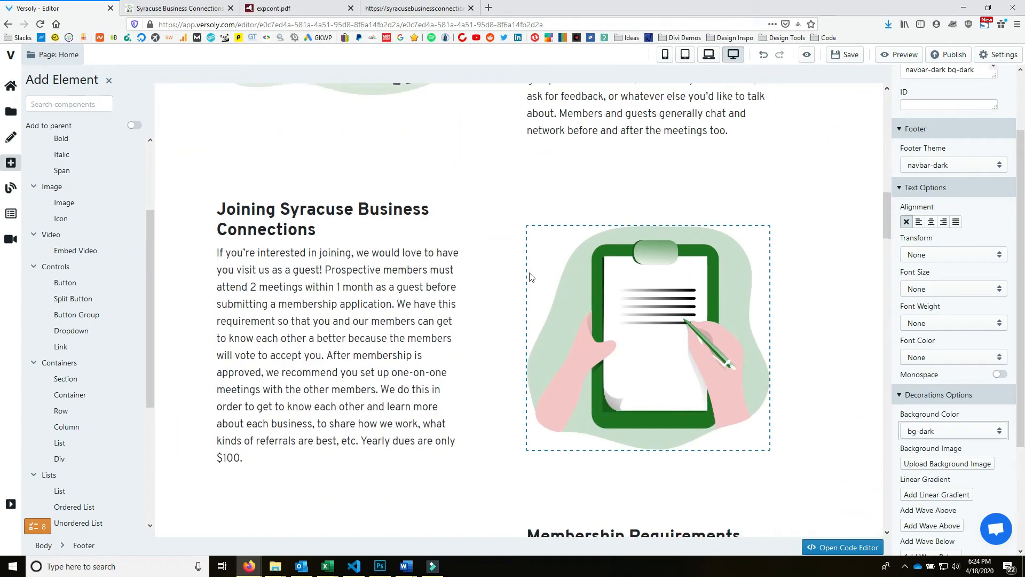
pyautogui.scroll(6, 530, 277)
pyautogui.scroll(5, 561, 275)
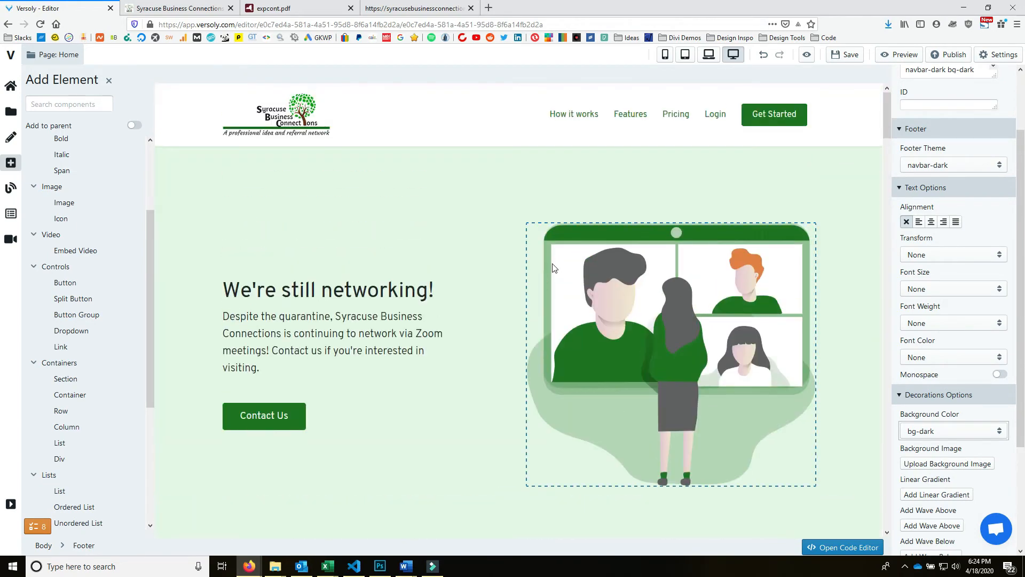
pyautogui.scroll(-6, 553, 267)
pyautogui.scroll(6, 694, 299)
pyautogui.scroll(-6, 767, 331)
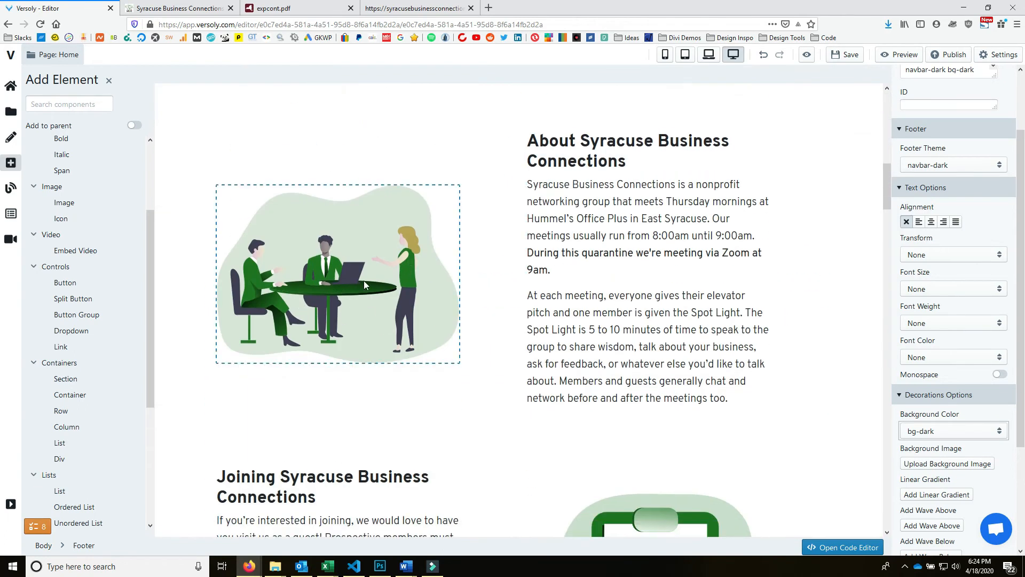
pyautogui.scroll(-10, 581, 338)
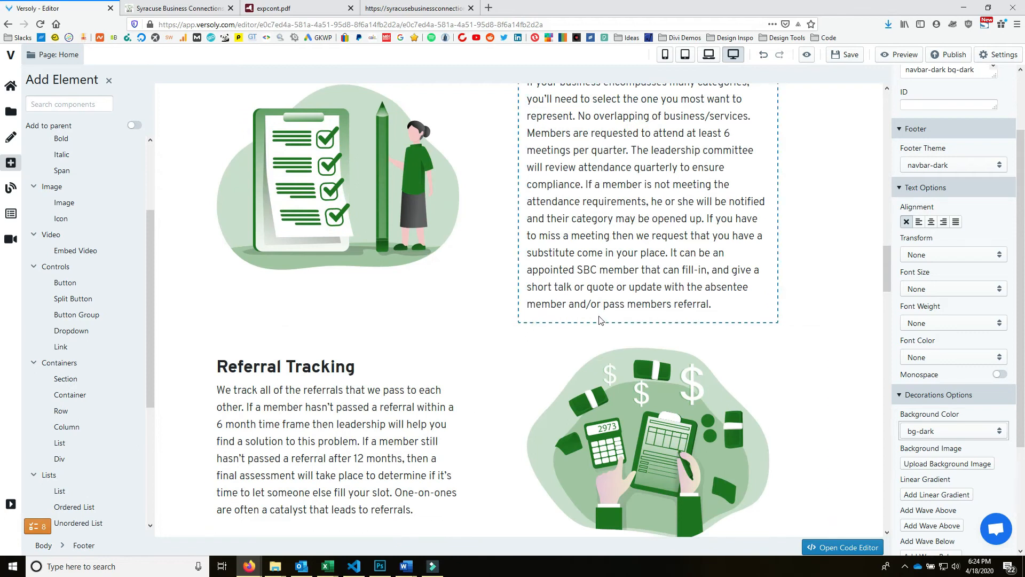
pyautogui.scroll(-12, 602, 332)
pyautogui.scroll(-15, 569, 316)
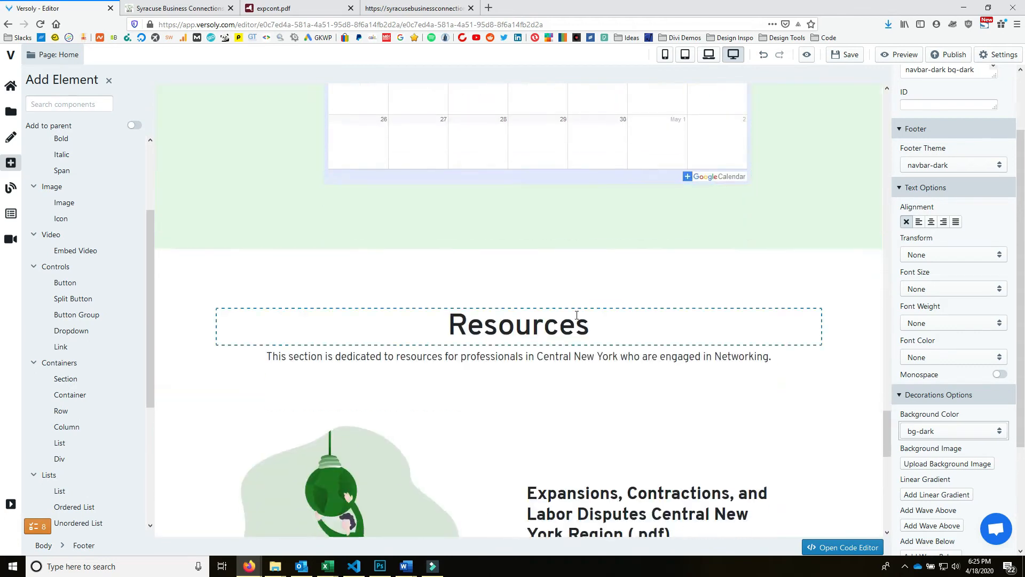
pyautogui.scroll(5, 574, 293)
pyautogui.scroll(1, 575, 265)
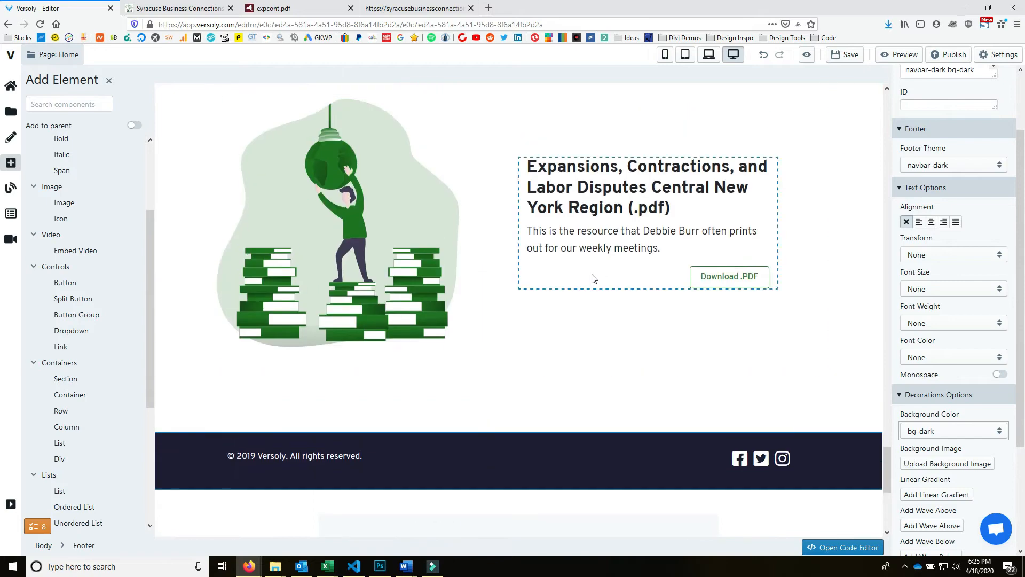
pyautogui.scroll(15, 327, 235)
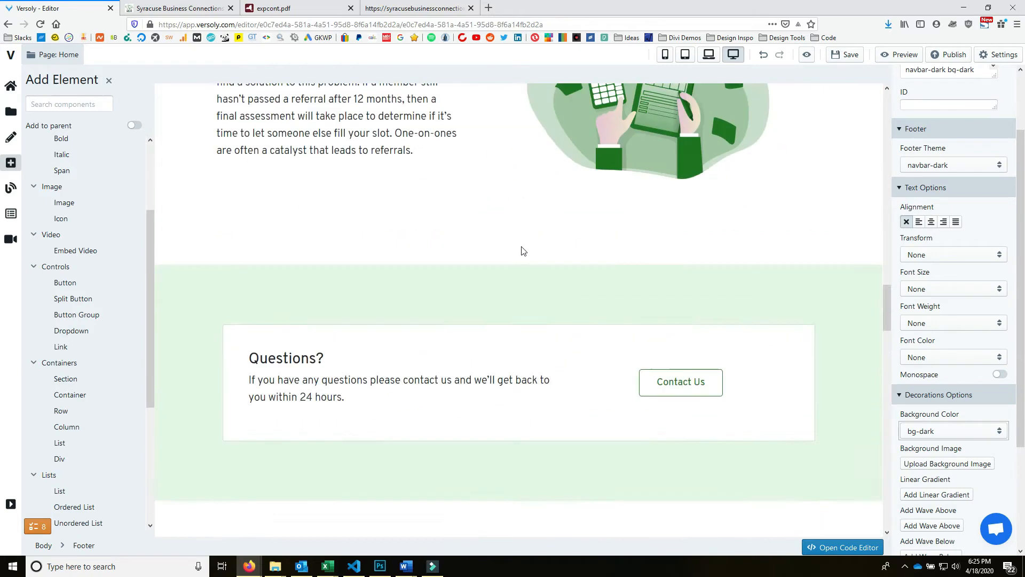
pyautogui.scroll(5, 476, 276)
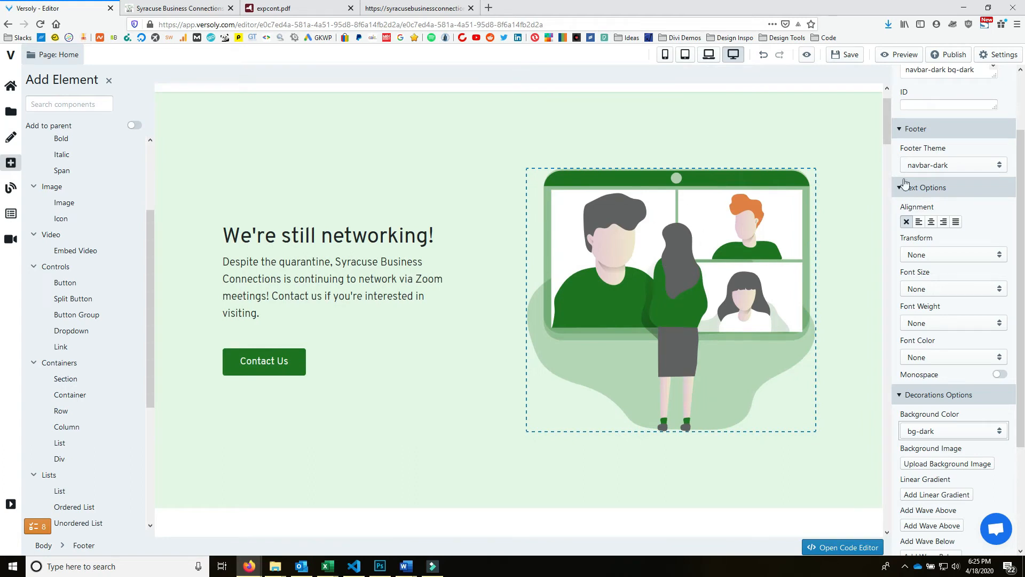
pyautogui.scroll(-6, 705, 161)
pyautogui.scroll(-5, 699, 124)
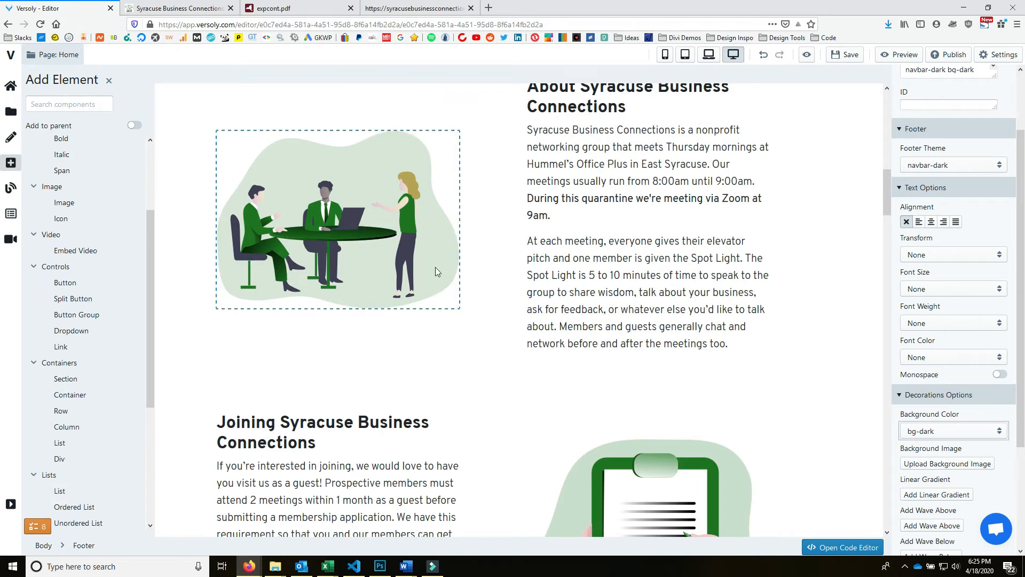
pyautogui.click(379, 566)
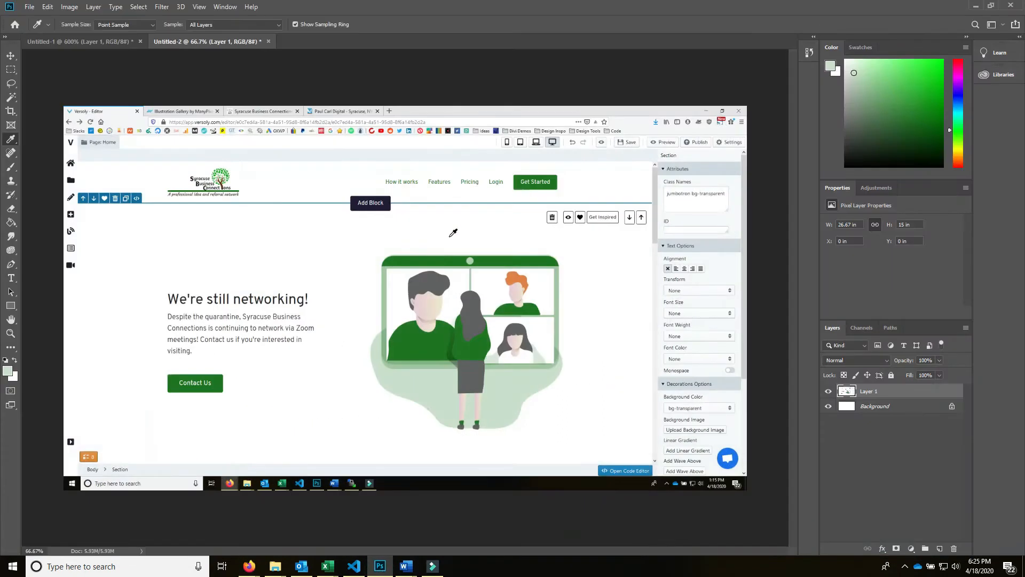
# - Paste the site screenshot, sample its dark colour and copy hex 3e3e54, then return to Versoly
pyautogui.hotkey('ctrl', 'v')
pyautogui.click(300, 244)
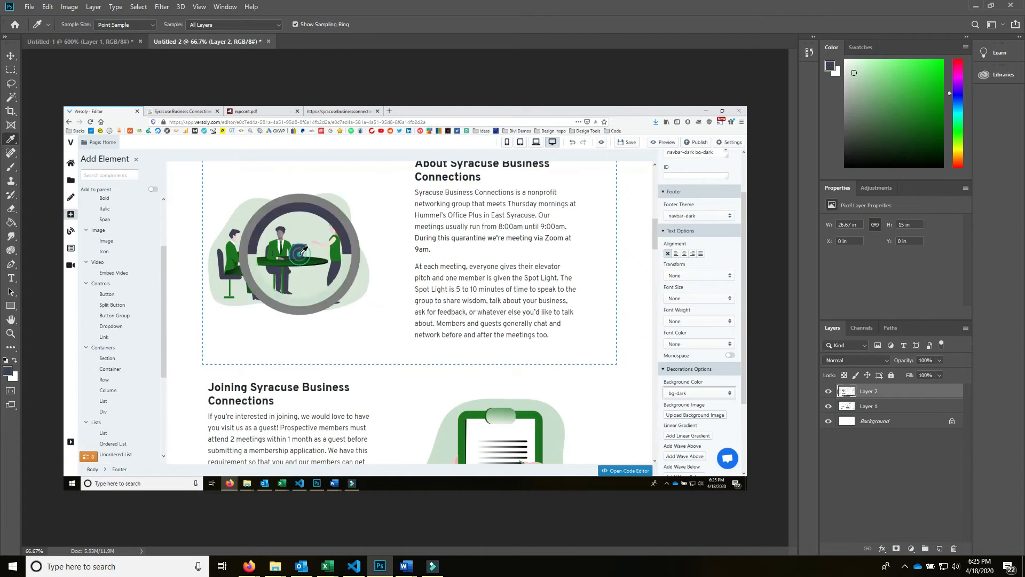
pyautogui.click(8, 369)
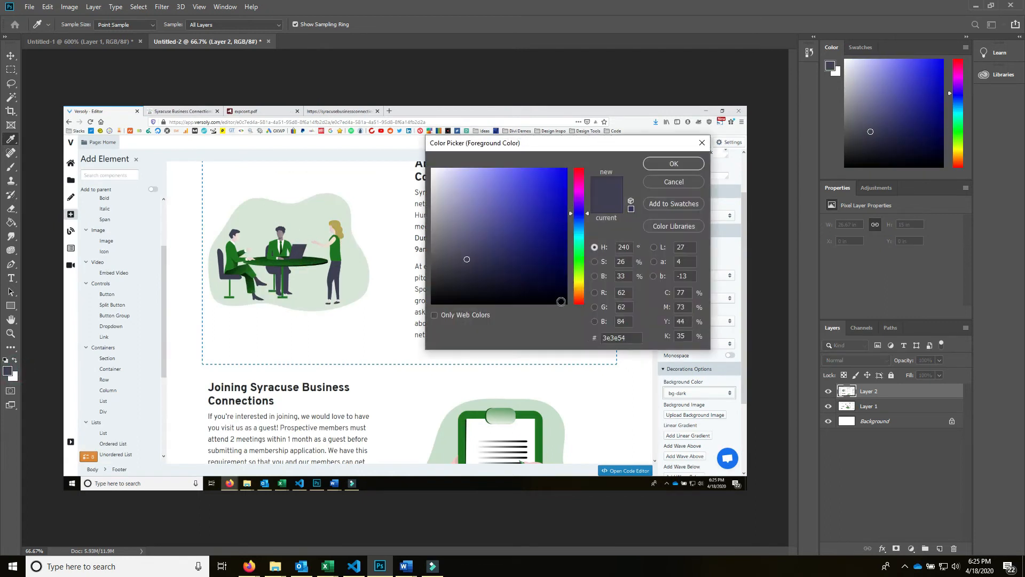
pyautogui.doubleClick(629, 336)
pyautogui.hotkey('ctrl', 'c')
pyautogui.click(673, 164)
pyautogui.click(975, 5)
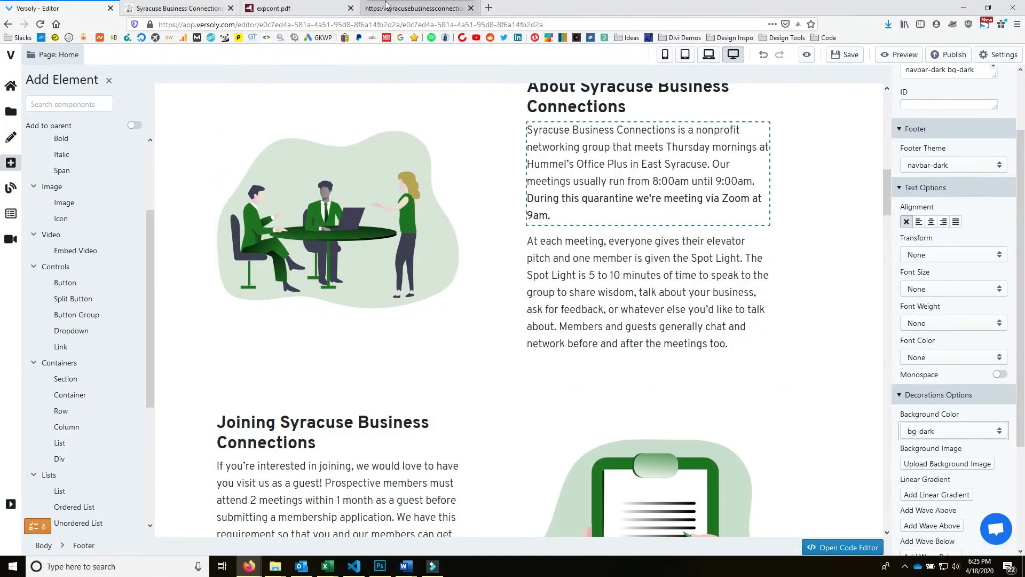
# - Replace the footer's bg-dark class with bg-footer in its HTML and apply it
pyautogui.scroll(-20, 486, 374)
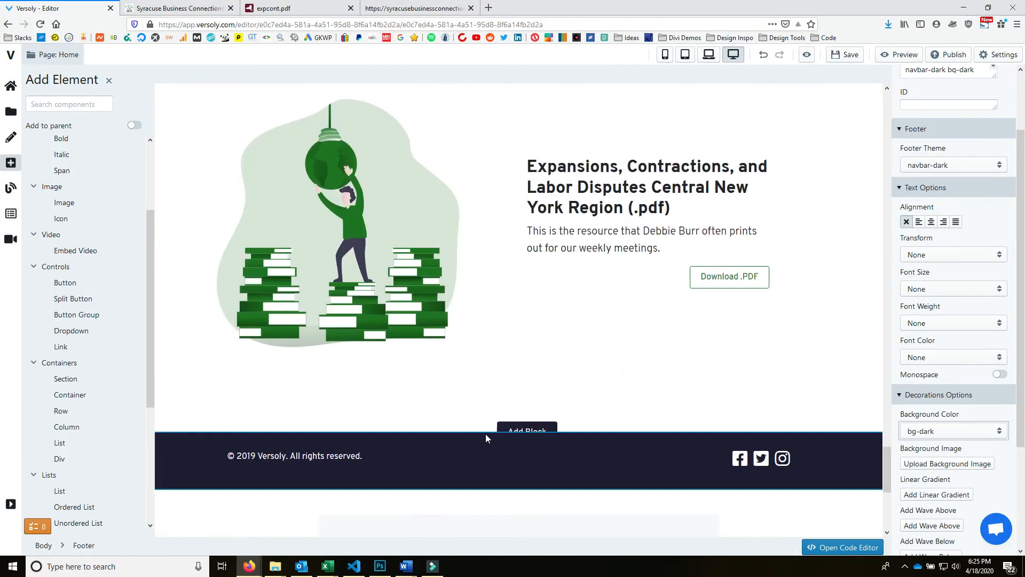
pyautogui.click(476, 447)
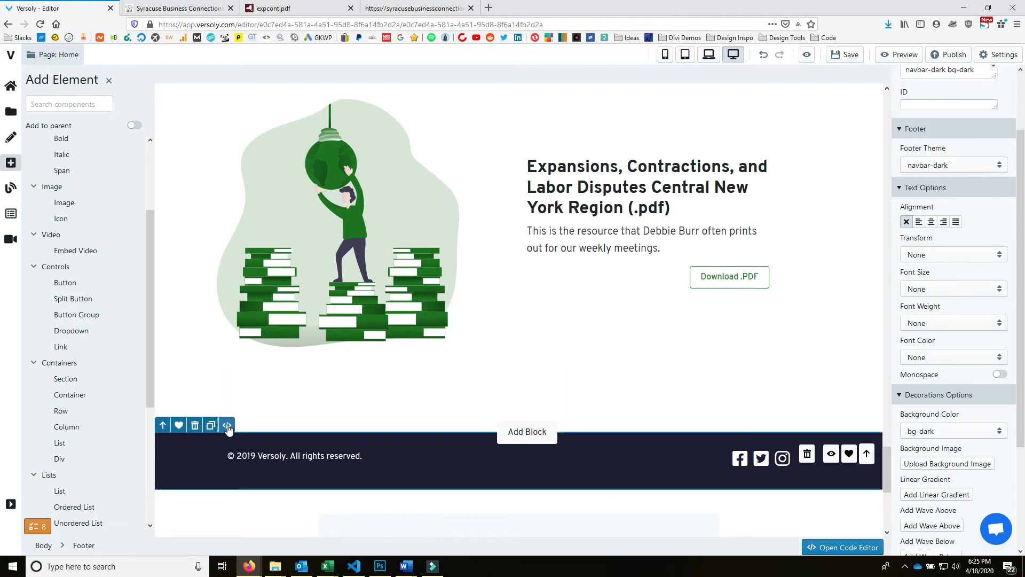
pyautogui.click(227, 426)
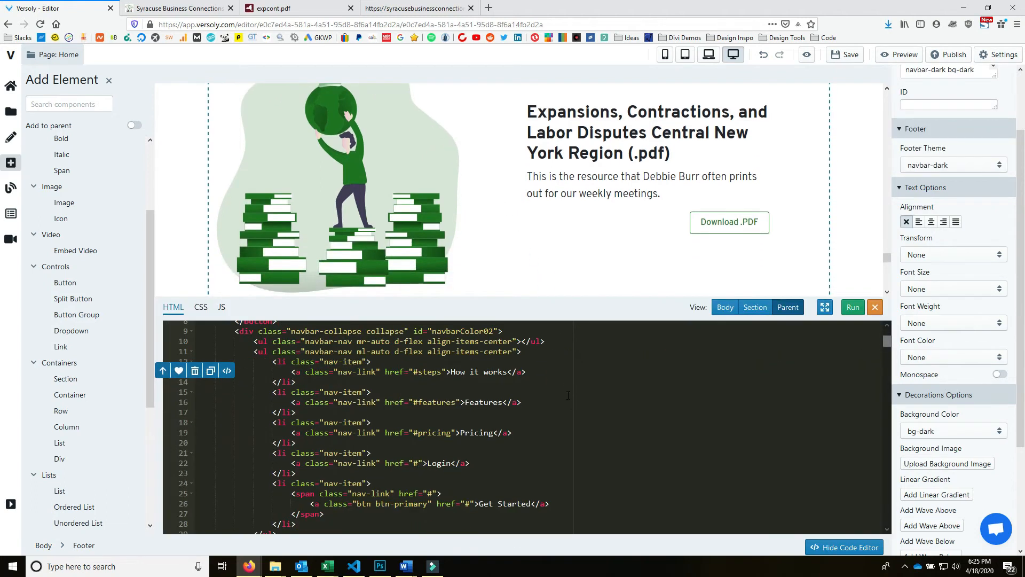
pyautogui.scroll(-5, 568, 395)
pyautogui.moveTo(888, 364); pyautogui.dragTo(896, 546)
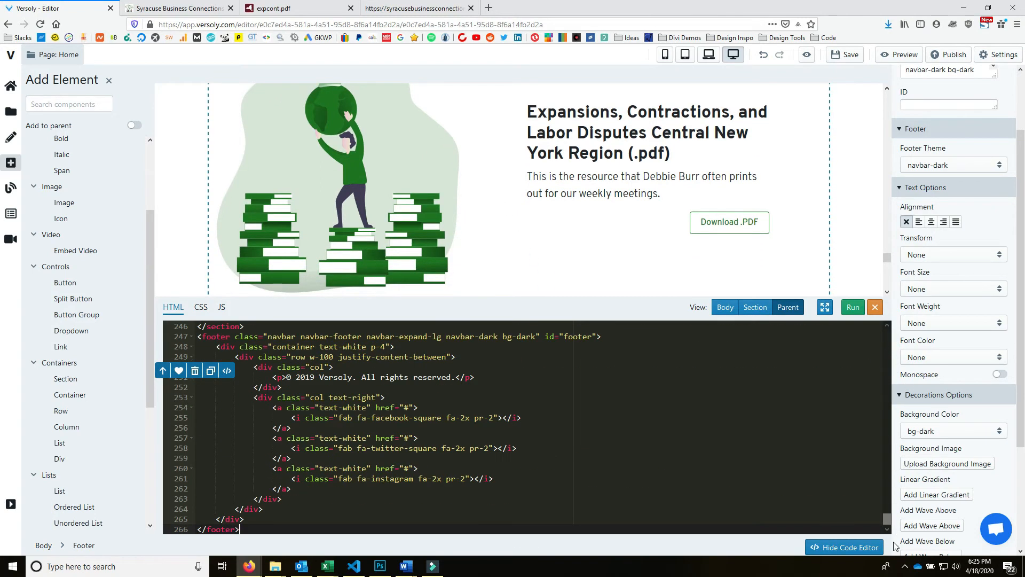
pyautogui.click(321, 377)
pyautogui.click(286, 336)
pyautogui.moveTo(503, 336); pyautogui.dragTo(536, 337)
pyautogui.press('BackSpace')
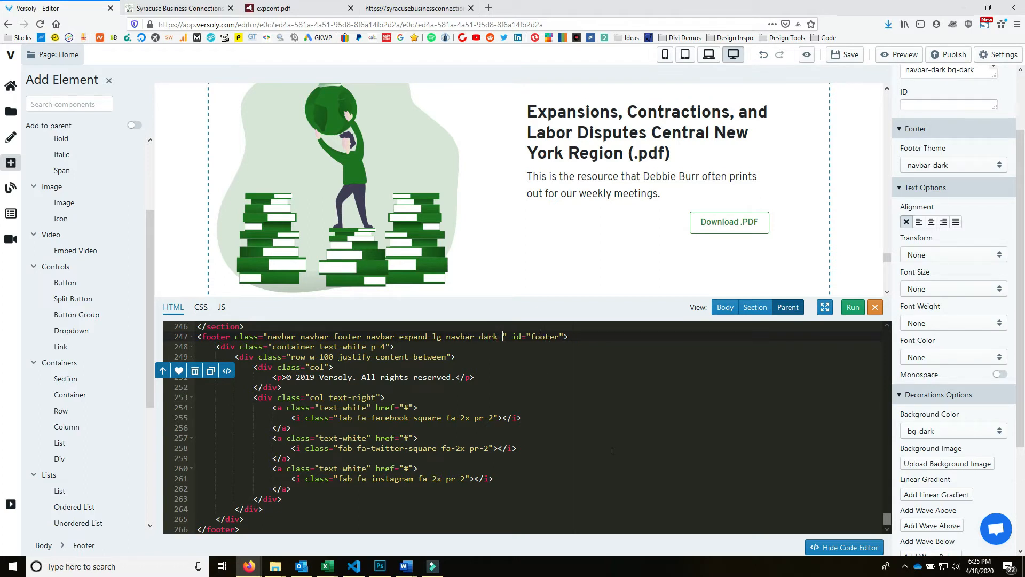
pyautogui.write('bg-footer')
pyautogui.click(854, 308)
# - Add a .bg-footer rule with background-color #3e3e54 to the page CSS and run it
pyautogui.click(200, 306)
pyautogui.press('Return')
pyautogui.press('Return')
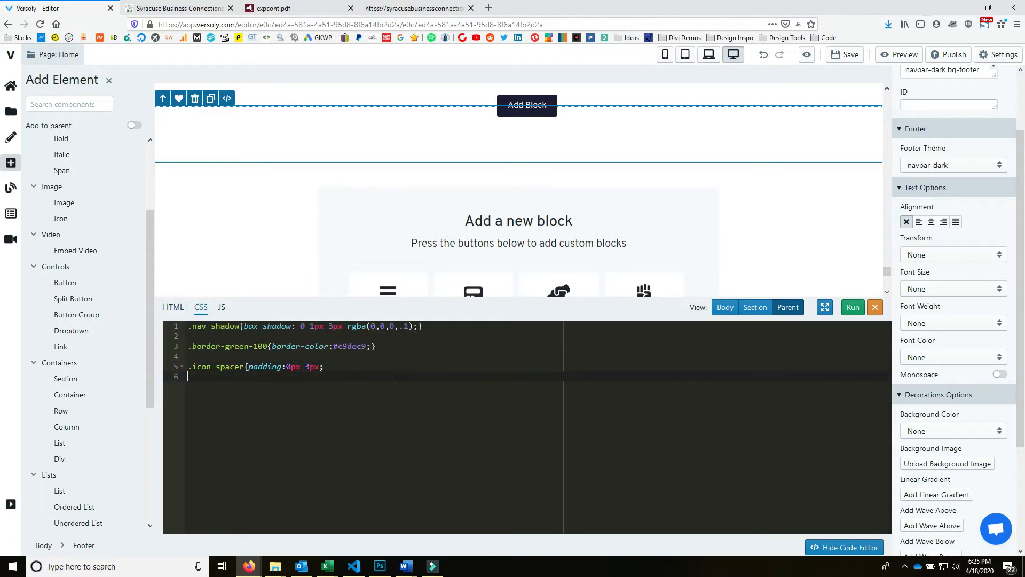
pyautogui.write('.bg-footer{')
pyautogui.hotkey('ctrl', 'v')
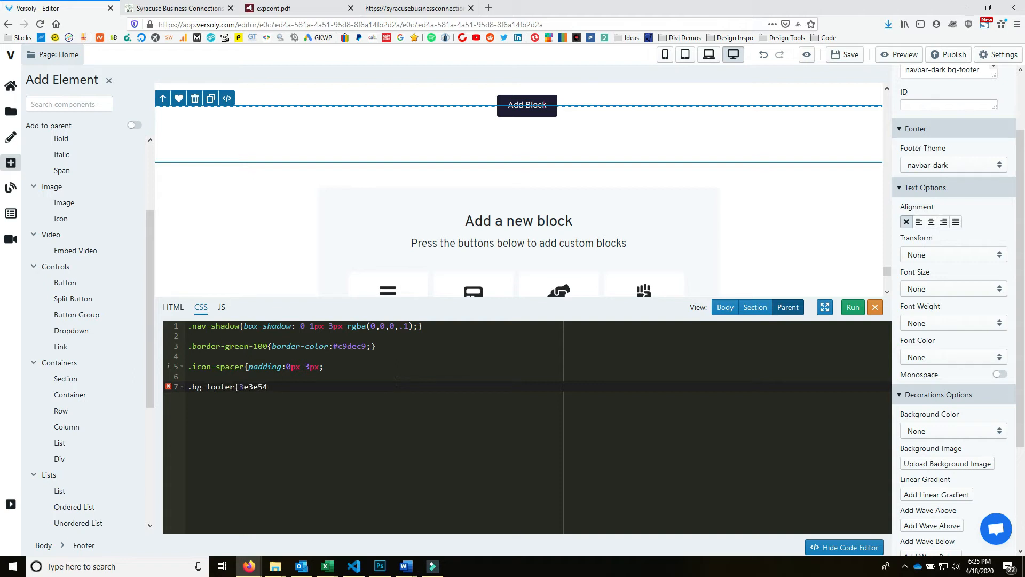
pyautogui.write('background-color:#')
pyautogui.click(236, 402)
pyautogui.click(229, 386)
pyautogui.click(387, 366)
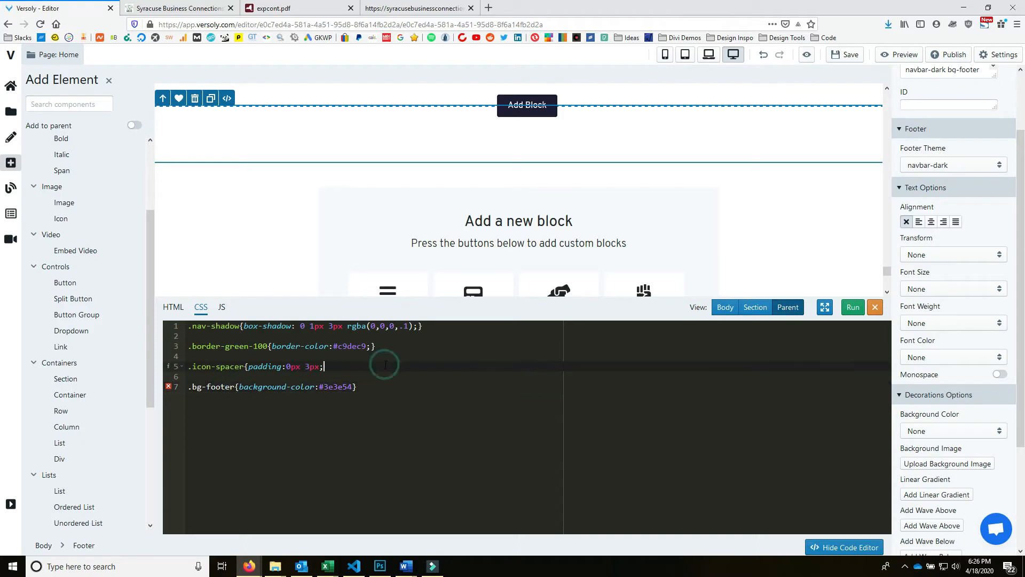
pyautogui.write('}')
pyautogui.click(437, 380)
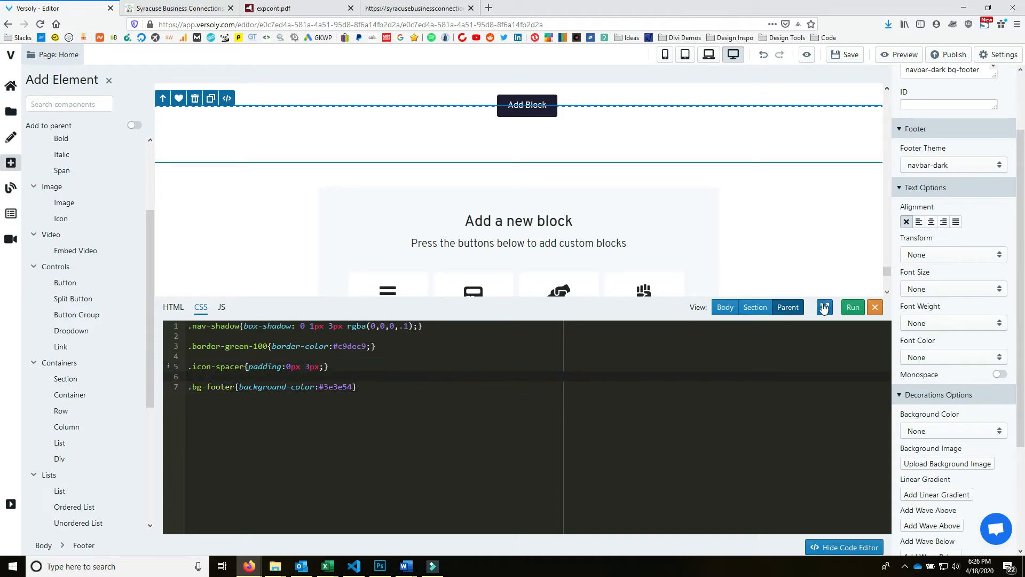
pyautogui.click(851, 307)
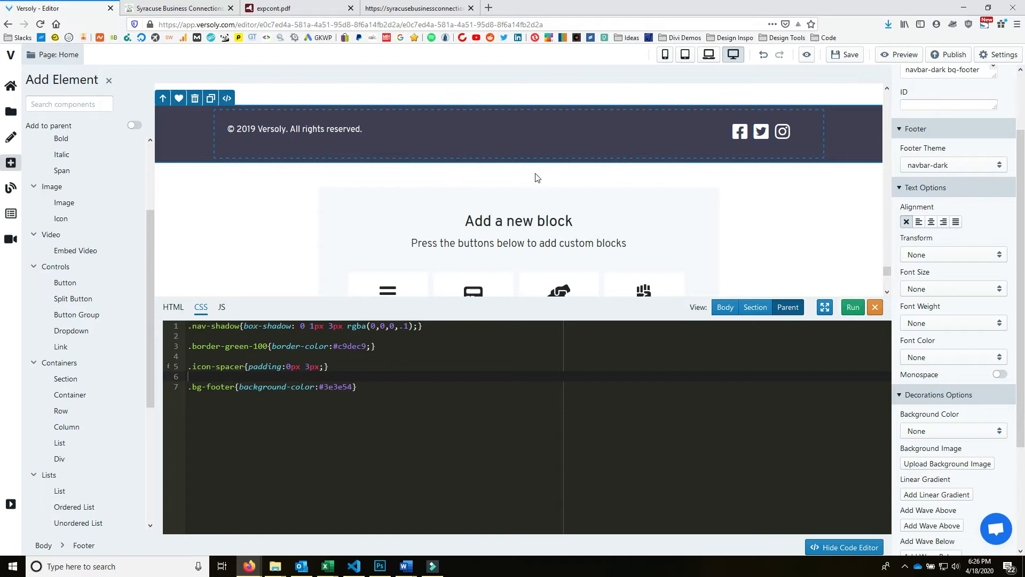
pyautogui.click(294, 129)
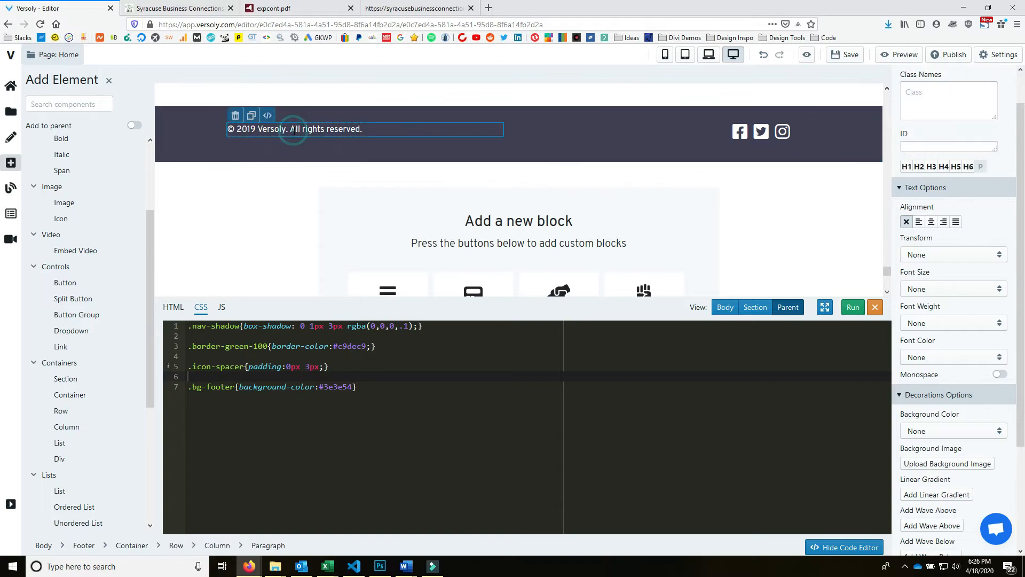
# - Change the copyright from 2019 Versoly to 2020 Syracuse Business Connections
pyautogui.click(267, 115)
pyautogui.click(267, 115)
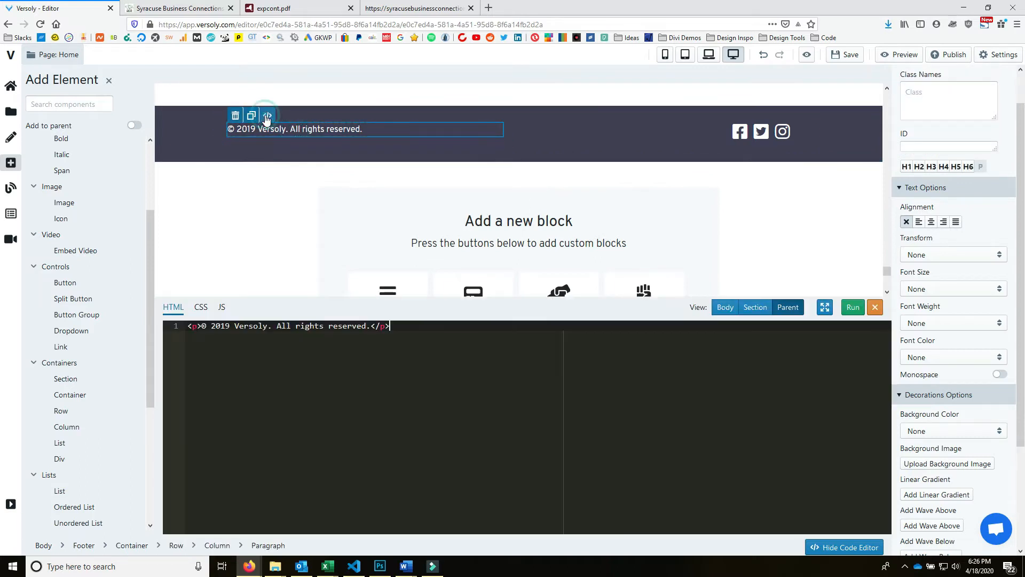
pyautogui.moveTo(211, 325); pyautogui.dragTo(230, 326)
pyautogui.write('2020')
pyautogui.moveTo(235, 326); pyautogui.dragTo(266, 326)
pyautogui.write('Syracuse')
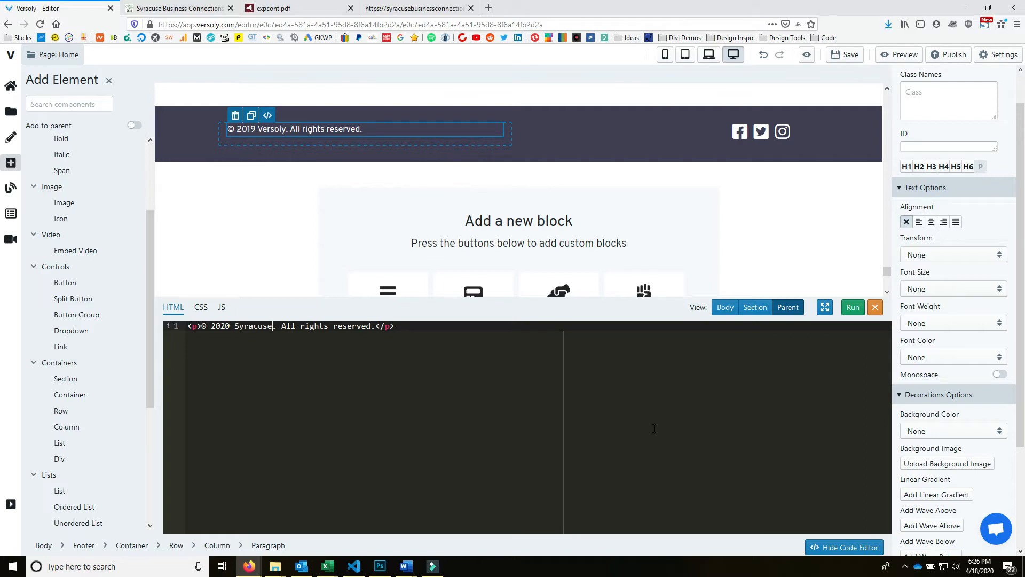
pyautogui.write(' Business COnnection')
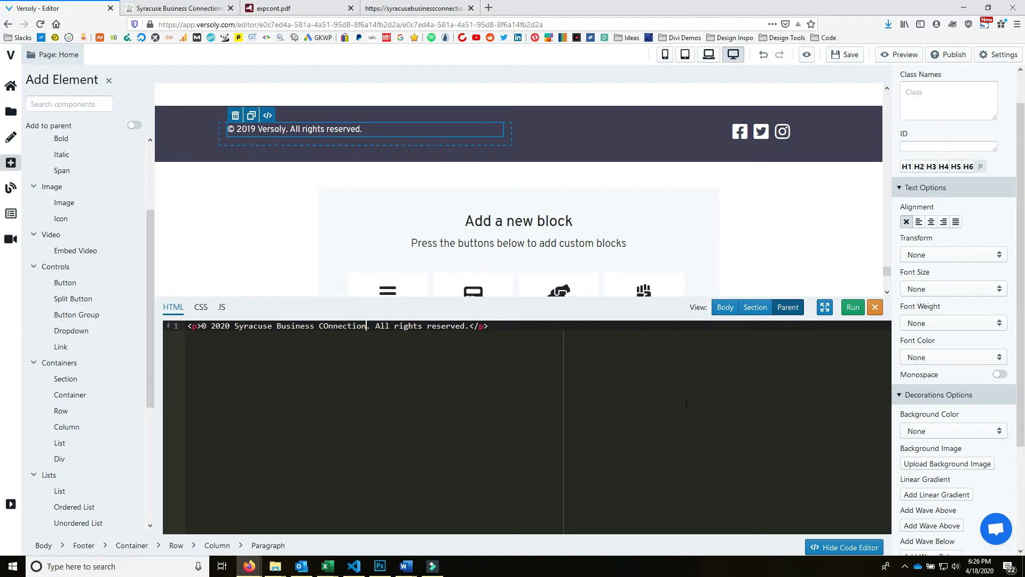
pyautogui.write('s')
pyautogui.click(327, 326)
pyautogui.click(854, 309)
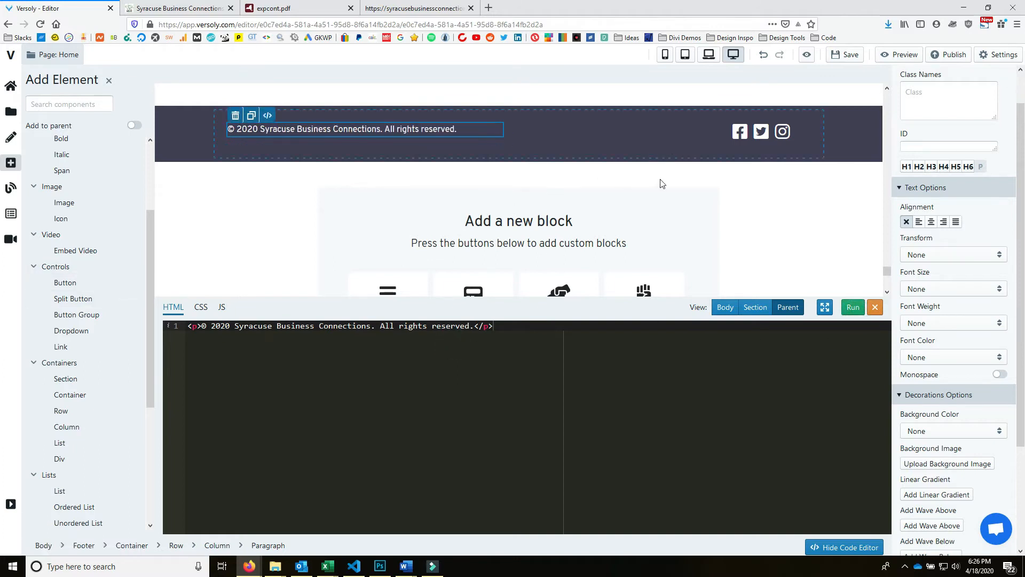
# - Close the code panel and bring up the HTML of the How it works navbar link
pyautogui.scroll(3, 815, 229)
pyautogui.scroll(-6, 707, 245)
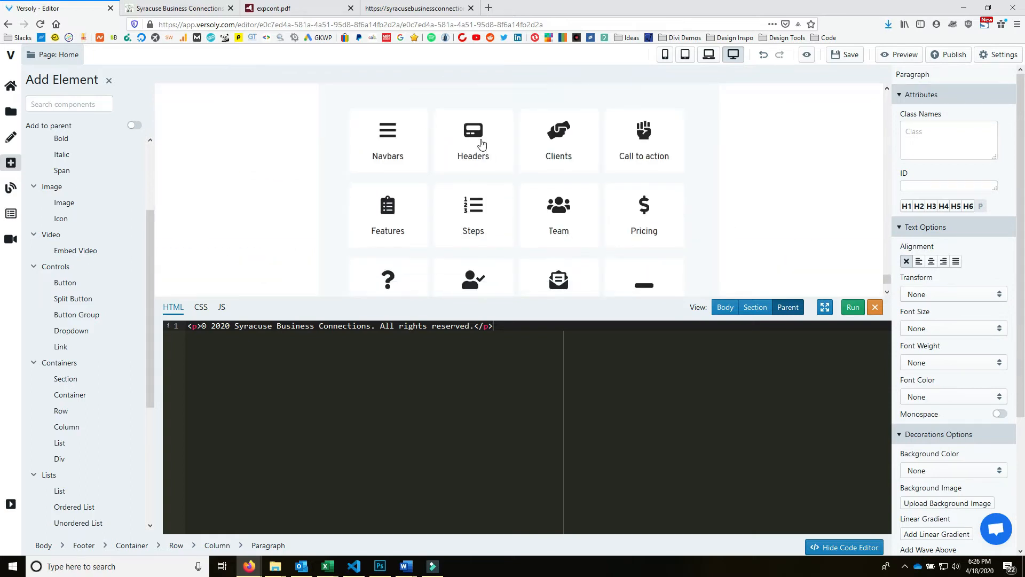
pyautogui.scroll(2, 473, 140)
pyautogui.scroll(1, 745, 191)
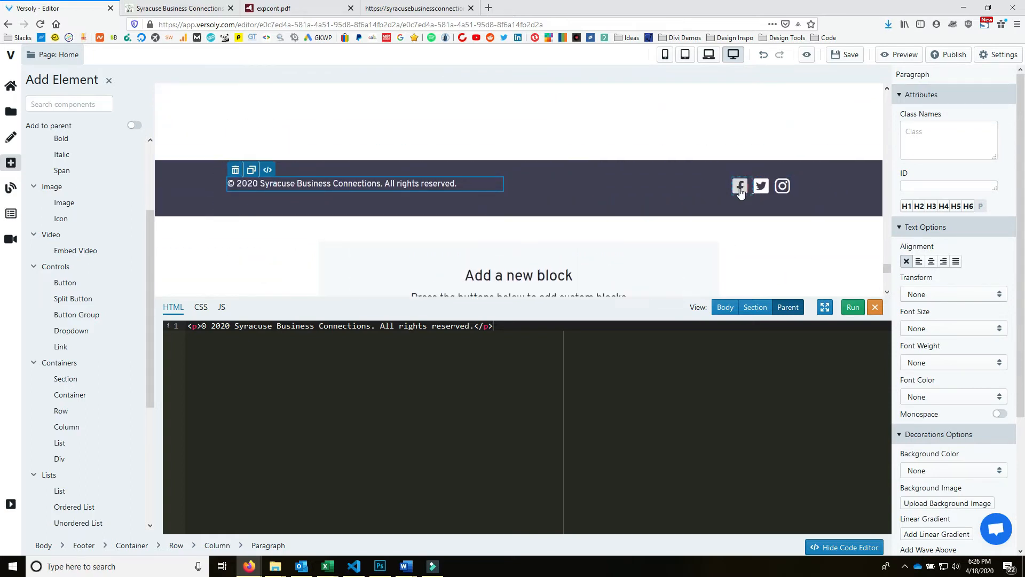
pyautogui.click(874, 307)
pyautogui.scroll(6, 393, 233)
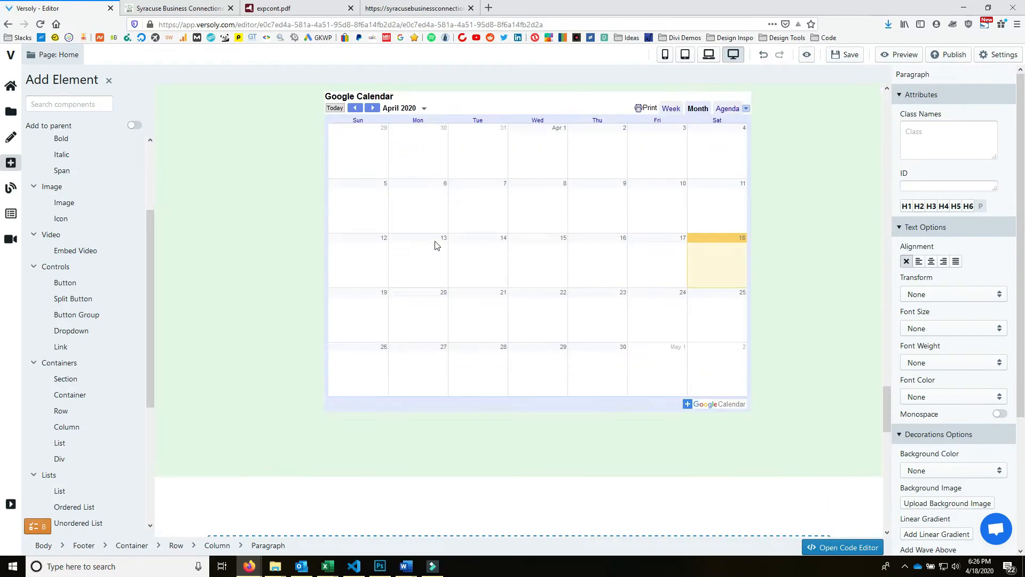
pyautogui.scroll(20, 435, 245)
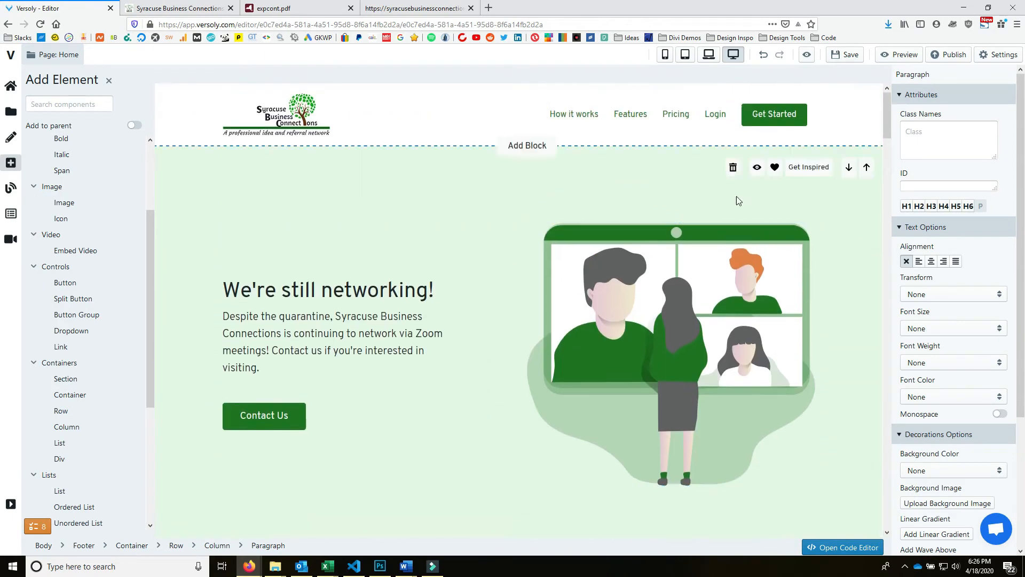
pyautogui.click(536, 114)
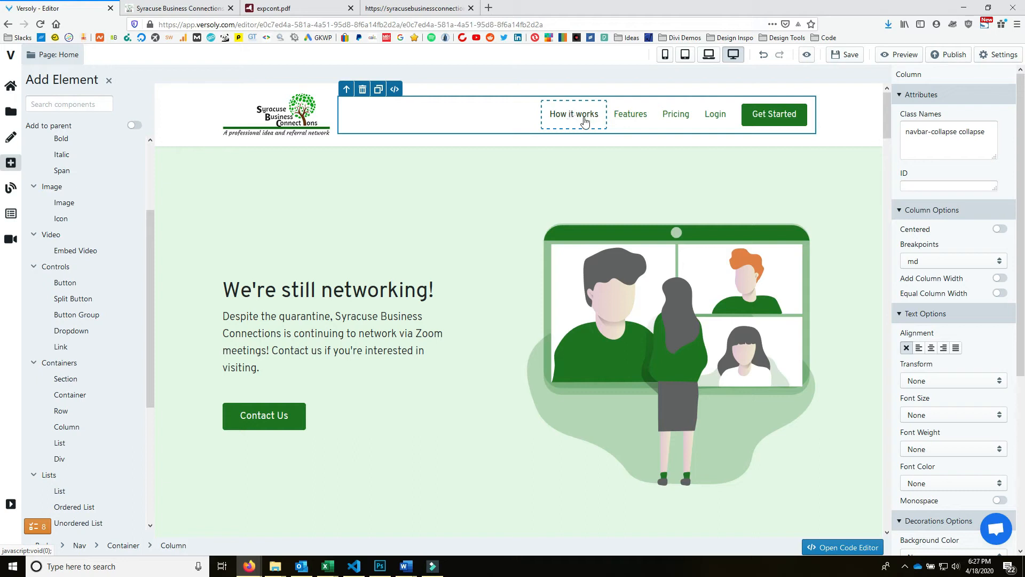
pyautogui.scroll(-9, 578, 153)
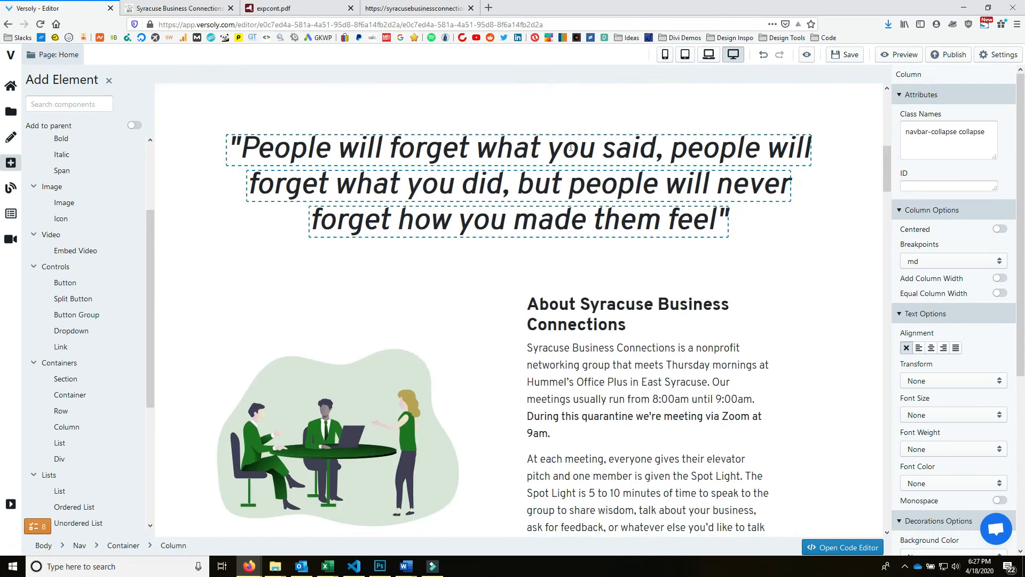
pyautogui.scroll(10, 581, 148)
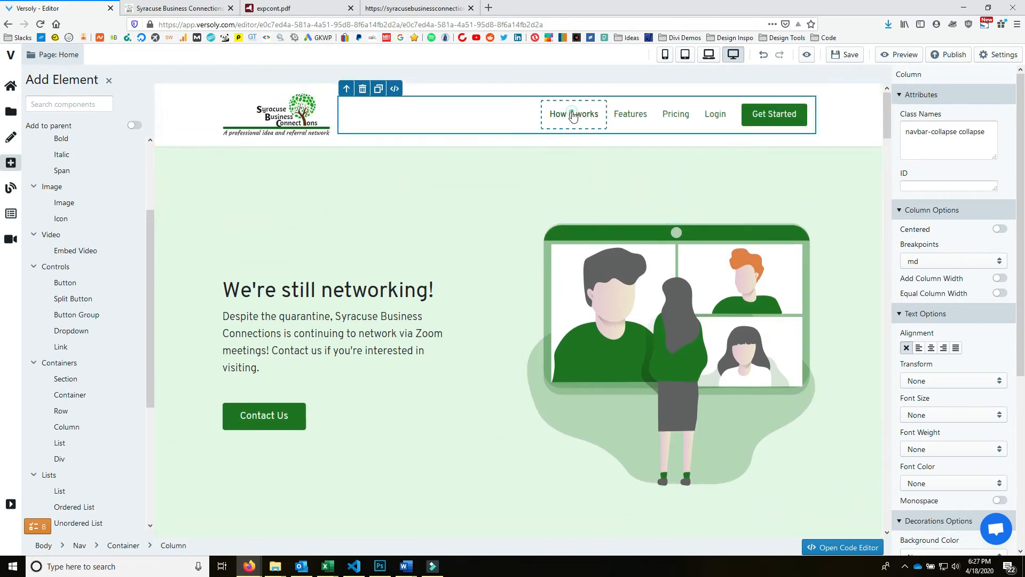
pyautogui.click(572, 124)
pyautogui.click(582, 93)
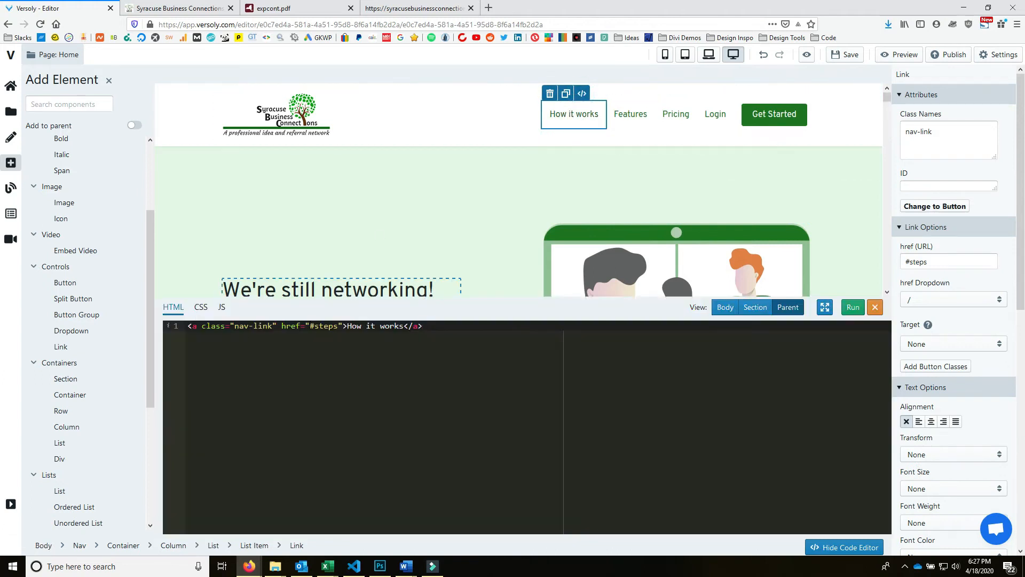
# - Change the link's target from #steps to #about and its text to About Us
pyautogui.doubleClick(315, 326)
pyautogui.write('about')
pyautogui.moveTo(347, 327); pyautogui.dragTo(400, 325)
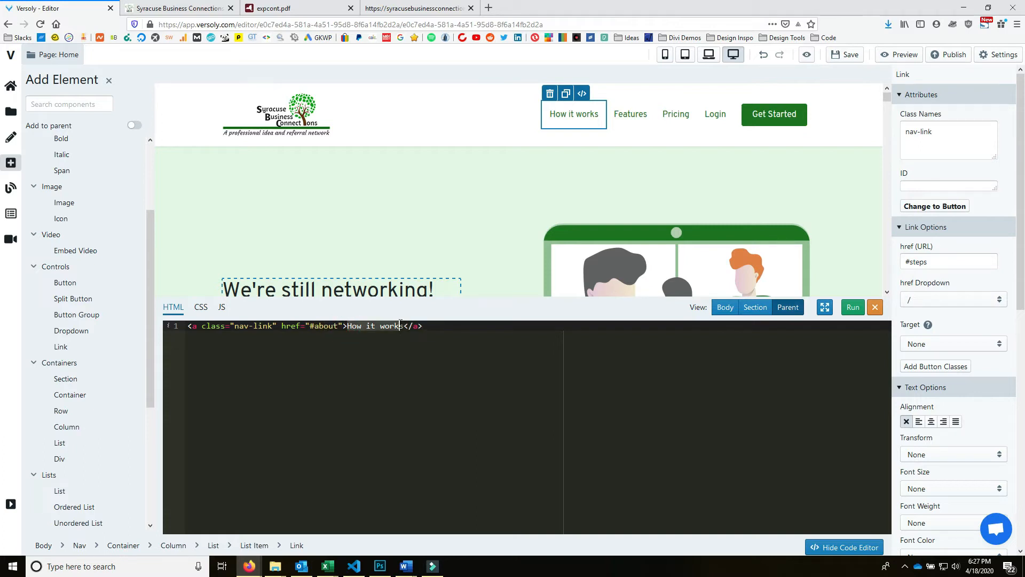
pyautogui.write('About ')
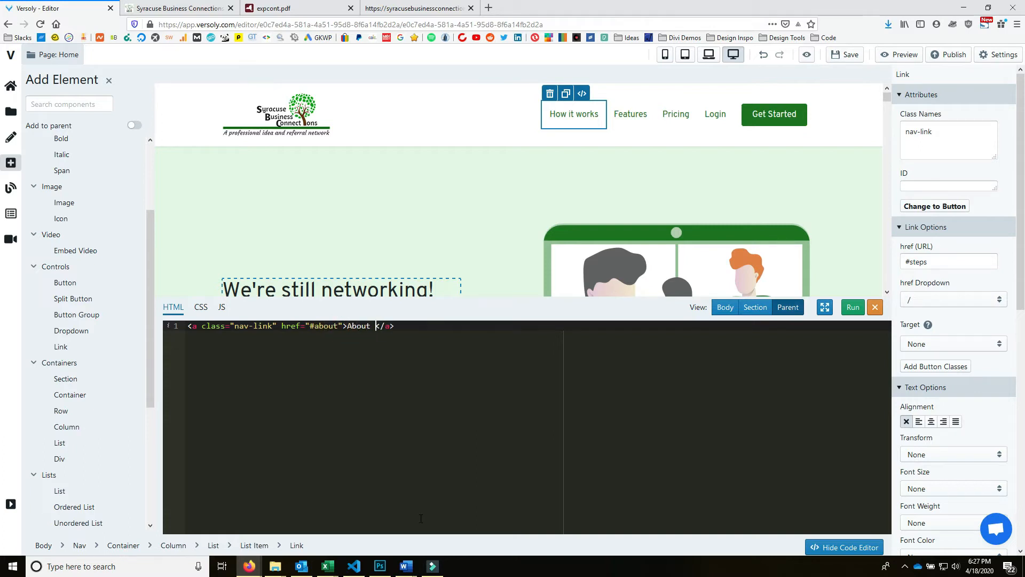
pyautogui.write('Us')
pyautogui.click(852, 307)
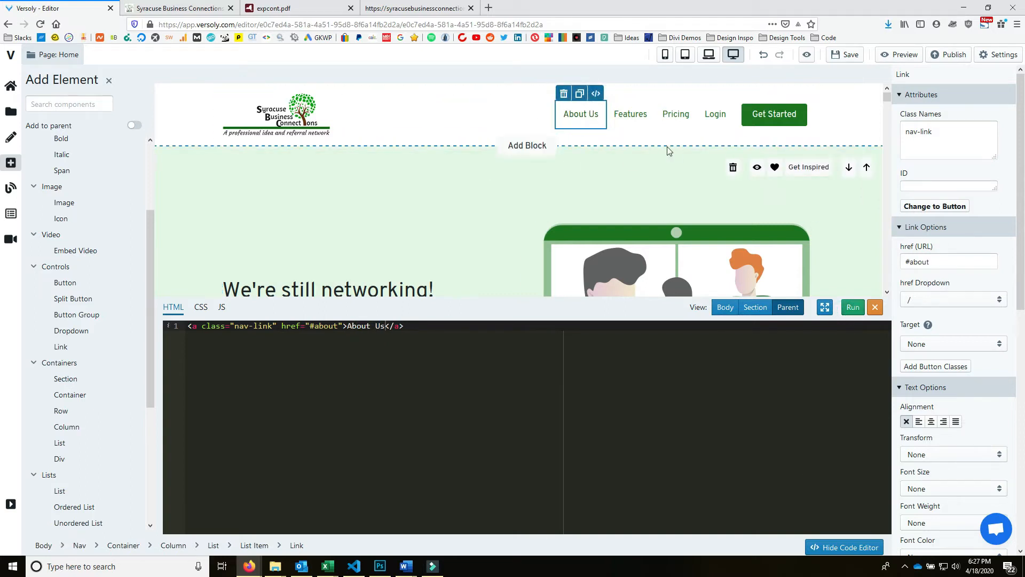
pyautogui.scroll(-5, 499, 198)
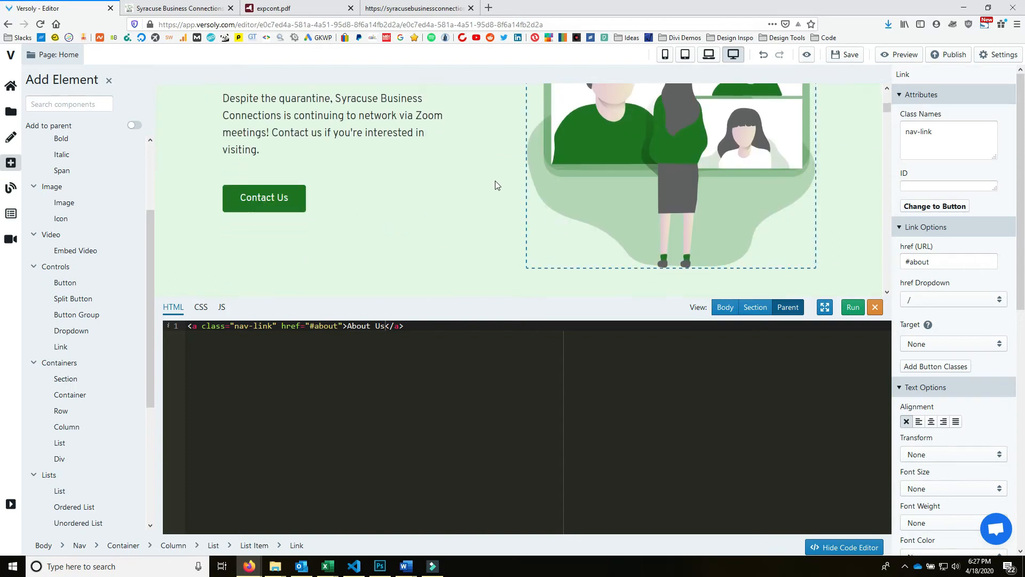
pyautogui.scroll(-8, 496, 185)
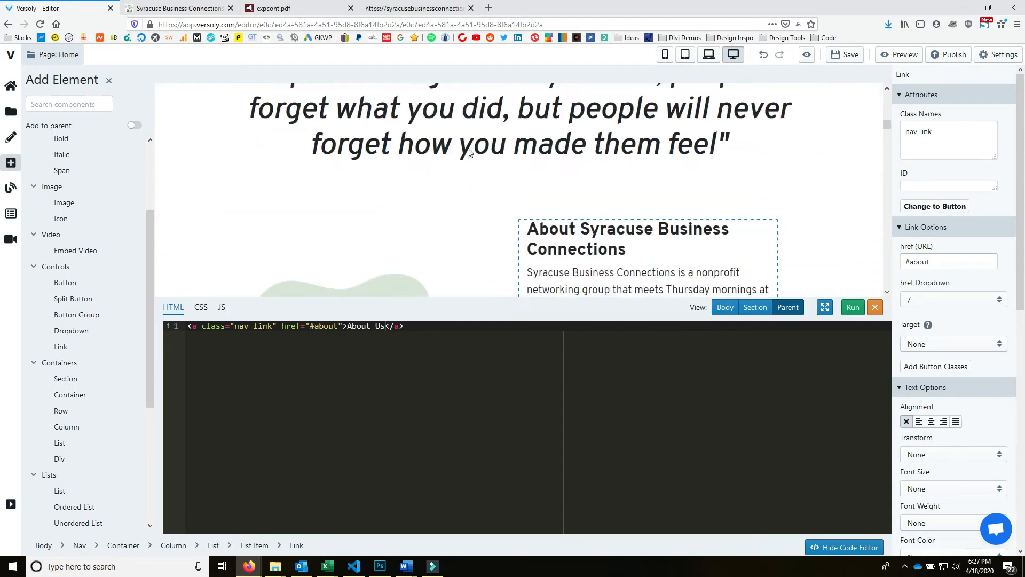
pyautogui.scroll(3, 468, 152)
# - Change the quote section's id from features to about, apply it, and hide the code editor
pyautogui.click(235, 189)
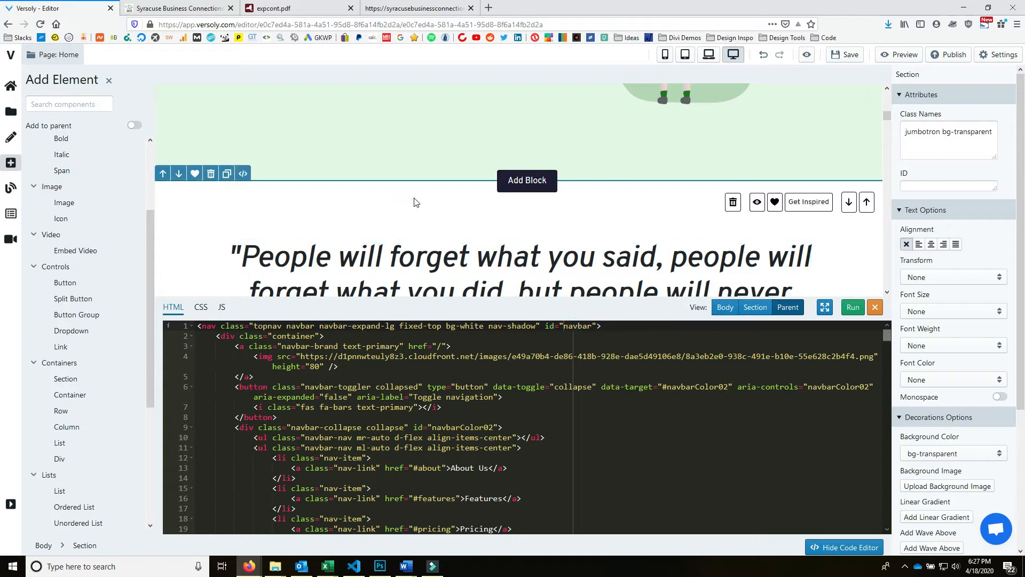
pyautogui.scroll(-5, 661, 381)
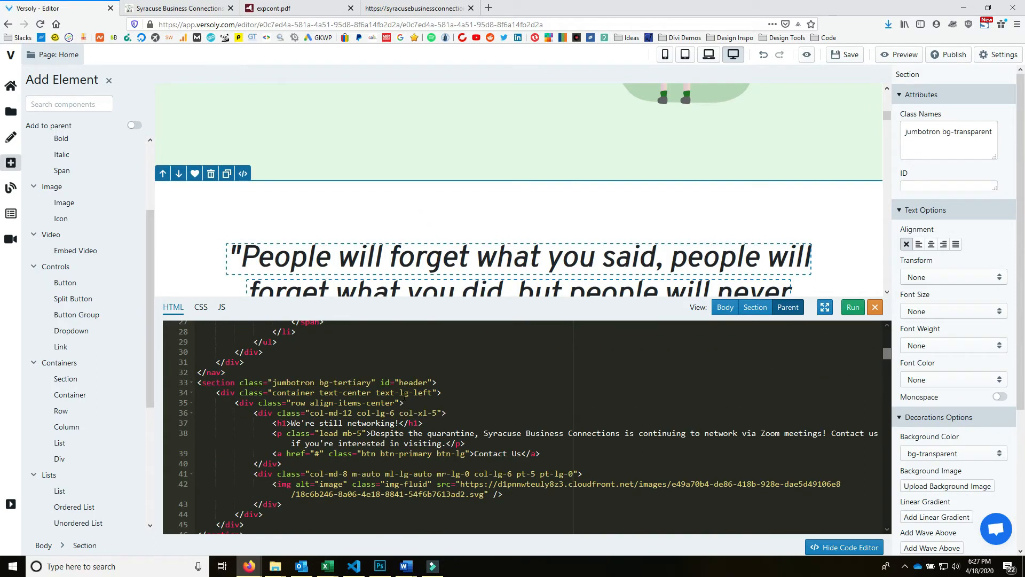
pyautogui.scroll(-2, 507, 390)
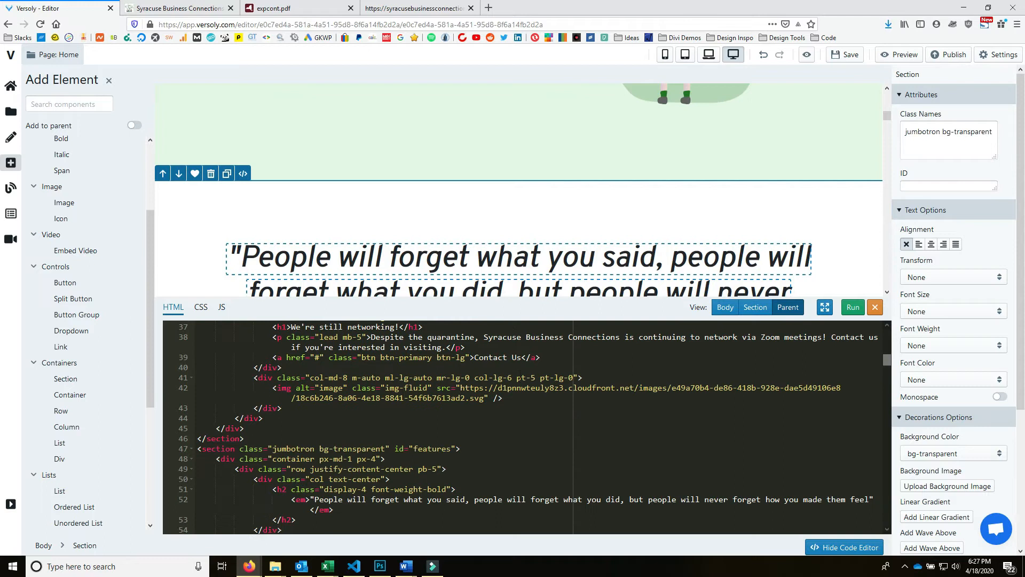
pyautogui.click(427, 448)
pyautogui.moveTo(433, 449); pyautogui.dragTo(448, 449)
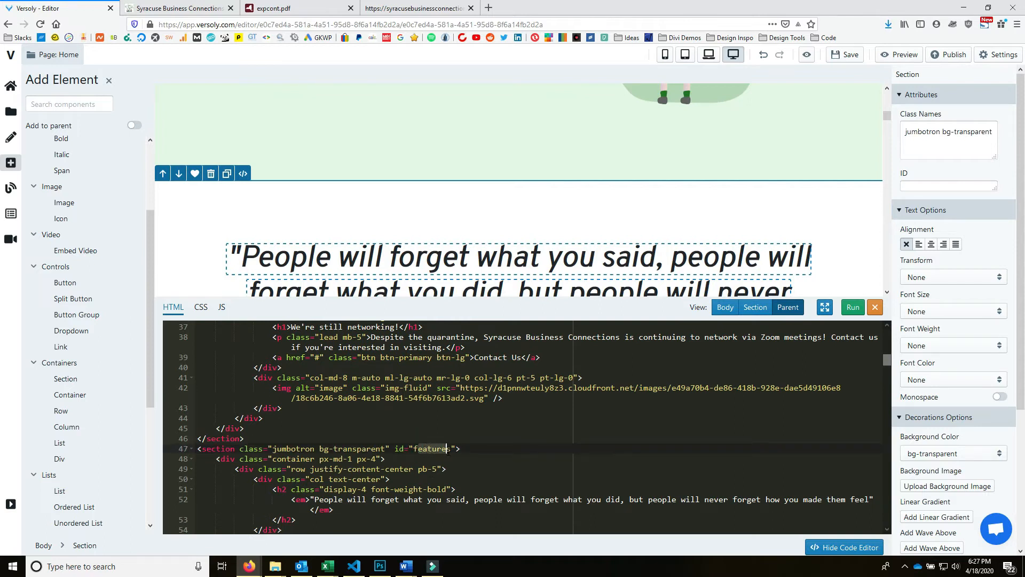
pyautogui.write('about')
pyautogui.scroll(-2, 526, 397)
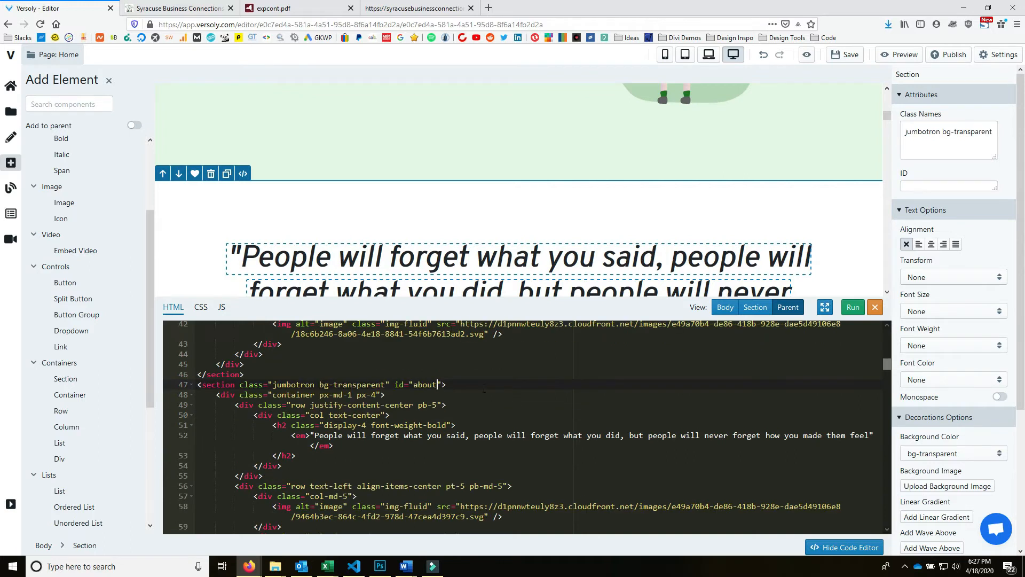
pyautogui.scroll(-2, 484, 388)
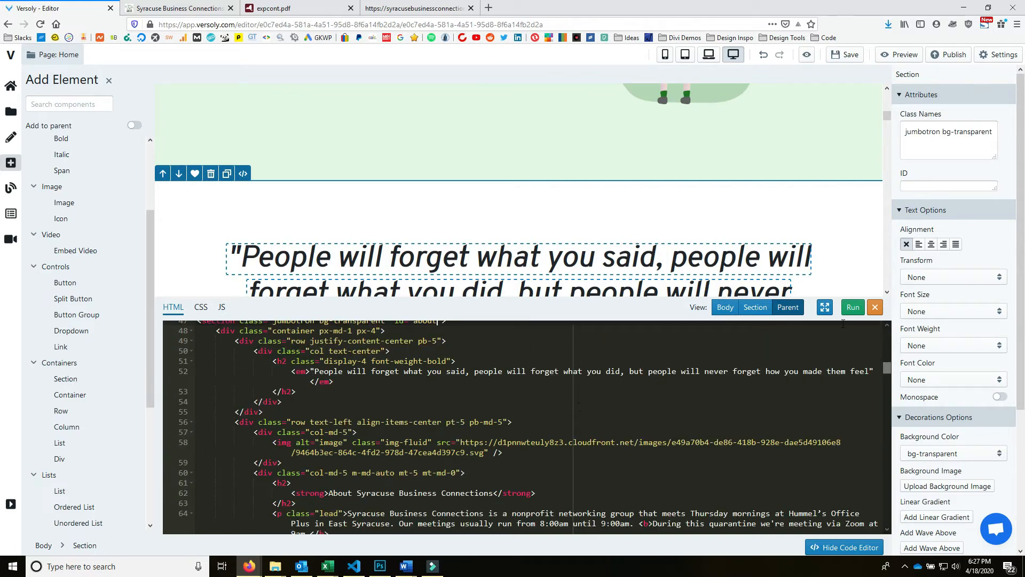
pyautogui.click(853, 308)
pyautogui.scroll(-5, 796, 252)
pyautogui.scroll(-15, 778, 252)
pyautogui.scroll(-4, 692, 236)
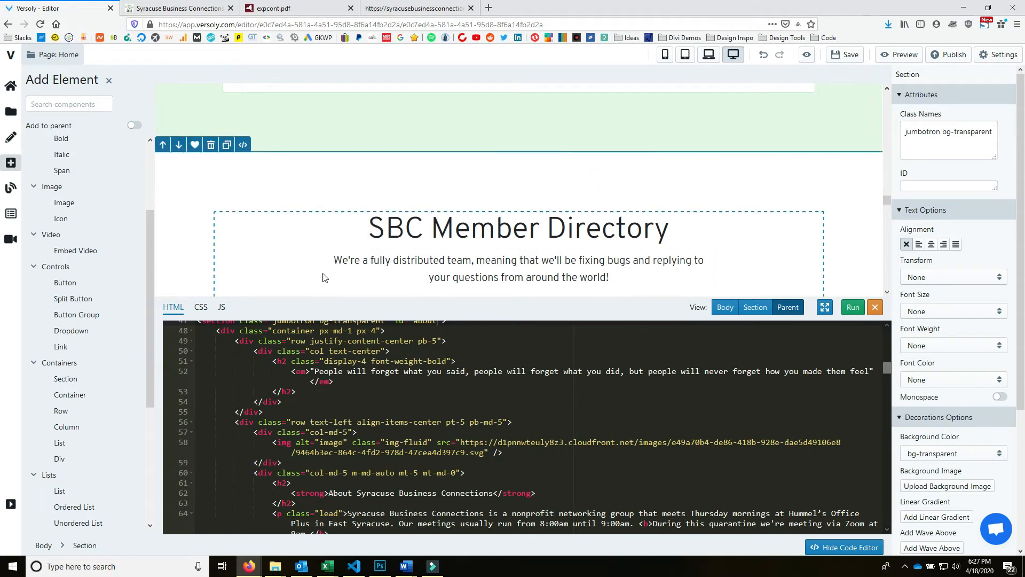
pyautogui.click(243, 146)
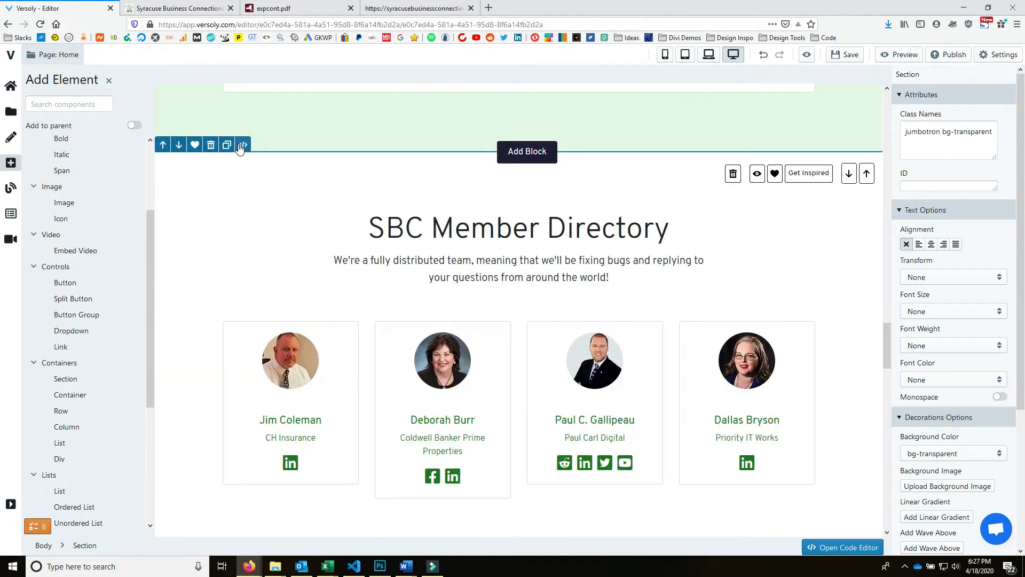
# - Change the member directory section's id from team to members
pyautogui.click(242, 144)
pyautogui.scroll(-5, 517, 395)
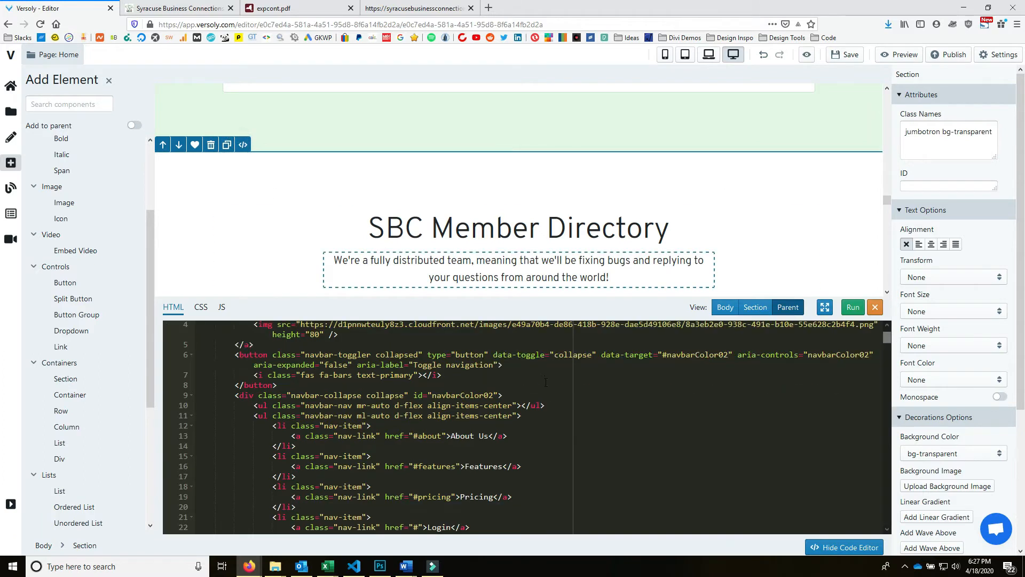
pyautogui.scroll(-7, 467, 373)
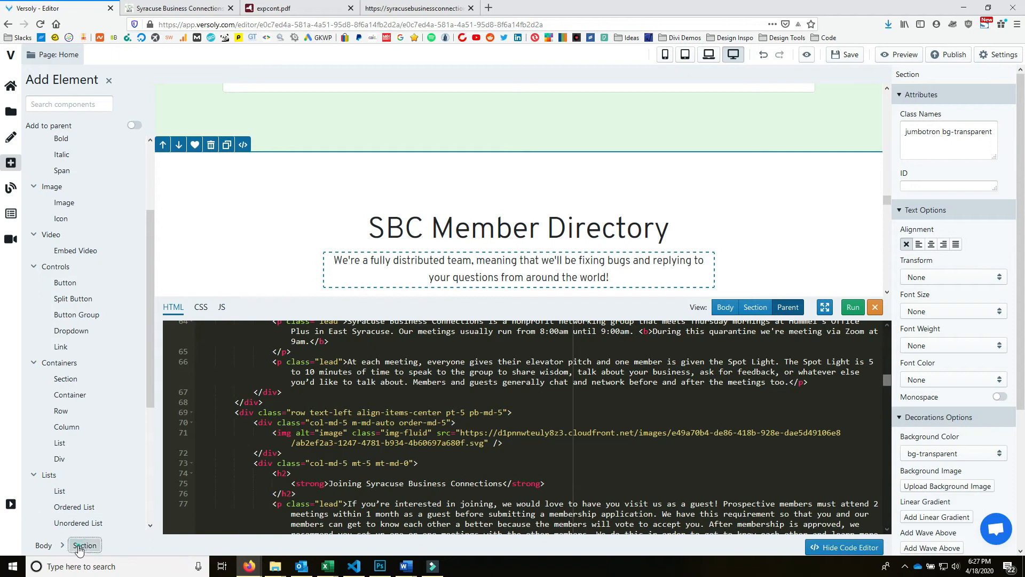
pyautogui.scroll(-4, 613, 386)
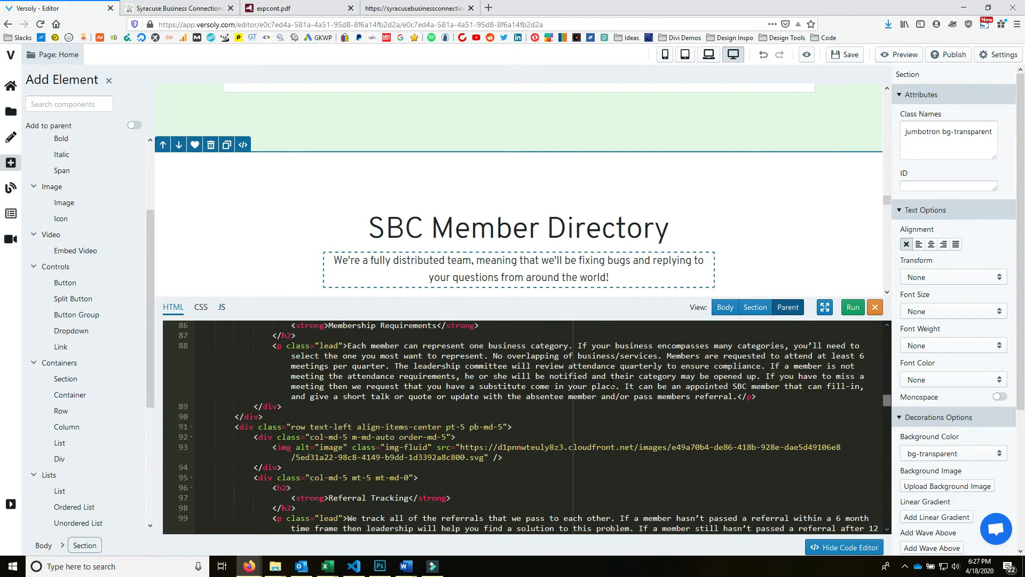
pyautogui.scroll(-3, 613, 385)
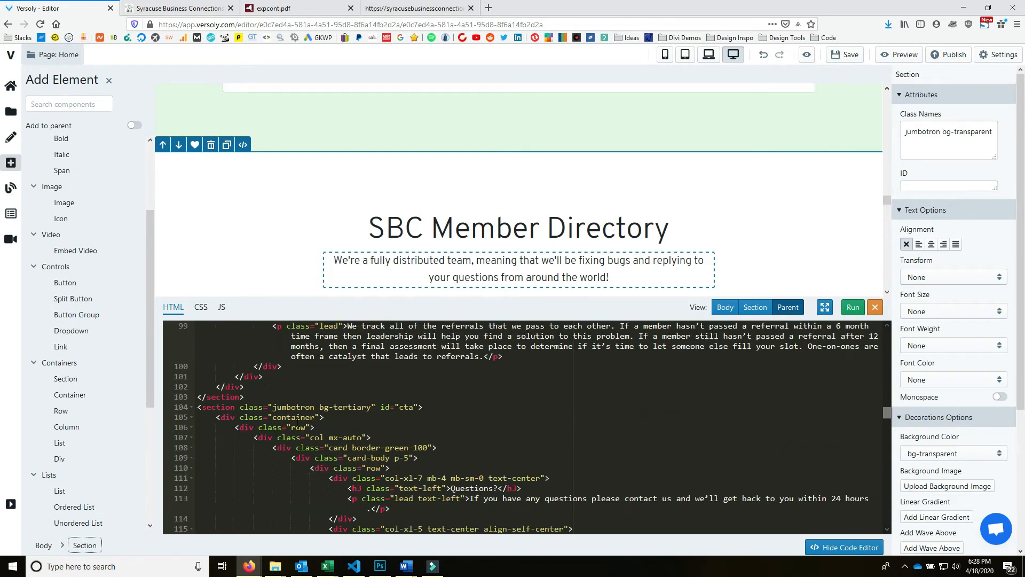
pyautogui.scroll(-3, 403, 409)
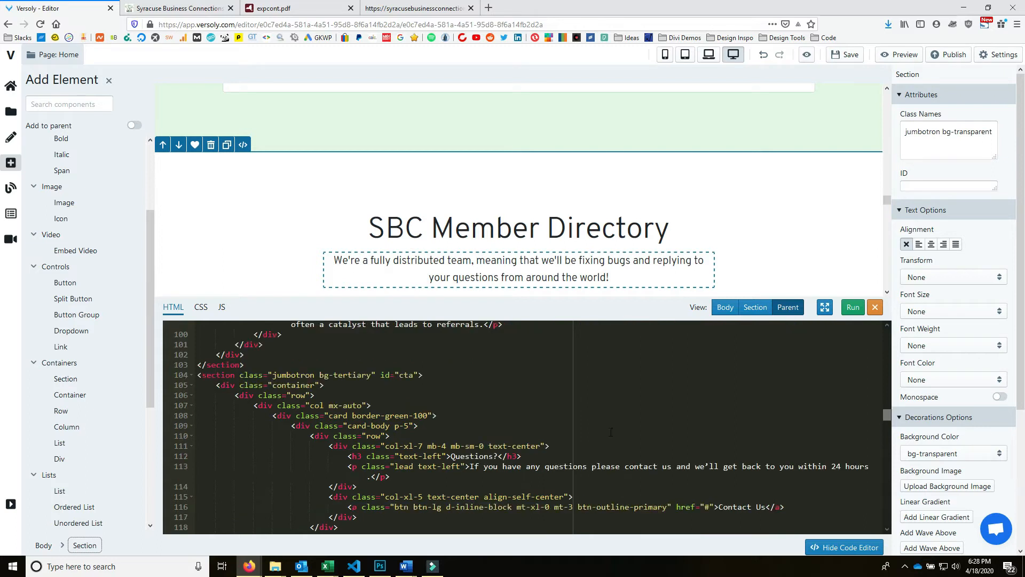
pyautogui.scroll(-1, 570, 429)
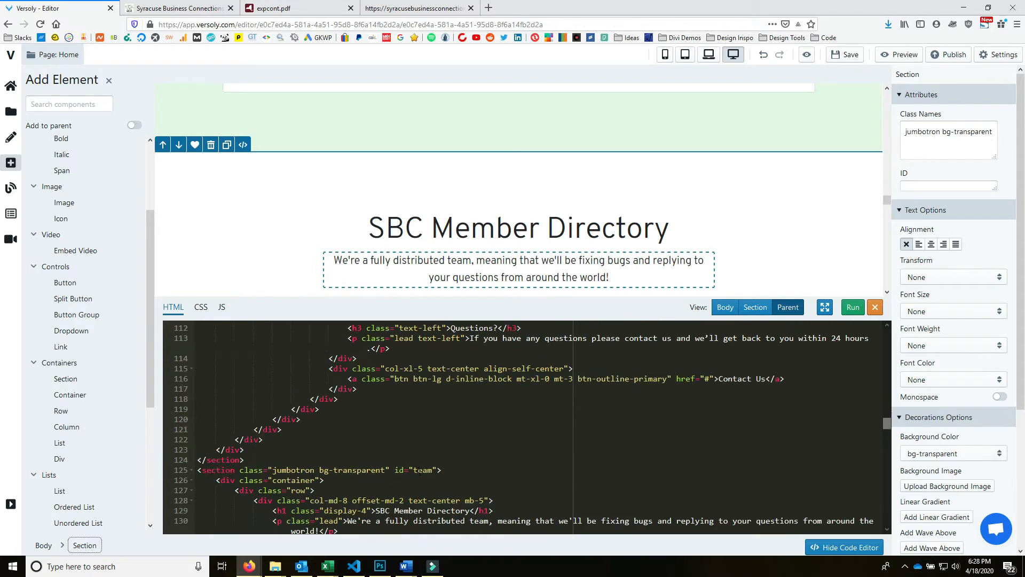
pyautogui.scroll(-1, 420, 469)
pyautogui.doubleClick(415, 438)
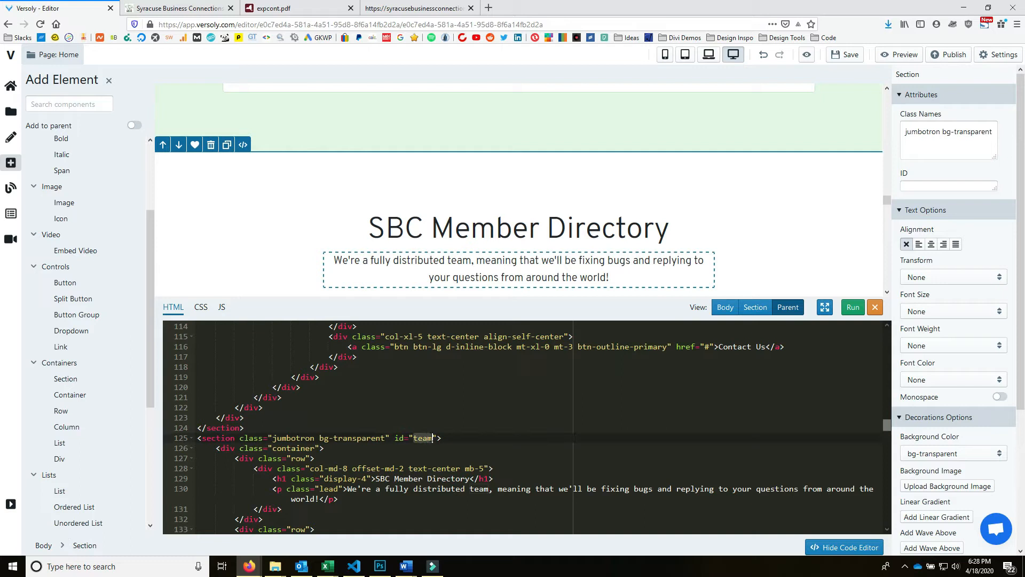
pyautogui.write('members')
pyautogui.click(849, 308)
pyautogui.scroll(6, 744, 139)
pyautogui.scroll(5, 681, 143)
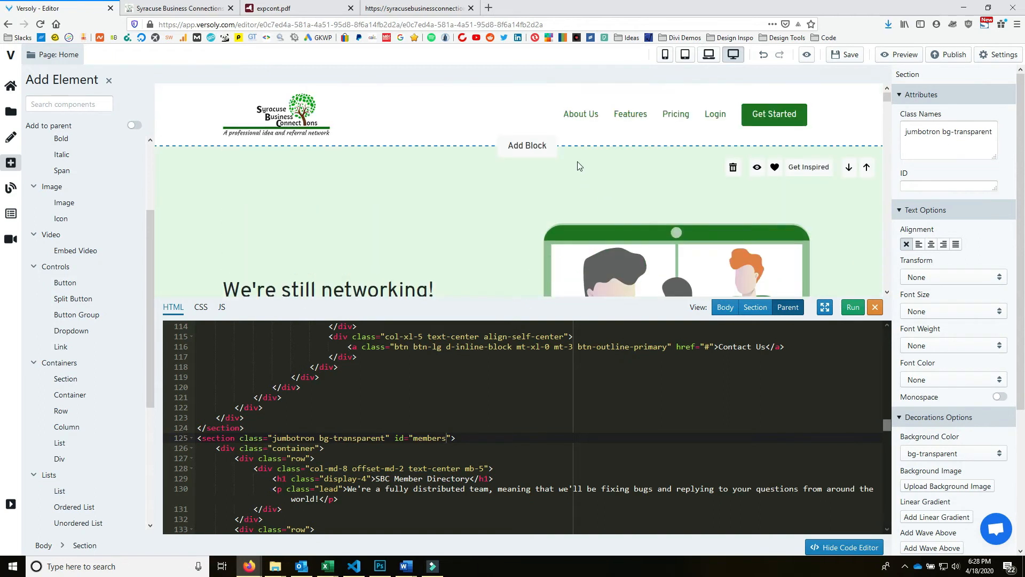
# - Rename the Features navbar link to Members and point it to #members
pyautogui.click(636, 121)
pyautogui.moveTo(320, 326); pyautogui.dragTo(350, 326)
pyautogui.write('members')
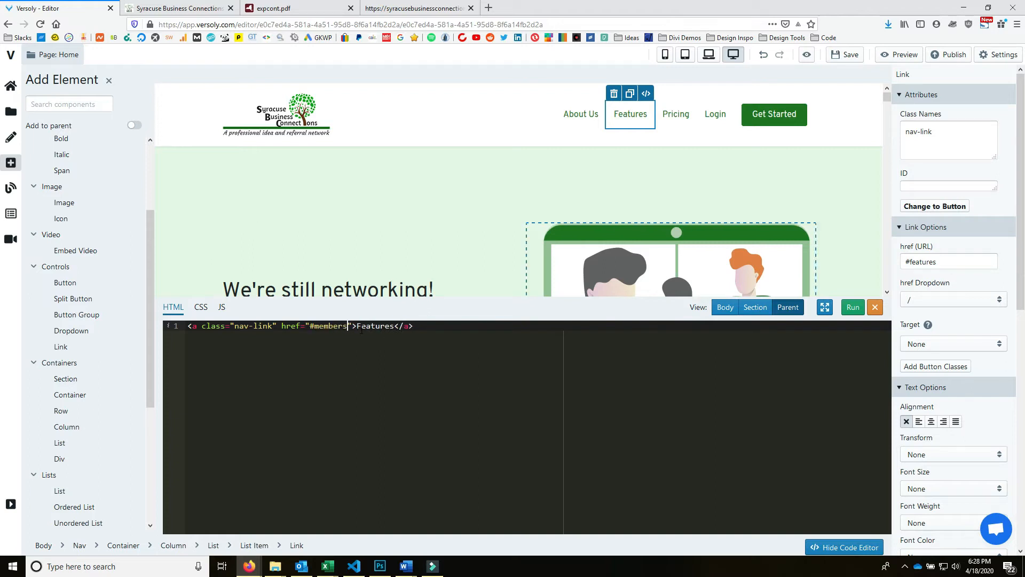
pyautogui.moveTo(356, 326); pyautogui.dragTo(394, 326)
pyautogui.write('Members')
pyautogui.click(852, 307)
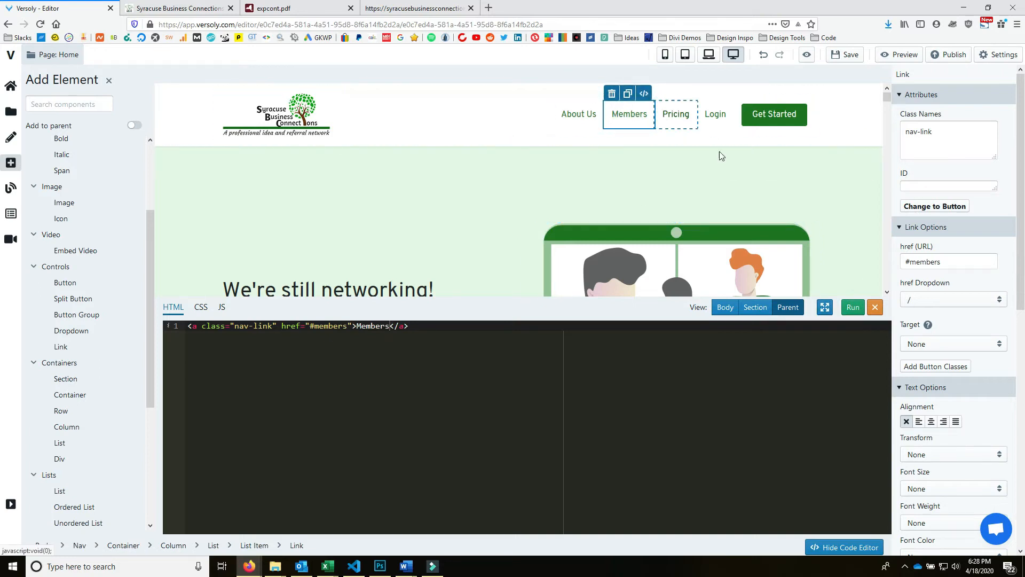
pyautogui.scroll(-10, 719, 152)
# - Select the Events section and switch the code editor to Section view showing its calendar iframe
pyautogui.scroll(-7, 718, 198)
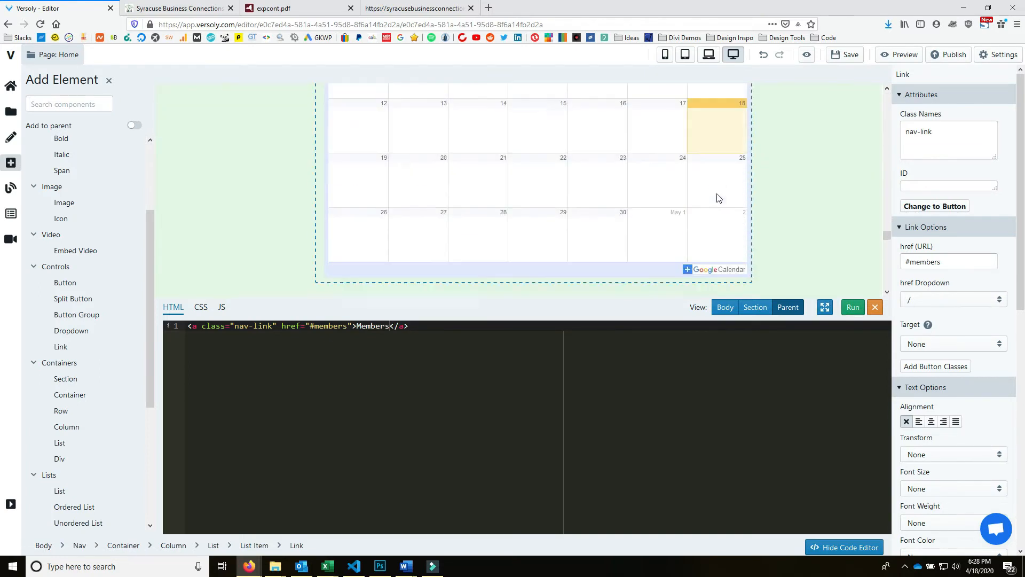
pyautogui.scroll(8, 716, 197)
pyautogui.scroll(-2, 701, 195)
pyautogui.click(610, 155)
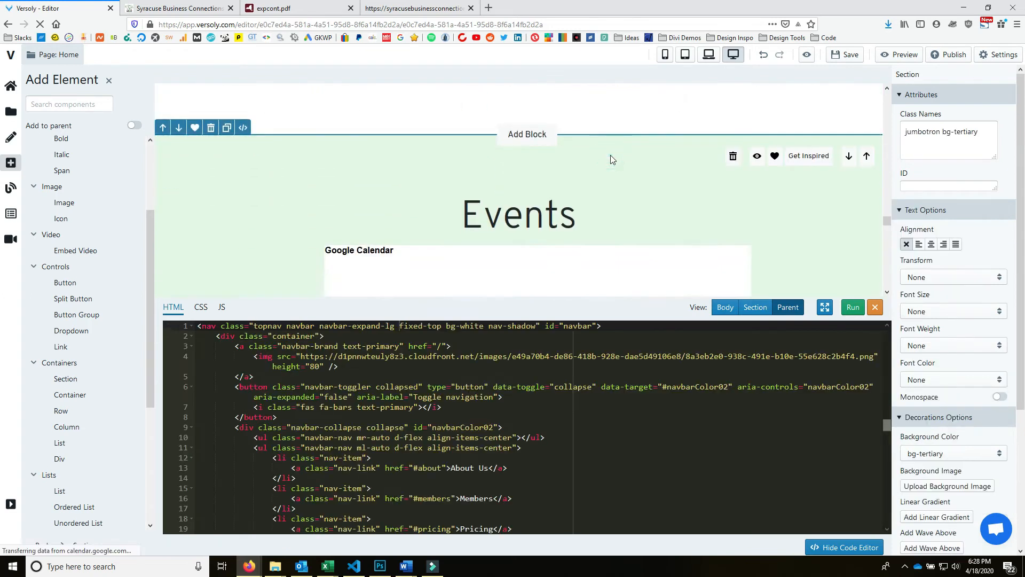
pyautogui.scroll(-10, 543, 358)
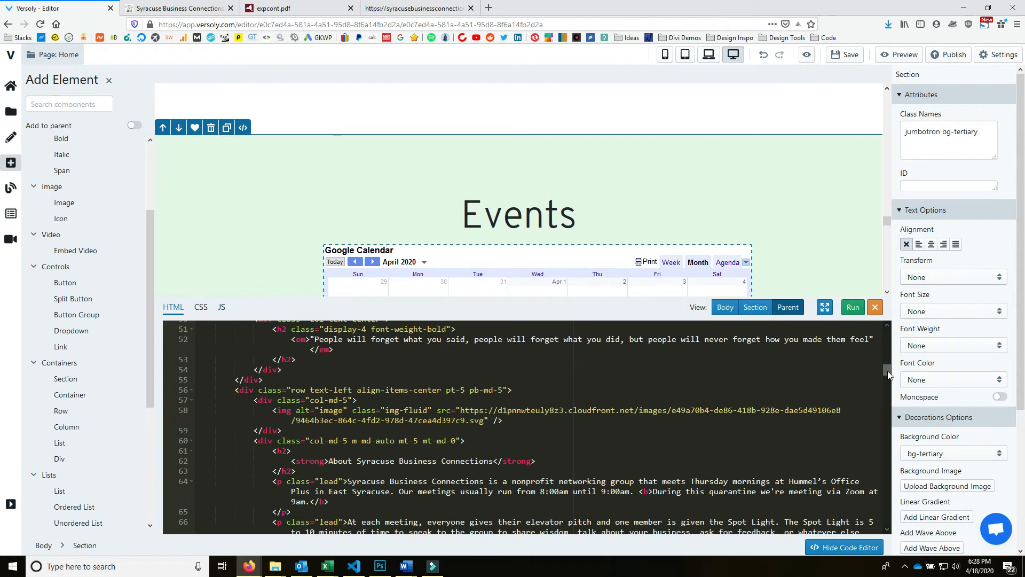
pyautogui.moveTo(888, 370); pyautogui.dragTo(886, 385)
pyautogui.click(753, 312)
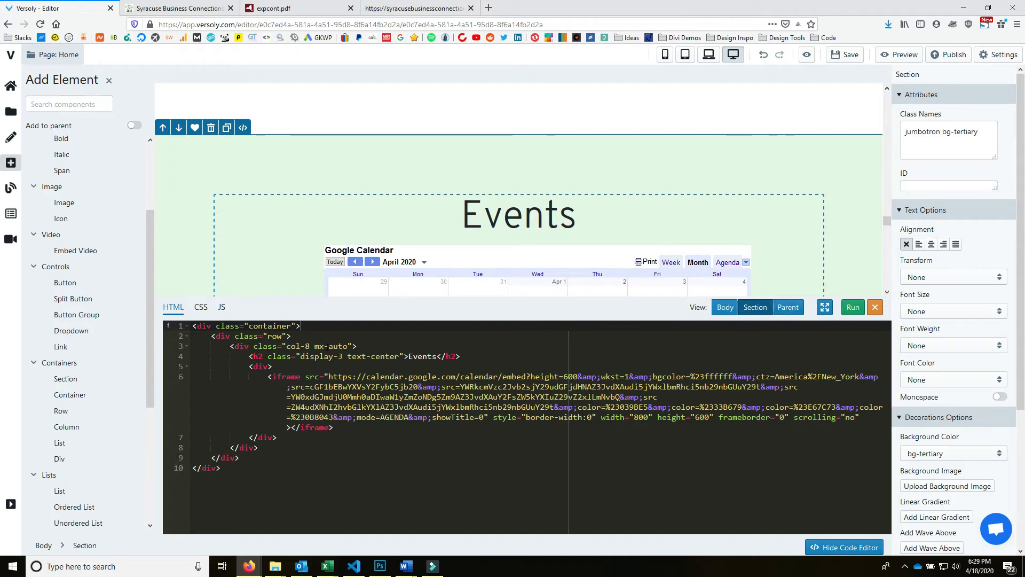
# - In Parent view, change the Events section's id from features to events, apply it, and save
pyautogui.click(789, 309)
pyautogui.moveTo(885, 380); pyautogui.dragTo(909, 492)
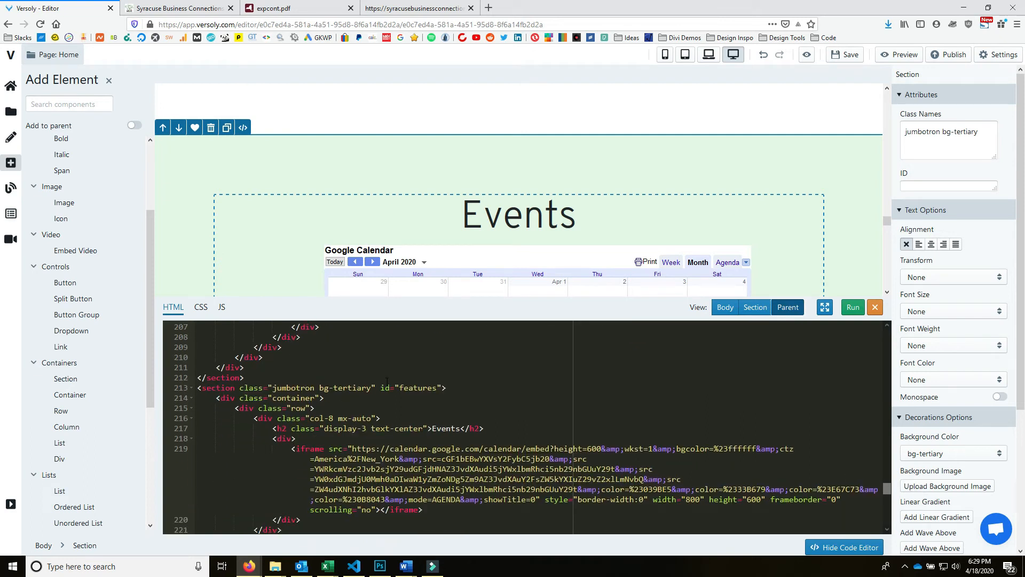
pyautogui.moveTo(400, 388); pyautogui.dragTo(437, 388)
pyautogui.write('eve')
pyautogui.click(852, 307)
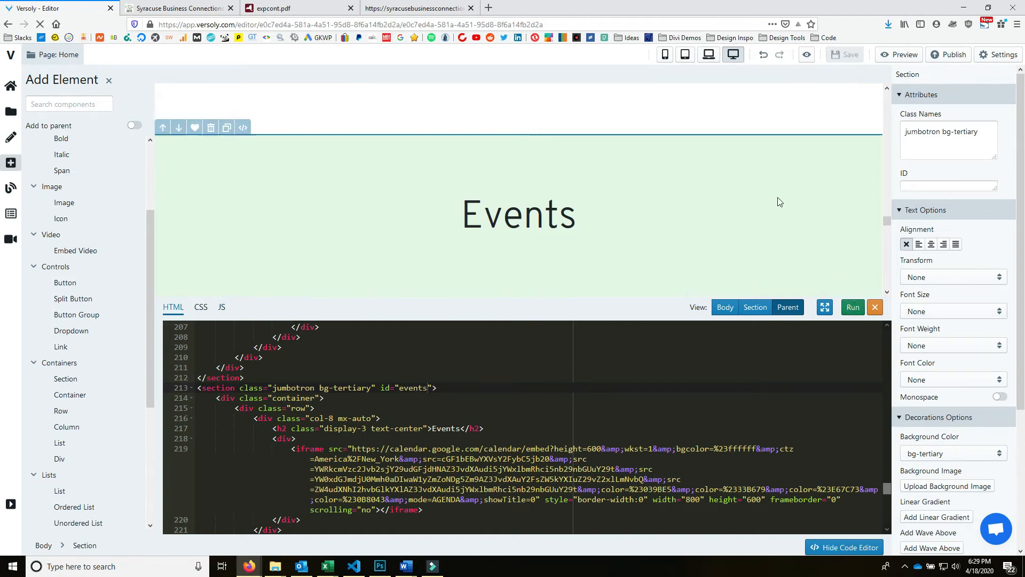
pyautogui.hotkey('ctrl', 's')
# - Change the Resources section's id from features to resources and apply the code
pyautogui.scroll(-5, 782, 201)
pyautogui.scroll(-5, 783, 197)
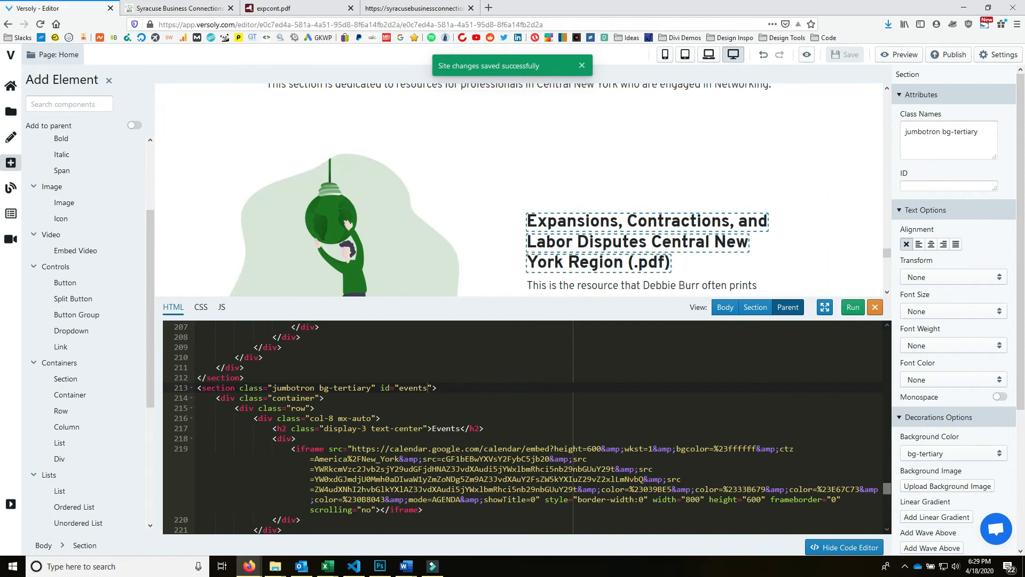
pyautogui.scroll(-8, 738, 149)
pyautogui.scroll(3, 728, 183)
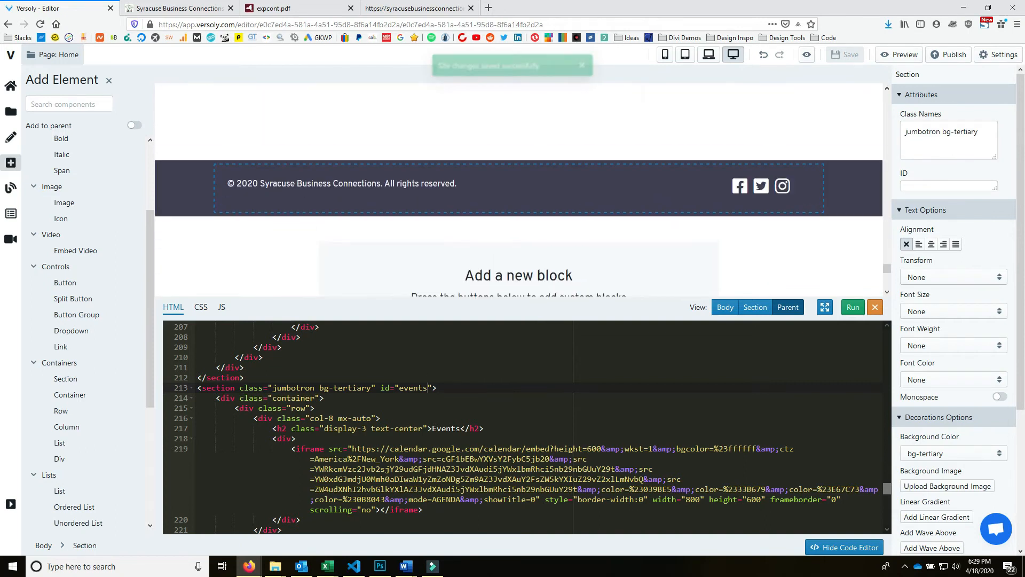
pyautogui.scroll(-4, 538, 430)
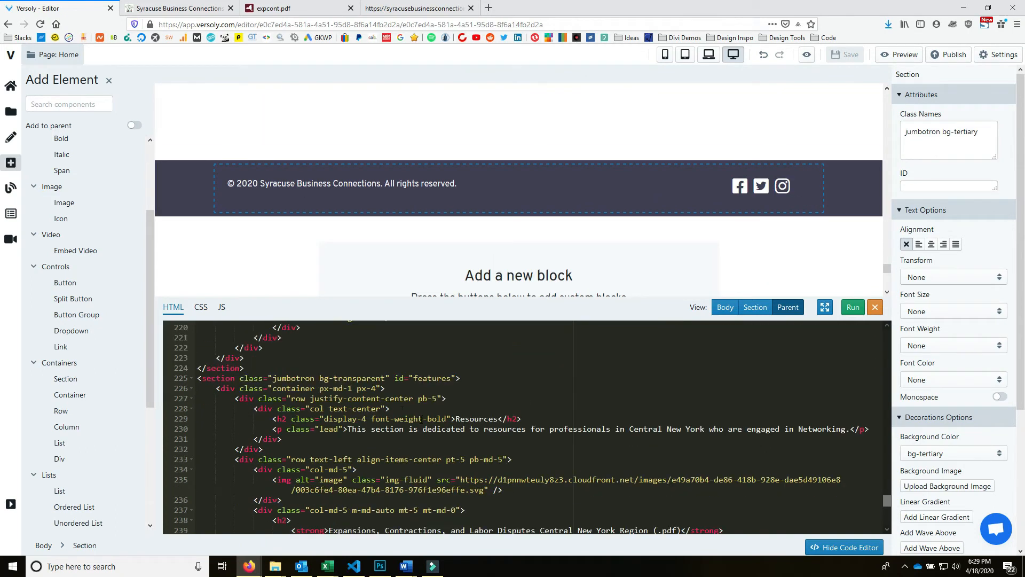
pyautogui.click(432, 378)
pyautogui.write('resourc')
pyautogui.click(843, 314)
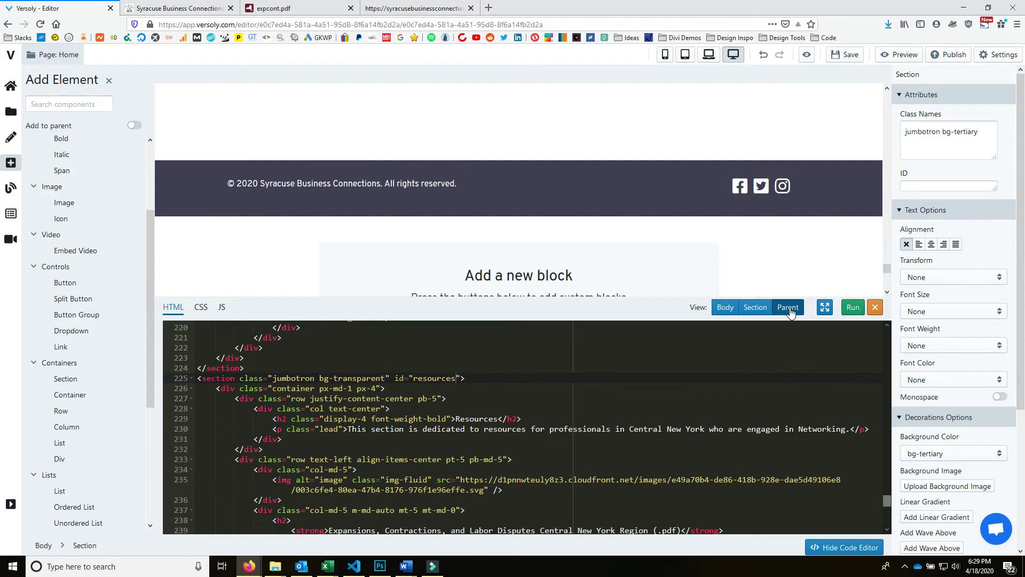
pyautogui.click(859, 307)
pyautogui.scroll(15, 725, 180)
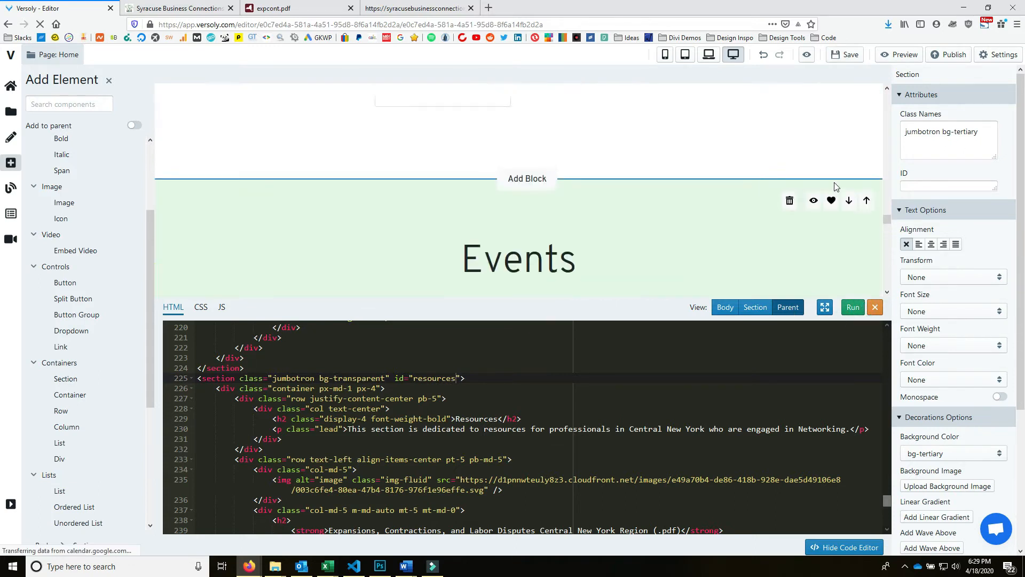
# - Turn the Pricing nav link into Events pointing to #events
pyautogui.click(875, 308)
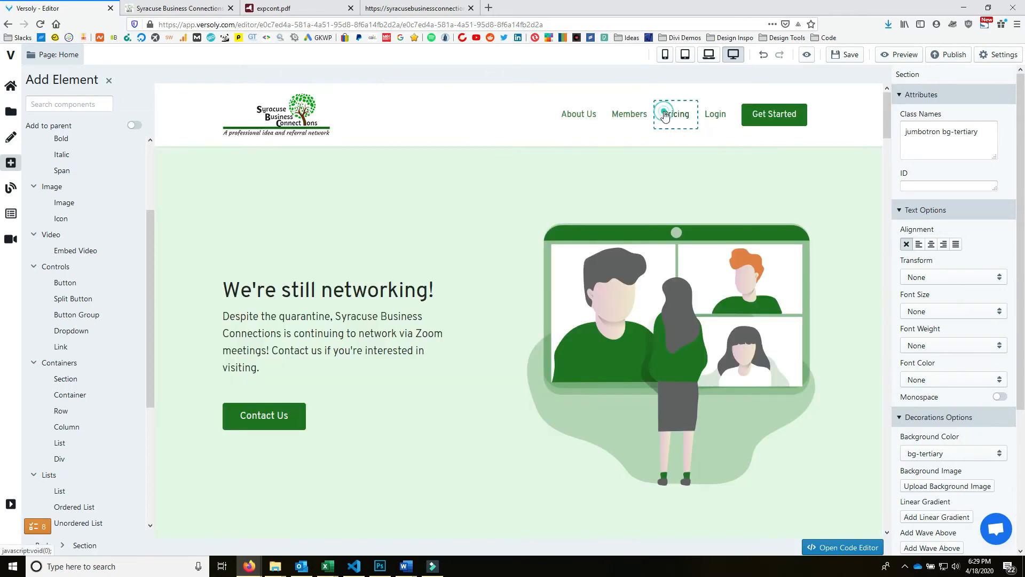
pyautogui.click(666, 115)
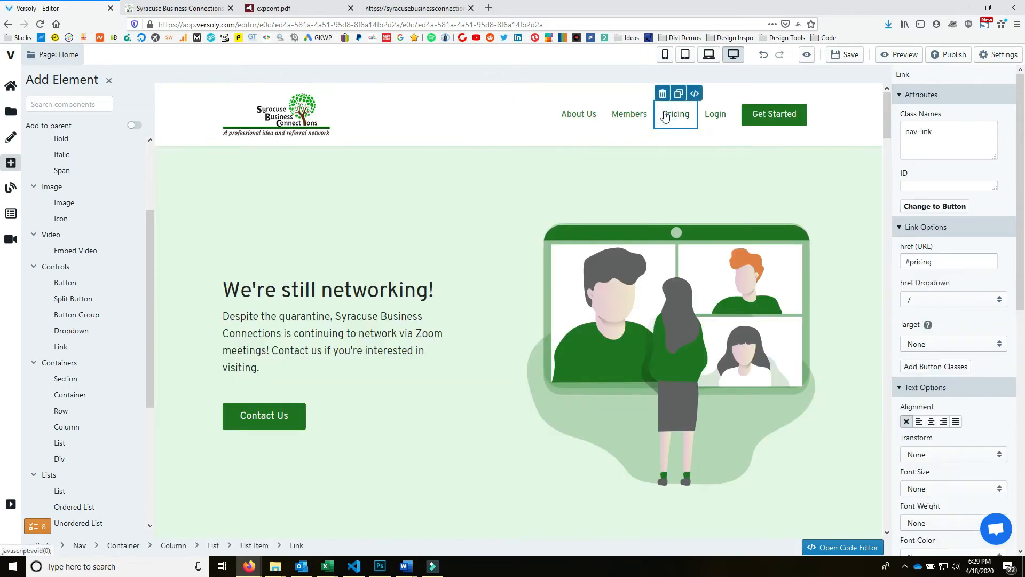
pyautogui.click(696, 94)
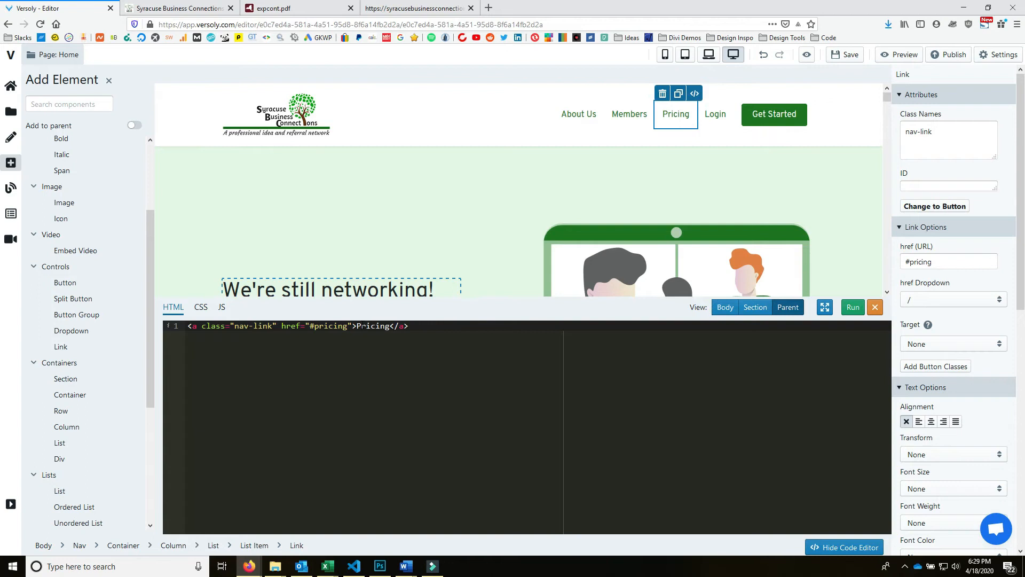
pyautogui.doubleClick(315, 326)
pyautogui.write('events')
pyautogui.moveTo(386, 327); pyautogui.dragTo(353, 326)
pyautogui.write('Events')
pyautogui.click(852, 307)
# - Turn the Login nav link into Resources pointing to #resources
pyautogui.click(722, 121)
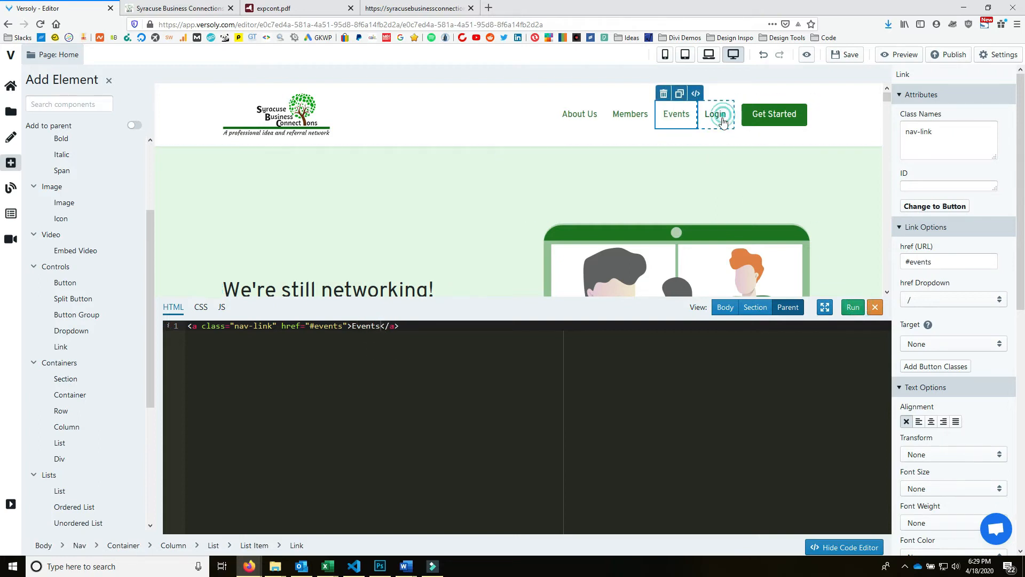
pyautogui.moveTo(324, 324); pyautogui.dragTo(353, 325)
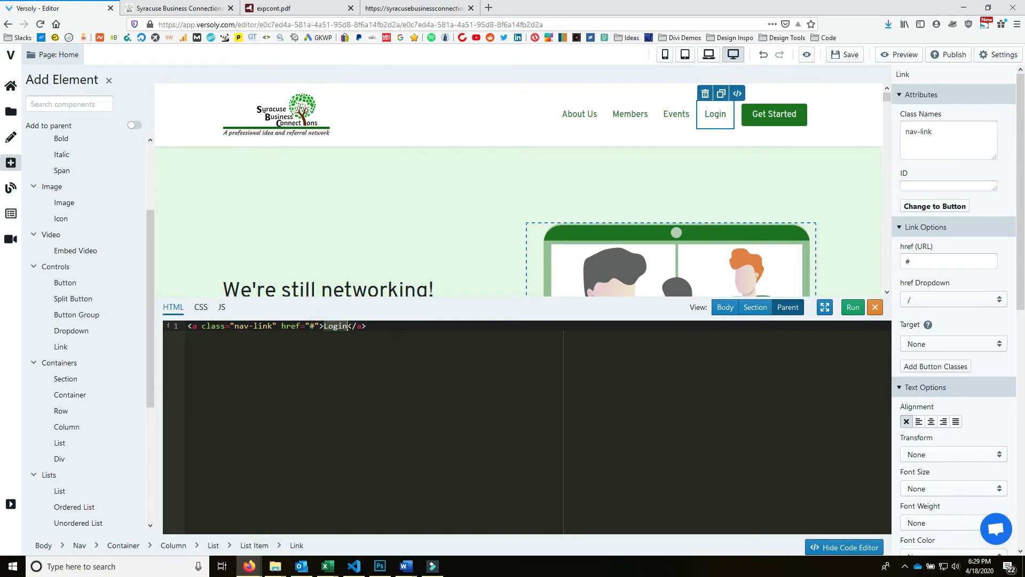
pyautogui.click(314, 327)
pyautogui.write('esources')
pyautogui.click(853, 307)
pyautogui.click(314, 326)
pyautogui.write('r')
pyautogui.click(851, 309)
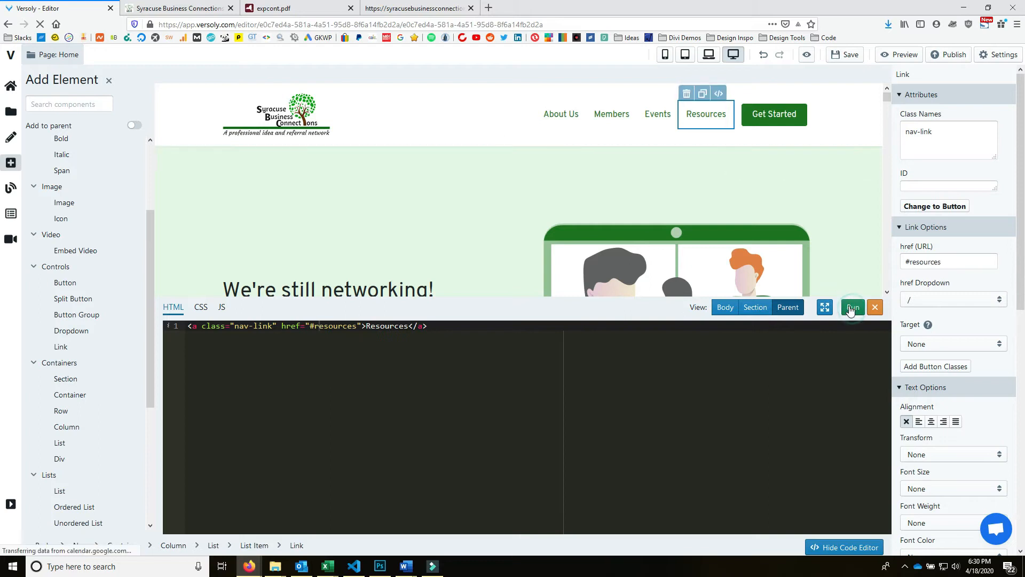
# - Change the Get Started button to Contact Us linking to /contact
pyautogui.click(769, 114)
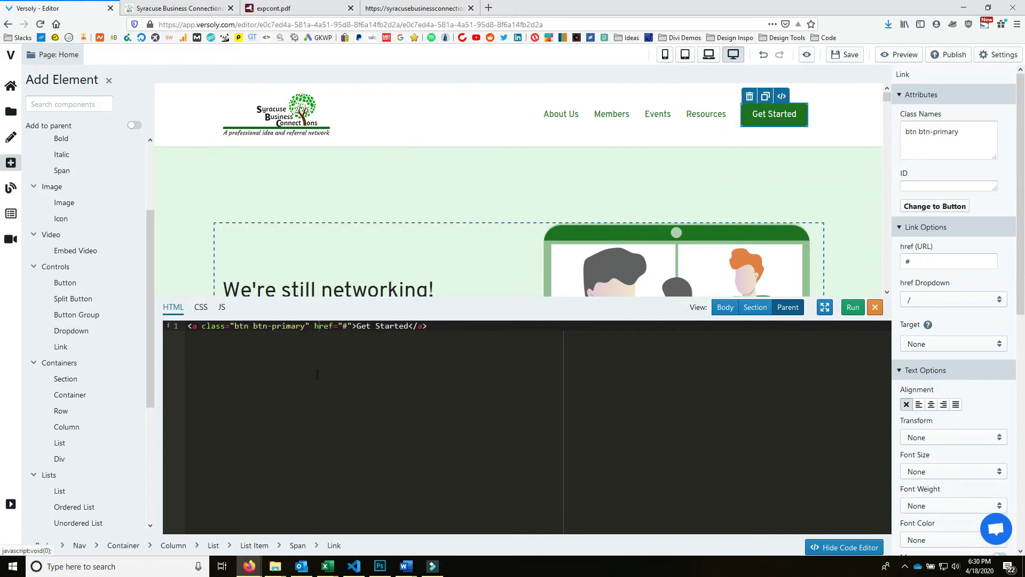
pyautogui.click(345, 326)
pyautogui.write('contact')
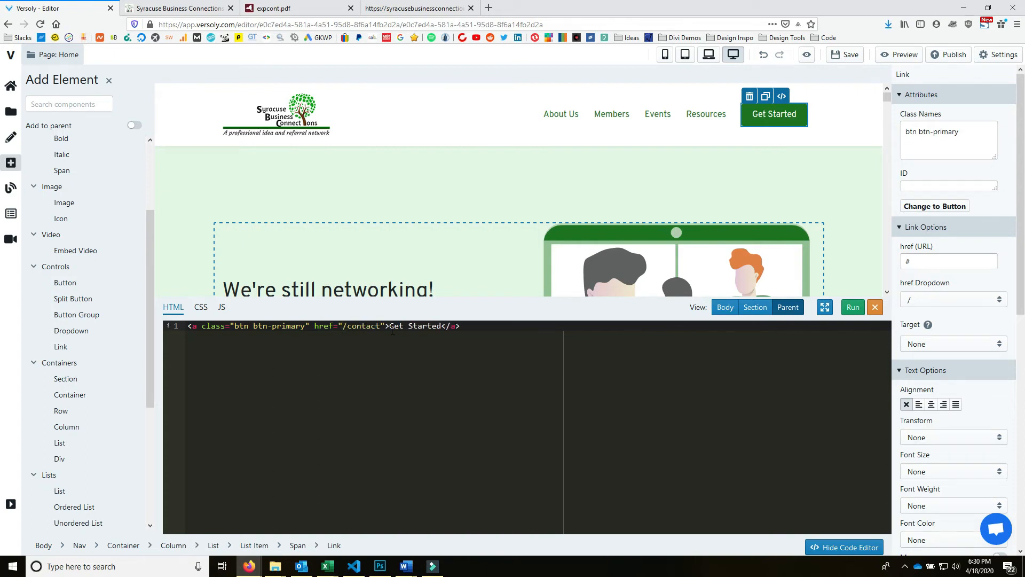
pyautogui.moveTo(390, 330); pyautogui.dragTo(435, 328)
pyautogui.write('C')
pyautogui.click(848, 306)
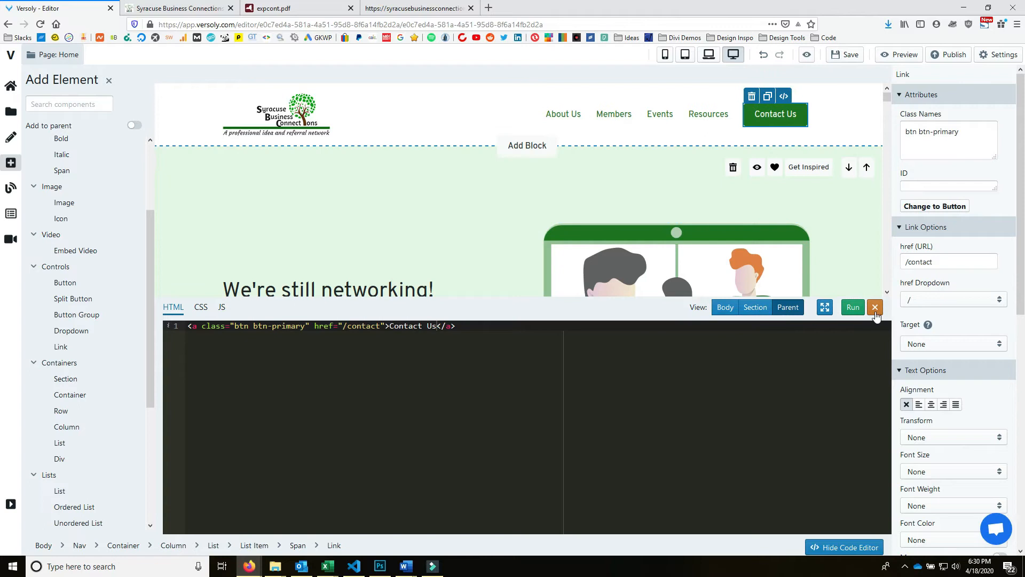
pyautogui.click(875, 307)
pyautogui.click(990, 53)
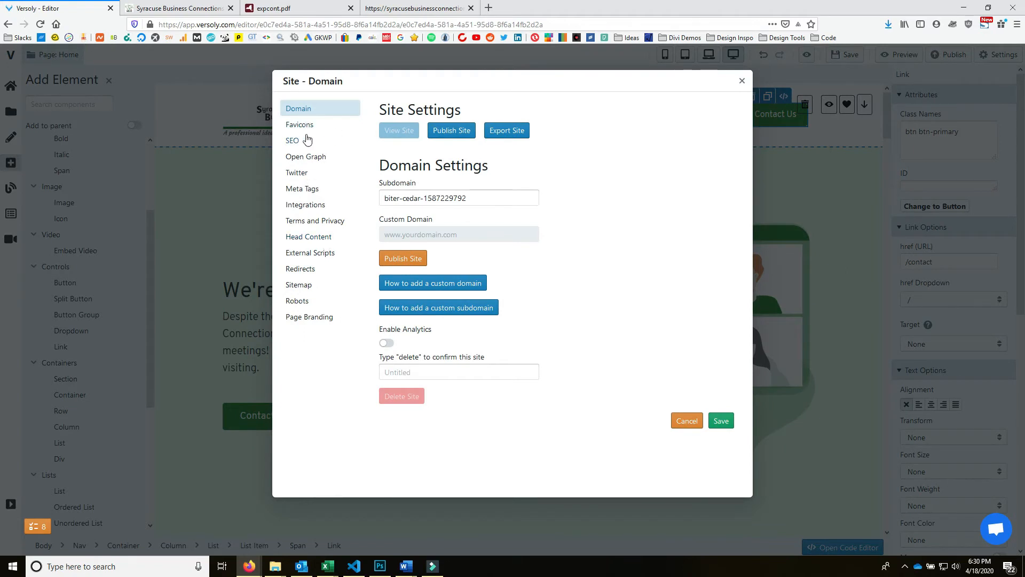
# - Set the sbc tree logo from the Image Manager as the site favicon and save
pyautogui.click(307, 125)
pyautogui.click(340, 104)
pyautogui.click(414, 139)
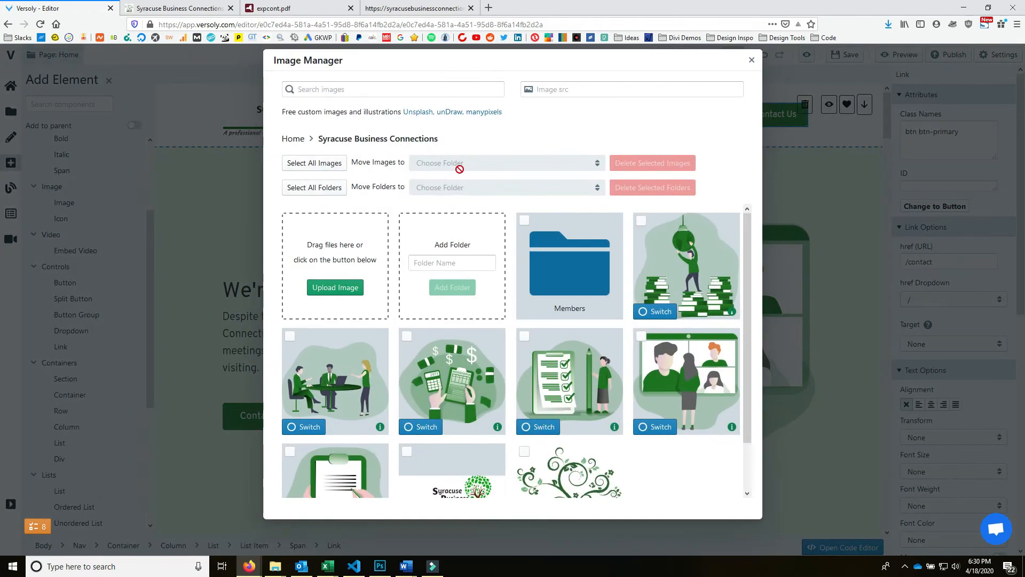
pyautogui.scroll(-1, 536, 406)
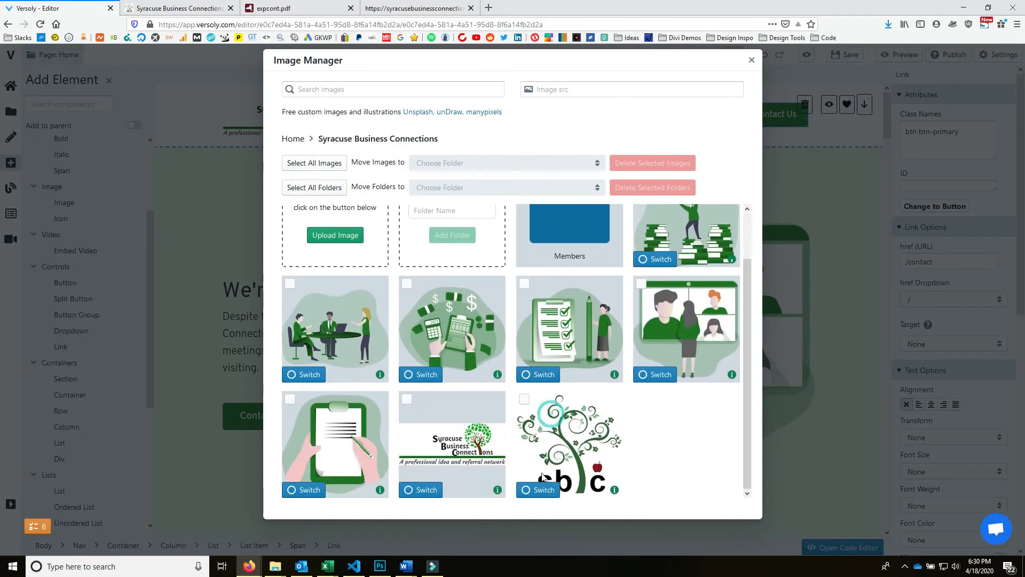
pyautogui.click(534, 487)
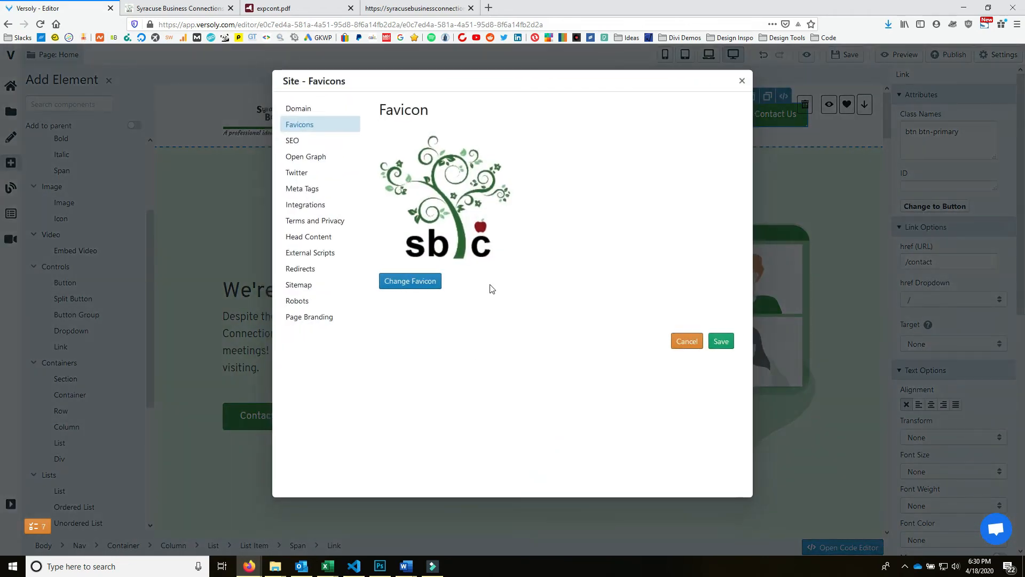
pyautogui.click(721, 340)
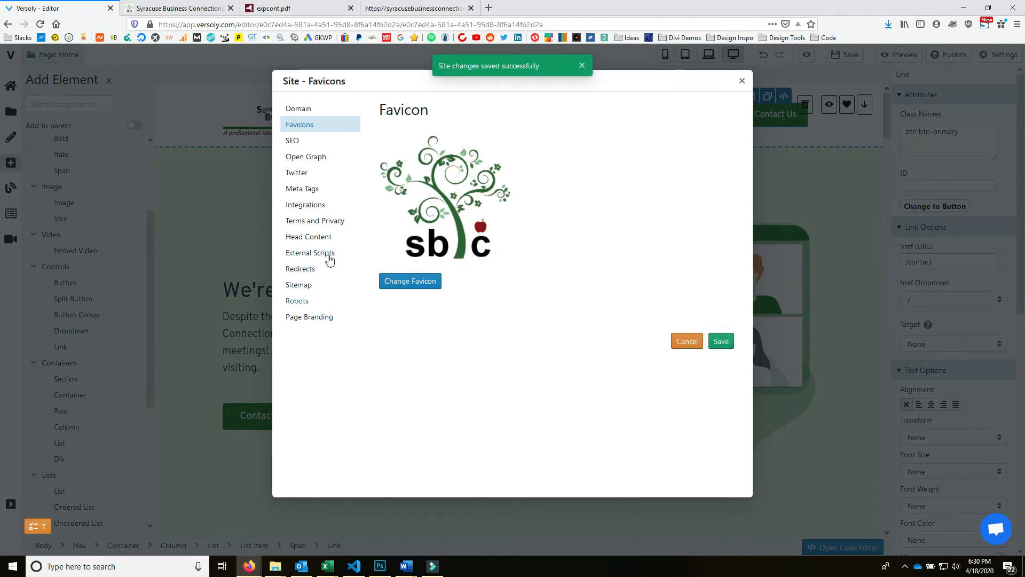
# - Look through the Open Graph, SEO, meta tags, integrations, scripts, redirects, sitemap and robots.txt settings
pyautogui.click(298, 107)
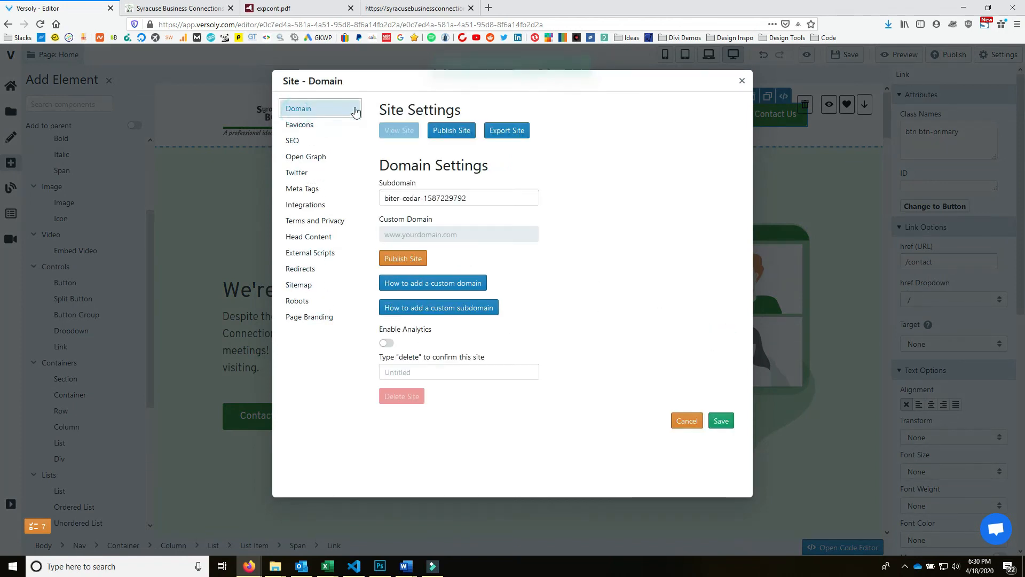
pyautogui.click(325, 155)
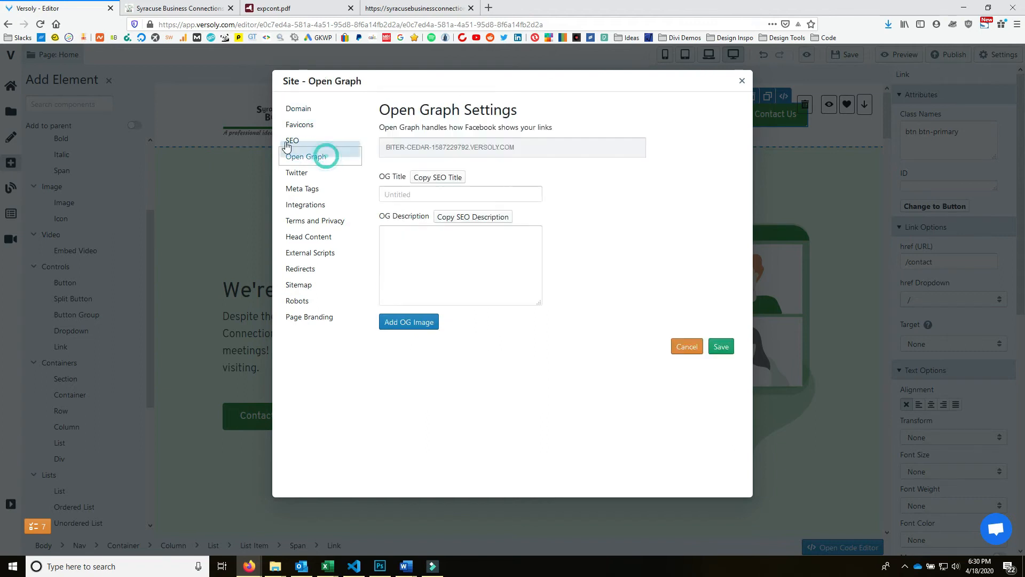
pyautogui.click(298, 147)
pyautogui.click(305, 187)
pyautogui.click(317, 220)
pyautogui.click(314, 205)
pyautogui.click(315, 239)
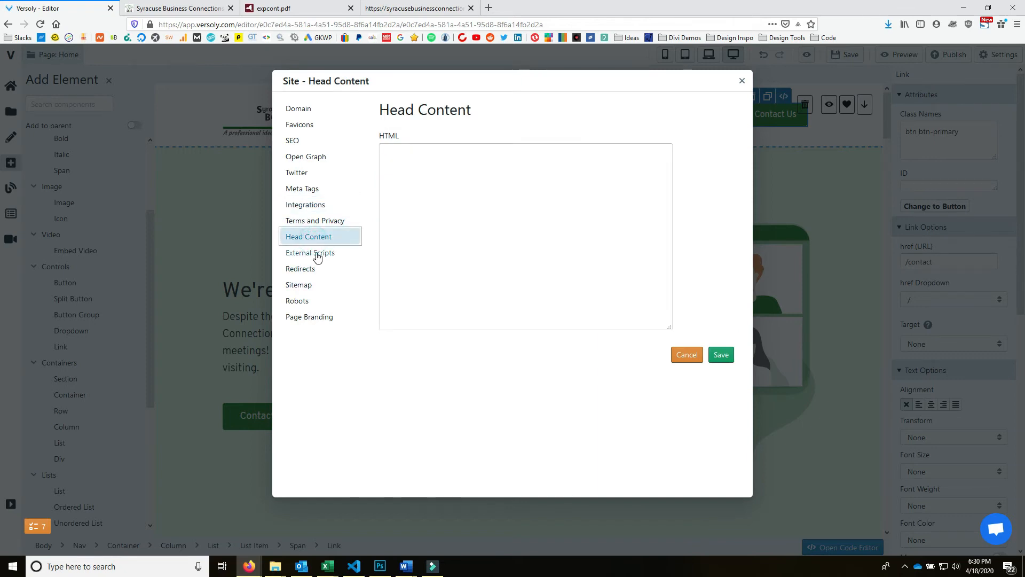
pyautogui.click(322, 254)
pyautogui.click(307, 267)
pyautogui.click(309, 285)
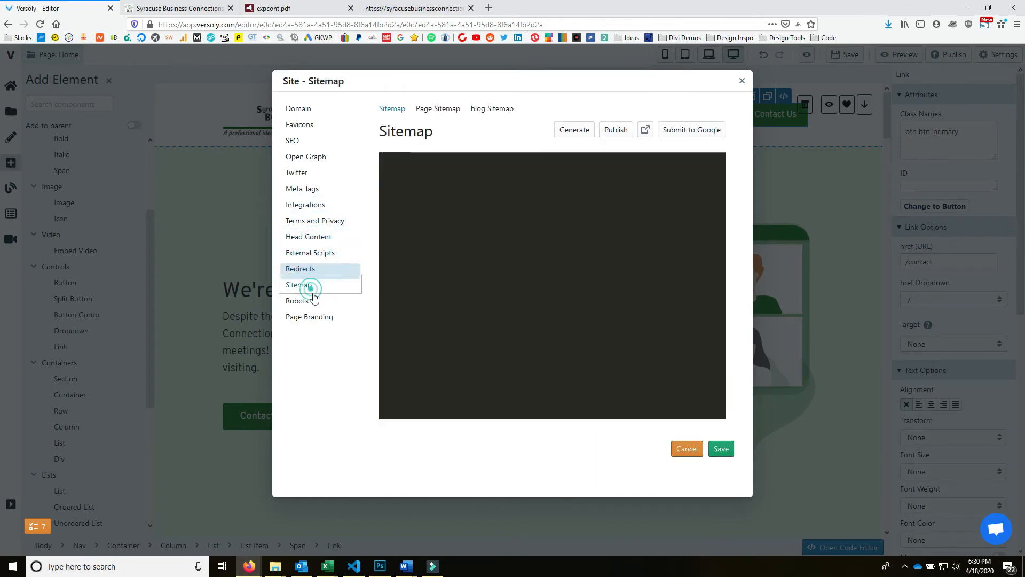
pyautogui.click(311, 302)
# - Set the Made in Versoly badge to Hidden, save, close settings, and save the page
pyautogui.click(320, 317)
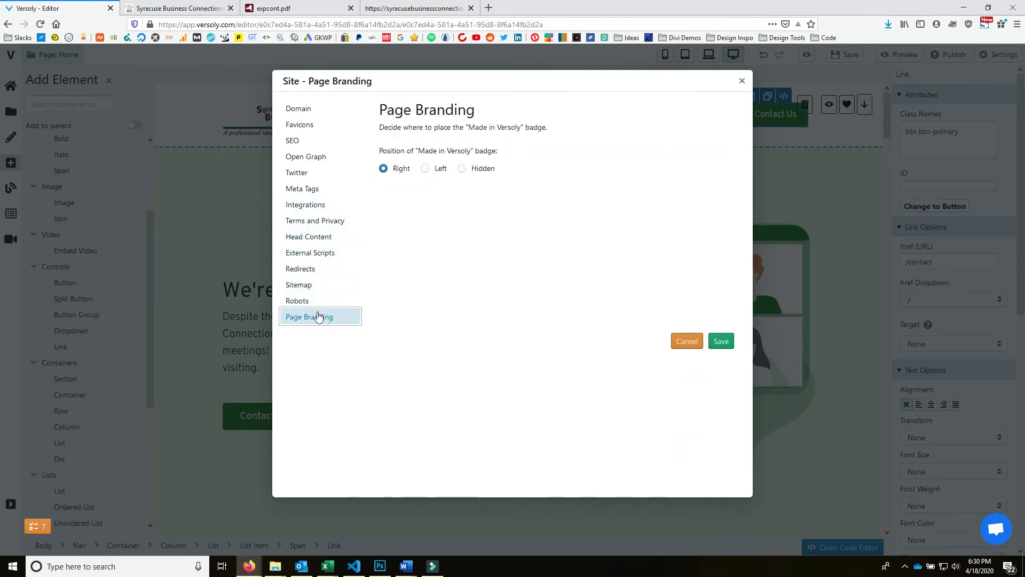
pyautogui.click(462, 168)
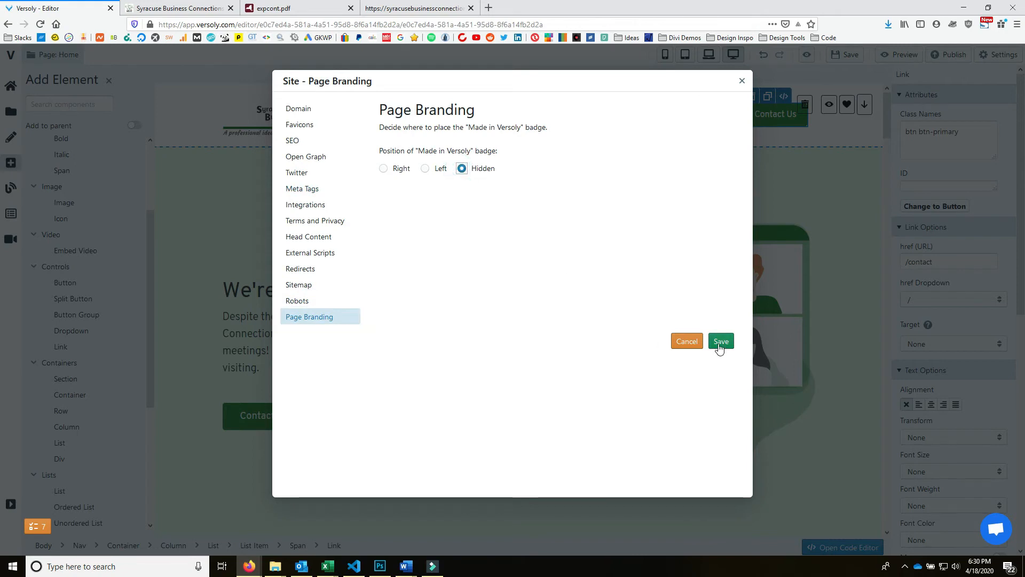
pyautogui.click(721, 341)
pyautogui.click(742, 81)
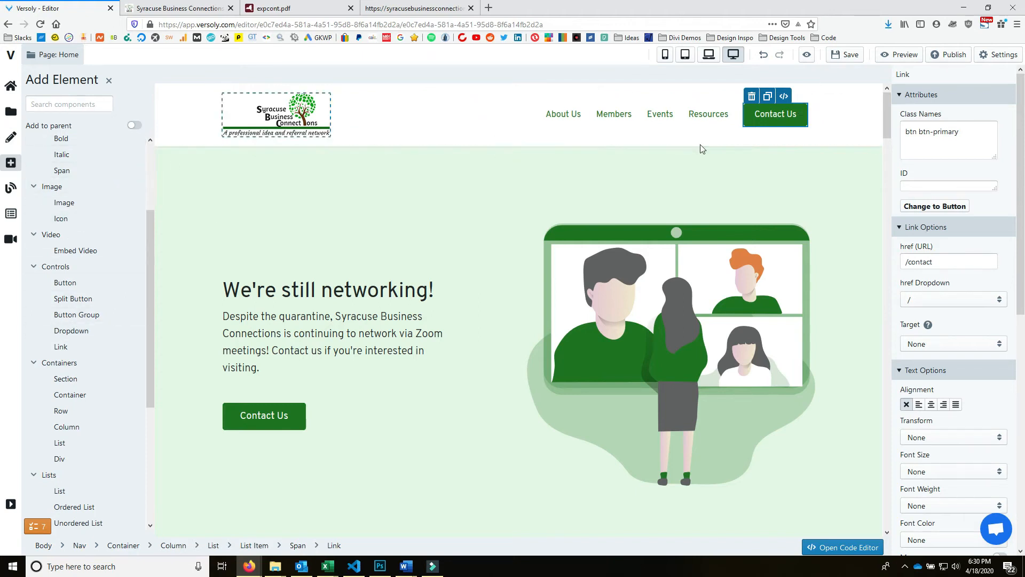
pyautogui.click(846, 55)
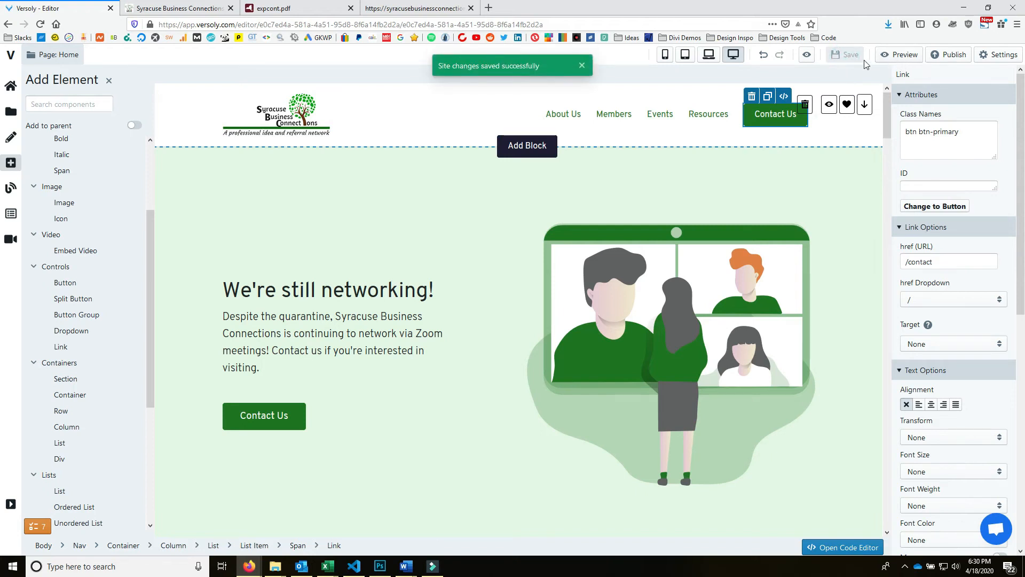
# - Publish the site and test the About Us, Members, Events and Resources nav links
pyautogui.click(956, 55)
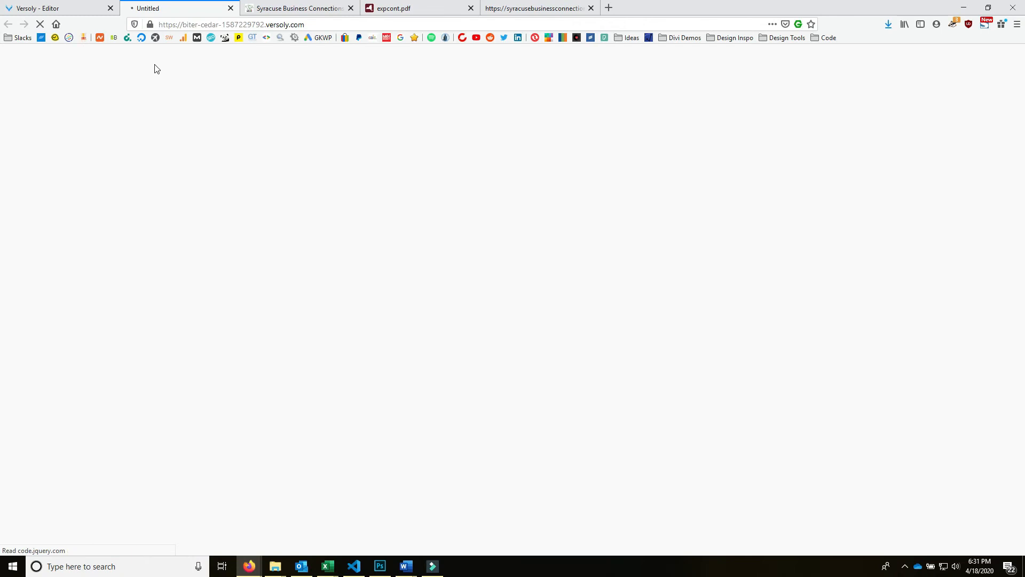
pyautogui.scroll(-15, 511, 252)
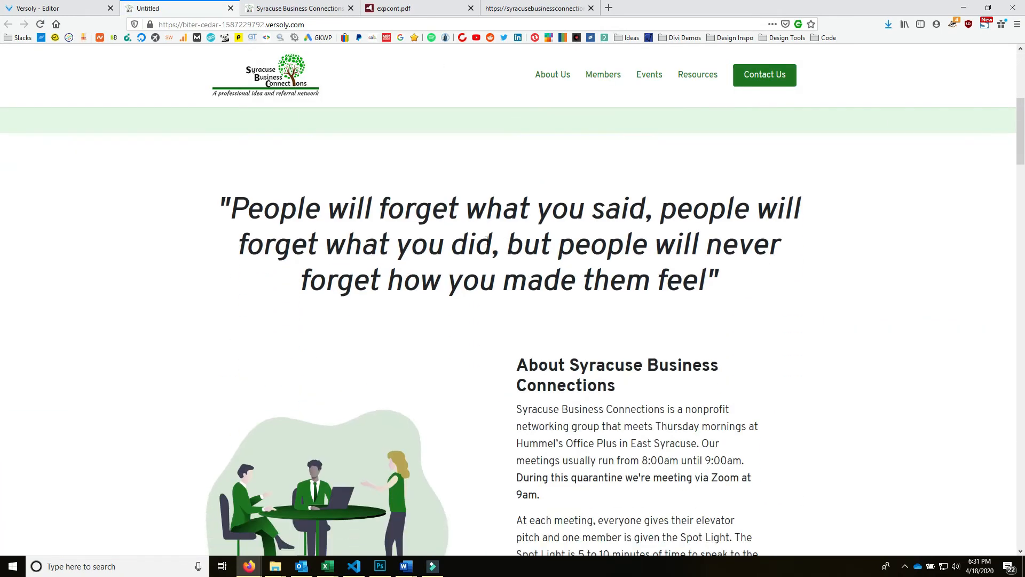
pyautogui.scroll(15, 190, 118)
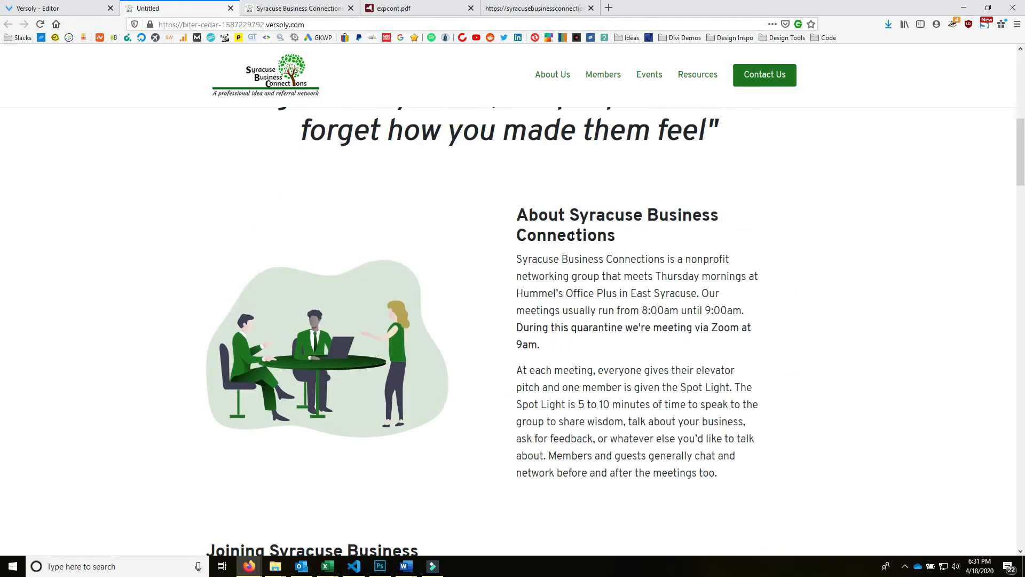
pyautogui.click(567, 77)
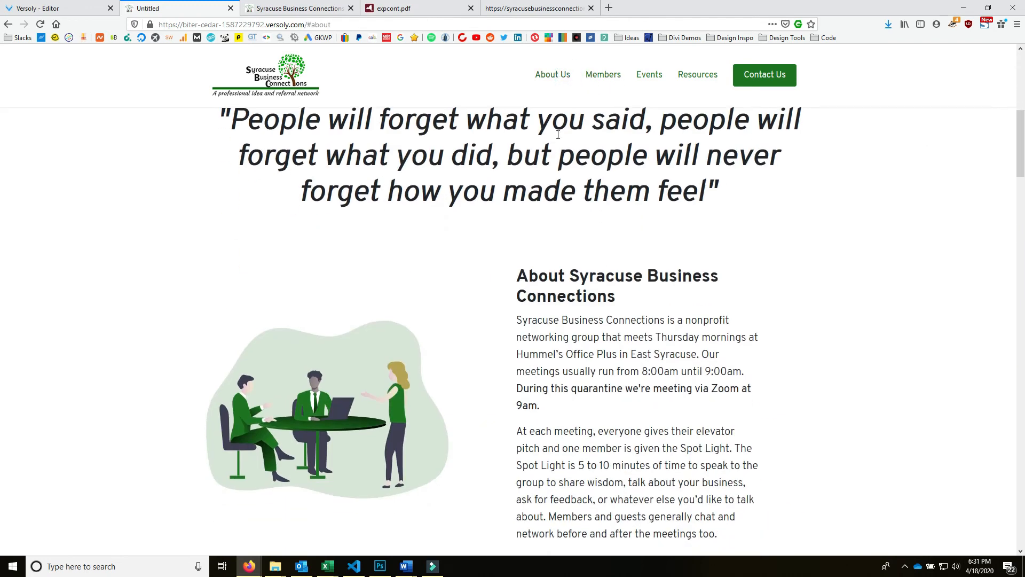
pyautogui.scroll(2, 427, 141)
pyautogui.scroll(-2, 446, 171)
pyautogui.click(619, 81)
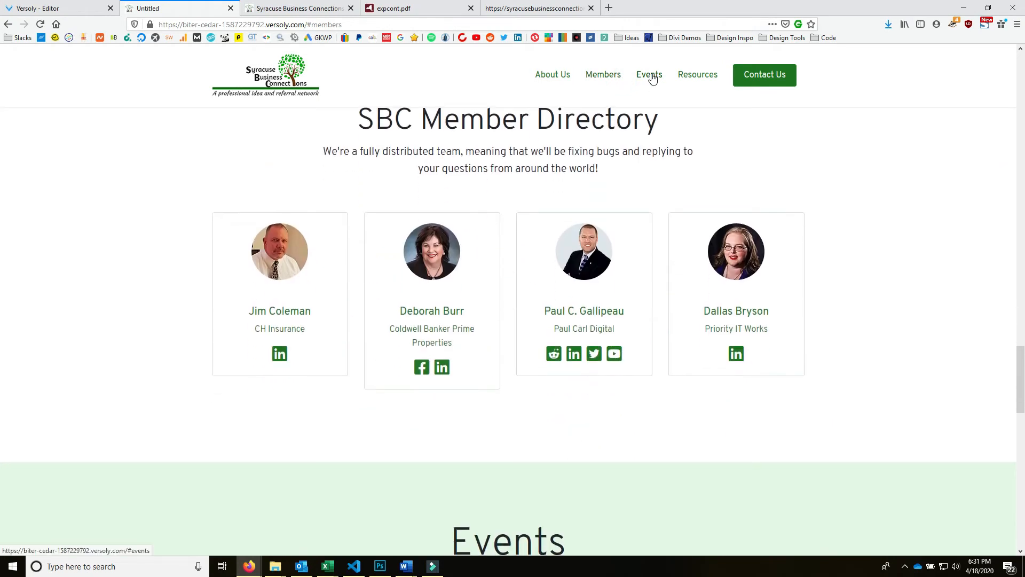
pyautogui.click(649, 78)
pyautogui.click(710, 83)
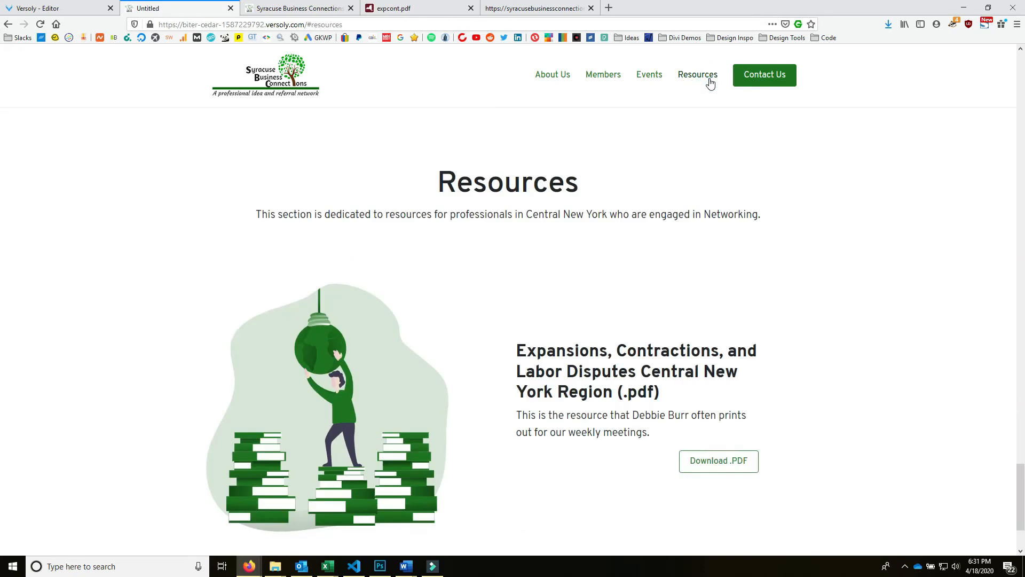
# - Open the Resources Download .PDF (expcont.pdf) and close its tab again
pyautogui.click(500, 112)
pyautogui.scroll(2, 550, 171)
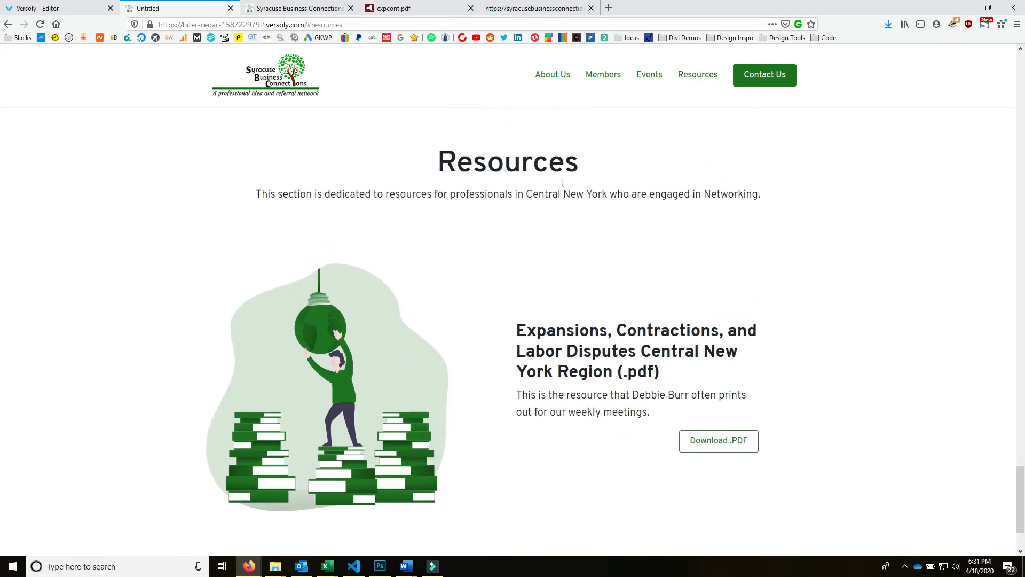
pyautogui.scroll(-3, 647, 249)
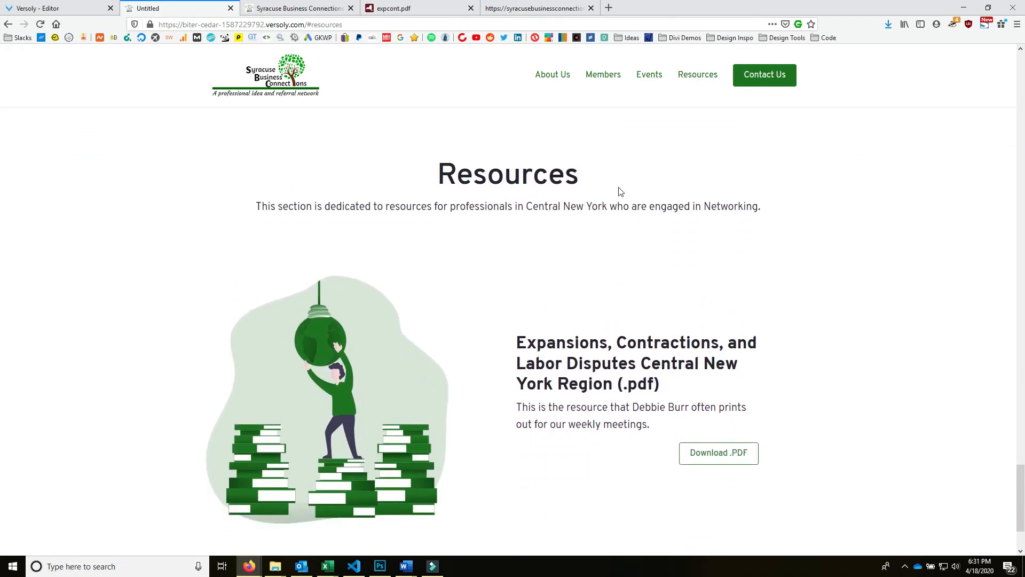
pyautogui.scroll(1, 596, 170)
pyautogui.scroll(1, 597, 169)
pyautogui.scroll(-2, 585, 192)
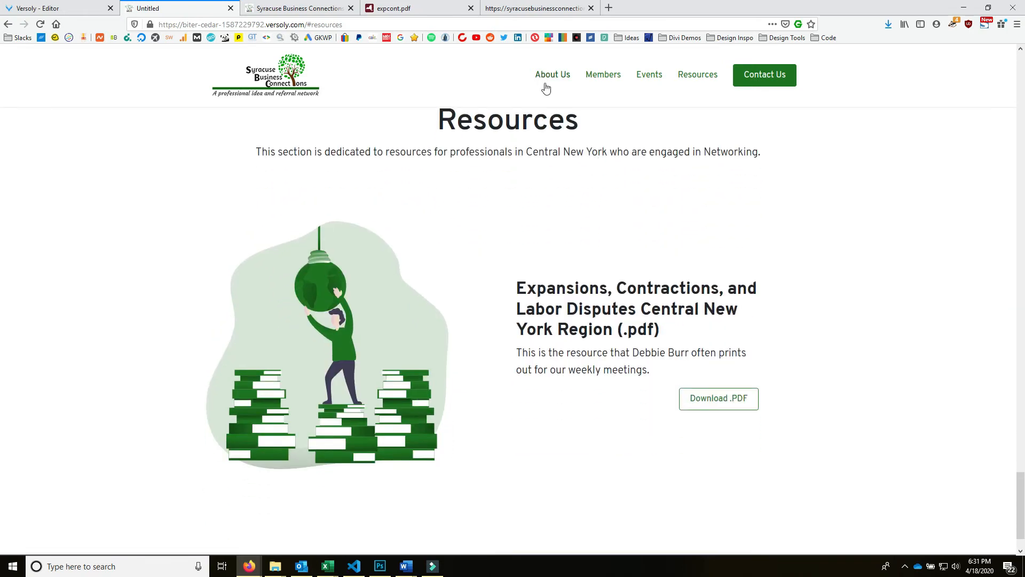
pyautogui.scroll(2, 579, 127)
pyautogui.rightClick(578, 131)
pyautogui.click(467, 221)
pyautogui.scroll(-2, 475, 170)
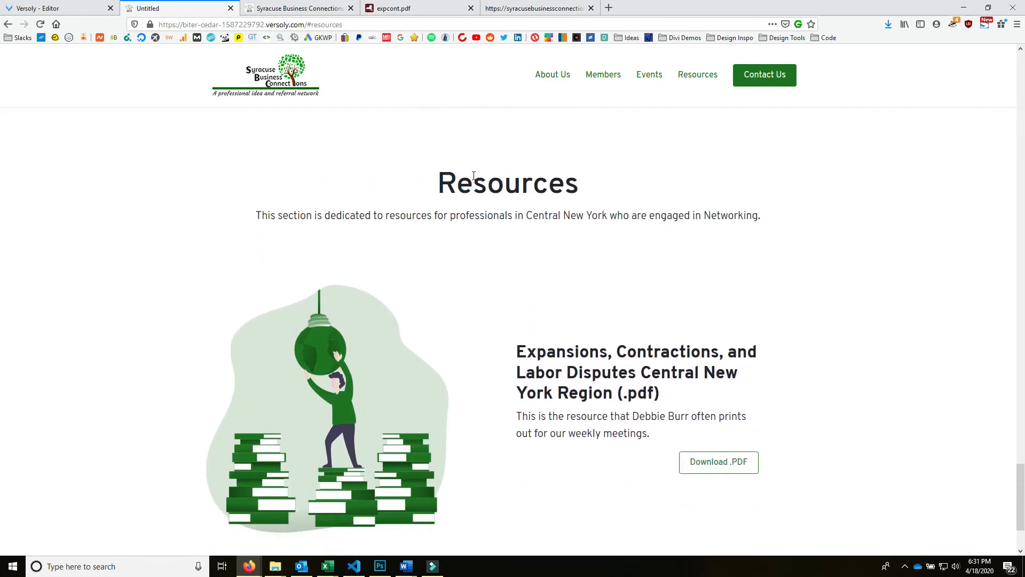
pyautogui.scroll(2, 608, 170)
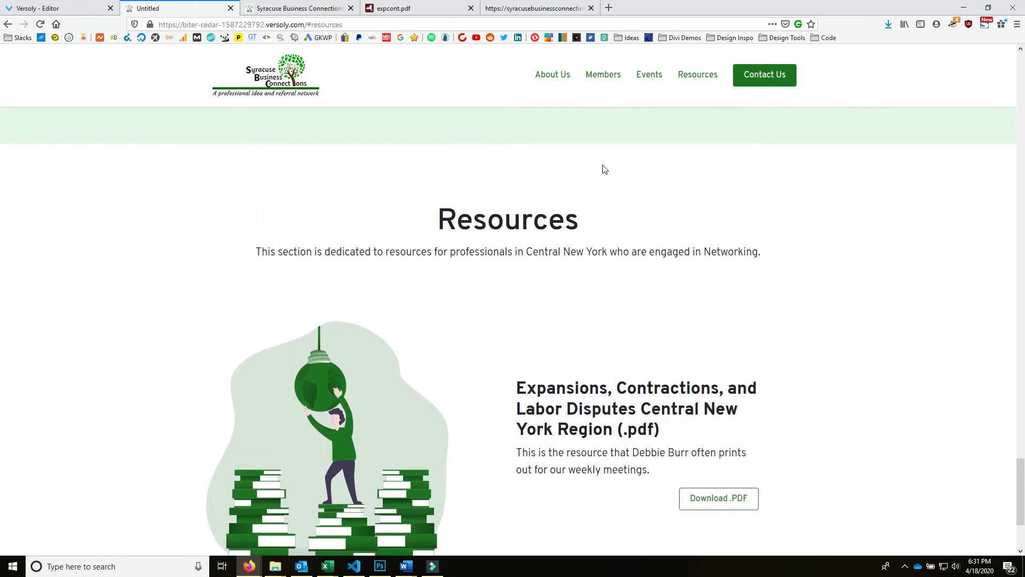
pyautogui.moveTo(431, 217); pyautogui.dragTo(522, 217)
pyautogui.click(437, 149)
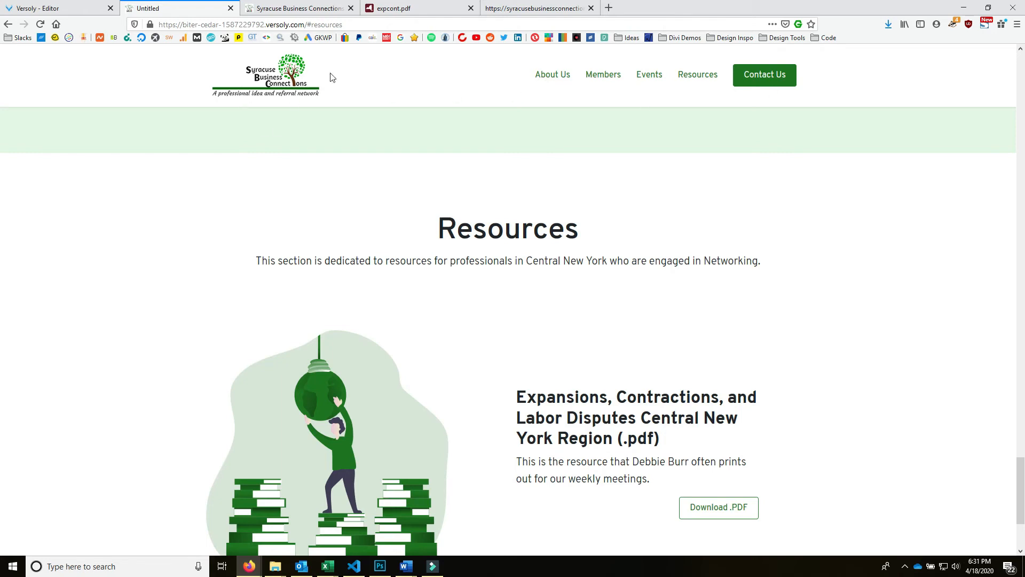
pyautogui.scroll(-3, 479, 210)
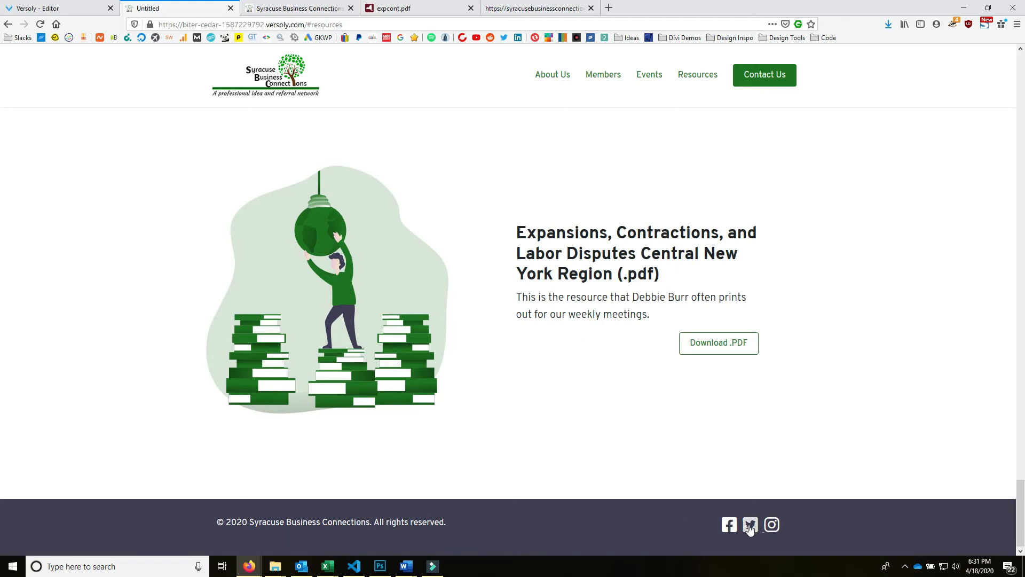
pyautogui.click(742, 347)
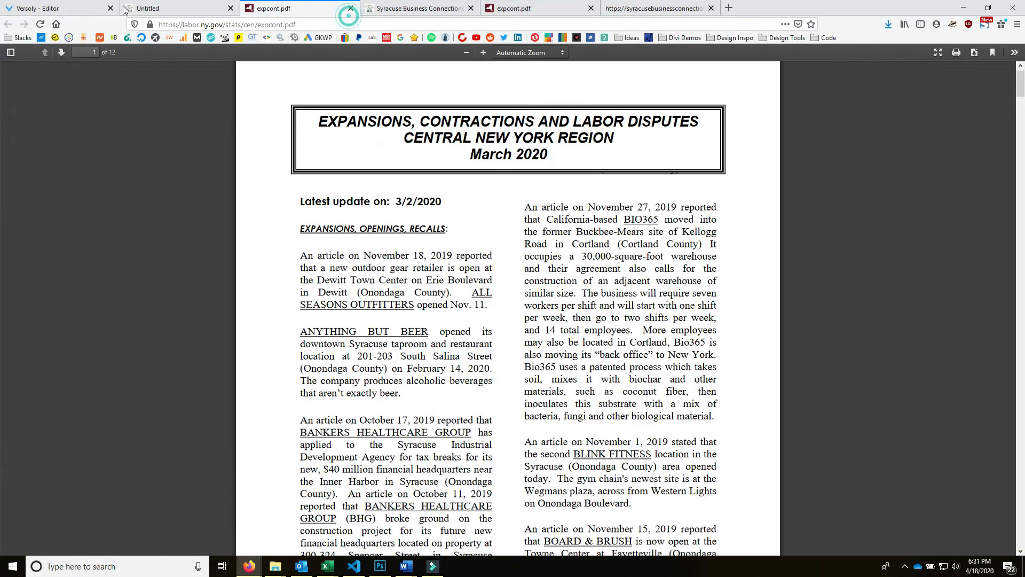
pyautogui.click(350, 8)
# - On the live site, jump to Members, Events and About, then return to the Versoly editor
pyautogui.scroll(15, 631, 240)
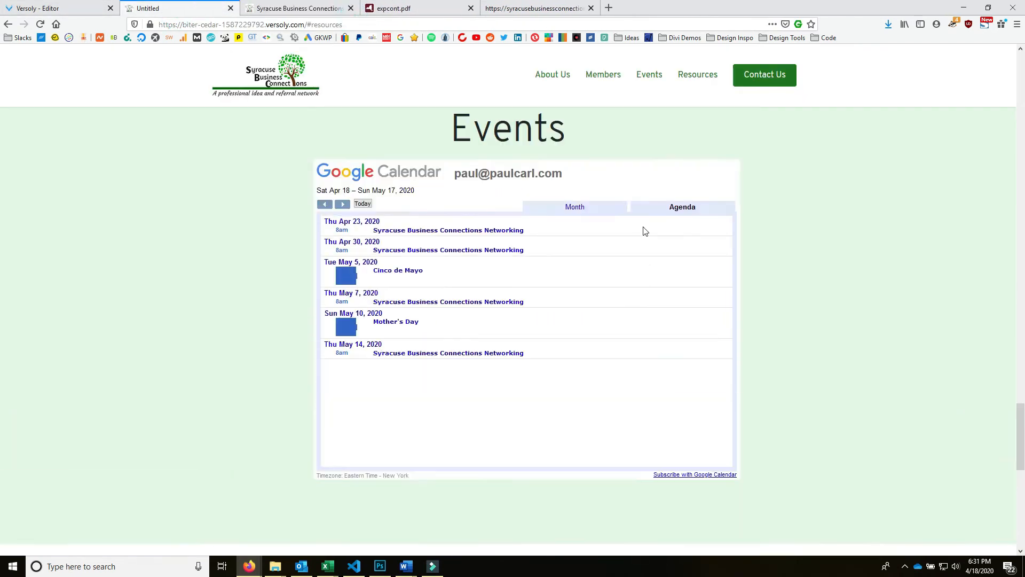
pyautogui.click(644, 74)
pyautogui.click(608, 71)
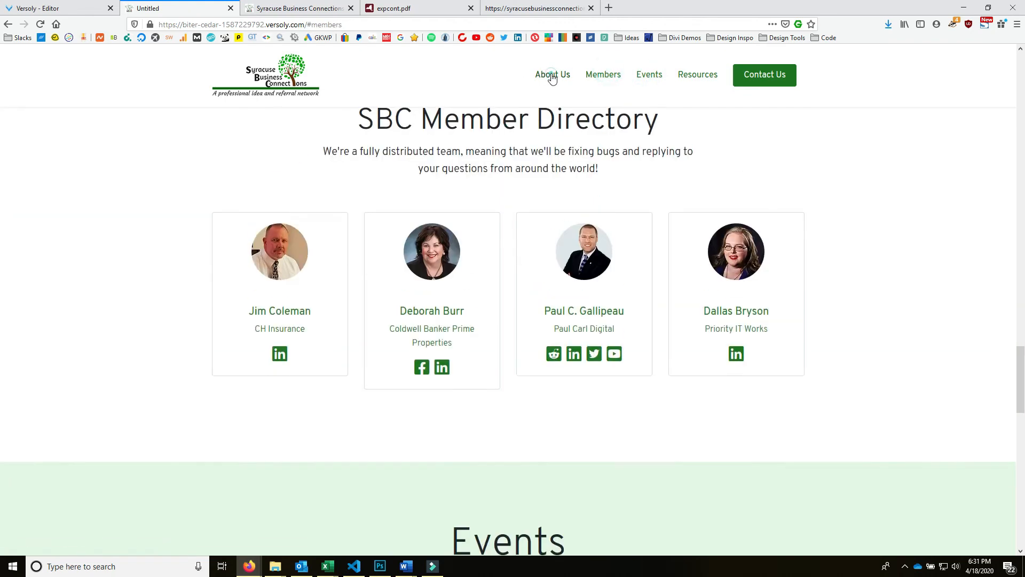
pyautogui.click(550, 73)
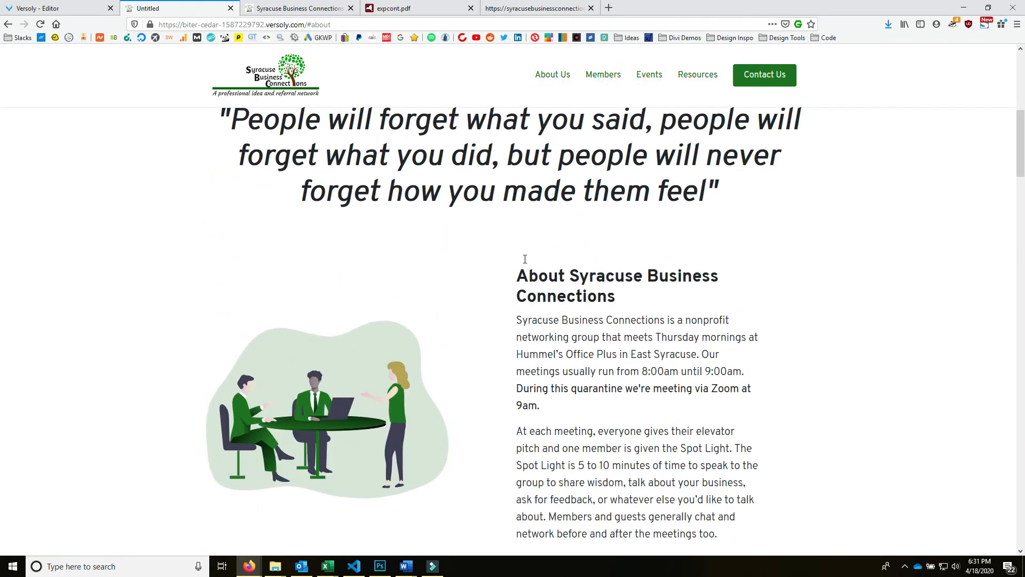
pyautogui.scroll(-10, 539, 267)
pyautogui.moveTo(726, 192); pyautogui.dragTo(126, 164)
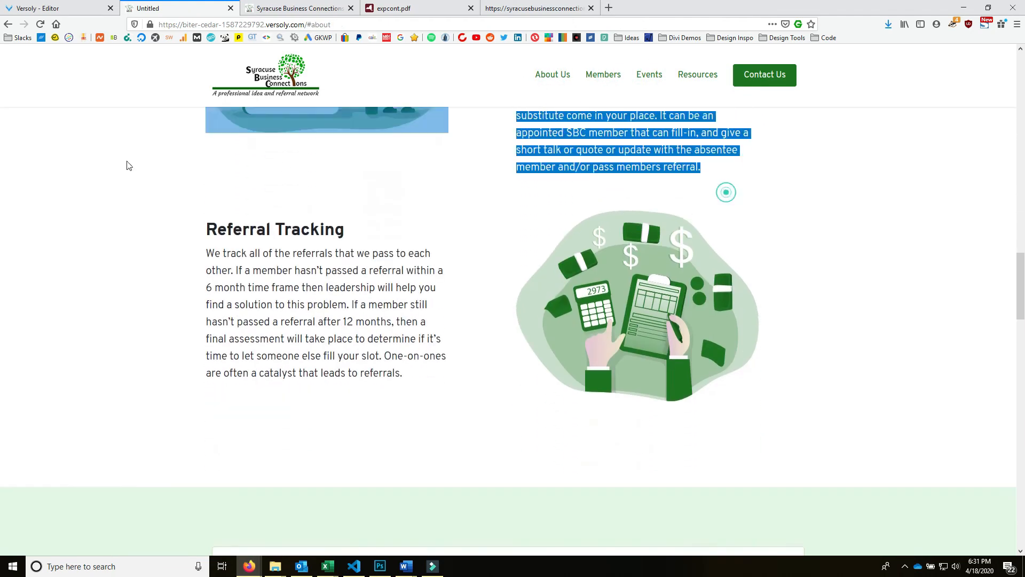
pyautogui.click(25, 12)
# - Raise the Referral Tracking row's top padding from 5 to 7
pyautogui.scroll(-15, 716, 317)
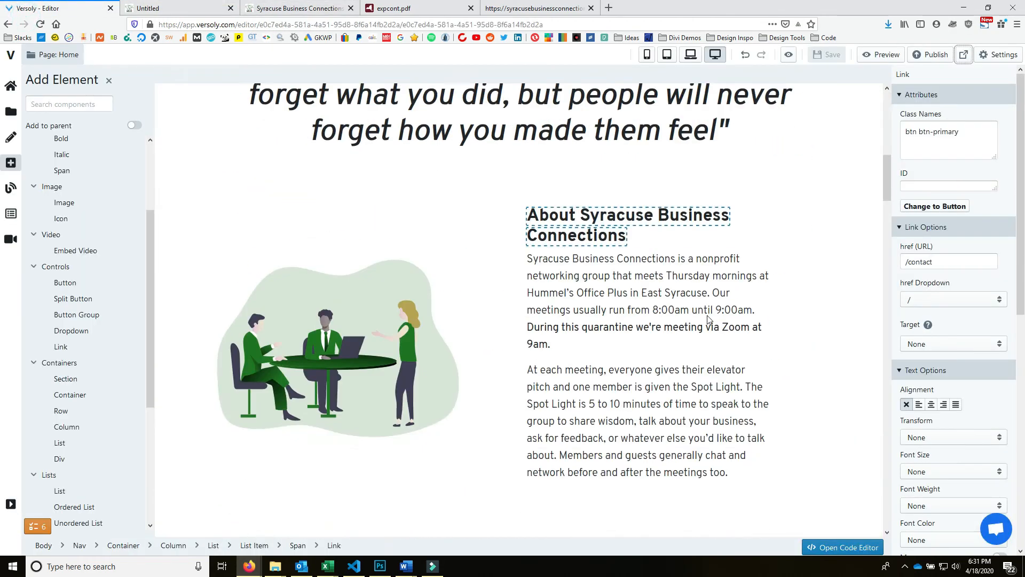
pyautogui.scroll(5, 530, 271)
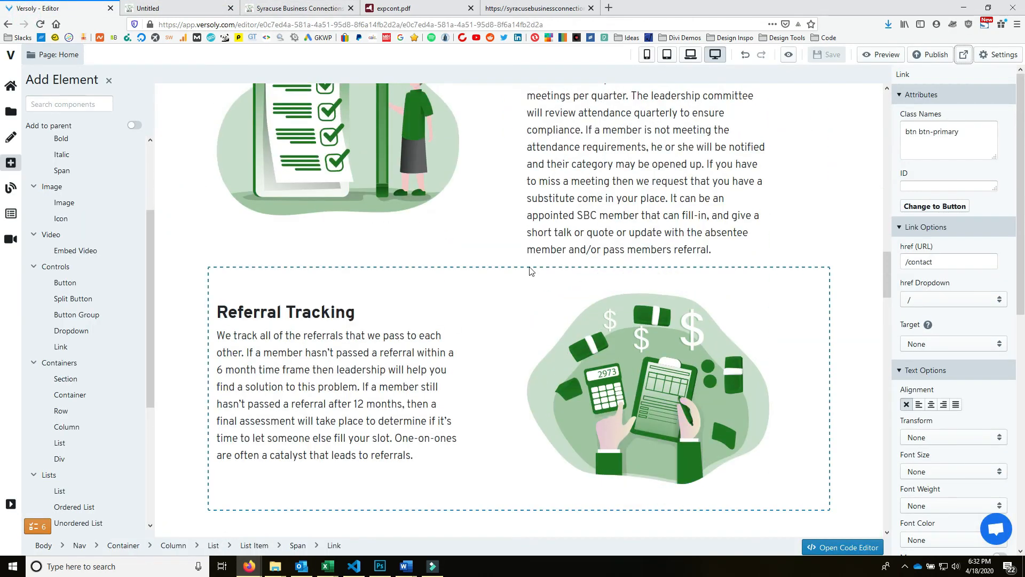
pyautogui.click(492, 283)
pyautogui.scroll(-5, 989, 382)
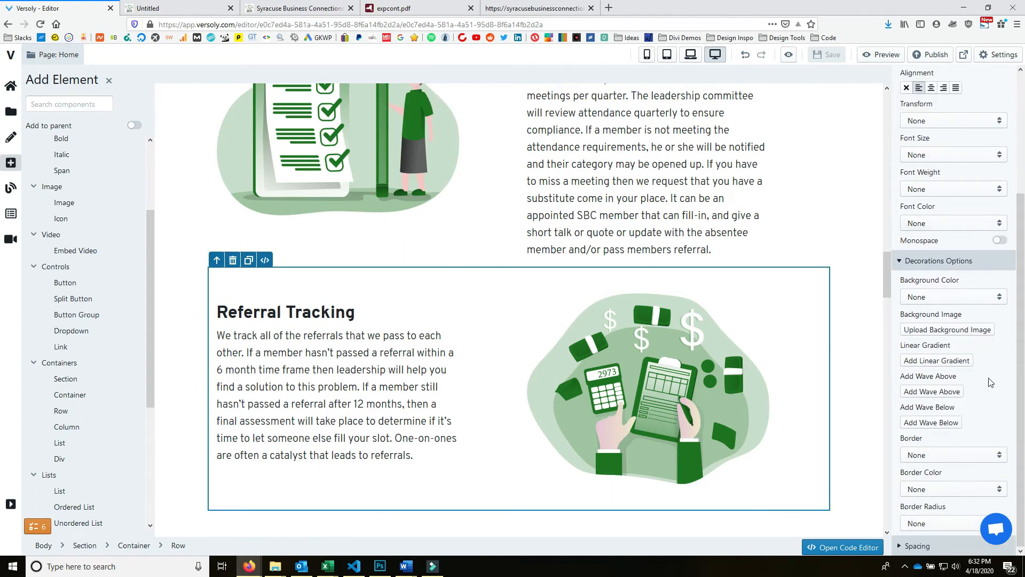
pyautogui.click(918, 545)
pyautogui.scroll(-3, 964, 391)
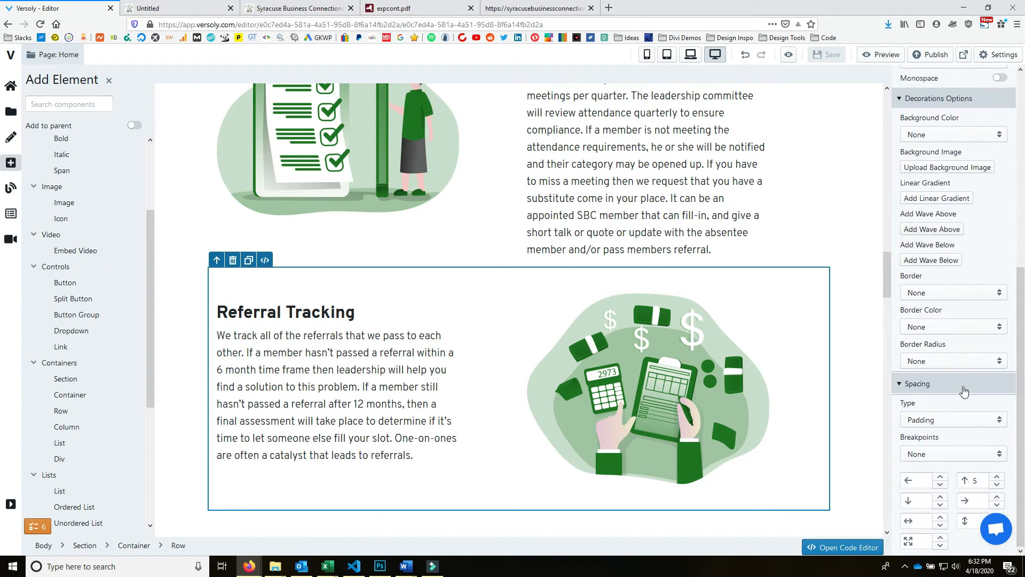
pyautogui.click(997, 477)
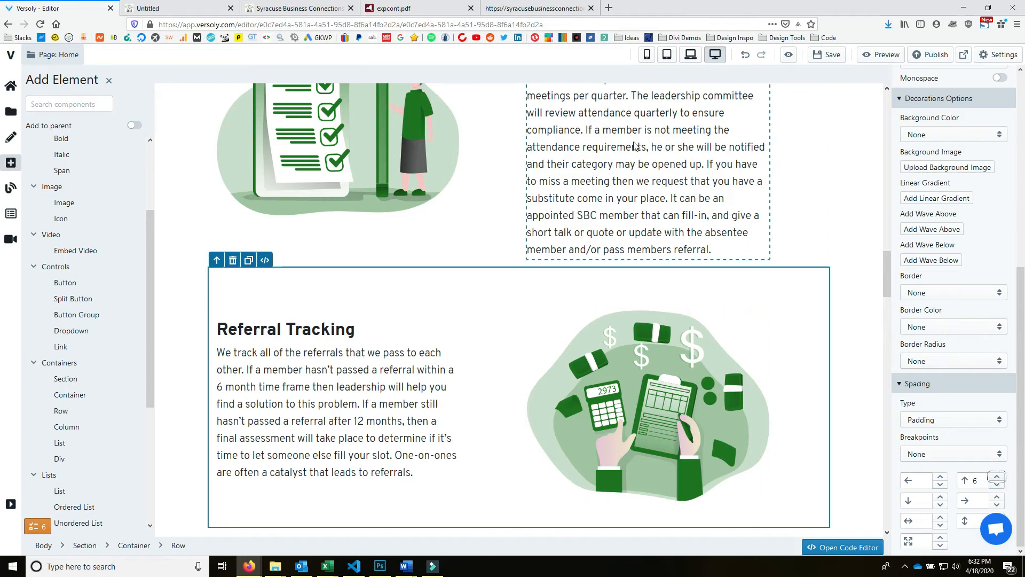
pyautogui.scroll(7, 590, 198)
pyautogui.scroll(-6, 593, 196)
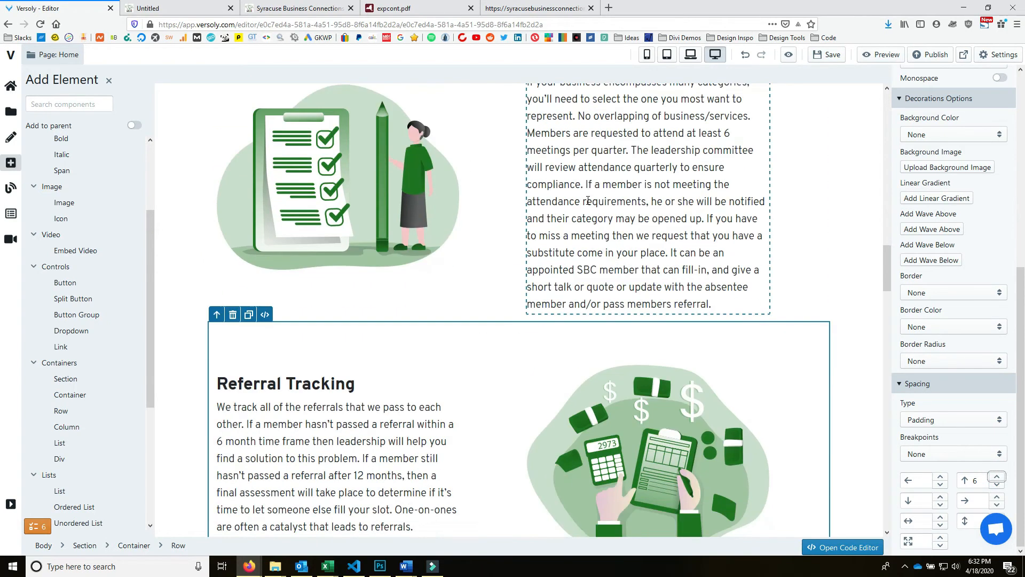
pyautogui.click(834, 288)
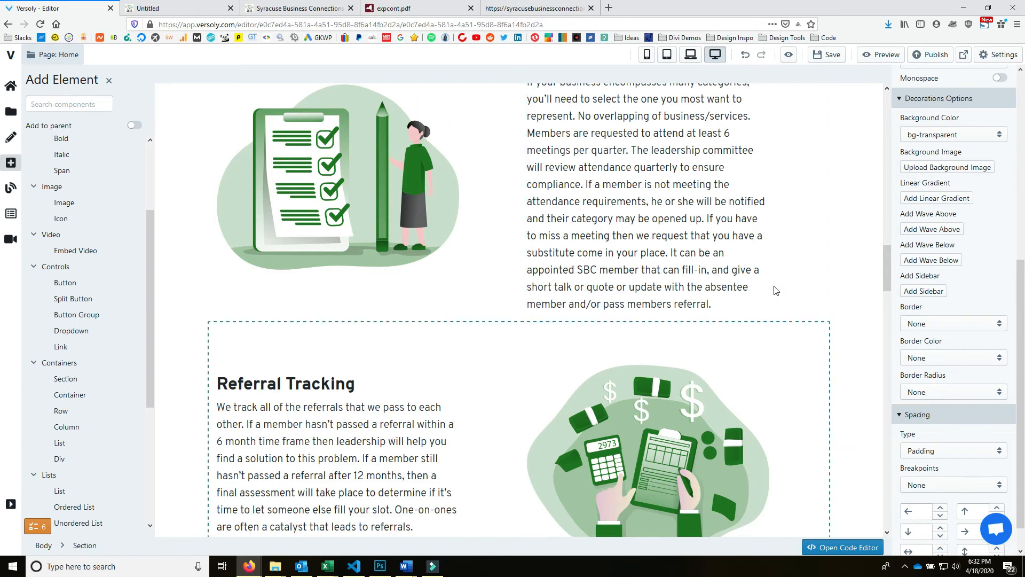
pyautogui.scroll(4, 775, 289)
pyautogui.scroll(-5, 778, 288)
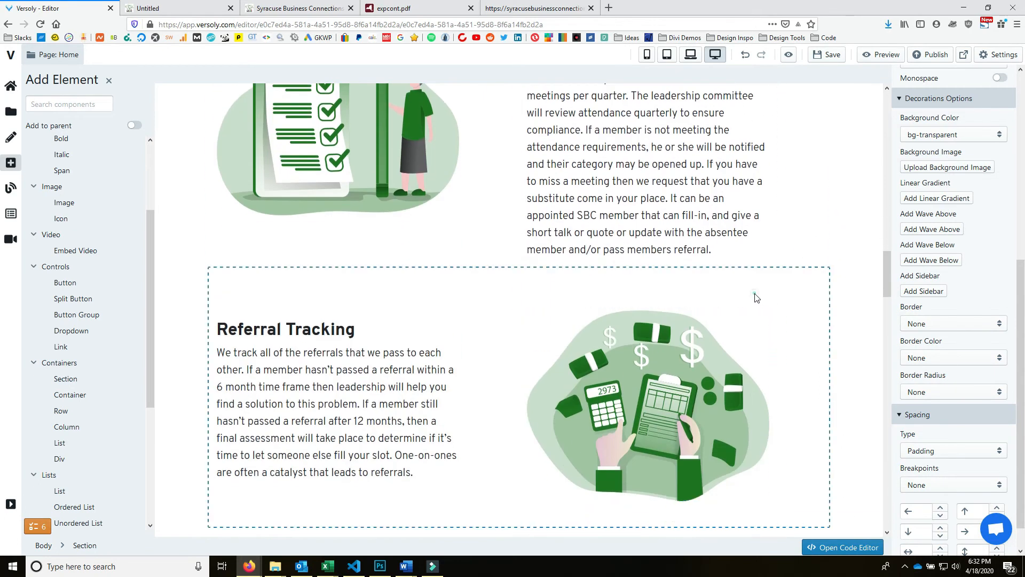
pyautogui.click(755, 297)
pyautogui.click(997, 476)
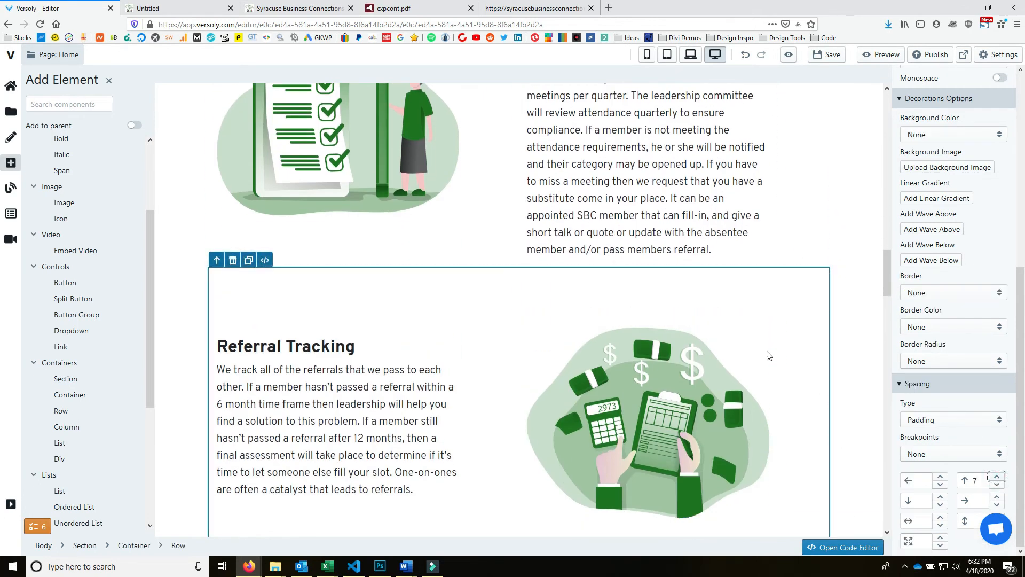
# - Publish the site and view the live result
pyautogui.scroll(15, 769, 355)
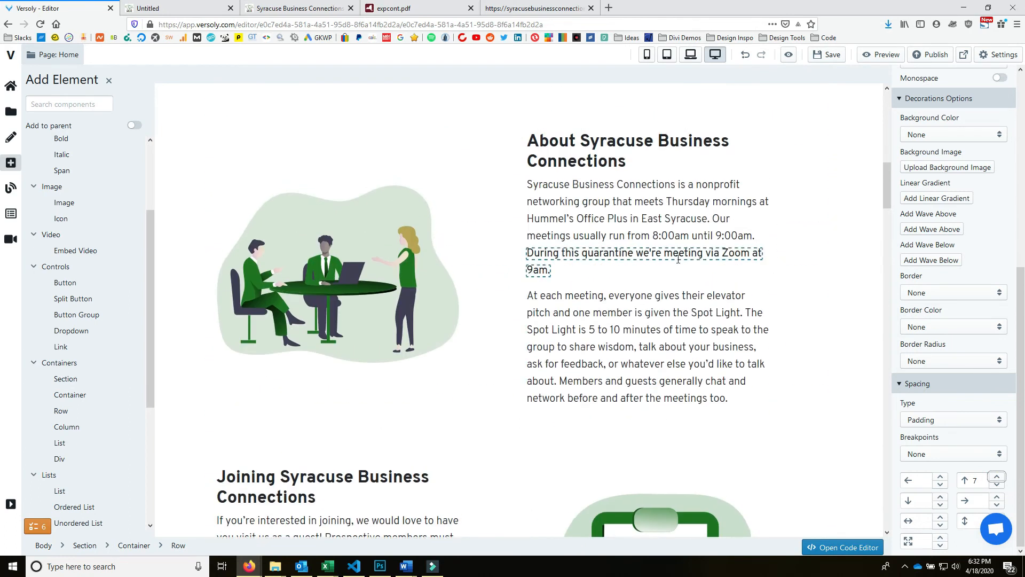
pyautogui.scroll(-14, 678, 259)
pyautogui.click(935, 55)
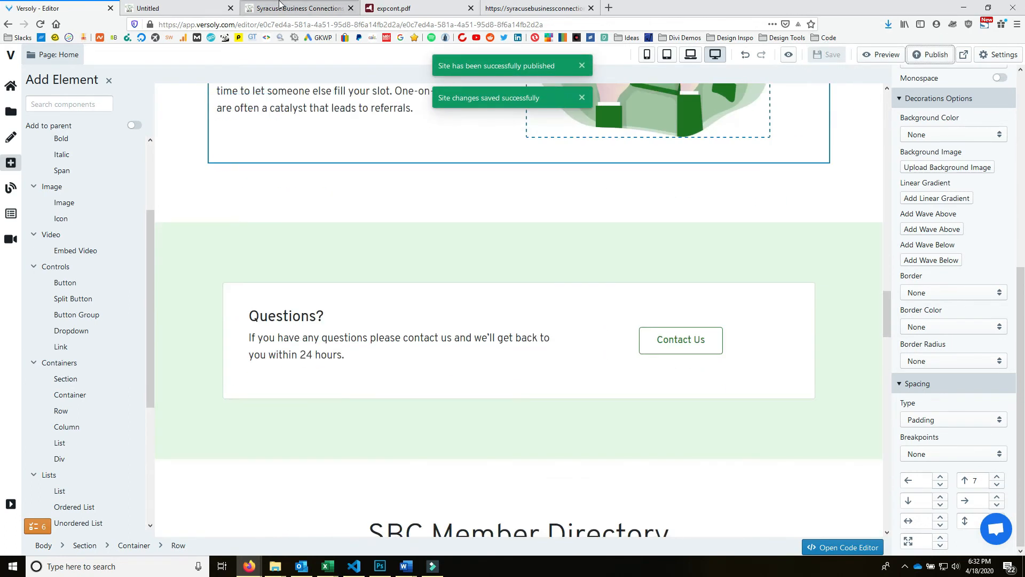
pyautogui.click(205, 11)
pyautogui.scroll(-8, 441, 313)
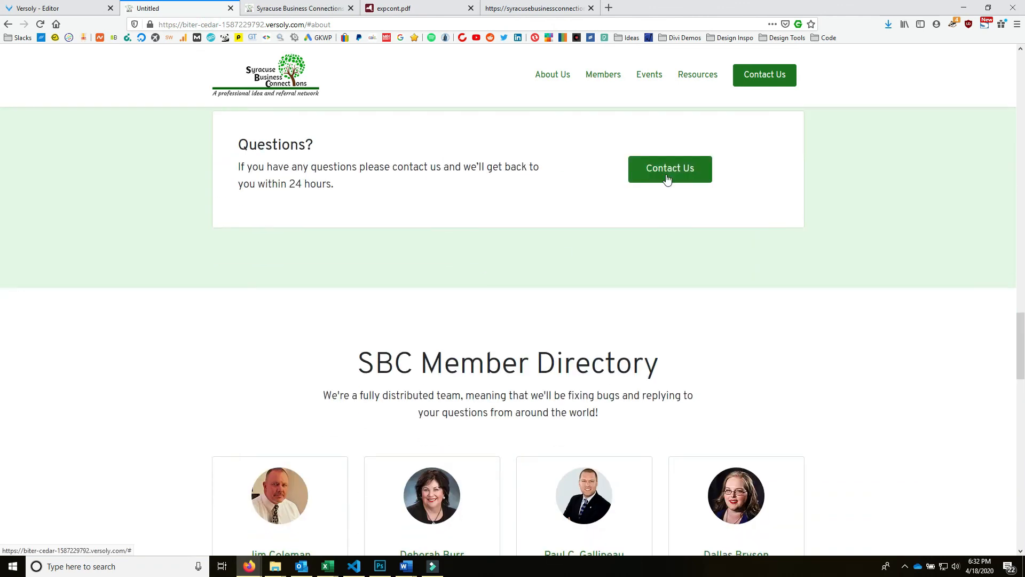
pyautogui.scroll(-7, 602, 213)
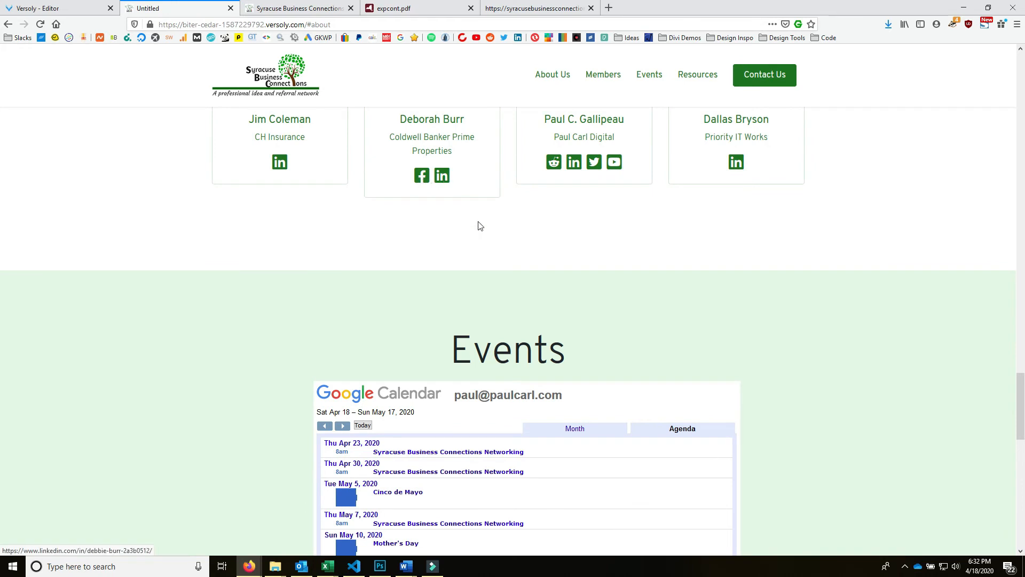
pyautogui.scroll(7, 478, 224)
pyautogui.scroll(7, 767, 275)
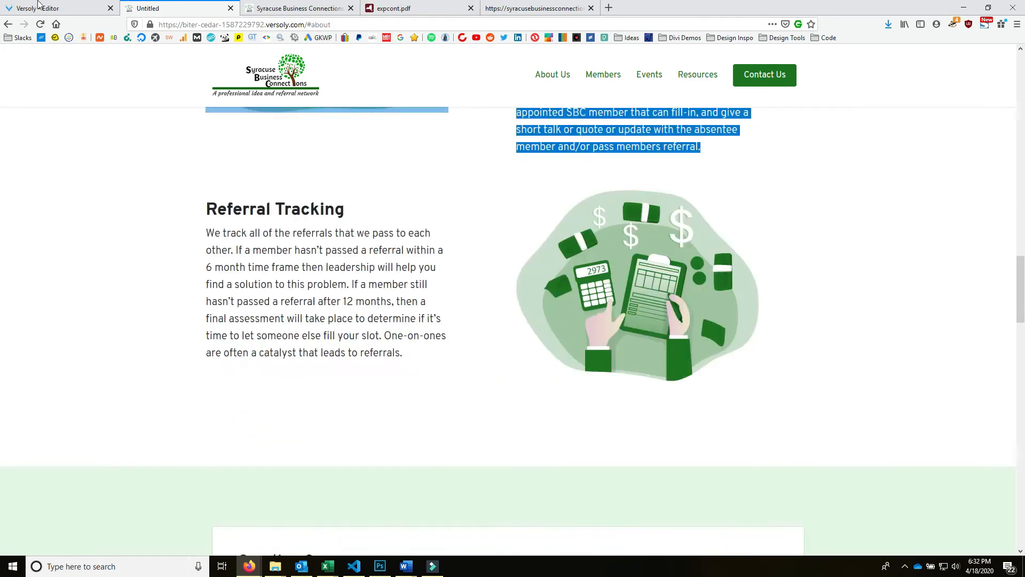
pyautogui.click(77, 9)
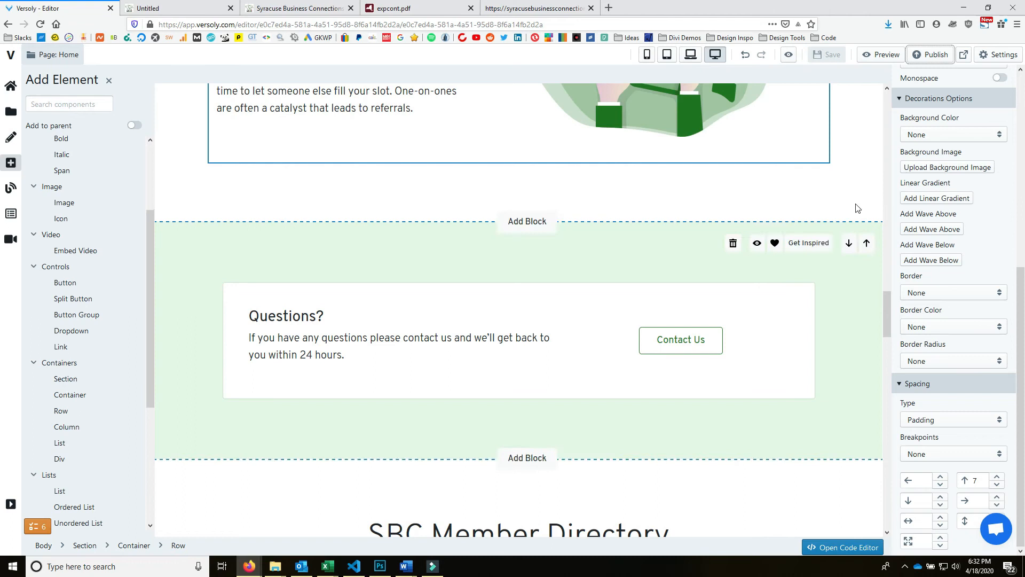
pyautogui.scroll(3, 283, 191)
pyautogui.scroll(5, 283, 191)
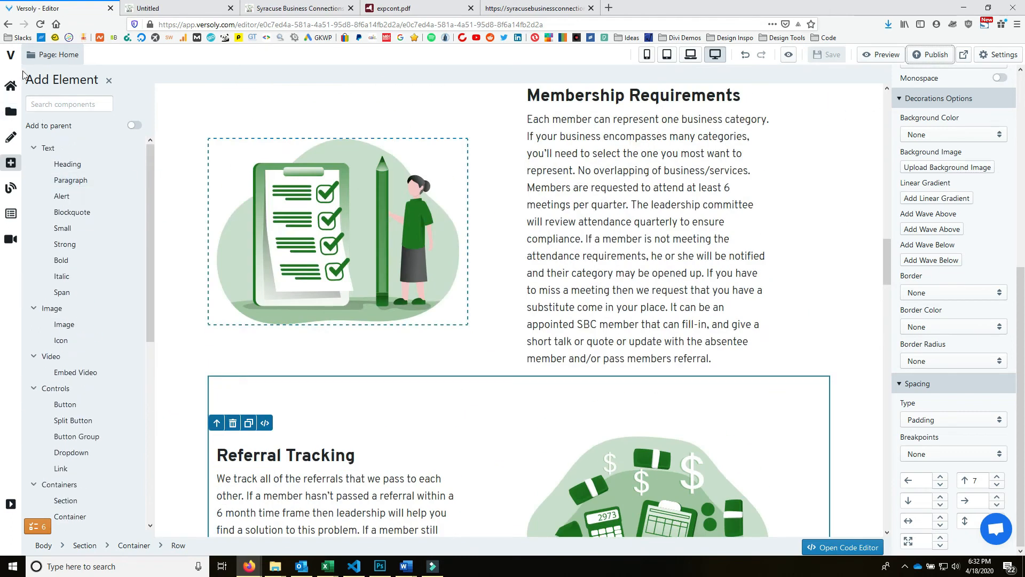
# - Add a folder named Members with the slug member in the Pages panel
pyautogui.click(7, 111)
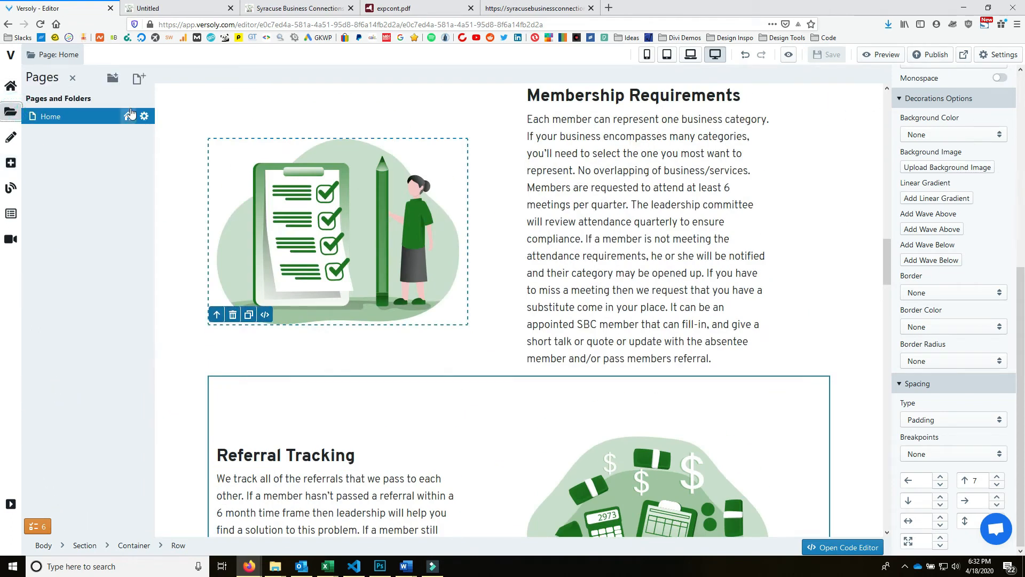
pyautogui.click(113, 80)
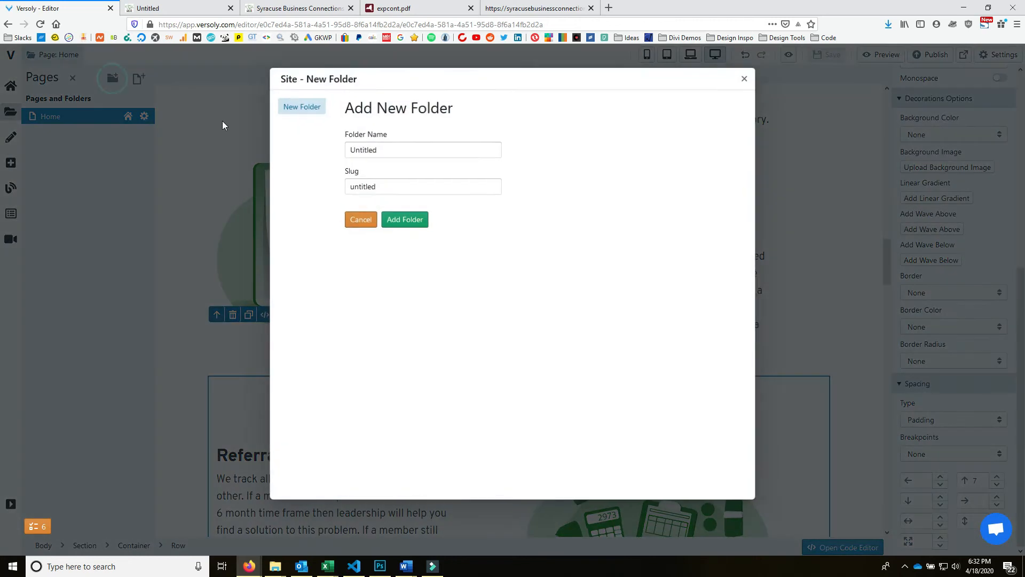
pyautogui.doubleClick(453, 152)
pyautogui.write('Members')
pyautogui.press('Tab')
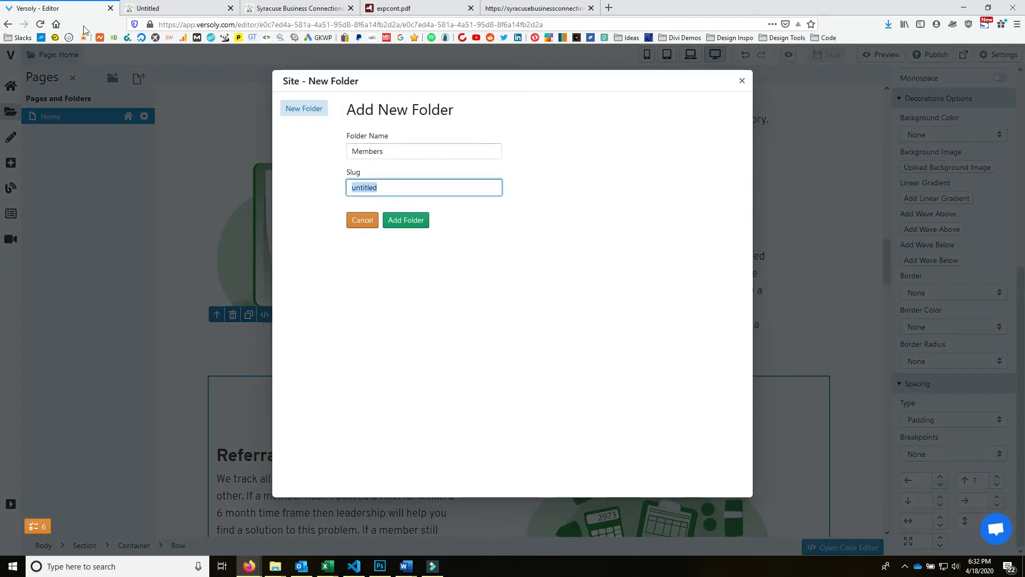
pyautogui.write('member')
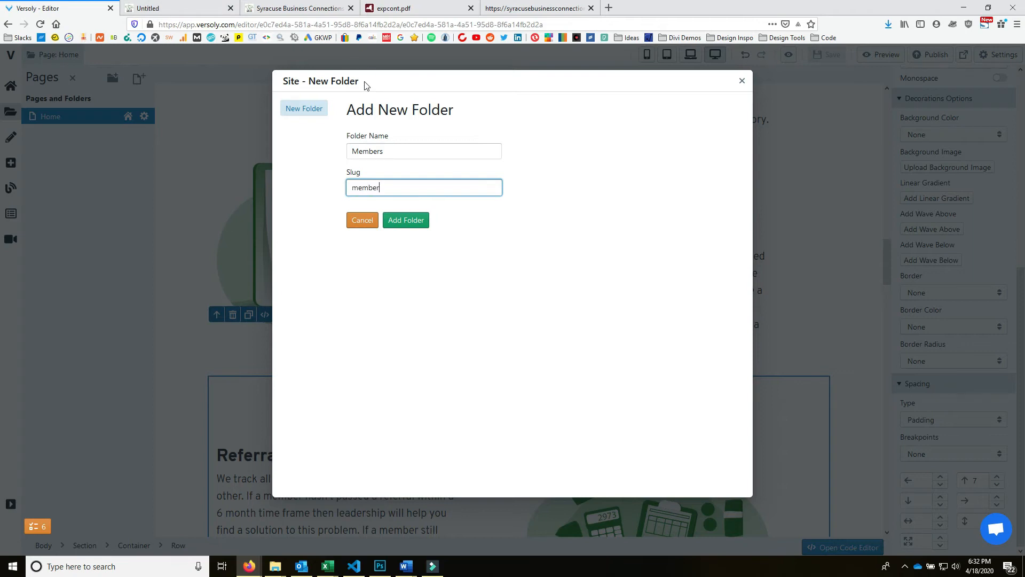
pyautogui.click(405, 221)
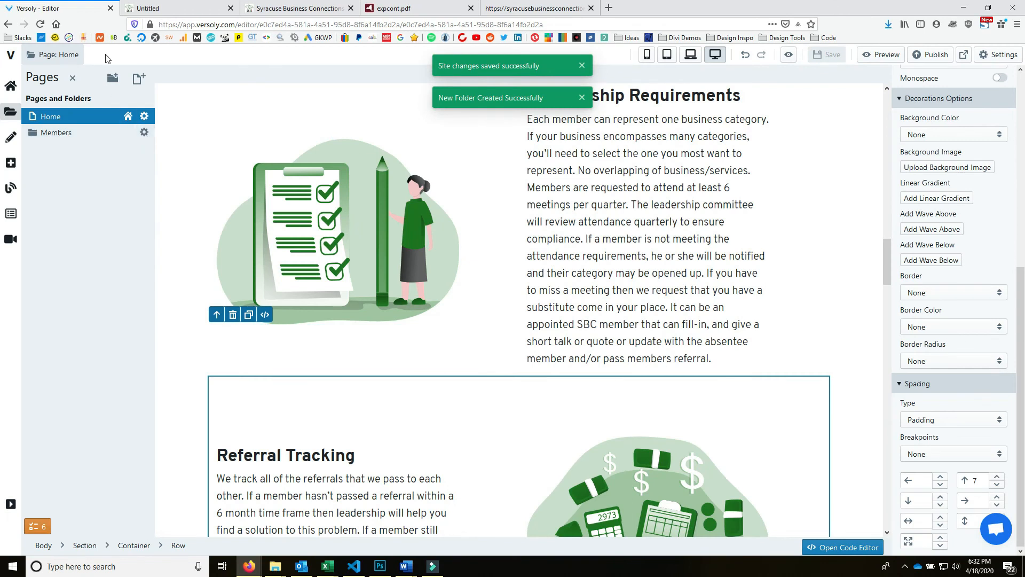
pyautogui.click(139, 79)
# - Set the new page's parent folder to Members, briefly checking the preview and live site tabs
pyautogui.click(442, 228)
pyautogui.click(429, 253)
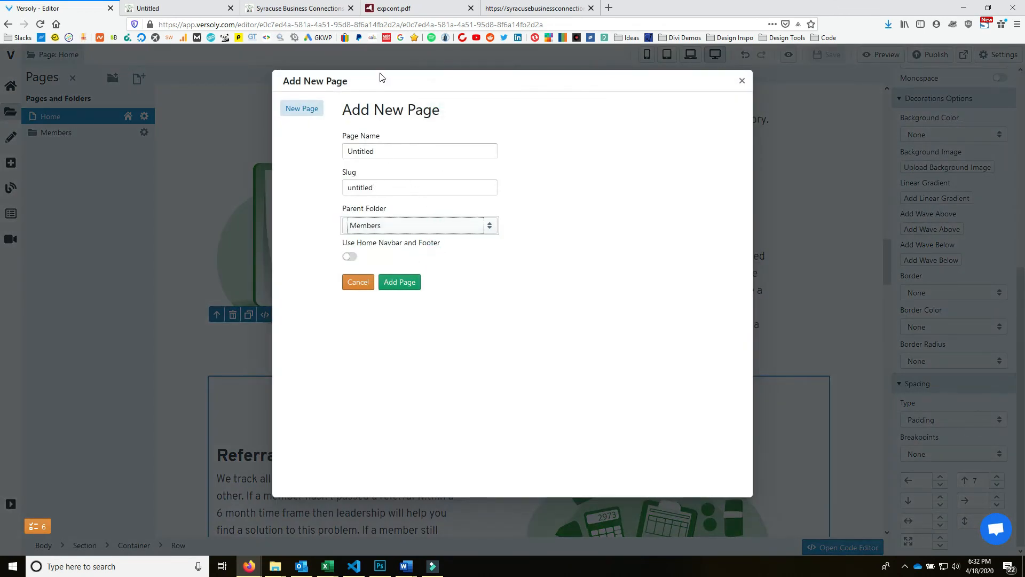
pyautogui.click(183, 6)
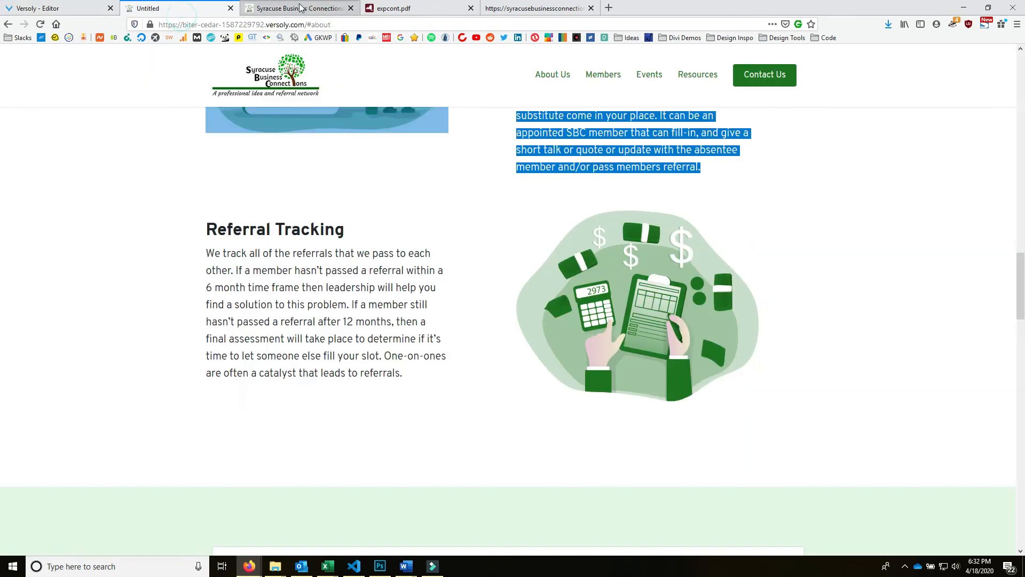
pyautogui.click(272, 8)
pyautogui.scroll(10, 739, 382)
pyautogui.scroll(10, 739, 381)
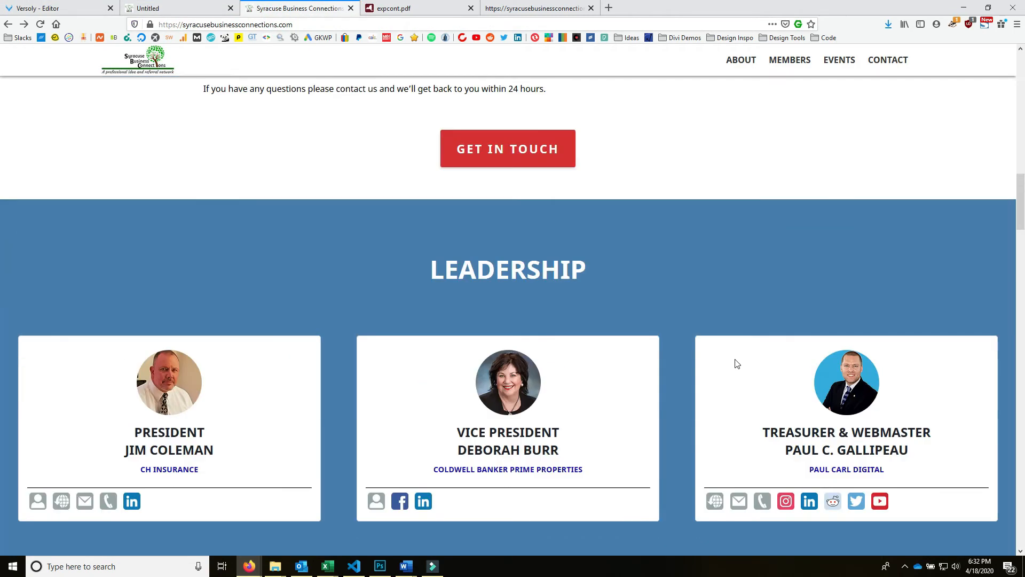
pyautogui.scroll(-2, 521, 336)
pyautogui.click(128, 11)
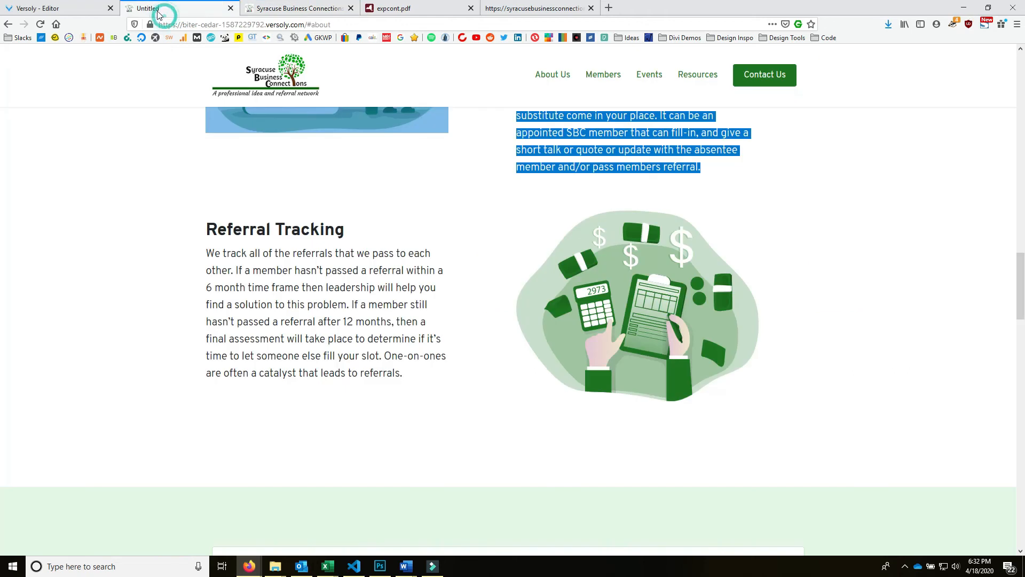
pyautogui.click(29, 10)
# - Name the page after the member, slug their first name, use Home navbar and footer, and add it
pyautogui.moveTo(390, 152); pyautogui.dragTo(233, 127)
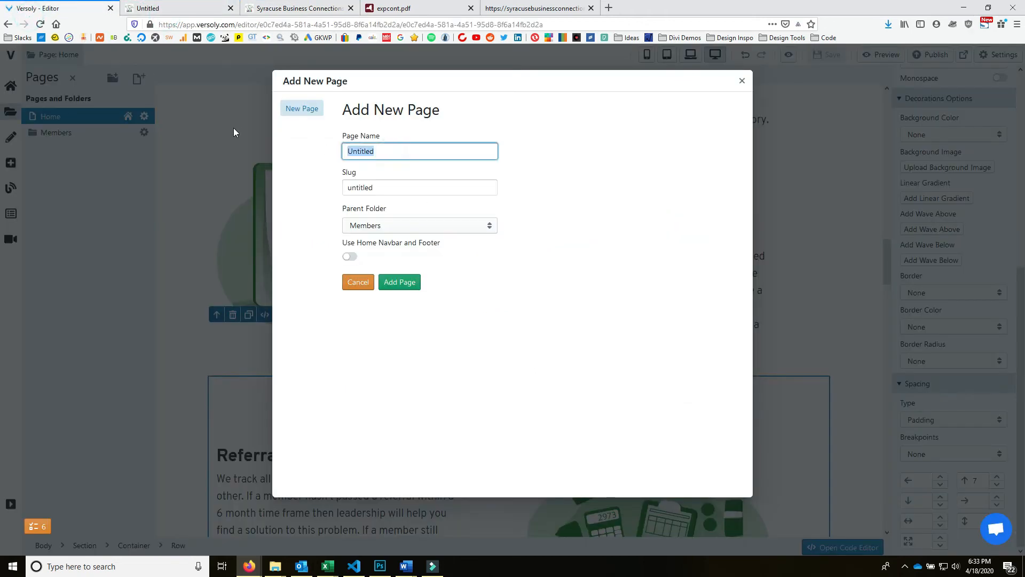
pyautogui.click(390, 181)
pyautogui.write('jim')
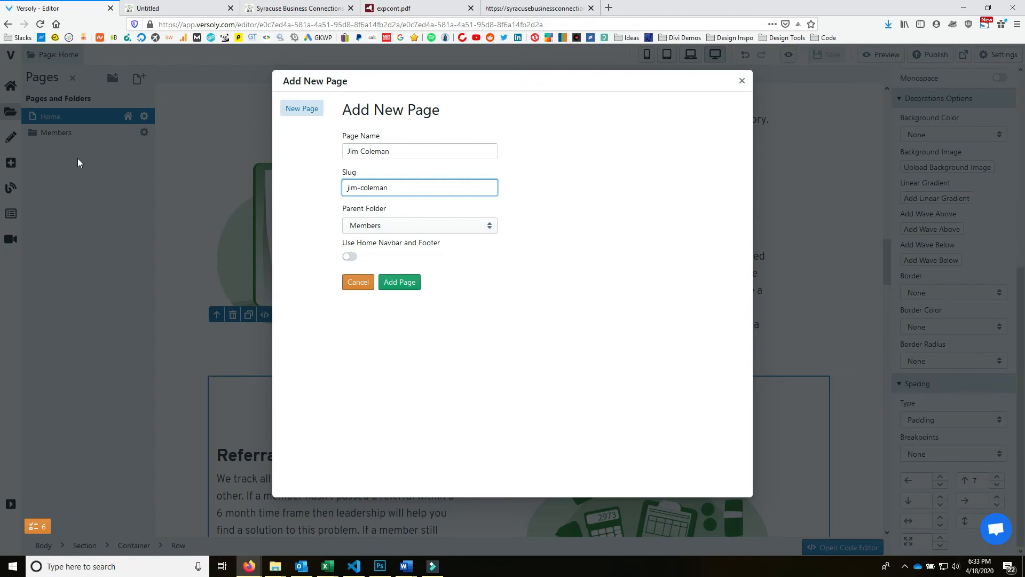
pyautogui.click(357, 257)
pyautogui.click(402, 283)
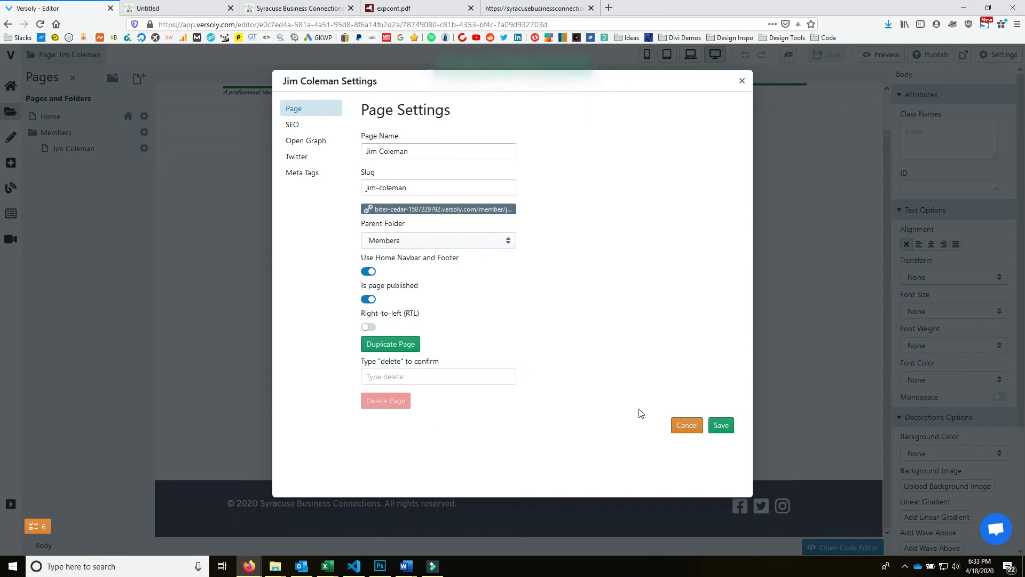
# - Close the new page's settings, leaving the empty member page in the editor
pyautogui.click(741, 82)
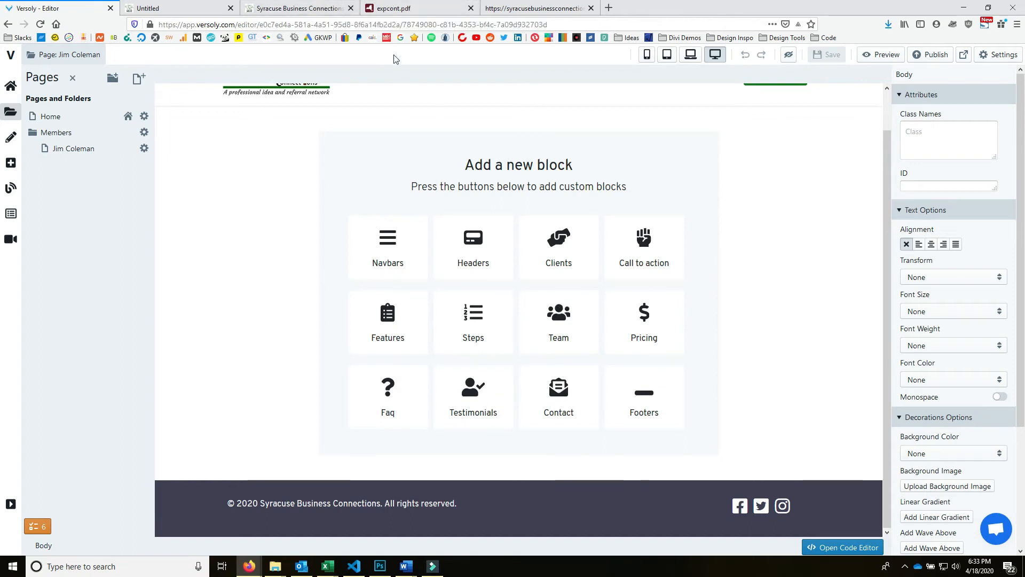
pyautogui.click(306, 10)
# - Compare the new site's preview with the live site's Leadership member cards
pyautogui.click(184, 9)
pyautogui.scroll(15, 477, 293)
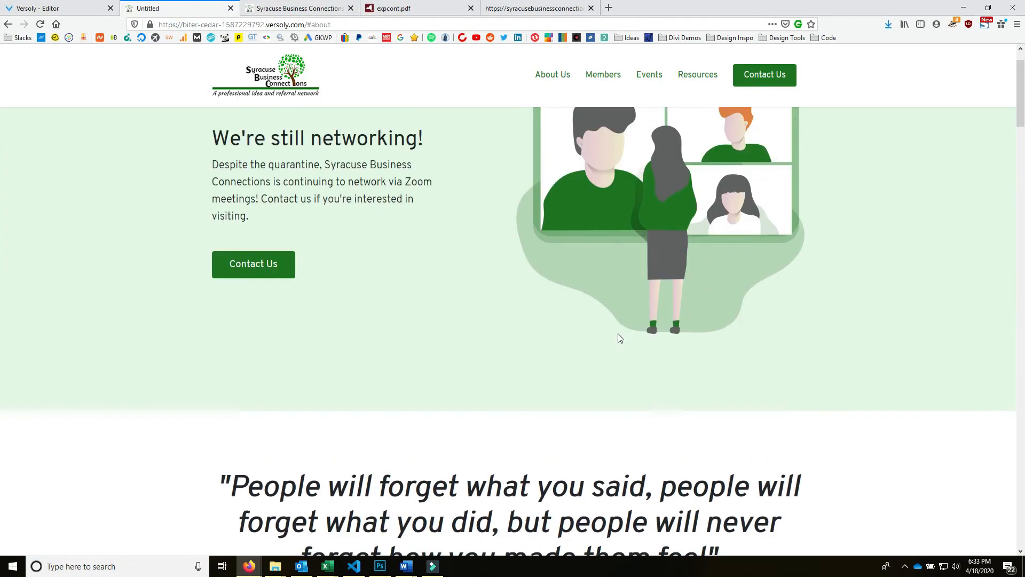
pyautogui.scroll(1, 619, 338)
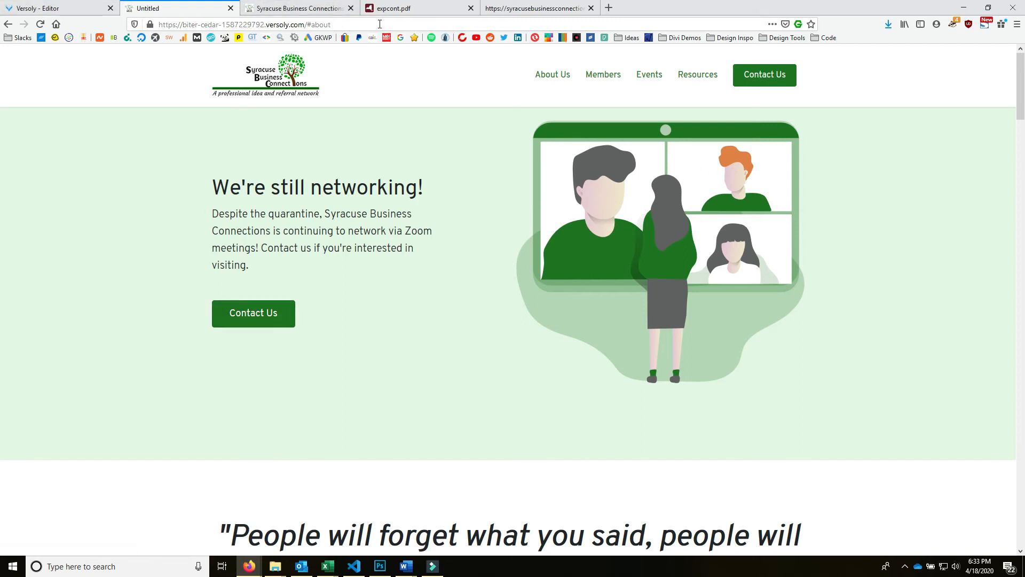
pyautogui.scroll(-6, 404, 466)
pyautogui.scroll(7, 403, 461)
pyautogui.click(295, 9)
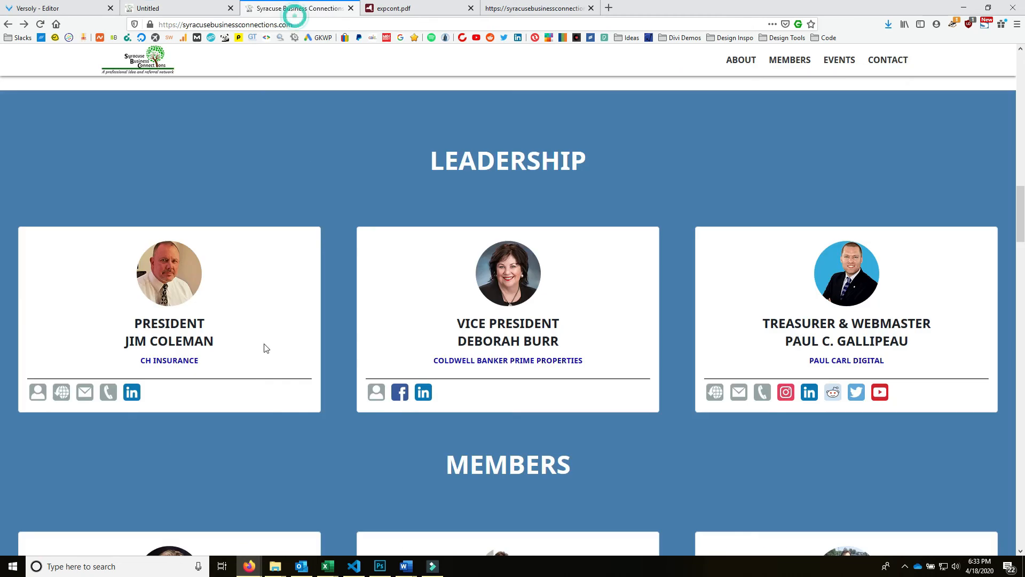
# - Look over the CH Insurance company website, then close its tab
pyautogui.click(158, 361)
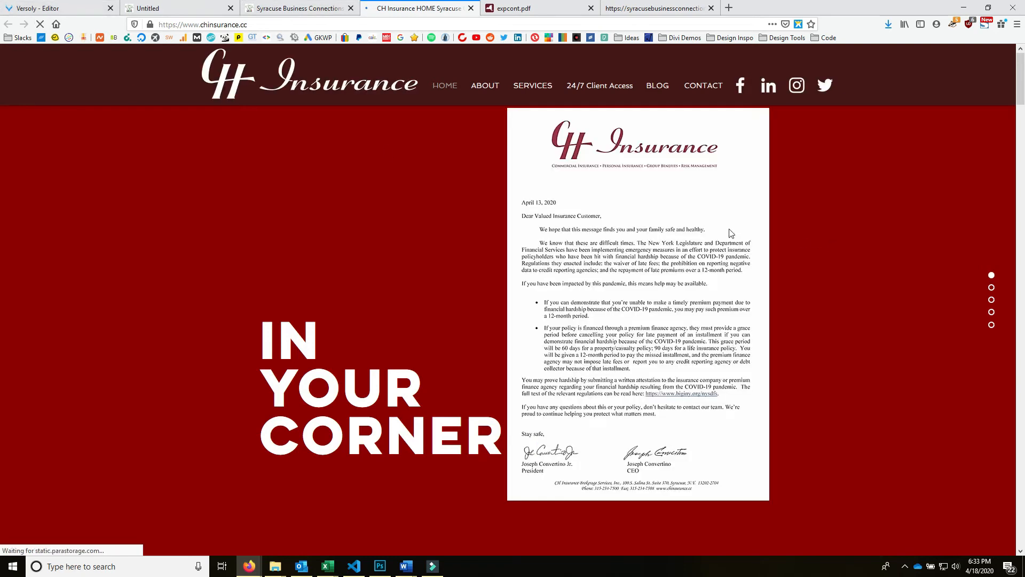
pyautogui.scroll(-5, 836, 287)
pyautogui.scroll(-5, 841, 370)
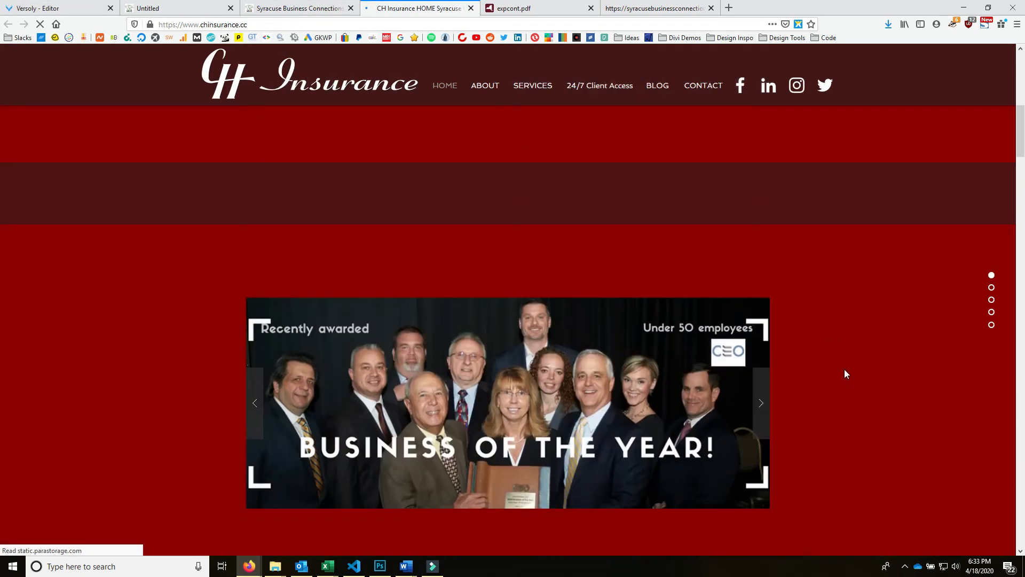
pyautogui.scroll(10, 823, 357)
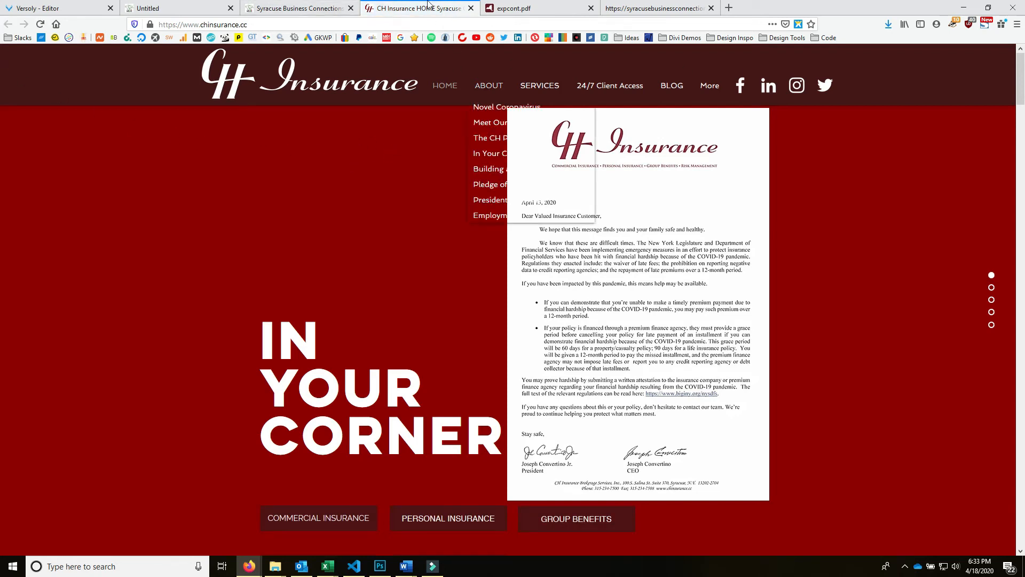
pyautogui.click(472, 8)
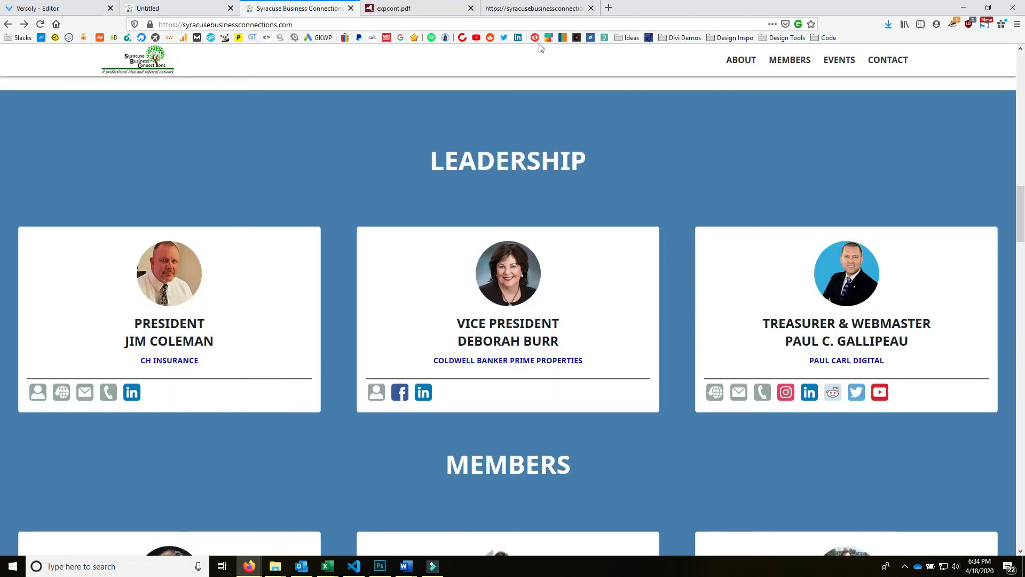
# - Copy the member's bio and coverage list from the live profile page
pyautogui.click(37, 391)
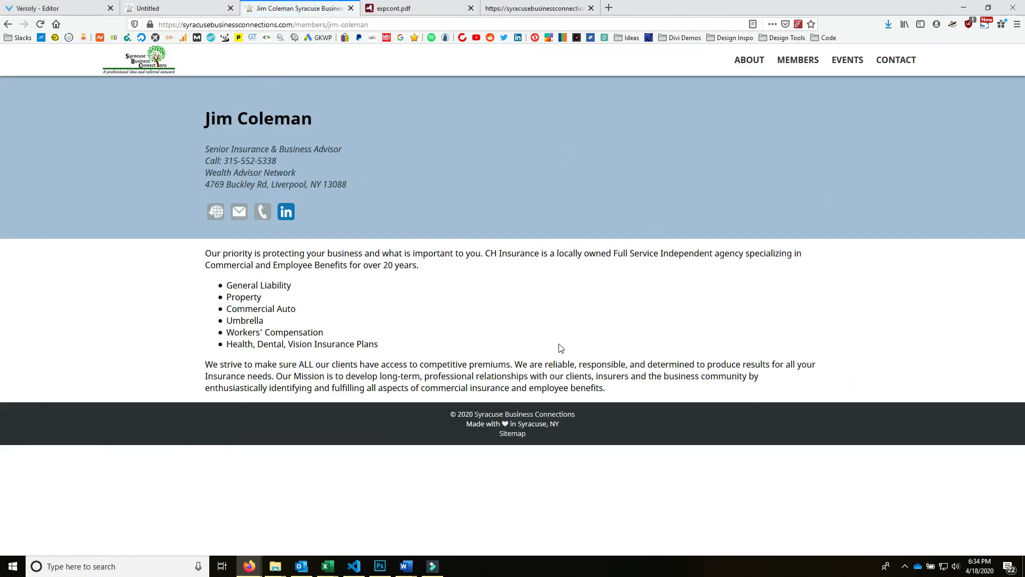
pyautogui.moveTo(621, 400); pyautogui.dragTo(88, 255)
pyautogui.rightClick(312, 271)
pyautogui.click(357, 282)
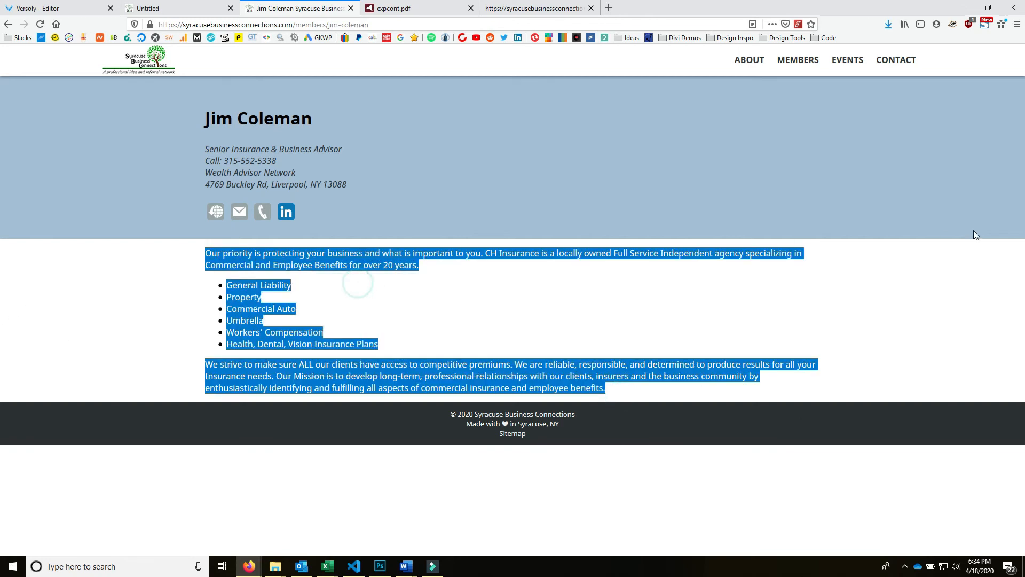
# - Return to the Versoly editor and show the Block Manager's Headers blocks
pyautogui.click(154, 8)
pyautogui.click(54, 8)
pyautogui.click(155, 8)
pyautogui.scroll(-4, 574, 224)
pyautogui.scroll(4, 362, 158)
pyautogui.click(53, 8)
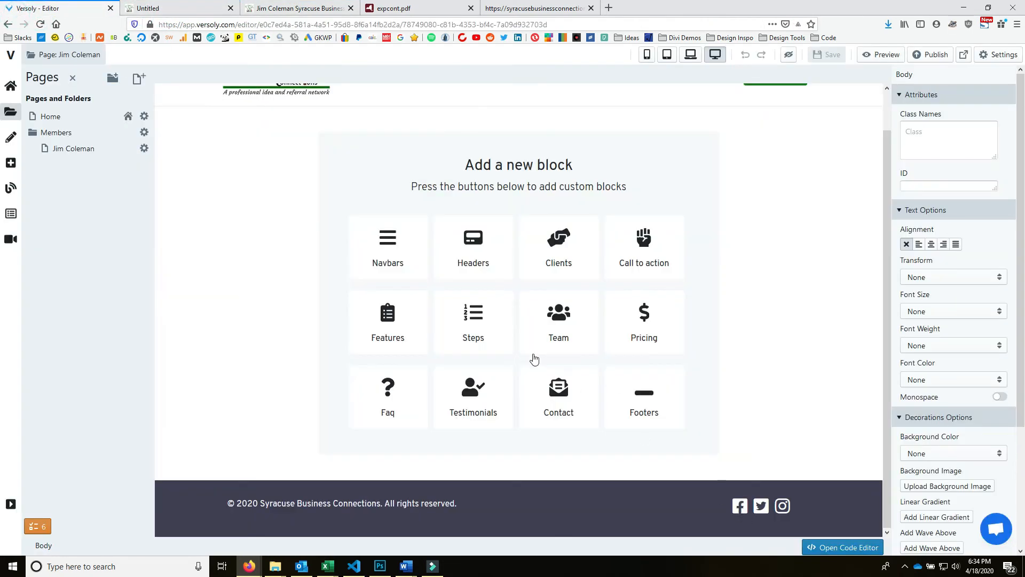
pyautogui.click(478, 251)
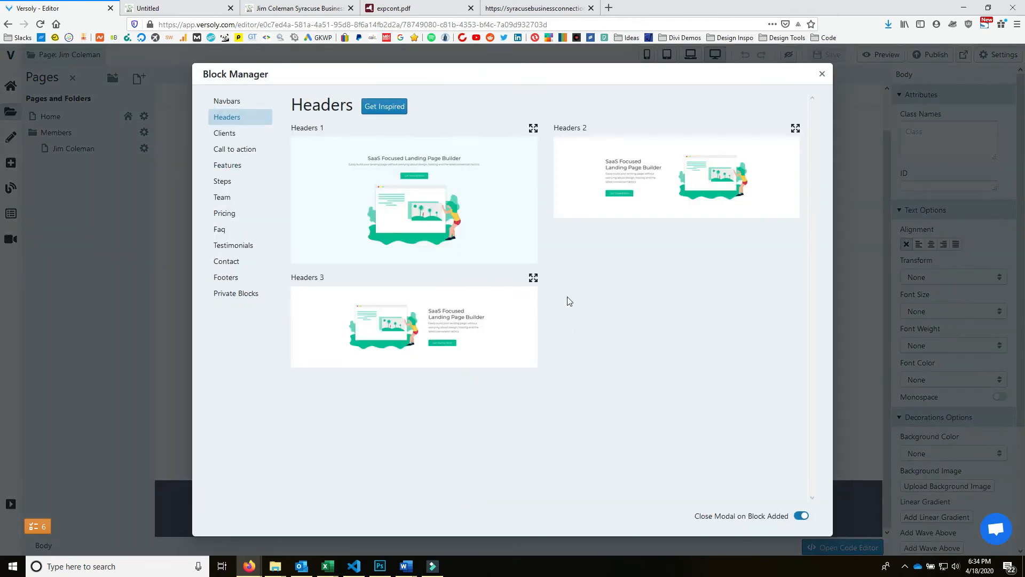
# - Browse the block categories and insert the Team 1 block with four sample member cards
pyautogui.click(238, 139)
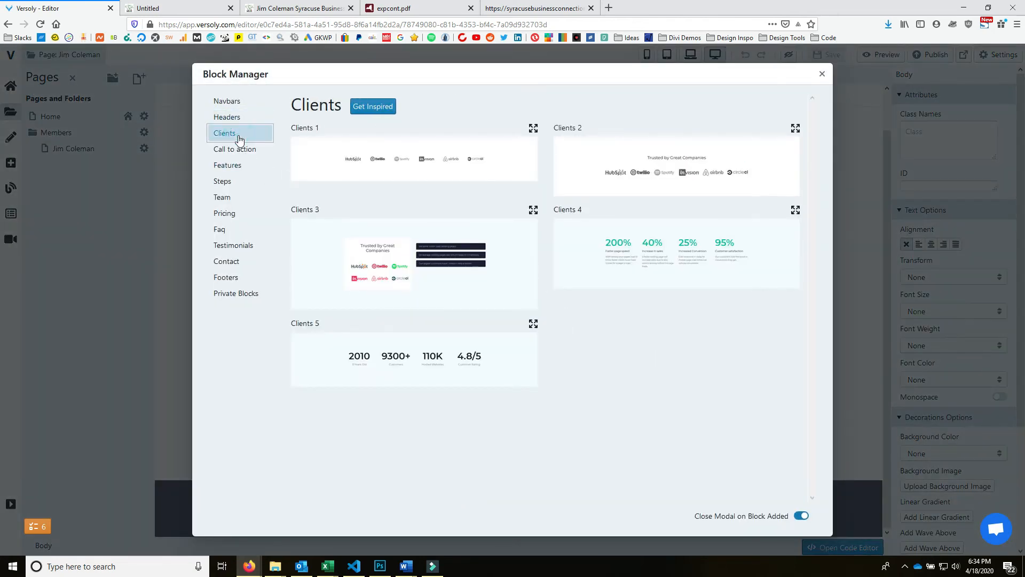
pyautogui.click(240, 149)
pyautogui.click(247, 180)
pyautogui.click(248, 199)
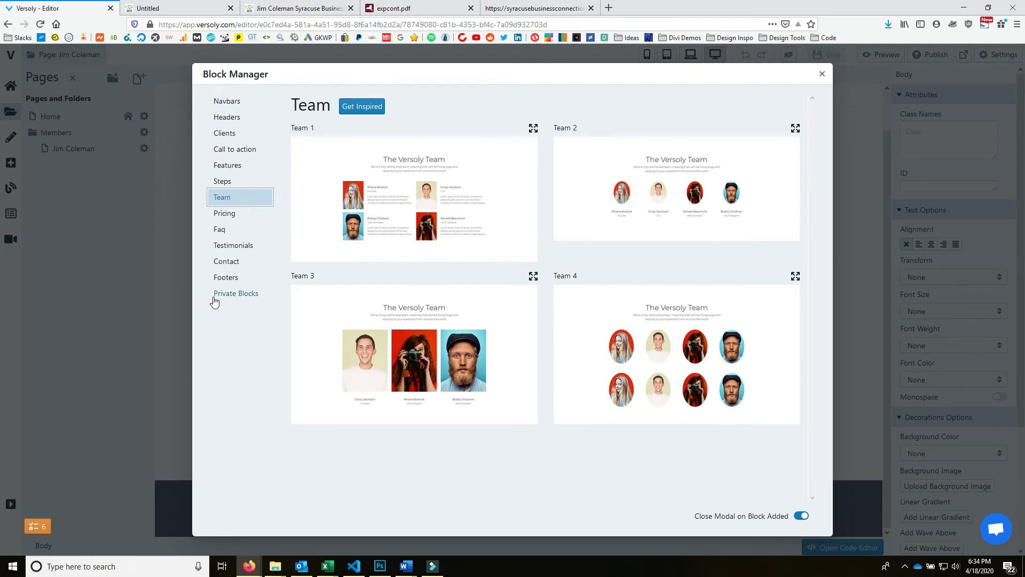
pyautogui.click(223, 214)
pyautogui.click(220, 230)
pyautogui.click(232, 260)
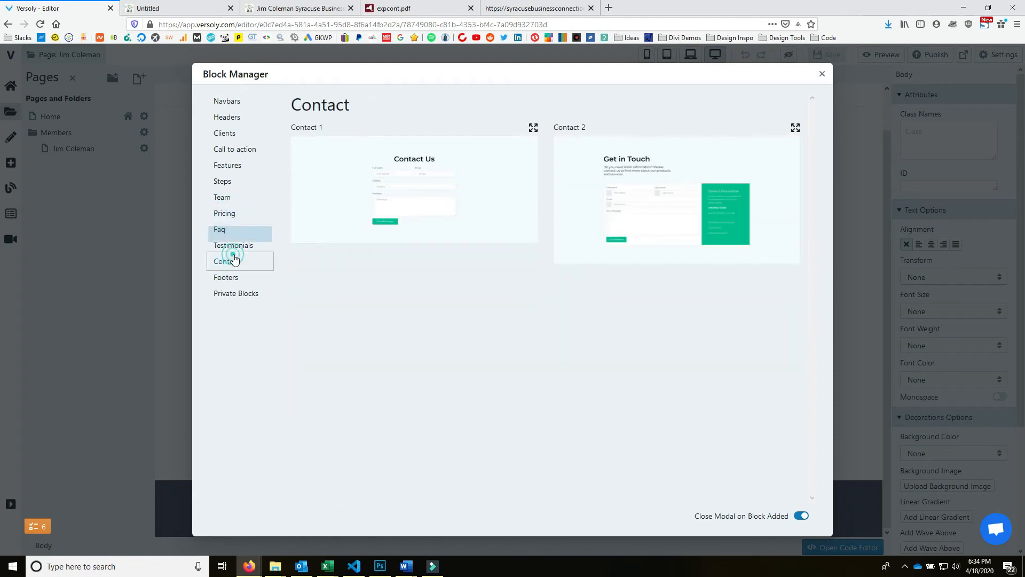
pyautogui.click(240, 275)
pyautogui.click(244, 299)
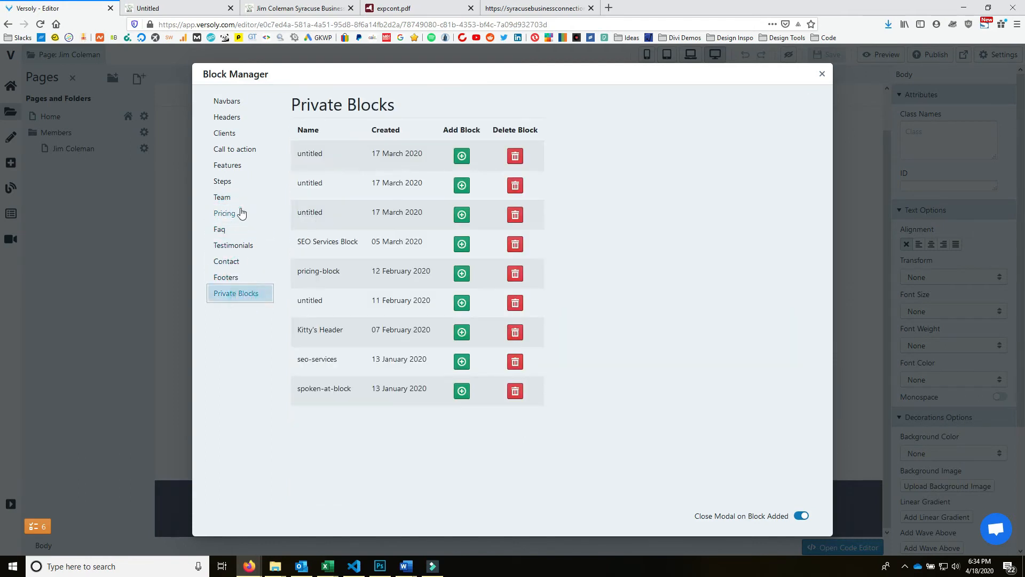
pyautogui.click(241, 213)
pyautogui.click(223, 165)
pyautogui.click(224, 197)
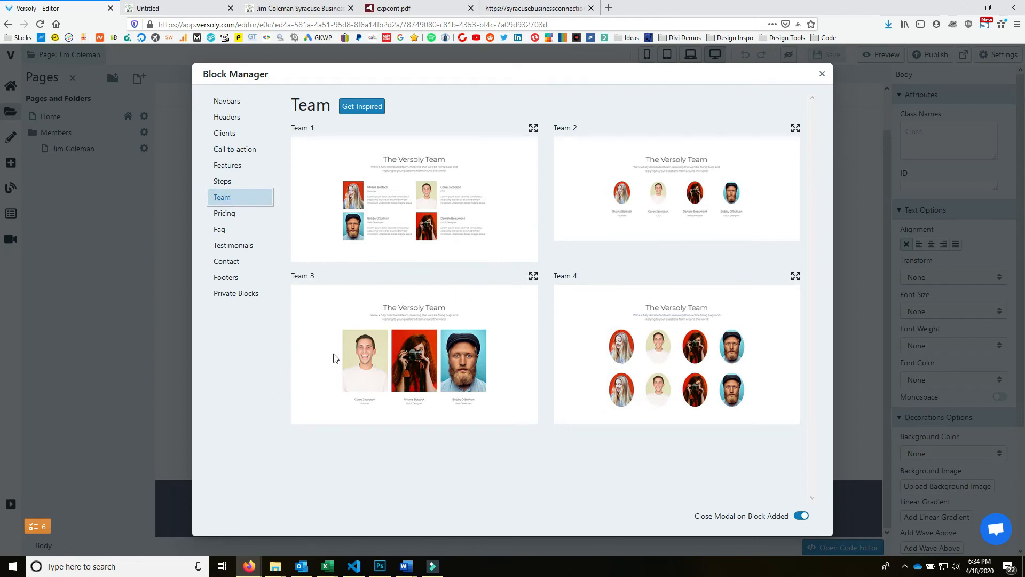
pyautogui.click(417, 206)
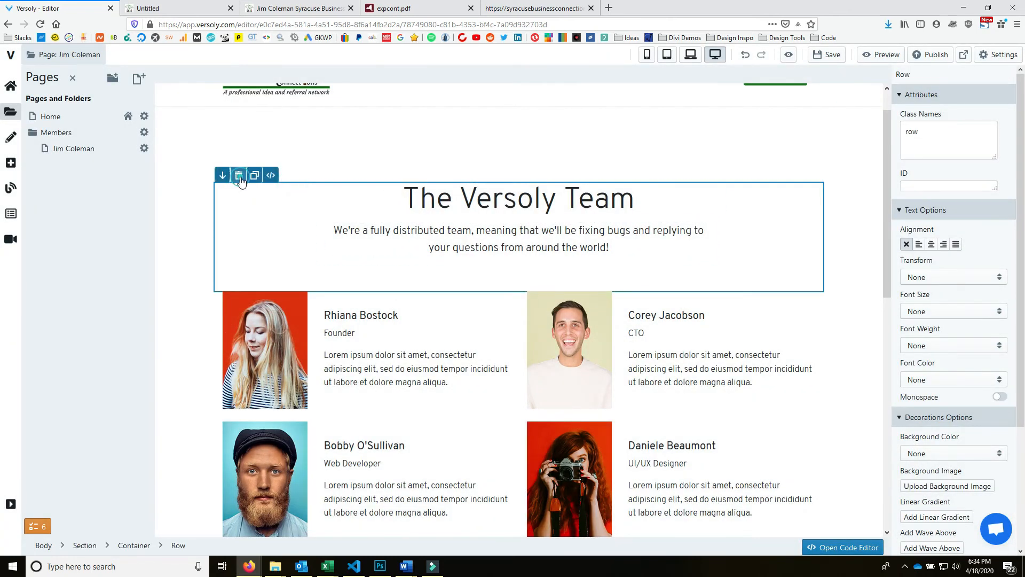
# - Delete the other sample member cards from the team grid
pyautogui.click(240, 175)
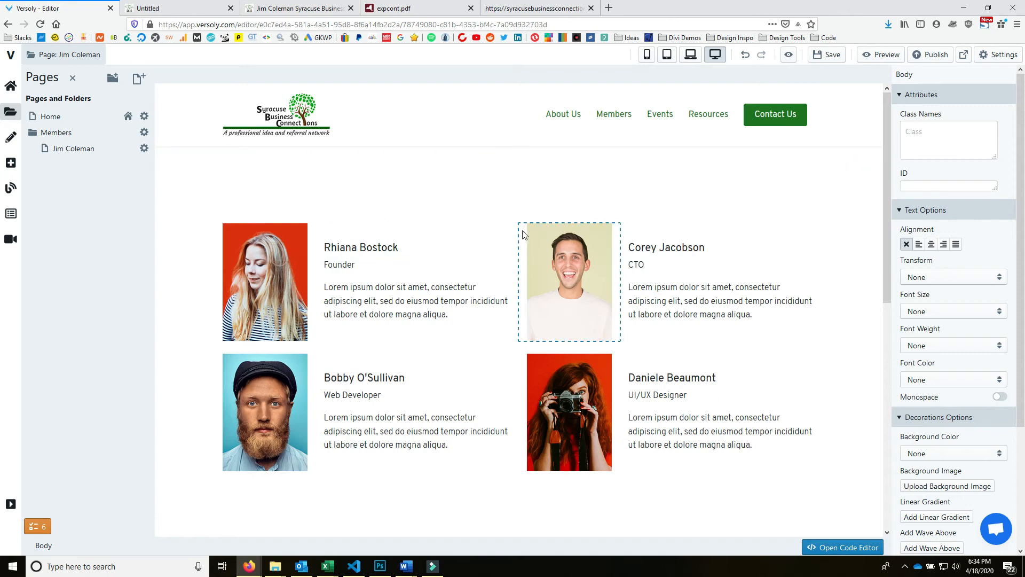
pyautogui.click(522, 232)
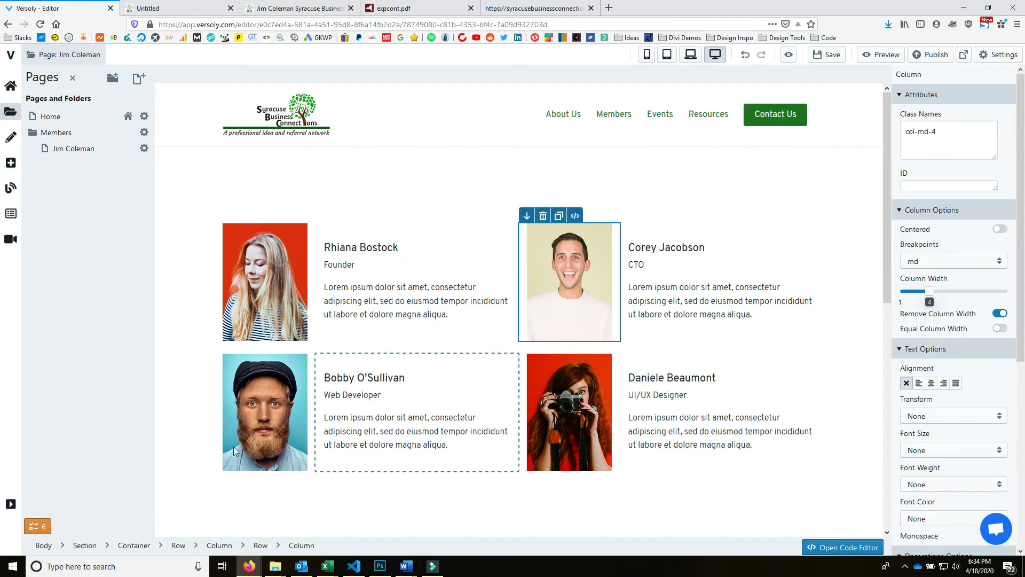
pyautogui.click(263, 545)
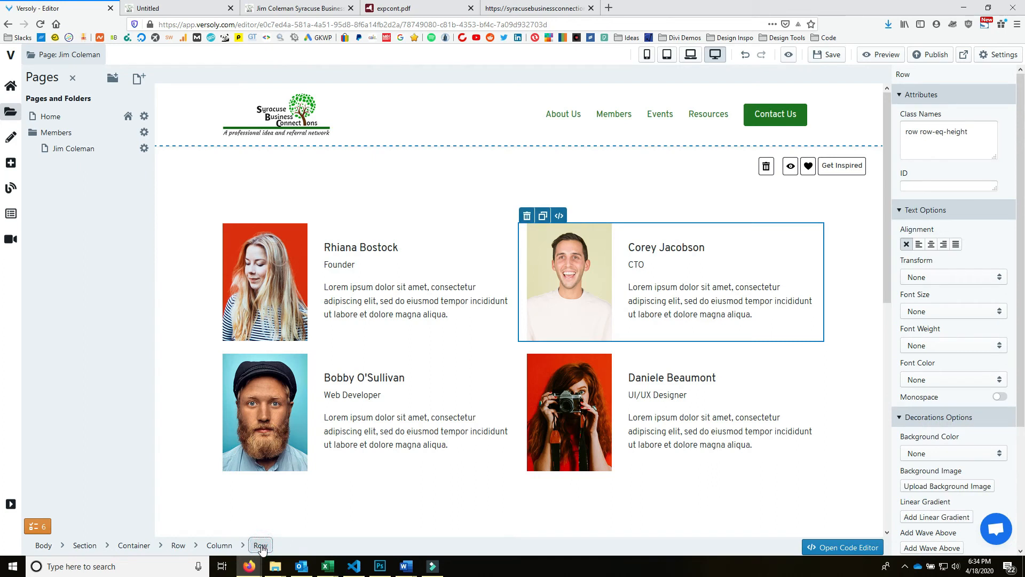
pyautogui.click(527, 216)
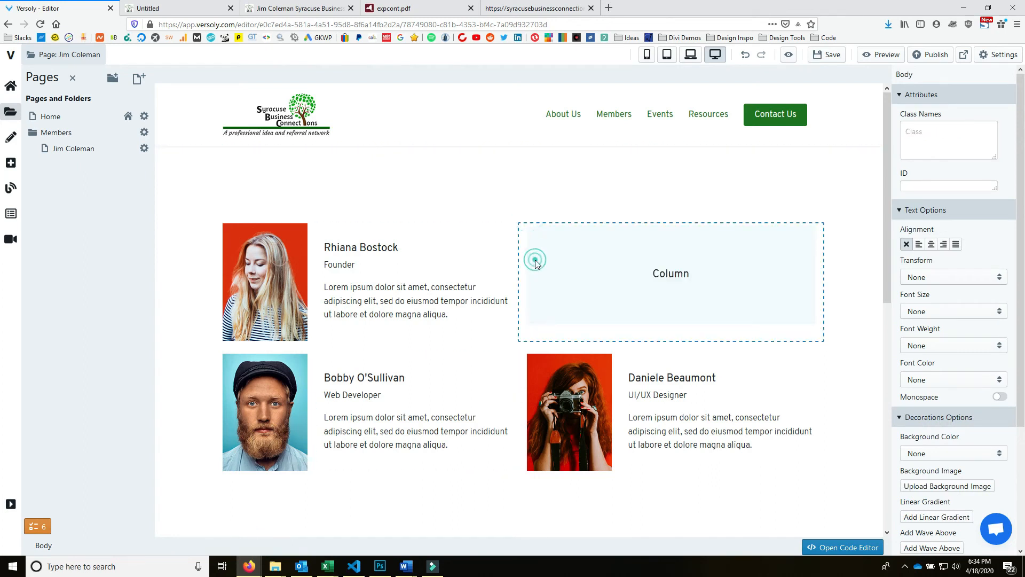
pyautogui.click(535, 260)
pyautogui.click(556, 215)
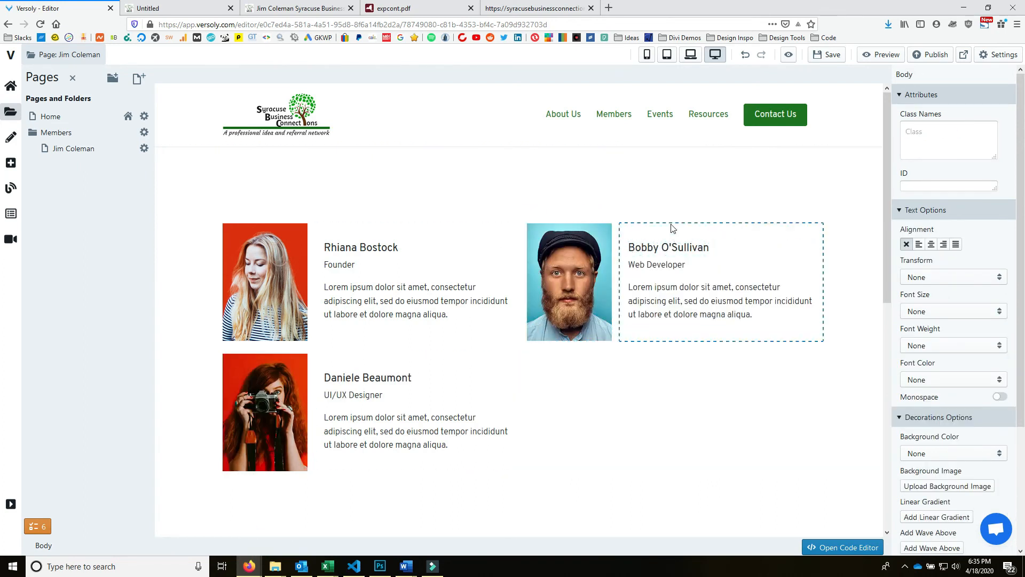
pyautogui.click(551, 315)
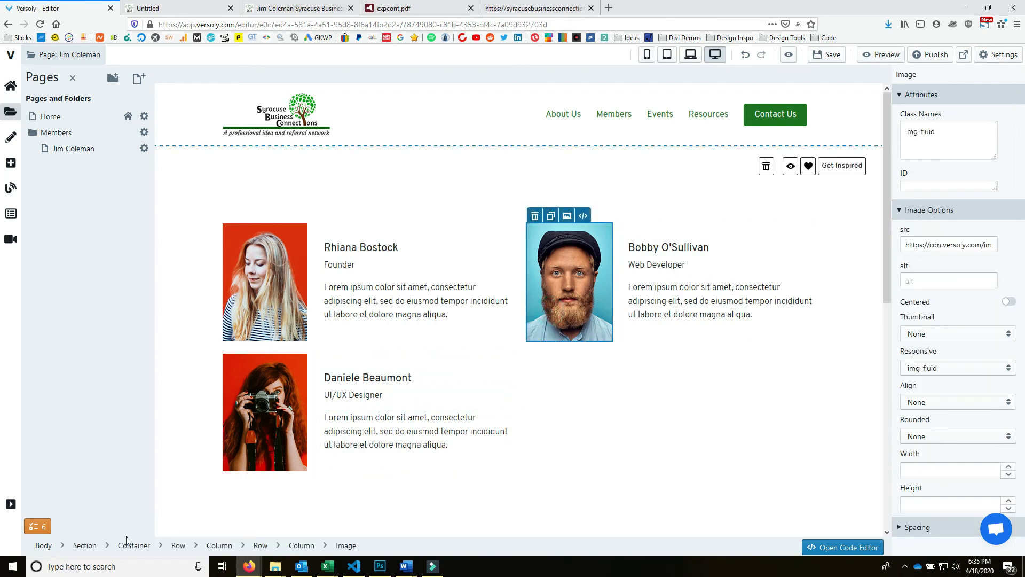
pyautogui.click(223, 547)
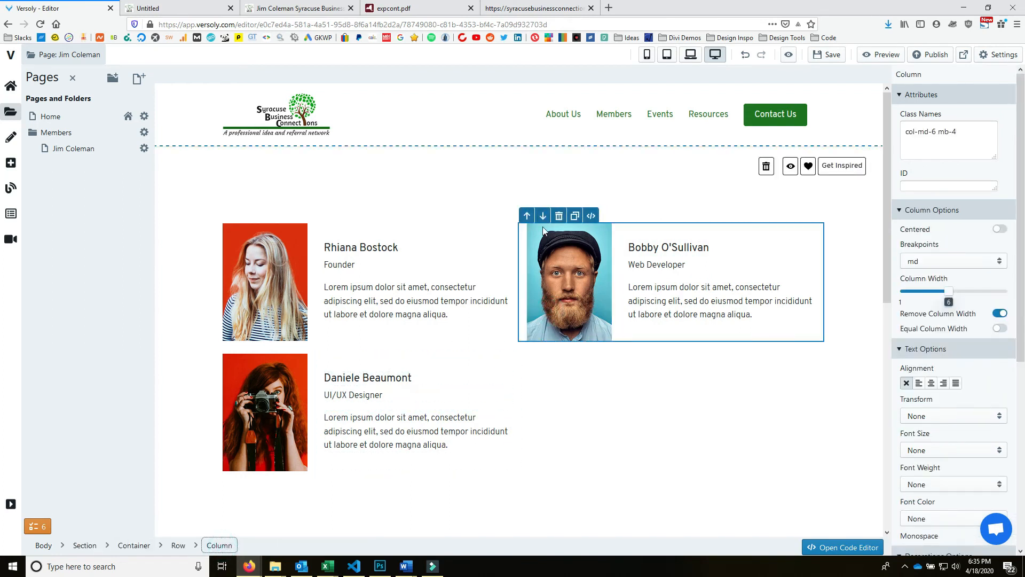
pyautogui.click(559, 215)
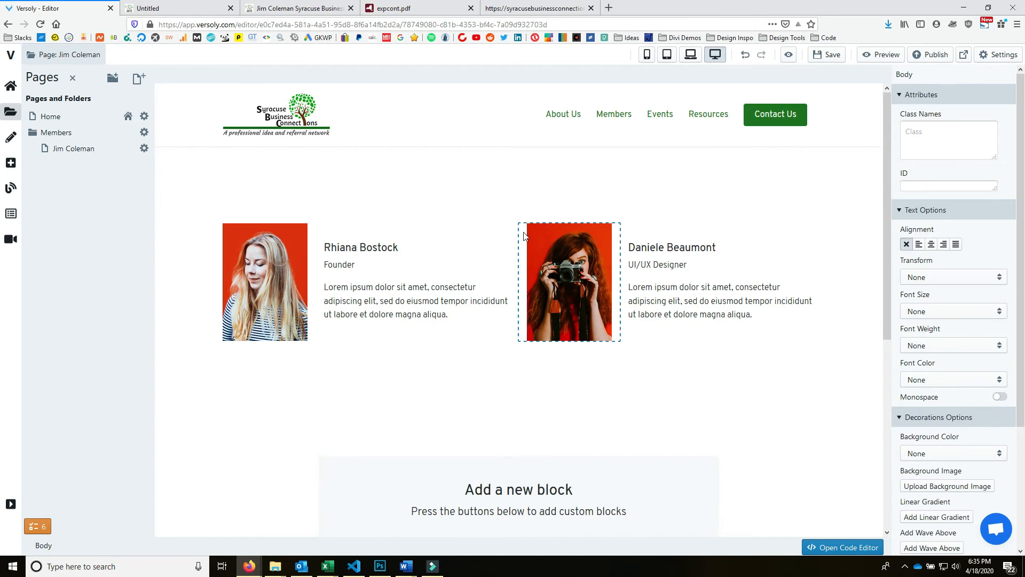
pyautogui.click(523, 229)
pyautogui.click(223, 547)
pyautogui.click(543, 215)
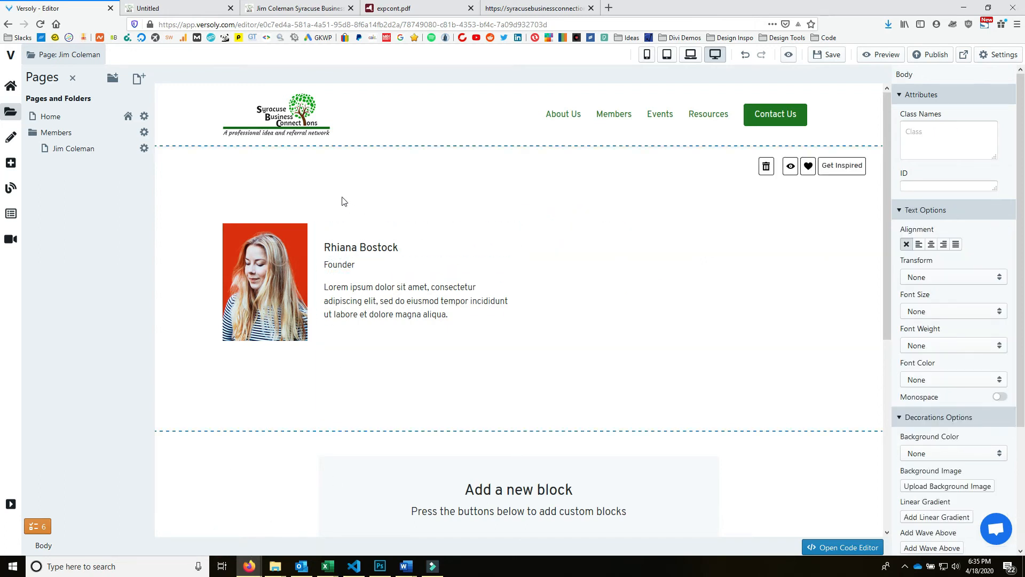
# - Restore the last deleted card and remove its photo column, keeping its text beside the first card
pyautogui.click(301, 211)
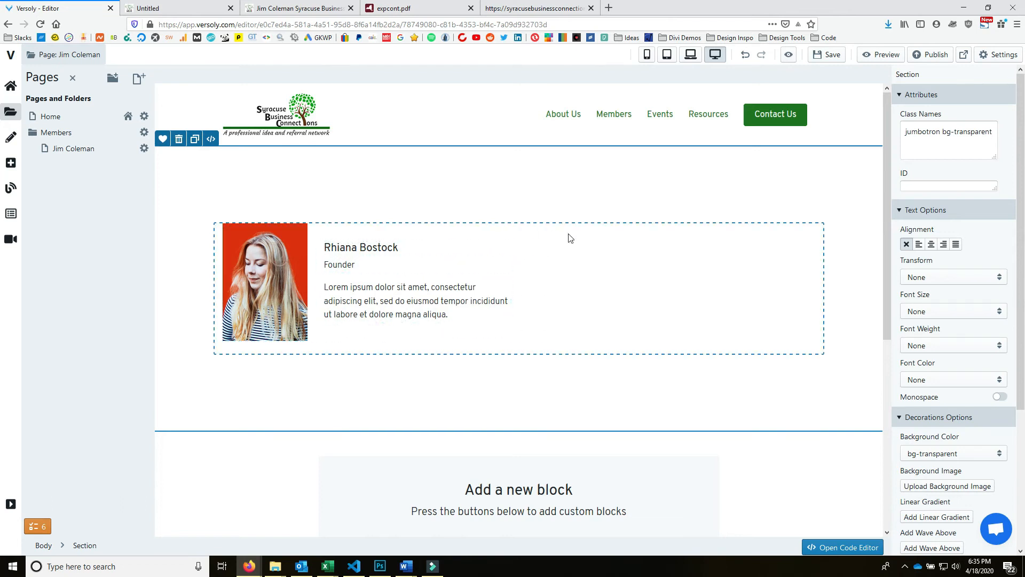
pyautogui.click(746, 55)
pyautogui.click(576, 262)
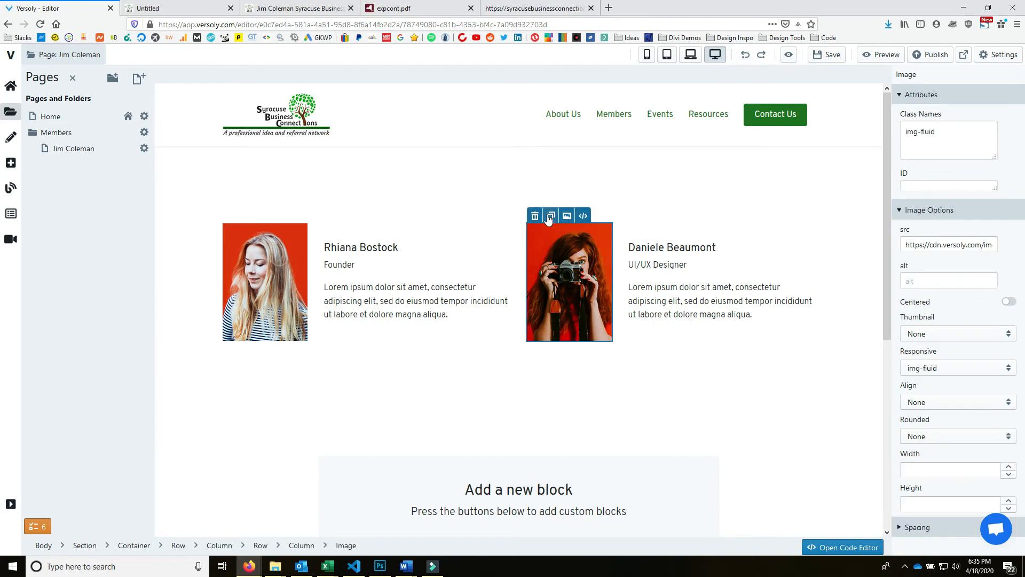
pyautogui.click(535, 216)
pyautogui.click(574, 276)
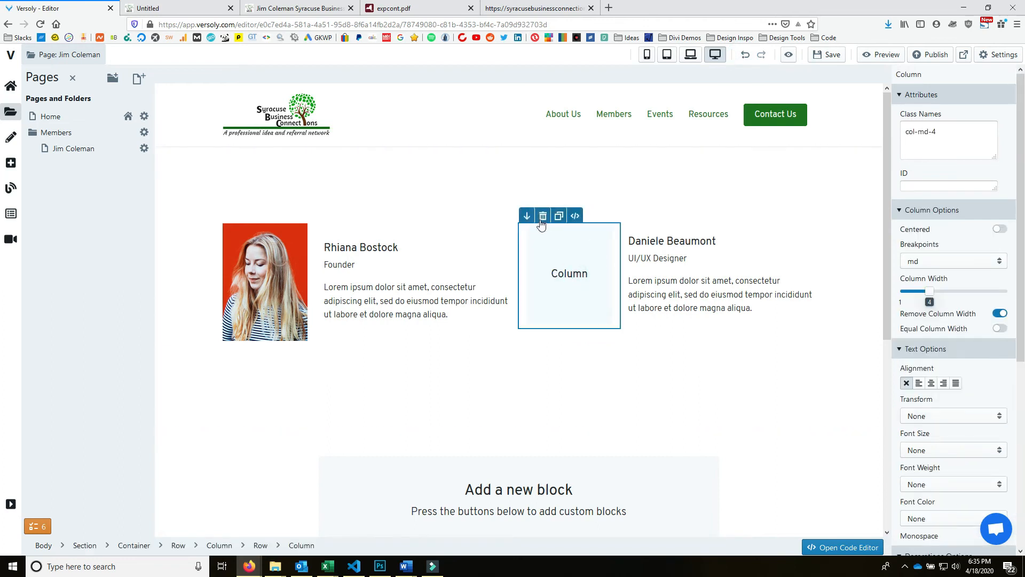
pyautogui.click(541, 214)
pyautogui.click(579, 292)
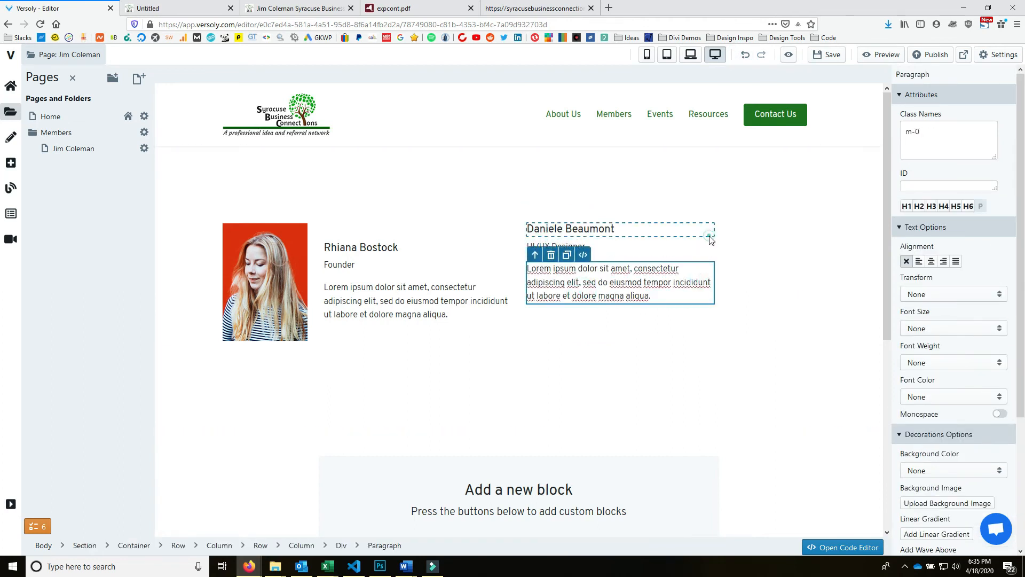
pyautogui.click(708, 235)
pyautogui.click(648, 201)
pyautogui.click(446, 182)
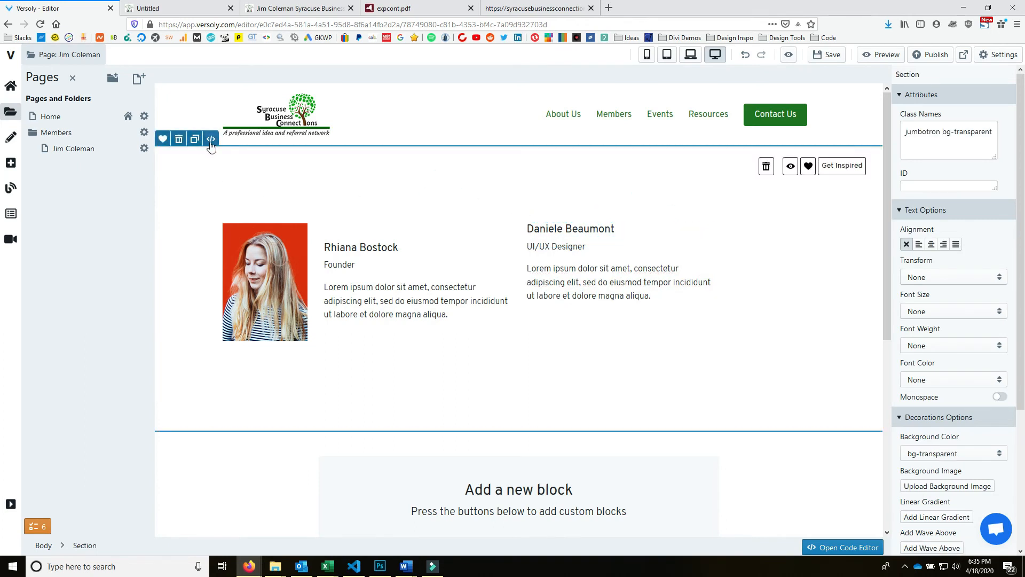
pyautogui.click(211, 139)
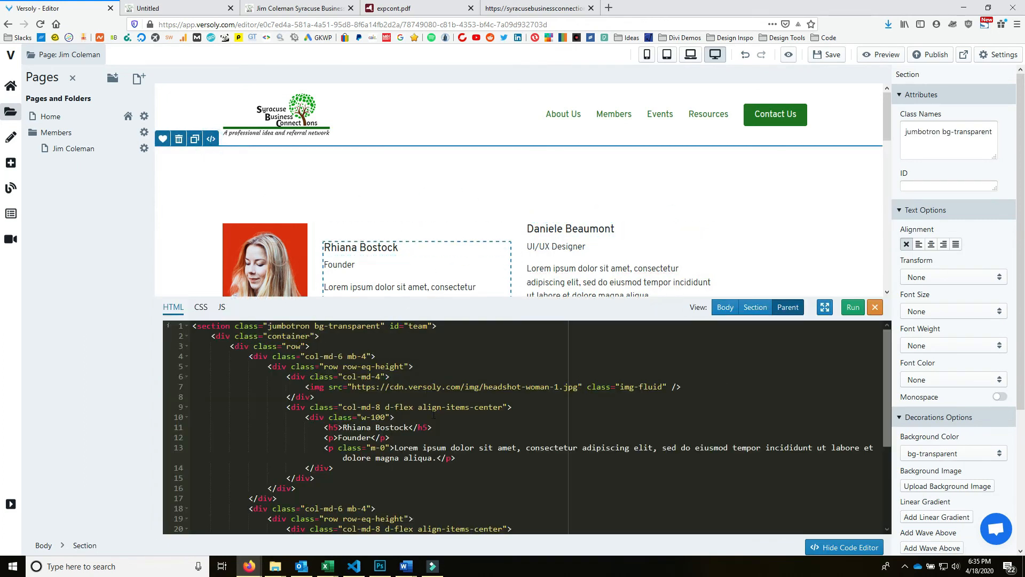
# - Swap the first card's sample photo for the man's headshot from the Members folder
pyautogui.scroll(-1, 296, 210)
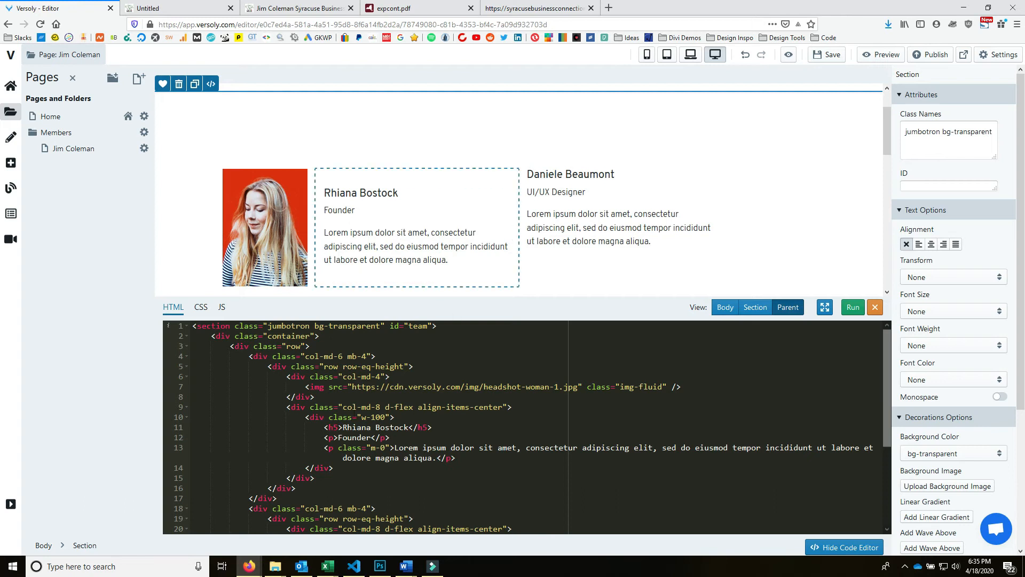
pyautogui.click(247, 201)
pyautogui.click(264, 161)
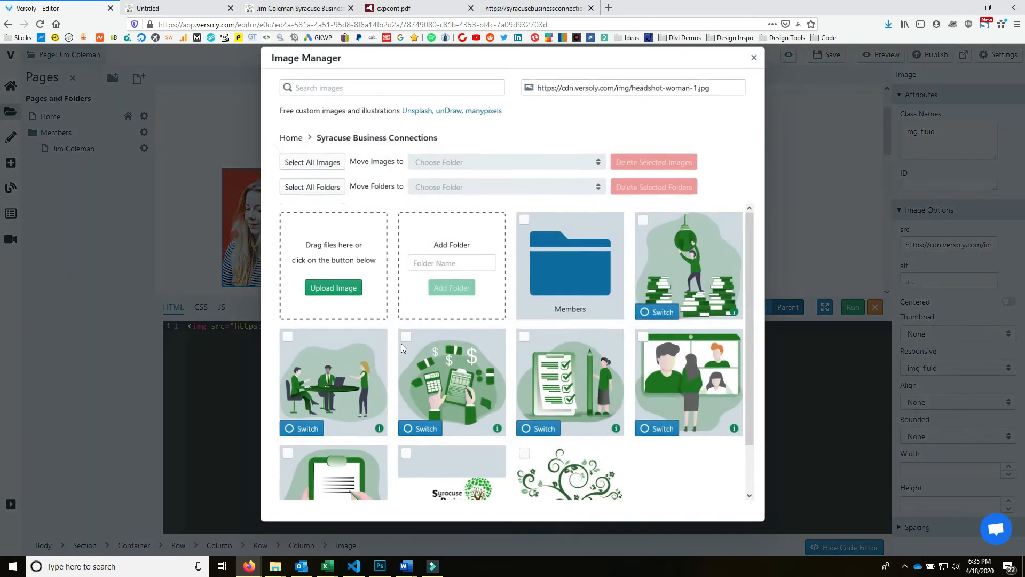
pyautogui.click(597, 298)
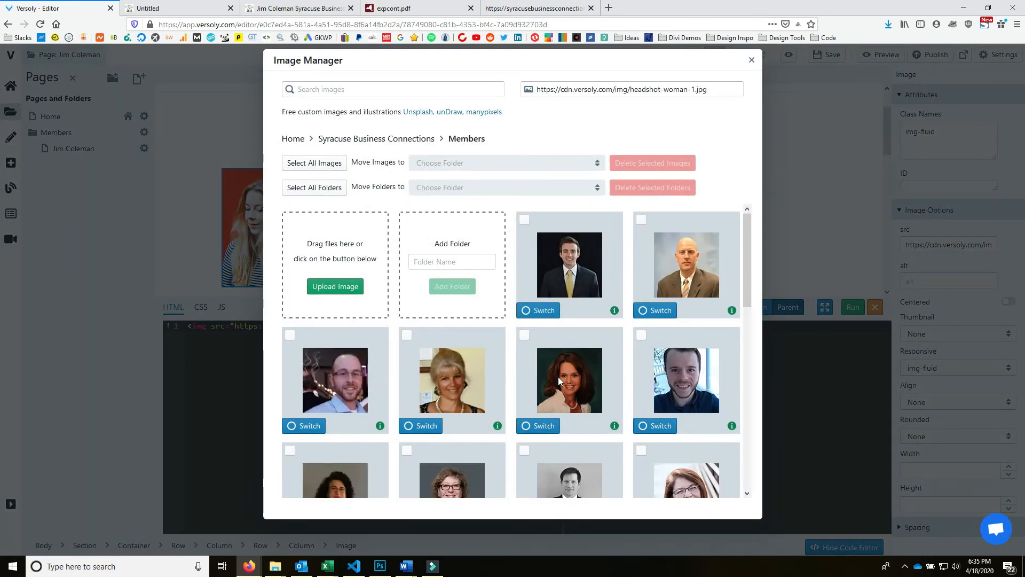
pyautogui.scroll(-5, 559, 377)
pyautogui.scroll(-4, 575, 425)
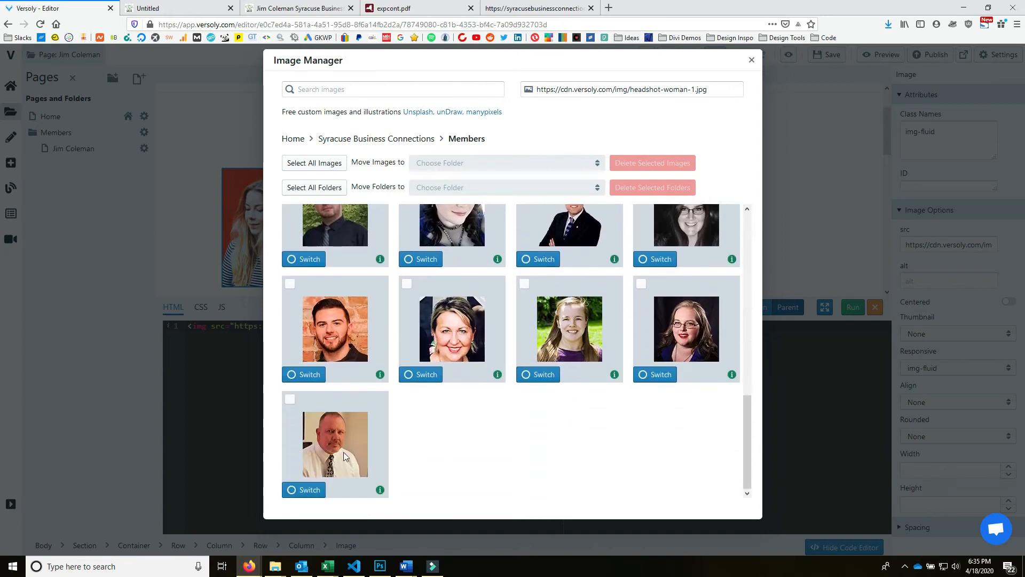
pyautogui.click(303, 490)
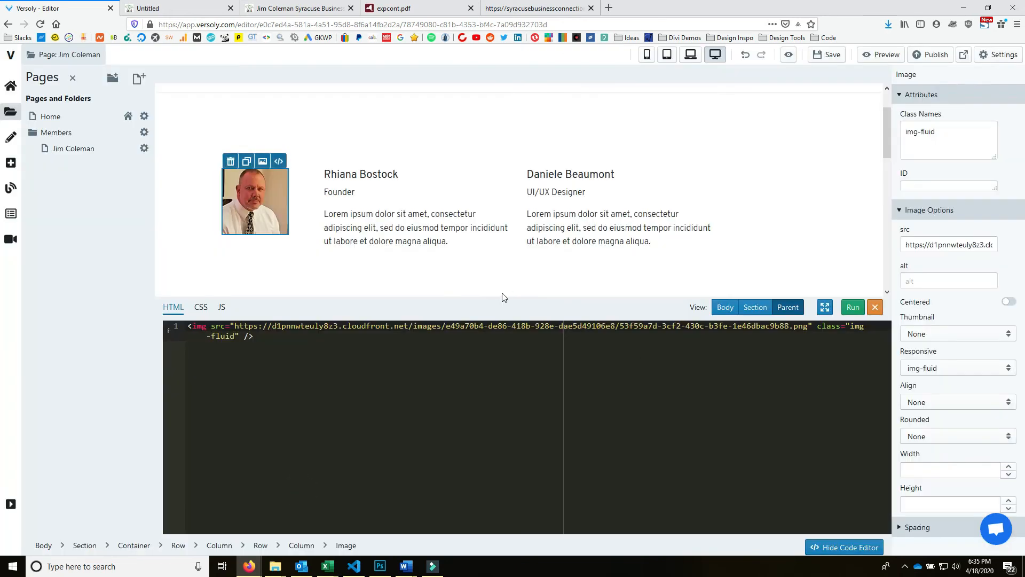
pyautogui.click(297, 167)
# - In the card's HTML, set the heading to the member's name and replace Founder with CH Insurance
pyautogui.click(350, 173)
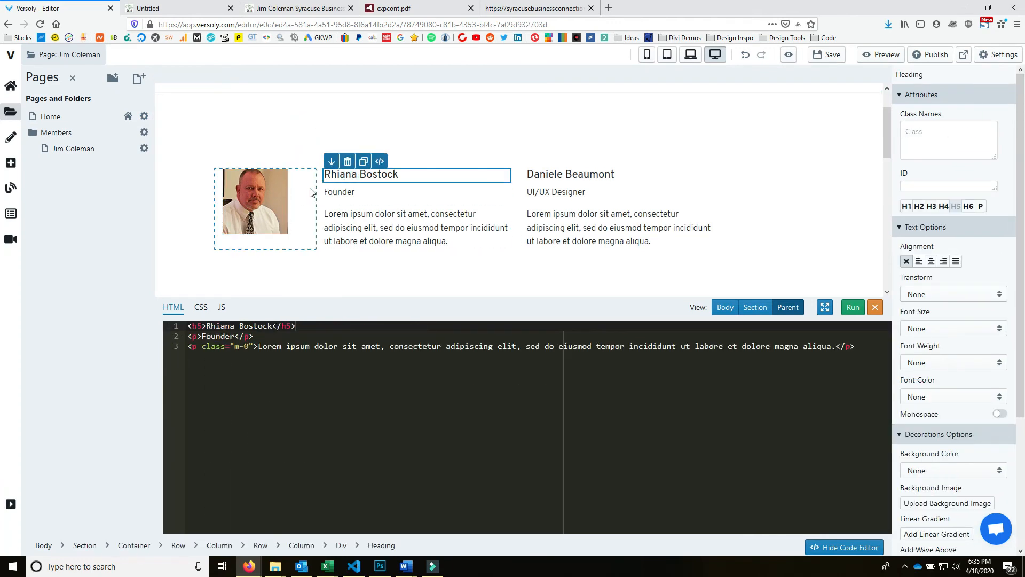
pyautogui.click(304, 192)
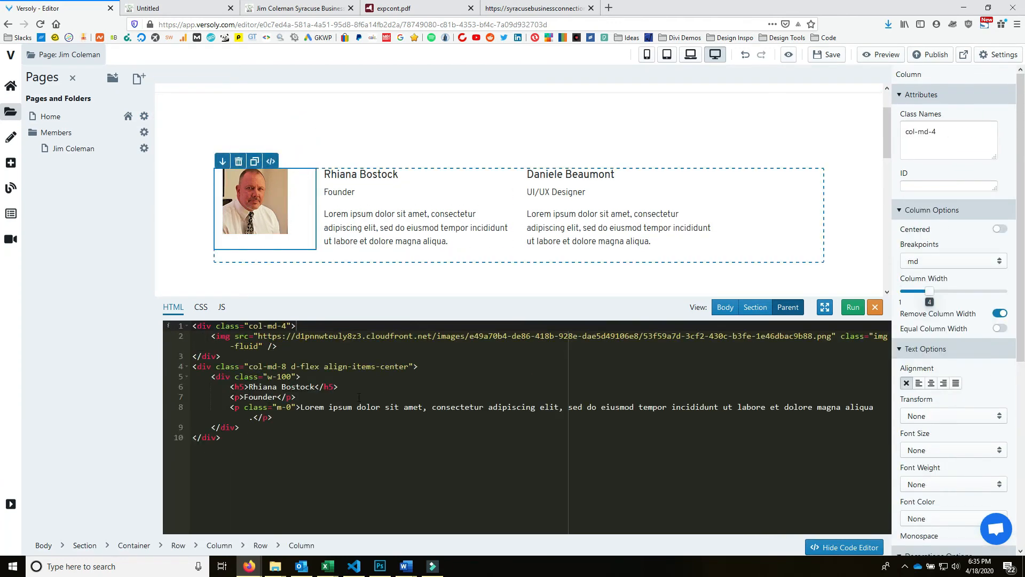
pyautogui.click(316, 386)
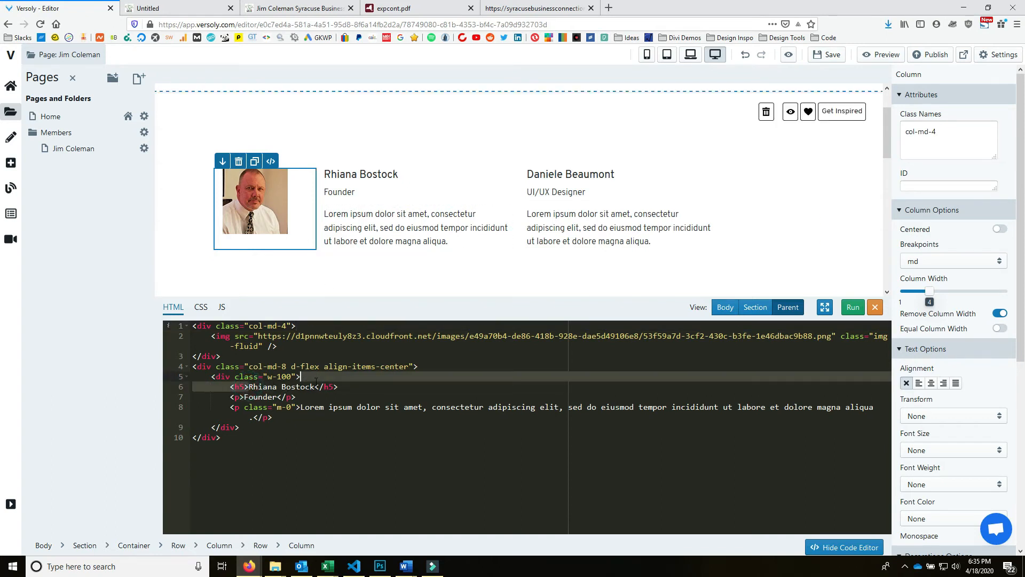
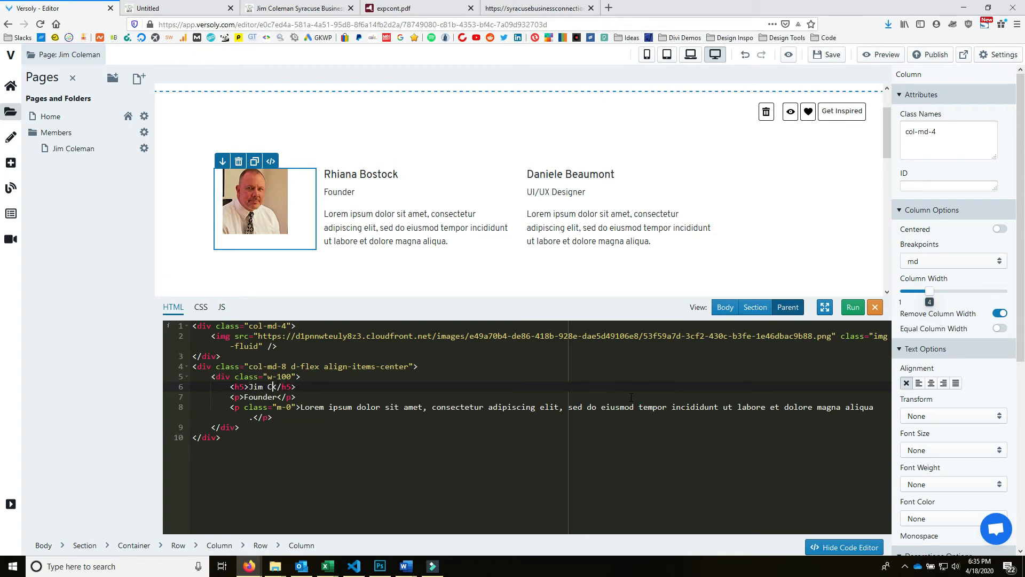
pyautogui.doubleClick(278, 396)
pyautogui.write('CH Insurance')
# - Replace the card's paragraph with placeholder phone and e-mail lines and apply the HTML
pyautogui.click(313, 419)
pyautogui.moveTo(301, 408); pyautogui.dragTo(255, 420)
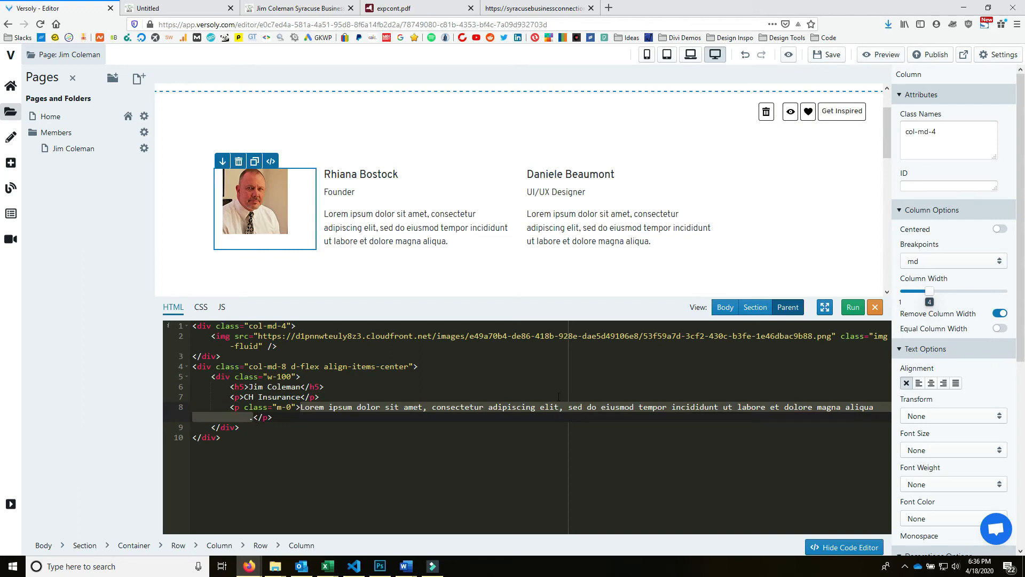
pyautogui.write('Phone')
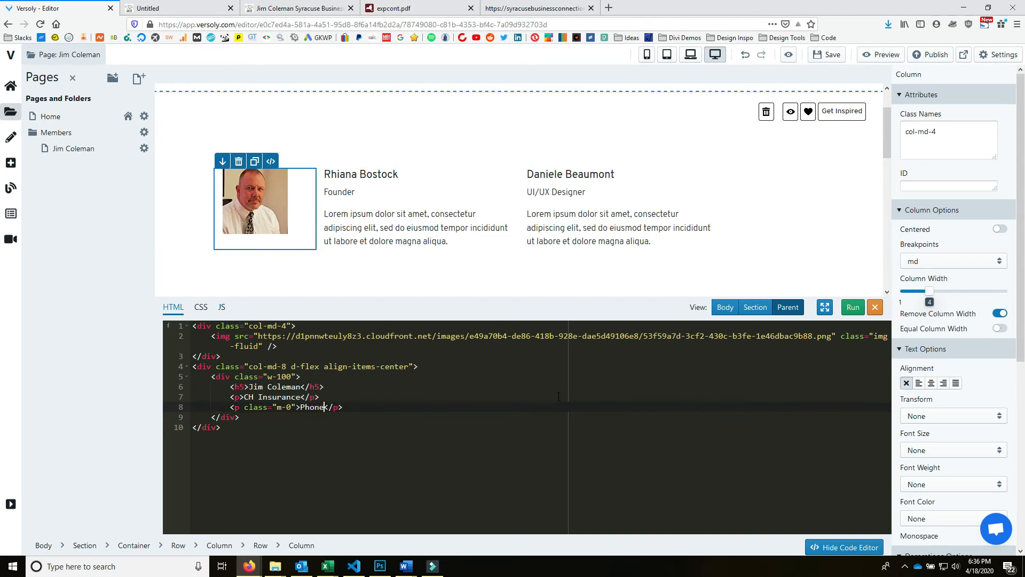
pyautogui.press('BackSpace')
pyautogui.press('BackSpace')
pyautogui.press('BackSpace')
pyautogui.press('BackSpace')
pyautogui.press('BackSpace')
pyautogui.write('555')
pyautogui.write('-555-5555')
pyautogui.write('<br />')
pyautogui.write('email@email')
pyautogui.write('.com')
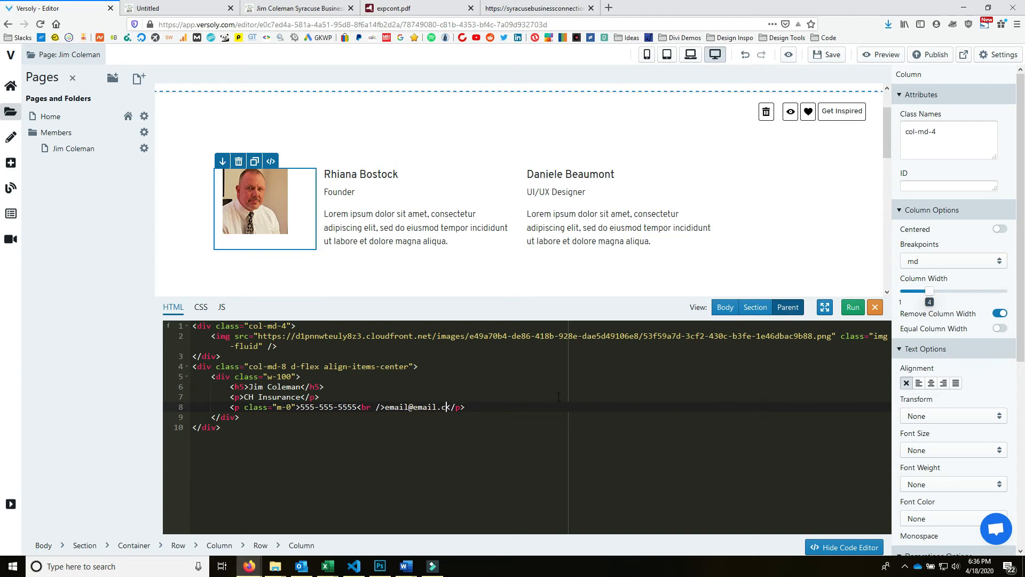
pyautogui.click(853, 308)
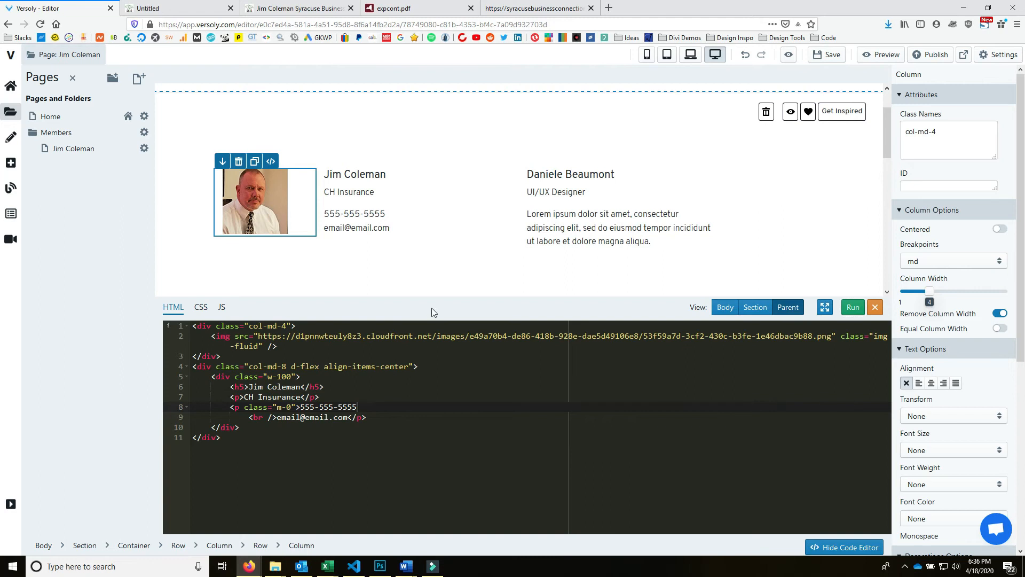
pyautogui.click(755, 307)
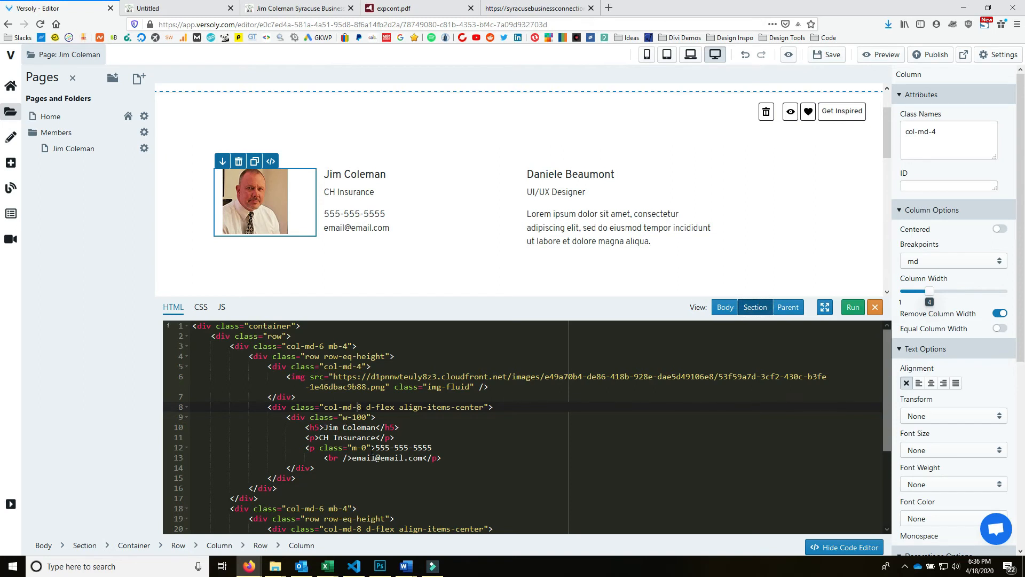
# - Re-enter the column widths as col-md-3 and col-md-9 and run the code
pyautogui.click(360, 366)
pyautogui.press('BackSpace')
pyautogui.write('3')
pyautogui.click(360, 407)
pyautogui.press('BackSpace')
pyautogui.write('9')
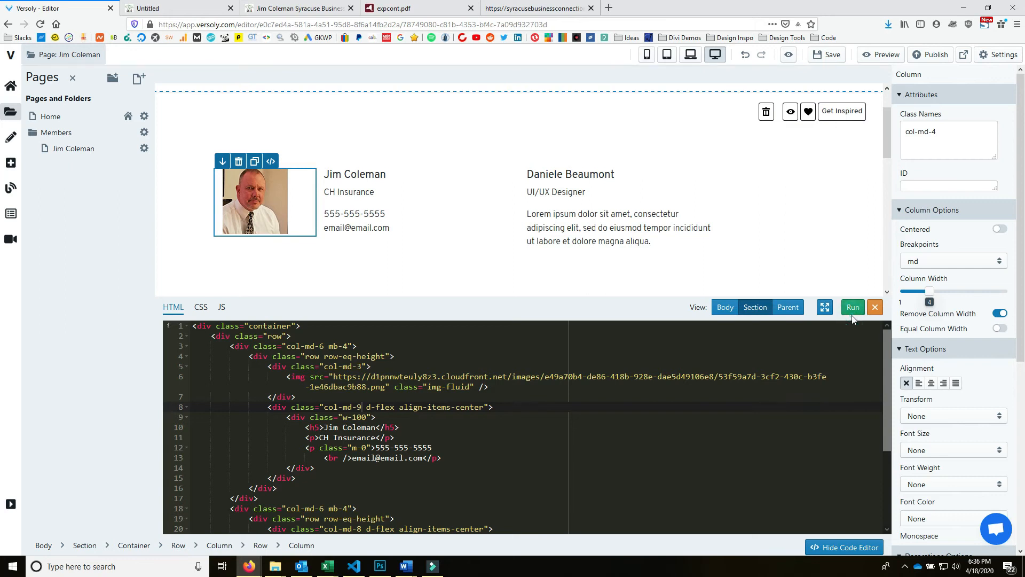
pyautogui.click(853, 308)
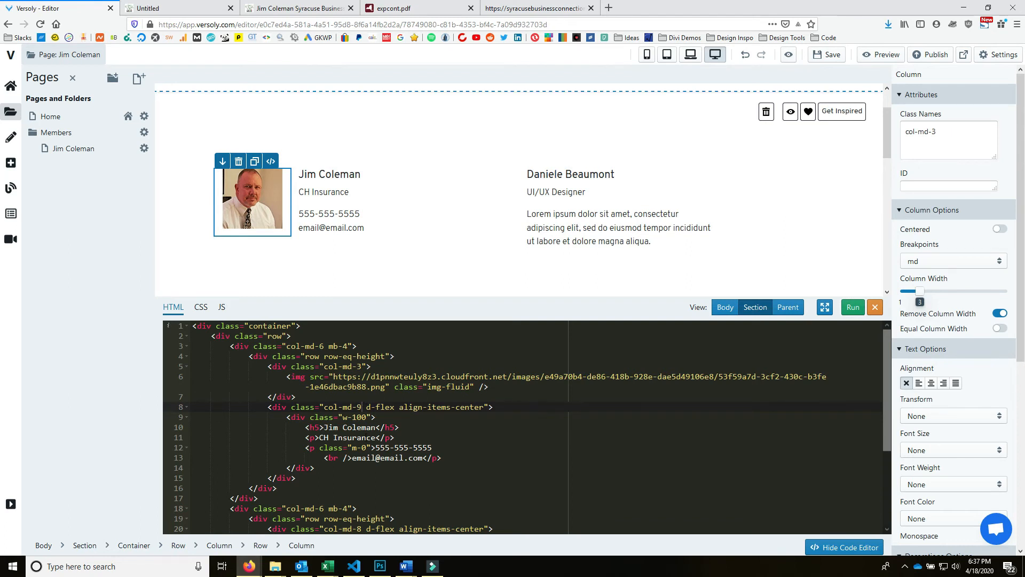
# - Set the photo column to col-md-4 and the text column to col-md-8, then apply
pyautogui.doubleClick(360, 407)
pyautogui.moveTo(282, 366); pyautogui.dragTo(457, 391)
pyautogui.moveTo(298, 397); pyautogui.dragTo(268, 366)
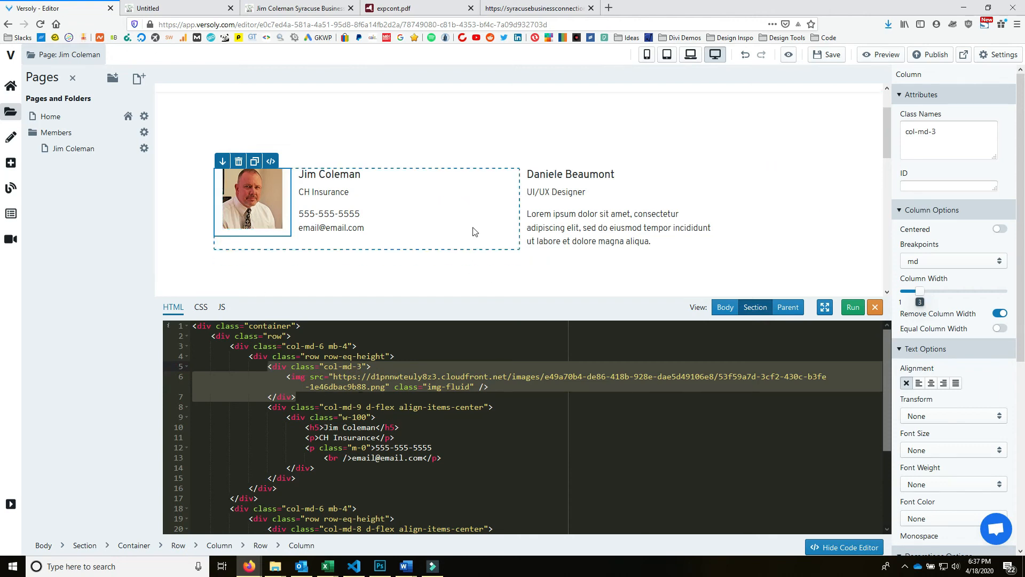
pyautogui.click(361, 366)
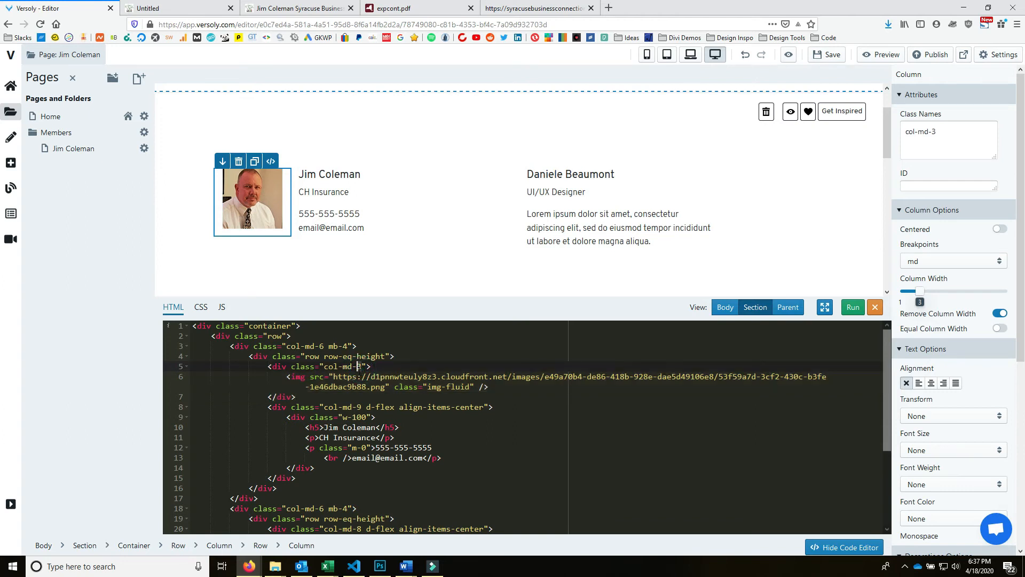
pyautogui.press('BackSpace')
pyautogui.write('4')
pyautogui.click(361, 407)
pyautogui.press('BackSpace')
pyautogui.write('8')
pyautogui.click(853, 307)
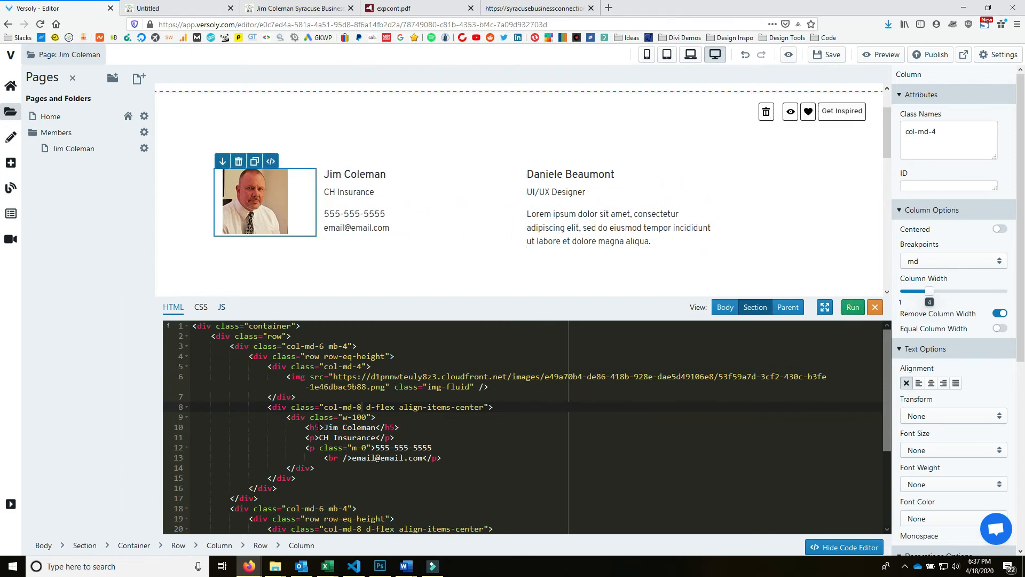
# - Narrow the card column from col-md-6 to col-md-4 and apply it
pyautogui.click(347, 346)
pyautogui.click(324, 346)
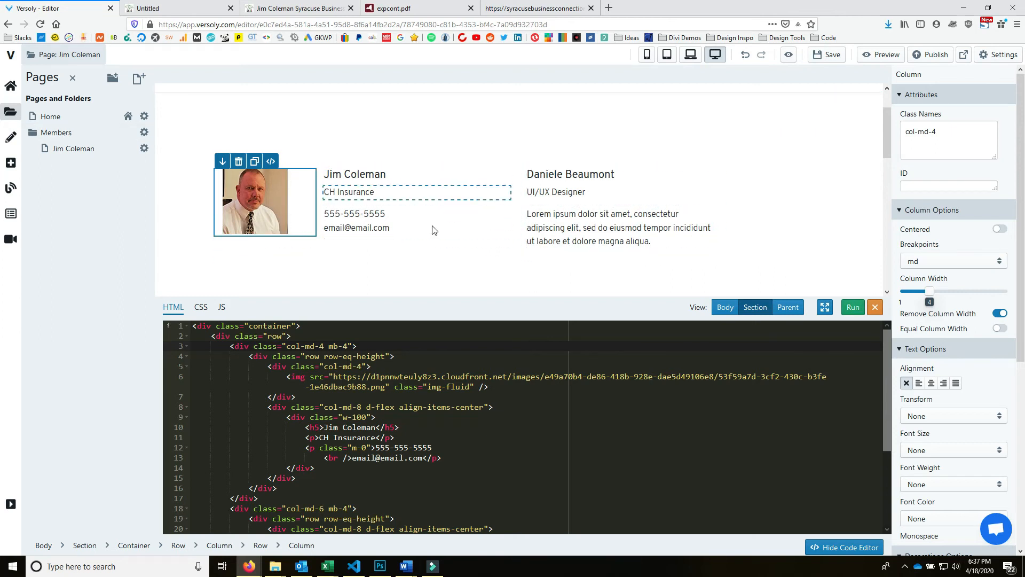
pyautogui.click(852, 307)
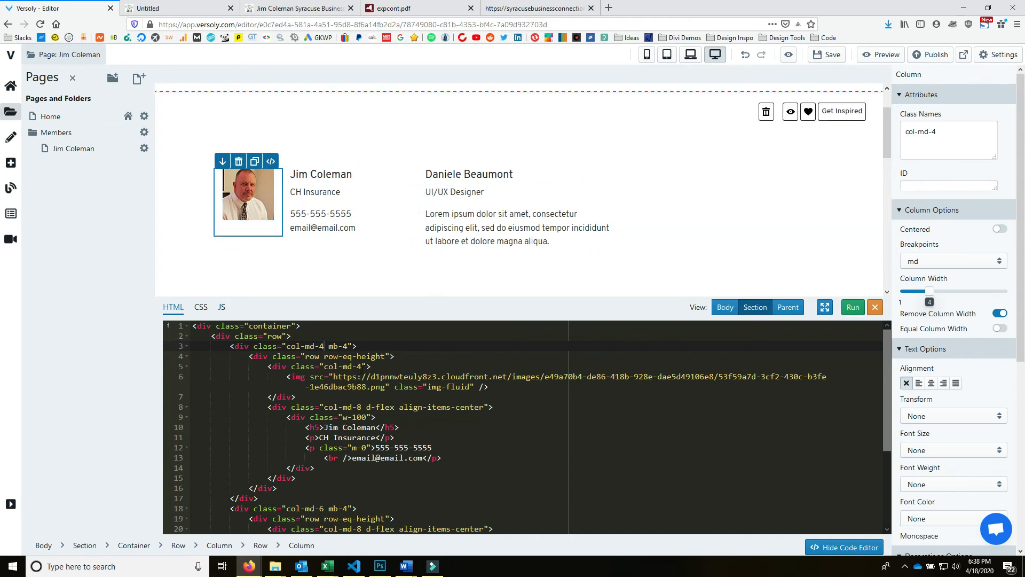
# - Add col-sm-12 to the card column, save, and preview the page at mobile width
pyautogui.click(363, 367)
pyautogui.press('BackSpace')
pyautogui.click(348, 346)
pyautogui.write('col-sm-12')
pyautogui.click(853, 307)
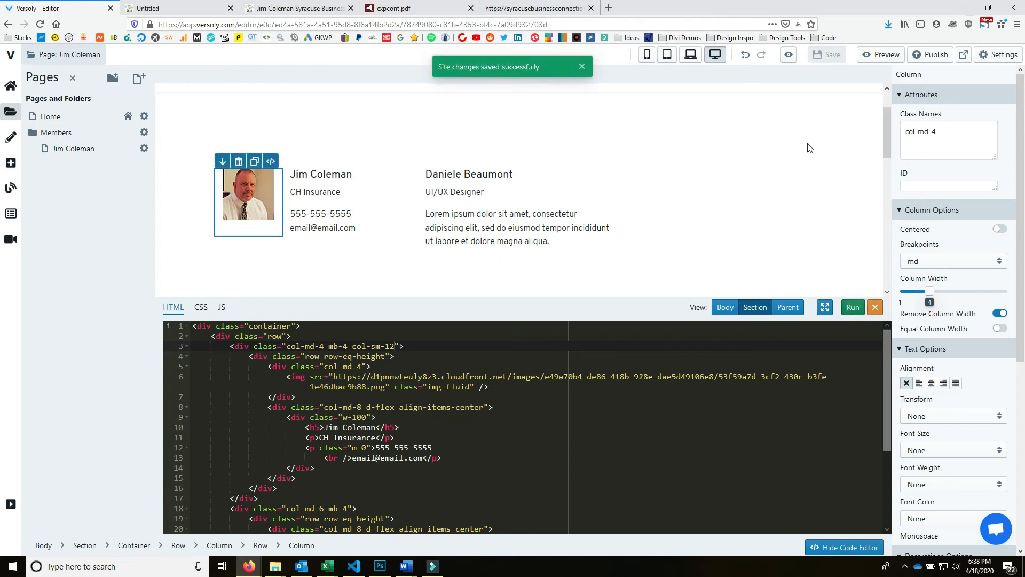
pyautogui.click(646, 54)
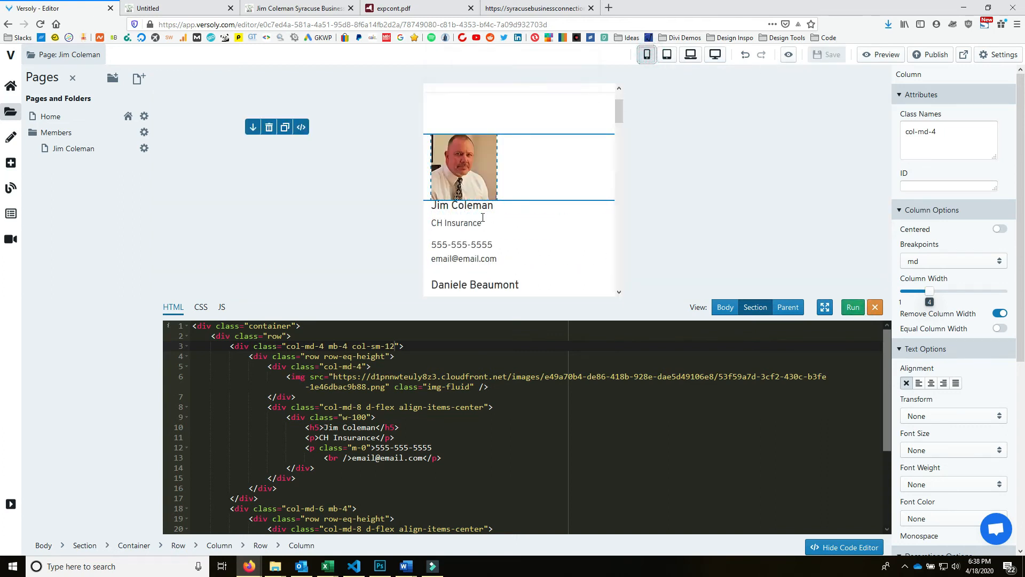
# - Check the member card's mobile layout, then return the preview to desktop width
pyautogui.scroll(-2, 516, 235)
pyautogui.scroll(3, 526, 224)
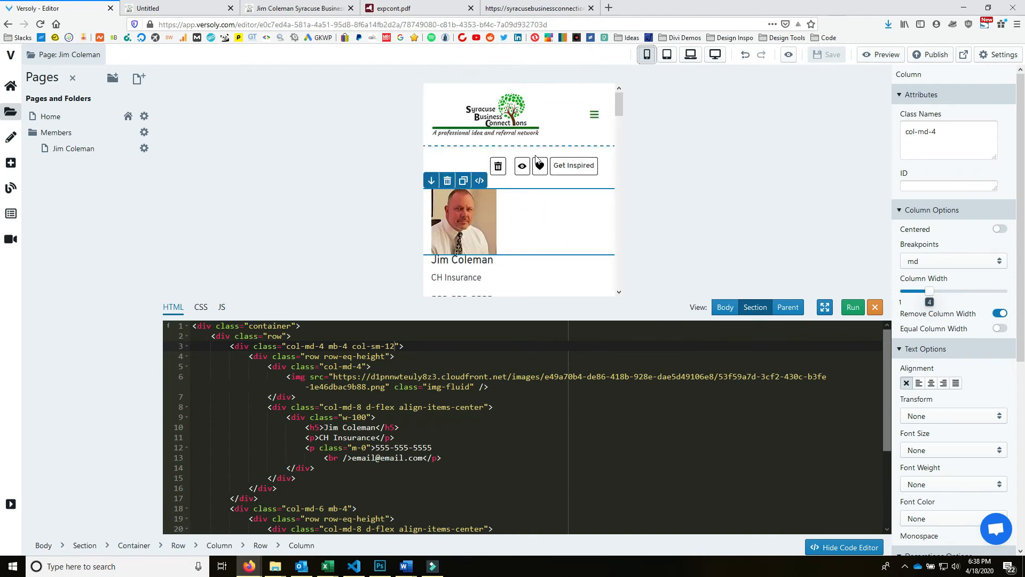
pyautogui.scroll(-2, 539, 194)
pyautogui.scroll(-2, 542, 197)
pyautogui.scroll(3, 542, 192)
pyautogui.scroll(-6, 544, 219)
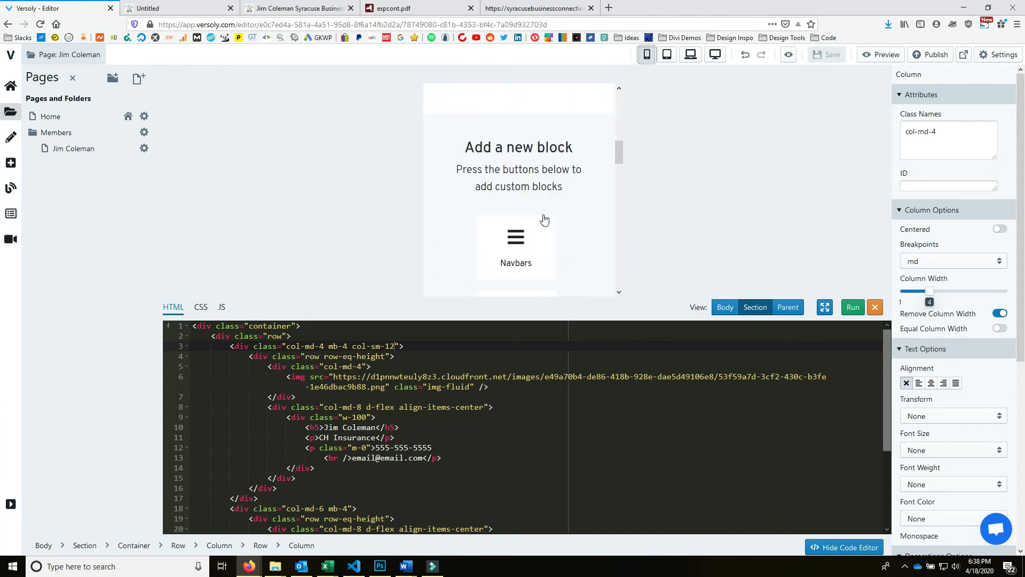
pyautogui.scroll(6, 547, 228)
pyautogui.click(710, 35)
pyautogui.click(711, 36)
pyautogui.click(715, 52)
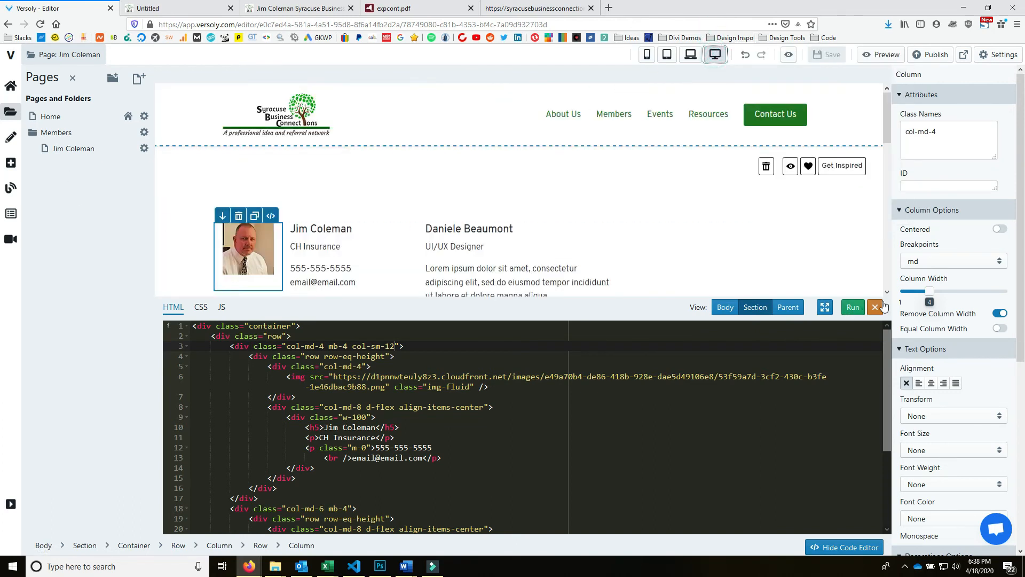
pyautogui.scroll(-2, 395, 401)
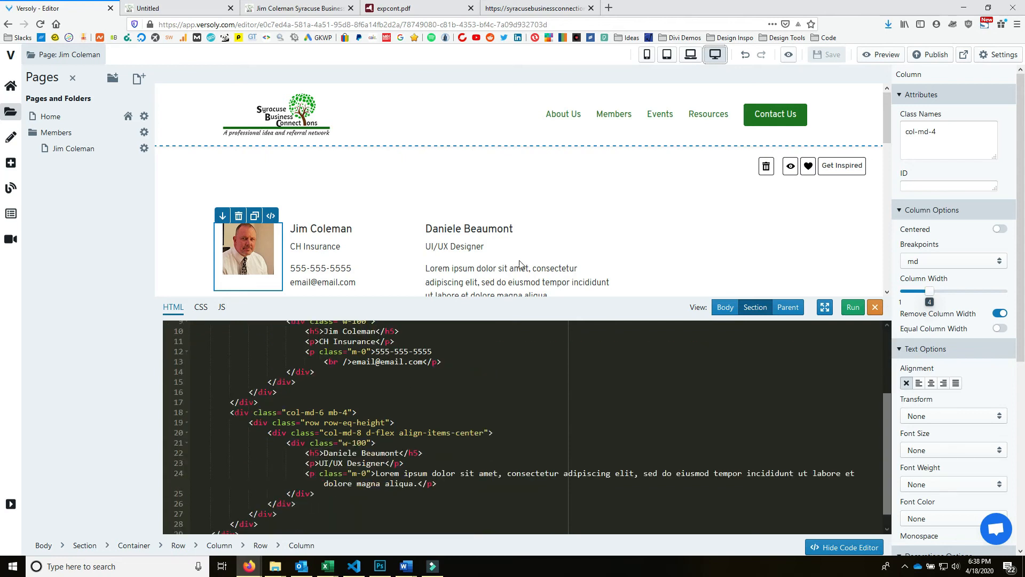
pyautogui.scroll(2, 420, 401)
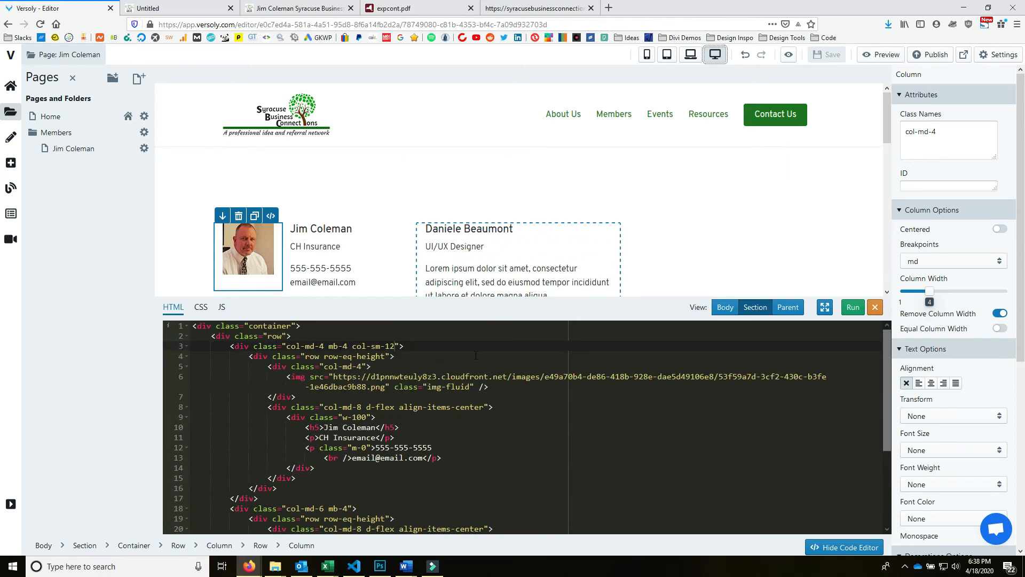
pyautogui.scroll(-2, 476, 355)
# - Change the placeholder card's column classes to col-md-8 mb-4 col-sm-12
pyautogui.click(321, 443)
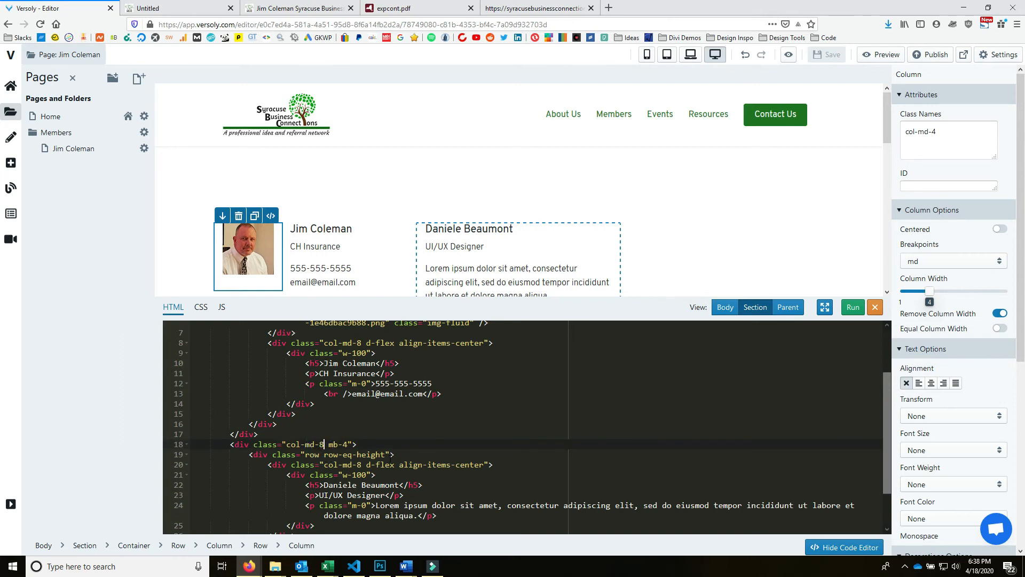
pyautogui.write('mb-4 col-sm-12')
pyautogui.scroll(-1, 407, 470)
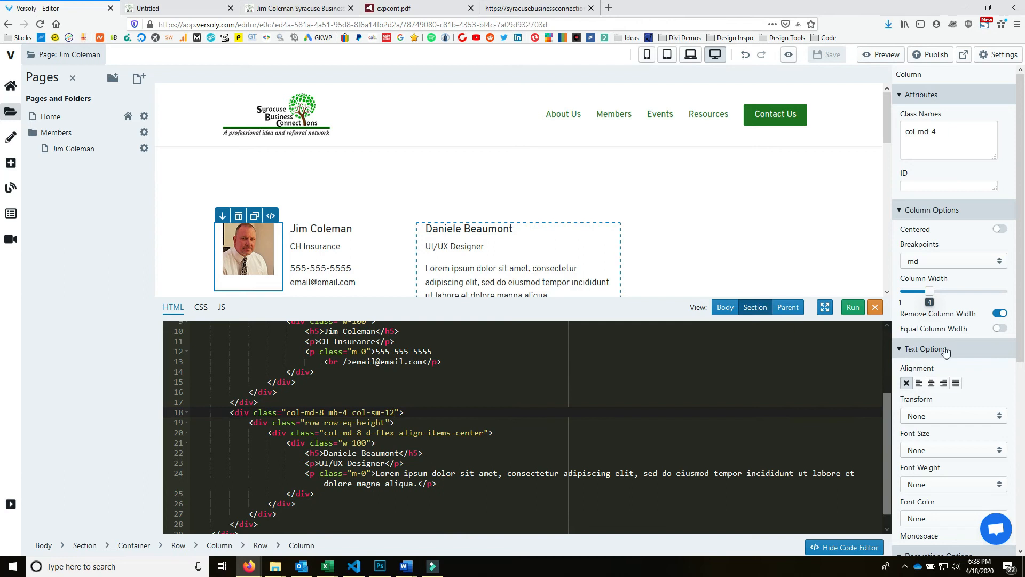
pyautogui.scroll(-1, 563, 426)
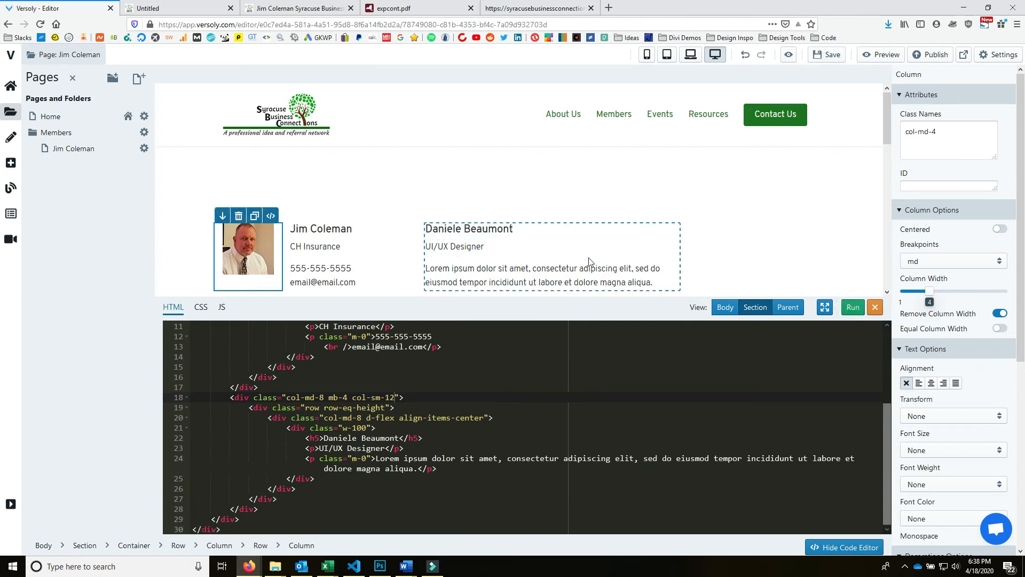
pyautogui.scroll(2, 388, 427)
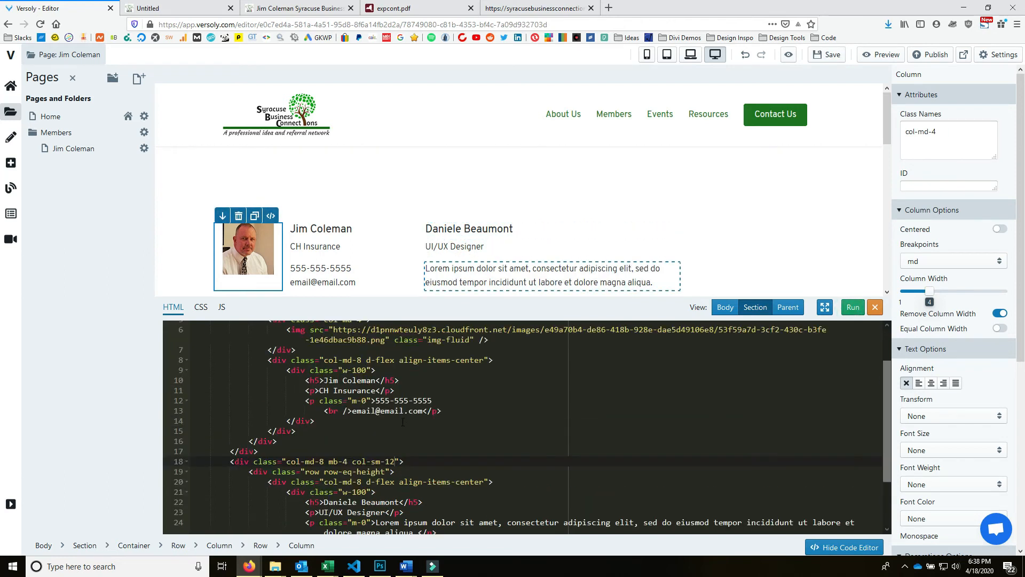
pyautogui.scroll(2, 354, 370)
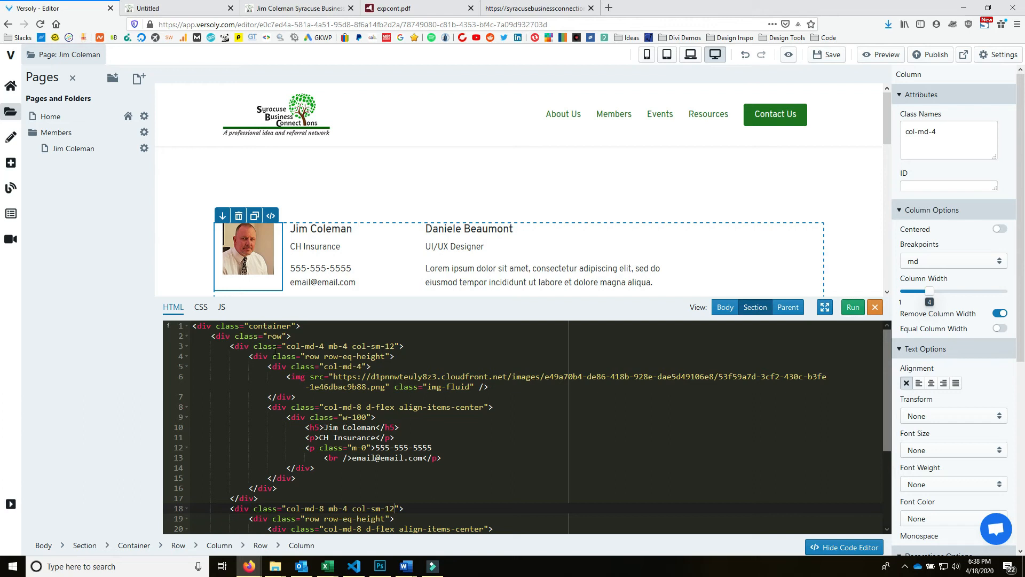
pyautogui.scroll(-2, 523, 427)
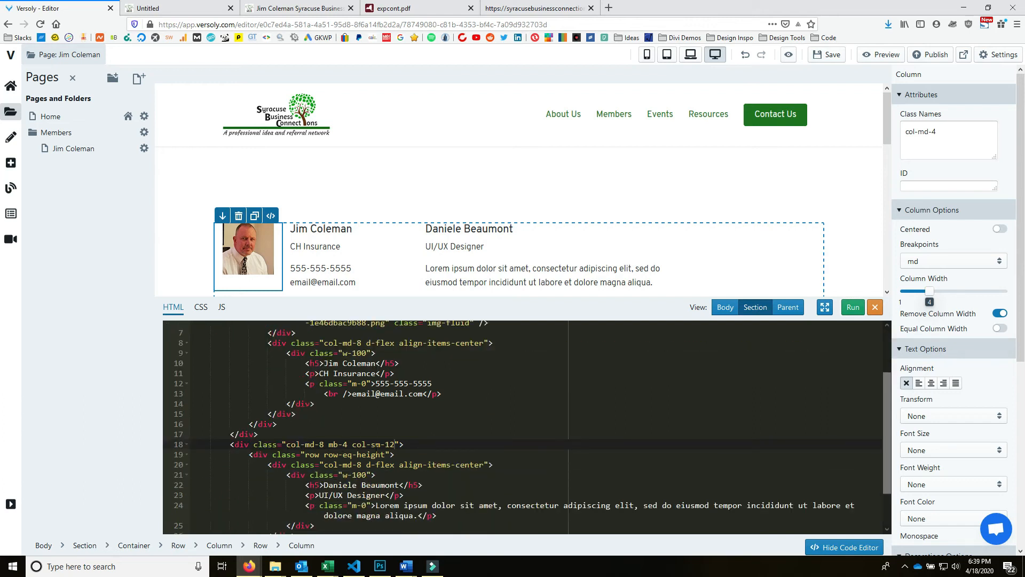
pyautogui.scroll(-2, 384, 443)
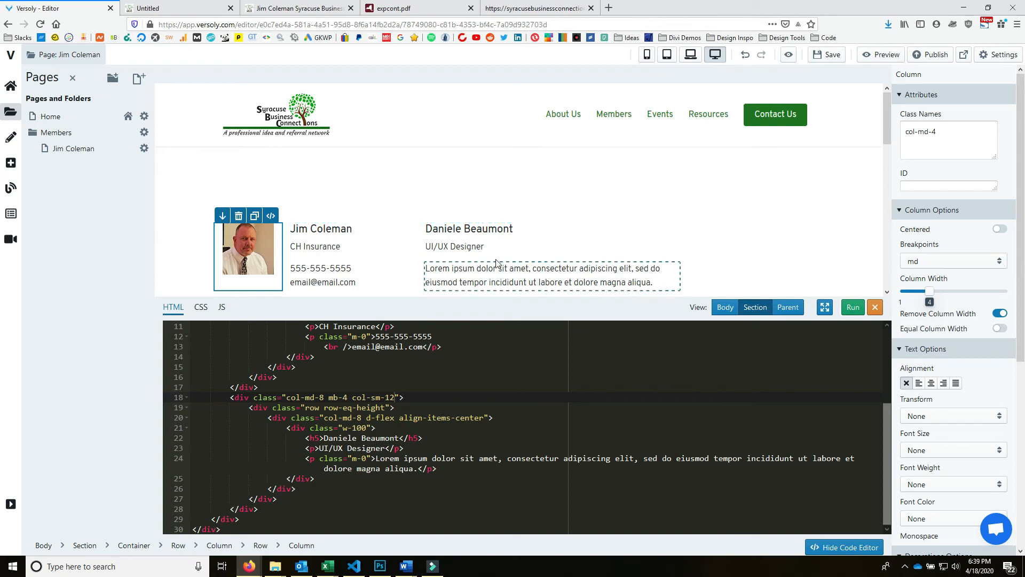
pyautogui.scroll(-1, 495, 263)
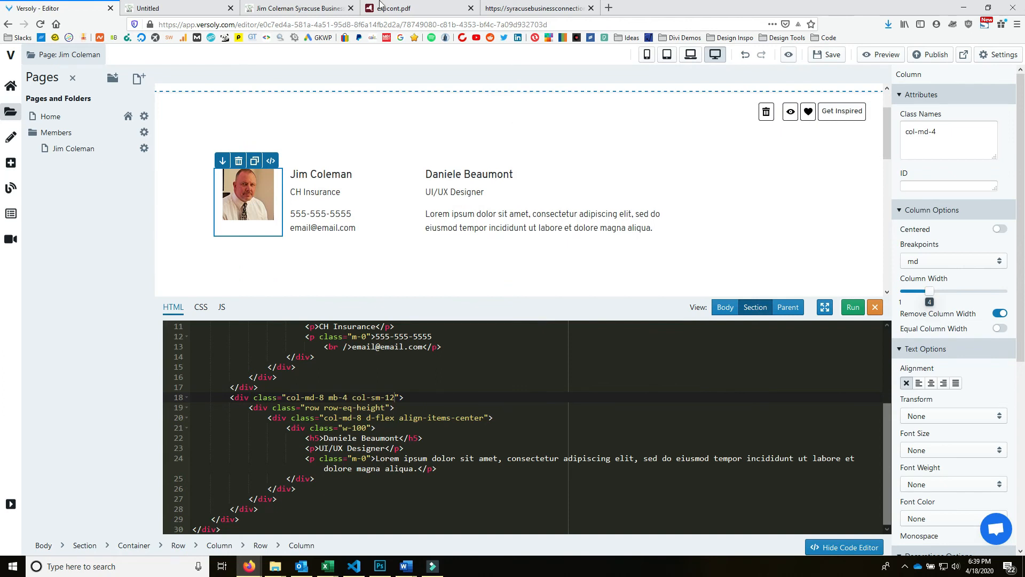
# - Replace the UI/UX Designer line and Lorem ipsum placeholder with the member's copied bio text
pyautogui.hotkey('ctrl', 'Tab')
pyautogui.hotkey('ctrl', 'Tab')
pyautogui.rightClick(292, 303)
pyautogui.click(316, 274)
pyautogui.hotkey('ctrl', 'shift', 'Tab')
pyautogui.hotkey('ctrl', 'shift', 'Tab')
pyautogui.click(471, 454)
pyautogui.moveTo(414, 449); pyautogui.dragTo(193, 449)
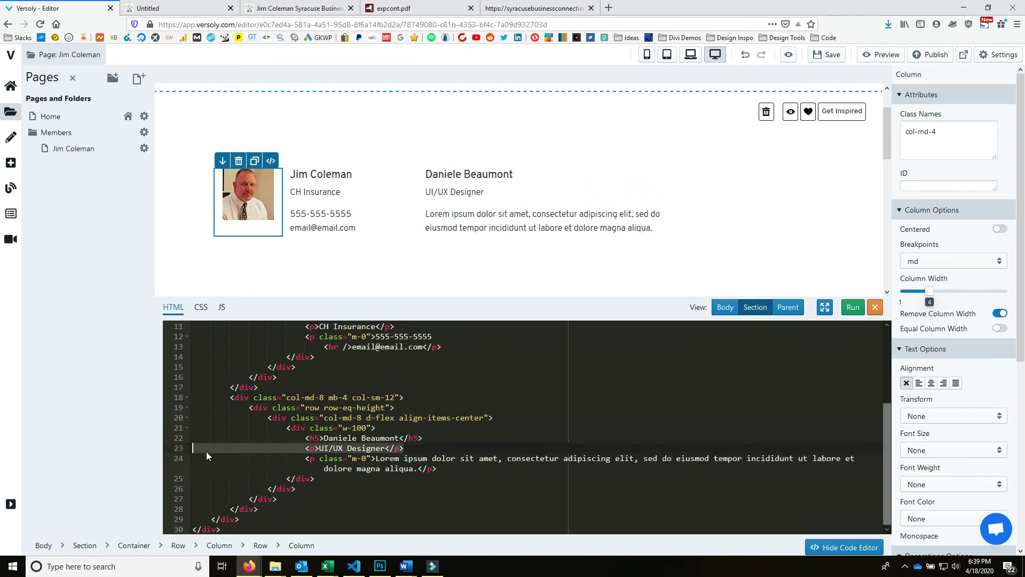
pyautogui.press('BackSpace')
pyautogui.press('BackSpace')
pyautogui.moveTo(376, 458); pyautogui.dragTo(418, 468)
pyautogui.hotkey('ctrl', 'v')
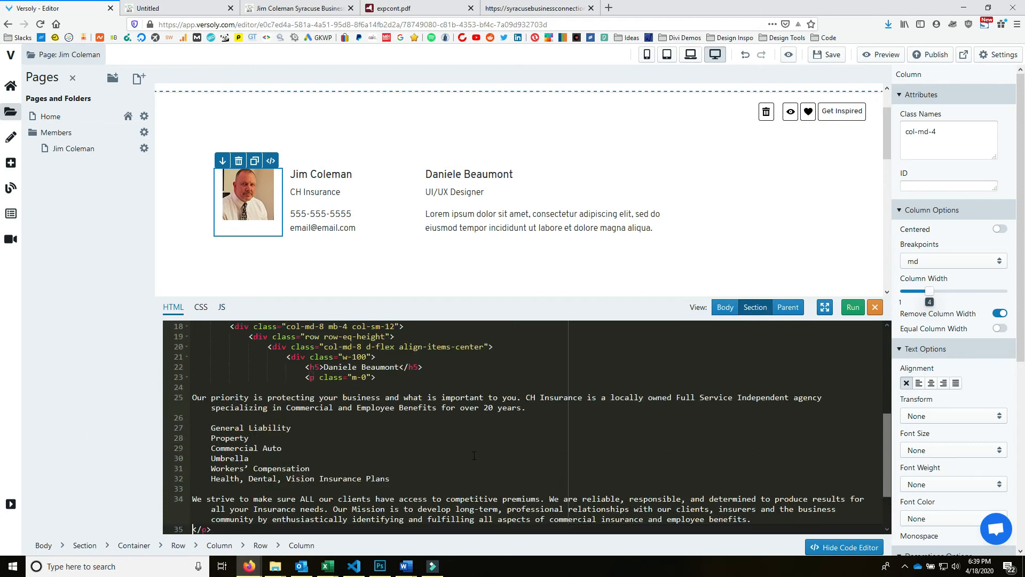
# - Join the bio onto its paragraph tag line and close it with </p>
pyautogui.click(193, 398)
pyautogui.press('BackSpace')
pyautogui.press('BackSpace')
pyautogui.click(808, 389)
pyautogui.write('</p>')
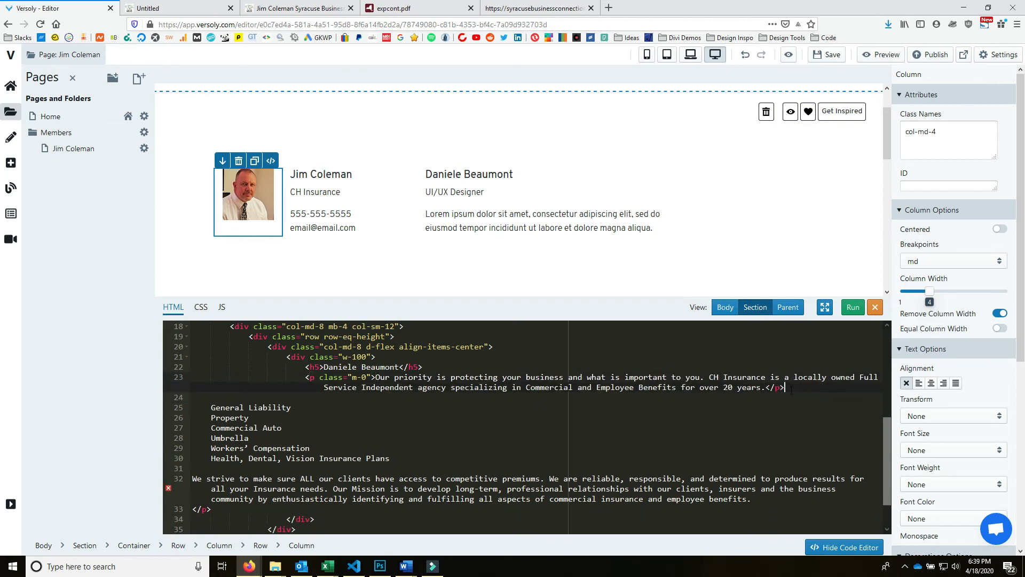
# - Start the coverage list with a <ul> and a first <li> item
pyautogui.click(220, 407)
pyautogui.press('BackSpace')
pyautogui.press('BackSpace')
pyautogui.hotkey('shift', 'Tab')
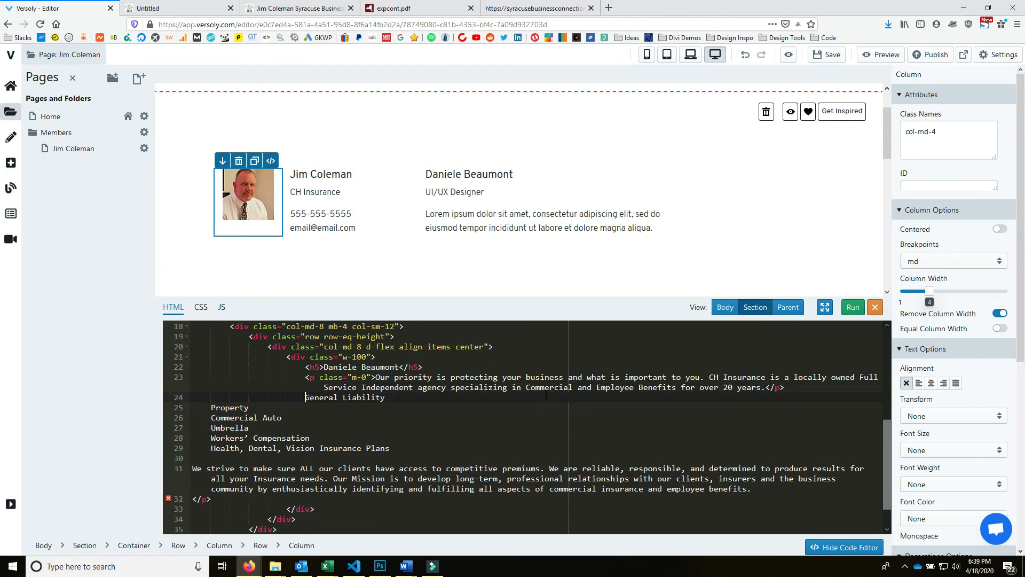
pyautogui.write('<ul></ul>')
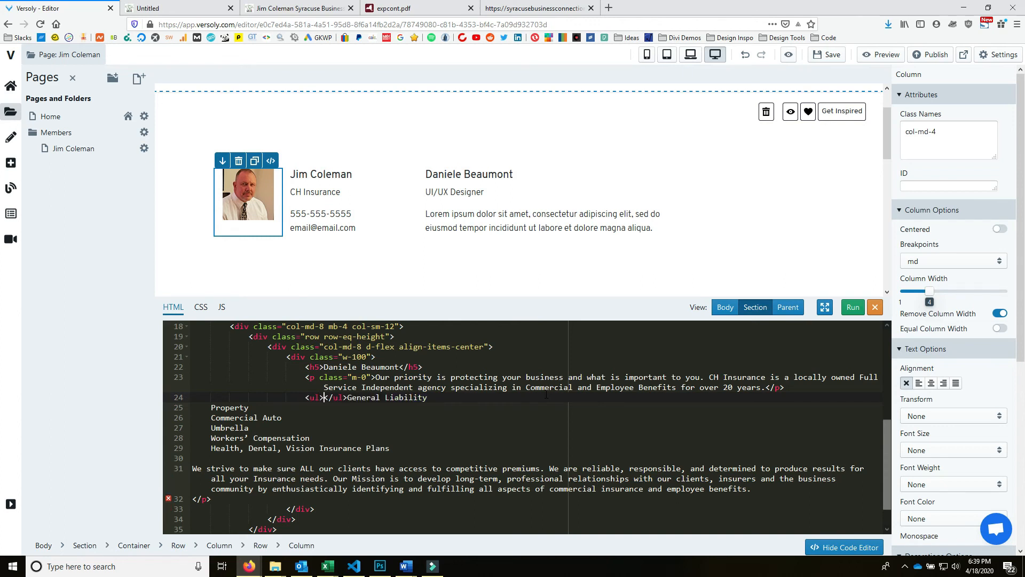
pyautogui.press('Return')
pyautogui.write('<li></li>')
# - Duplicate the empty list item so the list has six empty <li></li> lines
pyautogui.moveTo(415, 421); pyautogui.dragTo(324, 408)
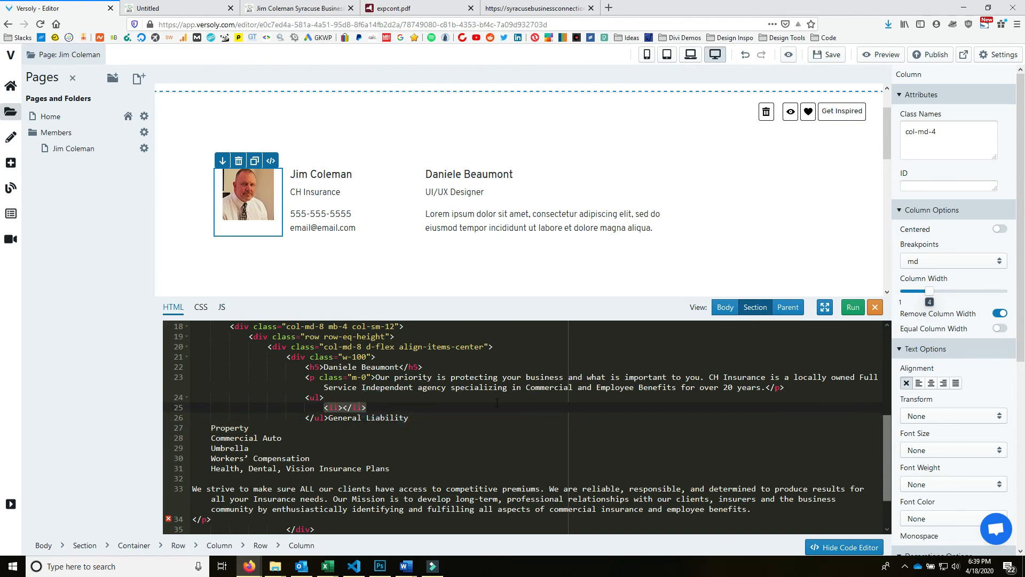
pyautogui.hotkey('ctrl', 'v')
pyautogui.press('Return')
pyautogui.hotkey('ctrl', 'v')
pyautogui.press('Return')
pyautogui.hotkey('ctrl', 'v')
pyautogui.hotkey('ctrl', 'v')
pyautogui.press('Return')
pyautogui.hotkey('ctrl', 'v')
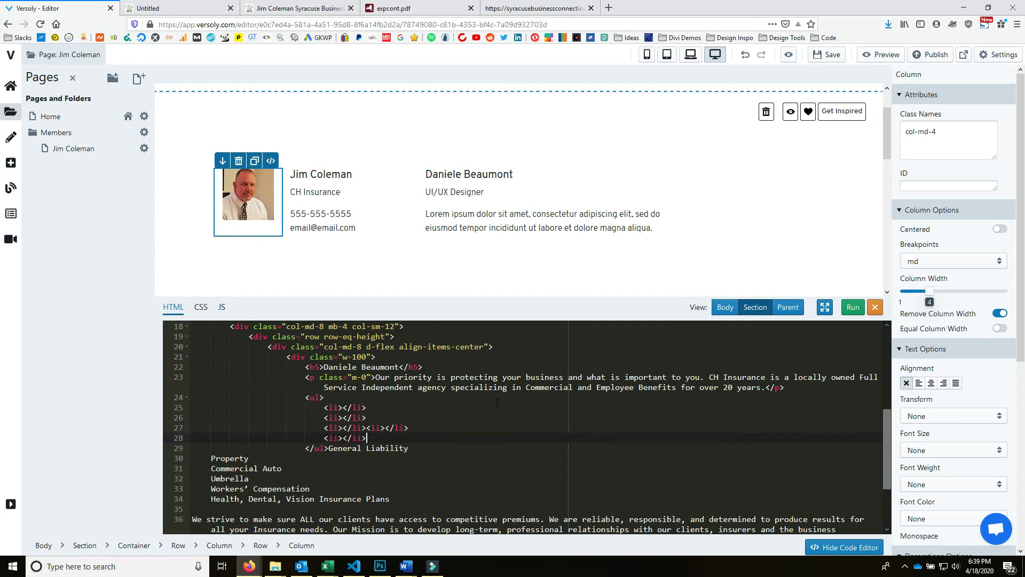
pyautogui.press('Return')
pyautogui.hotkey('ctrl', 'v')
pyautogui.click(366, 427)
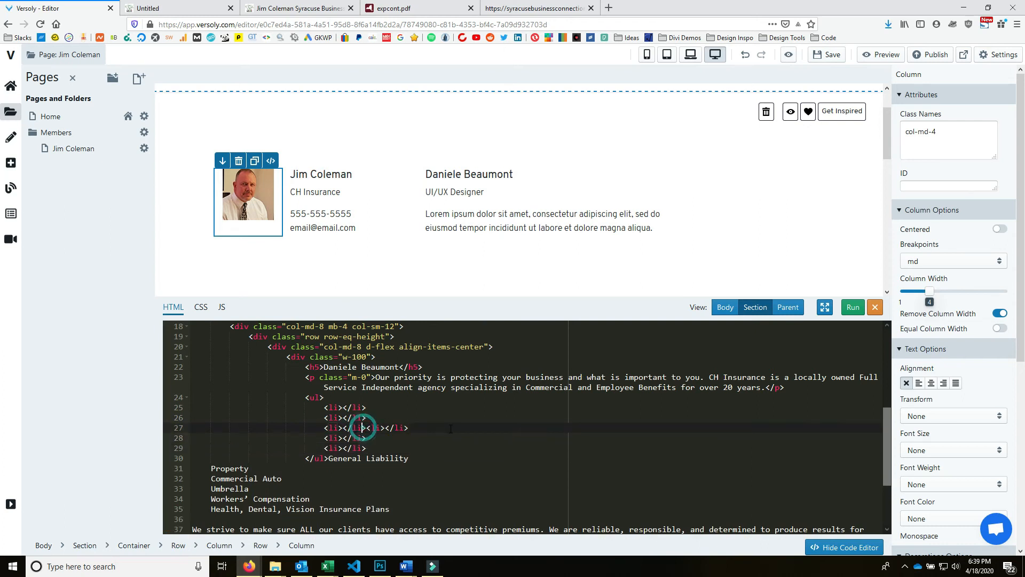
pyautogui.press('Return')
# - Move General Liability, Property and Commercial Auto into the first three list items
pyautogui.moveTo(427, 468); pyautogui.dragTo(329, 468)
pyautogui.hotkey('ctrl', 'x')
pyautogui.click(342, 408)
pyautogui.hotkey('ctrl', 'v')
pyautogui.moveTo(249, 479); pyautogui.dragTo(211, 478)
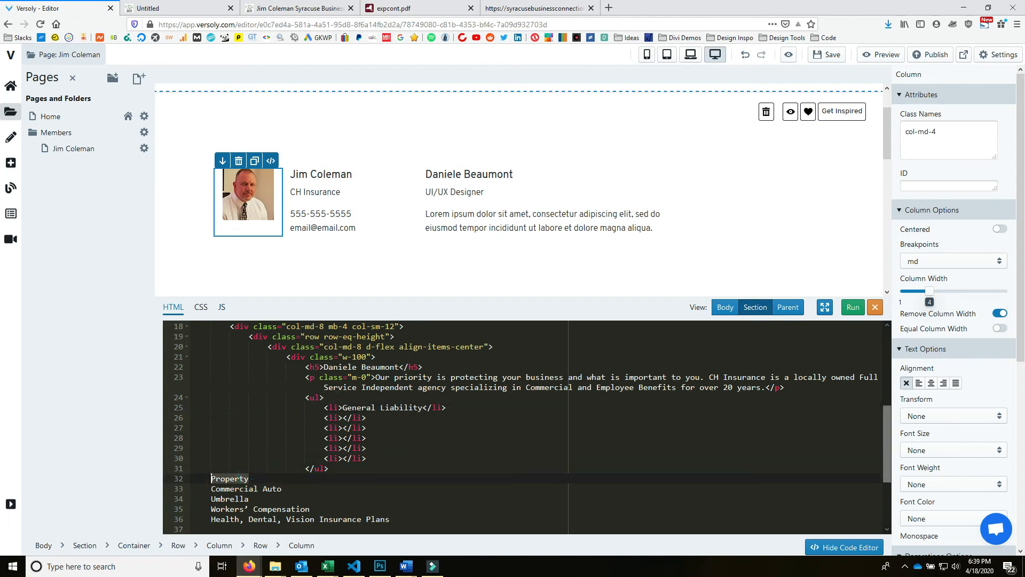
pyautogui.hotkey('ctrl', 'x')
pyautogui.click(342, 417)
pyautogui.hotkey('ctrl', 'v')
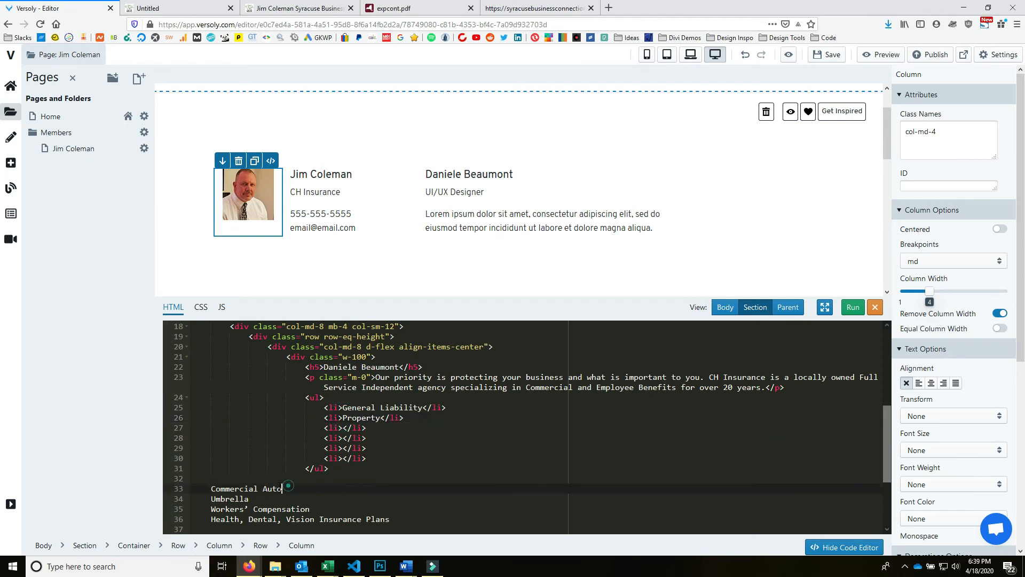
pyautogui.moveTo(282, 488); pyautogui.dragTo(210, 489)
pyautogui.hotkey('ctrl', 'x')
pyautogui.click(341, 427)
pyautogui.hotkey('ctrl', 'v')
# - Move Umbrella, Workers' Compensation and Health, Dental, Vision Insurance Plans into the remaining items
pyautogui.click(263, 495)
pyautogui.moveTo(263, 494); pyautogui.dragTo(215, 498)
pyautogui.hotkey('ctrl', 'x')
pyautogui.click(342, 438)
pyautogui.hotkey('ctrl', 'v')
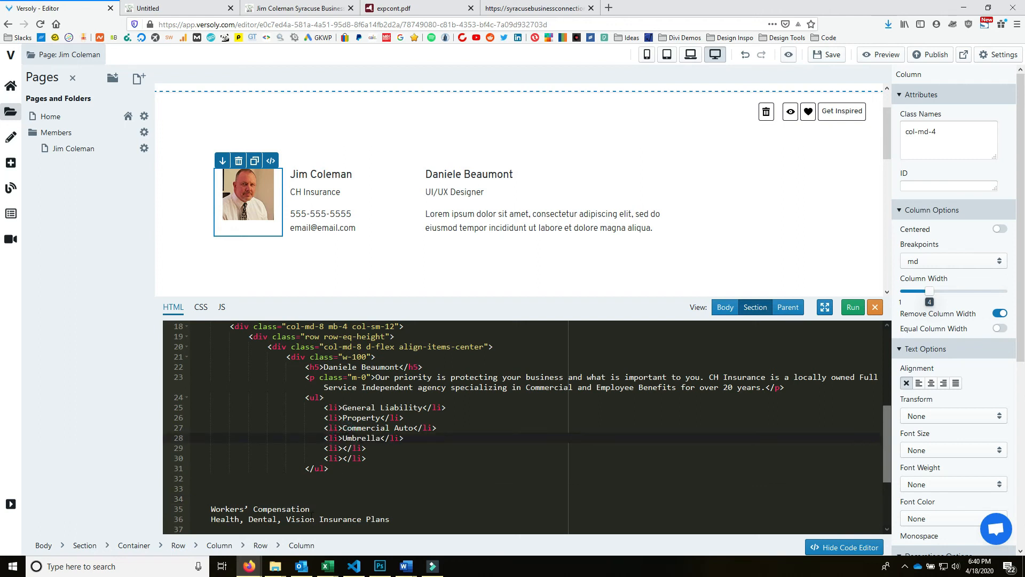
pyautogui.moveTo(312, 508); pyautogui.dragTo(211, 508)
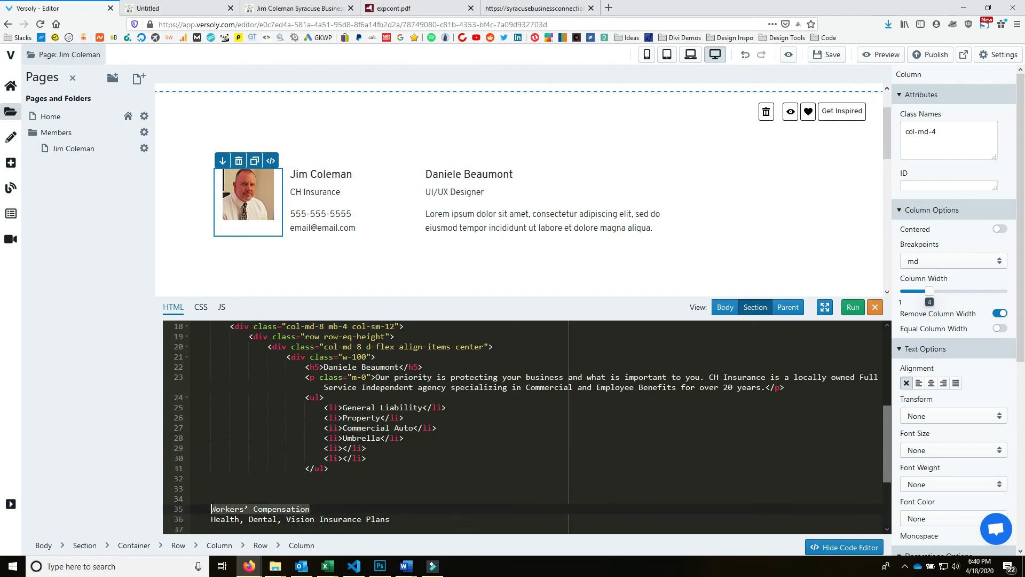
pyautogui.hotkey('ctrl', 'x')
pyautogui.hotkey('ctrl', 'v')
pyautogui.moveTo(390, 520); pyautogui.dragTo(211, 520)
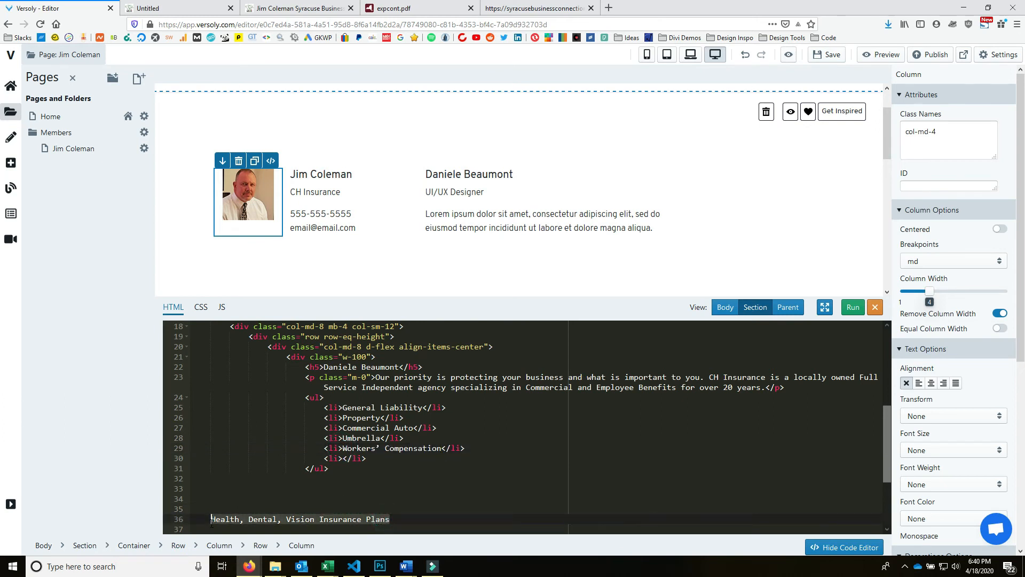
pyautogui.hotkey('ctrl', 'x')
pyautogui.click(342, 458)
pyautogui.hotkey('ctrl', 'v')
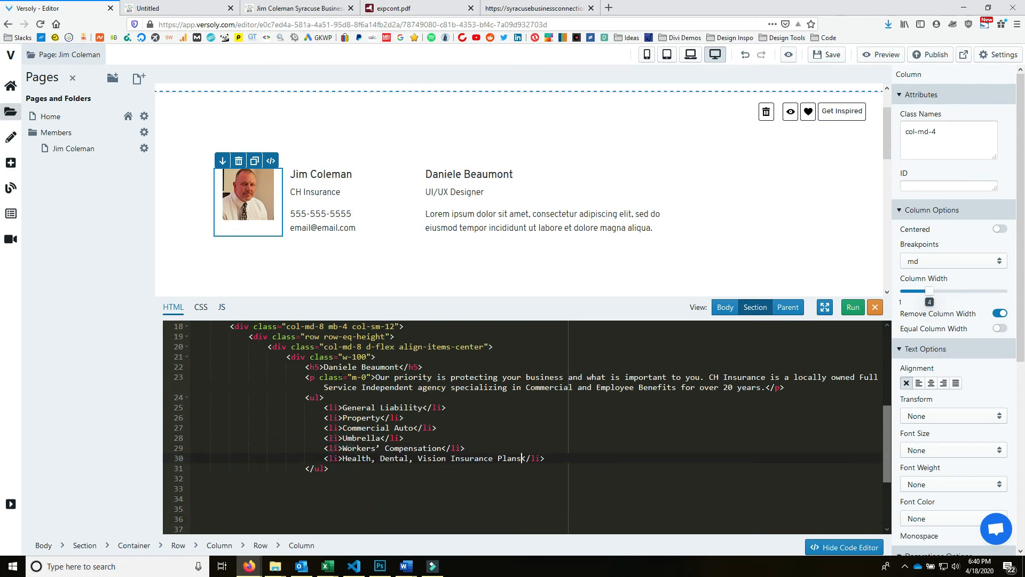
pyautogui.moveTo(374, 377)
pyautogui.mouseDown()
pyautogui.moveTo(303, 380)
pyautogui.moveTo(372, 377)
pyautogui.mouseUp()
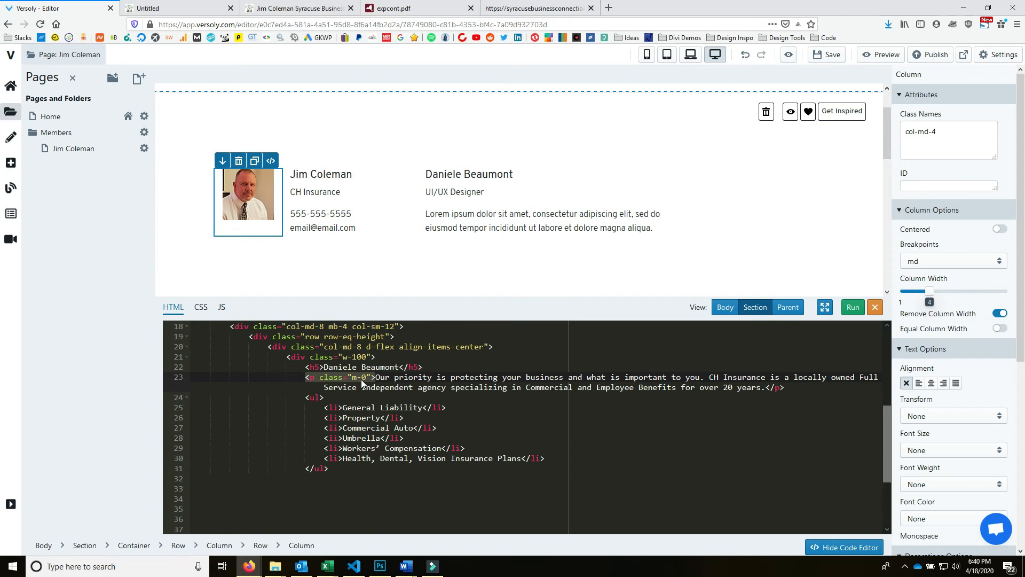
# - Put <p class="m-0"> before the 'We strive…' mission text, remove the blank line, and run the code
pyautogui.hotkey('ctrl', 'c')
pyautogui.scroll(-2, 435, 423)
pyautogui.click(256, 449)
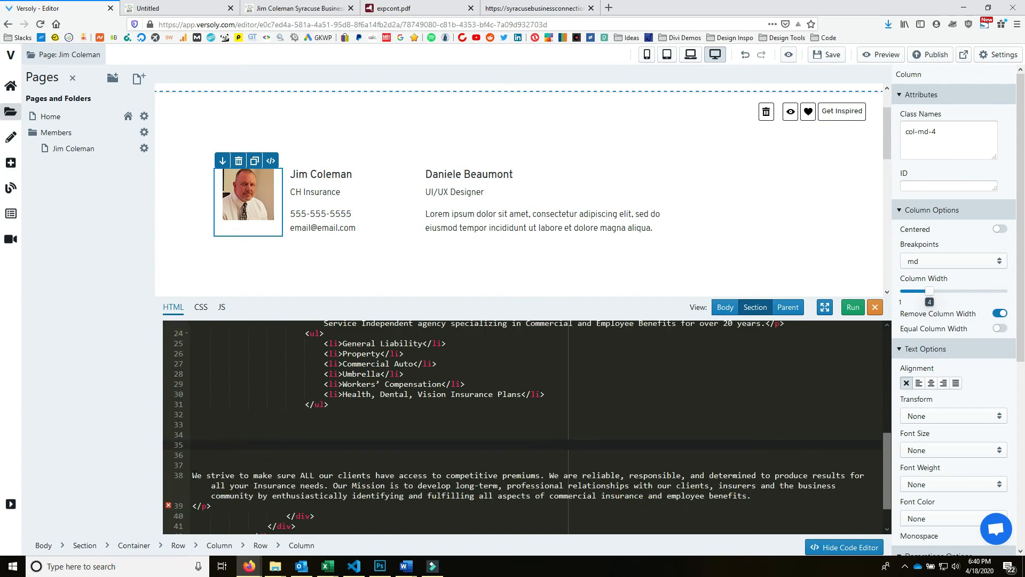
pyautogui.click(194, 475)
pyautogui.hotkey('ctrl', 'v')
pyautogui.click(208, 463)
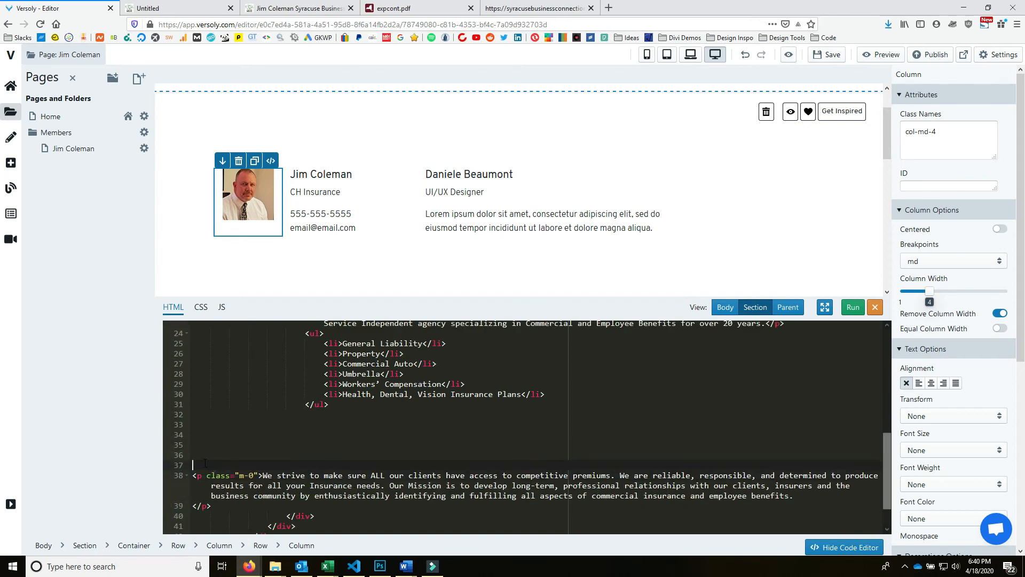
pyautogui.press('BackSpace')
pyautogui.press('BackSpace')
pyautogui.press('BackSpace')
pyautogui.press('BackSpace')
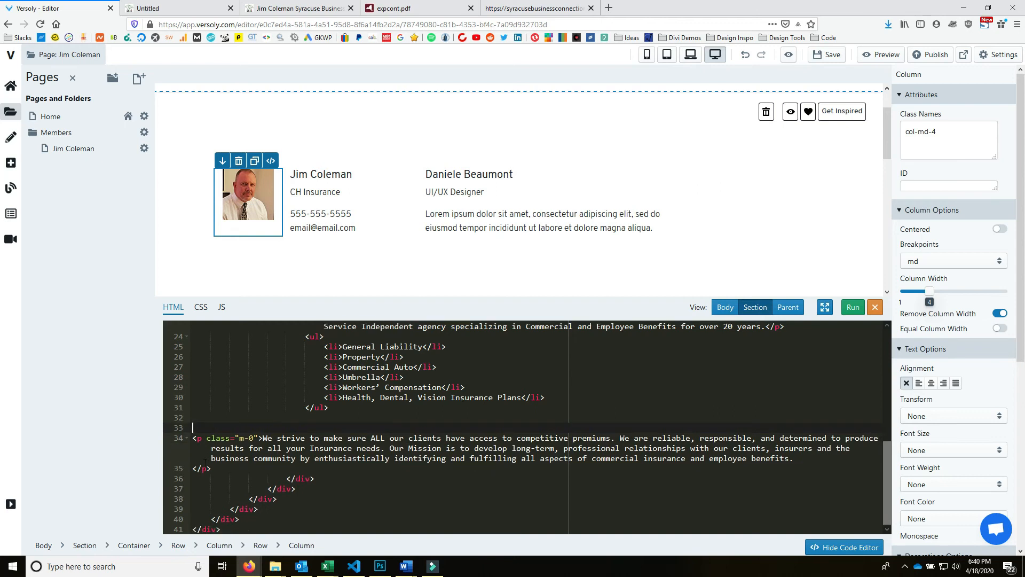
pyautogui.click(853, 307)
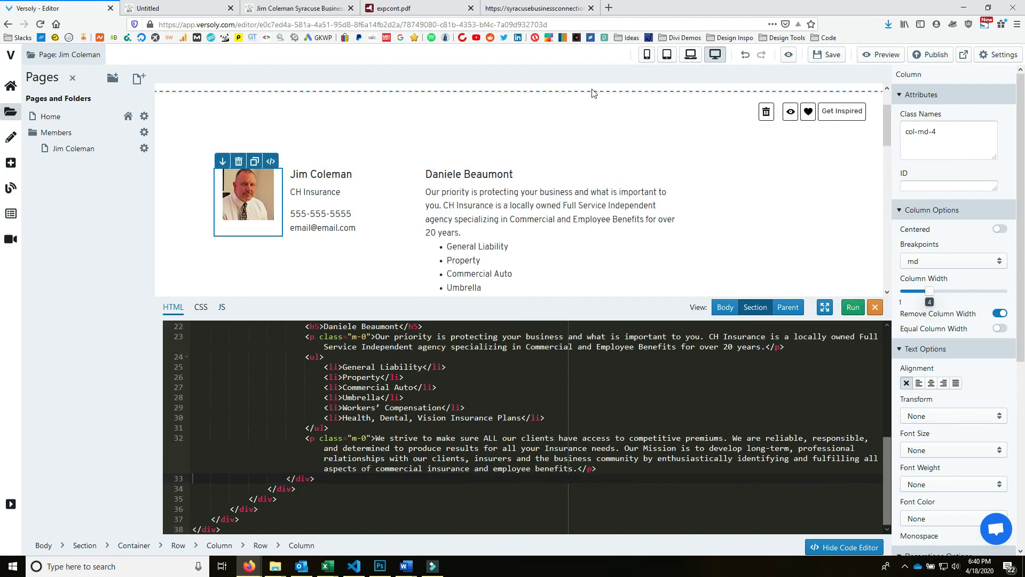
pyautogui.scroll(-4, 579, 193)
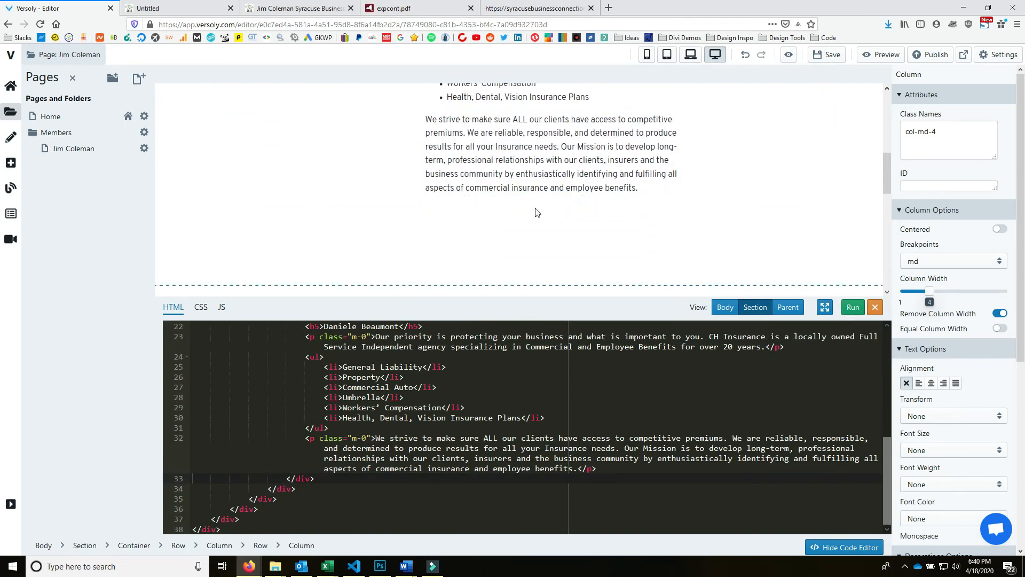
pyautogui.scroll(6, 534, 214)
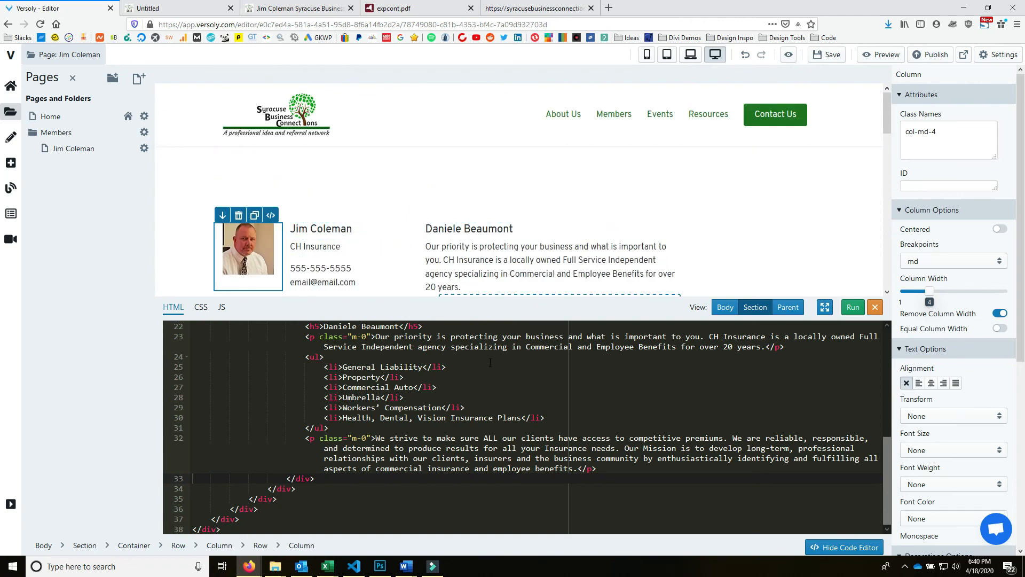
pyautogui.scroll(3, 458, 385)
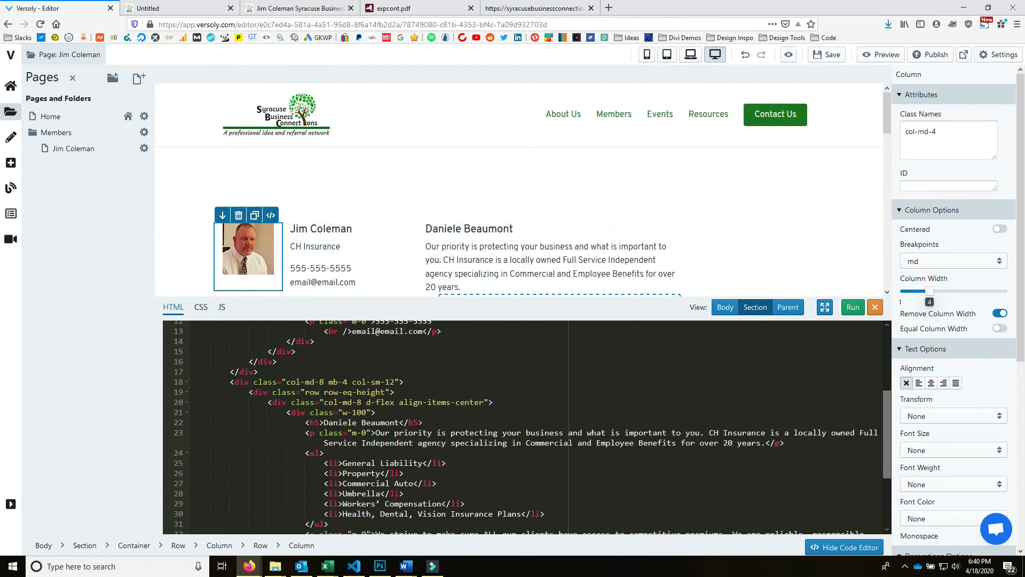
pyautogui.moveTo(436, 422); pyautogui.dragTo(193, 423)
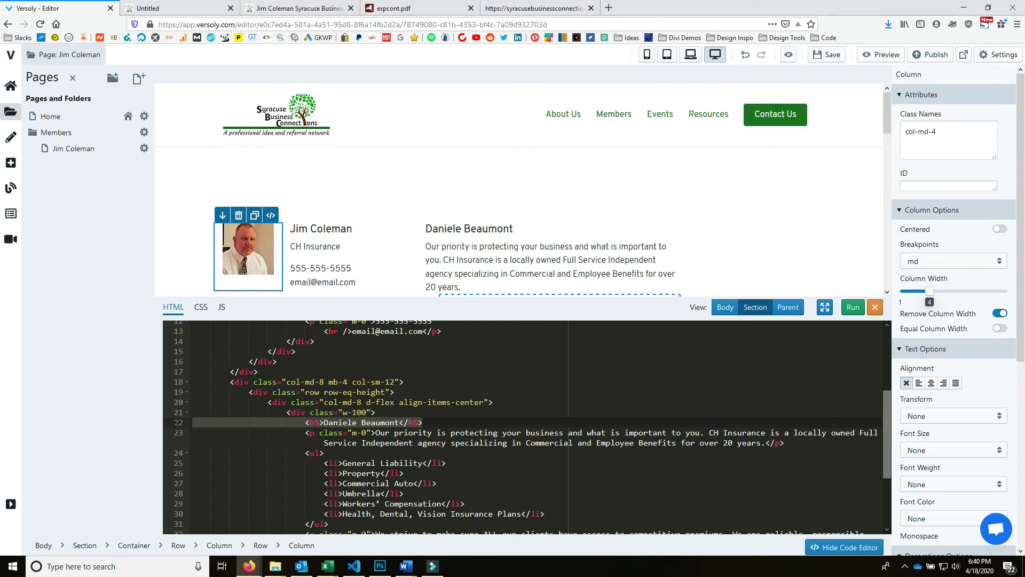
# - Delete the <h5> name heading and add a <br /> after the bio paragraph
pyautogui.press('BackSpace')
pyautogui.press('BackSpace')
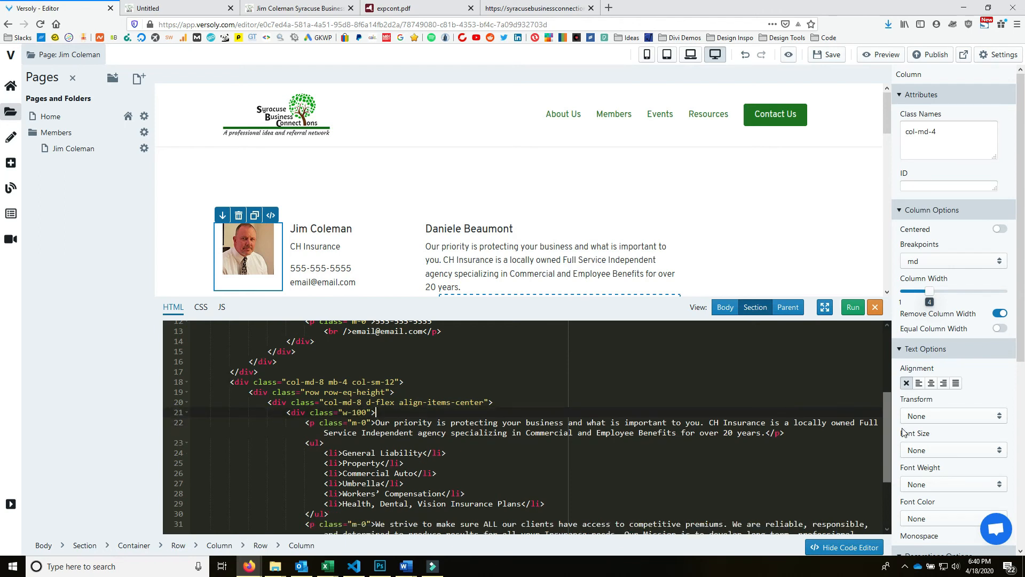
pyautogui.click(852, 308)
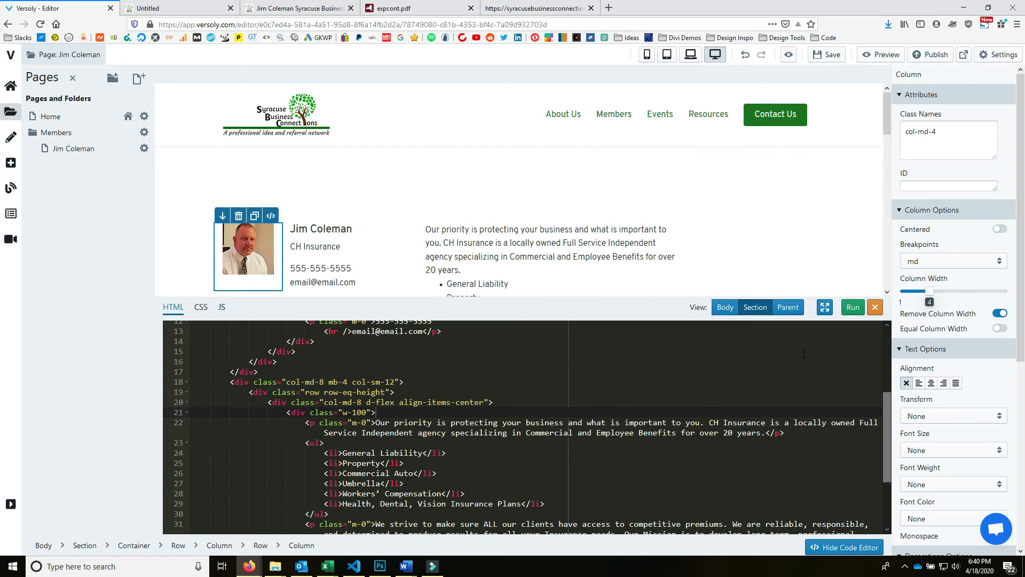
pyautogui.scroll(-2, 587, 213)
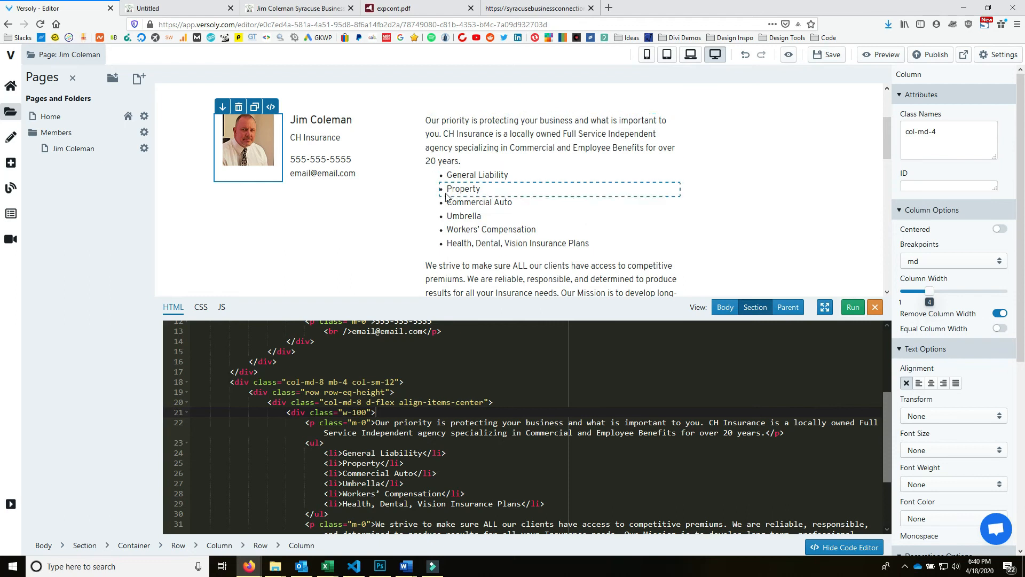
pyautogui.click(356, 452)
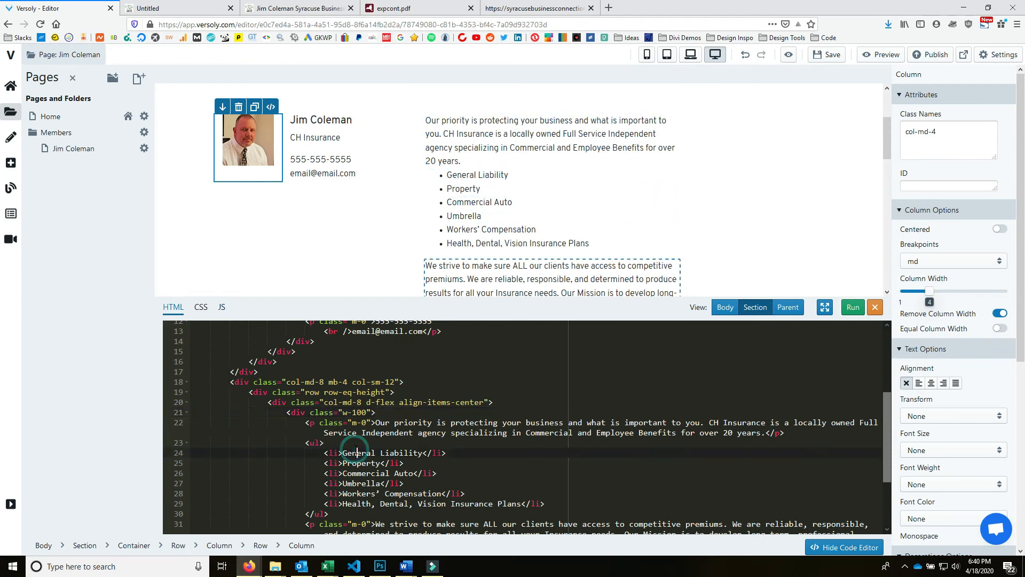
pyautogui.click(800, 431)
pyautogui.write('<br />')
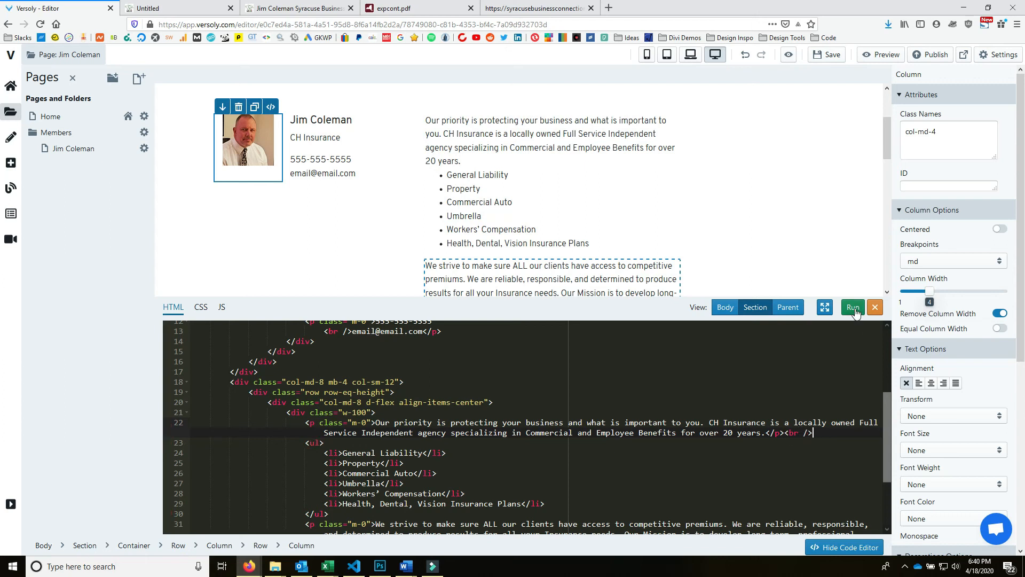
pyautogui.click(853, 307)
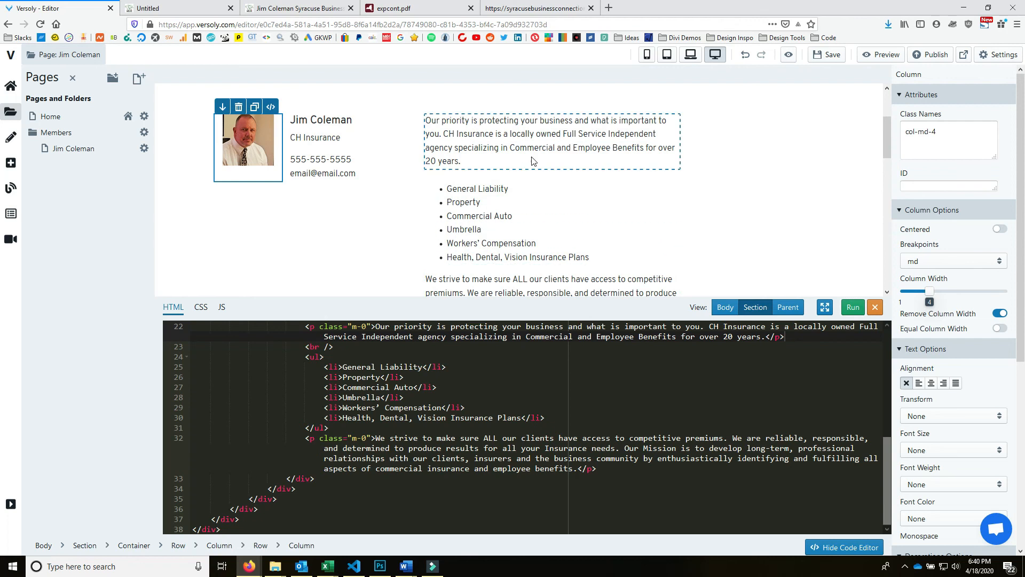
# - Close the code editor, then save and publish the site
pyautogui.scroll(-4, 668, 225)
pyautogui.scroll(3, 701, 213)
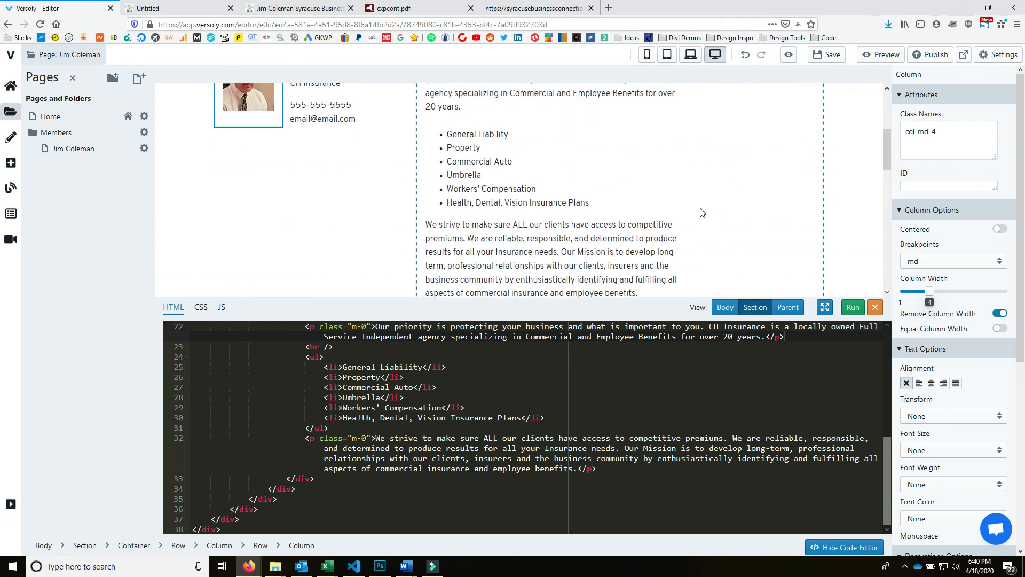
pyautogui.click(875, 307)
pyautogui.scroll(3, 757, 261)
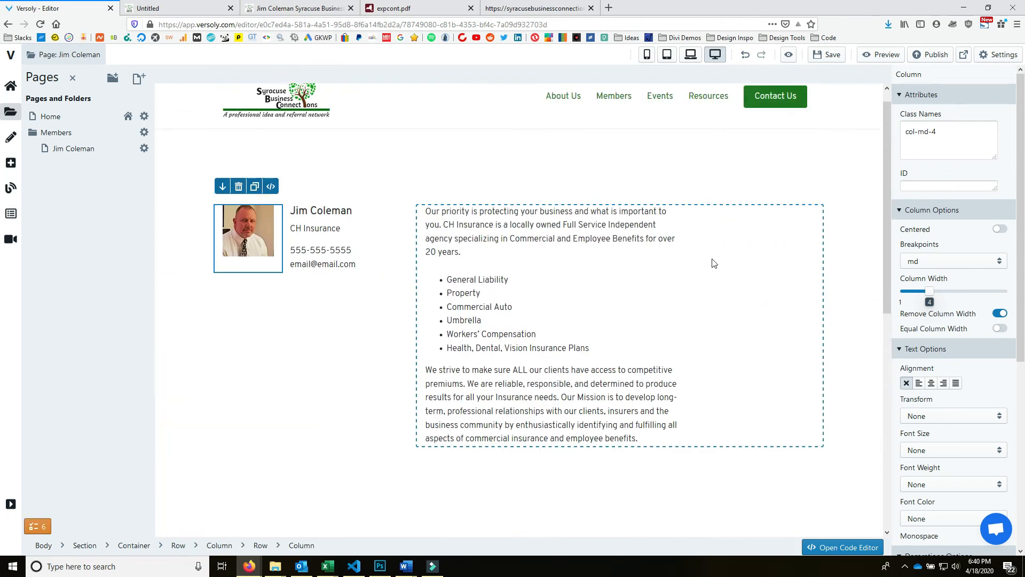
pyautogui.click(827, 54)
pyautogui.click(931, 55)
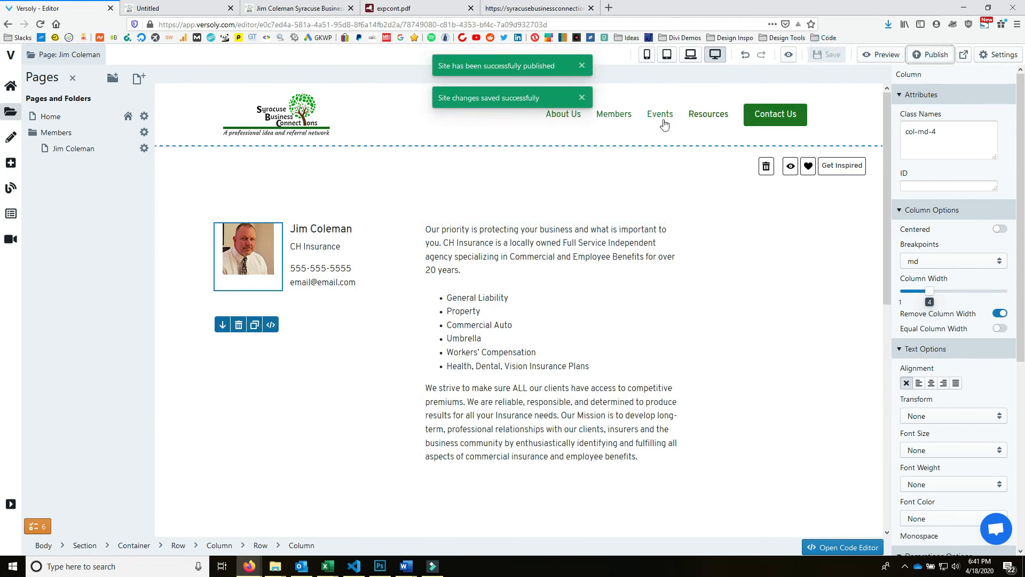
# - Re-save the member page settings with the existing slug, then close the expcont.pdf tab
pyautogui.click(144, 148)
pyautogui.moveTo(418, 185); pyautogui.dragTo(314, 190)
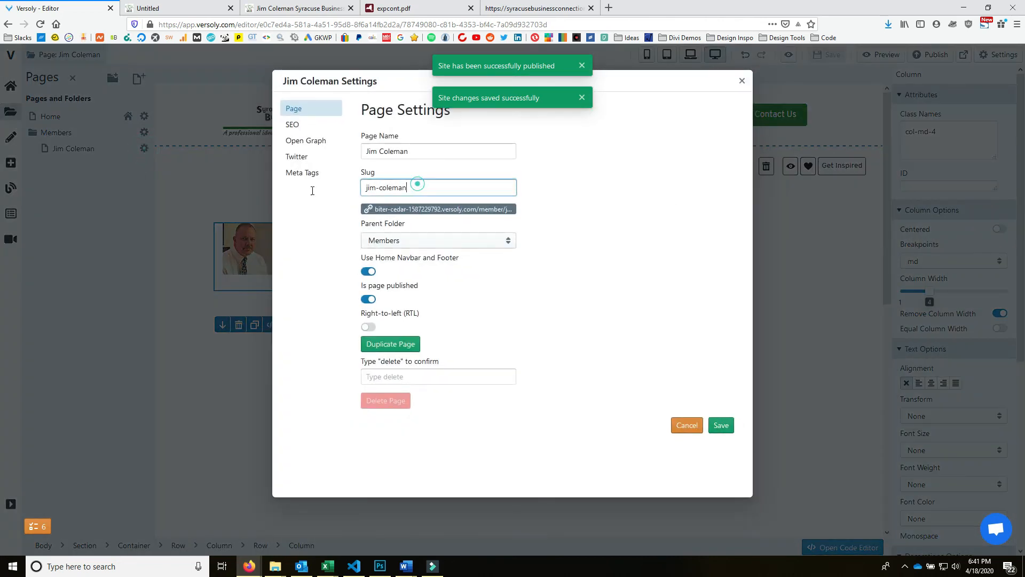
pyautogui.doubleClick(485, 211)
pyautogui.hotkey('ctrl', 'a')
pyautogui.click(485, 211)
pyautogui.tripleClick(417, 186)
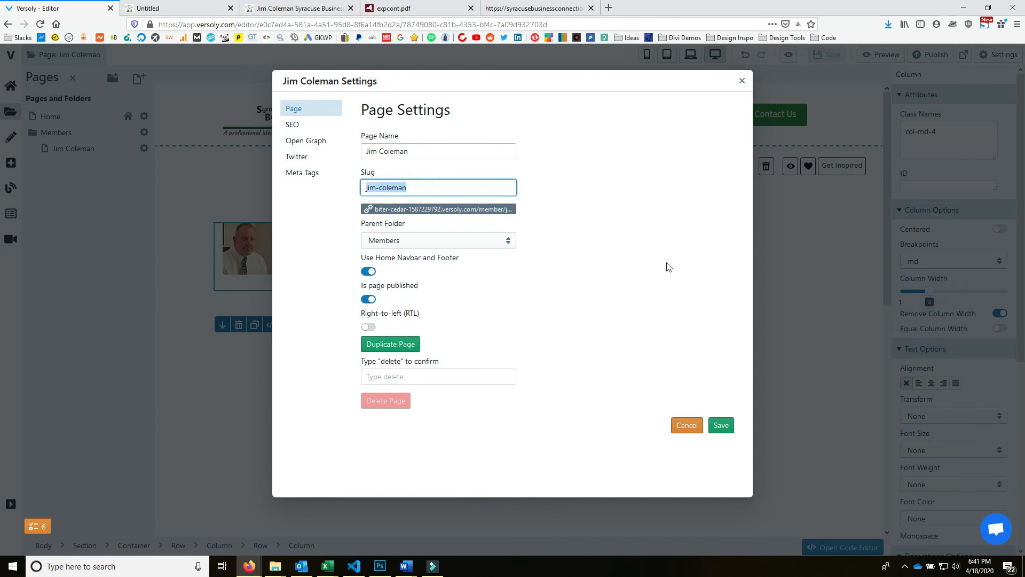
pyautogui.click(722, 426)
pyautogui.click(742, 82)
pyautogui.click(470, 8)
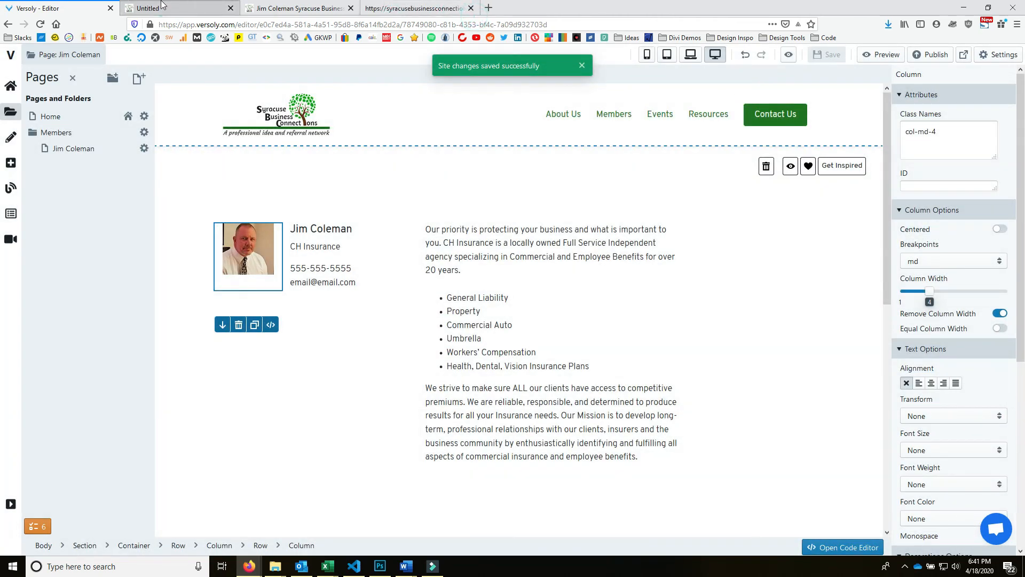
# - On the Home page, change the member name heading's # link to the member's /member/ slug
pyautogui.click(50, 116)
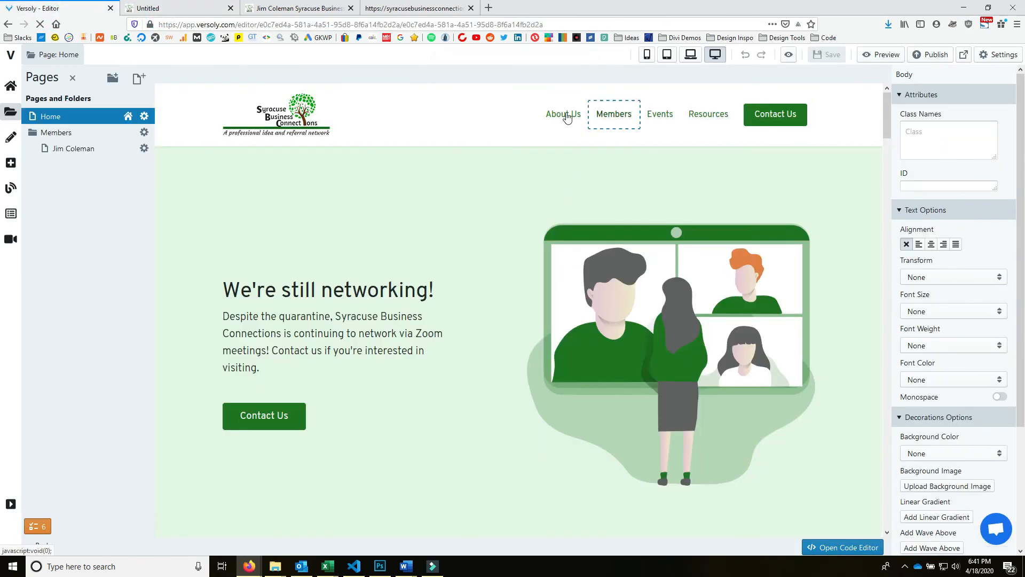
pyautogui.scroll(-20, 537, 339)
pyautogui.scroll(8, 386, 274)
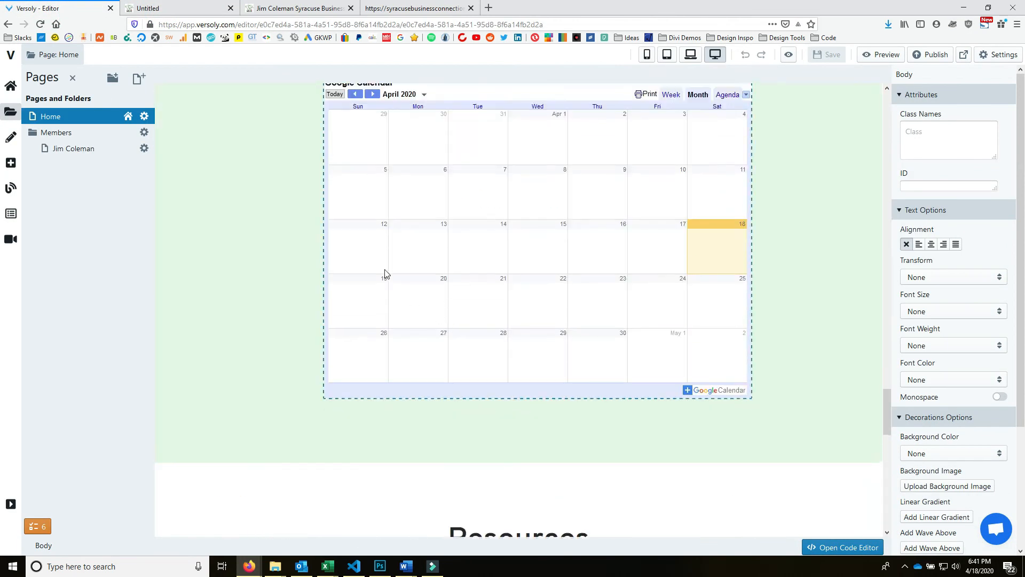
pyautogui.click(303, 236)
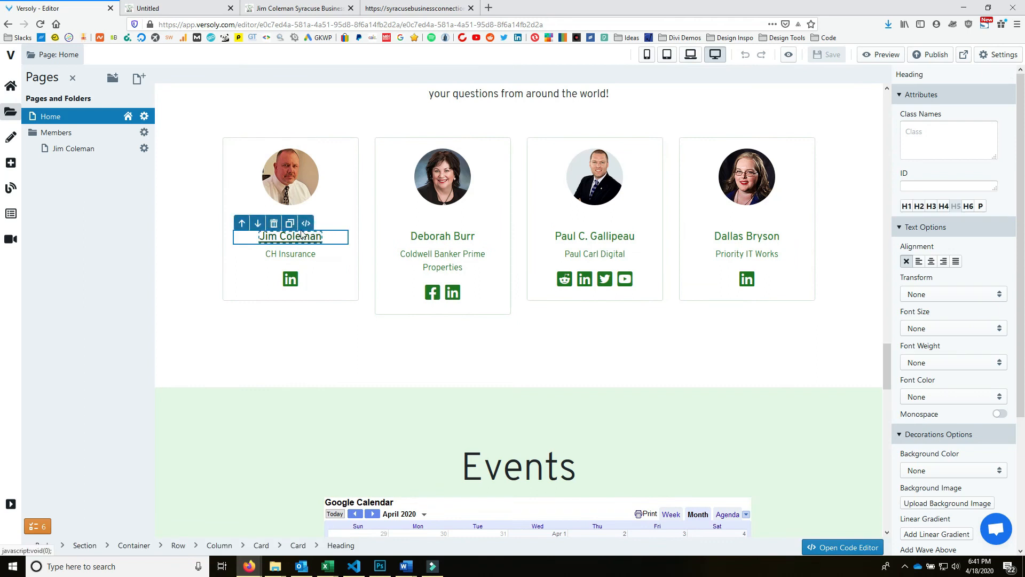
pyautogui.click(306, 225)
pyautogui.doubleClick(257, 356)
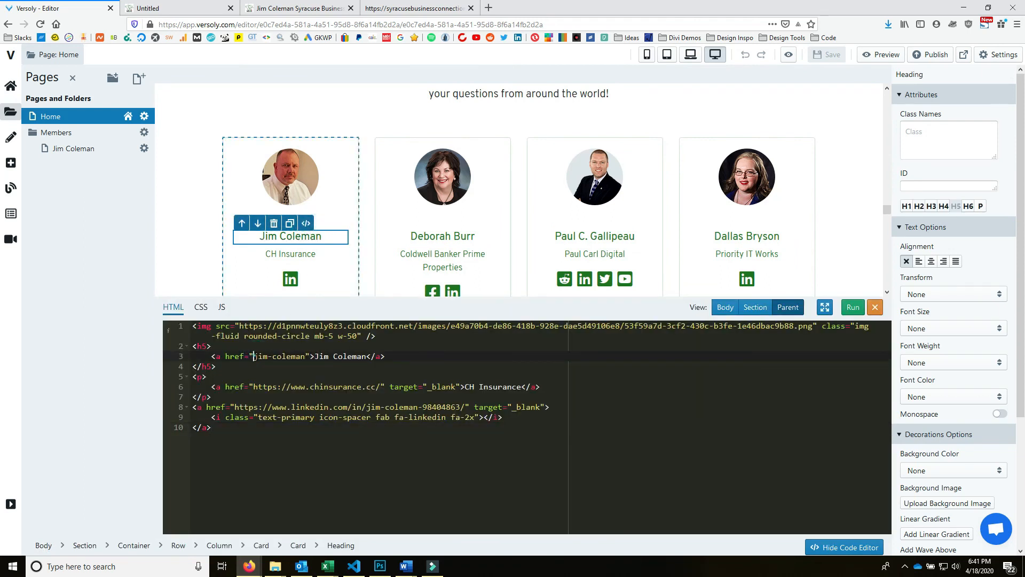
pyautogui.write('/member/')
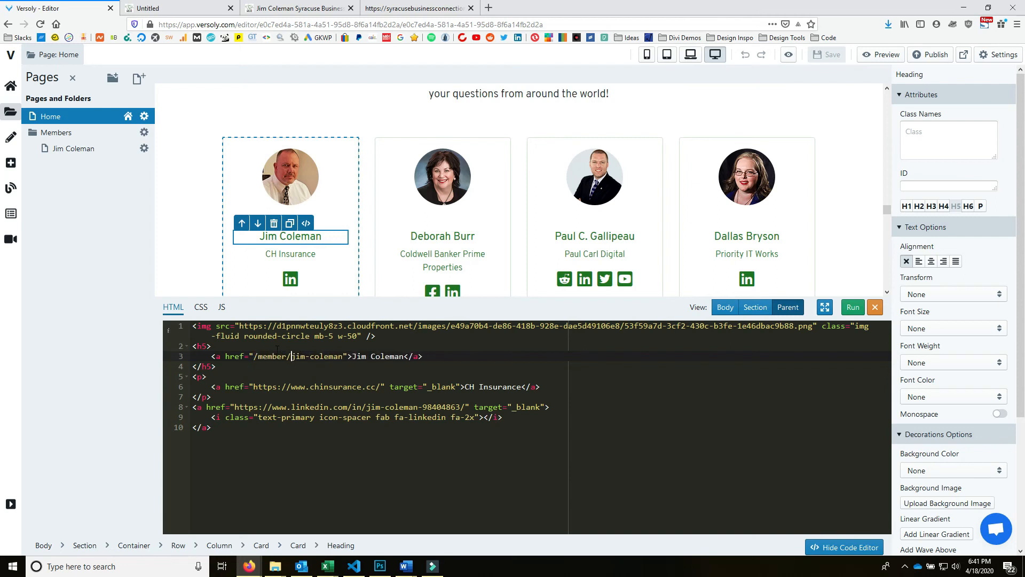
pyautogui.click(852, 307)
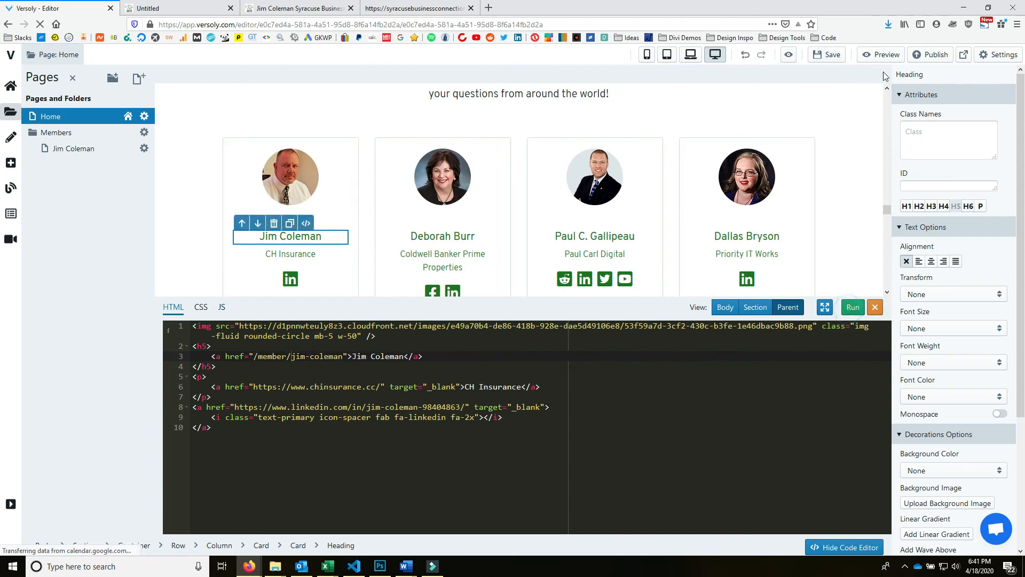
# - Save and publish the site, then view the live home page
pyautogui.click(825, 55)
pyautogui.click(932, 54)
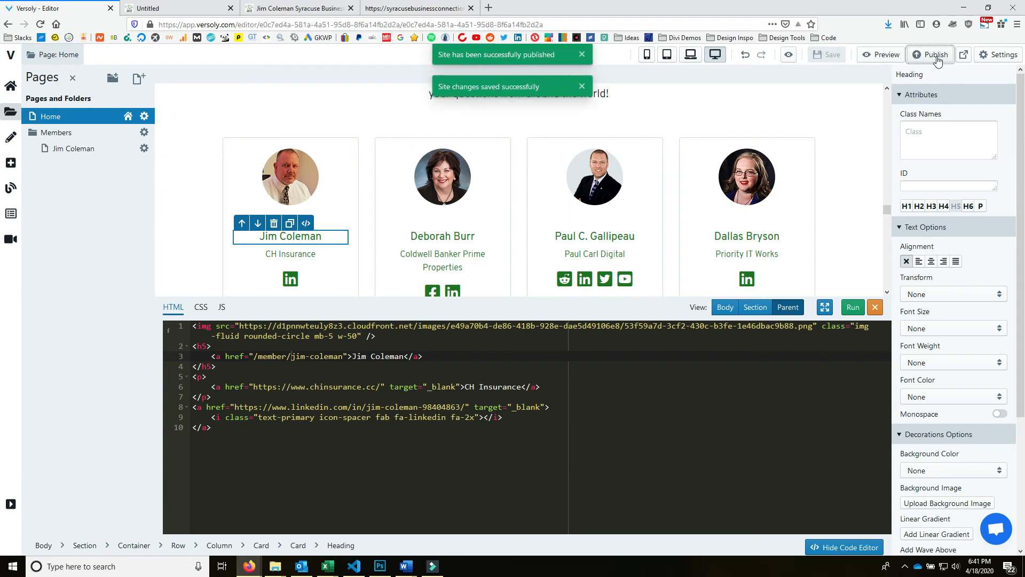
pyautogui.click(277, 7)
pyautogui.click(155, 8)
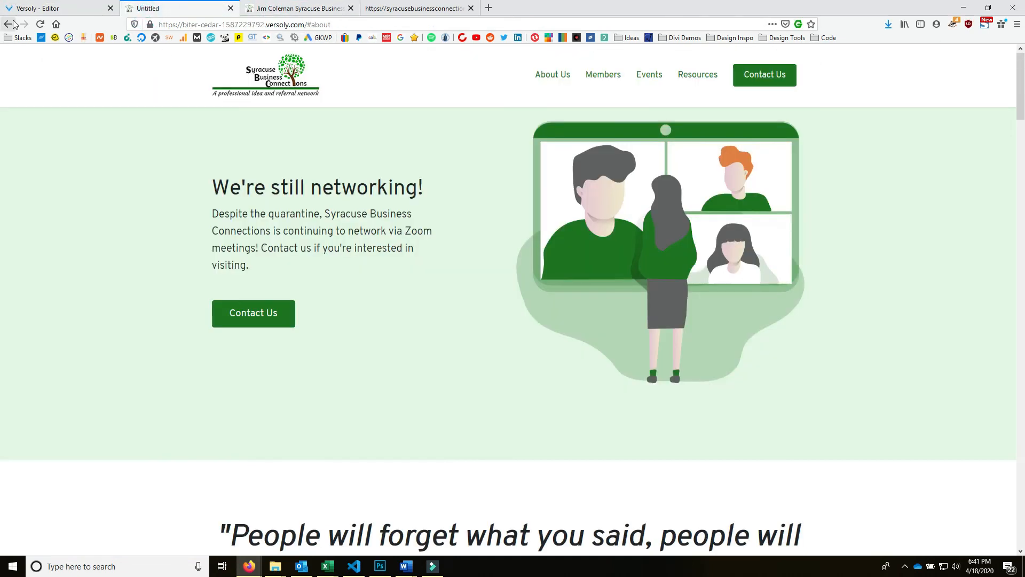
# - Follow the member's link from the SBC Member Directory, then return to the Versoly editor
pyautogui.scroll(-6, 592, 94)
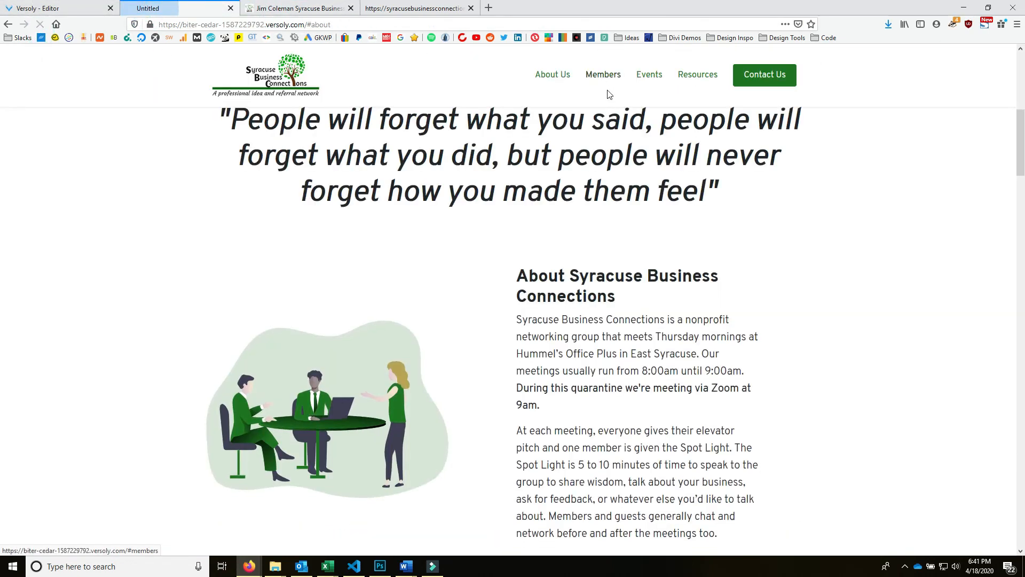
pyautogui.click(593, 79)
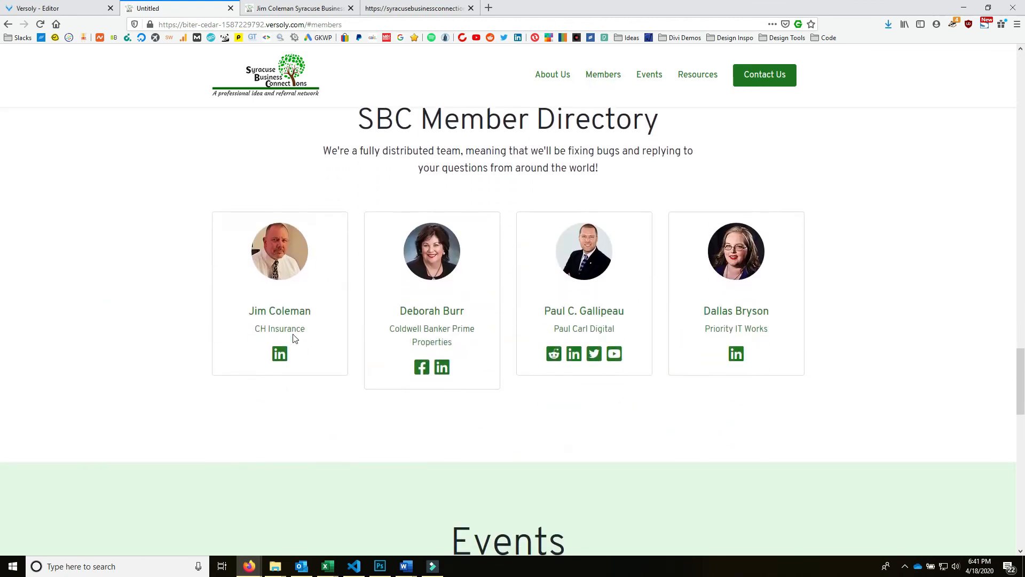
pyautogui.click(286, 310)
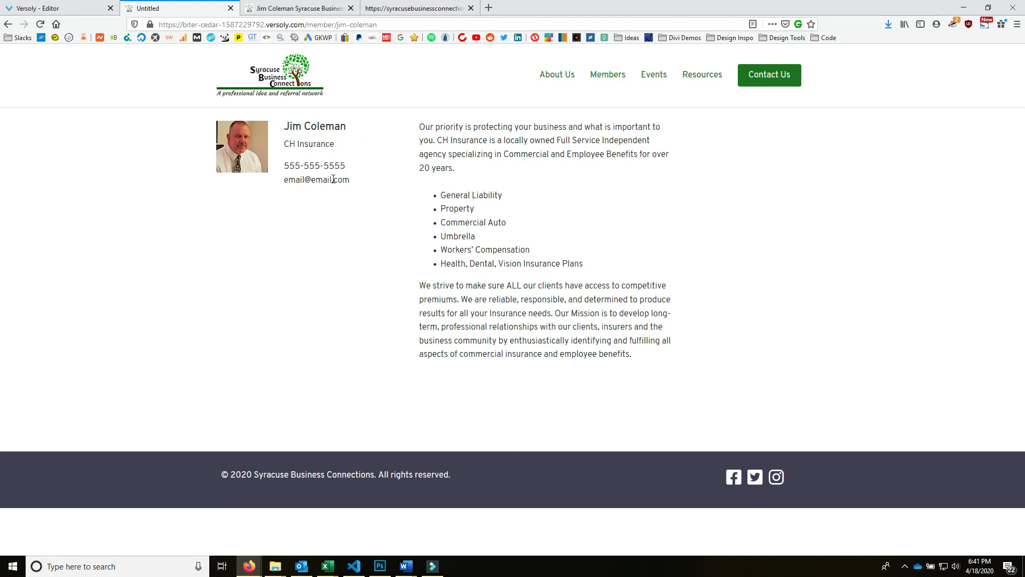
pyautogui.click(53, 8)
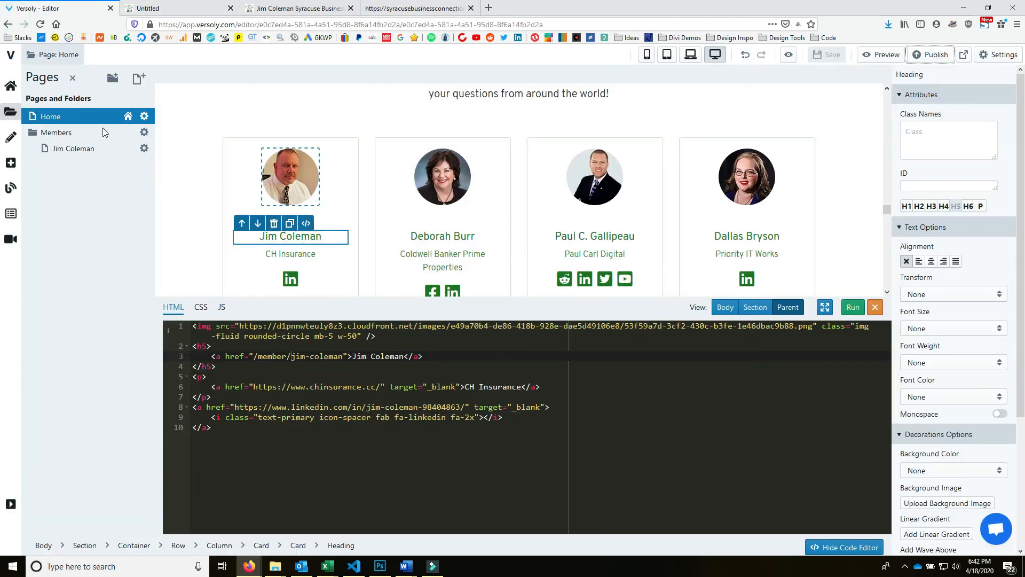
# - Copy the card and card-body wrapper divs from the Home page member card's section HTML
pyautogui.click(231, 159)
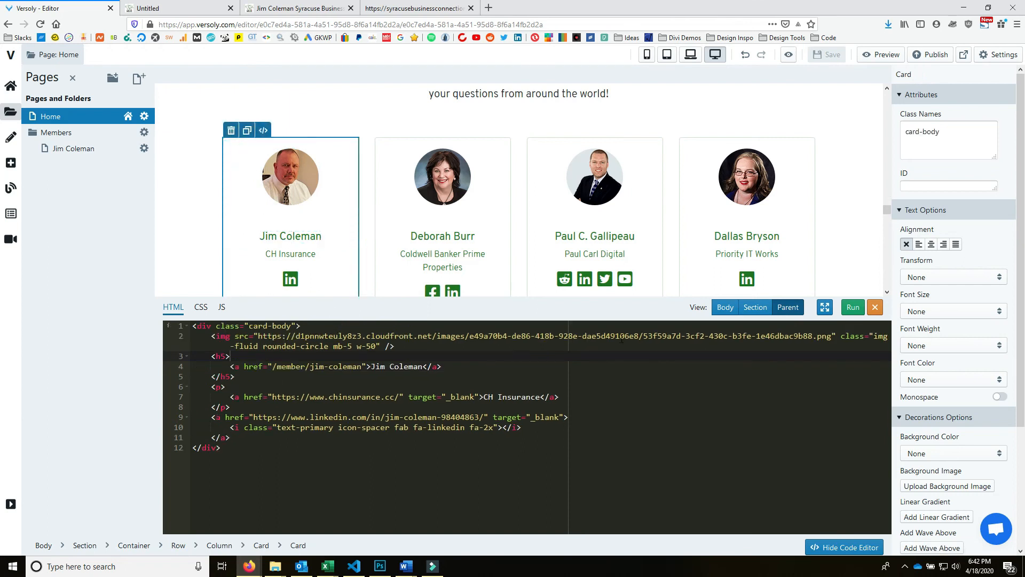
pyautogui.click(754, 307)
pyautogui.click(417, 423)
pyautogui.moveTo(397, 434); pyautogui.dragTo(251, 428)
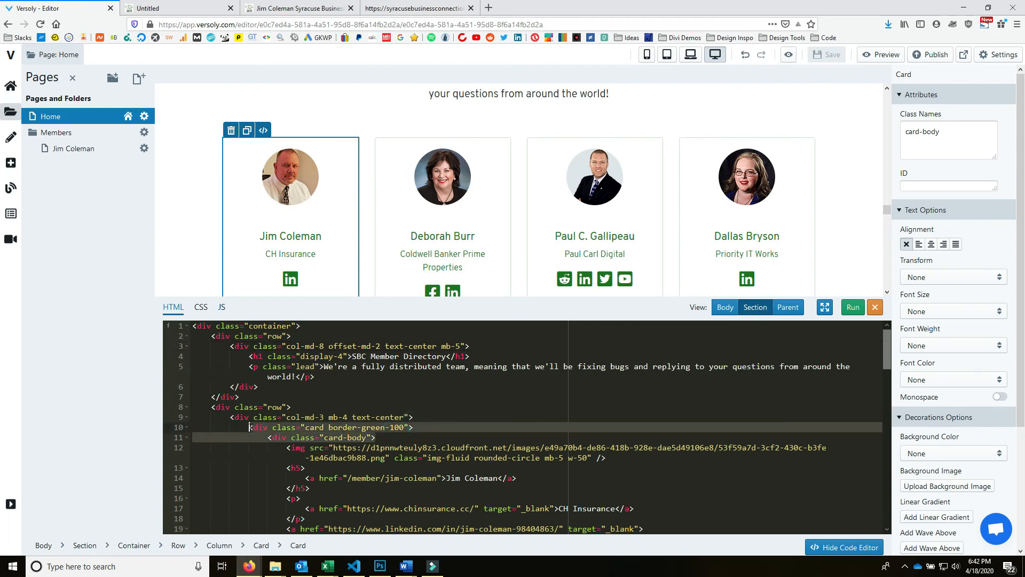
pyautogui.rightClick(260, 428)
pyautogui.click(277, 458)
# - On the member page, paste the card divs inside the photo column, close them with </div>, and run
pyautogui.click(76, 151)
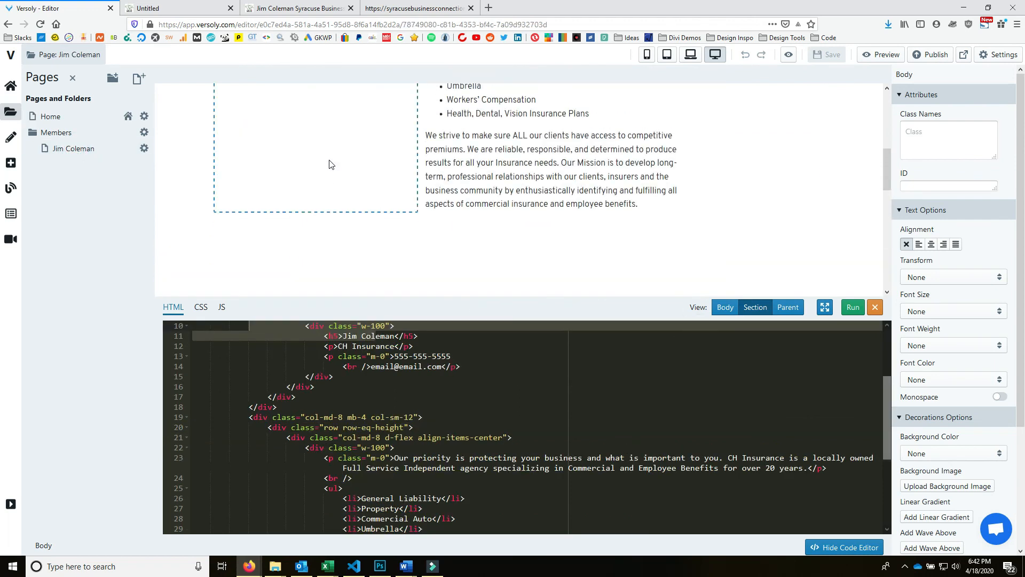
pyautogui.click(218, 273)
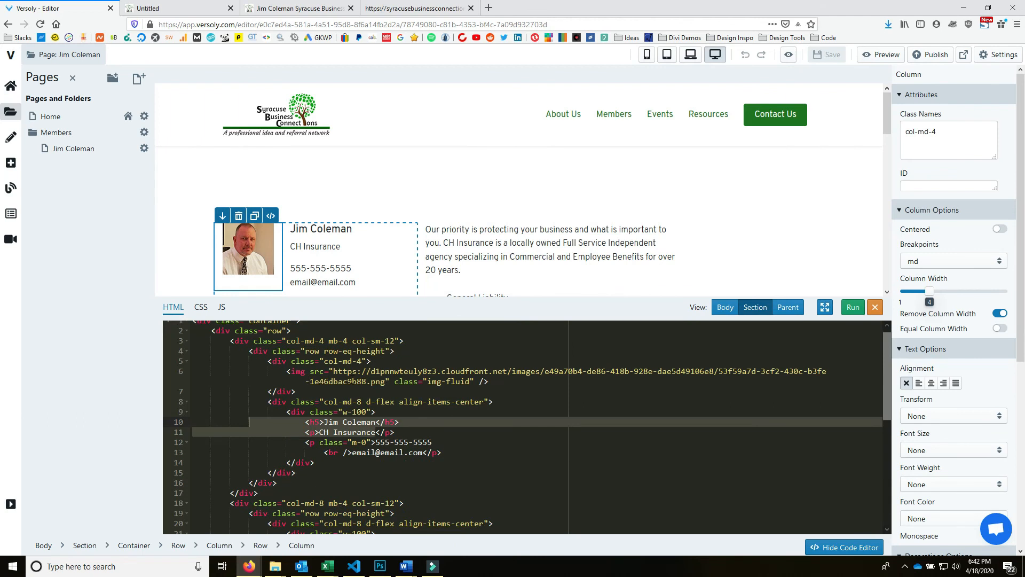
pyautogui.click(363, 351)
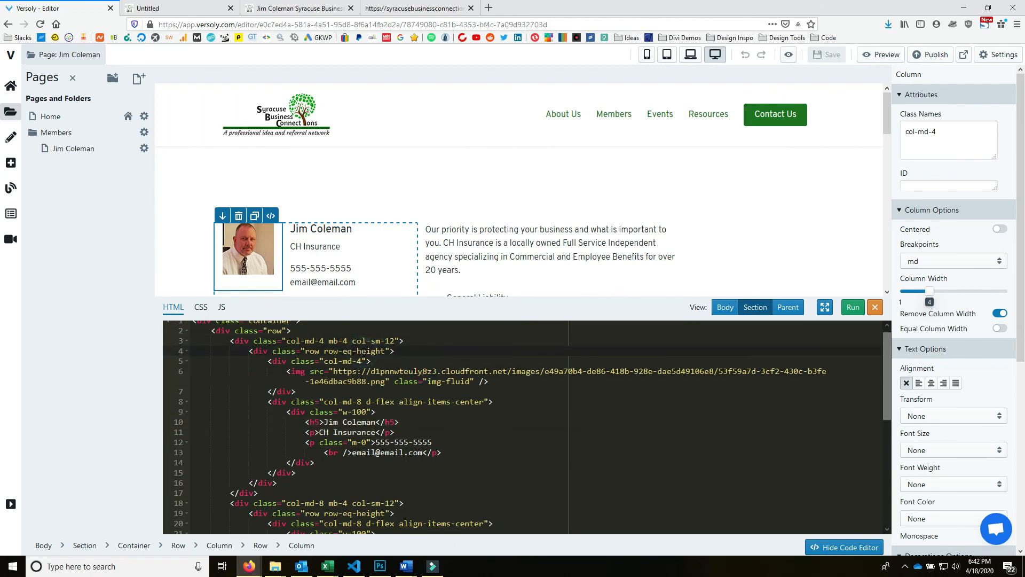
pyautogui.scroll(1, 367, 342)
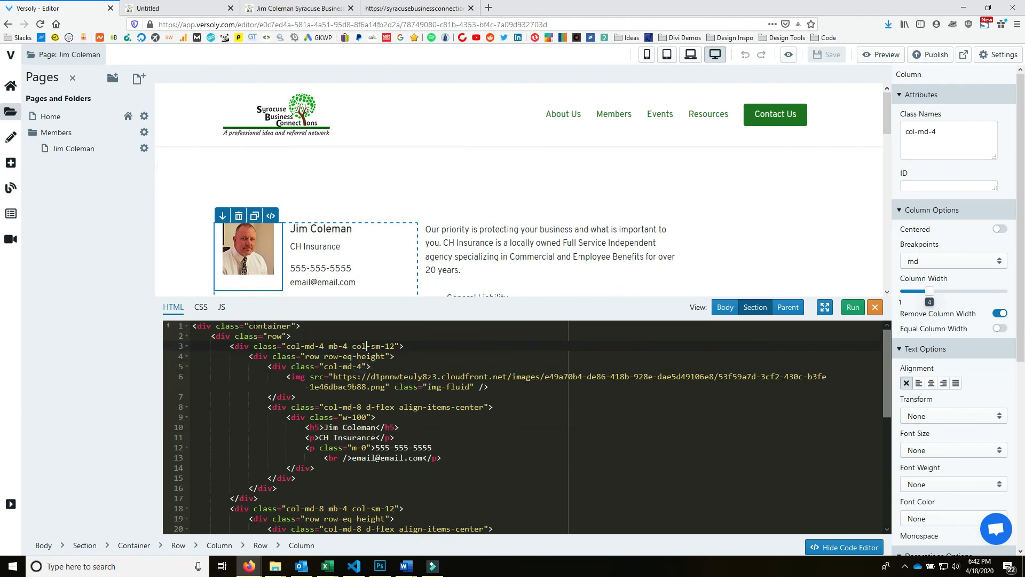
pyautogui.click(429, 354)
pyautogui.click(413, 346)
pyautogui.press('Return')
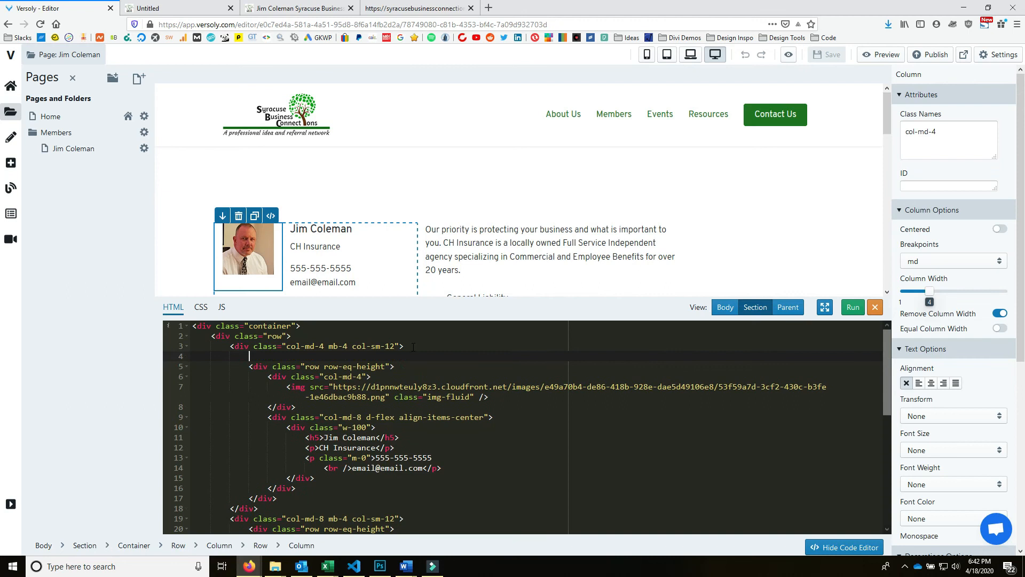
pyautogui.hotkey('ctrl', 'v')
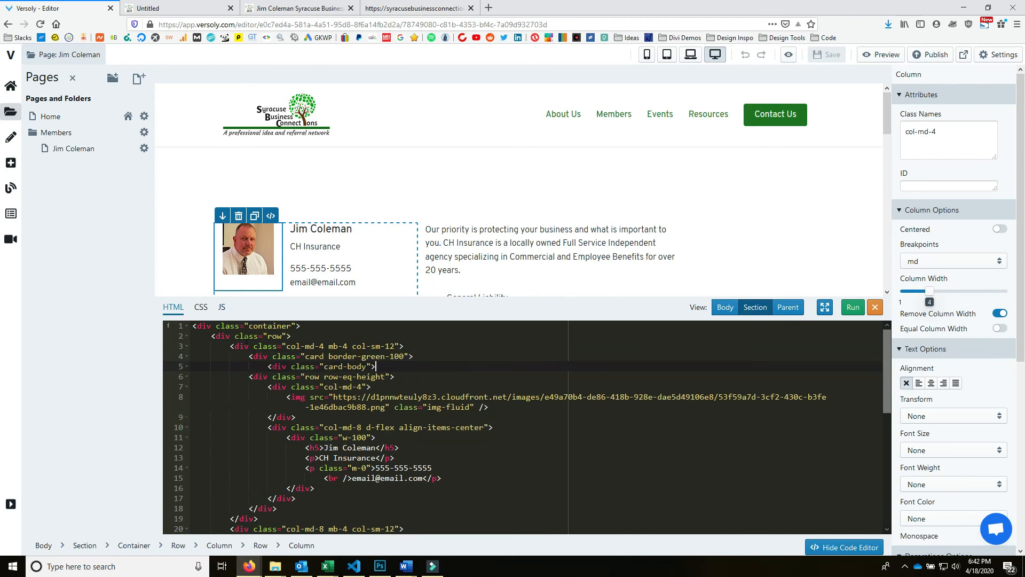
pyautogui.click(306, 497)
pyautogui.write('</div>')
pyautogui.click(852, 307)
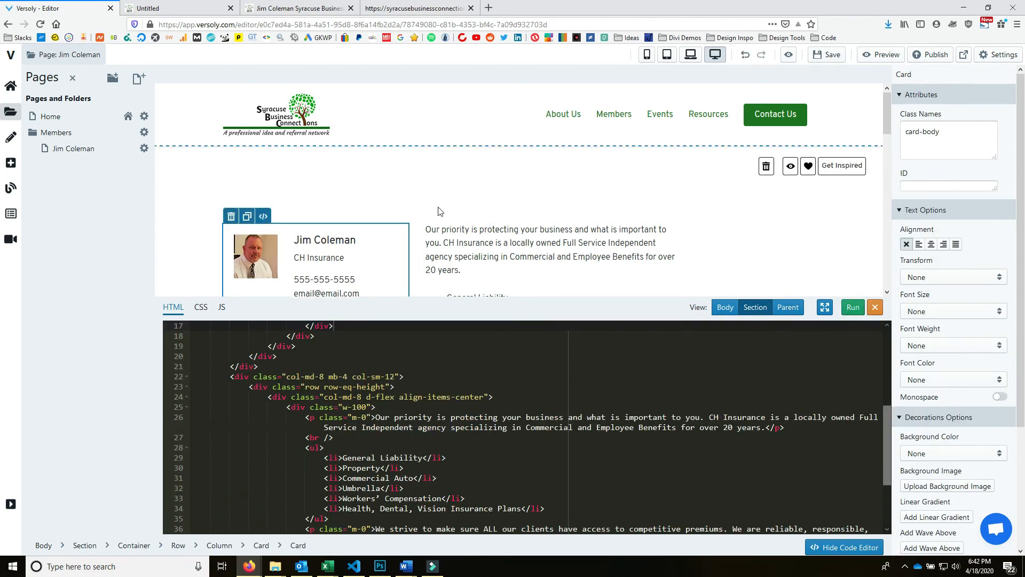
pyautogui.click(448, 188)
pyautogui.scroll(-2, 465, 134)
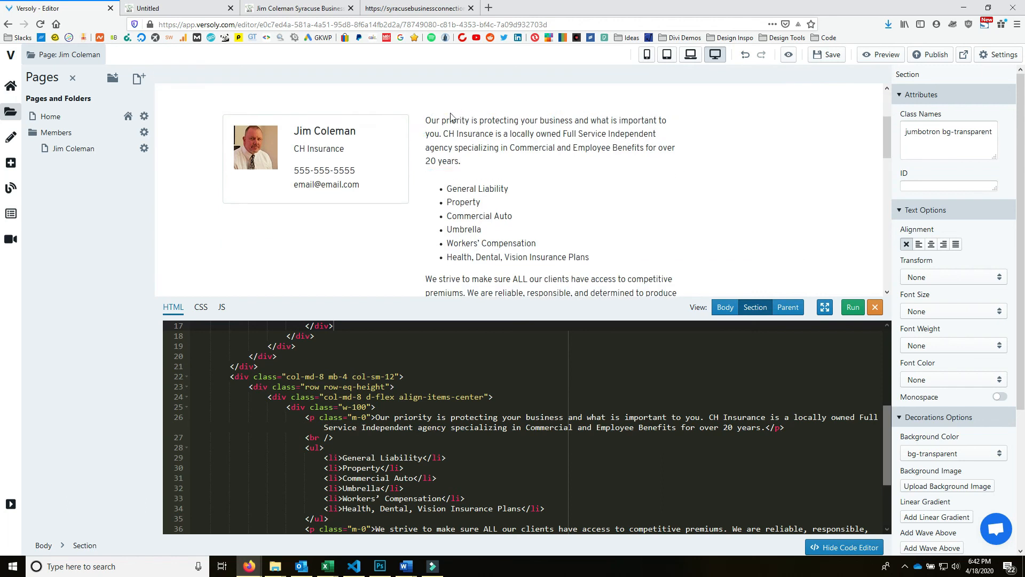
pyautogui.click(247, 147)
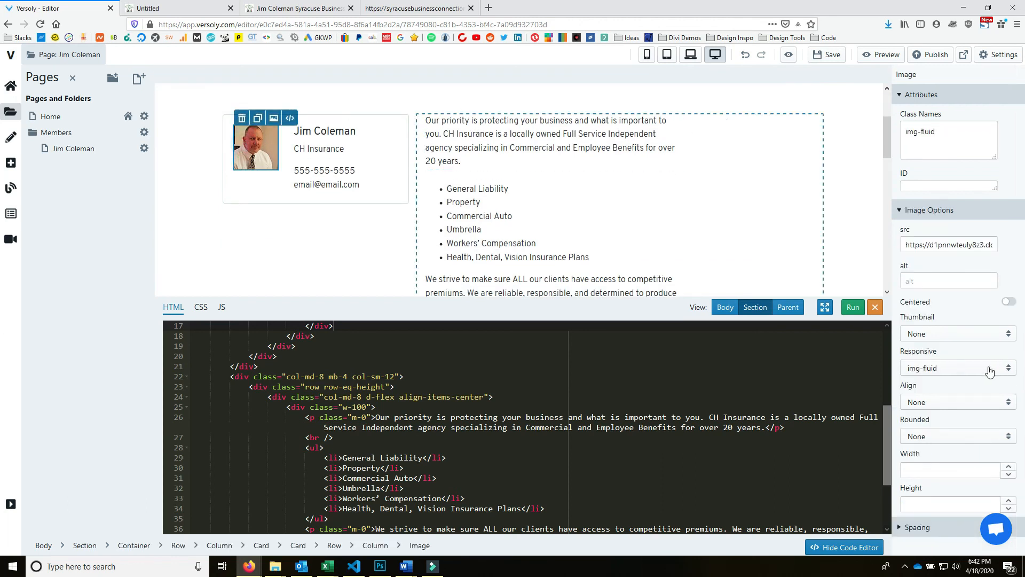
pyautogui.click(971, 437)
pyautogui.click(972, 406)
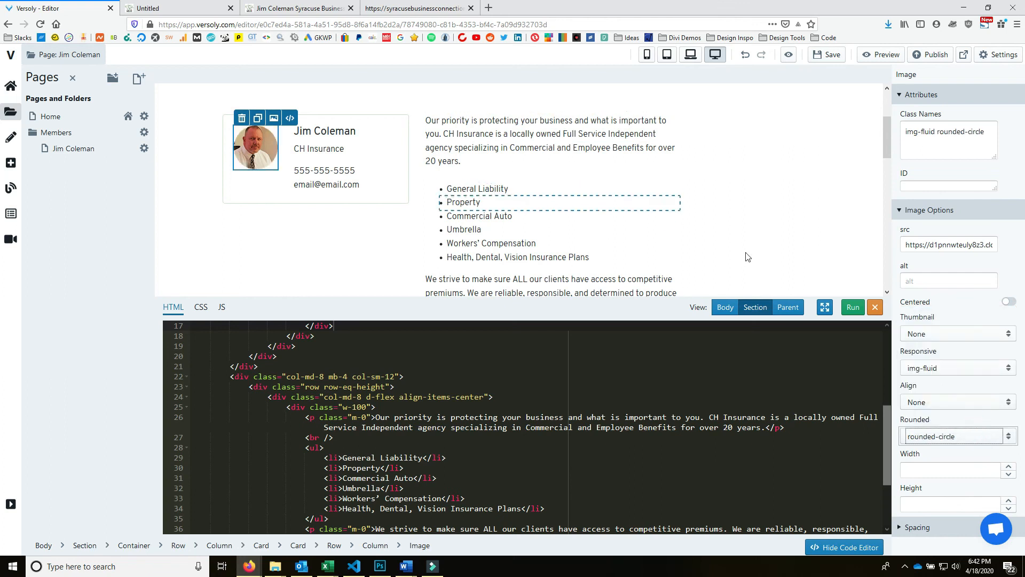
# - Review the contact card's elements, save the site changes, and view the live member page
pyautogui.click(395, 149)
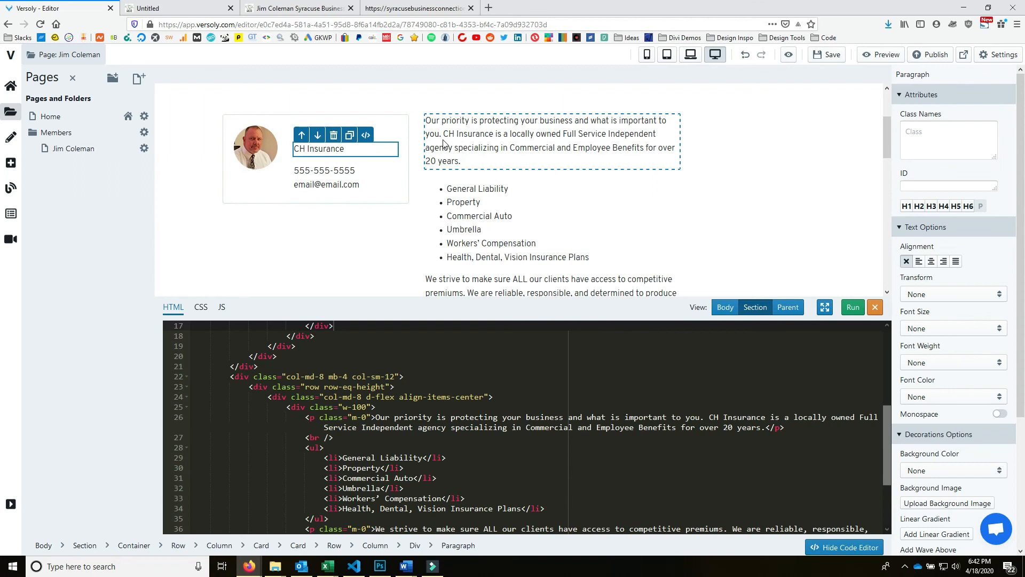
pyautogui.click(404, 171)
pyautogui.click(404, 197)
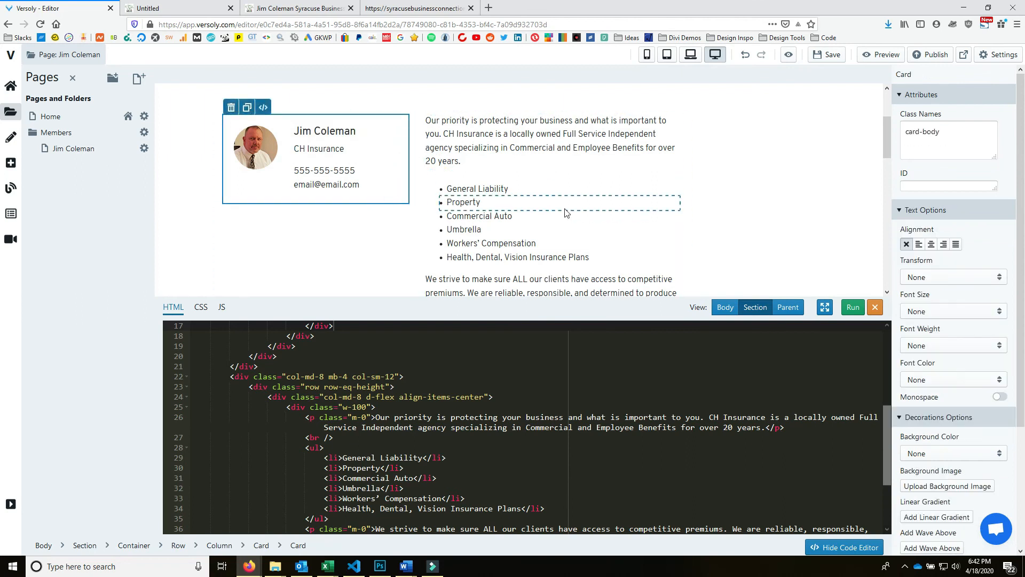
pyautogui.scroll(2, 567, 212)
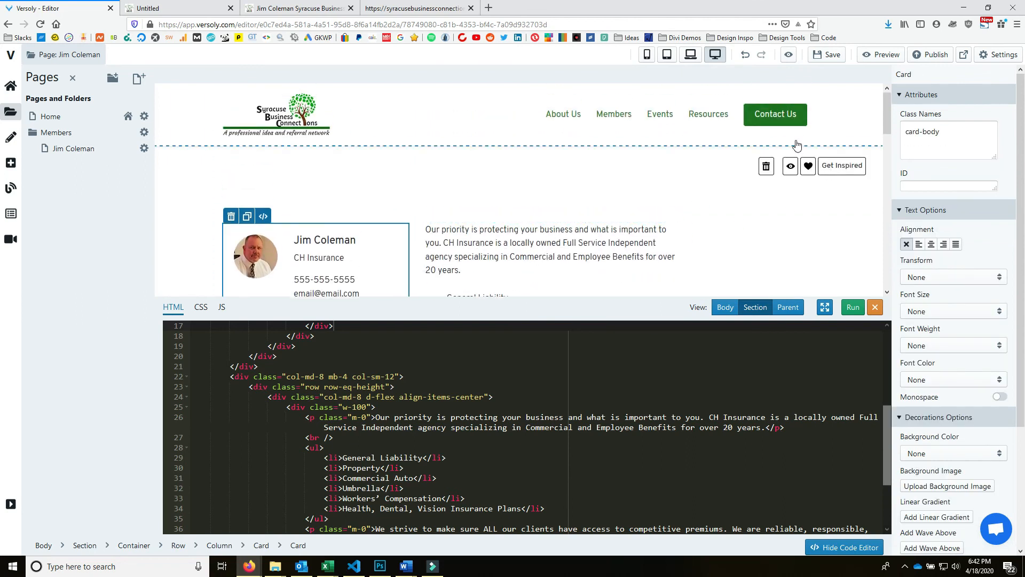
pyautogui.click(827, 55)
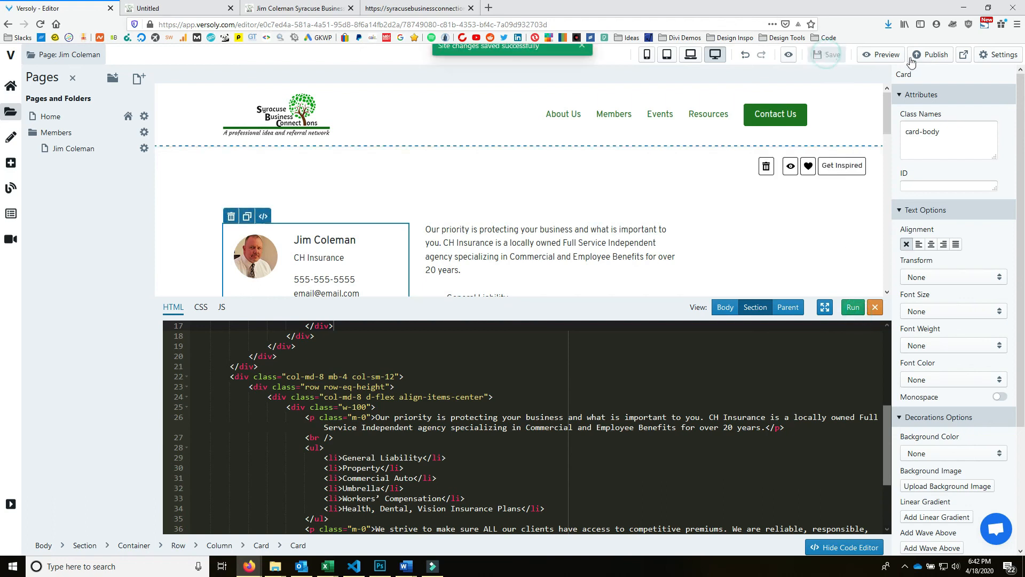
pyautogui.click(190, 9)
pyautogui.click(40, 25)
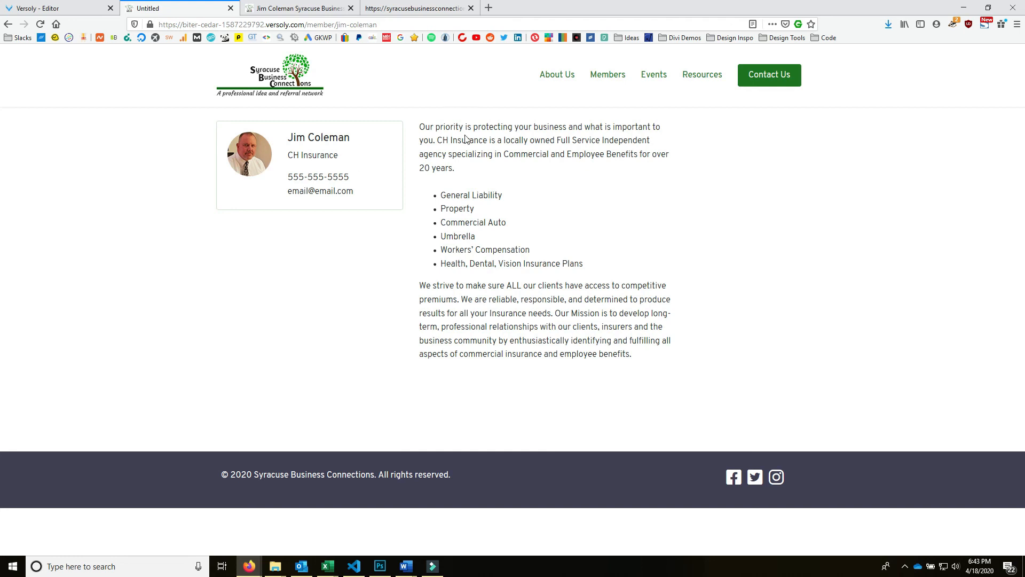
pyautogui.hotkey('ctrl', 'shift', 'Tab')
pyautogui.hotkey('ctrl', 'Tab')
pyautogui.hotkey('ctrl', 'shift', 'Tab')
pyautogui.scroll(-2, 530, 200)
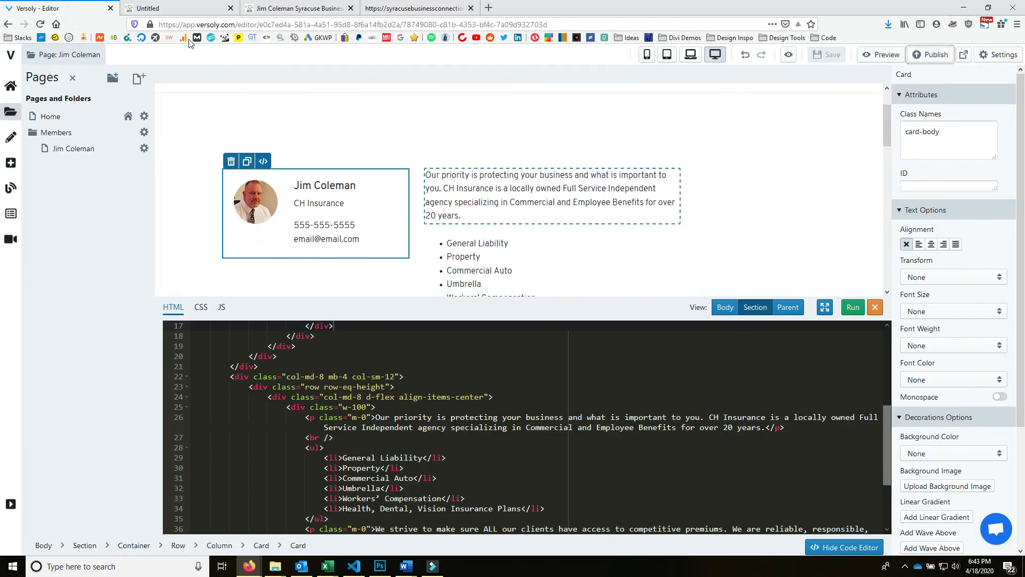
pyautogui.hotkey('ctrl', 'Tab')
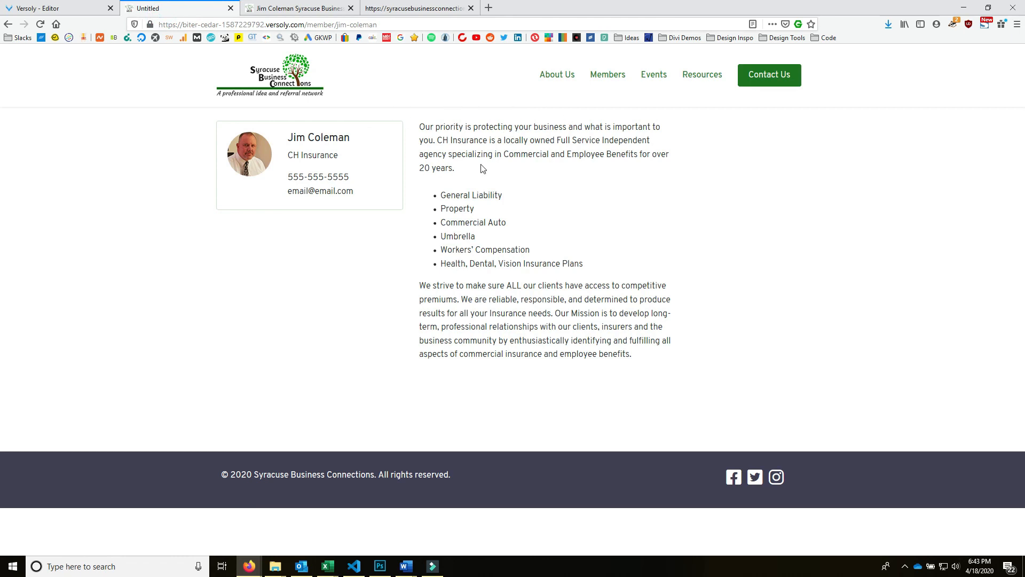
pyautogui.hotkey('ctrl', 'shift', 'Tab')
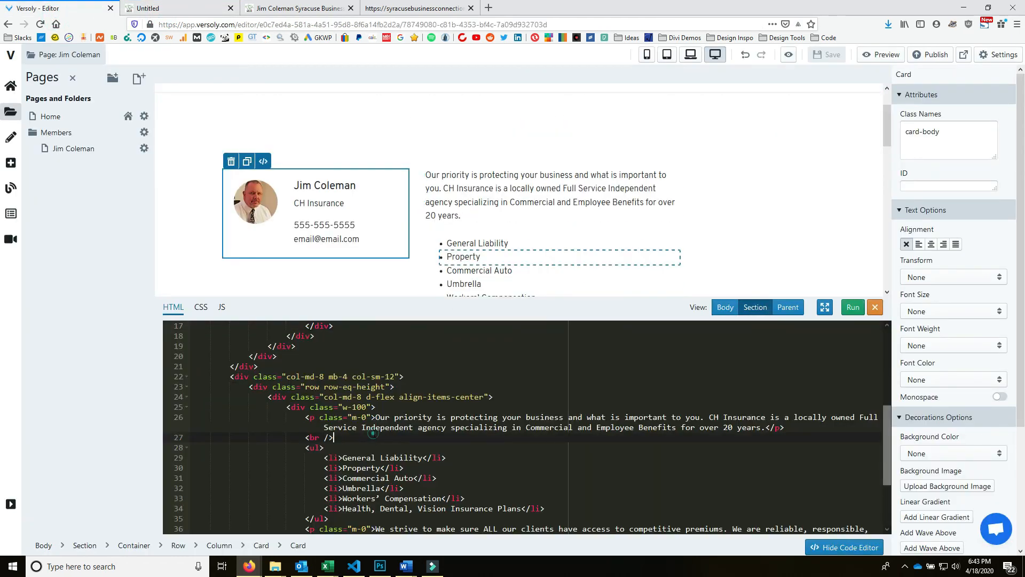
# - Add an 'About Jim' h2 heading above the bio paragraph in the HTML editor
pyautogui.click(393, 408)
pyautogui.press('Return')
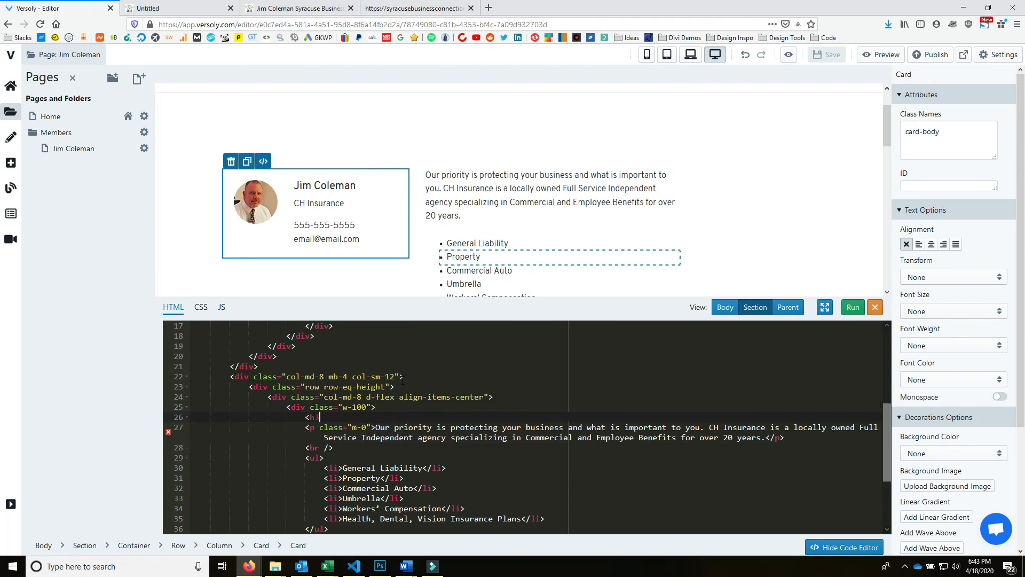
pyautogui.write('<h2>About Jim</h2>')
pyautogui.scroll(5, 455, 432)
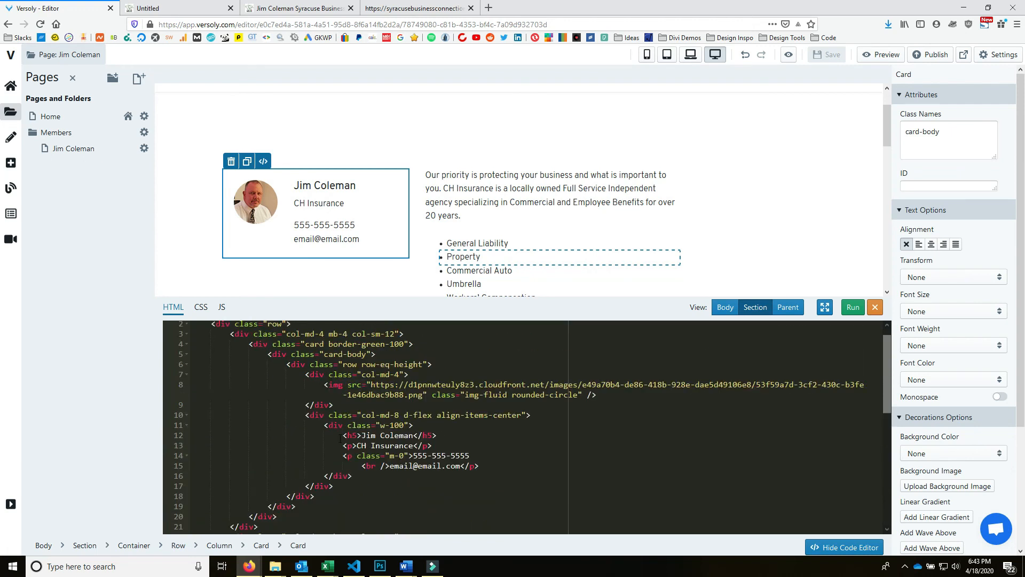
pyautogui.click(353, 435)
pyautogui.write('2')
pyautogui.moveTo(434, 435); pyautogui.dragTo(429, 435)
pyautogui.write('2')
pyautogui.click(853, 308)
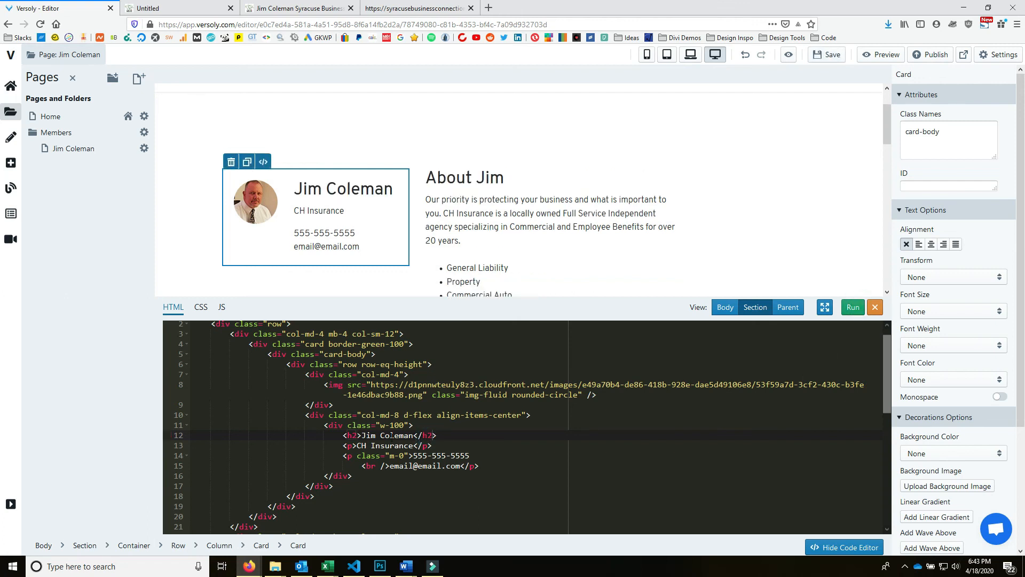
pyautogui.click(357, 435)
pyautogui.write('class="lead')
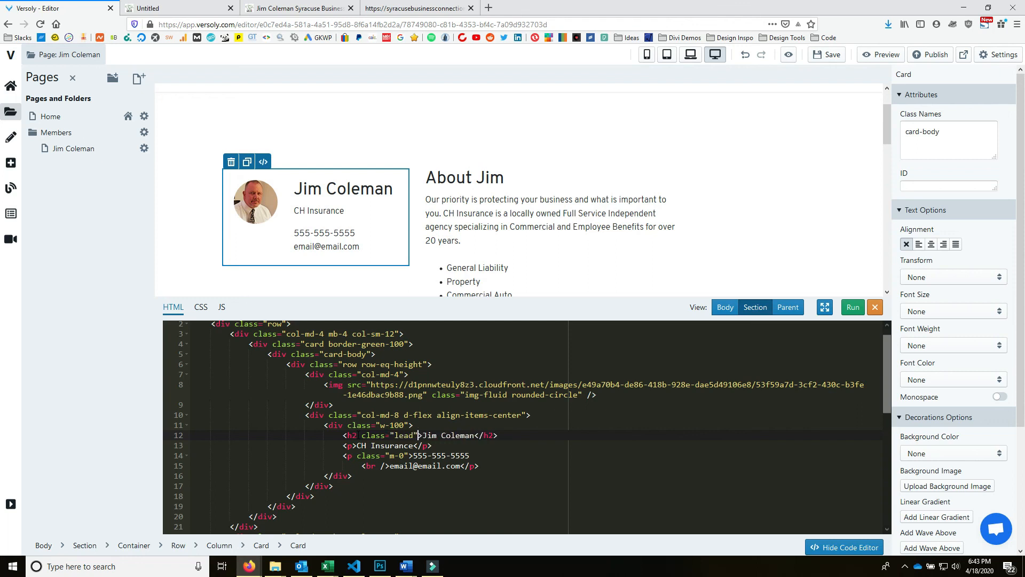
pyautogui.click(856, 308)
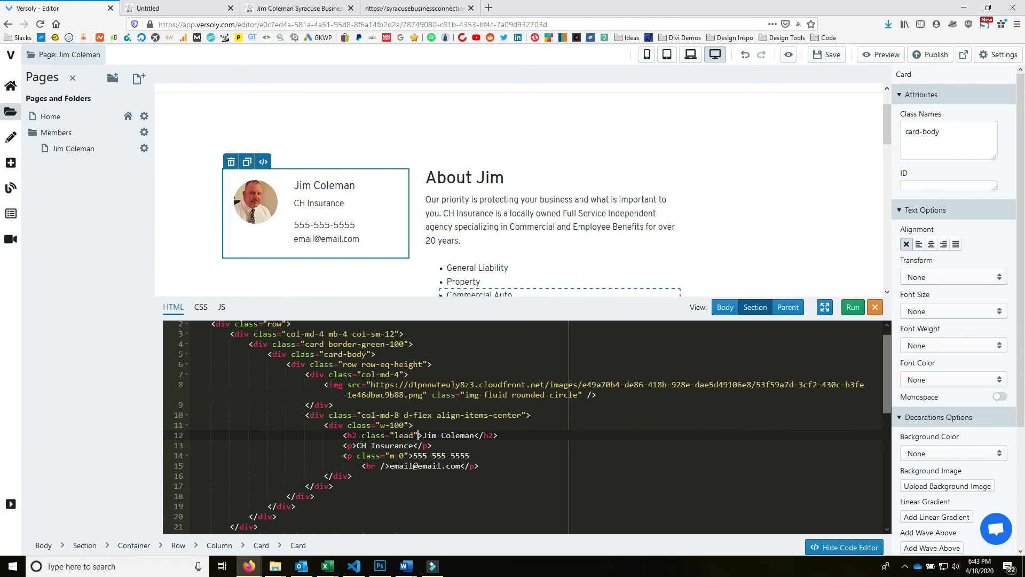
# - Edit the About Jim heading's opening and closing tags so they match
pyautogui.click(348, 435)
pyautogui.scroll(2, 491, 251)
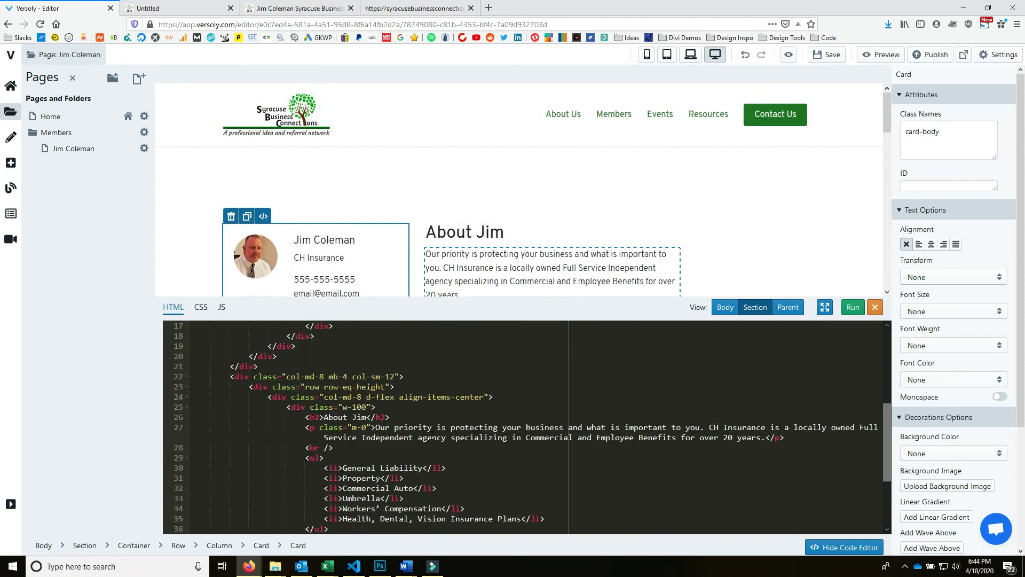
pyautogui.click(316, 417)
pyautogui.click(384, 425)
pyautogui.click(385, 418)
pyautogui.click(382, 416)
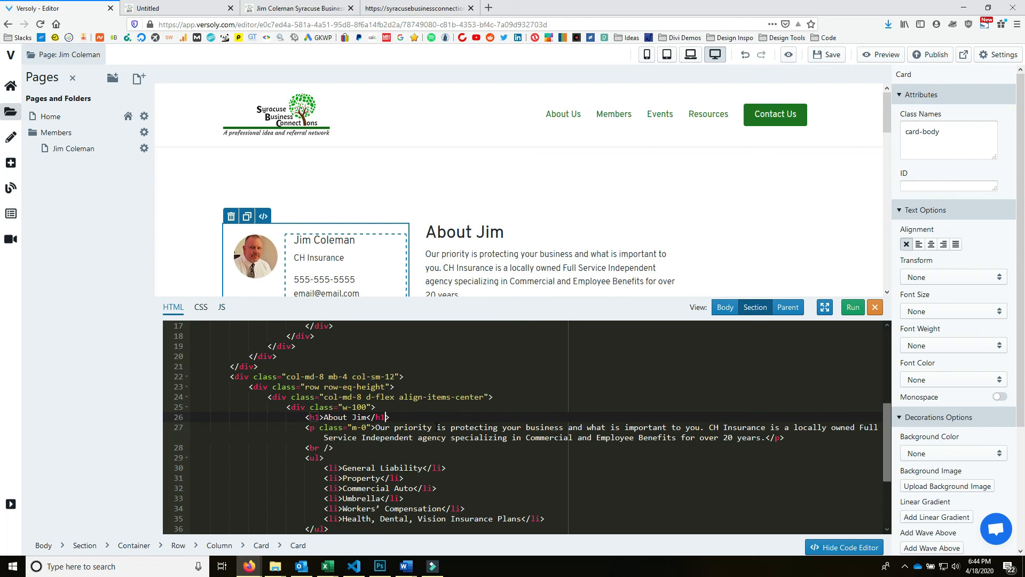
pyautogui.click(852, 309)
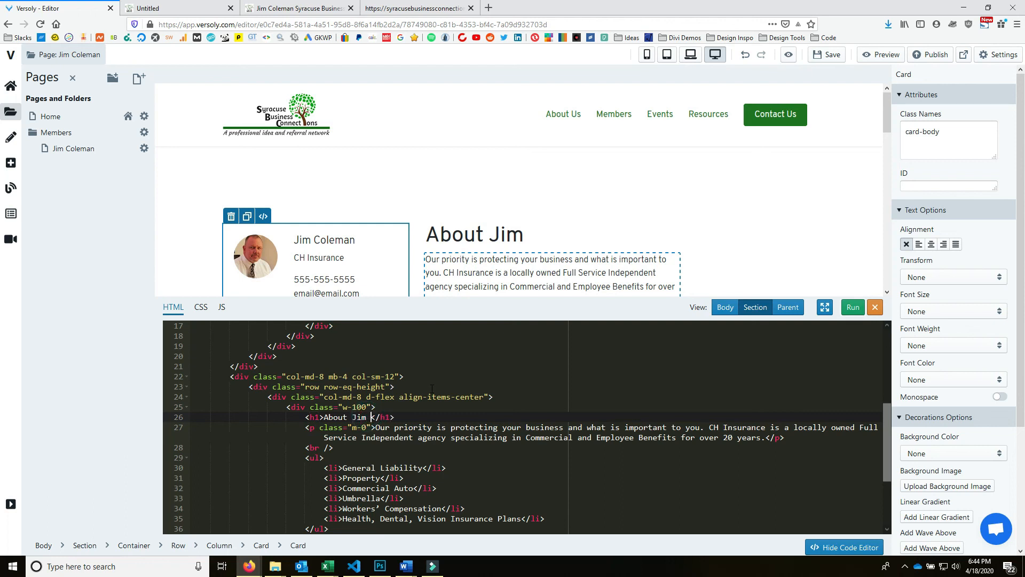
pyautogui.click(853, 307)
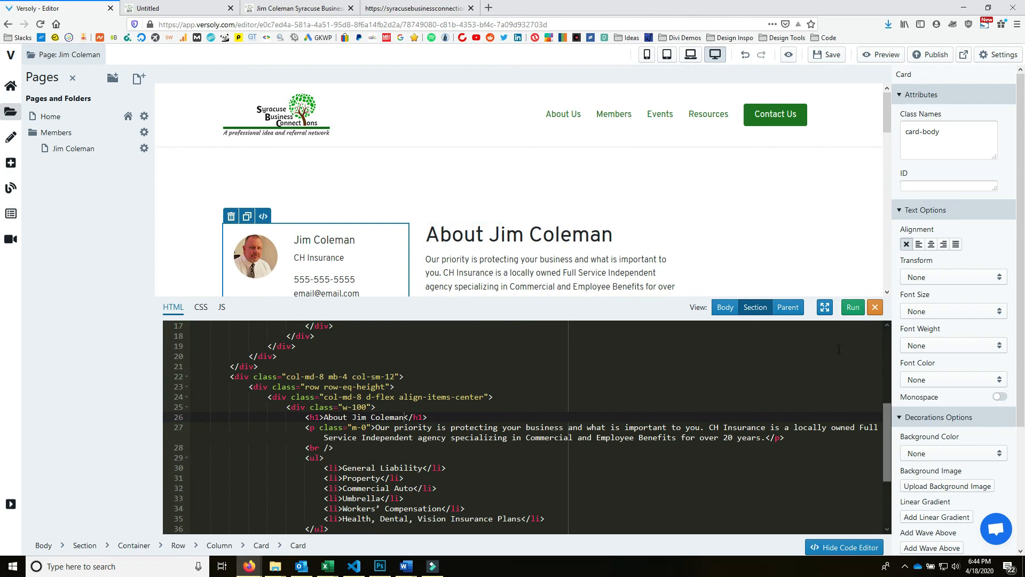
# - Save the site and reload the live member page
pyautogui.click(826, 55)
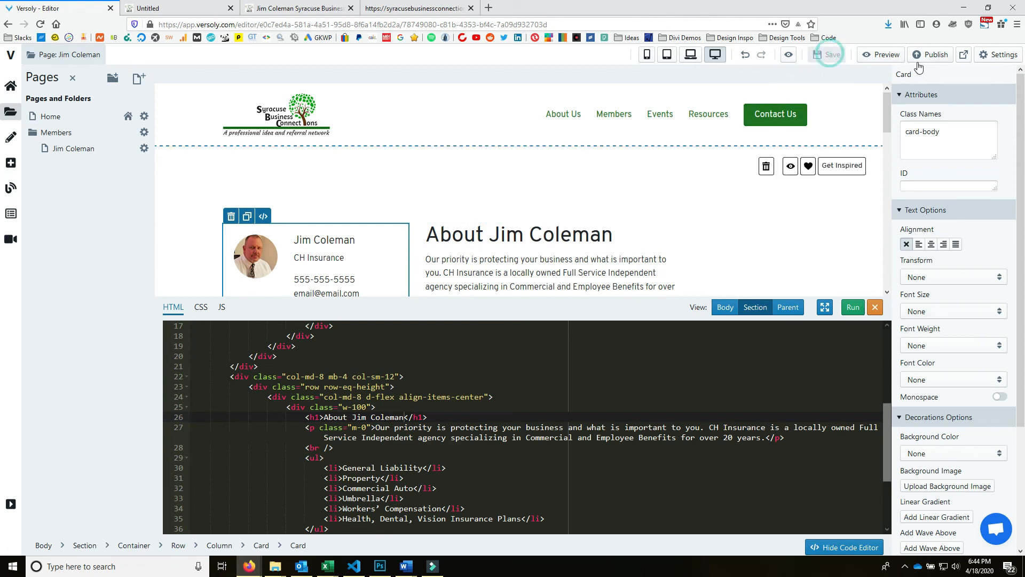
pyautogui.click(160, 8)
pyautogui.click(40, 24)
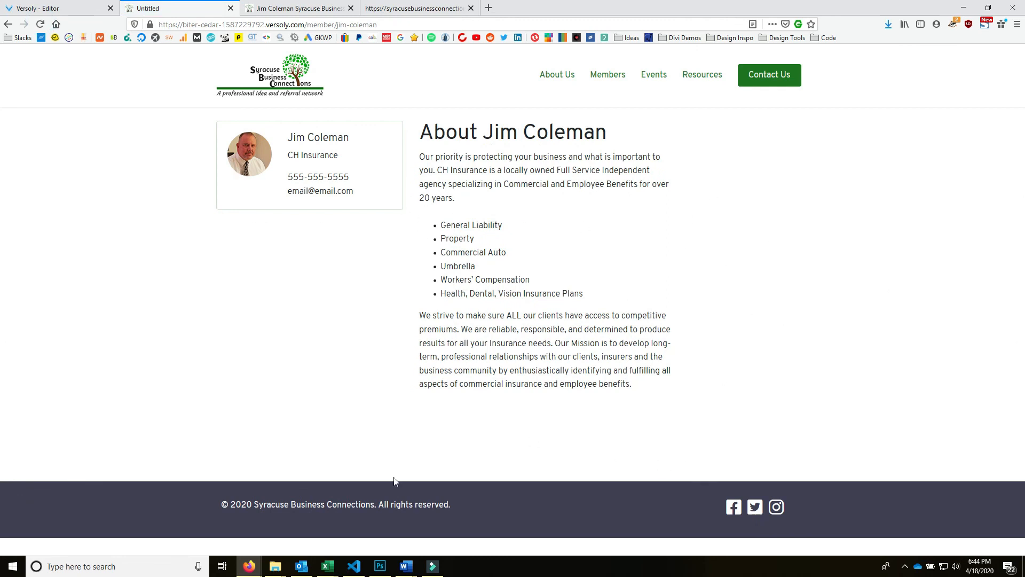
# - Raise the About section's top padding to 6 in the Spacing settings
pyautogui.click(72, 8)
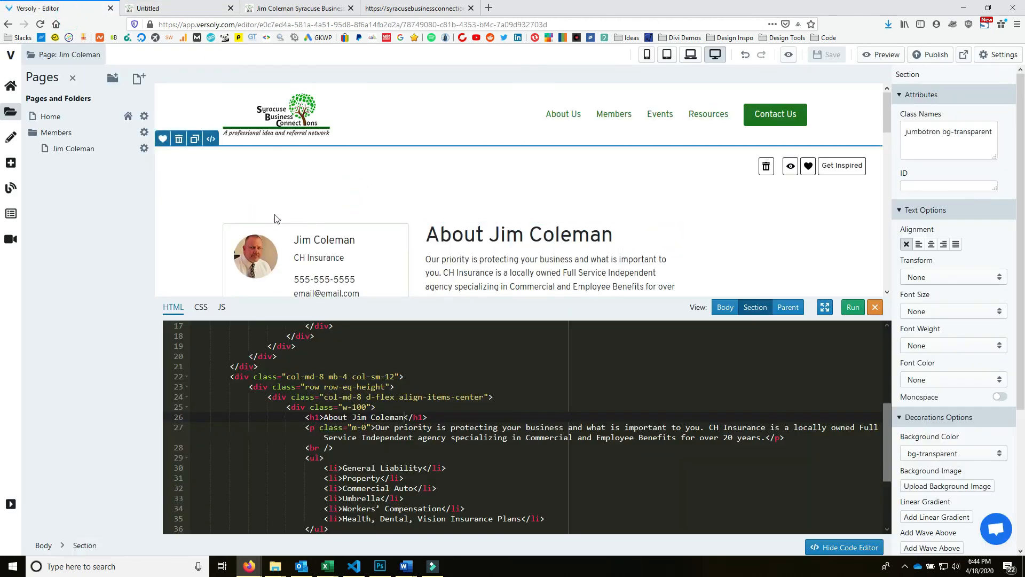
pyautogui.scroll(-4, 961, 427)
pyautogui.click(919, 546)
pyautogui.scroll(-3, 959, 451)
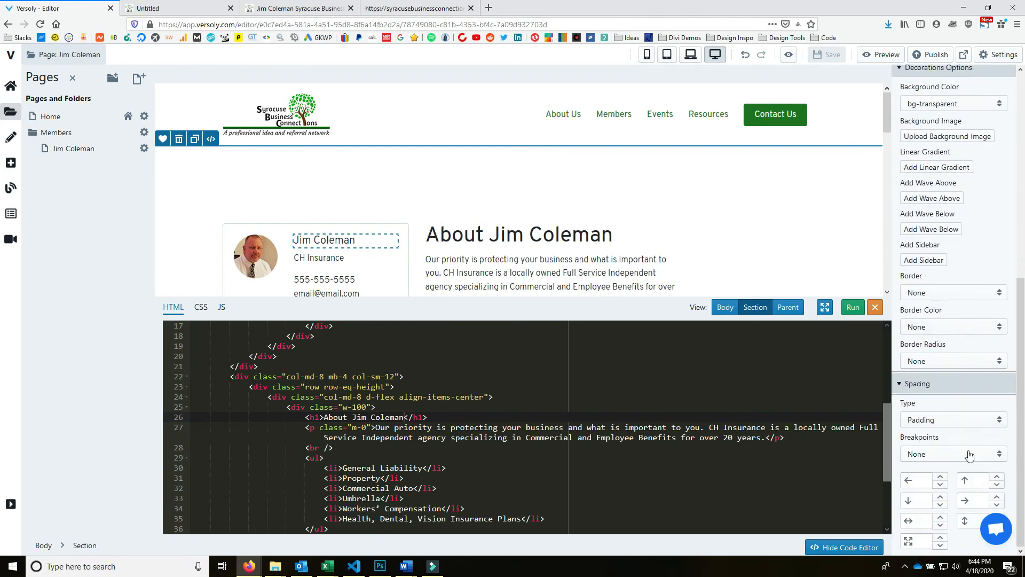
pyautogui.click(996, 476)
pyautogui.click(997, 476)
pyautogui.click(997, 476)
pyautogui.click(997, 476)
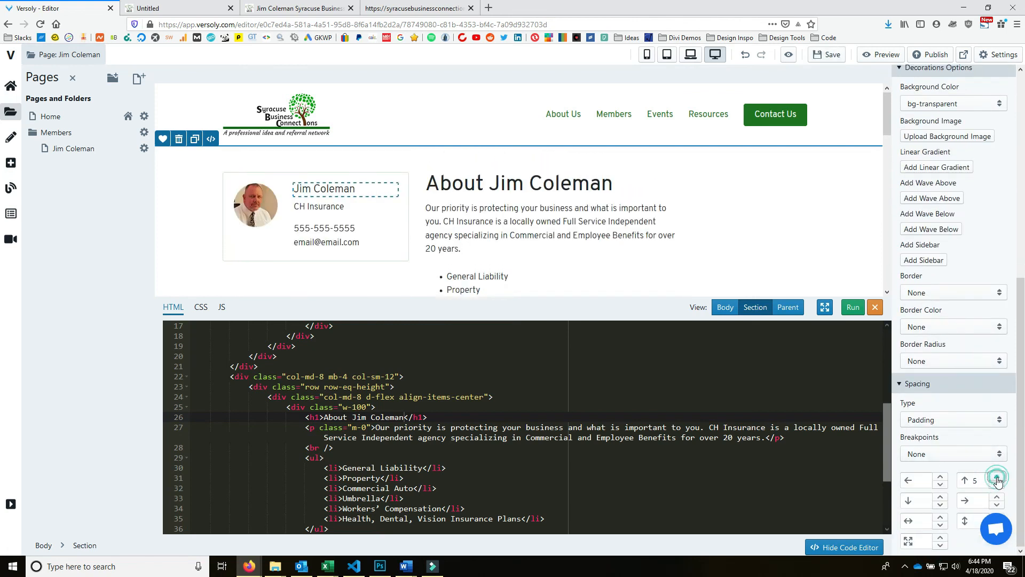
pyautogui.click(997, 476)
pyautogui.click(997, 476)
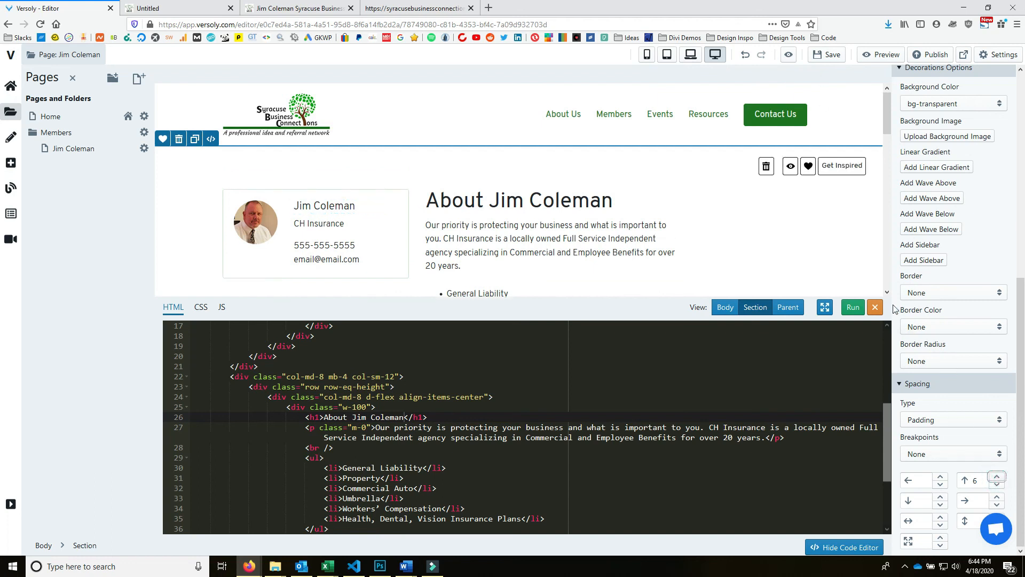
# - Save and publish the site, then reload the live member page
pyautogui.click(832, 55)
pyautogui.click(928, 56)
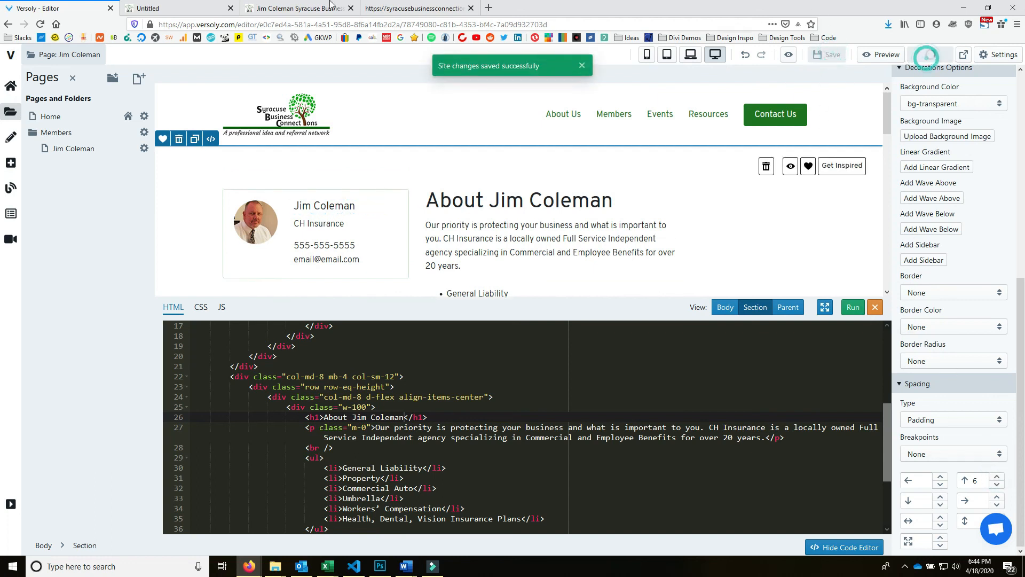
pyautogui.click(152, 9)
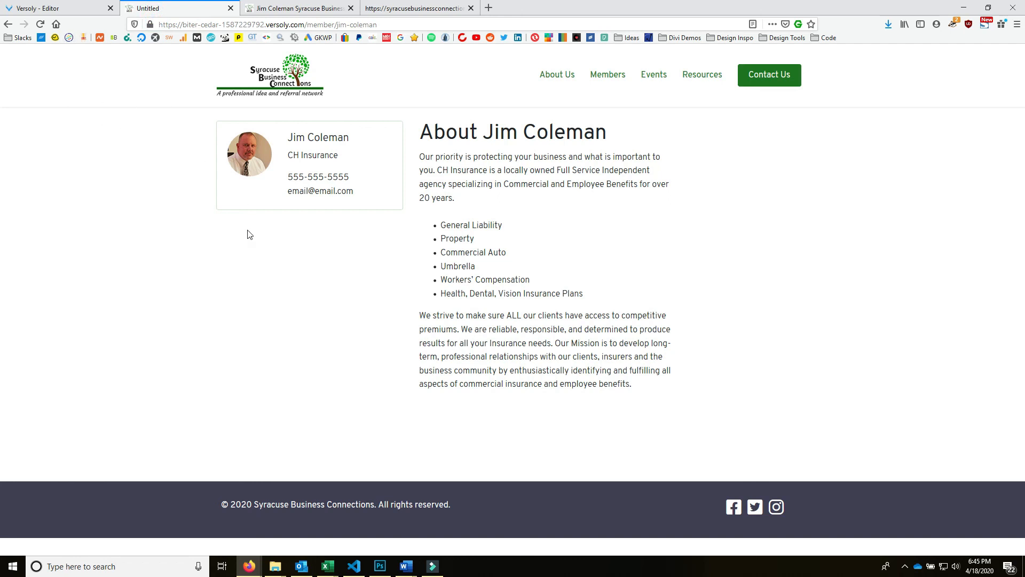
pyautogui.click(41, 25)
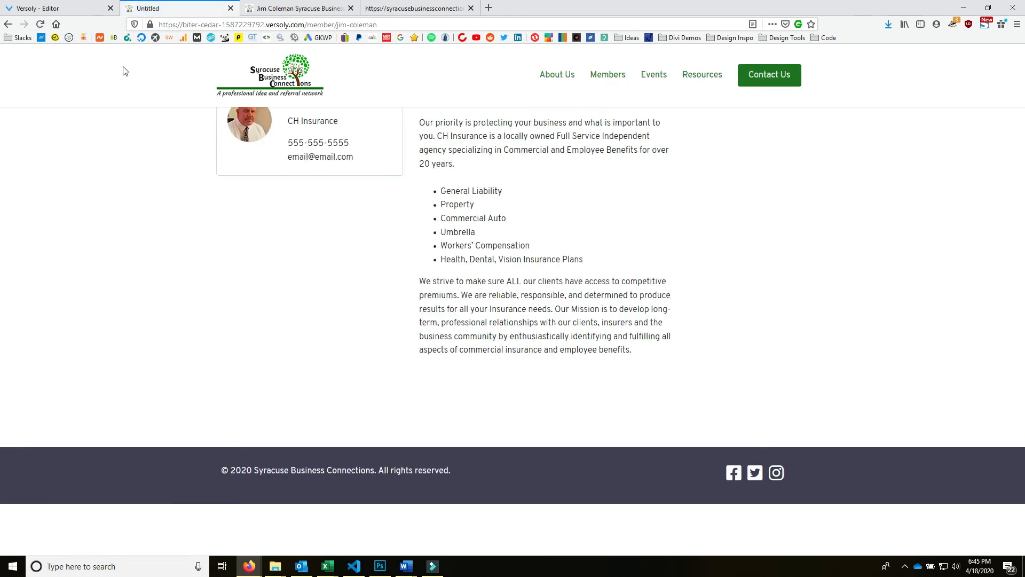
# - Clear the section's top padding value, then save, publish and reload the live page
pyautogui.click(54, 8)
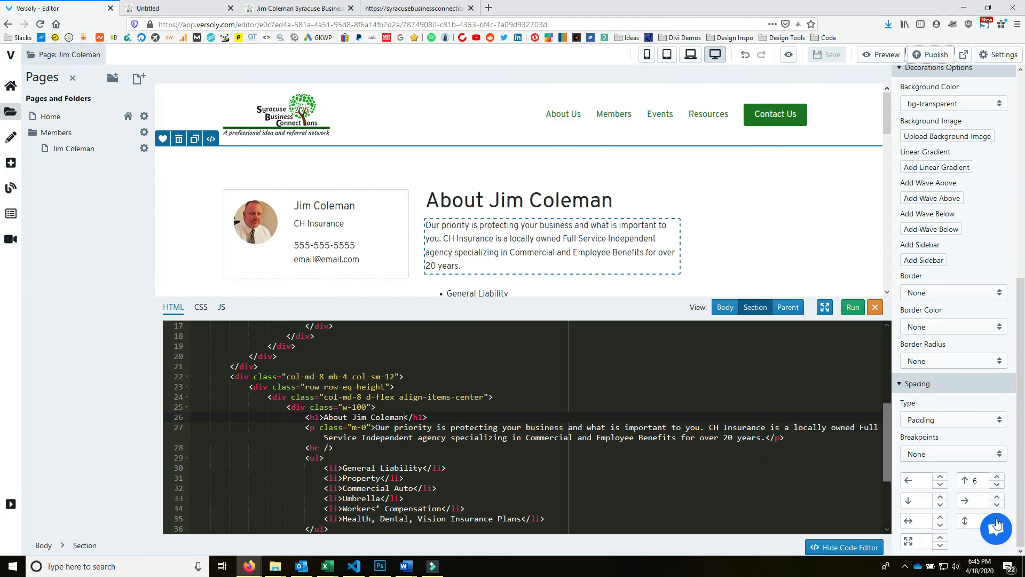
pyautogui.click(997, 477)
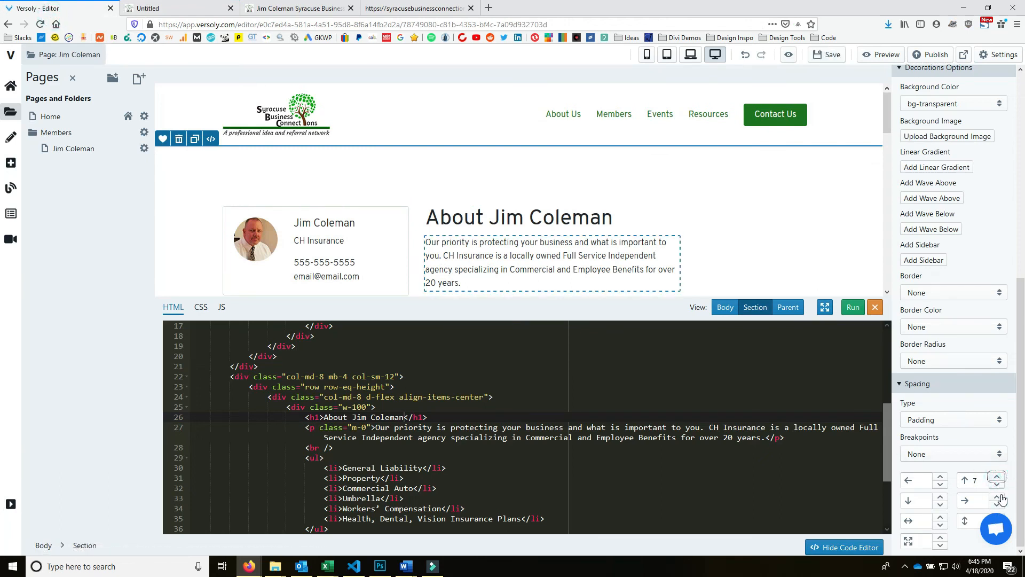
pyautogui.click(997, 484)
pyautogui.press('BackSpace')
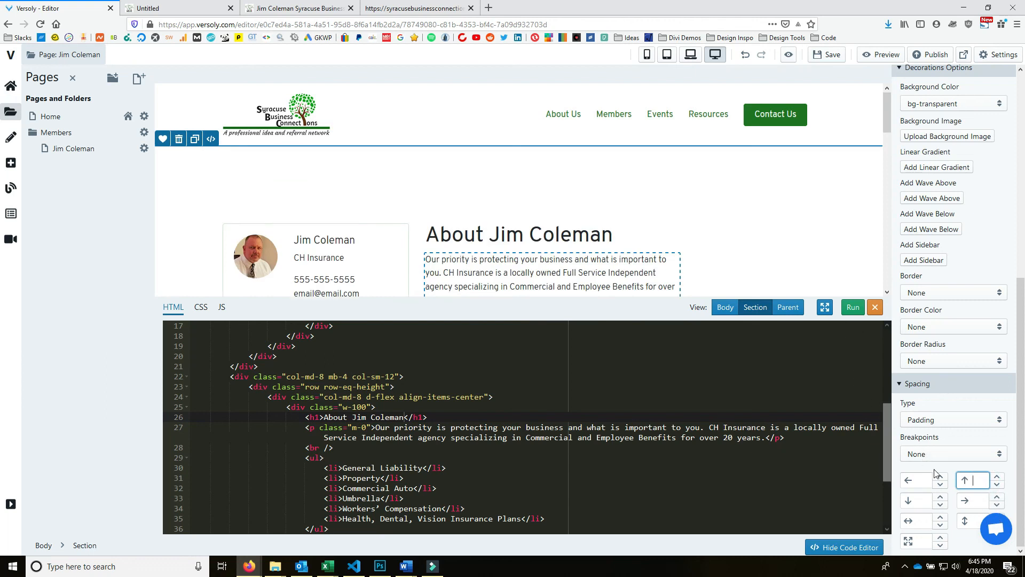
pyautogui.click(815, 55)
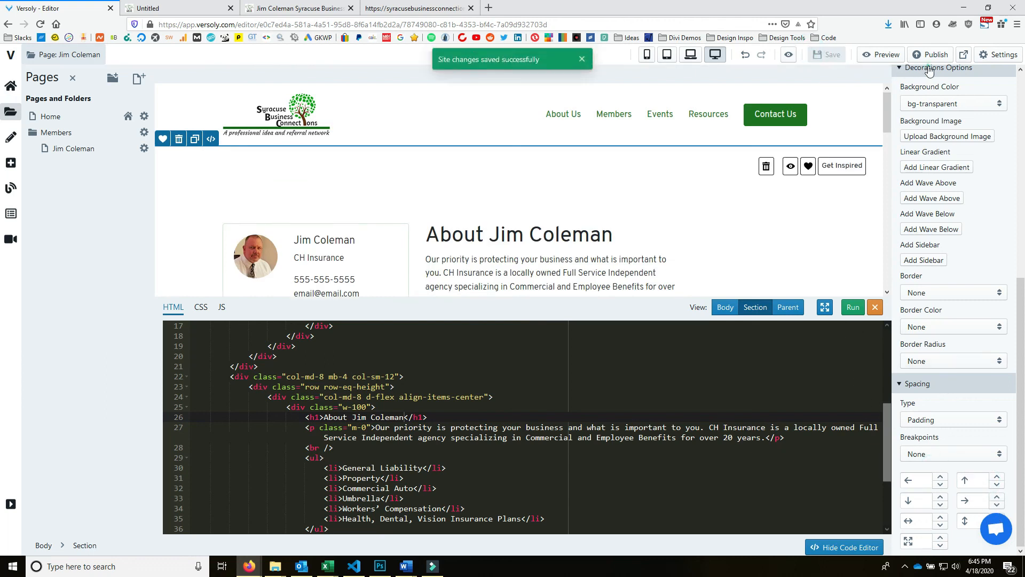
pyautogui.click(179, 6)
pyautogui.click(42, 25)
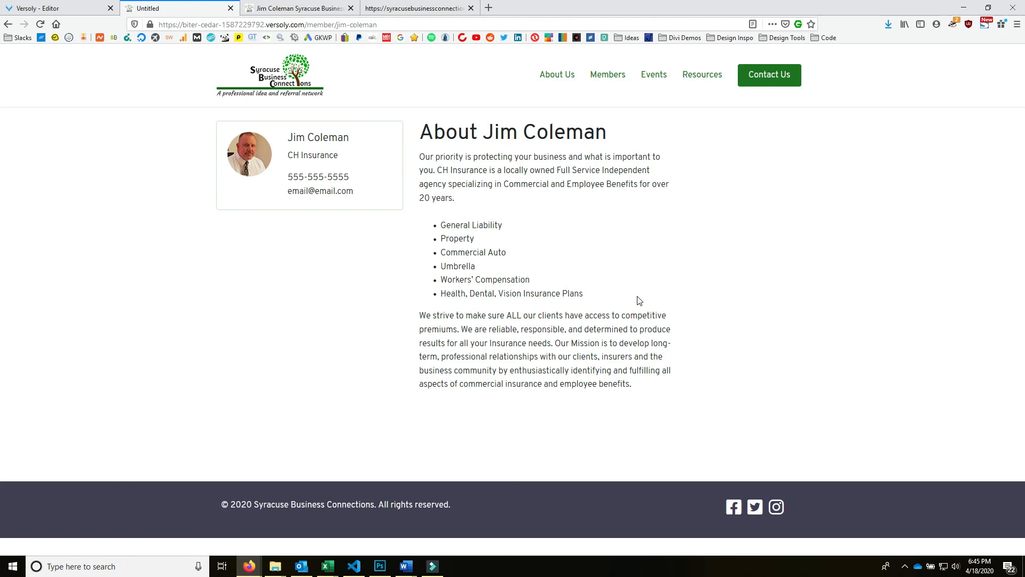
pyautogui.click(53, 8)
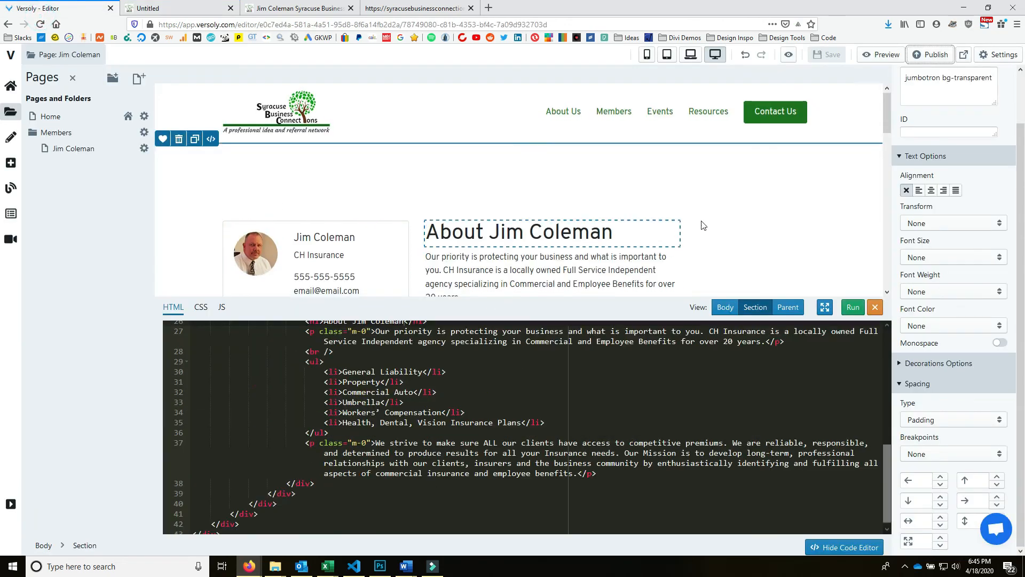
# - Select the About section and step its bottom padding up to 5, then down to 0
pyautogui.scroll(-5, 811, 236)
pyautogui.click(839, 247)
pyautogui.scroll(4, 851, 208)
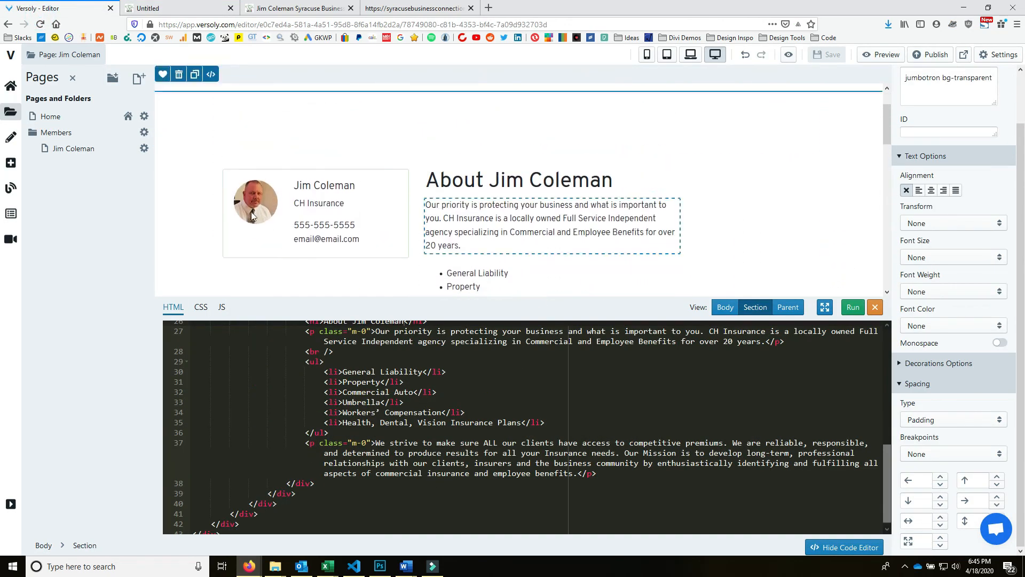
pyautogui.click(216, 132)
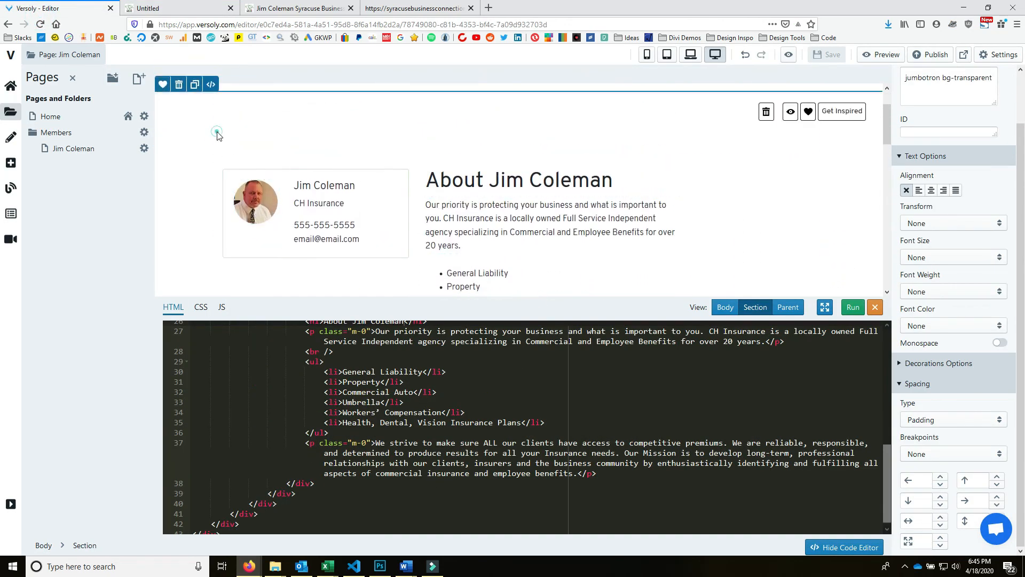
pyautogui.click(942, 496)
pyautogui.click(941, 496)
pyautogui.click(941, 496)
pyautogui.click(941, 496)
pyautogui.scroll(-3, 824, 261)
pyautogui.scroll(-5, 822, 269)
pyautogui.scroll(3, 817, 278)
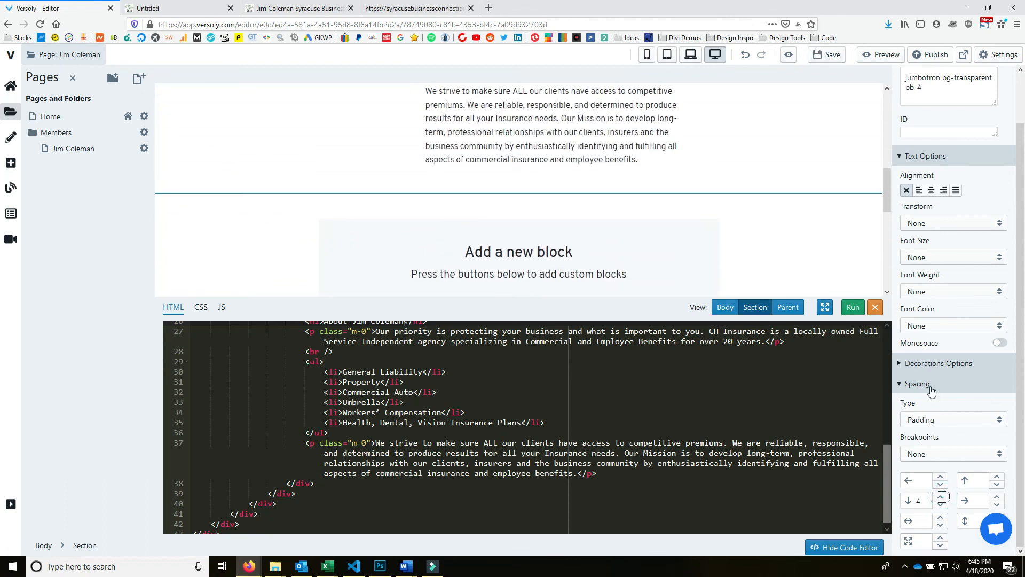
pyautogui.click(940, 496)
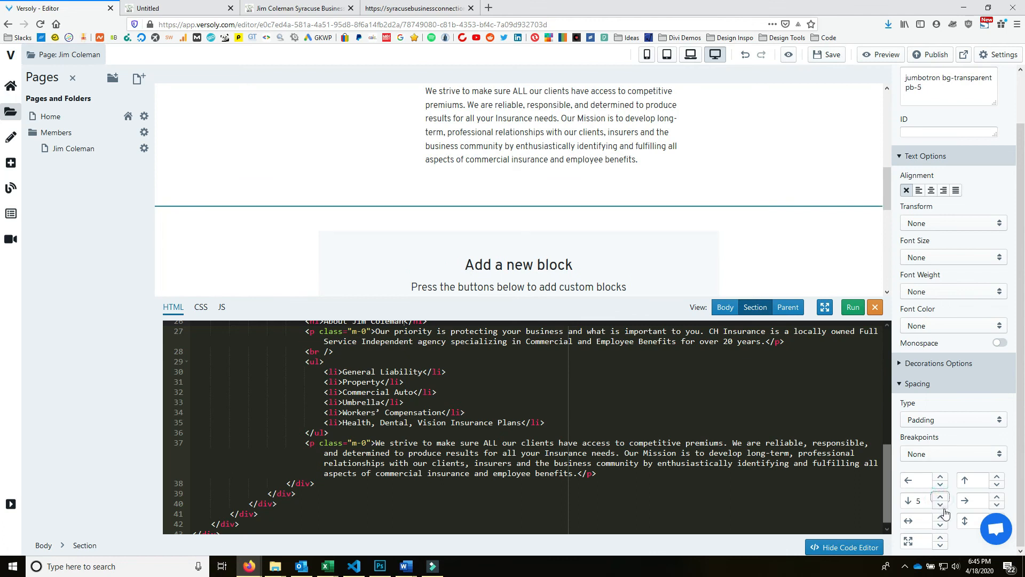
pyautogui.click(941, 504)
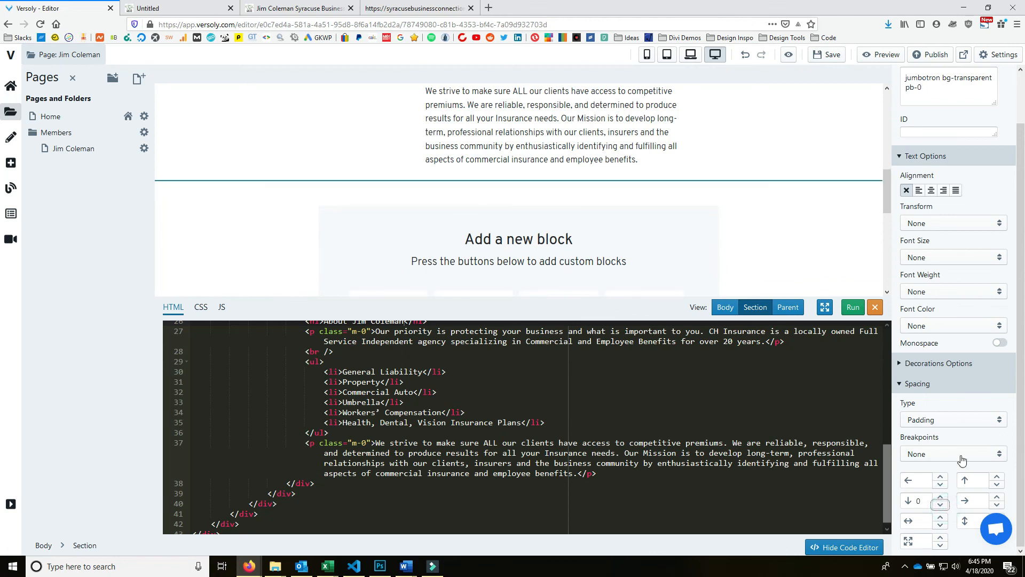
# - Switch the section's spacing type to Margin, save, and check the live page
pyautogui.click(953, 420)
pyautogui.click(952, 446)
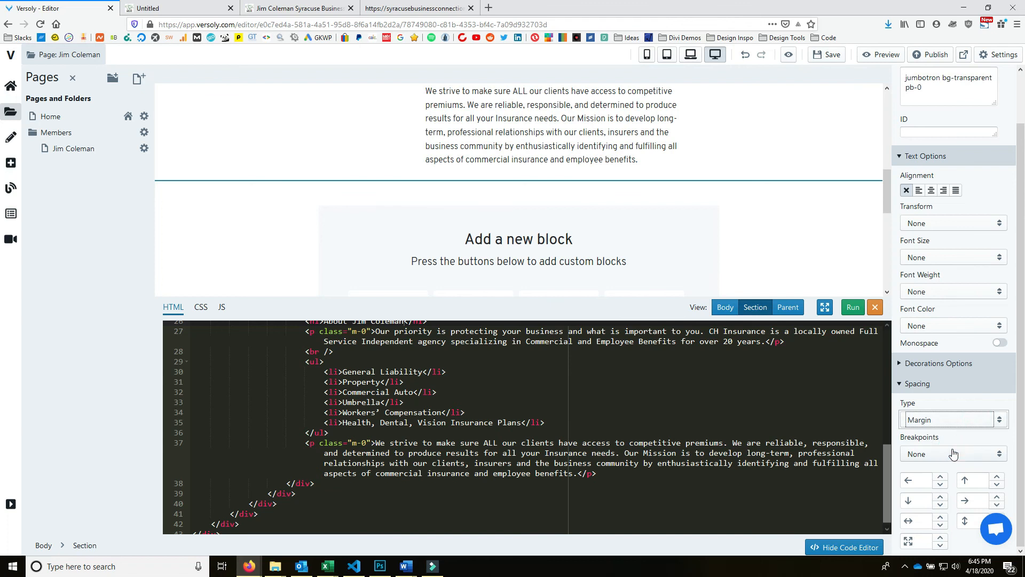
pyautogui.click(818, 56)
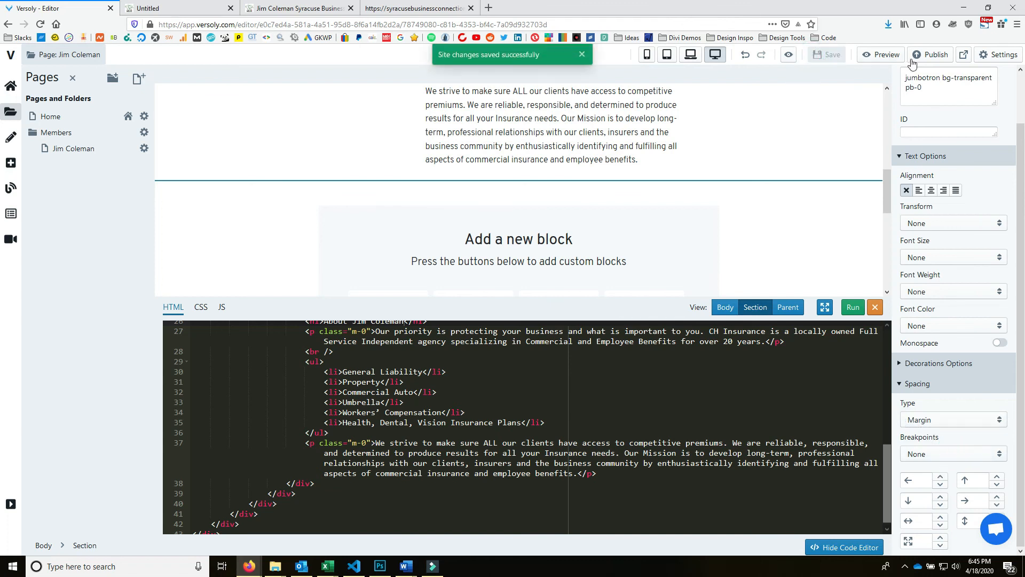
pyautogui.click(180, 15)
pyautogui.click(33, 11)
pyautogui.click(141, 9)
pyautogui.click(40, 25)
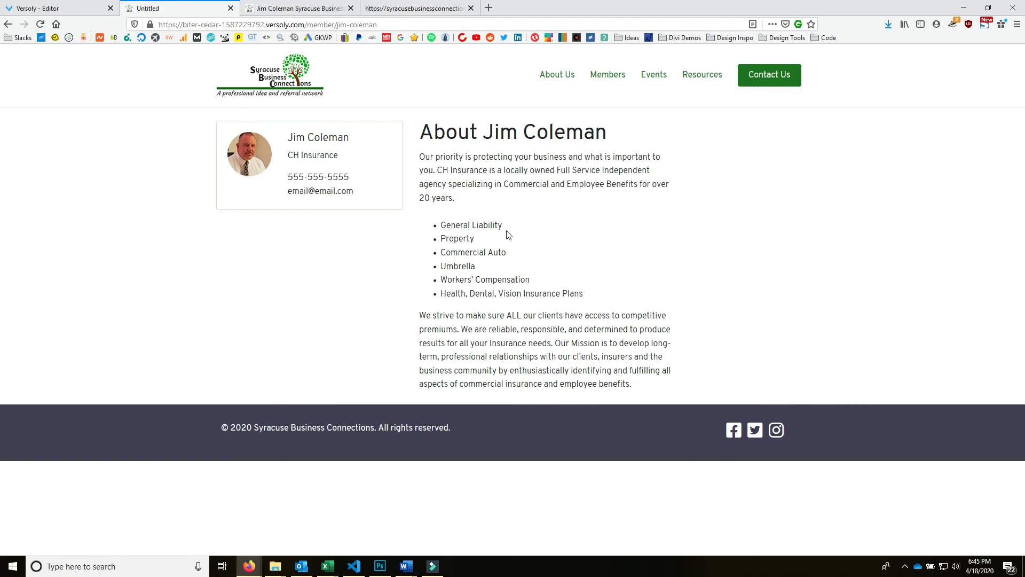
pyautogui.click(40, 8)
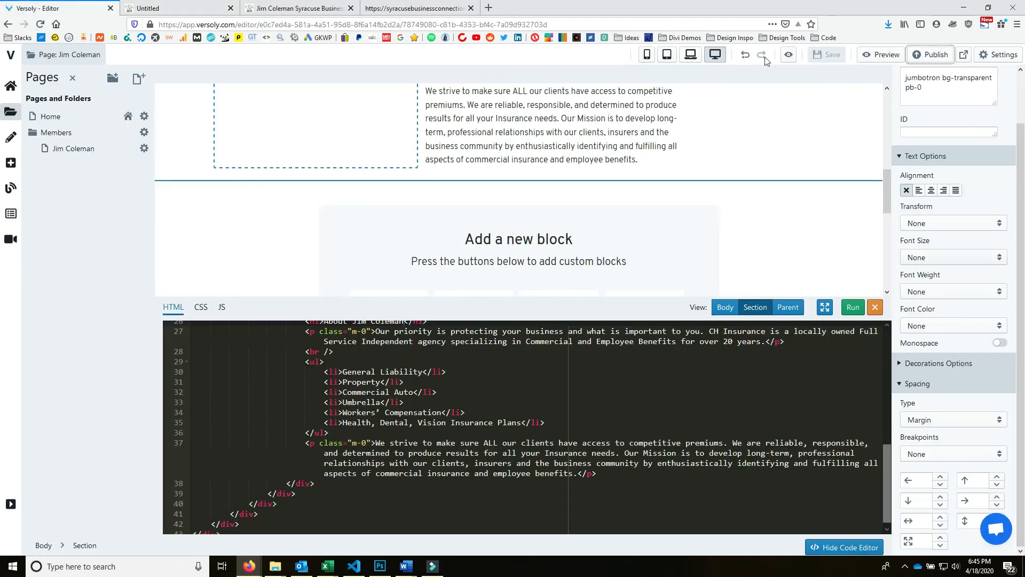
# - Undo and set the spacing type back to Padding, save, and reload the live page
pyautogui.click(745, 55)
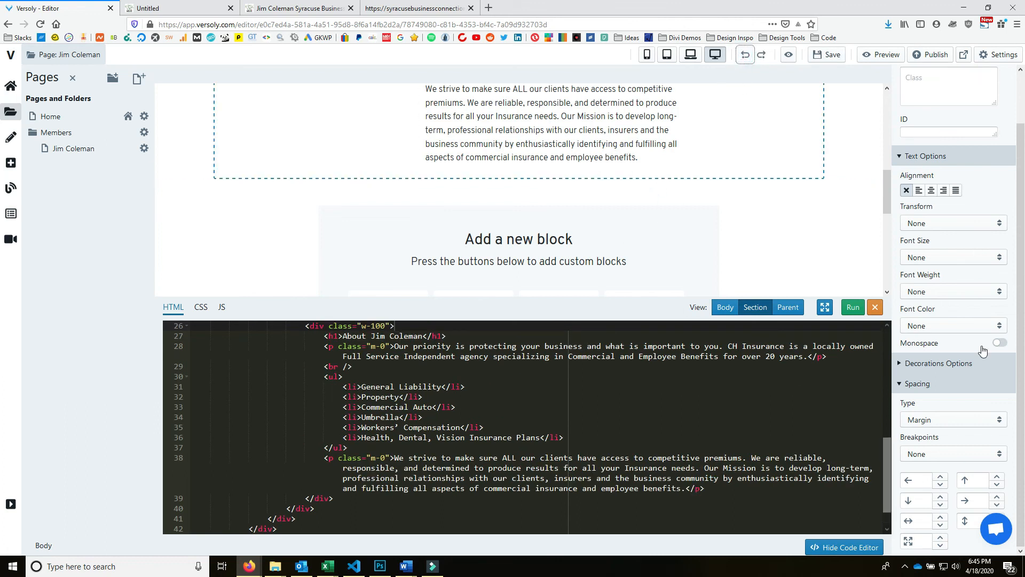
pyautogui.click(995, 418)
pyautogui.click(993, 451)
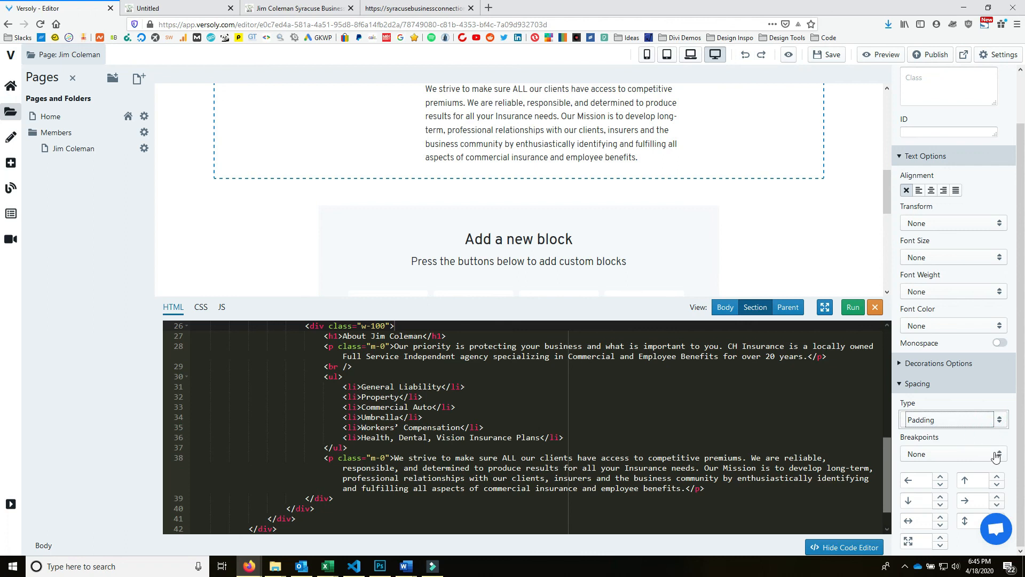
pyautogui.click(833, 56)
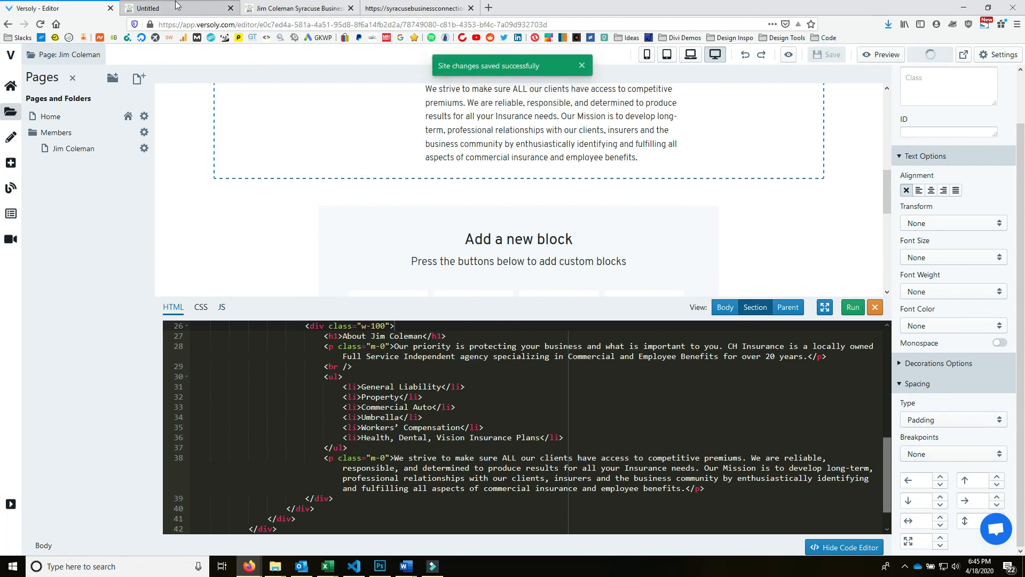
pyautogui.click(171, 8)
pyautogui.click(39, 25)
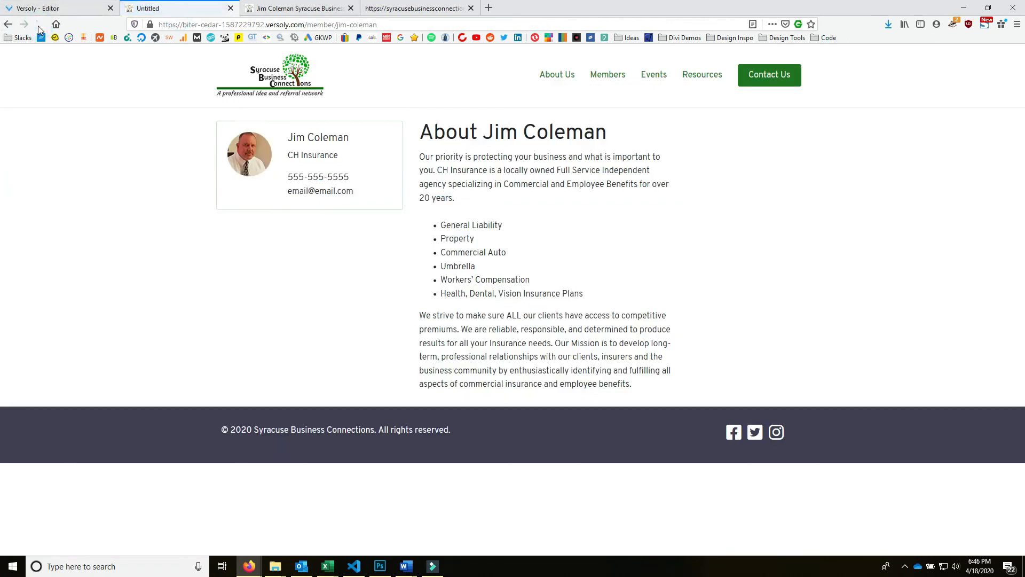
pyautogui.click(38, 8)
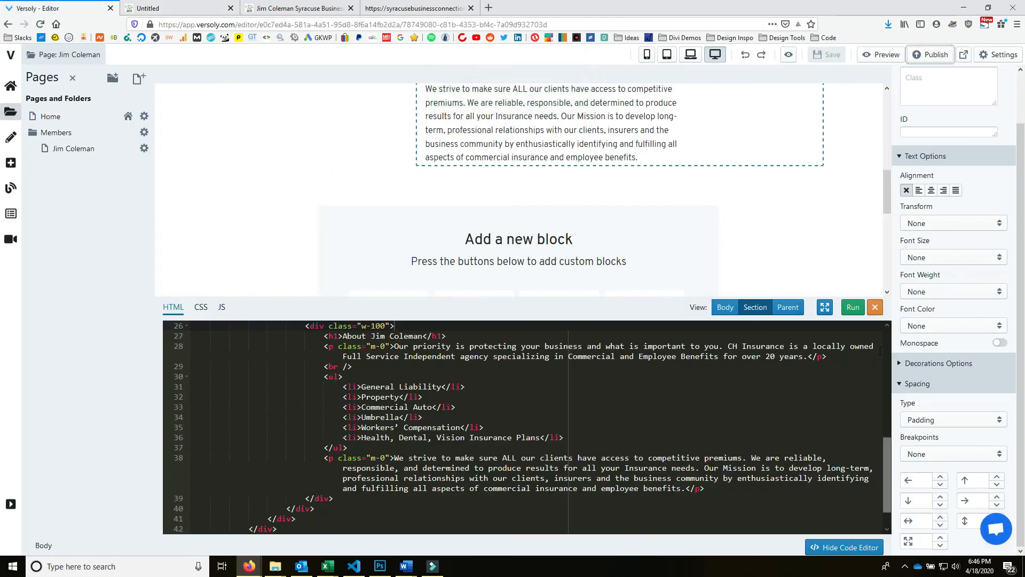
# - Lower the member section's bottom padding to 0, clear the value, then save and publish
pyautogui.scroll(5, 739, 228)
pyautogui.scroll(-10, 727, 222)
pyautogui.scroll(5, 704, 235)
pyautogui.click(857, 184)
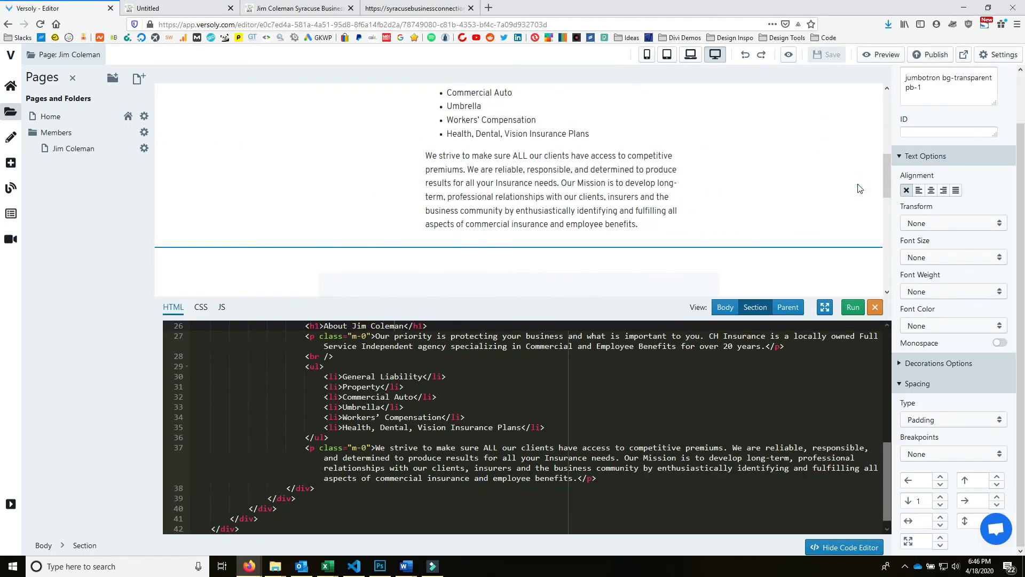
pyautogui.click(941, 497)
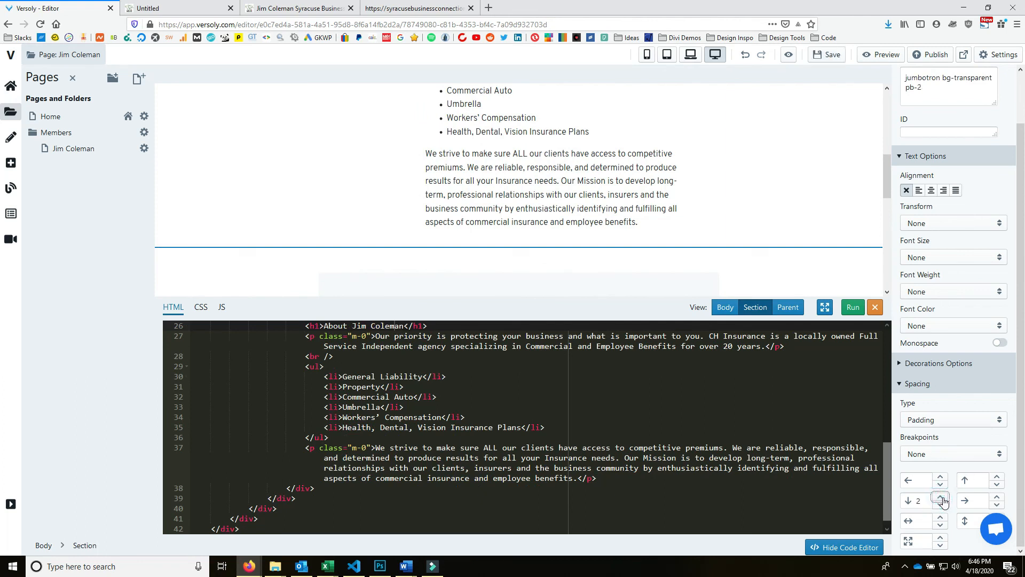
pyautogui.click(939, 505)
pyautogui.click(939, 505)
pyautogui.moveTo(925, 501); pyautogui.dragTo(906, 501)
pyautogui.press('BackSpace')
pyautogui.click(828, 54)
pyautogui.click(932, 54)
pyautogui.click(117, 7)
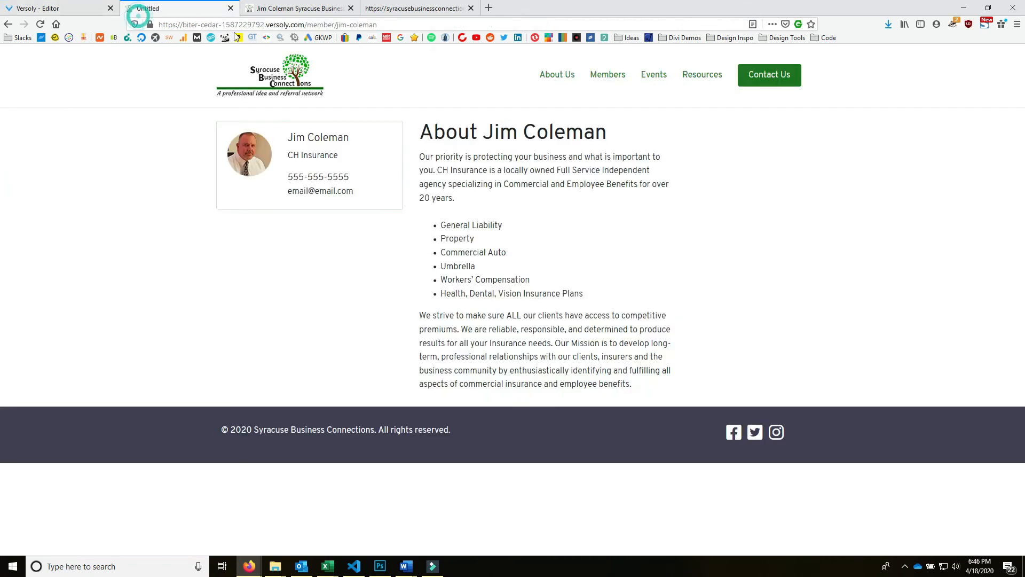
pyautogui.click(40, 24)
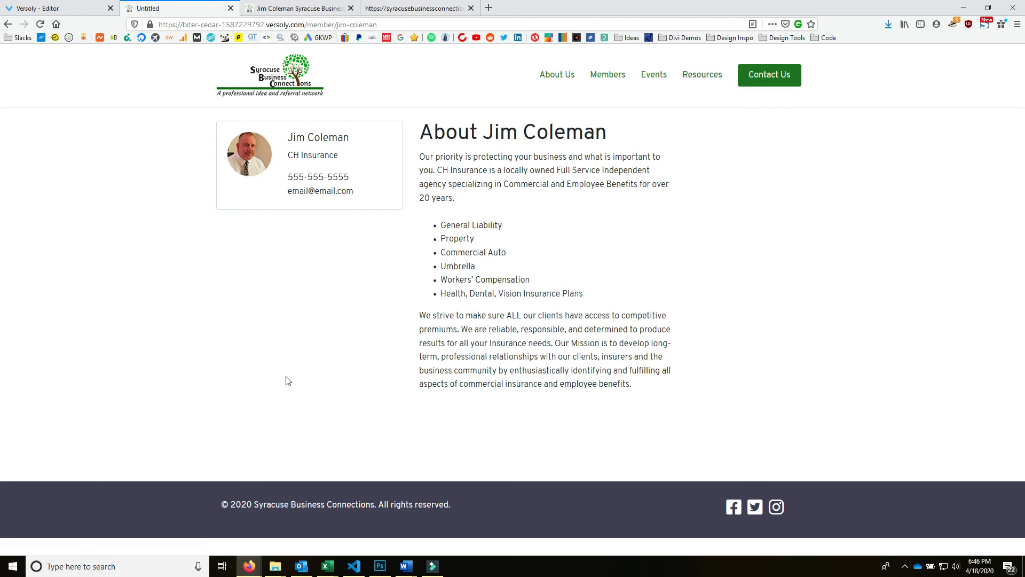
pyautogui.moveTo(647, 382); pyautogui.dragTo(444, 146)
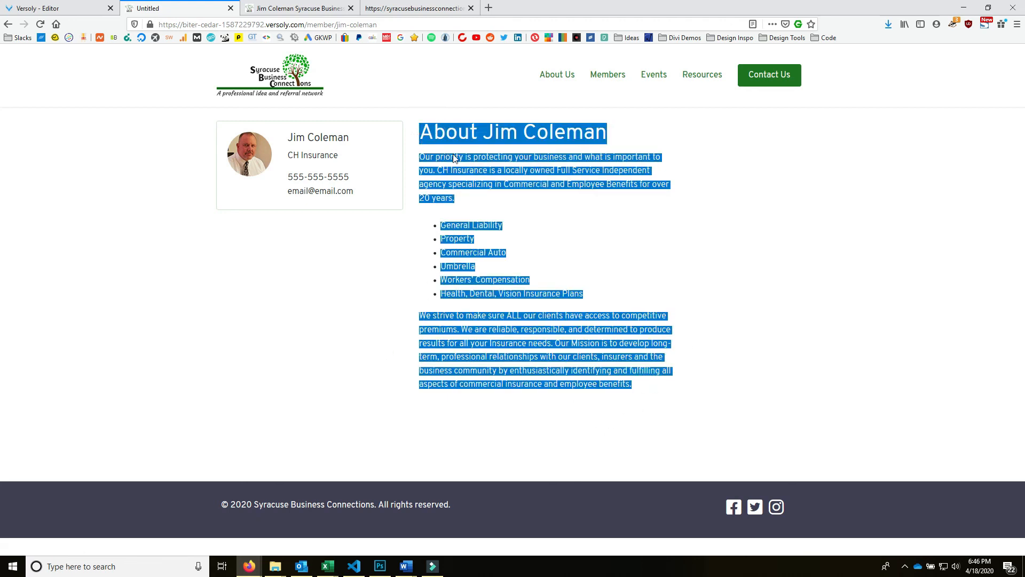
pyautogui.click(629, 233)
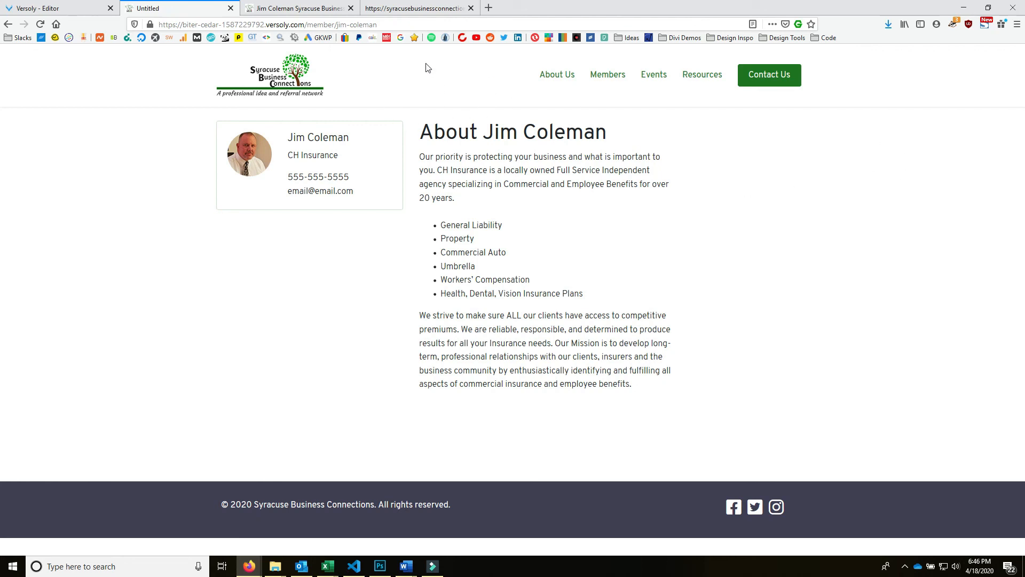
# - Open the home page from the logo and browse the Member Directory, Events and Referral Tracking sections
pyautogui.click(291, 78)
pyautogui.scroll(-10, 646, 371)
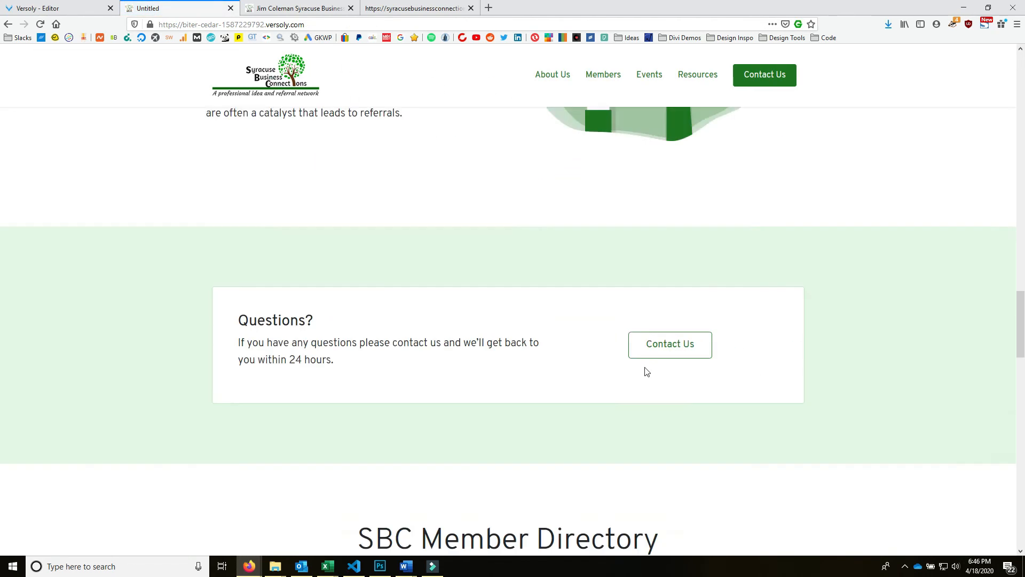
pyautogui.scroll(-10, 646, 371)
pyautogui.scroll(4, 595, 359)
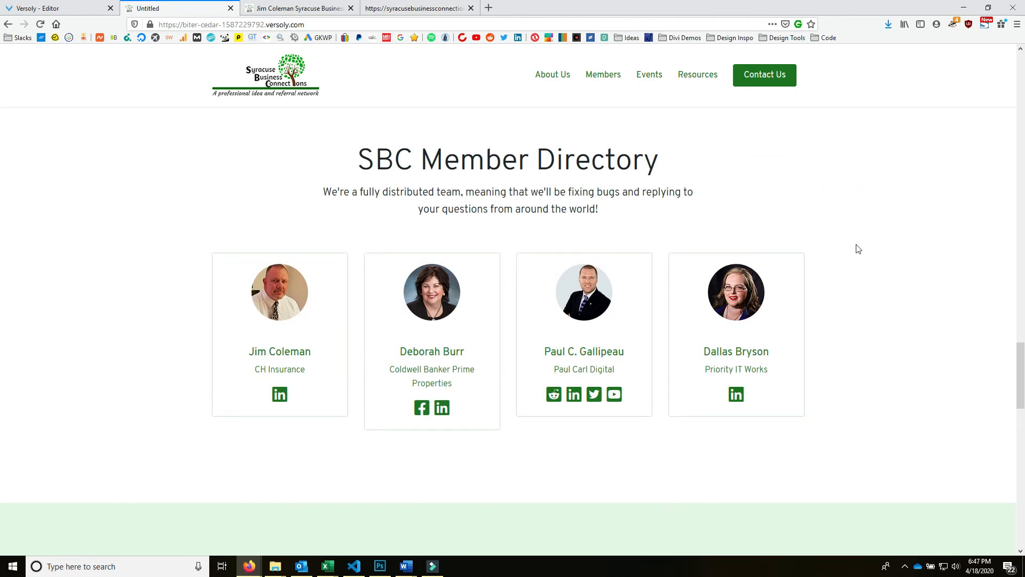
pyautogui.click(302, 10)
pyautogui.click(154, 12)
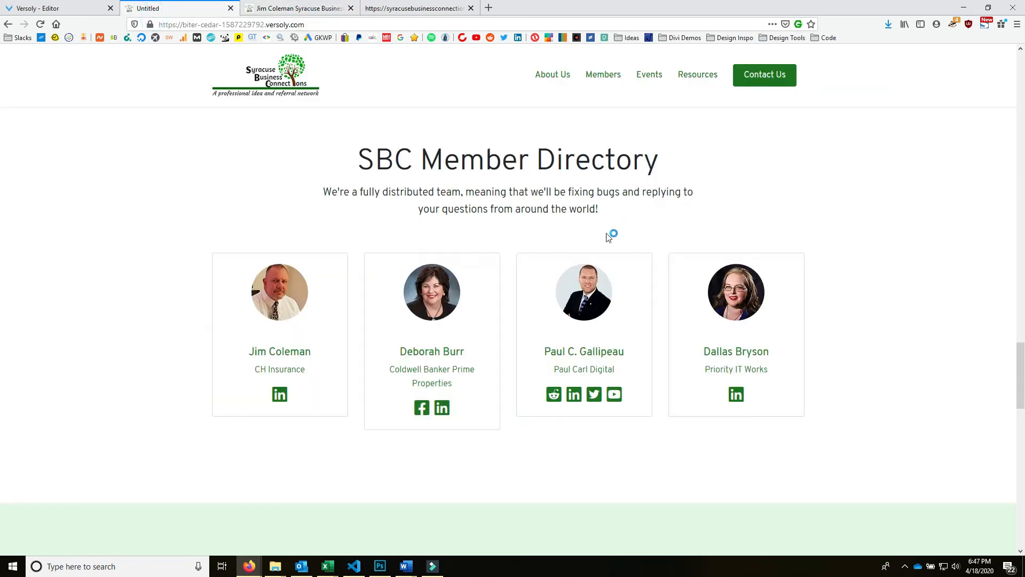
pyautogui.scroll(5, 609, 235)
pyautogui.scroll(-8, 693, 325)
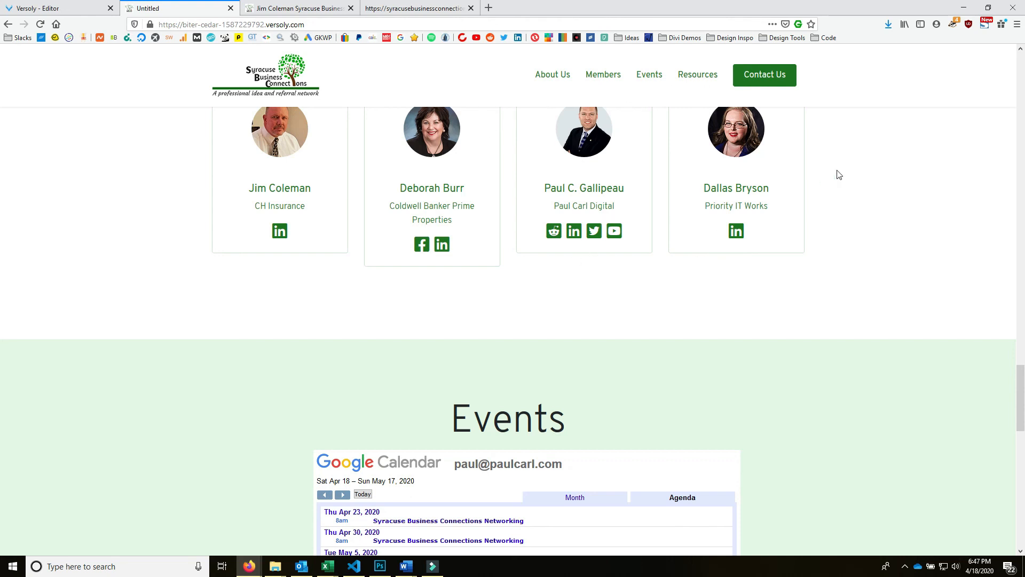
pyautogui.scroll(10, 240, 215)
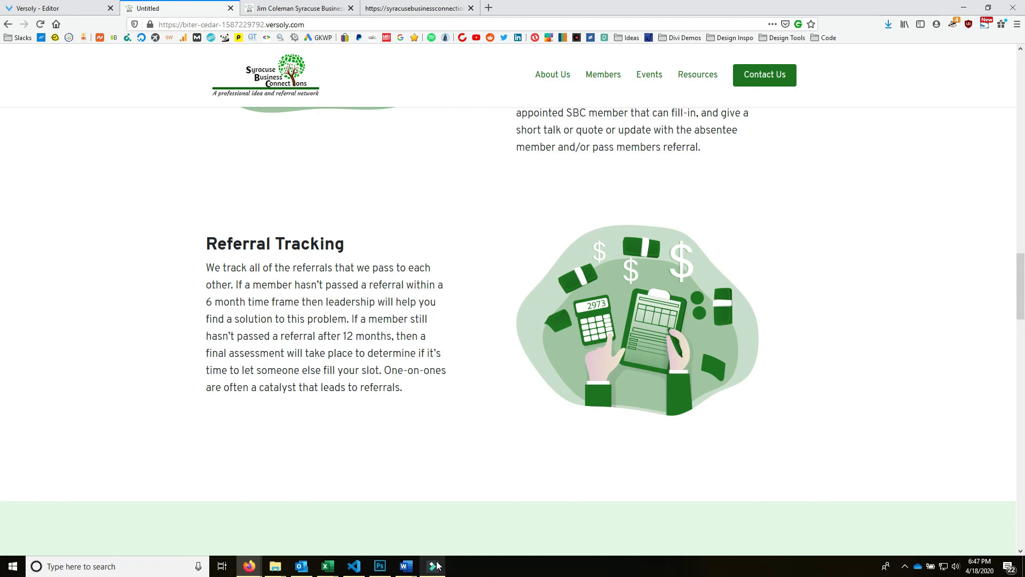
pyautogui.moveTo(437, 564)
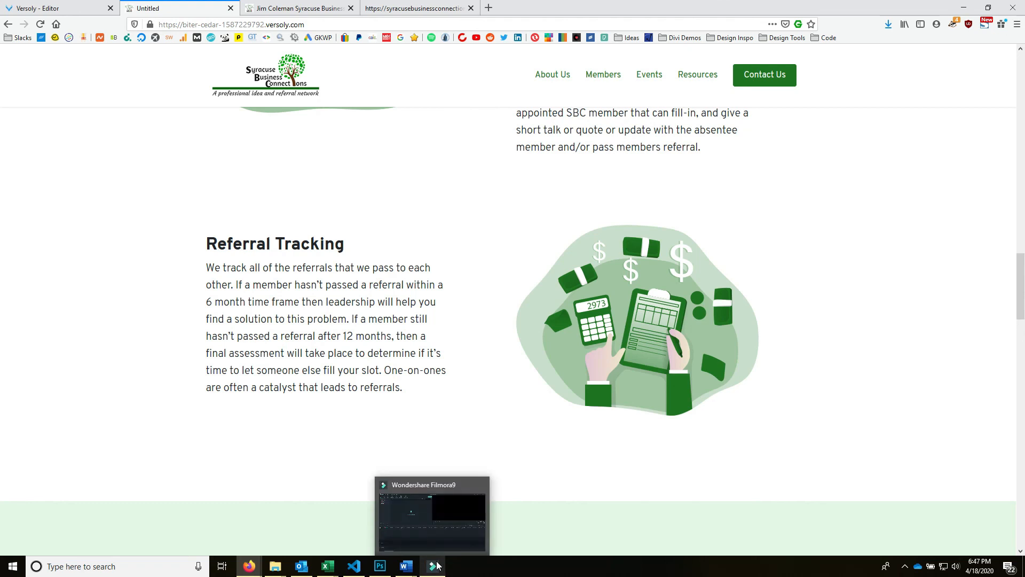